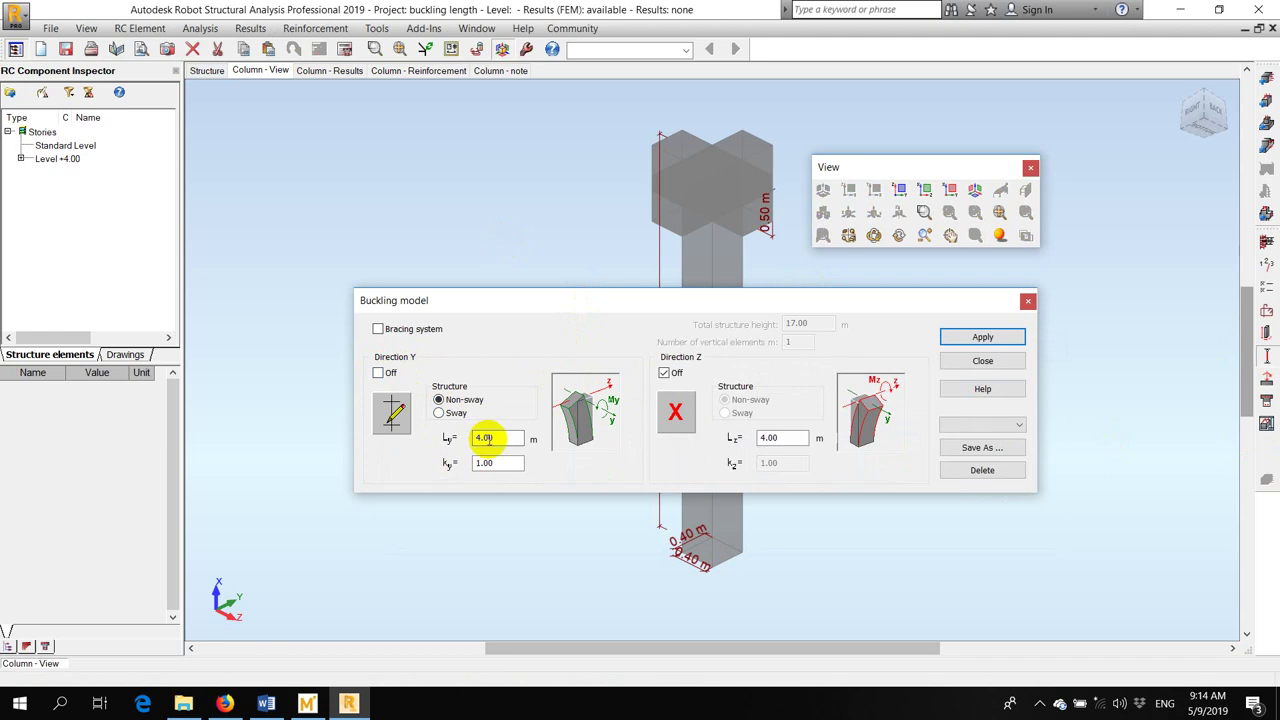
Enable buckling for direction Z in the column's buckling model
{"action": "double_click", "coordinate": [486, 437]}
{"action": "double_click", "coordinate": [768, 437]}
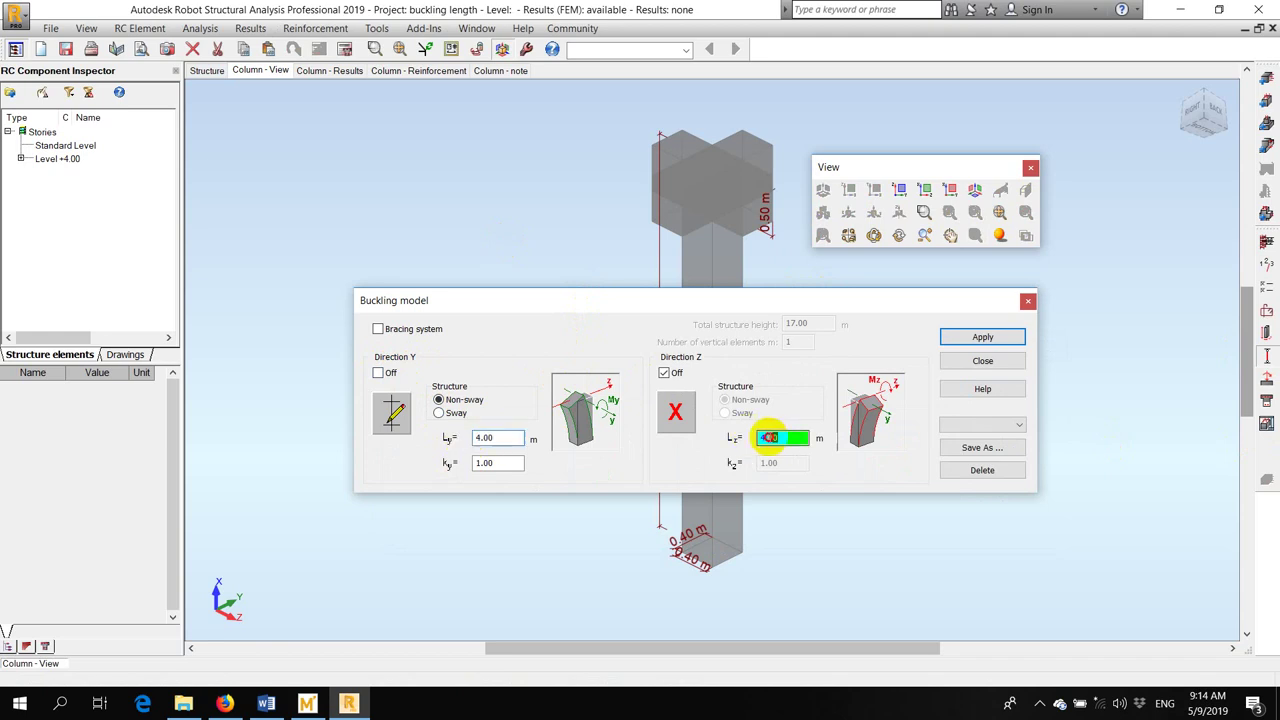
{"action": "double_click", "coordinate": [482, 463]}
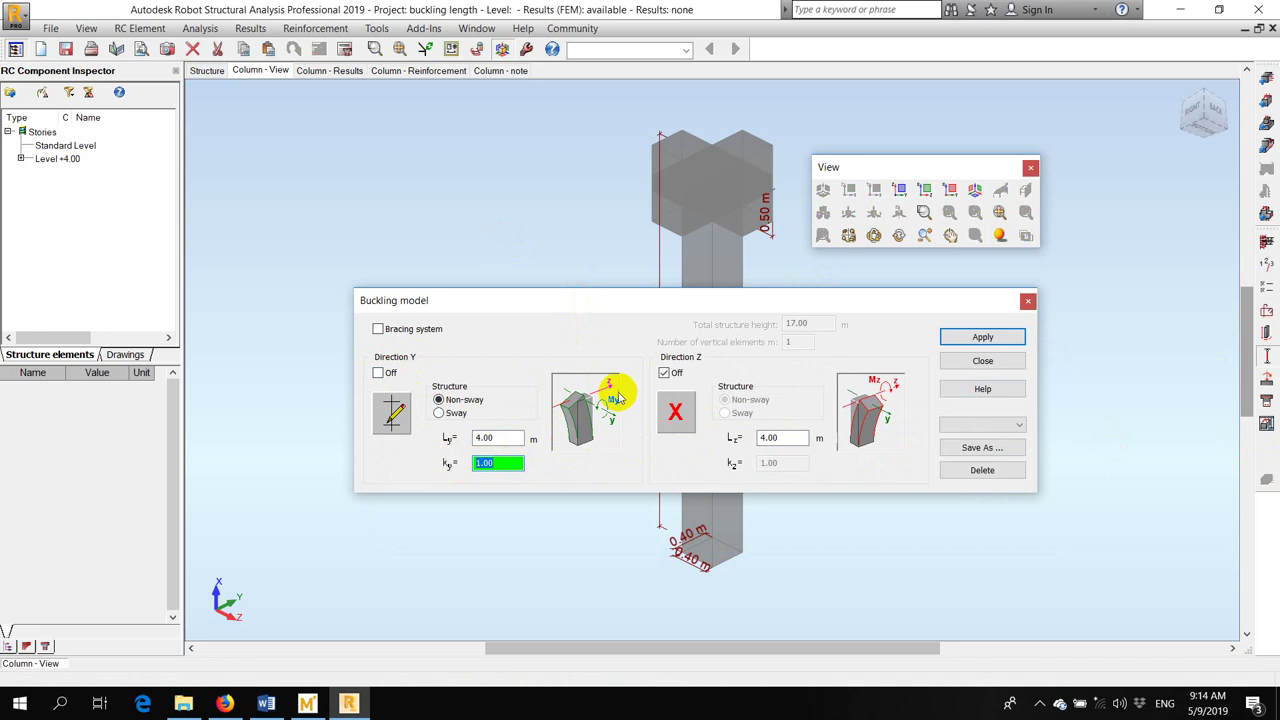
{"action": "left_click", "coordinate": [666, 373]}
{"action": "left_click", "coordinate": [666, 373]}
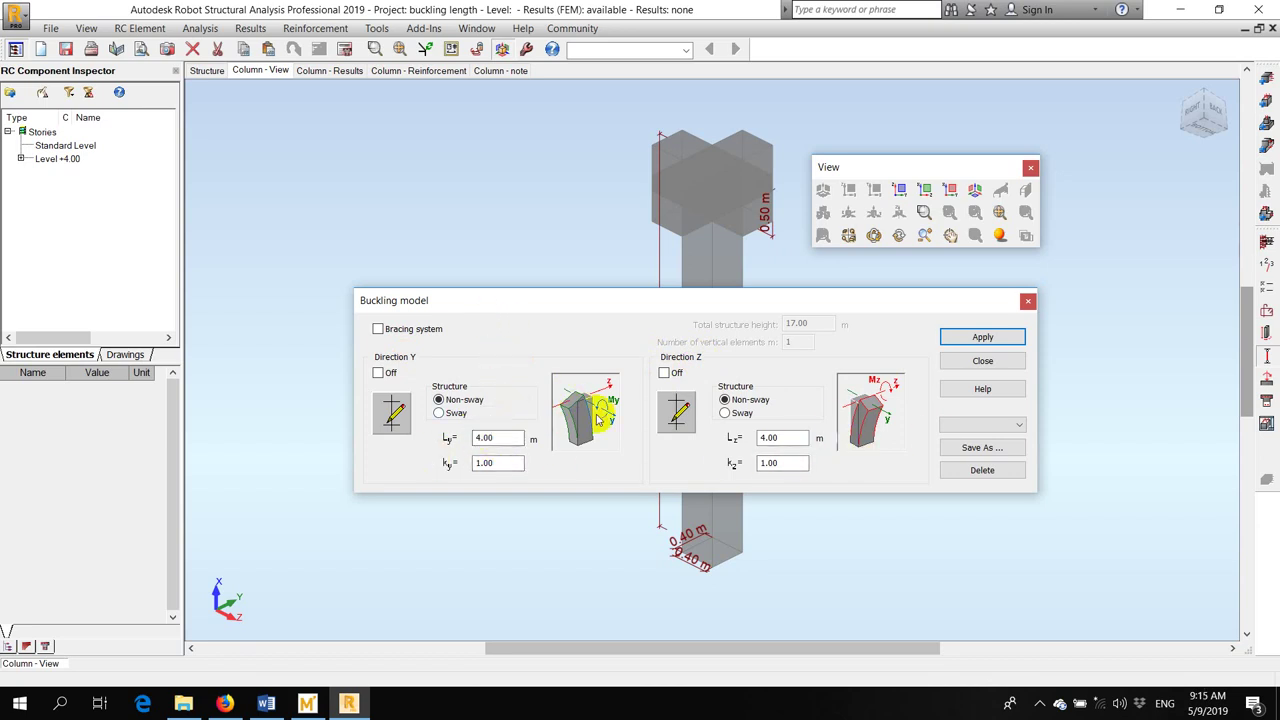
Set the direction Y buckling coefficient ky to 0.65, taking the value from the K calculation in the Mathcad worksheet
{"action": "left_click_drag", "start_coordinate": [486, 309], "coordinate": [711, 305]}
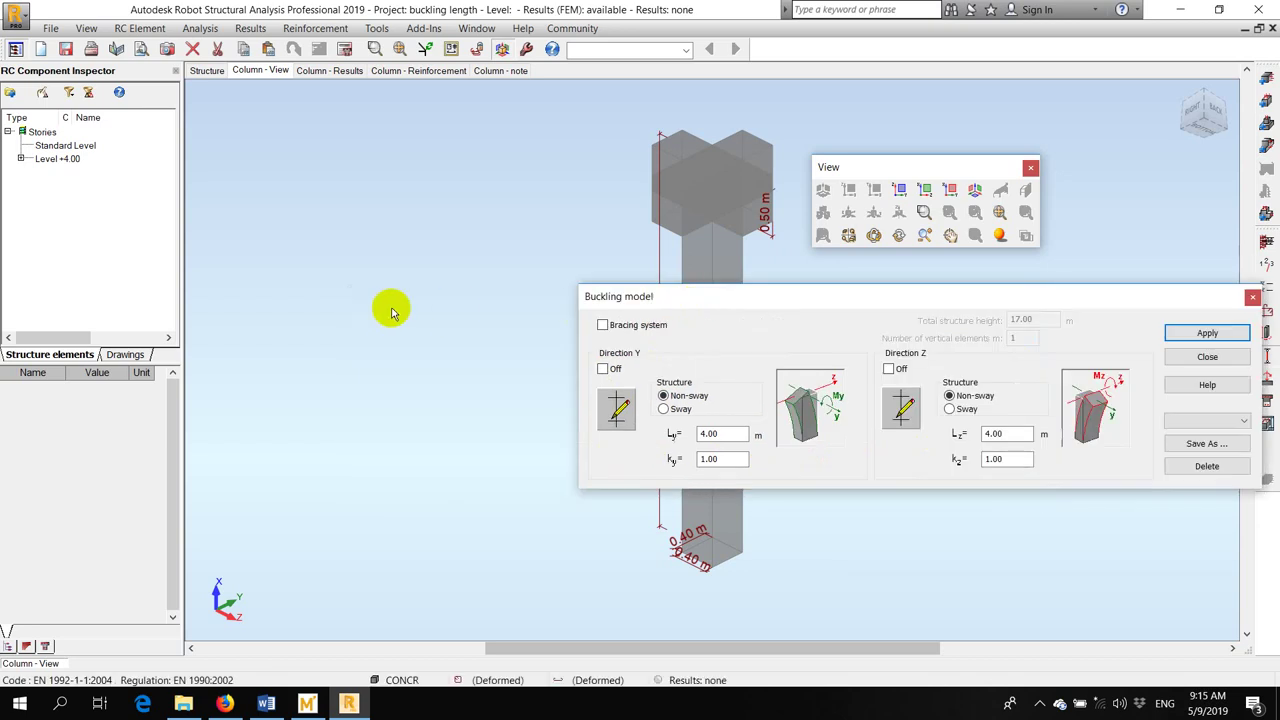
{"action": "scroll", "coordinate": [518, 333], "scroll_direction": "up", "scroll_amount": 3}
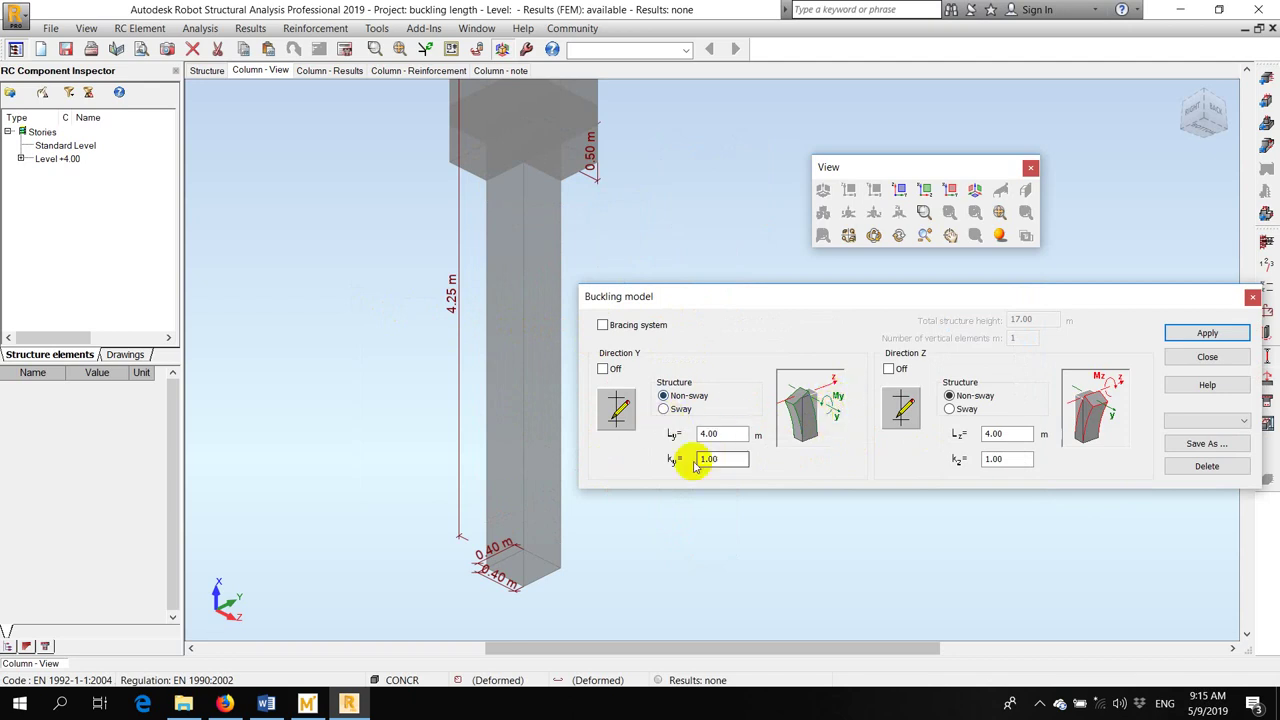
{"action": "double_click", "coordinate": [727, 458]}
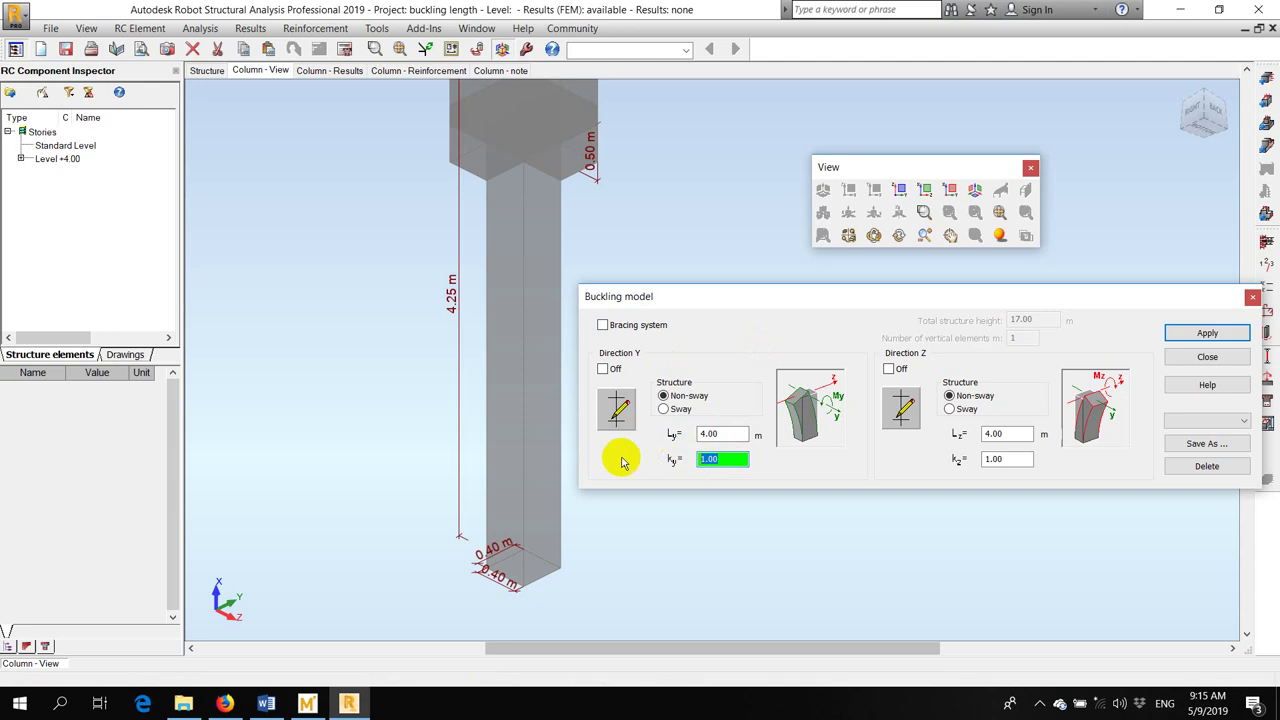
{"action": "left_click", "coordinate": [307, 703]}
{"action": "scroll", "coordinate": [390, 420], "scroll_direction": "down", "scroll_amount": 7}
{"action": "left_click", "coordinate": [383, 380]}
{"action": "scroll", "coordinate": [520, 370], "scroll_direction": "down", "scroll_amount": 1}
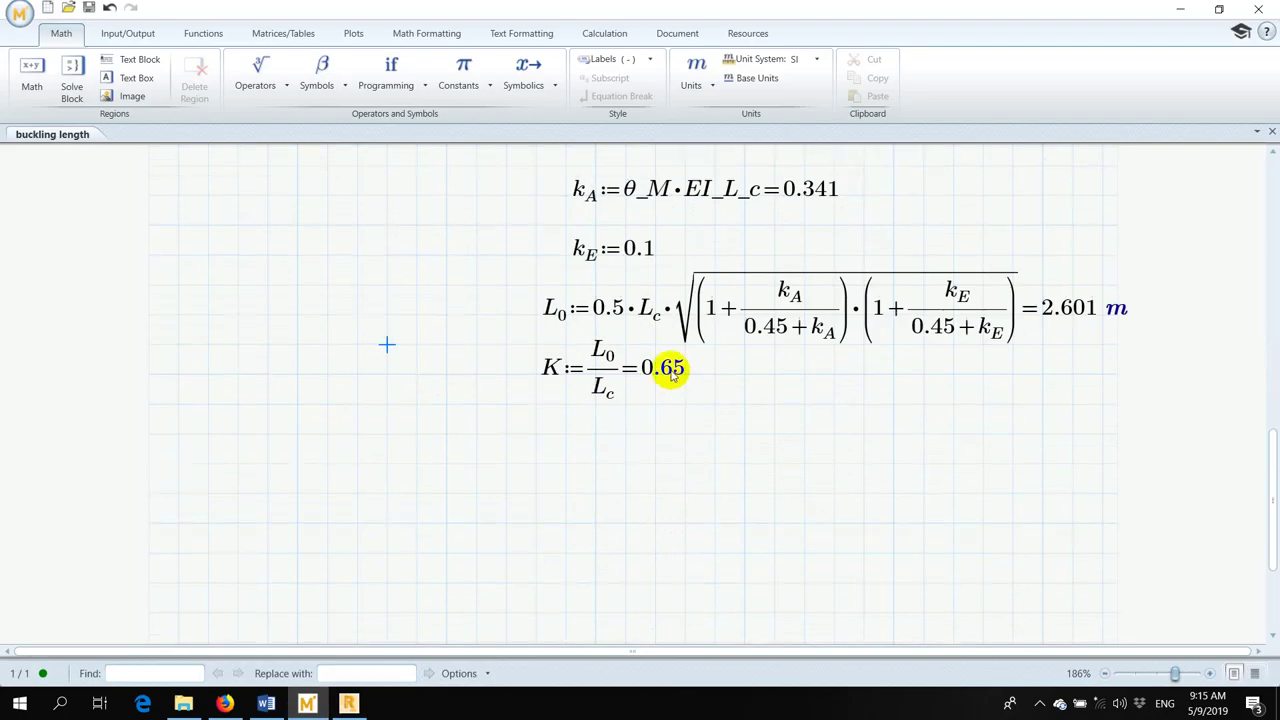
{"action": "left_click", "coordinate": [348, 703]}
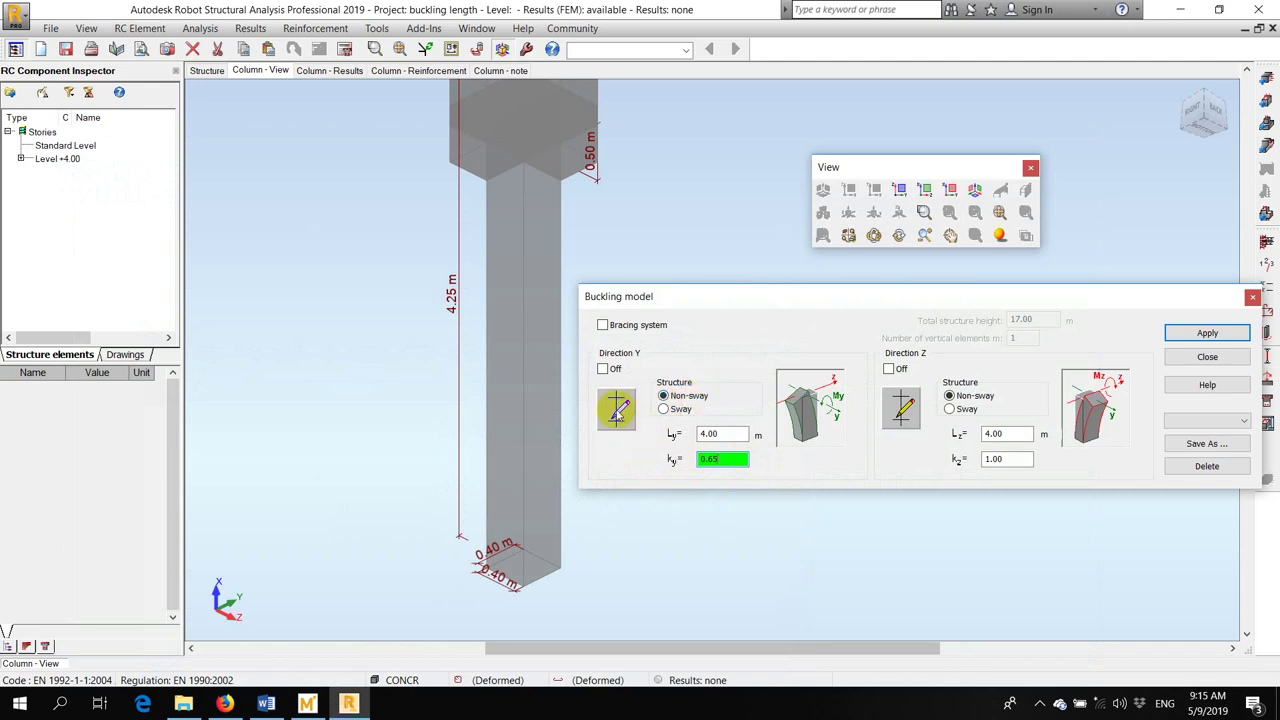
{"action": "double_click", "coordinate": [711, 459]}
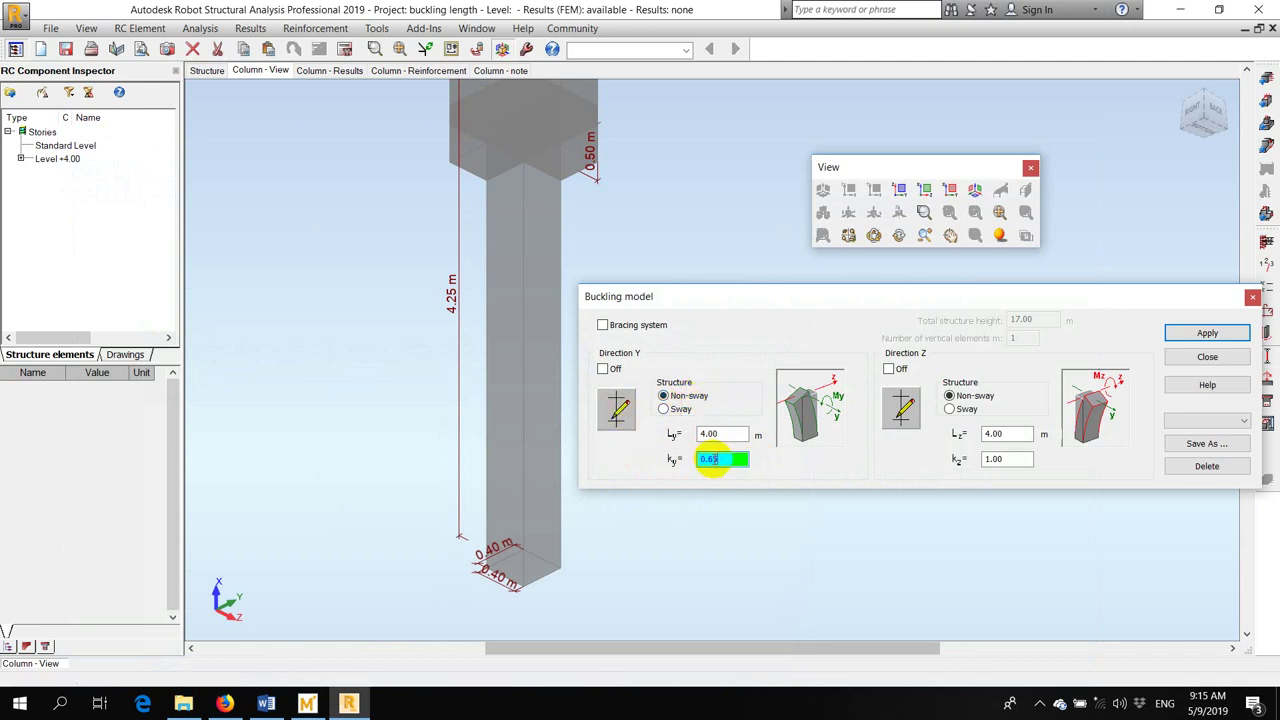
{"action": "left_click", "coordinate": [726, 459]}
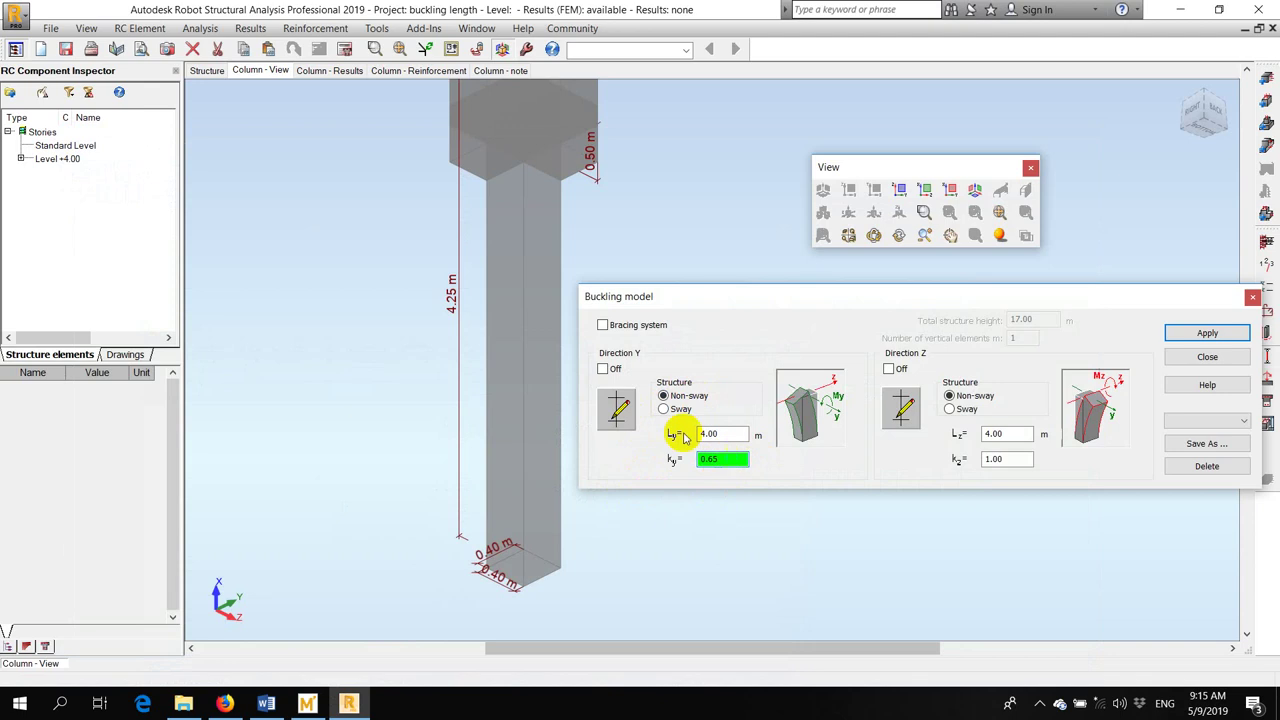
Choose the non-sway model for direction Y with a fixed column base and adjoining bars 1, 2 and 3 at the top
{"action": "left_click", "coordinate": [620, 408]}
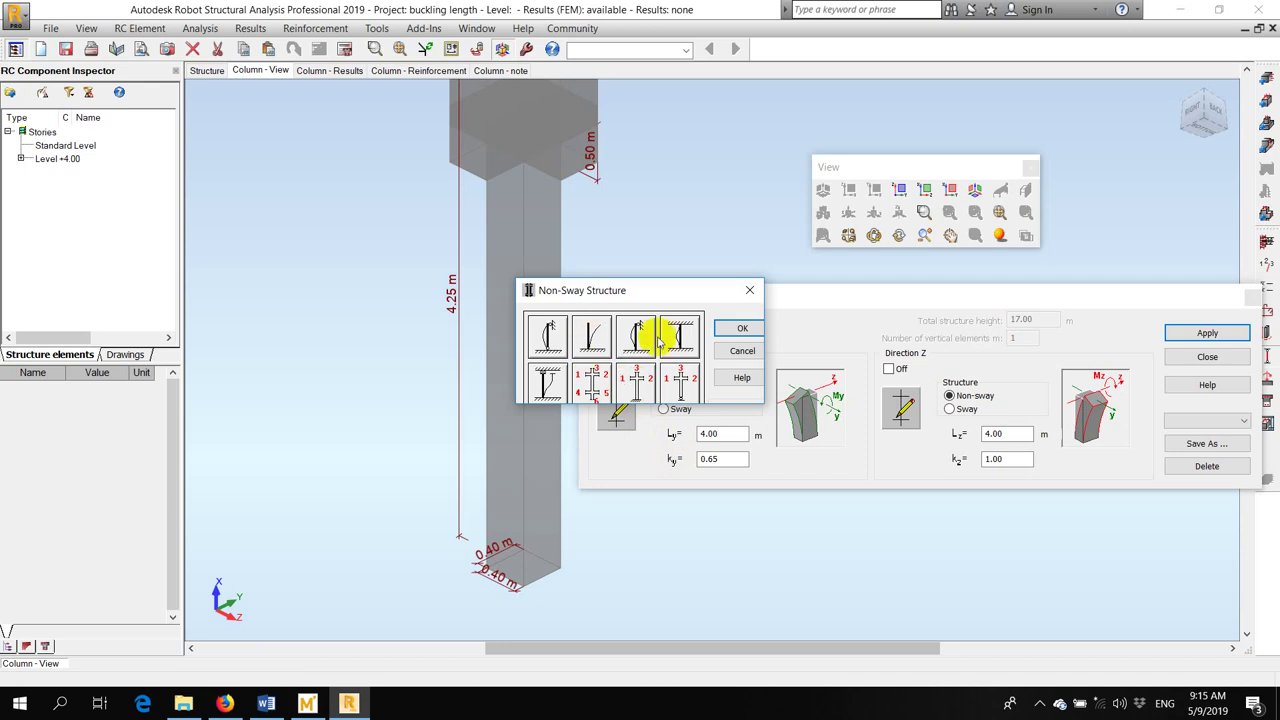
{"action": "left_click", "coordinate": [637, 386]}
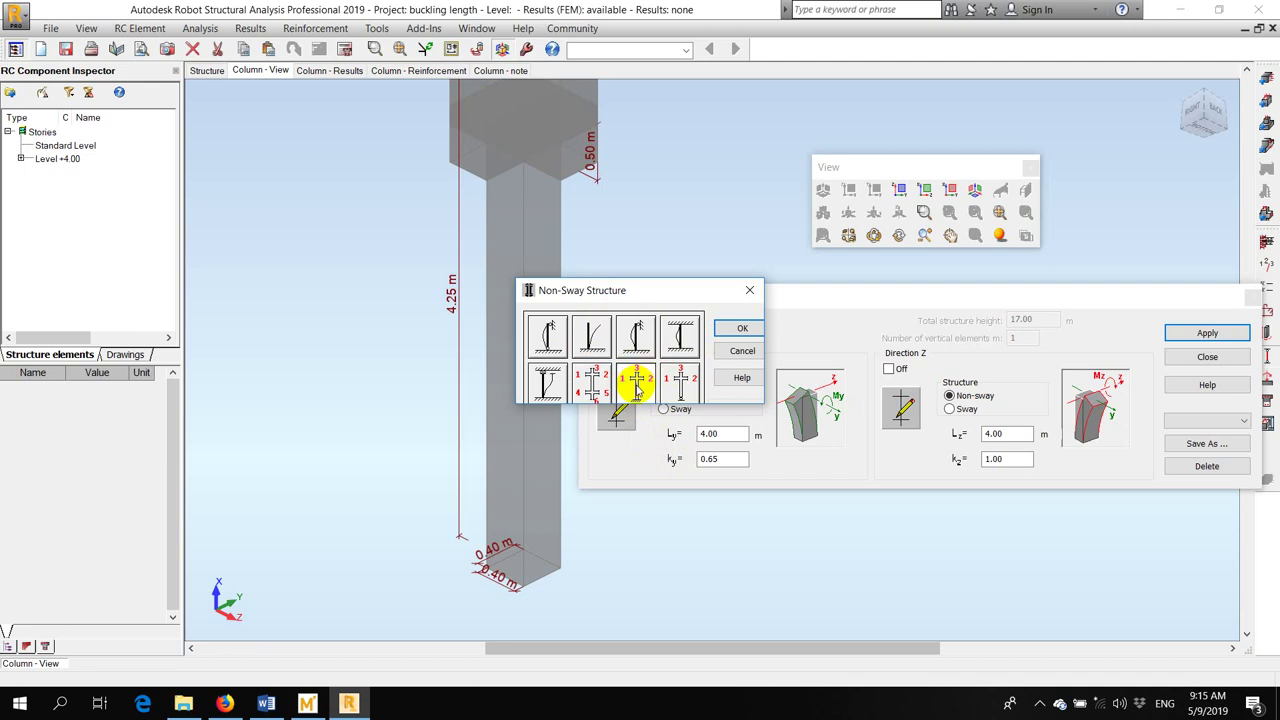
{"action": "left_click", "coordinate": [742, 330]}
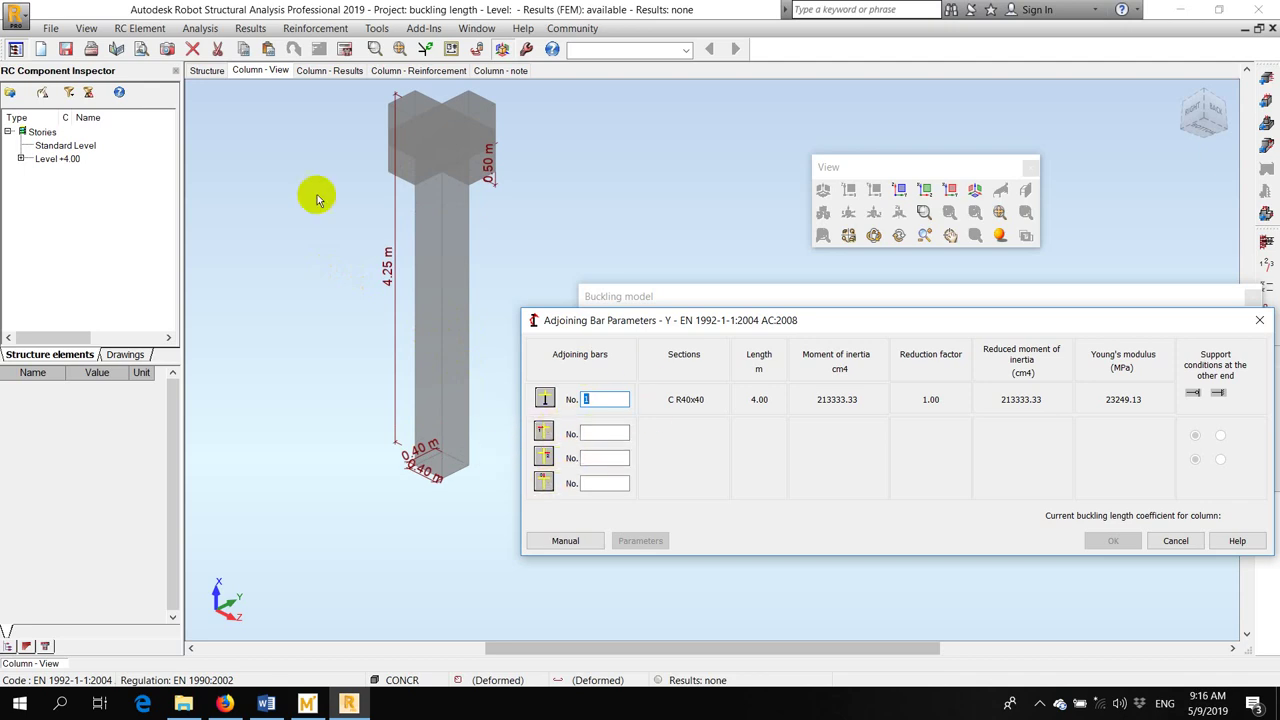
Assign bars 4, 3 and 2 from the structure model as adjoining bars, with a pinned far end for bar 3
{"action": "left_click", "coordinate": [208, 70]}
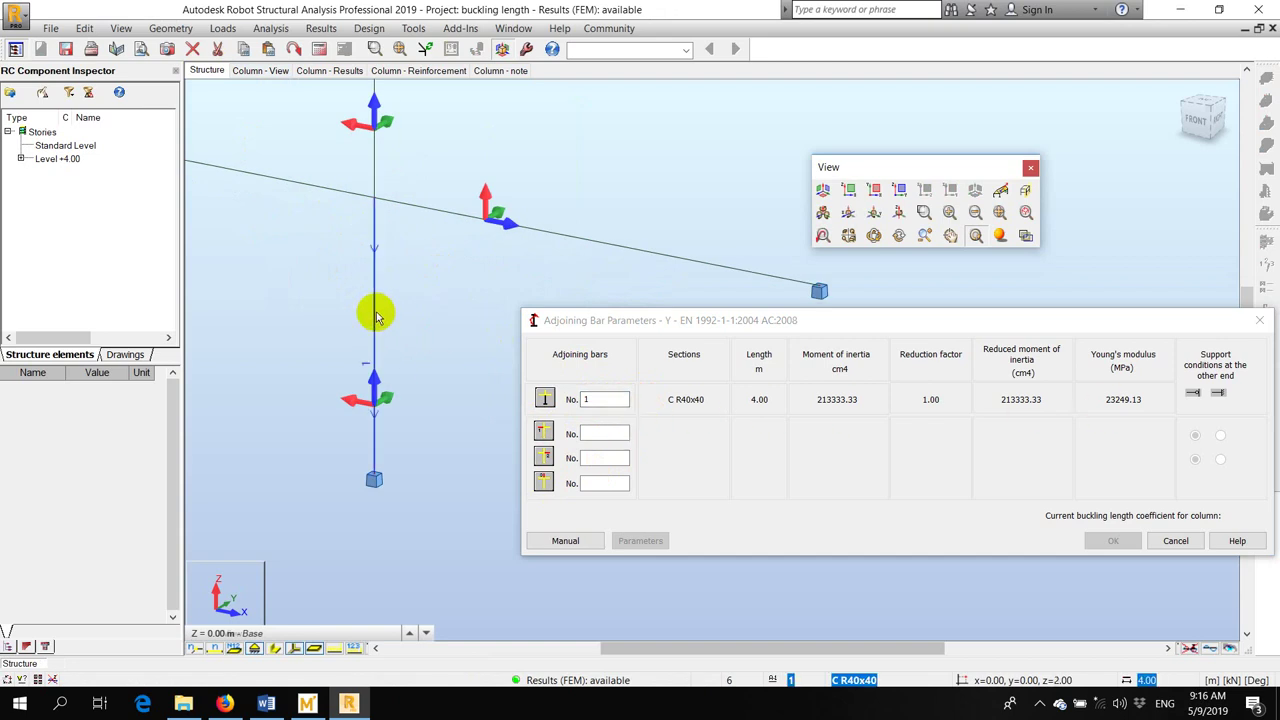
{"action": "left_click", "coordinate": [608, 433]}
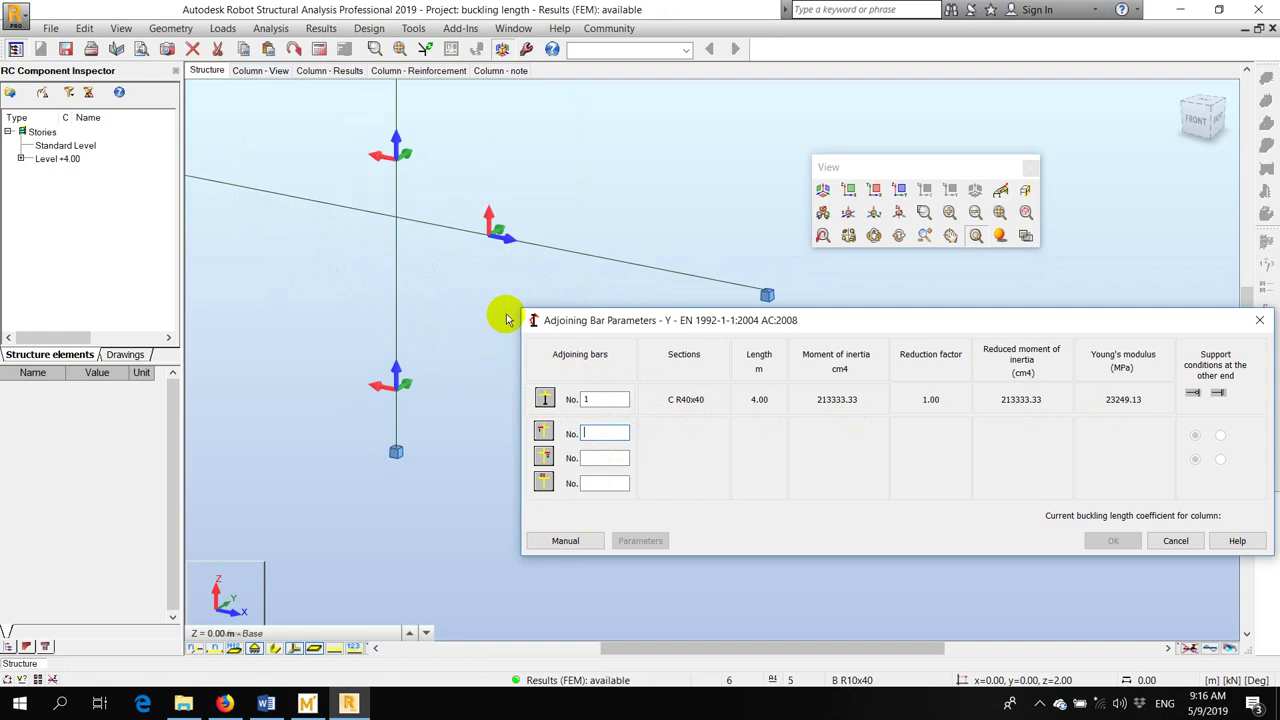
{"action": "left_click", "coordinate": [325, 207]}
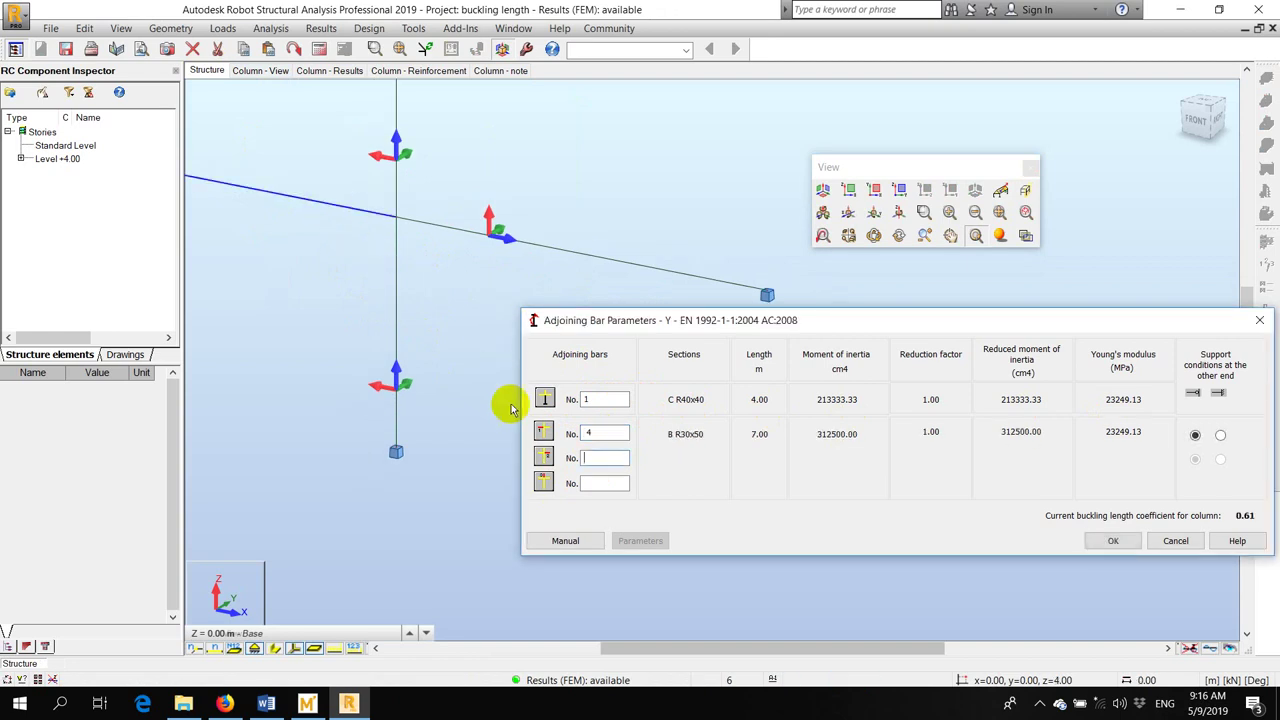
{"action": "left_click", "coordinate": [571, 253]}
{"action": "left_click", "coordinate": [600, 483]}
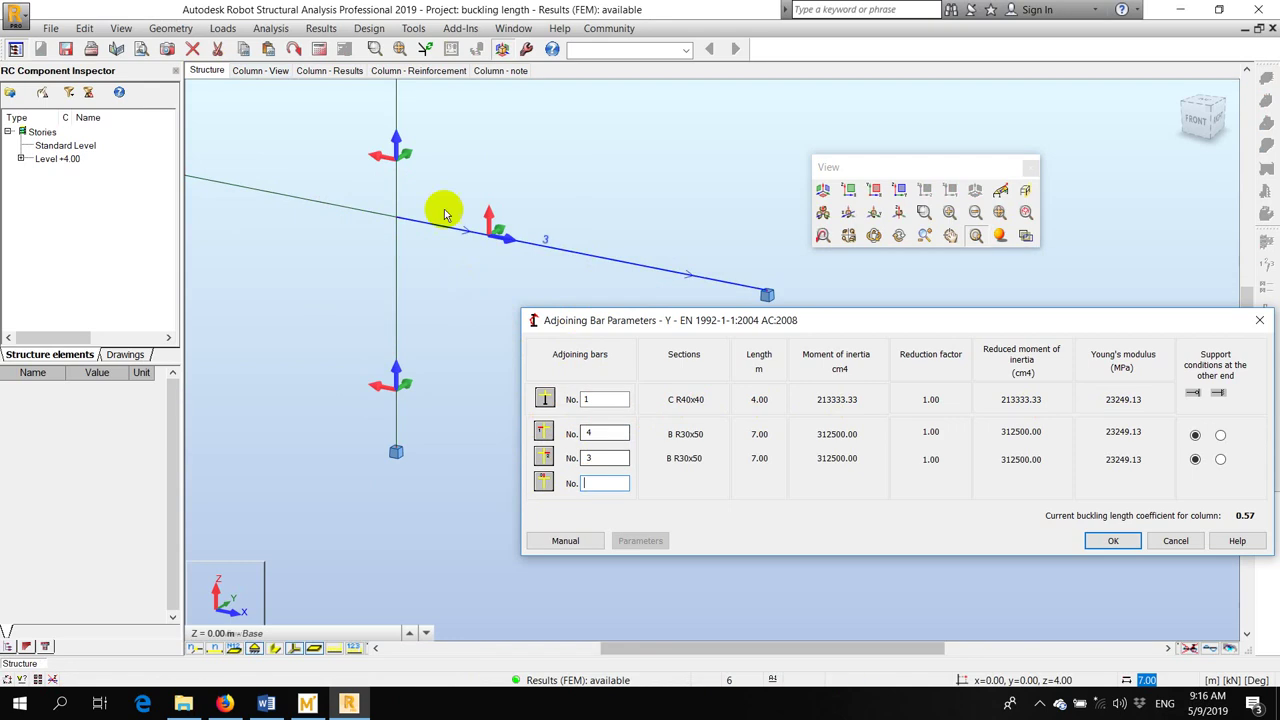
{"action": "left_click", "coordinate": [398, 155]}
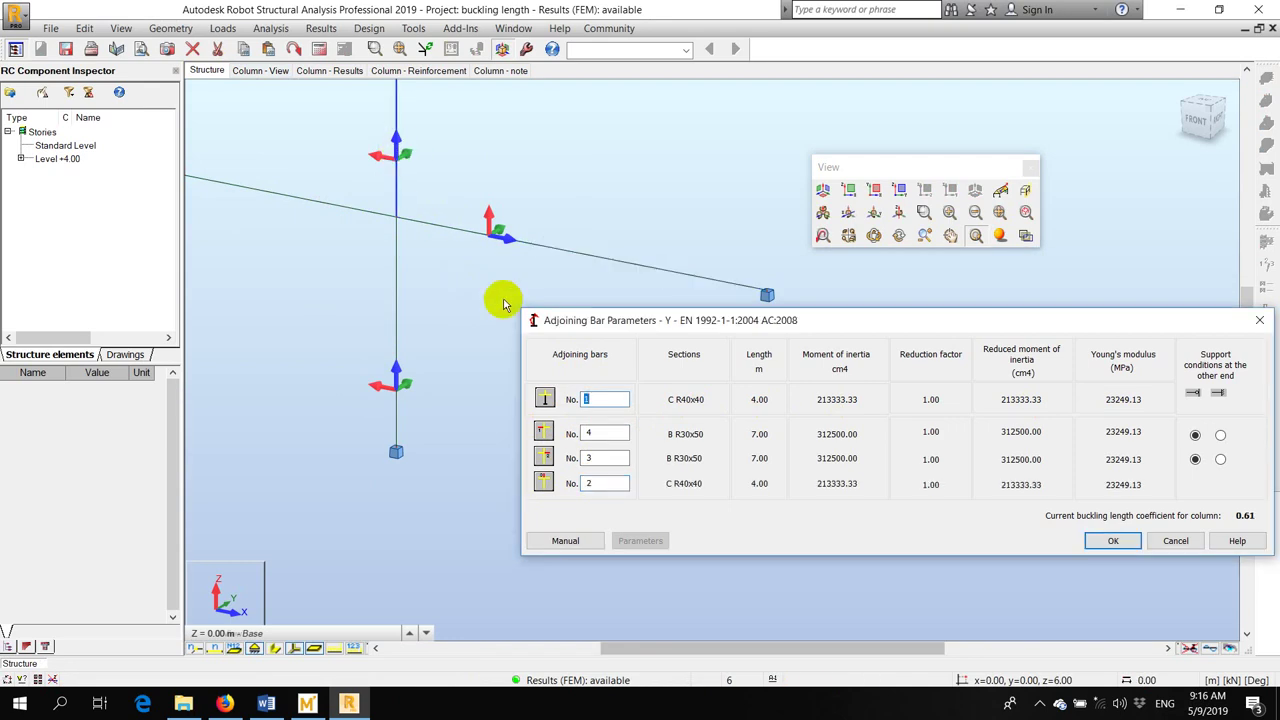
{"action": "left_click_drag", "start_coordinate": [934, 327], "coordinate": [766, 328]}
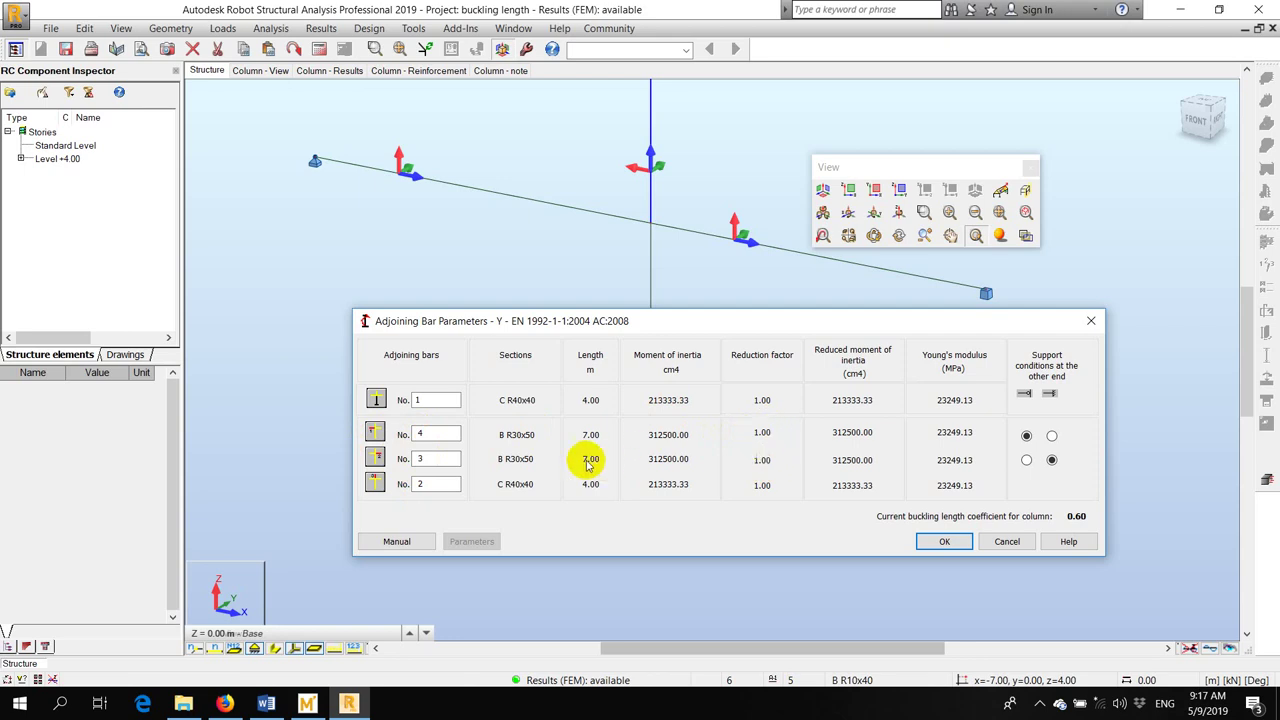
Switch the adjoining bar parameters to manual definition and set the reduction factor of both 7 m beams to 0.30
{"action": "left_click", "coordinate": [397, 541]}
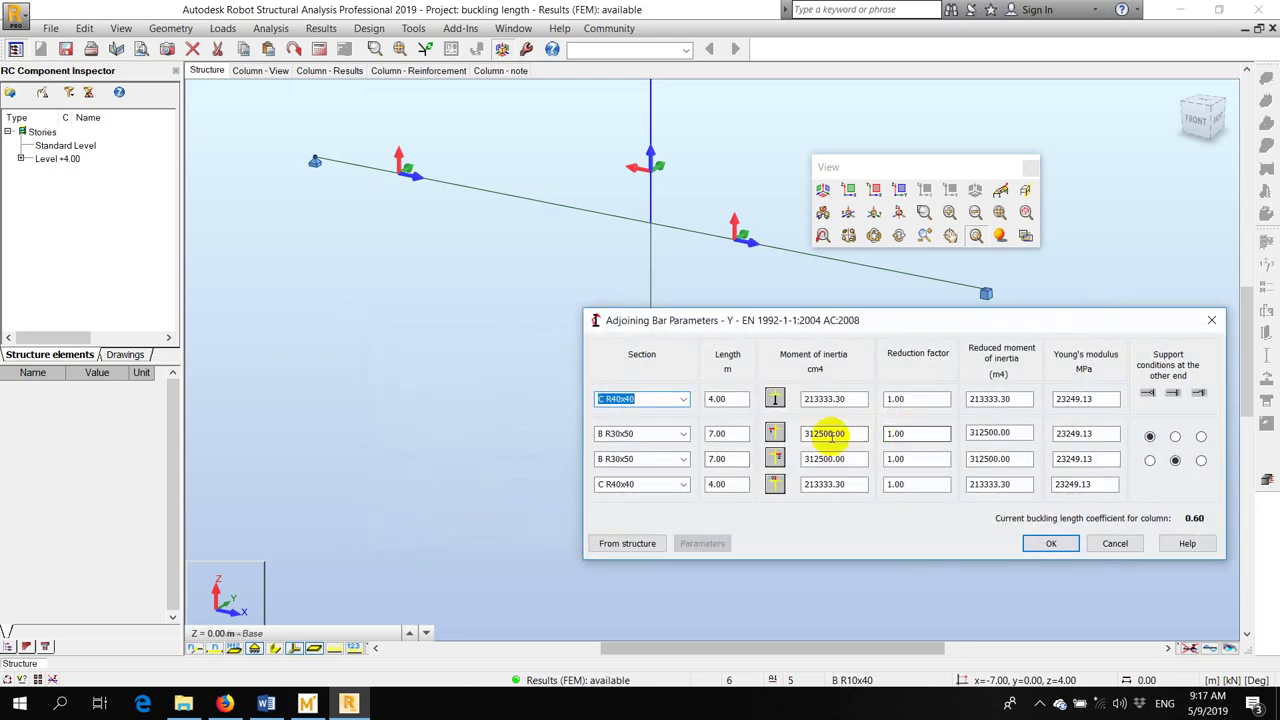
{"action": "left_click", "coordinate": [886, 434]}
{"action": "left_click", "coordinate": [880, 458]}
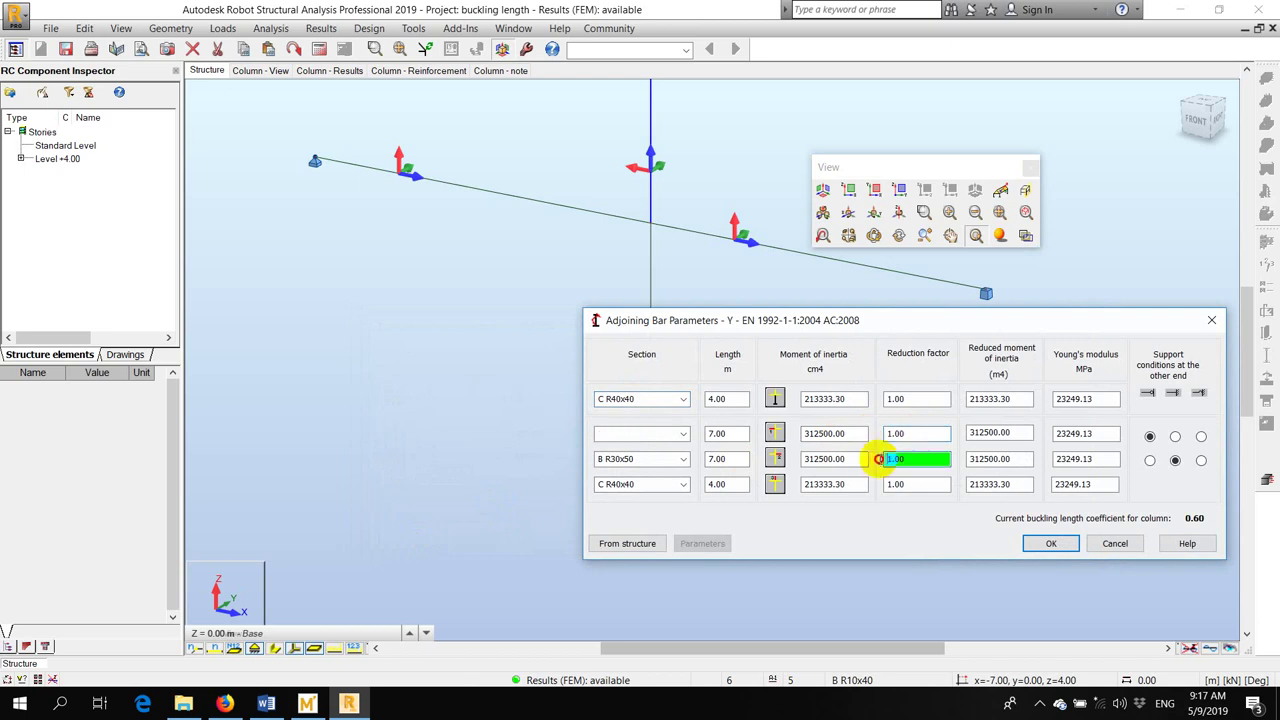
{"action": "left_click", "coordinate": [853, 432]}
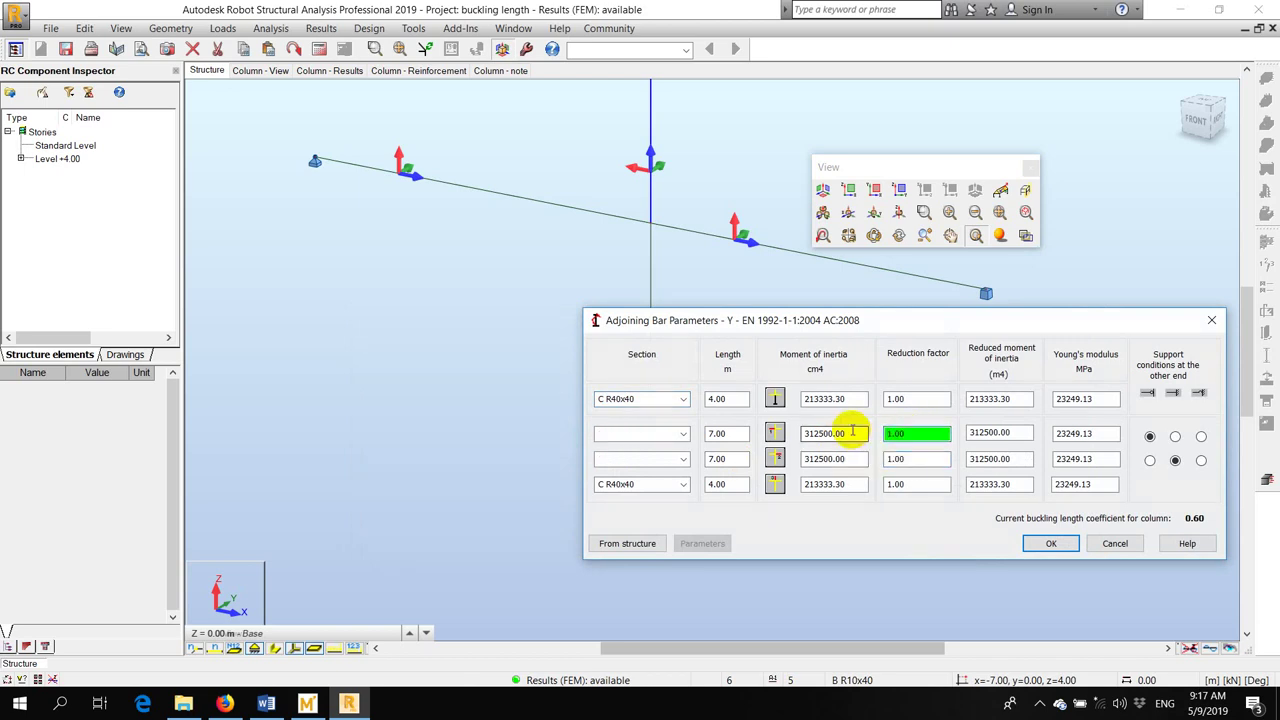
{"action": "double_click", "coordinate": [896, 432]}
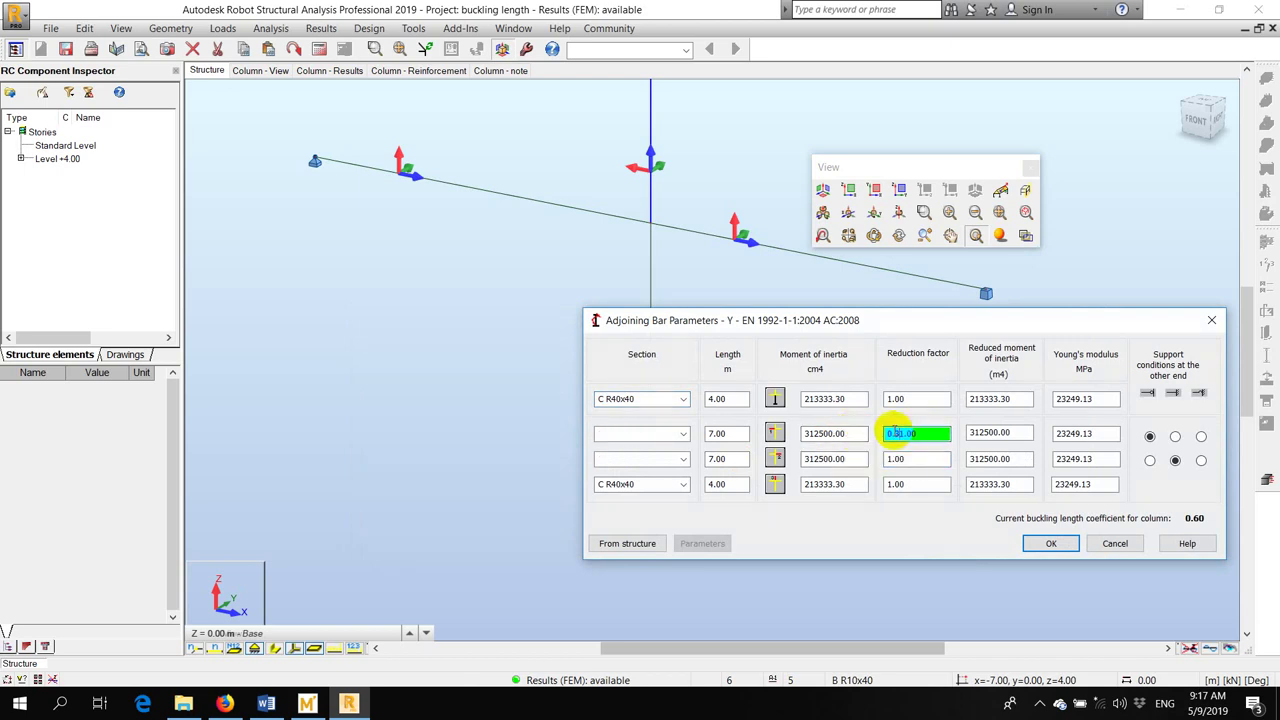
{"action": "left_click", "coordinate": [903, 458]}
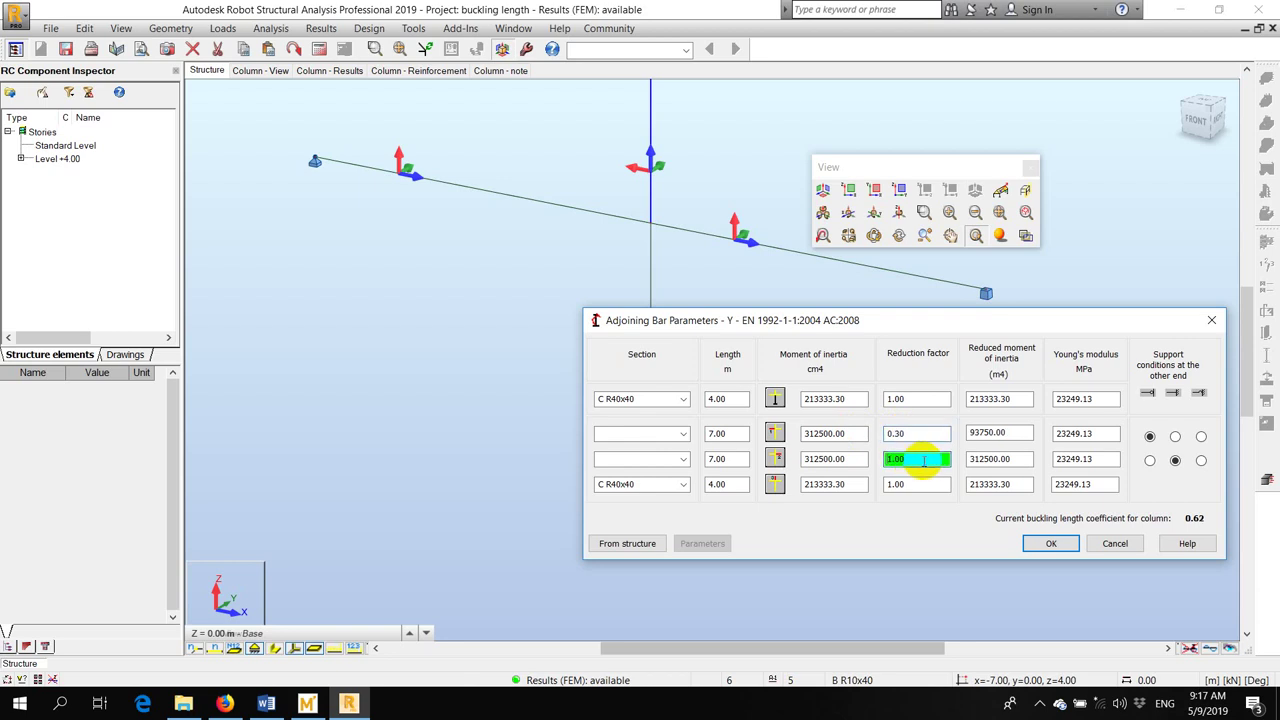
{"action": "type", "text": "0.3"}
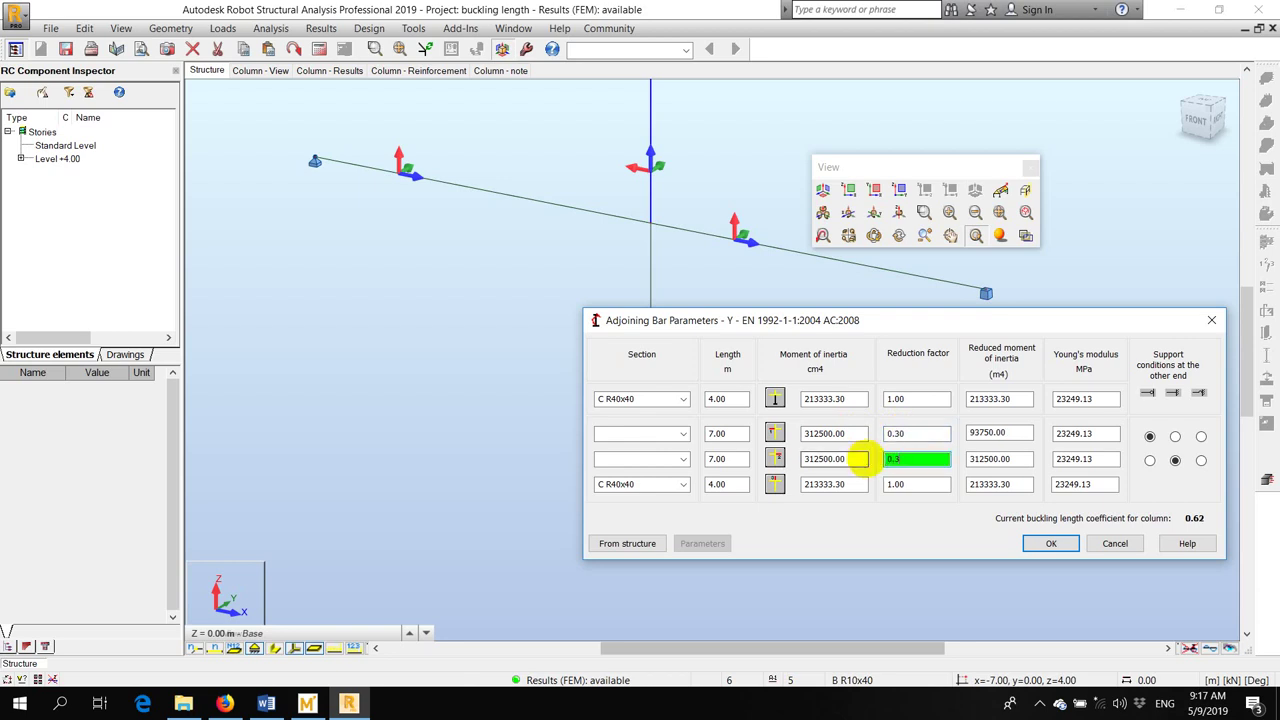
{"action": "left_click", "coordinate": [906, 433]}
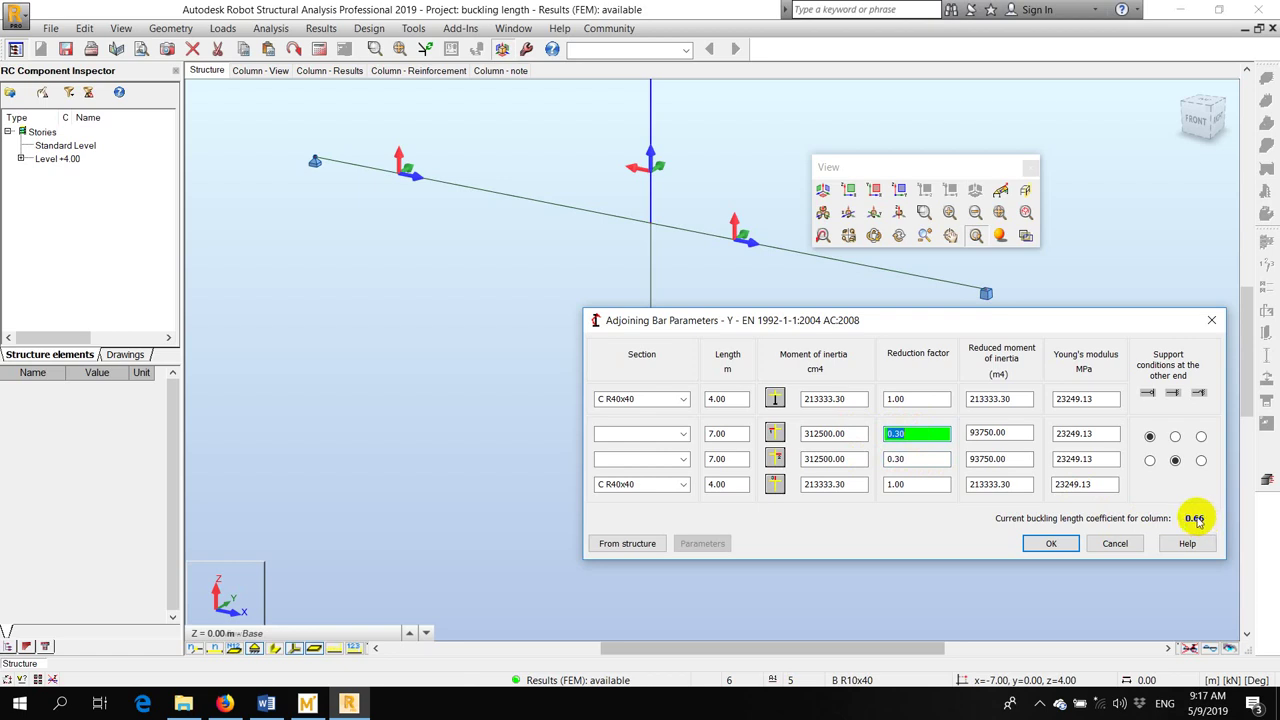
Set the reduction factor of both 4 m columns to 0.70
{"action": "left_click", "coordinate": [881, 399]}
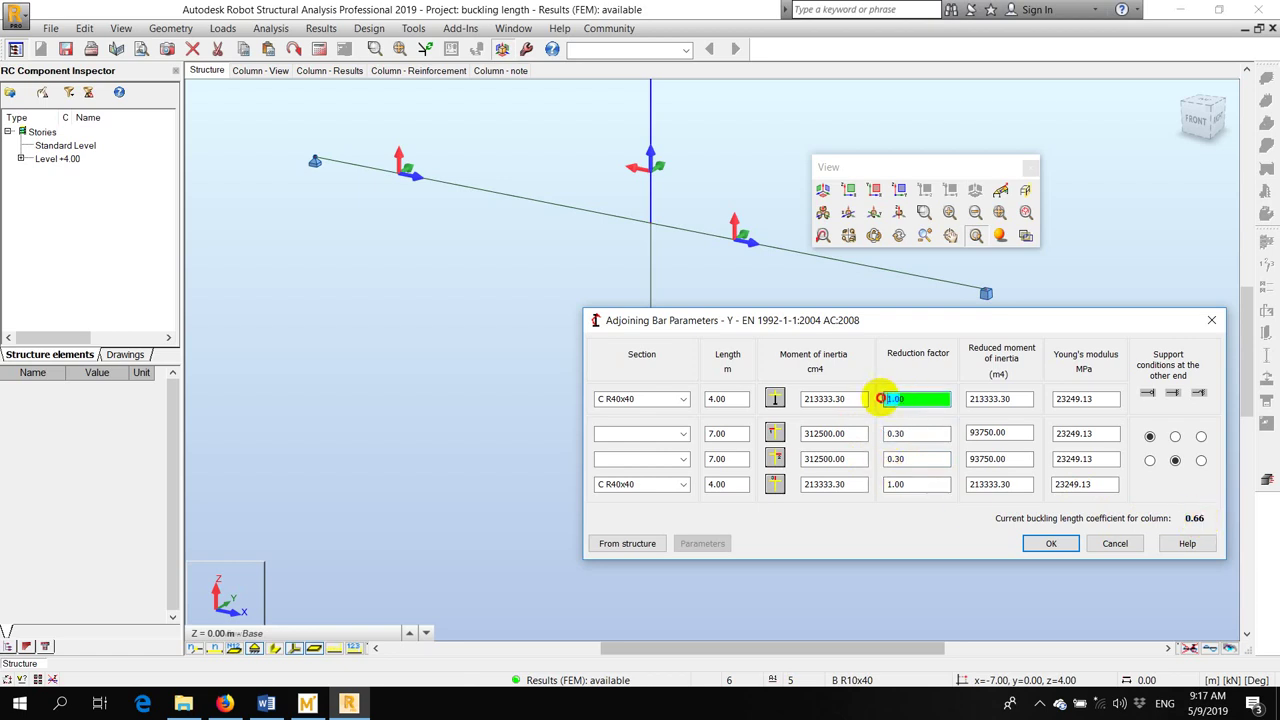
{"action": "left_click_drag", "start_coordinate": [881, 399], "coordinate": [913, 398]}
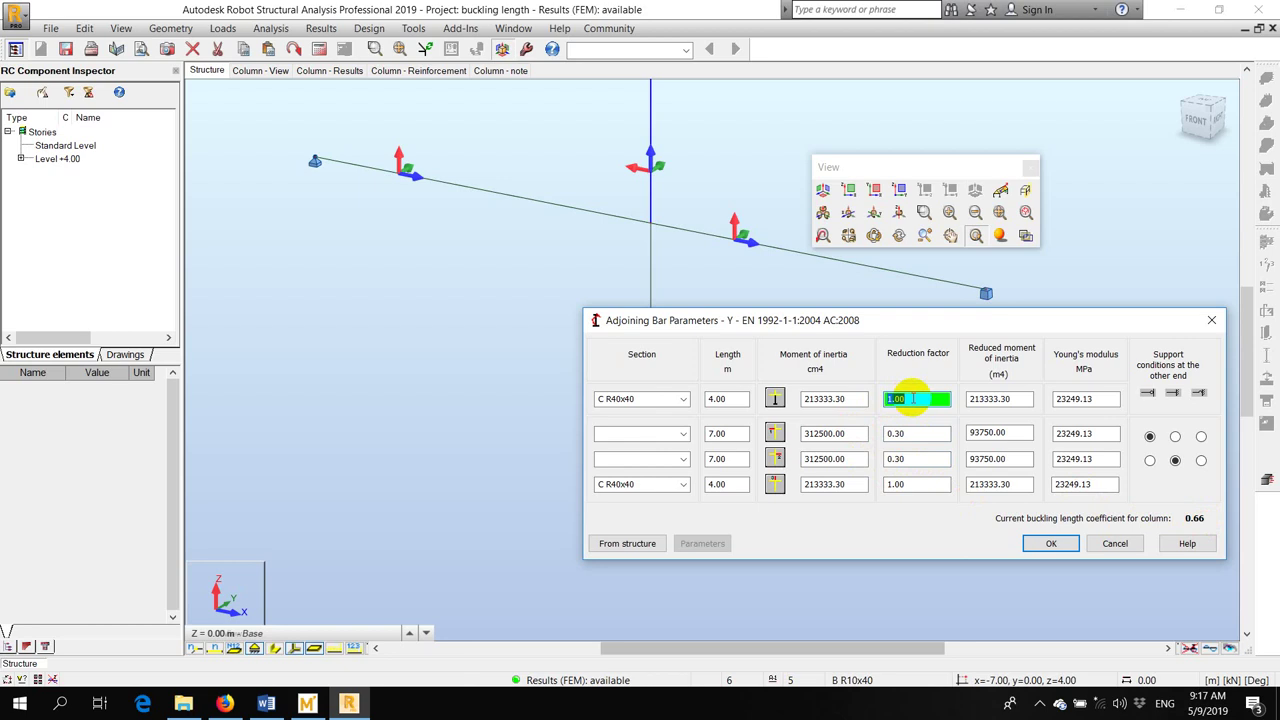
{"action": "left_click", "coordinate": [908, 484]}
{"action": "type", "text": "0.7"}
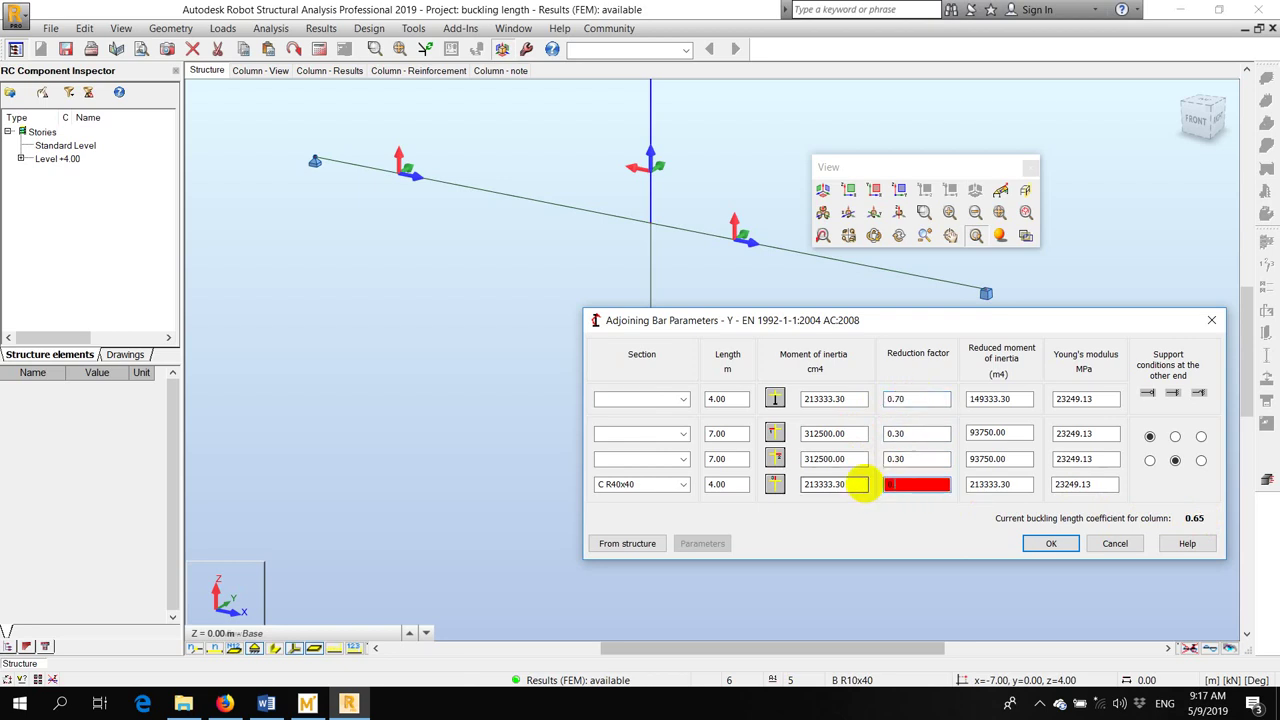
{"action": "left_click", "coordinate": [945, 458]}
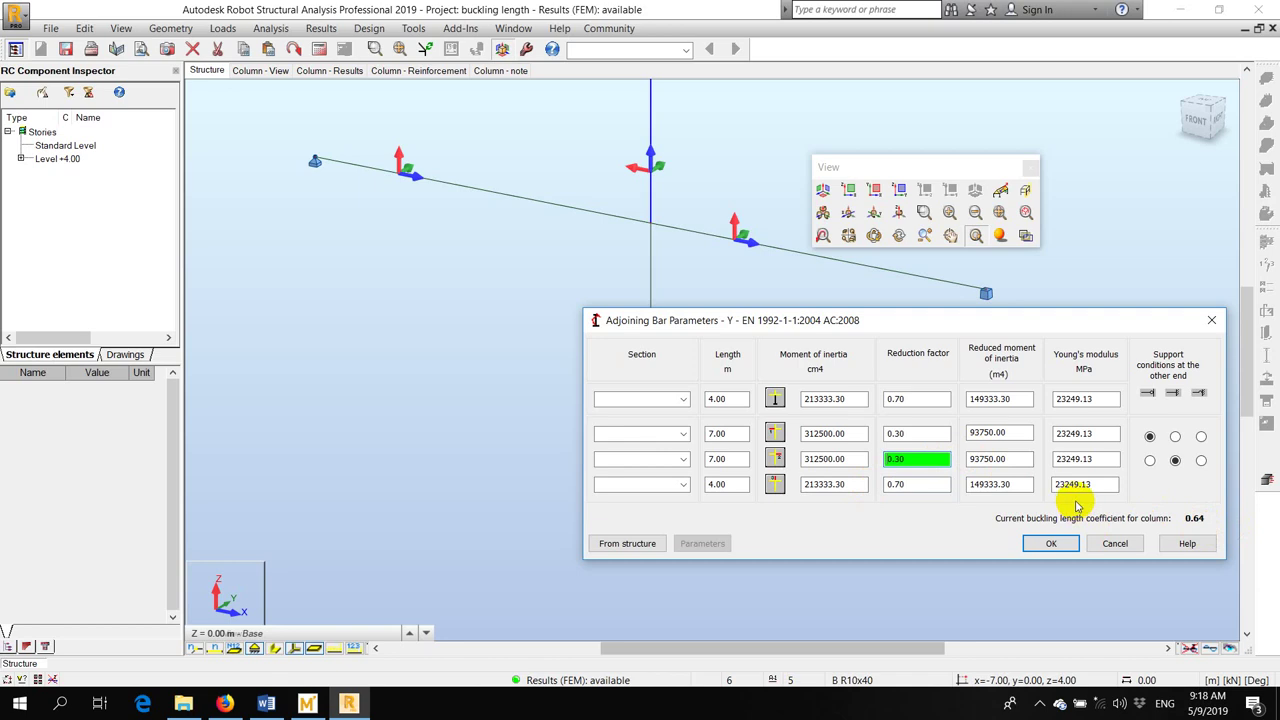
Update the Mathcad worksheet with inertia factors 0.7 for columns and 0.3 for beams and k_E 0.0, and compare its calculation with Robot's adjoining bar parameters
{"action": "left_click", "coordinate": [308, 702]}
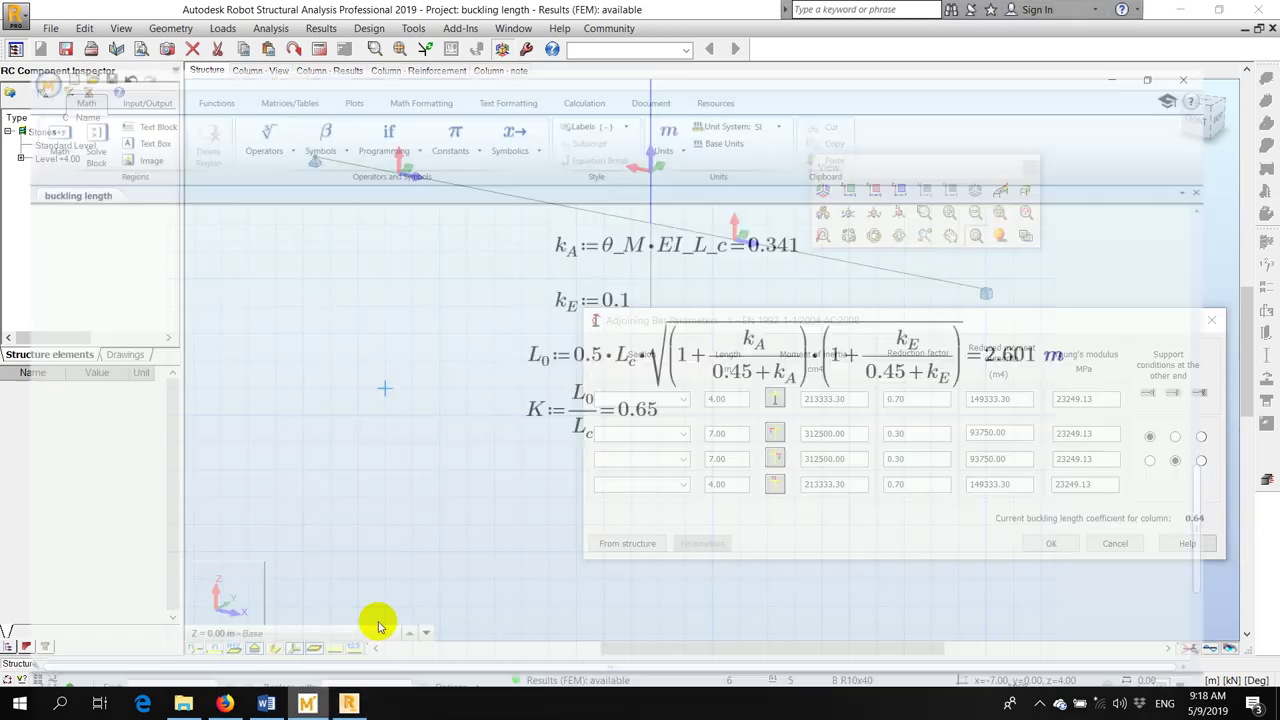
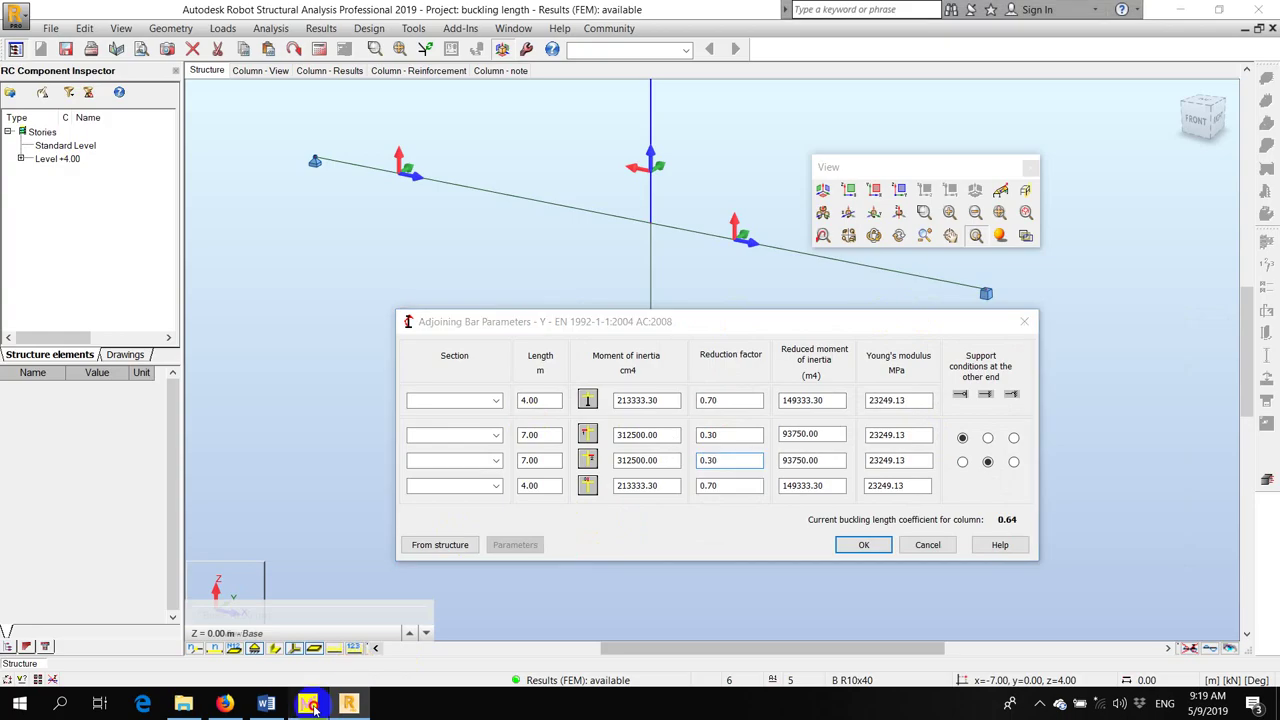
{"action": "left_click", "coordinate": [307, 703]}
{"action": "scroll", "coordinate": [615, 275], "scroll_direction": "up", "scroll_amount": 1}
{"action": "scroll", "coordinate": [488, 524], "scroll_direction": "up", "scroll_amount": 3, "text": "ctrl"}
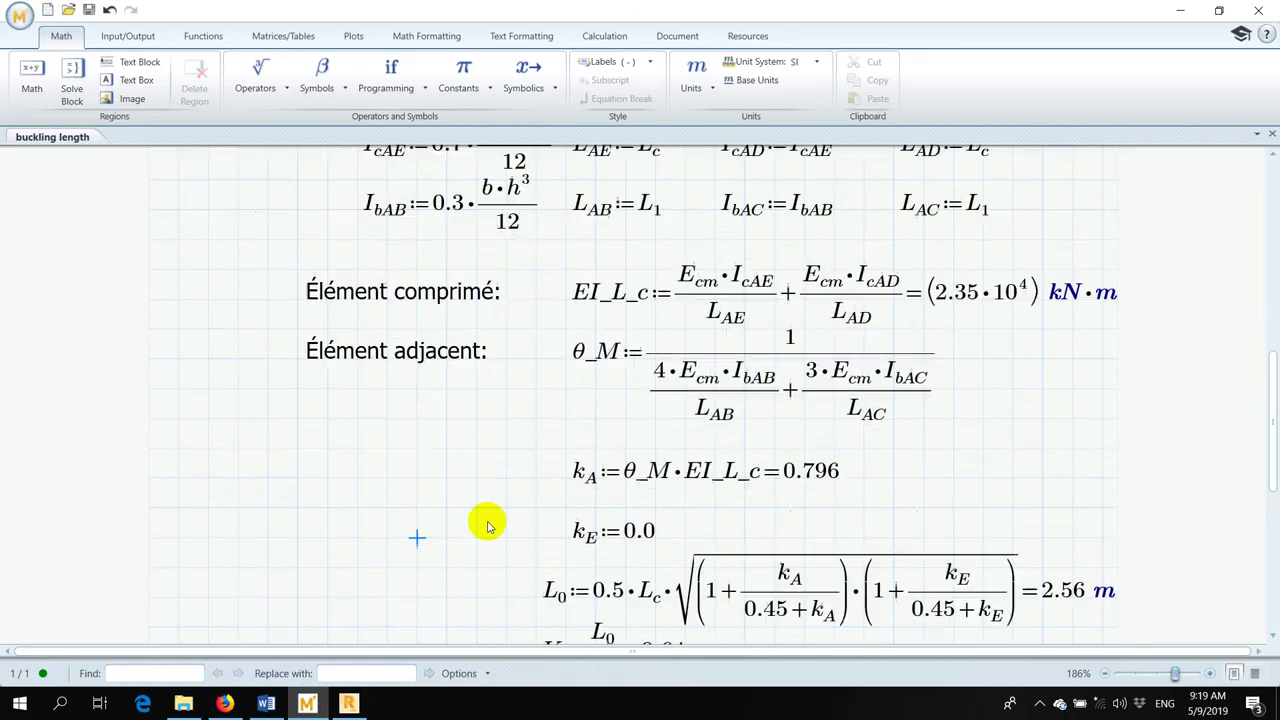
{"action": "left_click", "coordinate": [348, 703]}
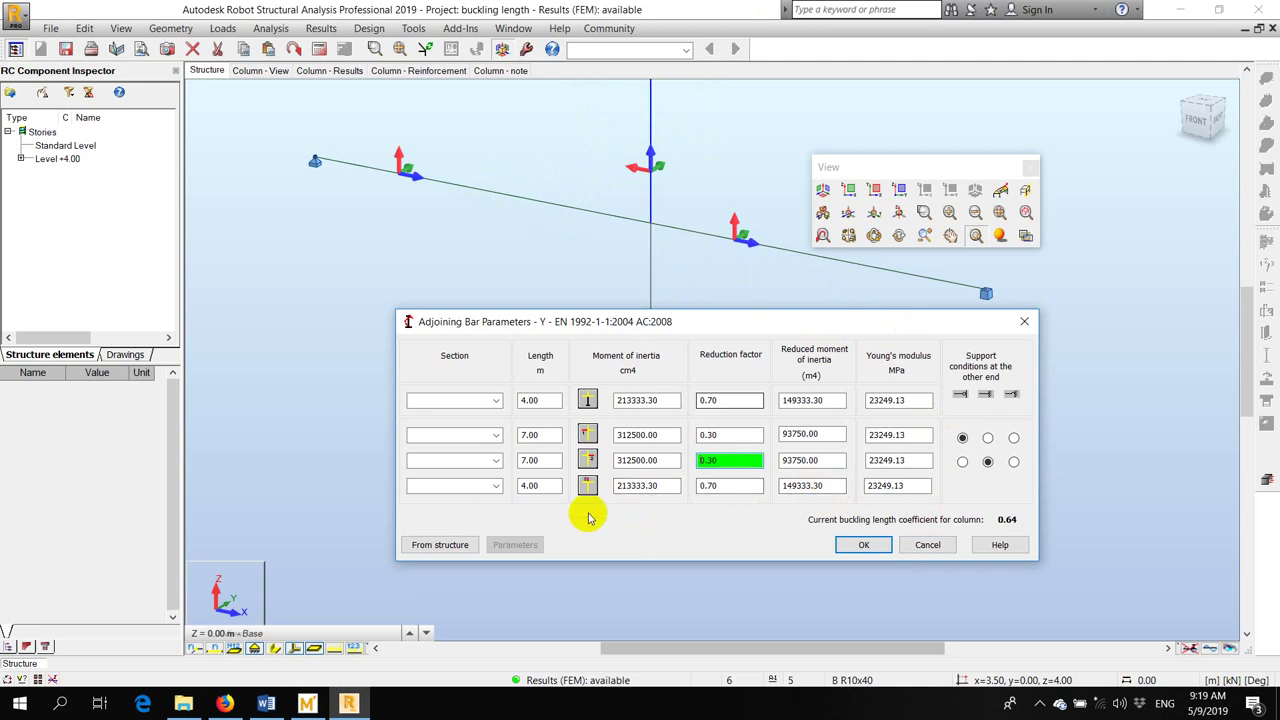
{"action": "left_click", "coordinate": [442, 546]}
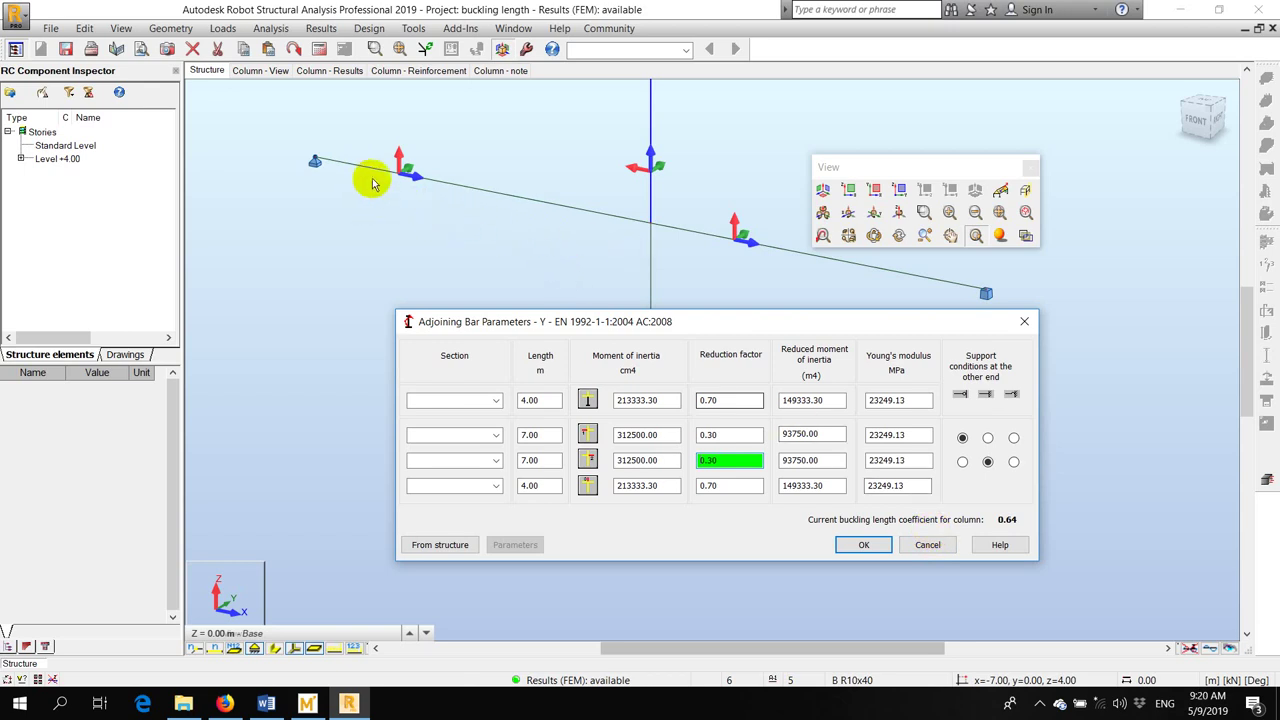
Close the adjoining bar parameters and return the workspace to the Start layout
{"action": "scroll", "coordinate": [397, 188], "scroll_direction": "down", "scroll_amount": 2}
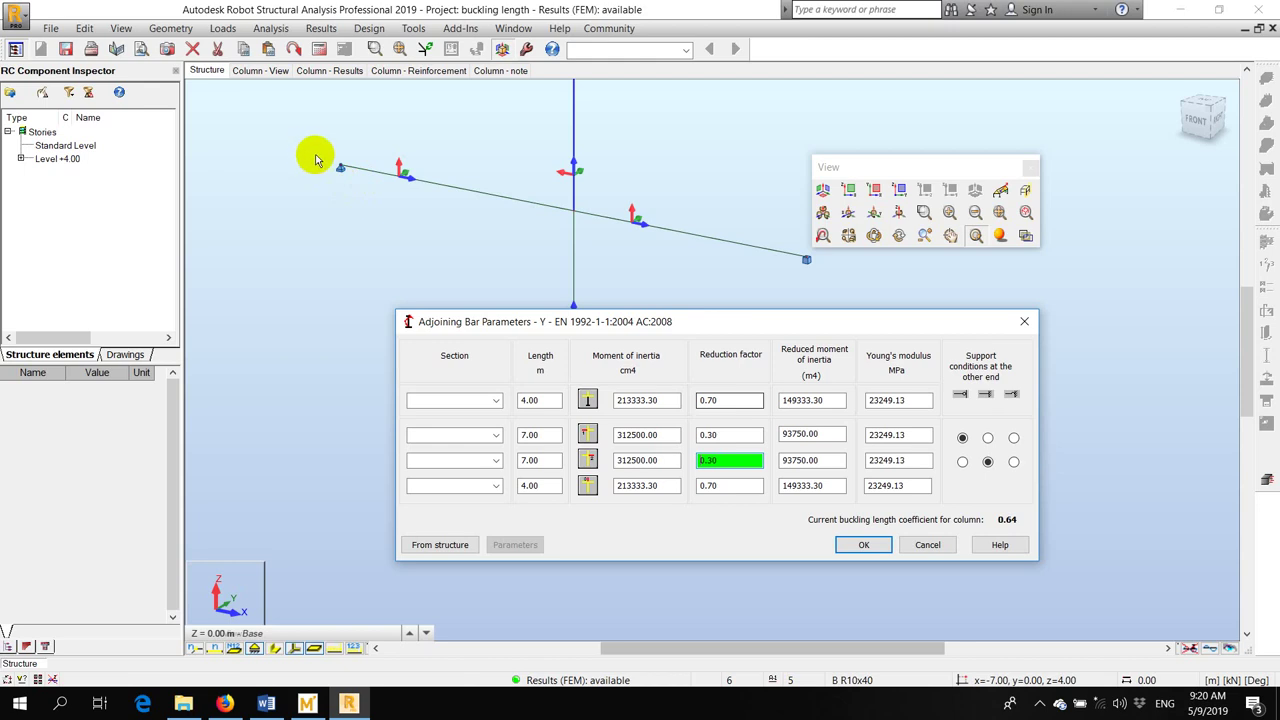
{"action": "left_click", "coordinate": [1024, 322]}
{"action": "left_click", "coordinate": [643, 50]}
{"action": "left_click", "coordinate": [591, 148]}
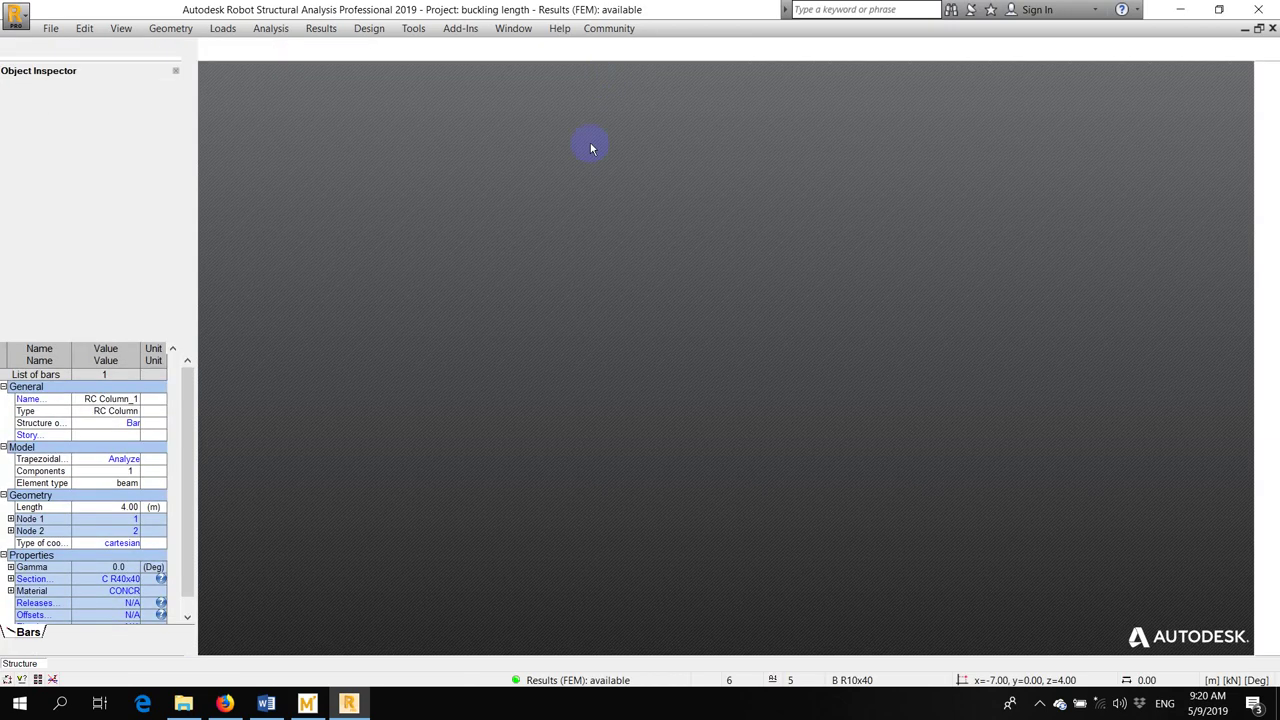
{"action": "left_click_drag", "start_coordinate": [340, 272], "coordinate": [421, 389]}
{"action": "key", "text": "Delete"}
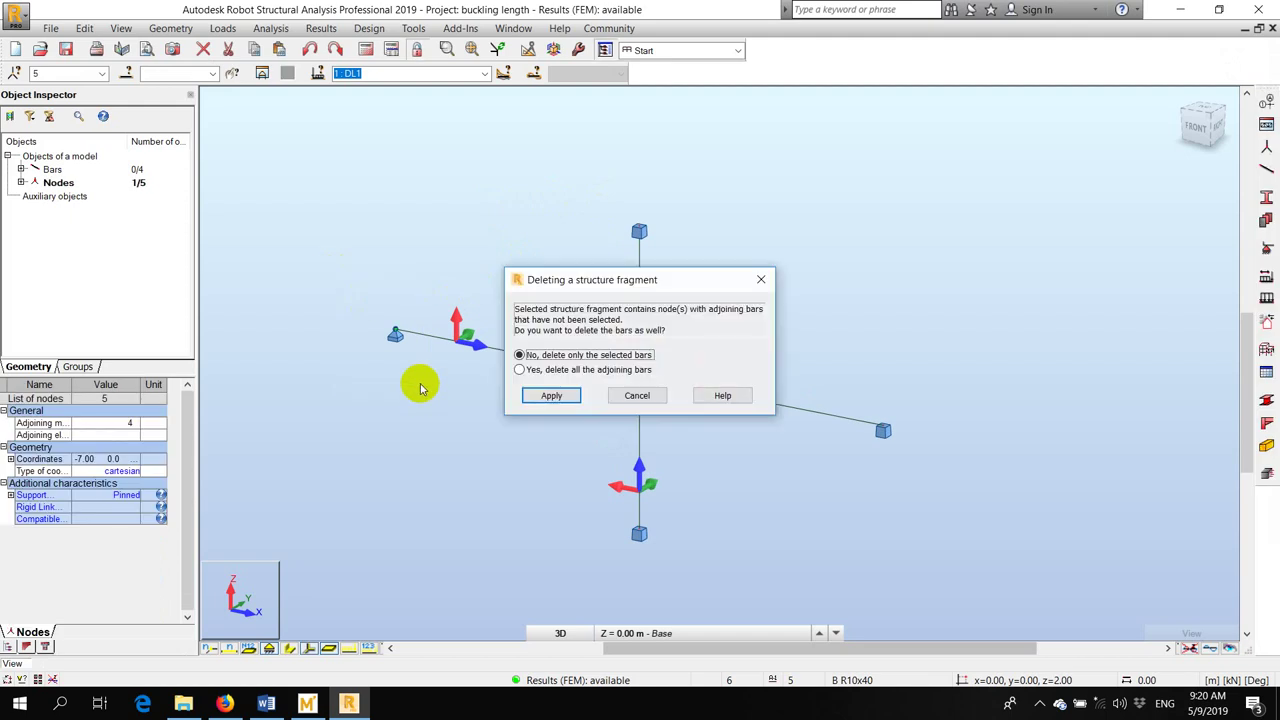
{"action": "left_click", "coordinate": [628, 397]}
Delete the pinned support from node 5 at the far end of the left 7 m beam
{"action": "left_click", "coordinate": [1262, 248]}
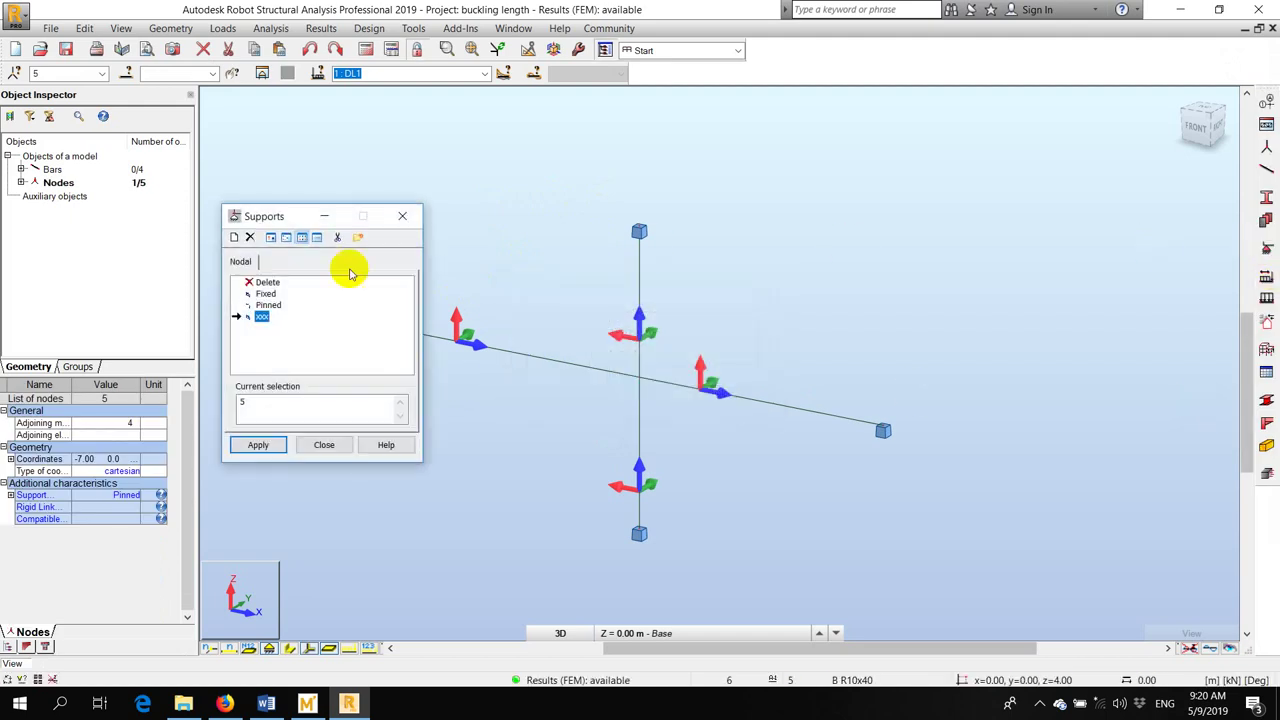
{"action": "left_click", "coordinate": [267, 283]}
{"action": "left_click_drag", "start_coordinate": [286, 214], "coordinate": [836, 191]}
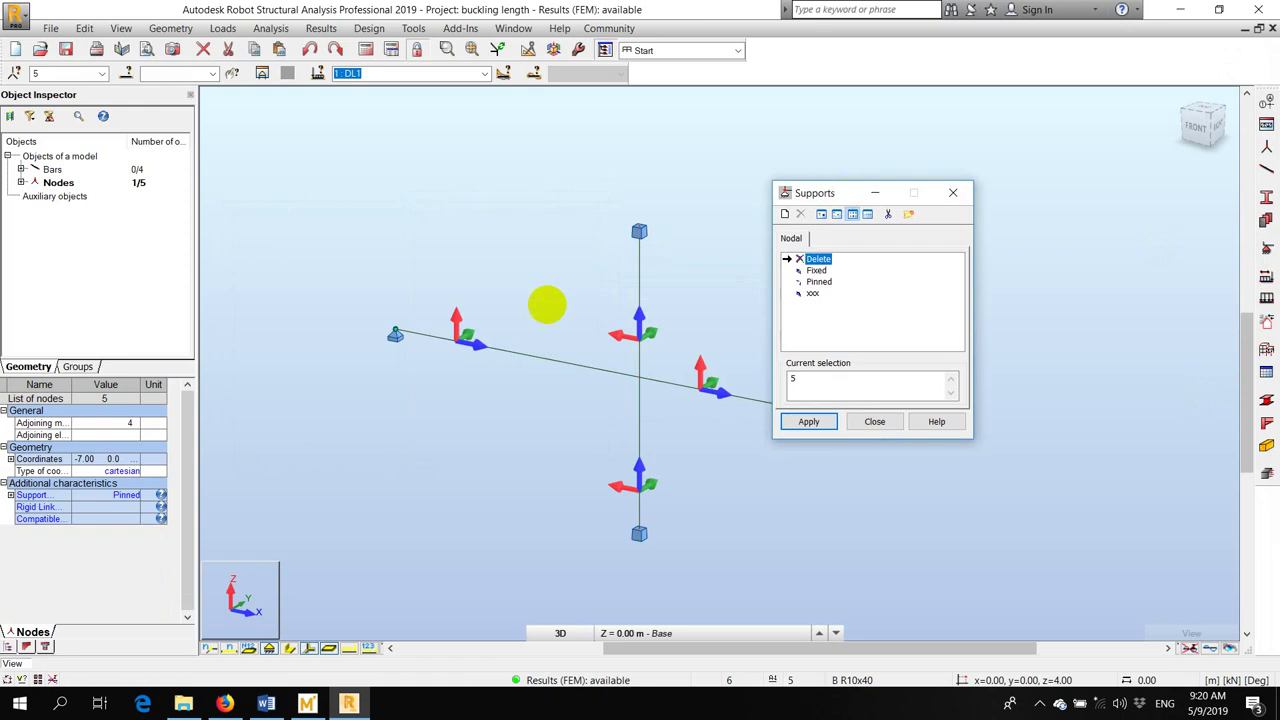
{"action": "left_click", "coordinate": [395, 332]}
{"action": "left_click", "coordinate": [712, 392]}
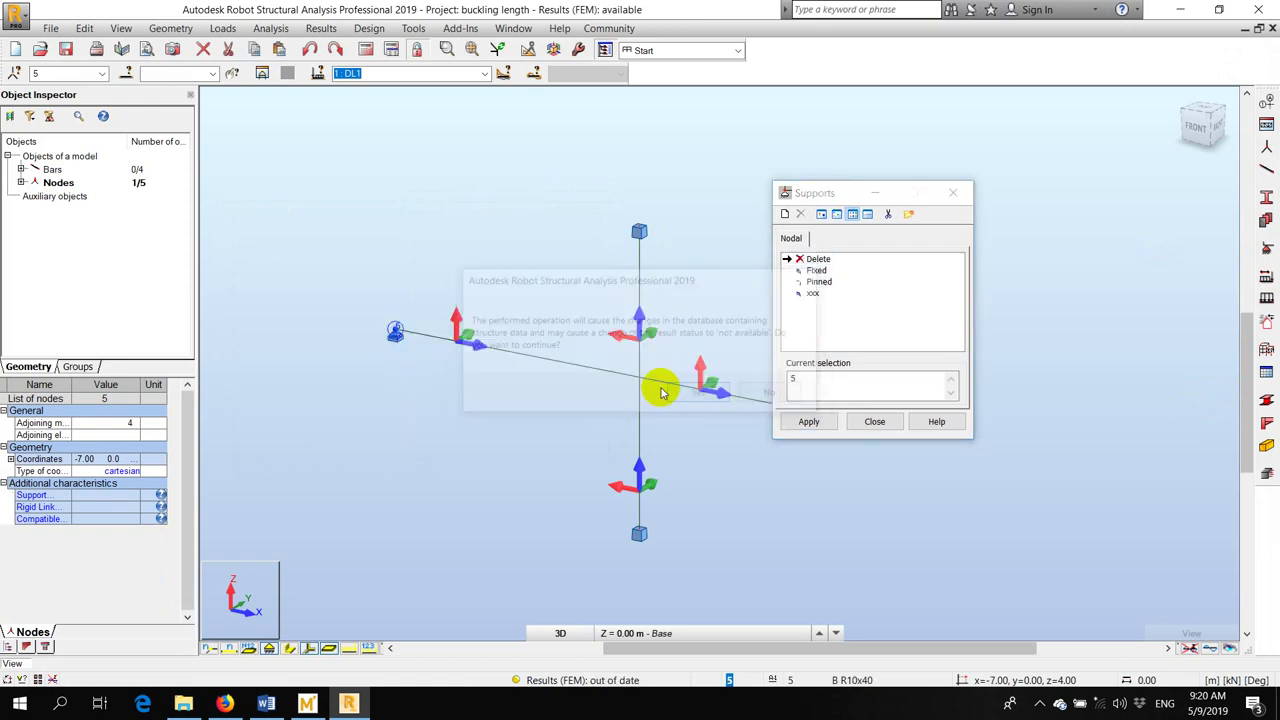
{"action": "left_click", "coordinate": [875, 421]}
{"action": "left_click", "coordinate": [812, 325]}
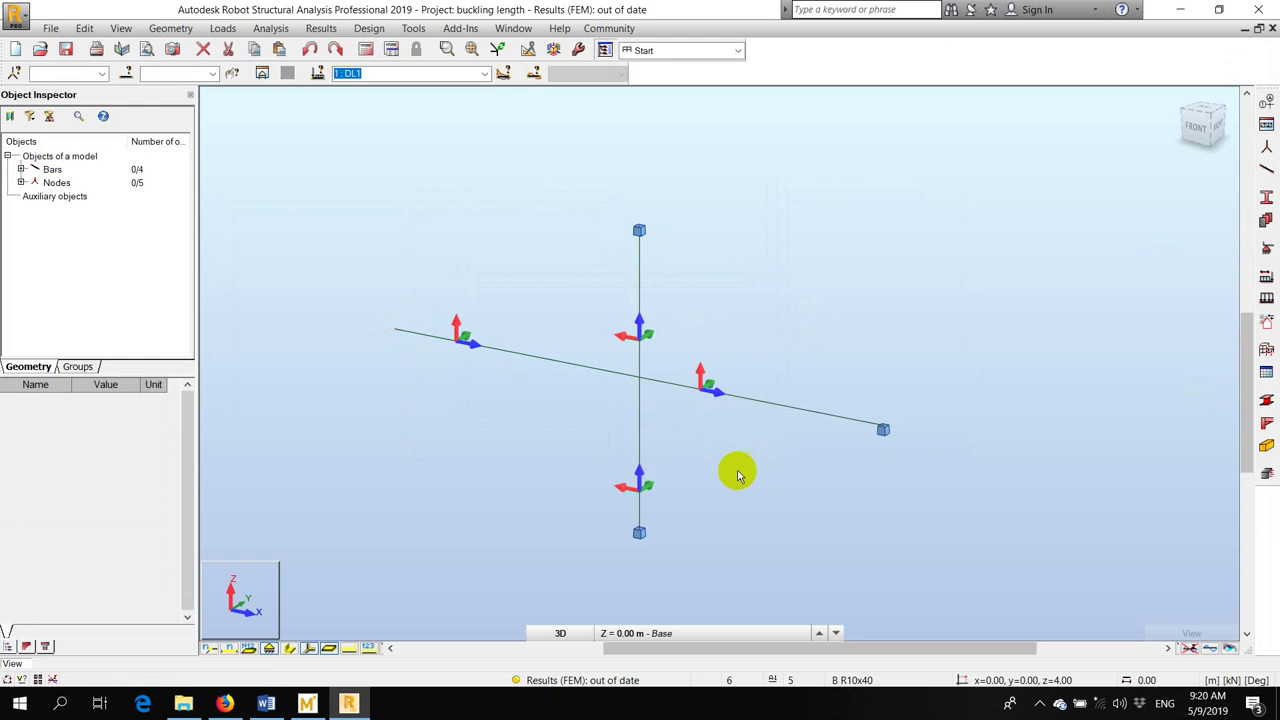
Recalculate the structure and load lower column 1 into provided reinforcement design, using simple cases and the existing grouping options
{"action": "scroll", "coordinate": [694, 449], "scroll_direction": "up", "scroll_amount": 1}
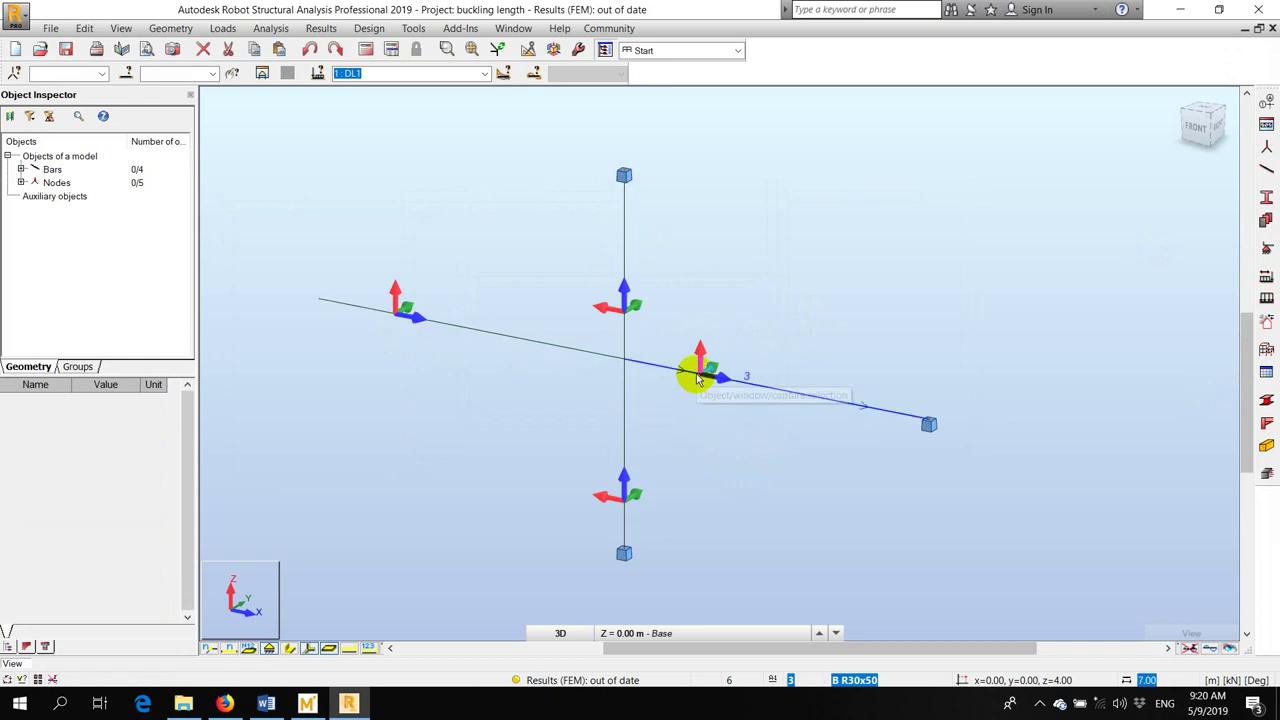
{"action": "left_click", "coordinate": [366, 49]}
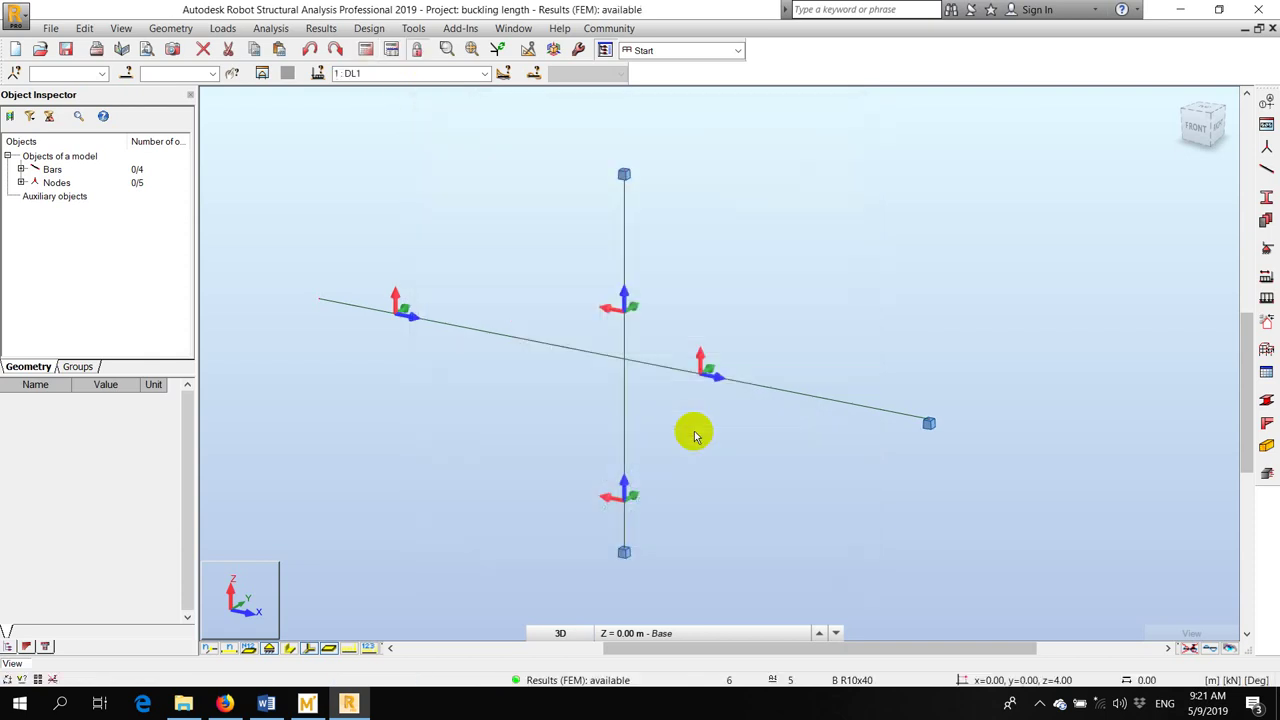
{"action": "left_click", "coordinate": [622, 425]}
{"action": "left_click", "coordinate": [368, 29]}
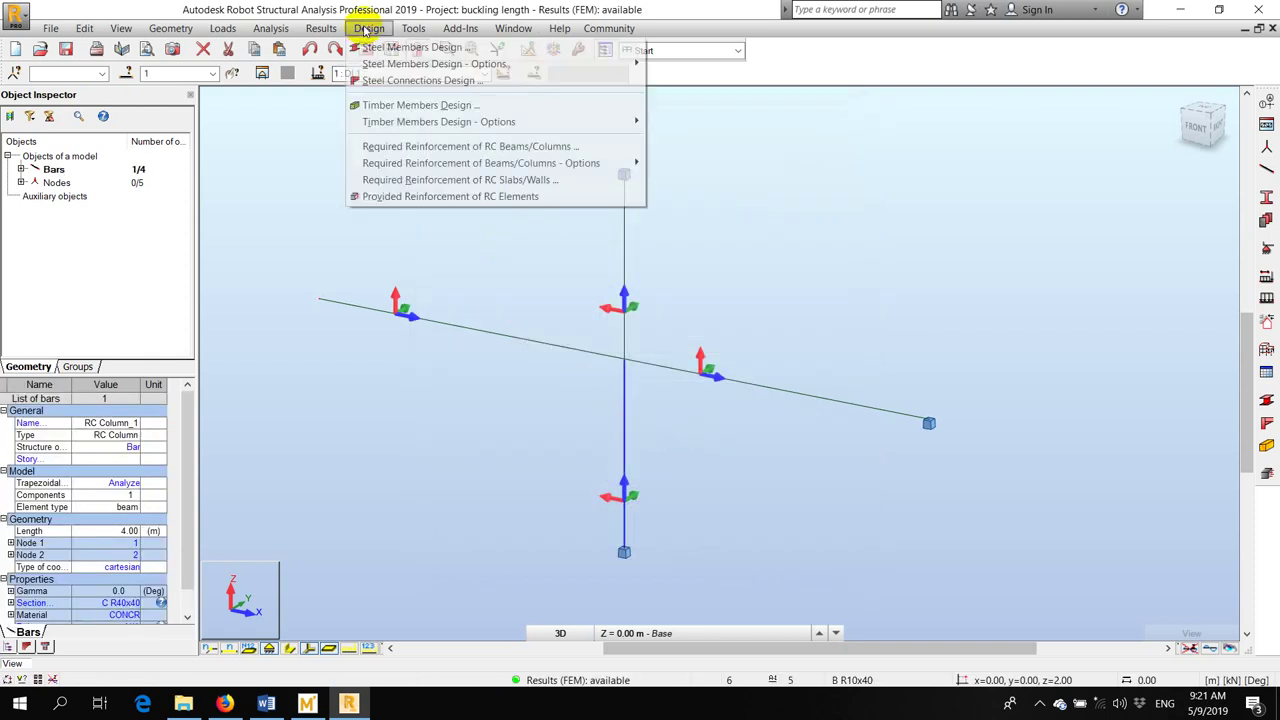
{"action": "left_click", "coordinate": [414, 196]}
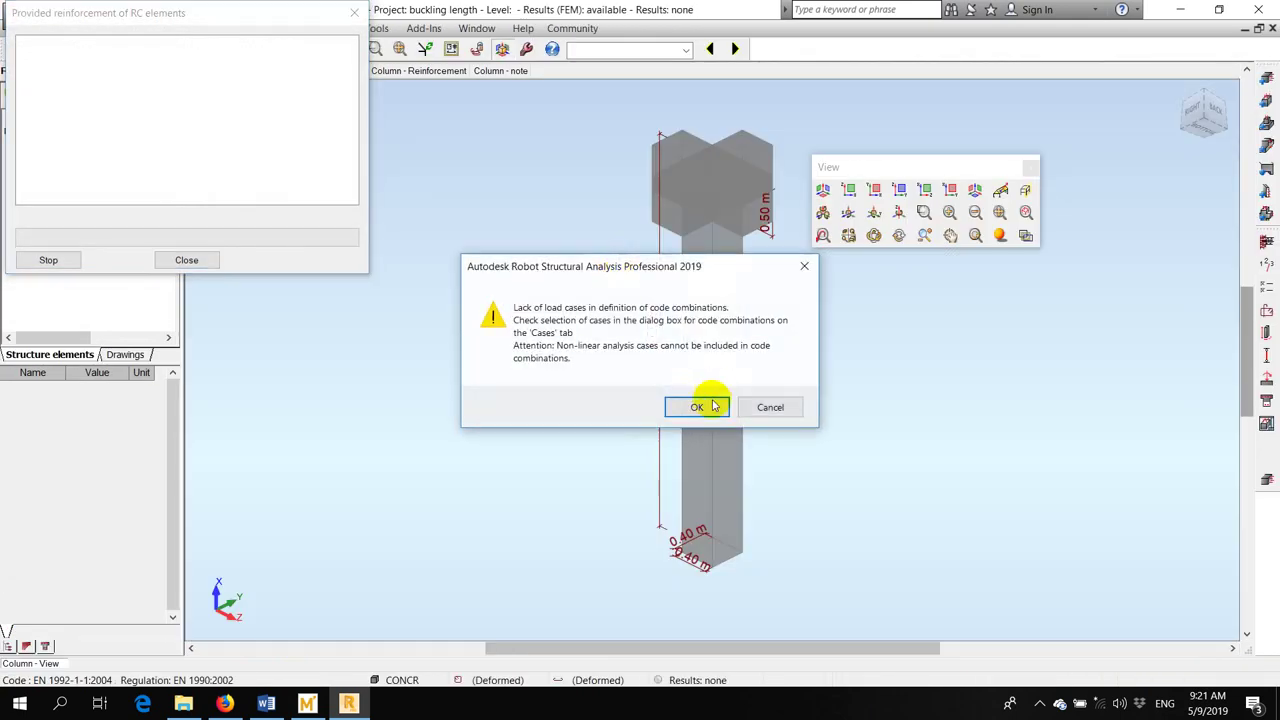
{"action": "left_click", "coordinate": [700, 404]}
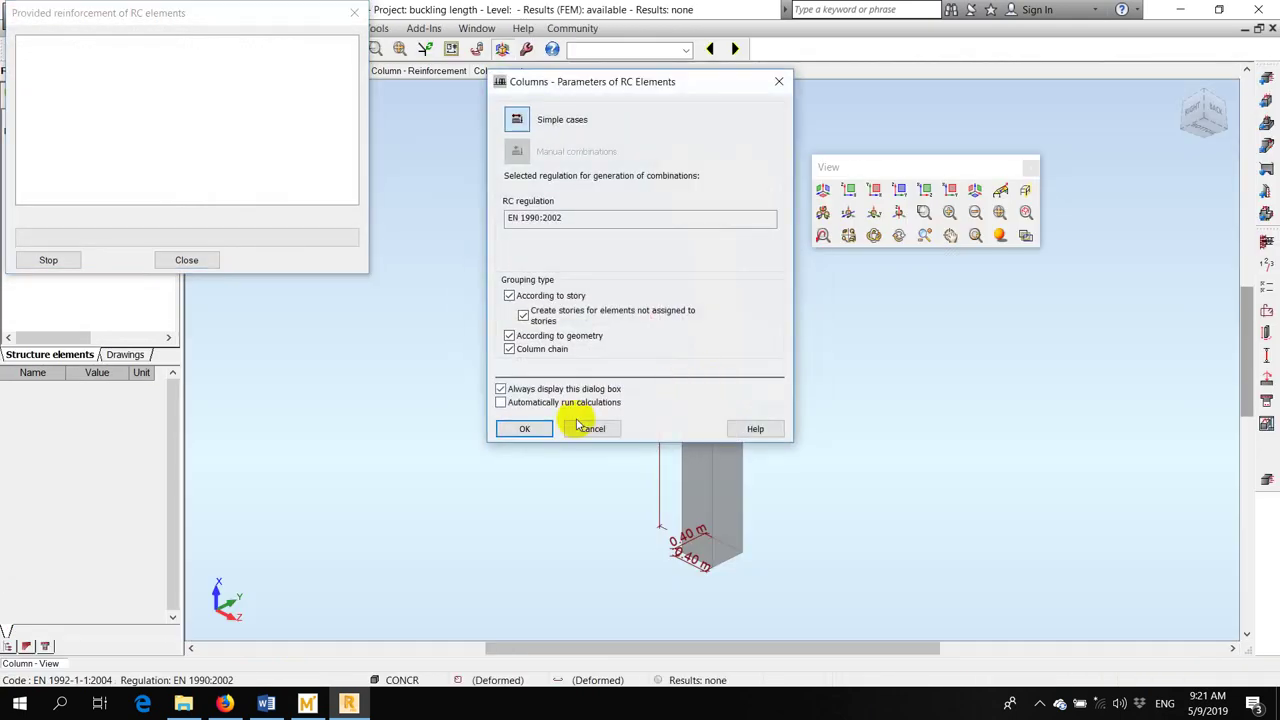
{"action": "left_click", "coordinate": [540, 428]}
Open the adjoining bar parameters of the column's non-sway Y-direction buckling model and display the structure view
{"action": "left_click_drag", "start_coordinate": [792, 289], "coordinate": [692, 216]}
{"action": "left_click", "coordinate": [522, 337]}
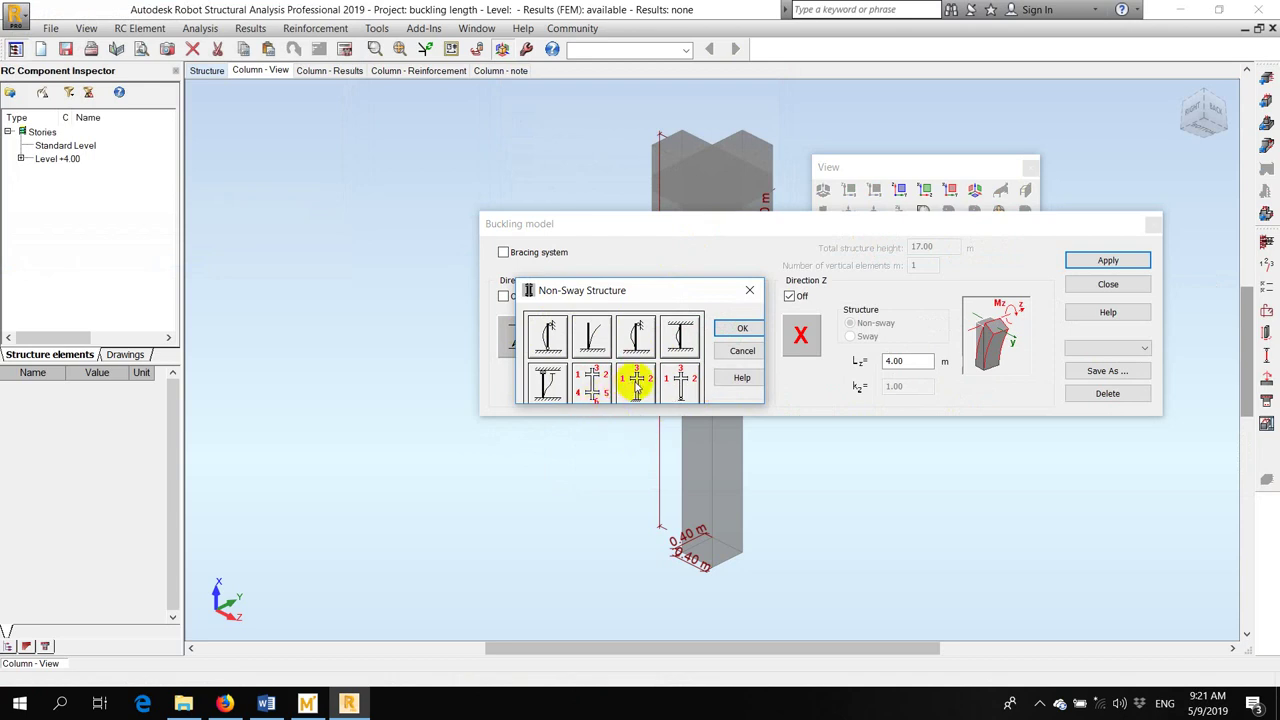
{"action": "left_click", "coordinate": [740, 327]}
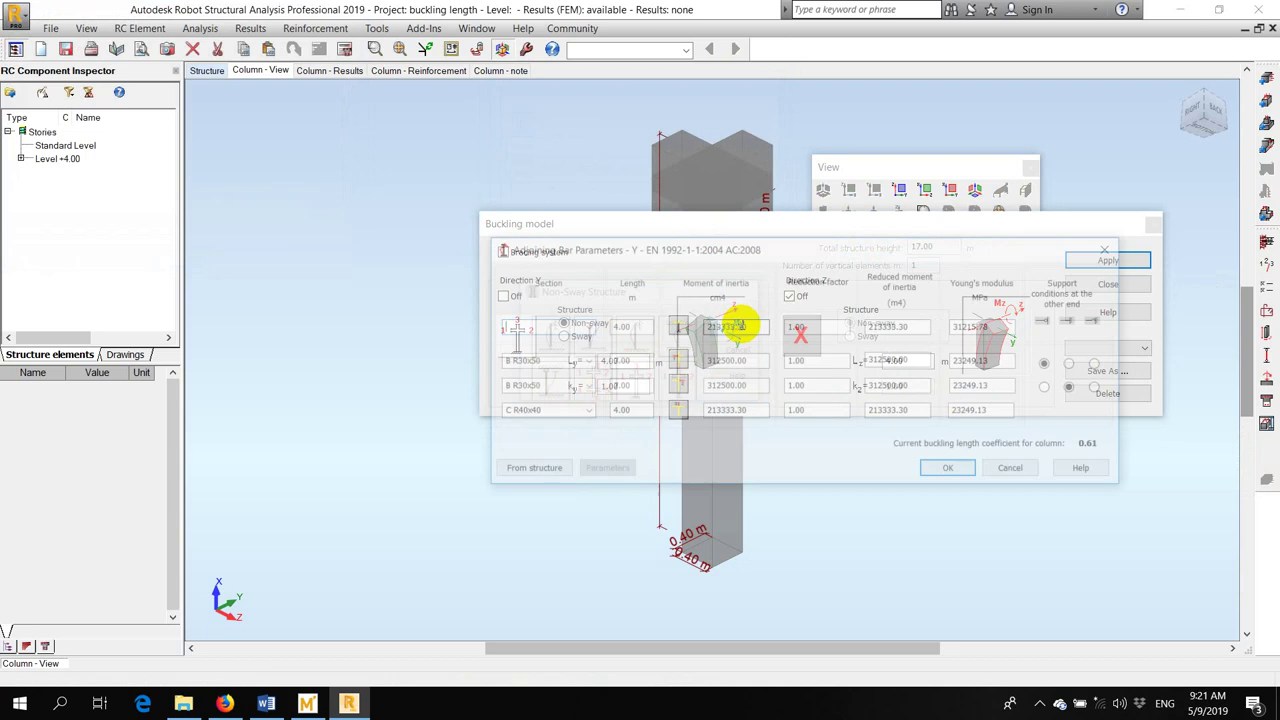
{"action": "left_click_drag", "start_coordinate": [605, 247], "coordinate": [637, 335]}
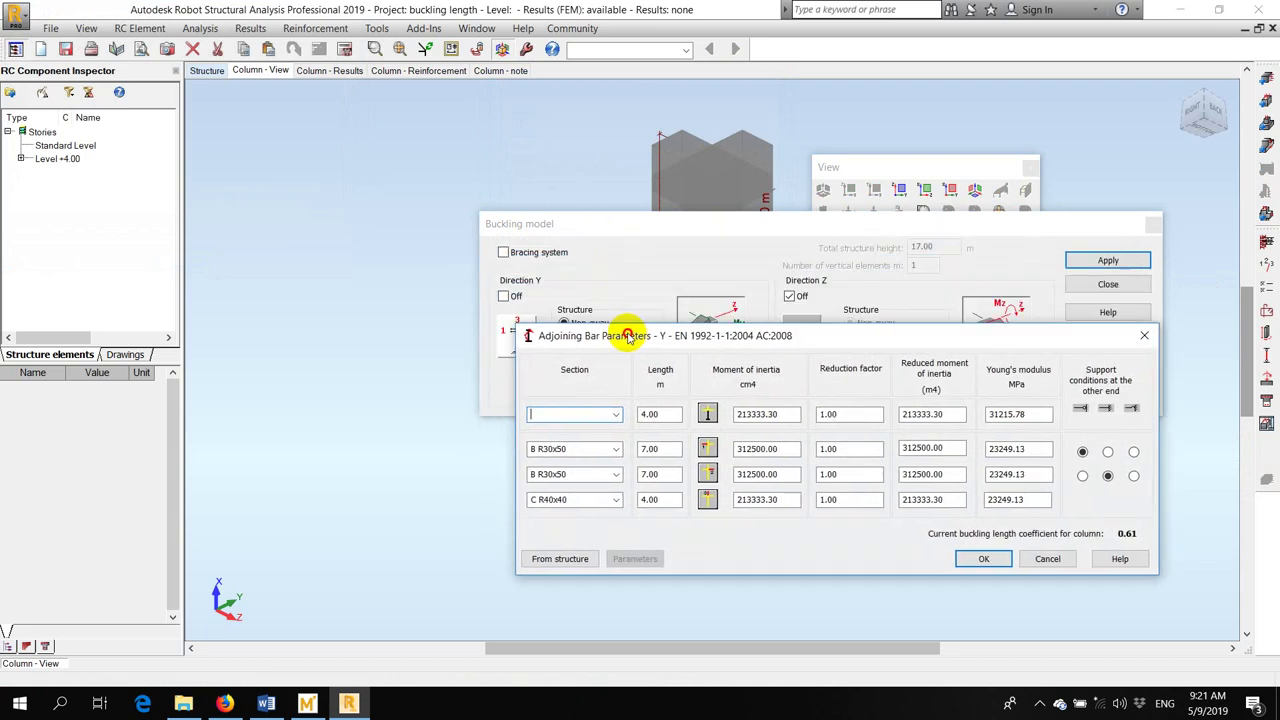
{"action": "left_click", "coordinate": [210, 71]}
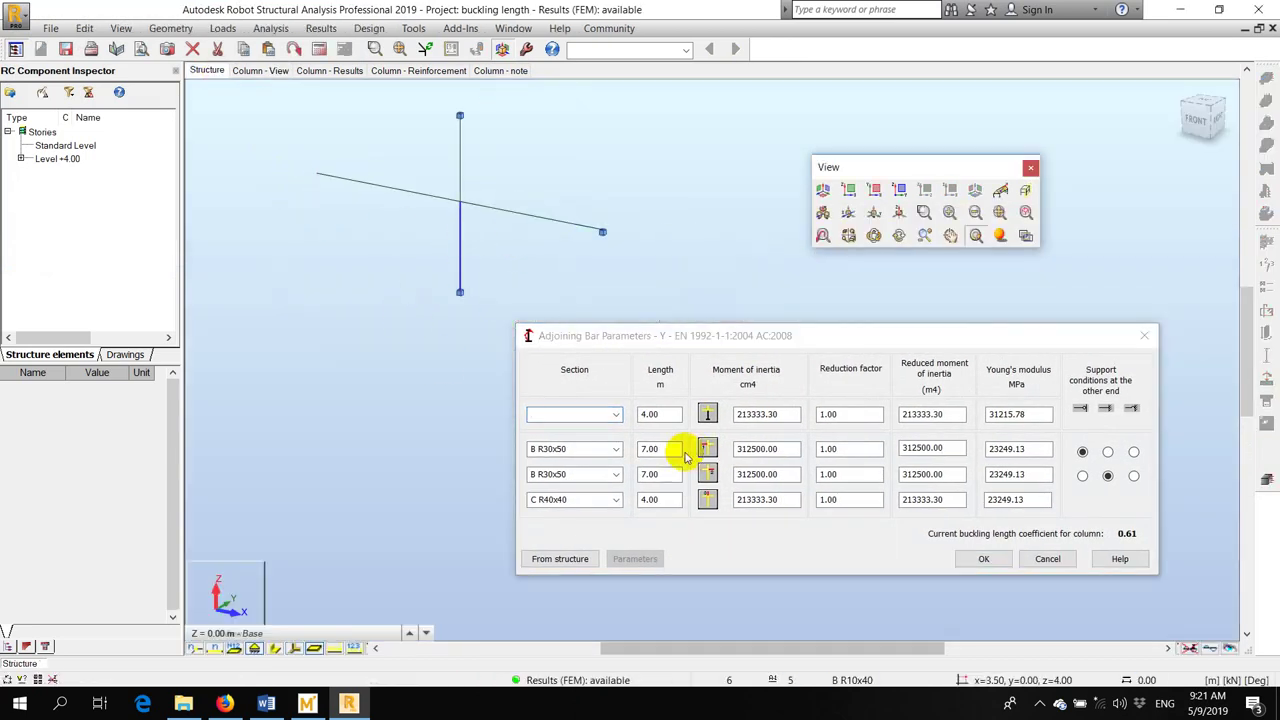
Clear the section and moment of inertia of the first 7 m beam in the manual adjoining bar parameters
{"action": "left_click", "coordinate": [585, 449]}
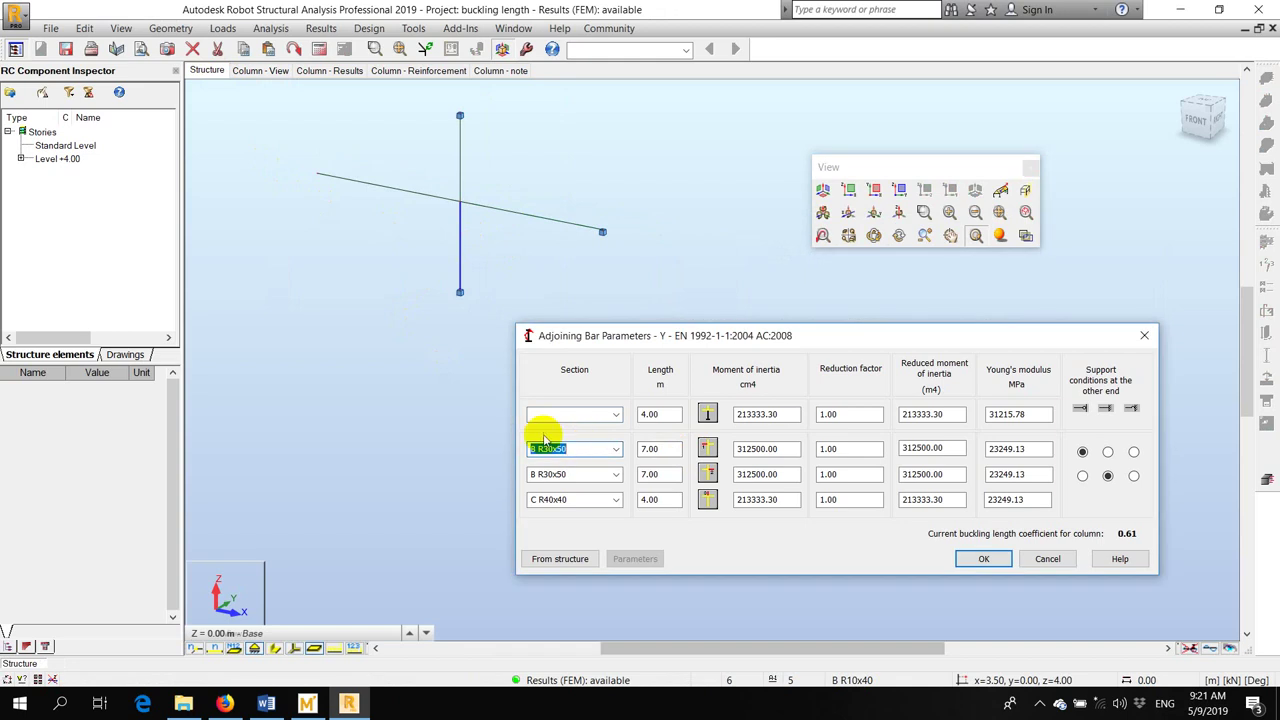
{"action": "left_click", "coordinate": [585, 476]}
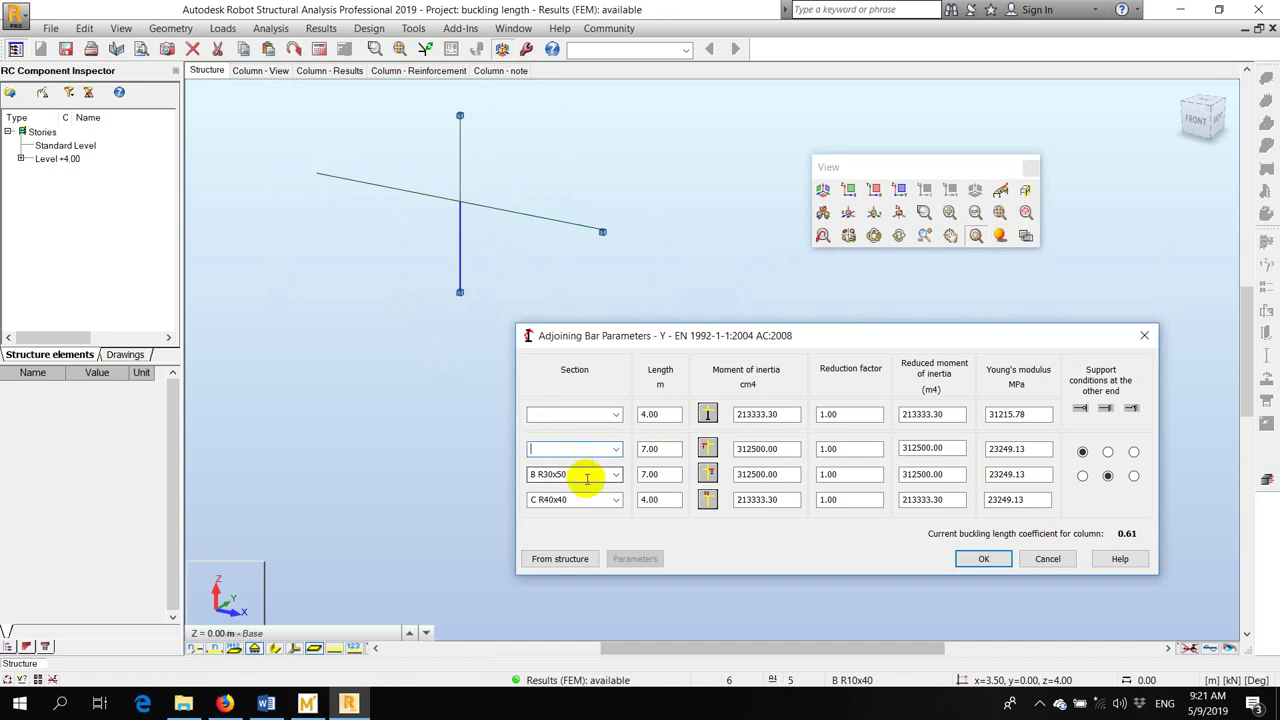
{"action": "left_click", "coordinate": [782, 449]}
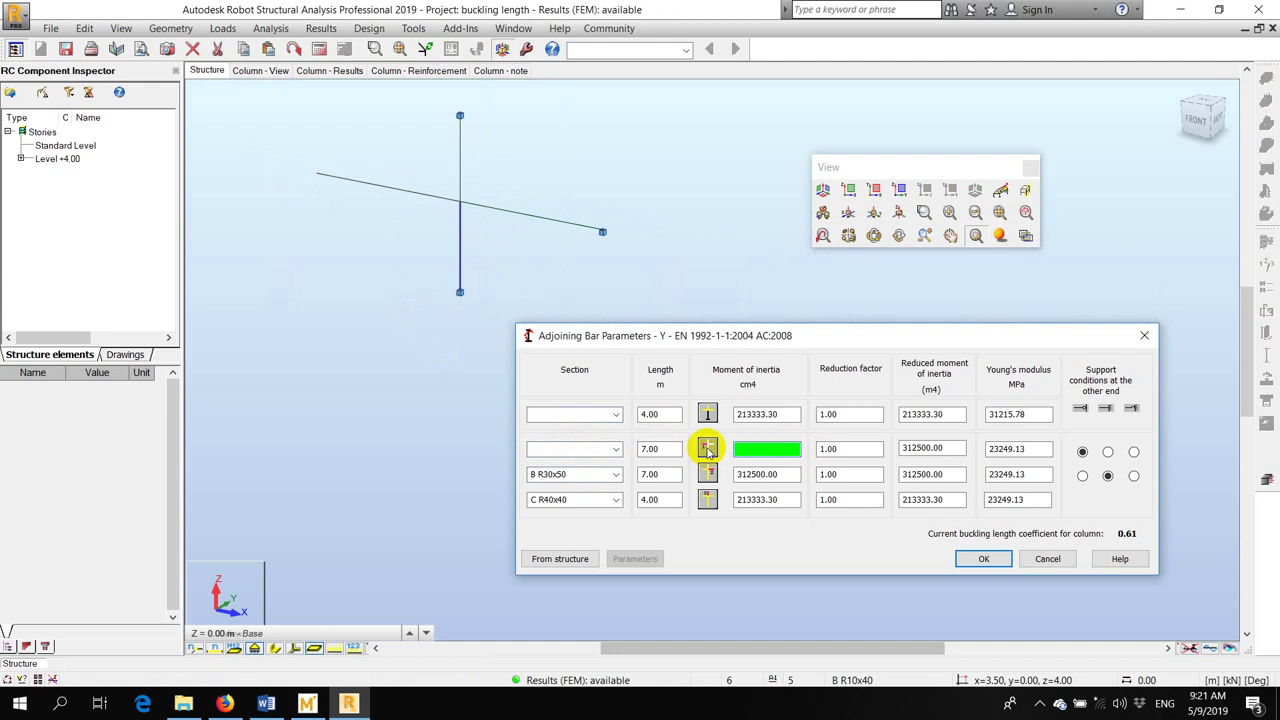
{"action": "left_click", "coordinate": [843, 448]}
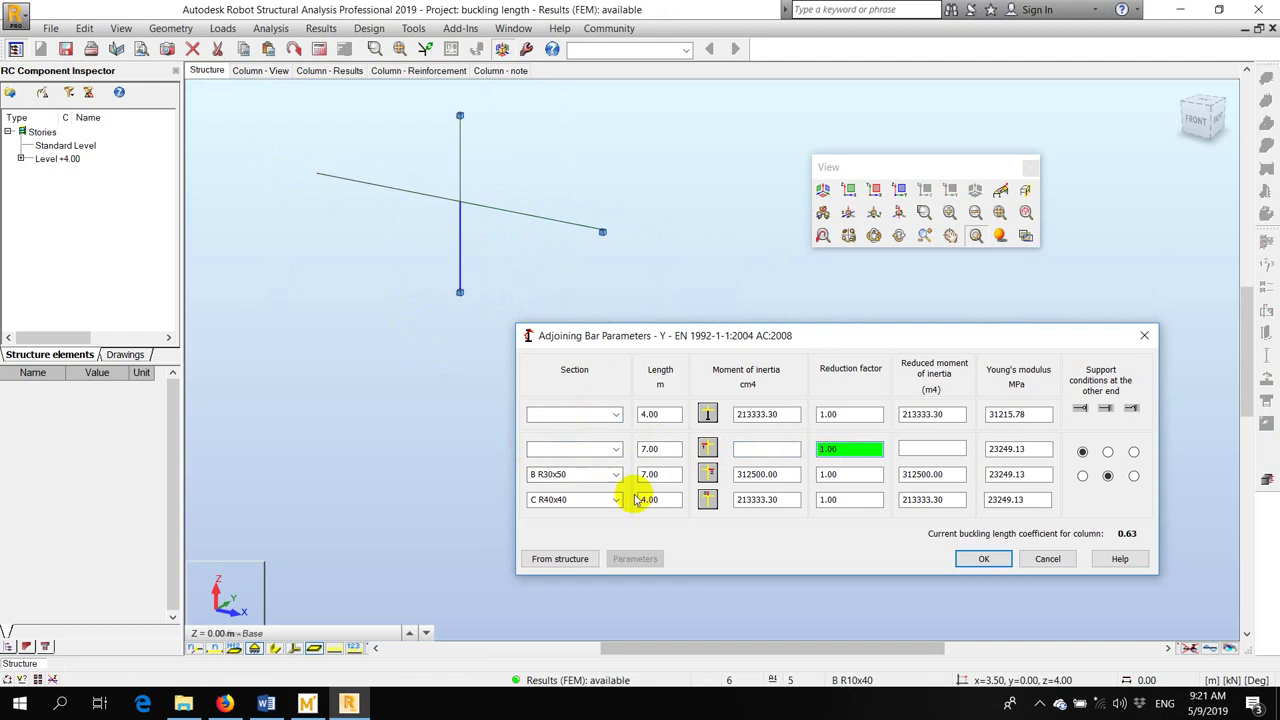
Pick bar 3 and column 1 in the structure, and switch the adjoining bar parameters to definition from the structure
{"action": "left_click", "coordinate": [580, 476]}
{"action": "left_click", "coordinate": [557, 222]}
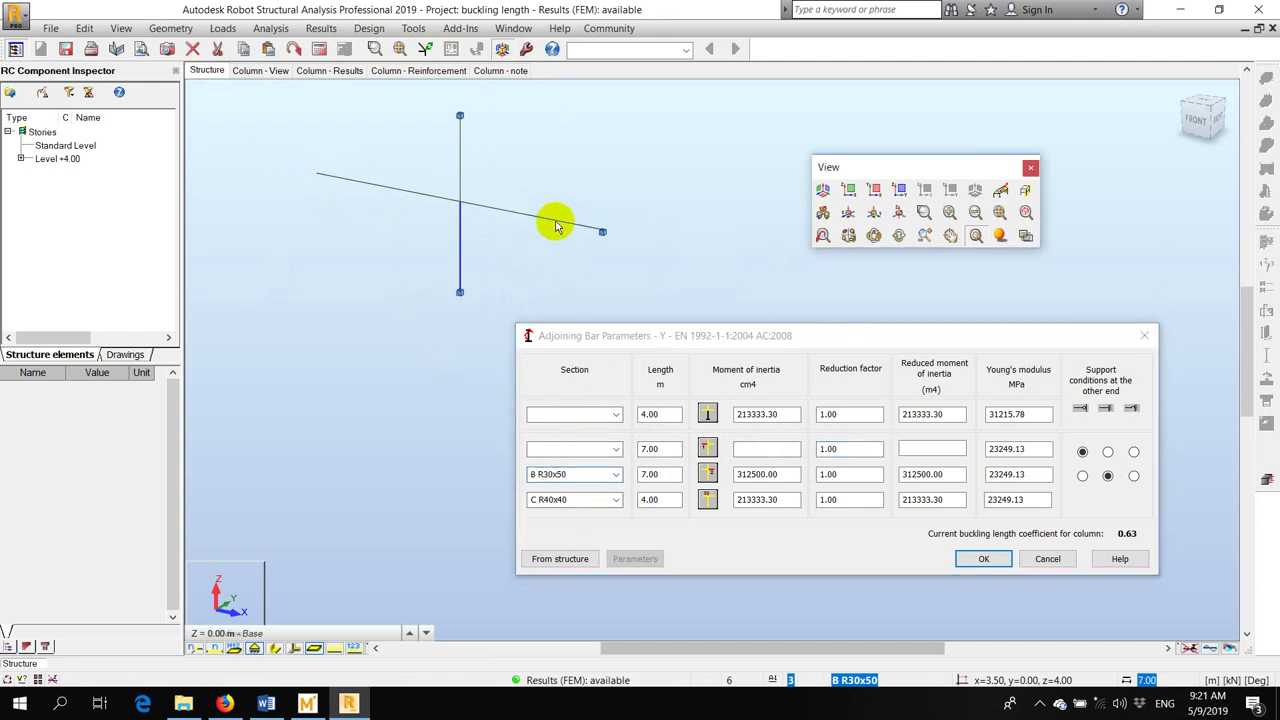
{"action": "left_click", "coordinate": [575, 415]}
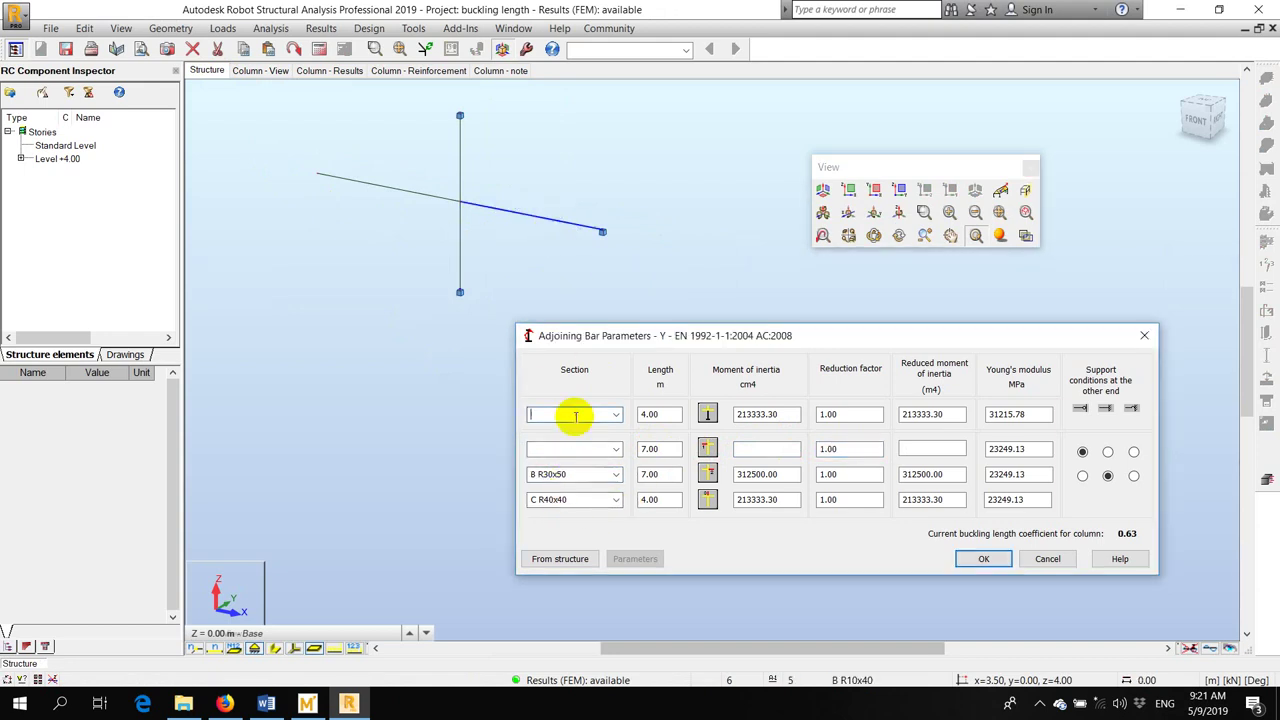
{"action": "left_click", "coordinate": [458, 245]}
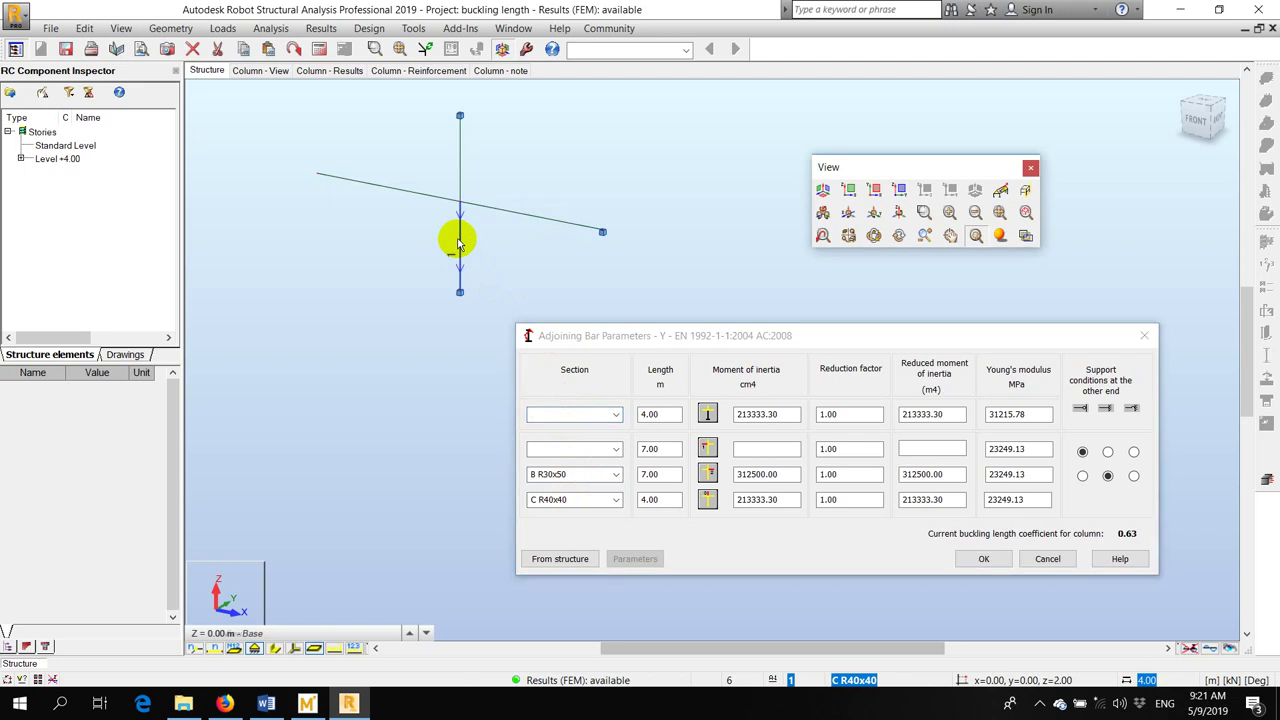
{"action": "left_click", "coordinate": [577, 558]}
{"action": "left_click_drag", "start_coordinate": [643, 247], "coordinate": [643, 411]}
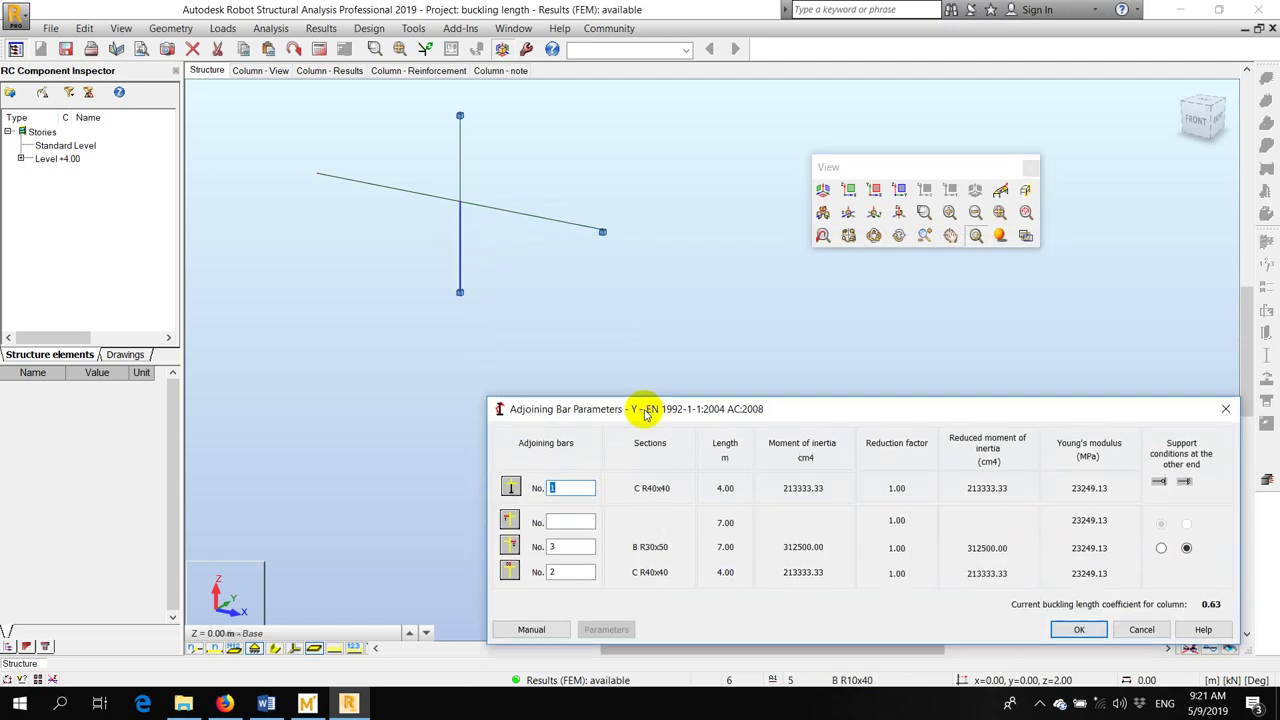
Try to assign bar 4 both in place of the upper column and as the left adjoining beam
{"action": "left_click", "coordinate": [563, 569]}
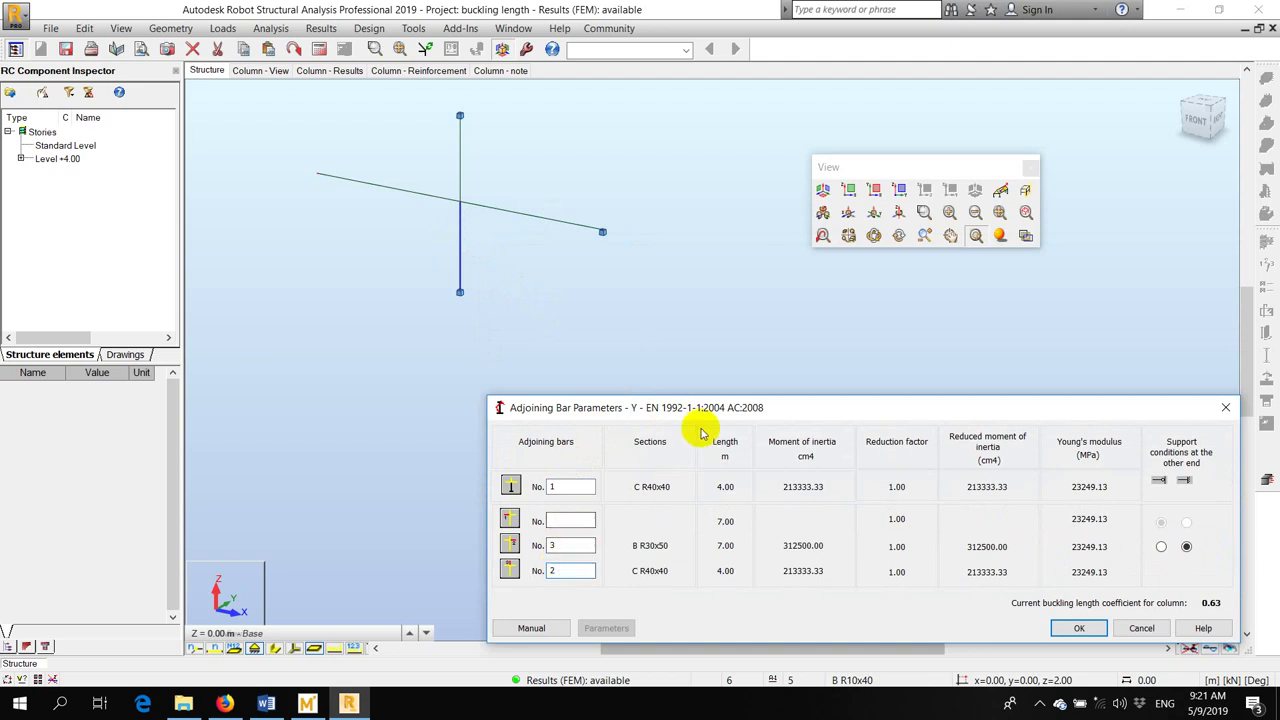
{"action": "left_click_drag", "start_coordinate": [714, 412], "coordinate": [586, 397]}
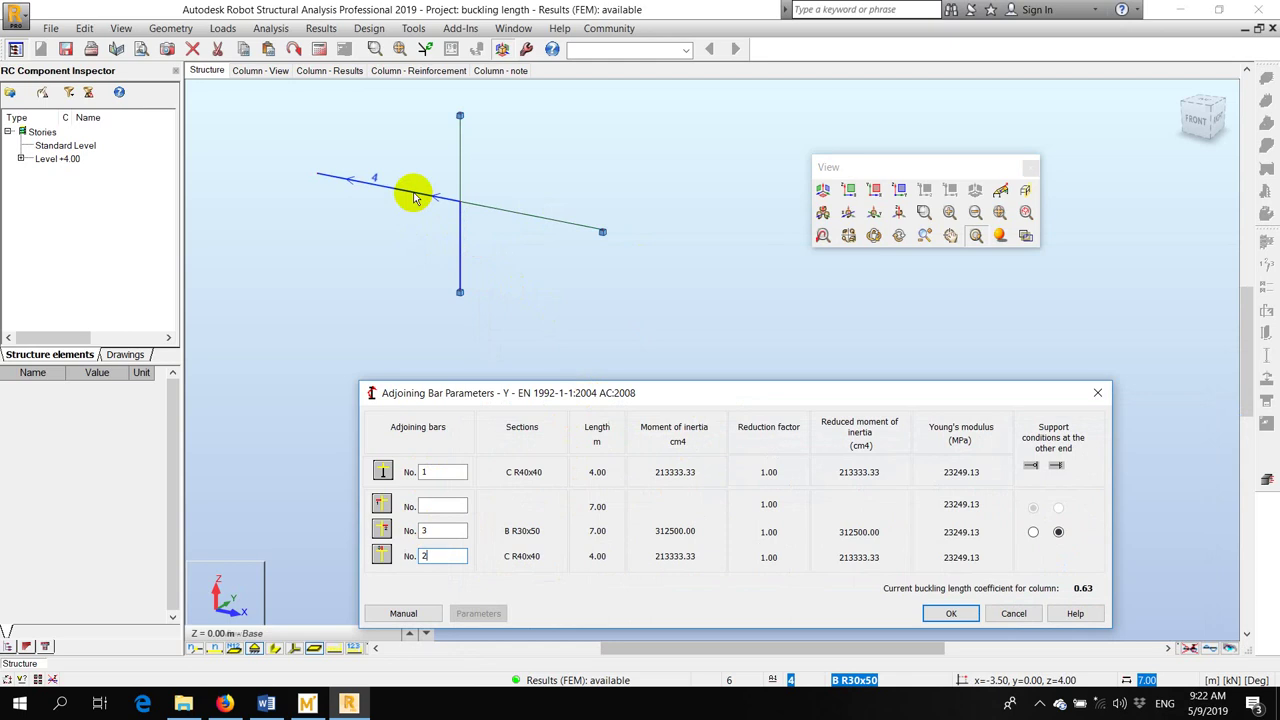
{"action": "left_click", "coordinate": [417, 197]}
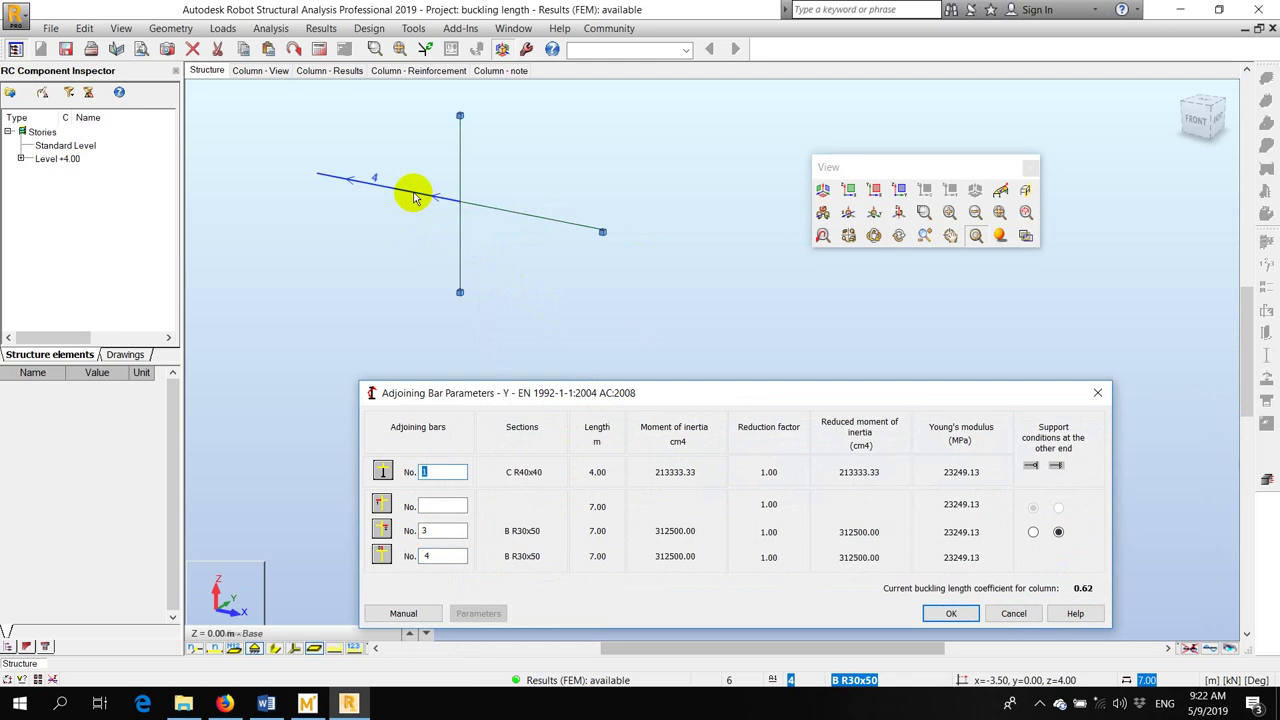
{"action": "left_click", "coordinate": [440, 506]}
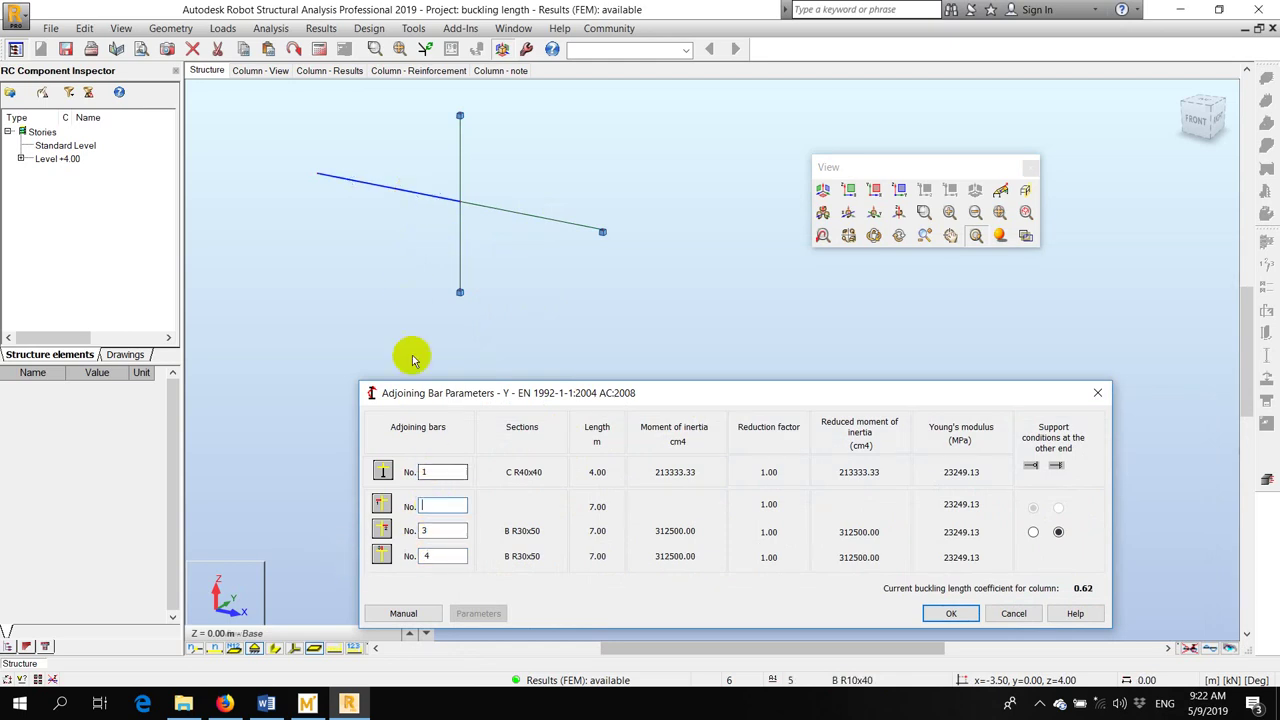
{"action": "left_click", "coordinate": [416, 192]}
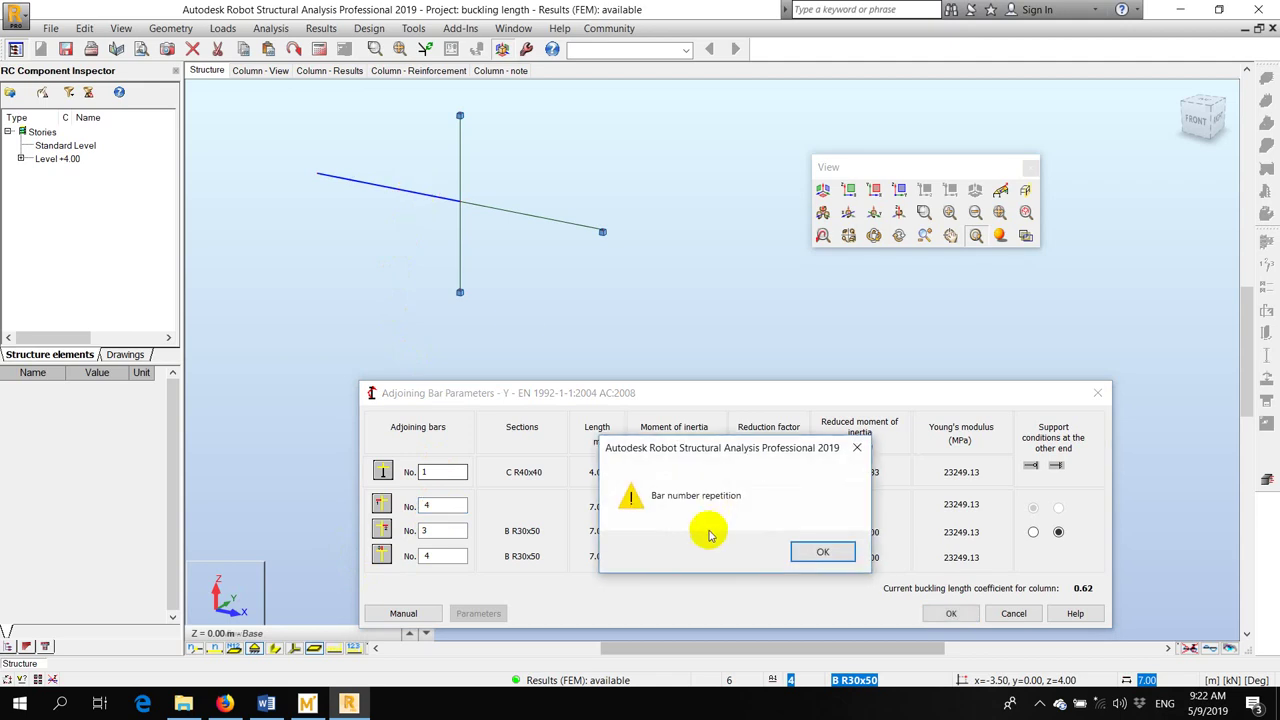
{"action": "left_click", "coordinate": [822, 552]}
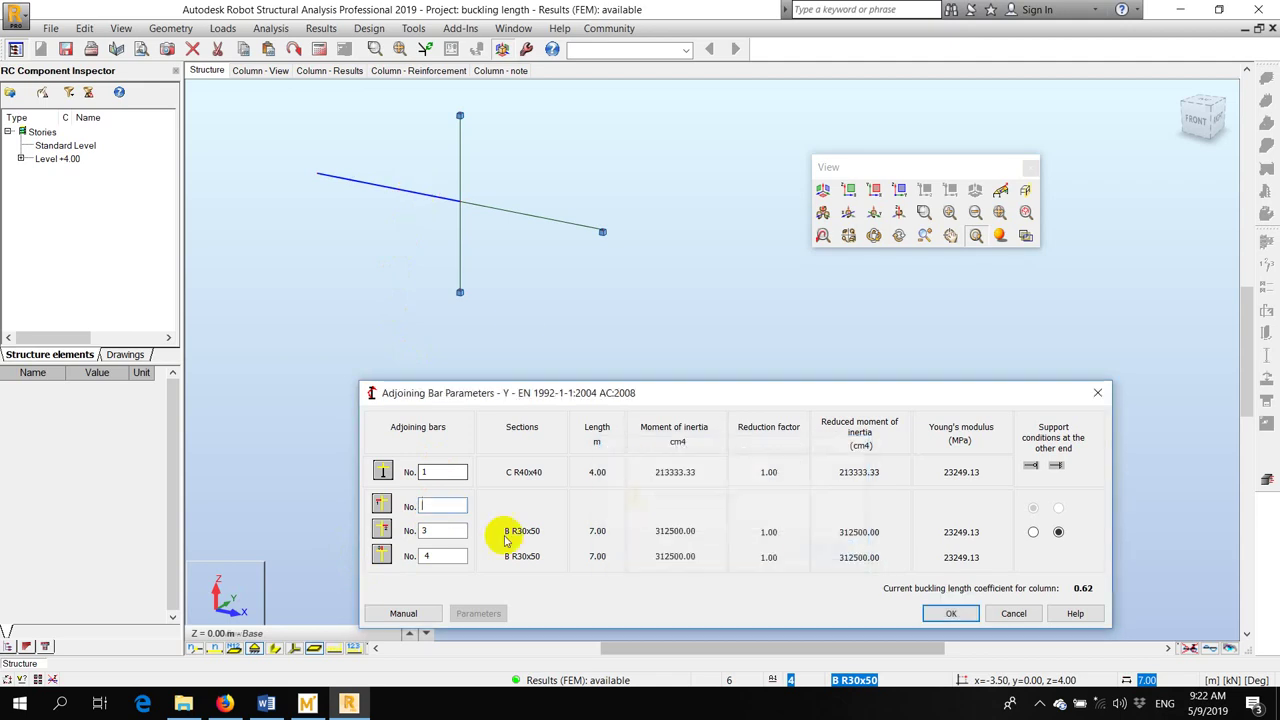
Assign bar 2 as the upper adjoining column and bar 4 as the left adjoining beam from the structure
{"action": "left_click", "coordinate": [452, 556]}
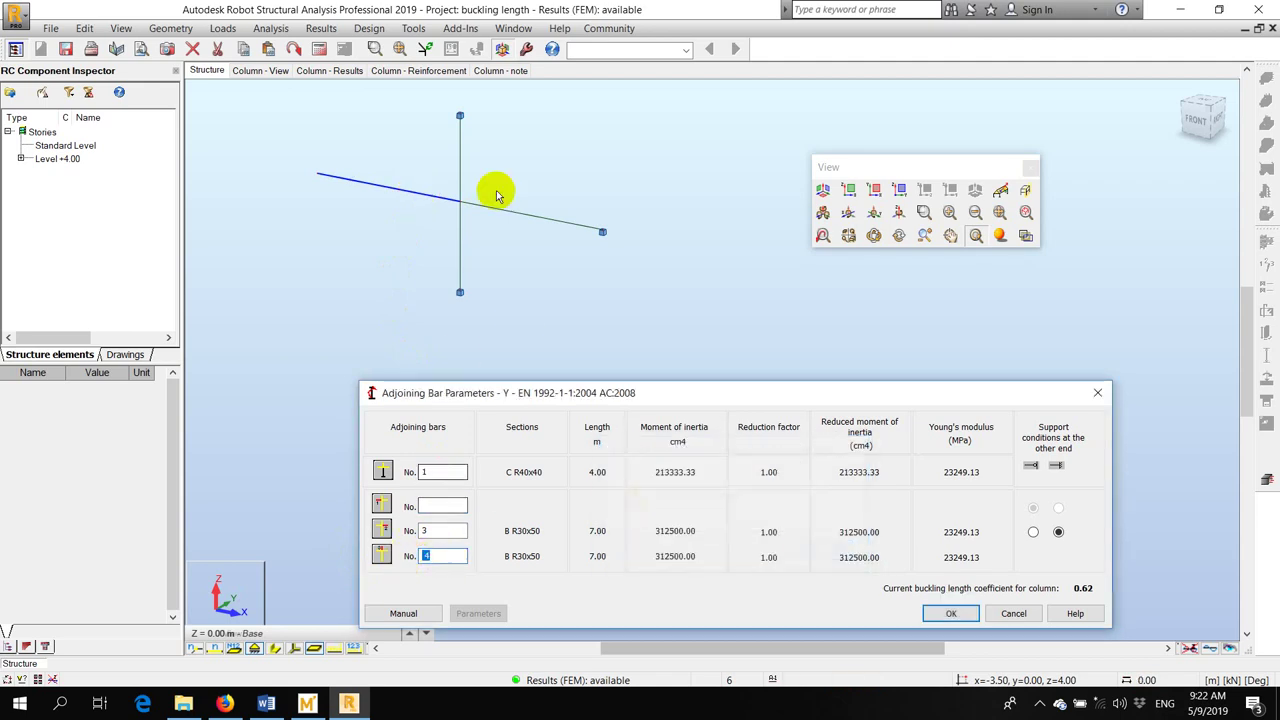
{"action": "left_click", "coordinate": [461, 160]}
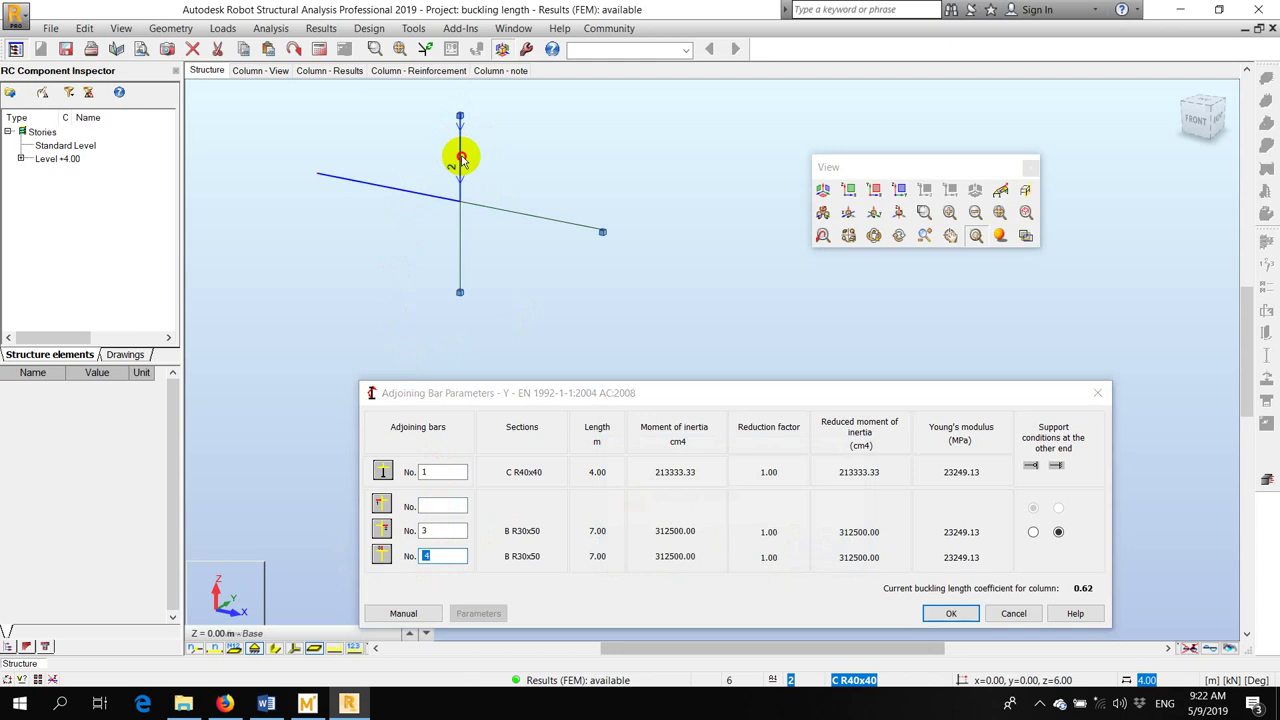
{"action": "left_click", "coordinate": [440, 508]}
{"action": "left_click", "coordinate": [414, 191]}
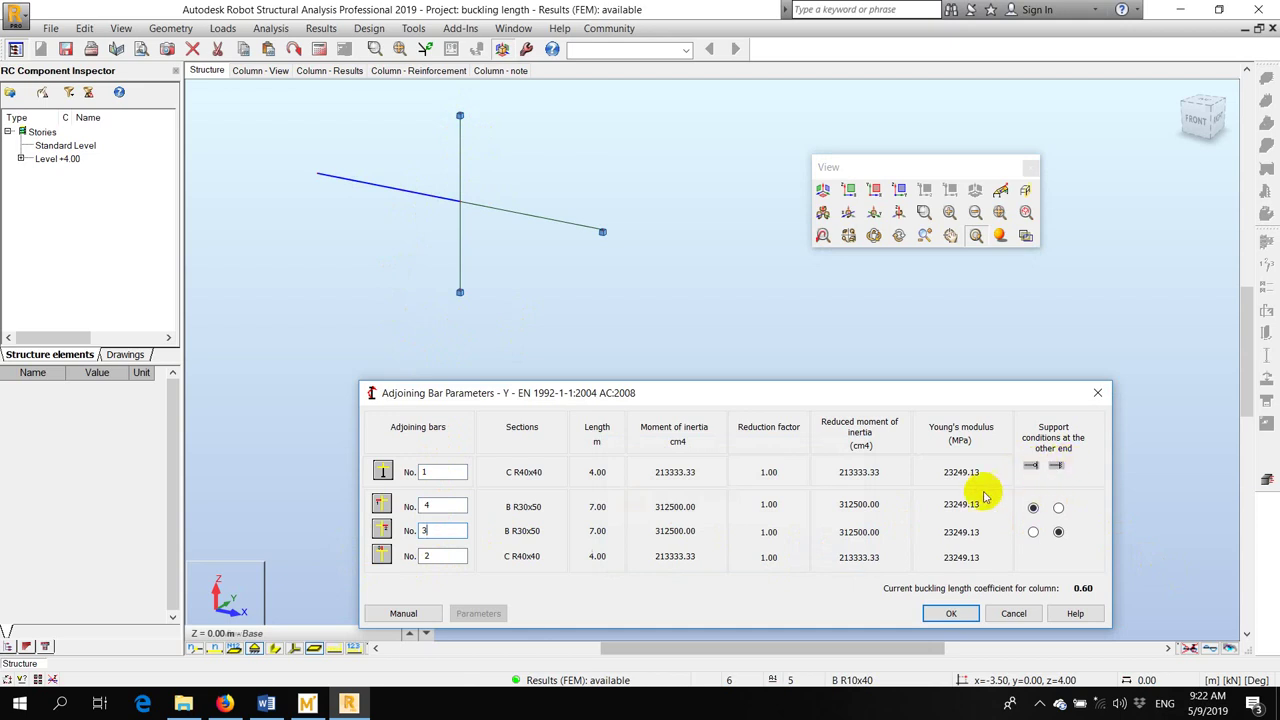
Remove bar 4 from the left adjoining beam entry, leaving only bars 3 and 2 adjoining column 1
{"action": "left_click", "coordinate": [424, 507]}
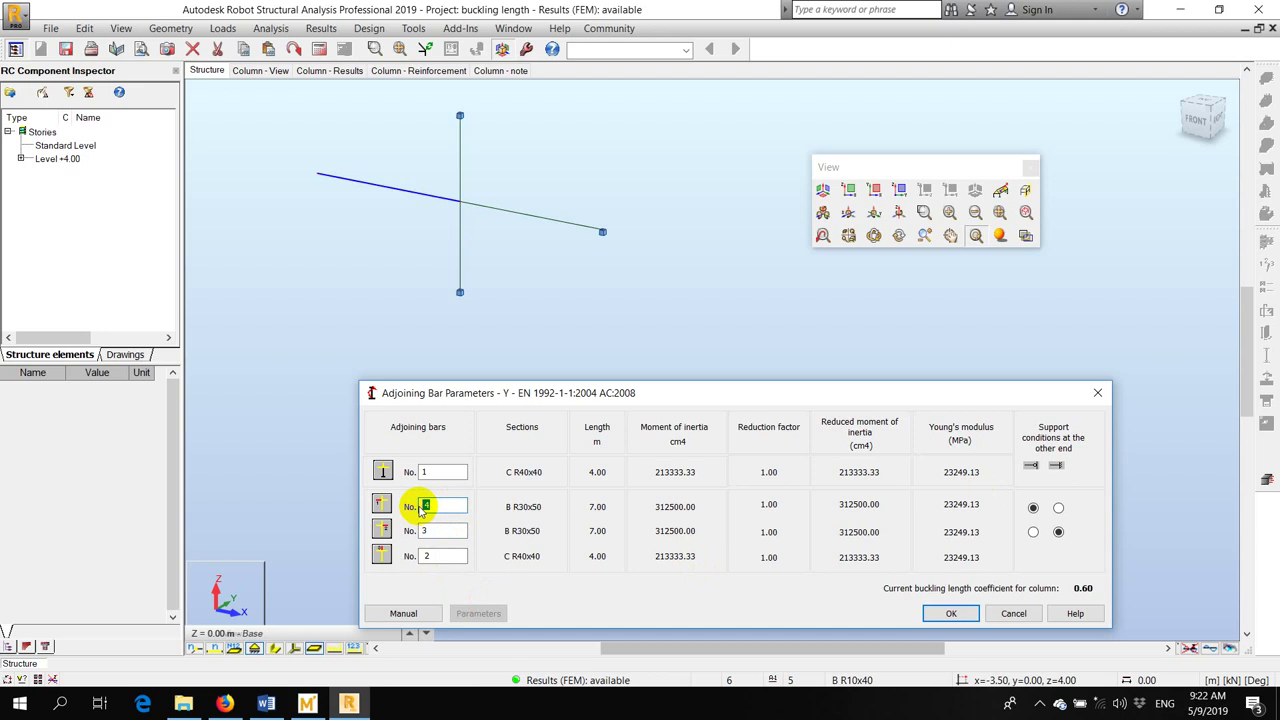
{"action": "key", "text": "BackSpace"}
{"action": "left_click", "coordinate": [434, 530]}
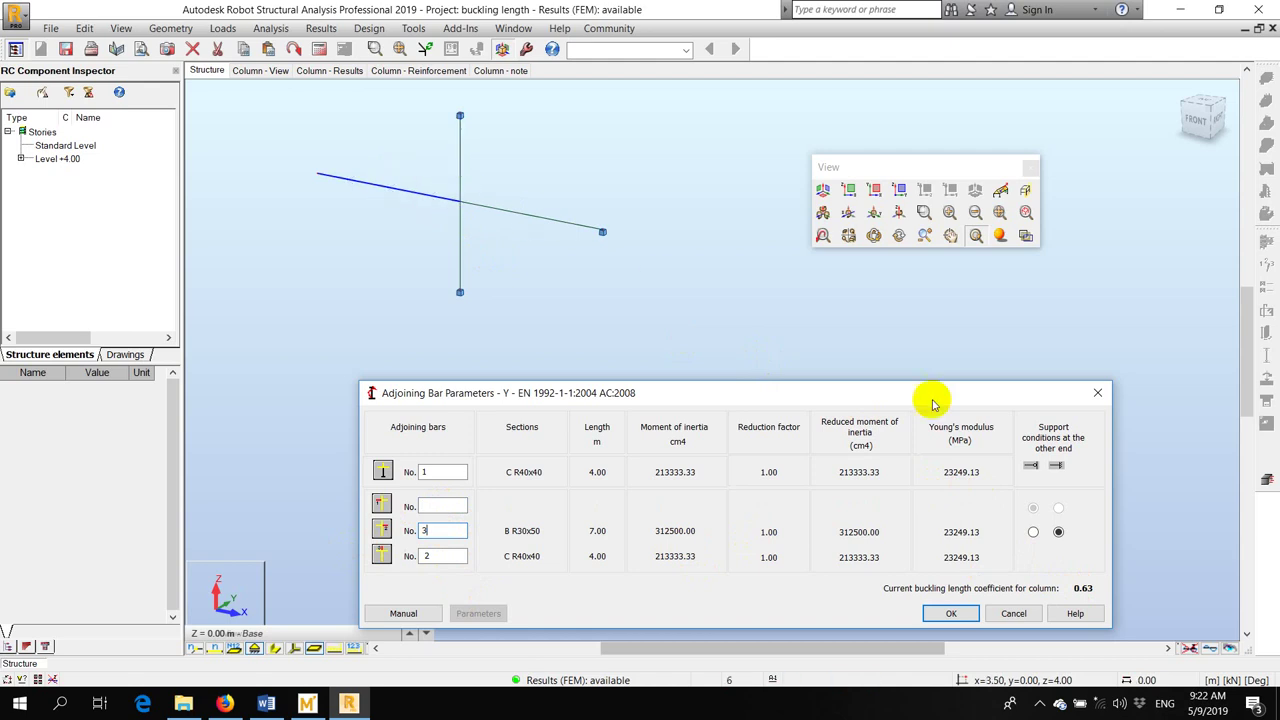
Close the adjoining bar parameters, return to the Start layout and clear the bar selection
{"action": "left_click", "coordinate": [1098, 393]}
{"action": "left_click", "coordinate": [651, 50]}
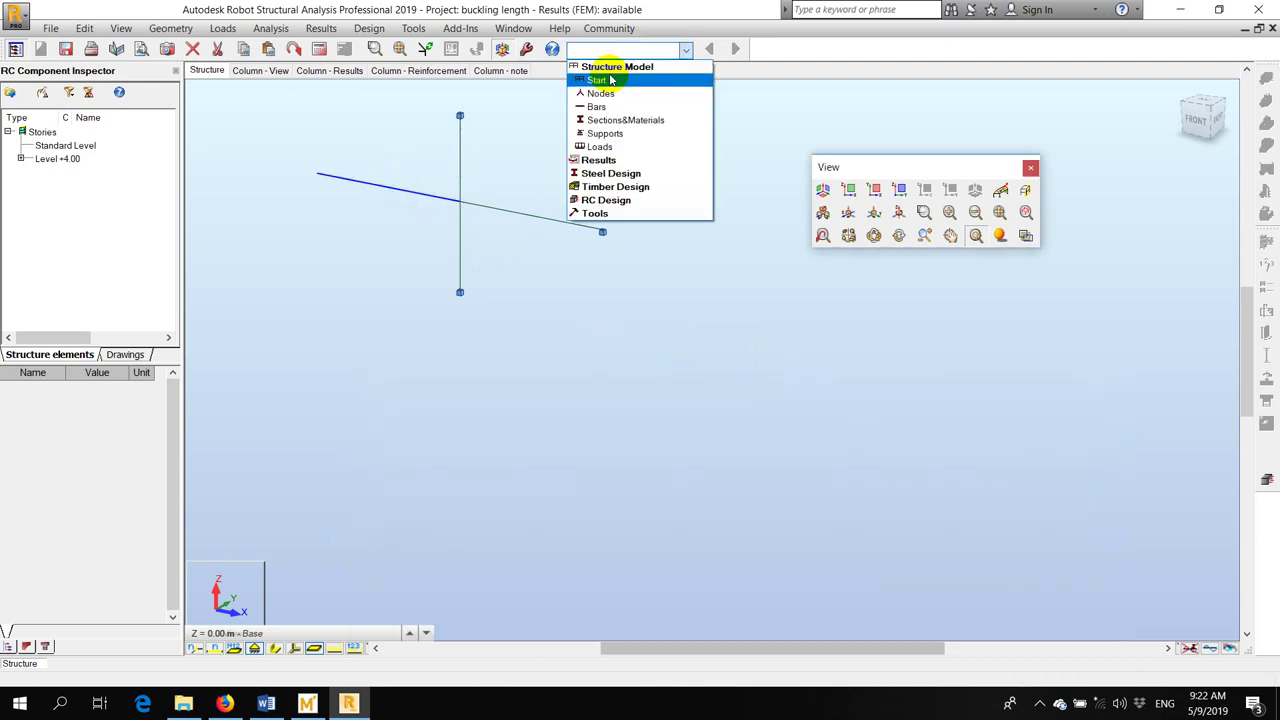
{"action": "left_click", "coordinate": [602, 84]}
{"action": "left_click", "coordinate": [463, 257]}
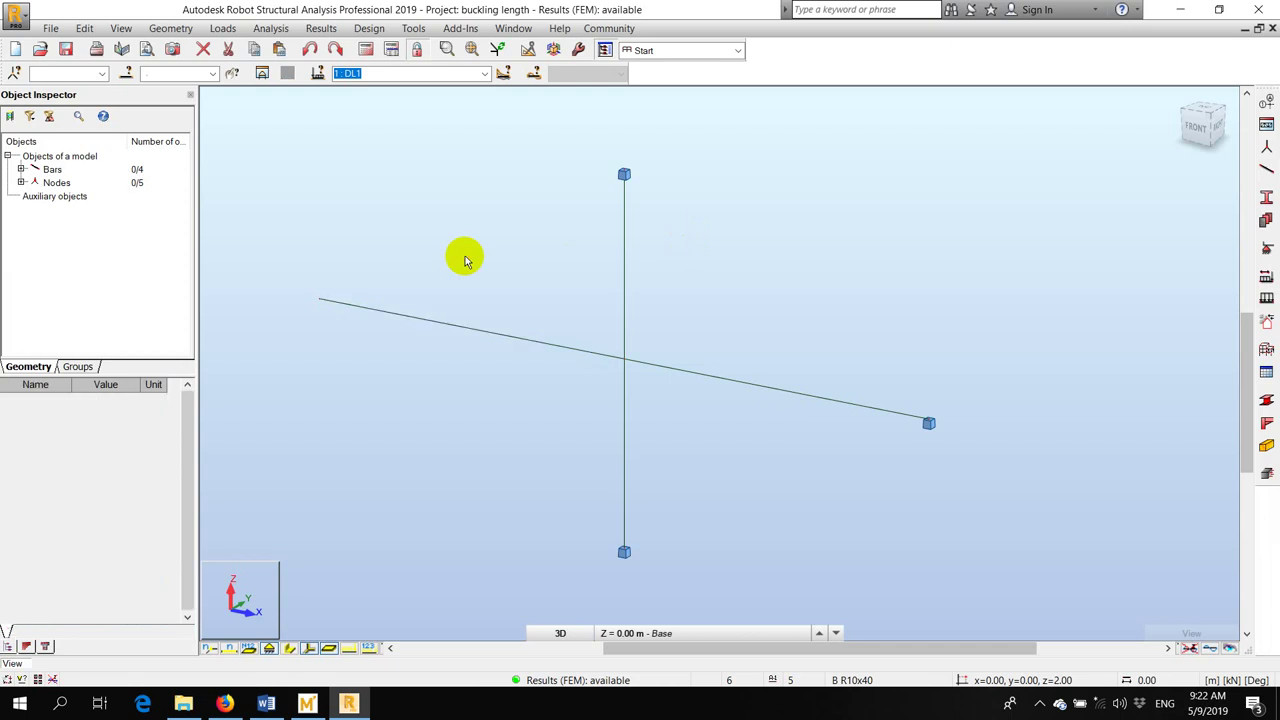
{"action": "scroll", "coordinate": [466, 257], "scroll_direction": "down", "scroll_amount": 3}
{"action": "scroll", "coordinate": [451, 272], "scroll_direction": "up", "scroll_amount": 2}
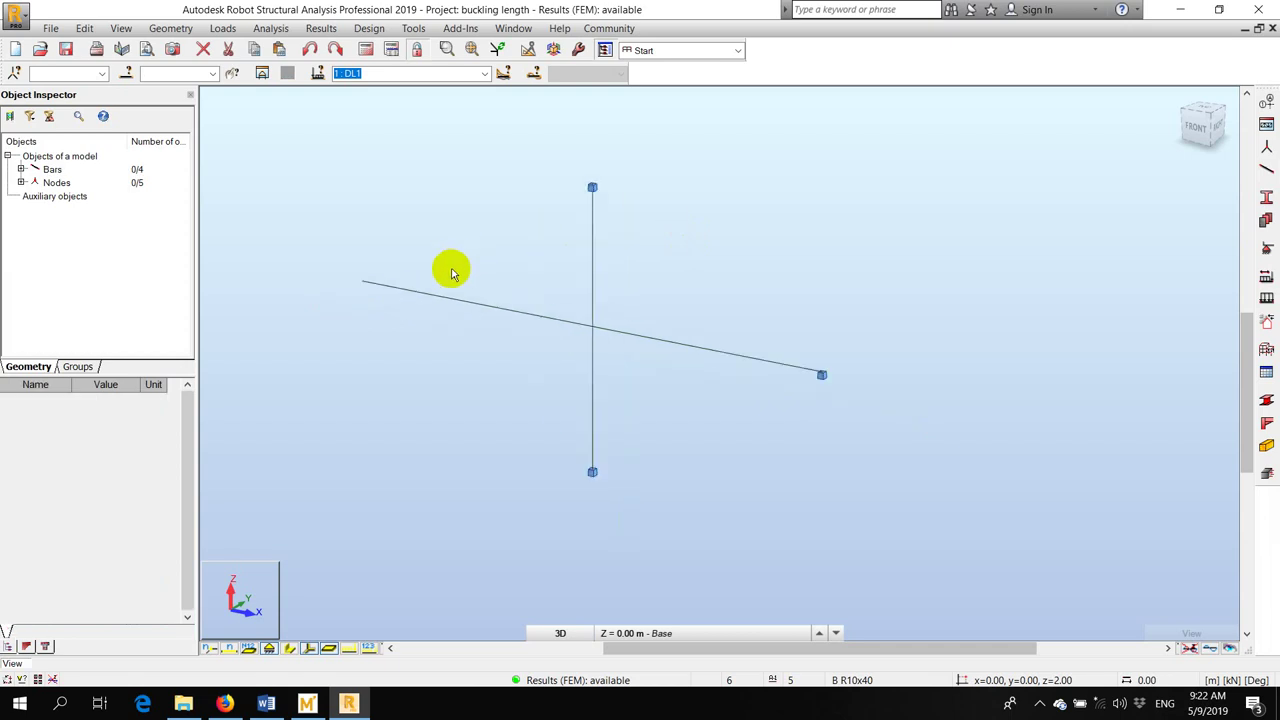
Close Robot Structural Analysis and launch ETABS 2016
{"action": "left_click", "coordinate": [1258, 9]}
{"action": "left_click", "coordinate": [680, 394]}
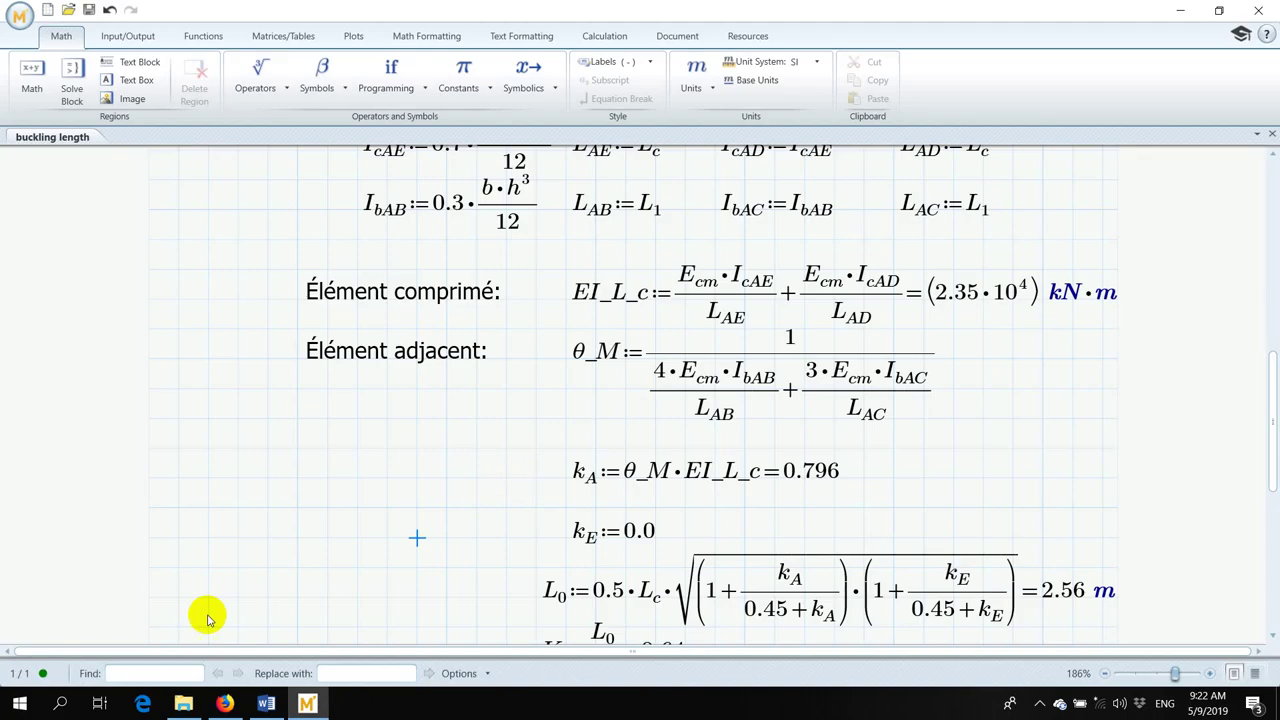
{"action": "left_click", "coordinate": [19, 703]}
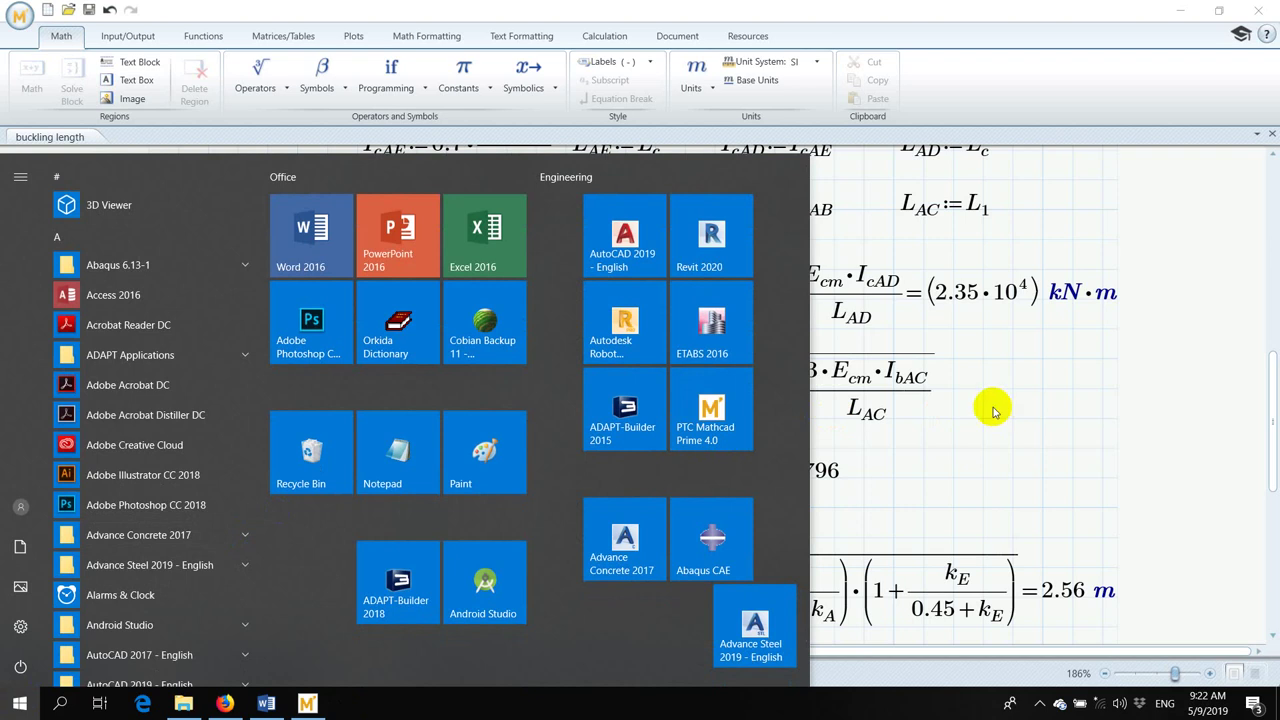
{"action": "left_click", "coordinate": [730, 318]}
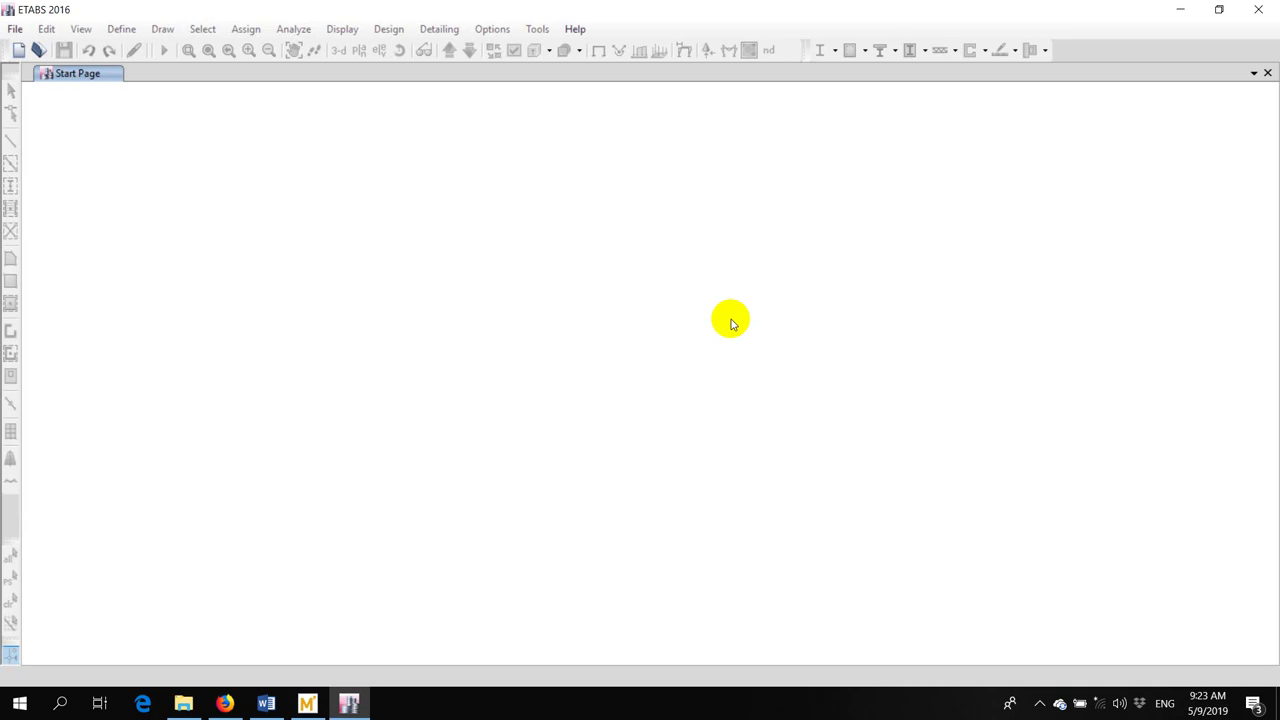
Start a new model using built-in settings with Metric SI display units and the Eurocode 2-2004 concrete design code
{"action": "left_click", "coordinate": [18, 50]}
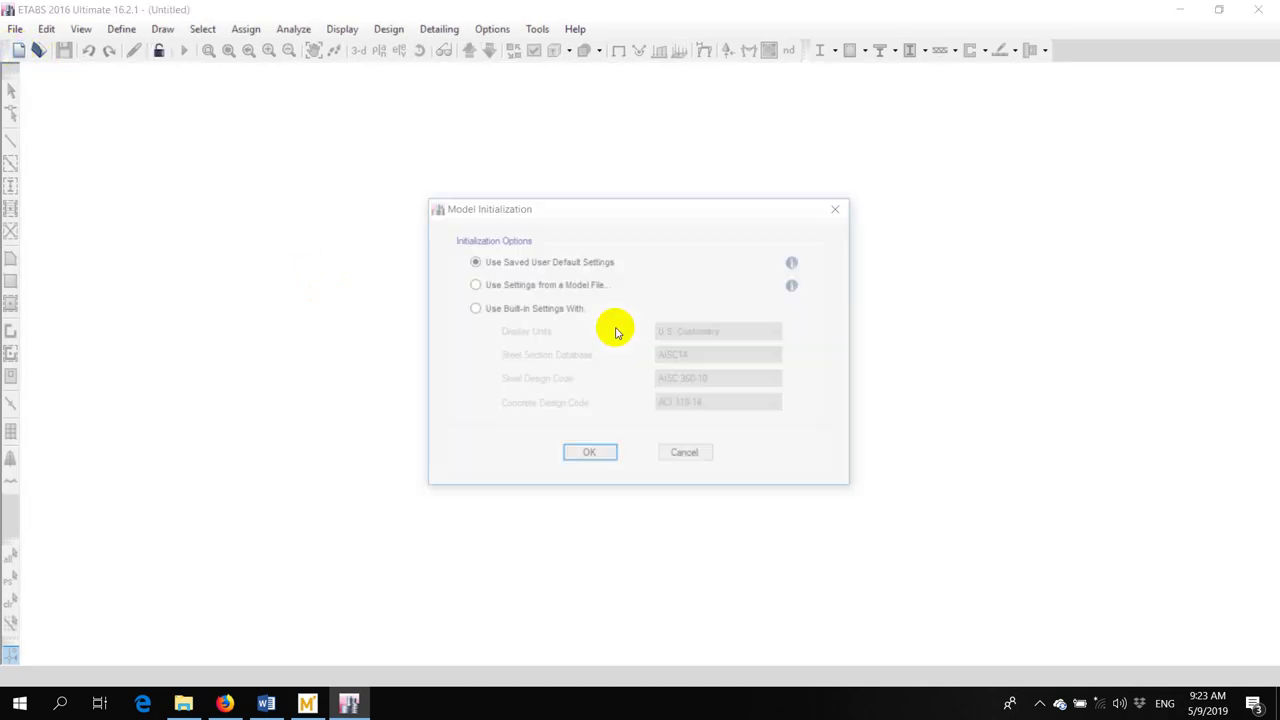
{"action": "left_click", "coordinate": [520, 309]}
{"action": "left_click", "coordinate": [676, 328]}
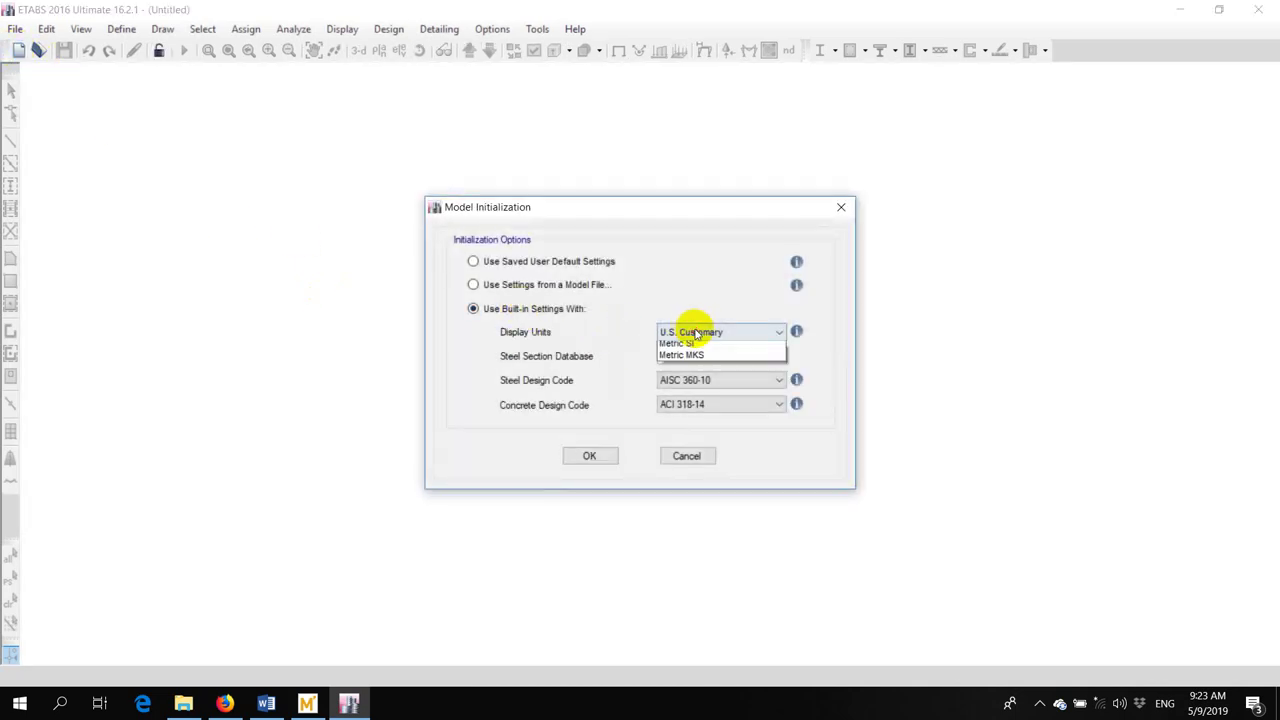
{"action": "left_click", "coordinate": [692, 352]}
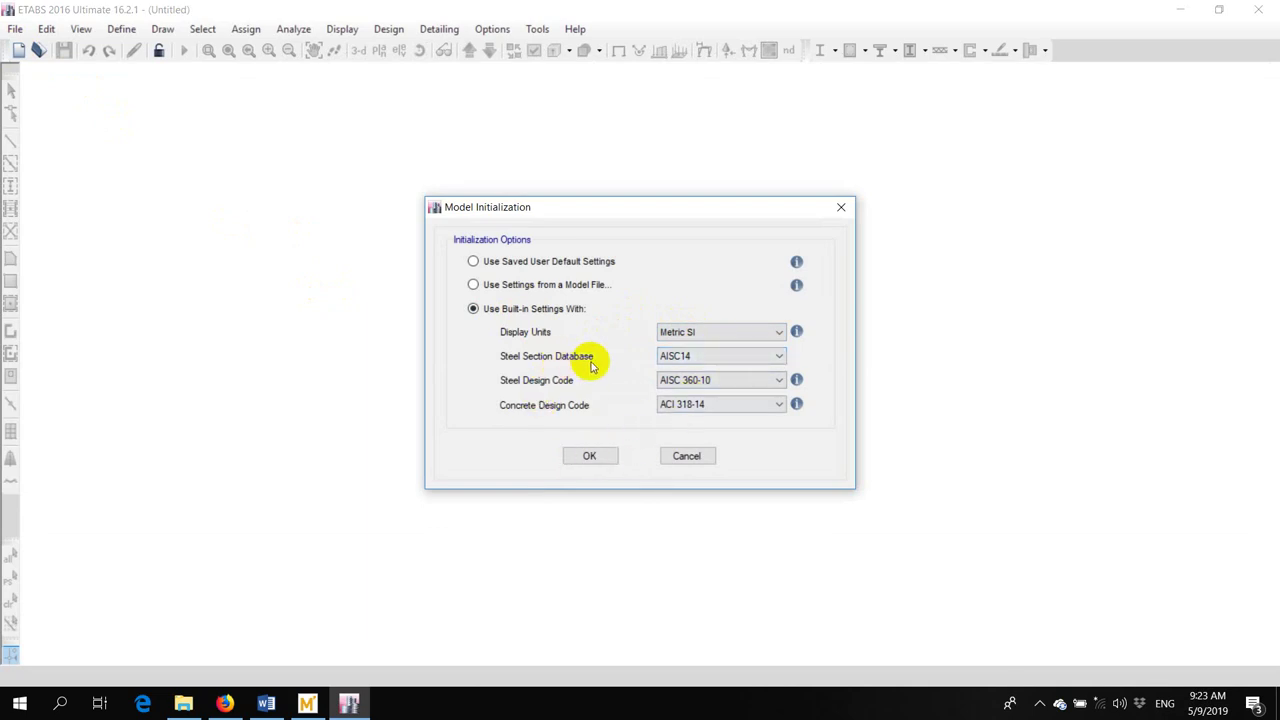
{"action": "left_click", "coordinate": [692, 406]}
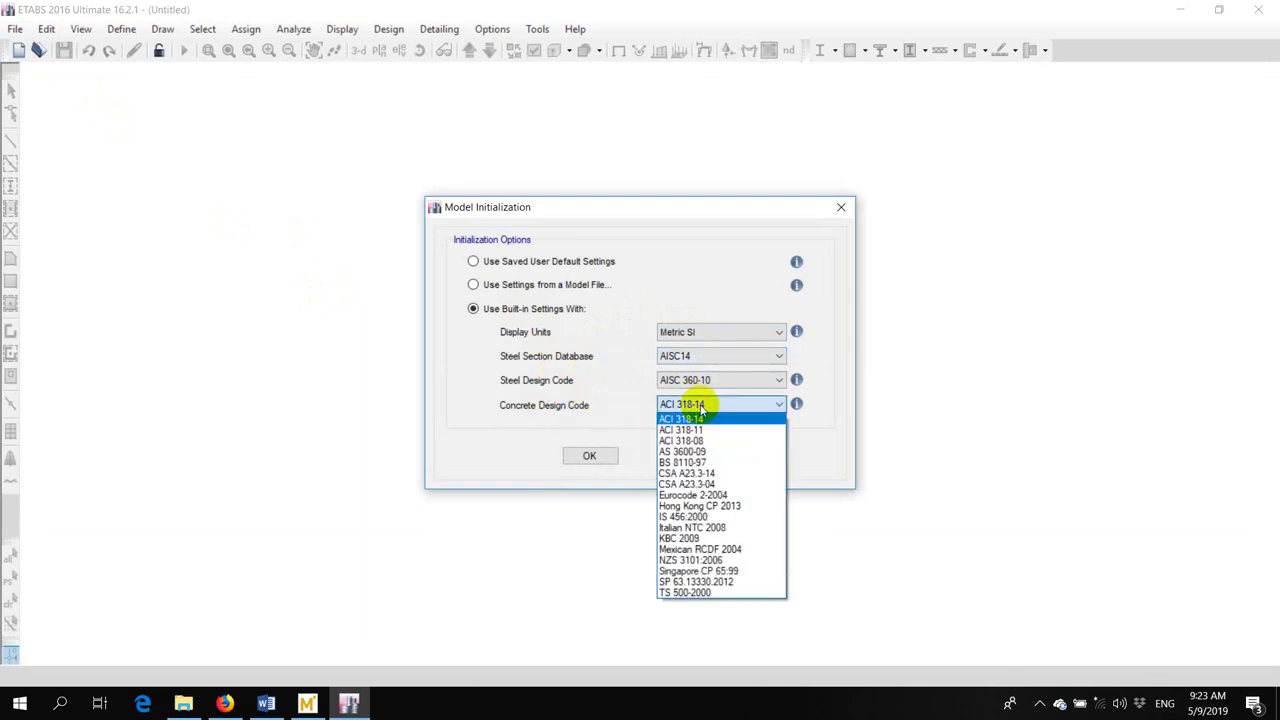
{"action": "left_click", "coordinate": [715, 494]}
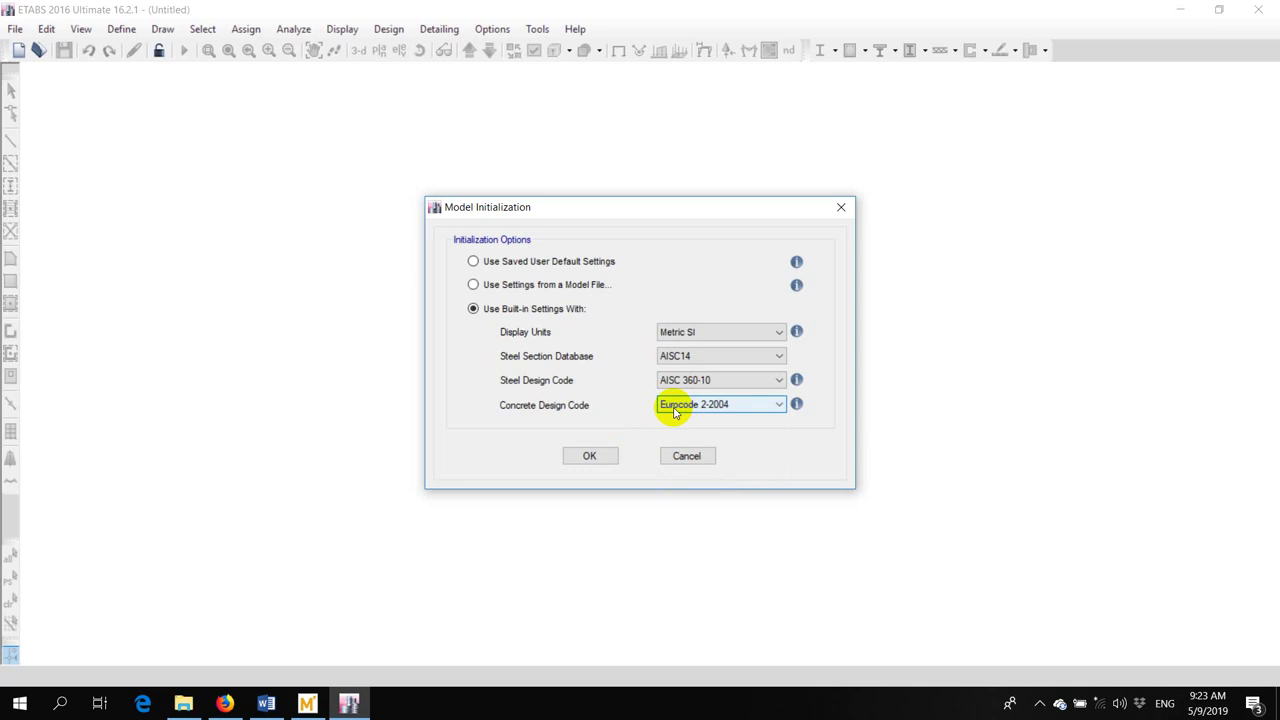
{"action": "left_click", "coordinate": [589, 456]}
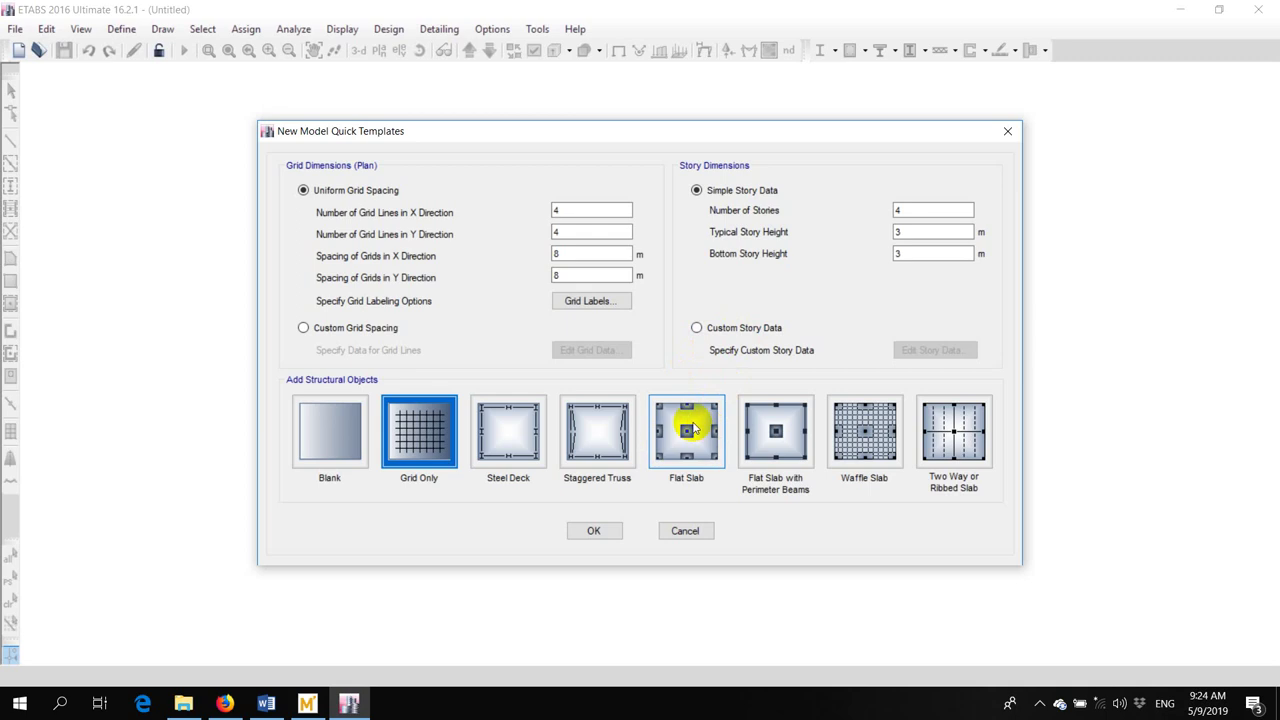
Choose the Flat Slab template with an additional dead load of 5 kN/m² and a live load of 2 kN/m²
{"action": "left_click", "coordinate": [693, 428]}
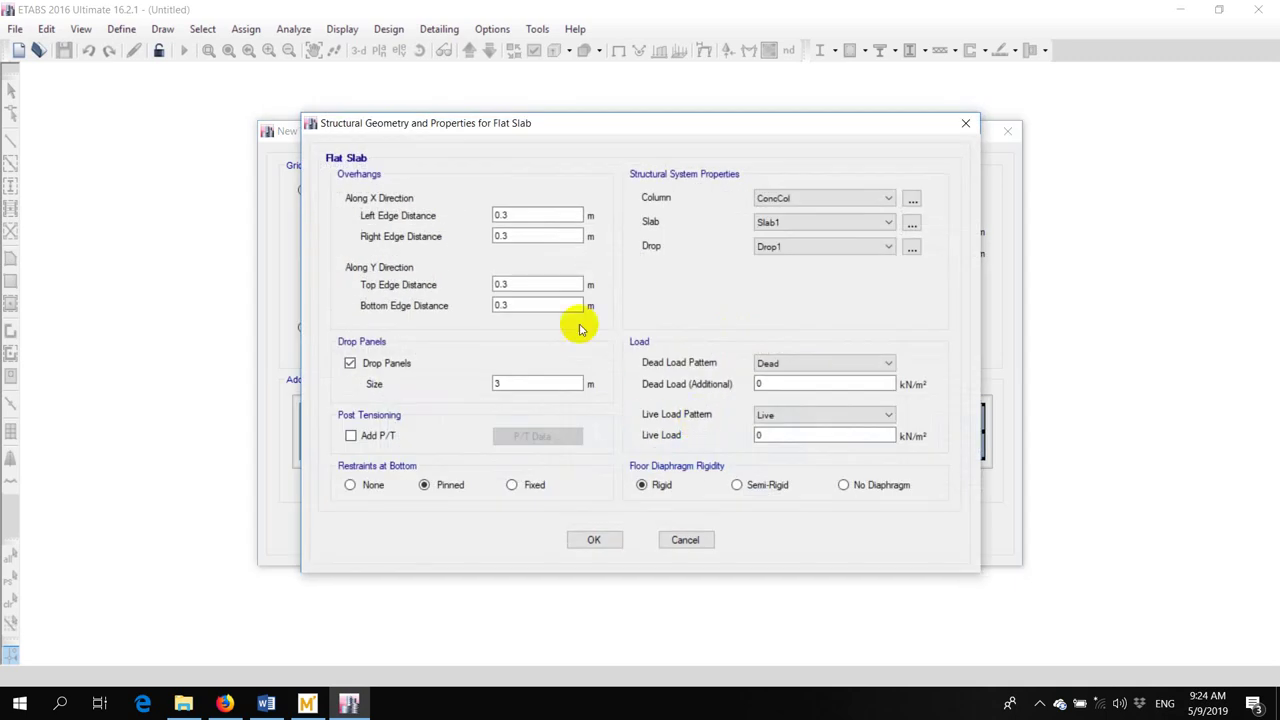
{"action": "left_click", "coordinate": [771, 389]}
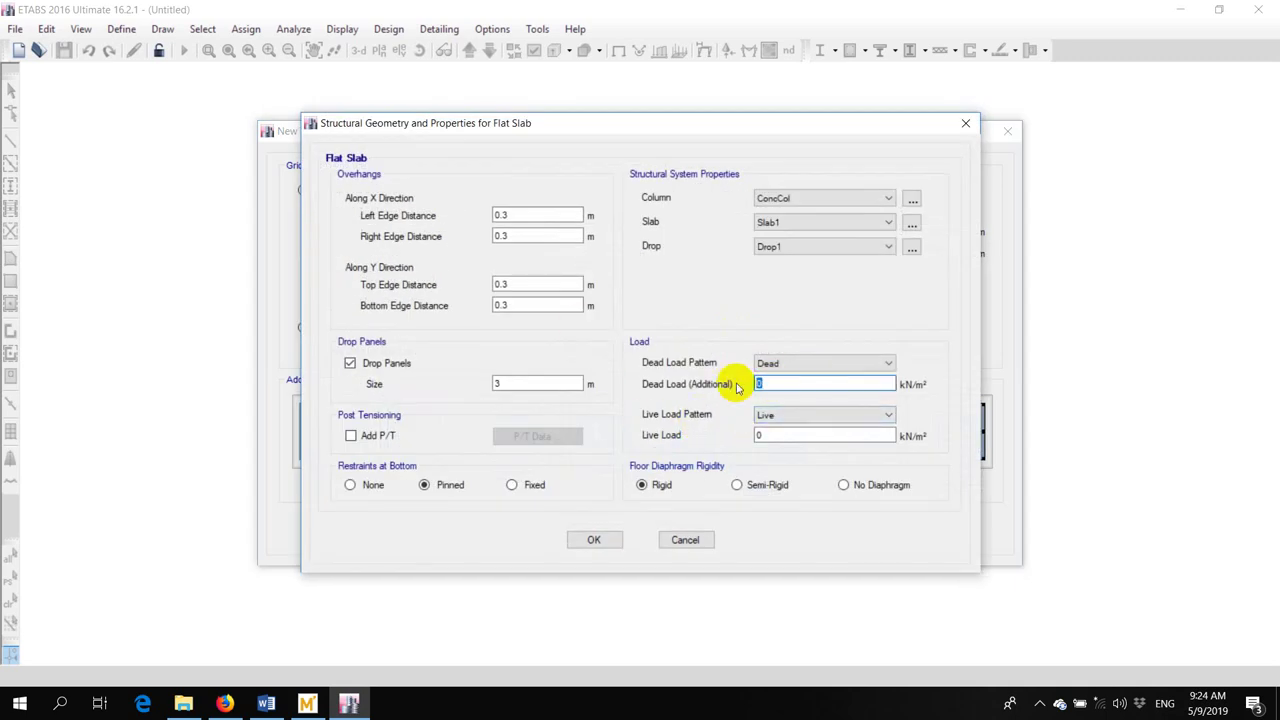
{"action": "type", "text": "5"}
{"action": "left_click", "coordinate": [750, 436]}
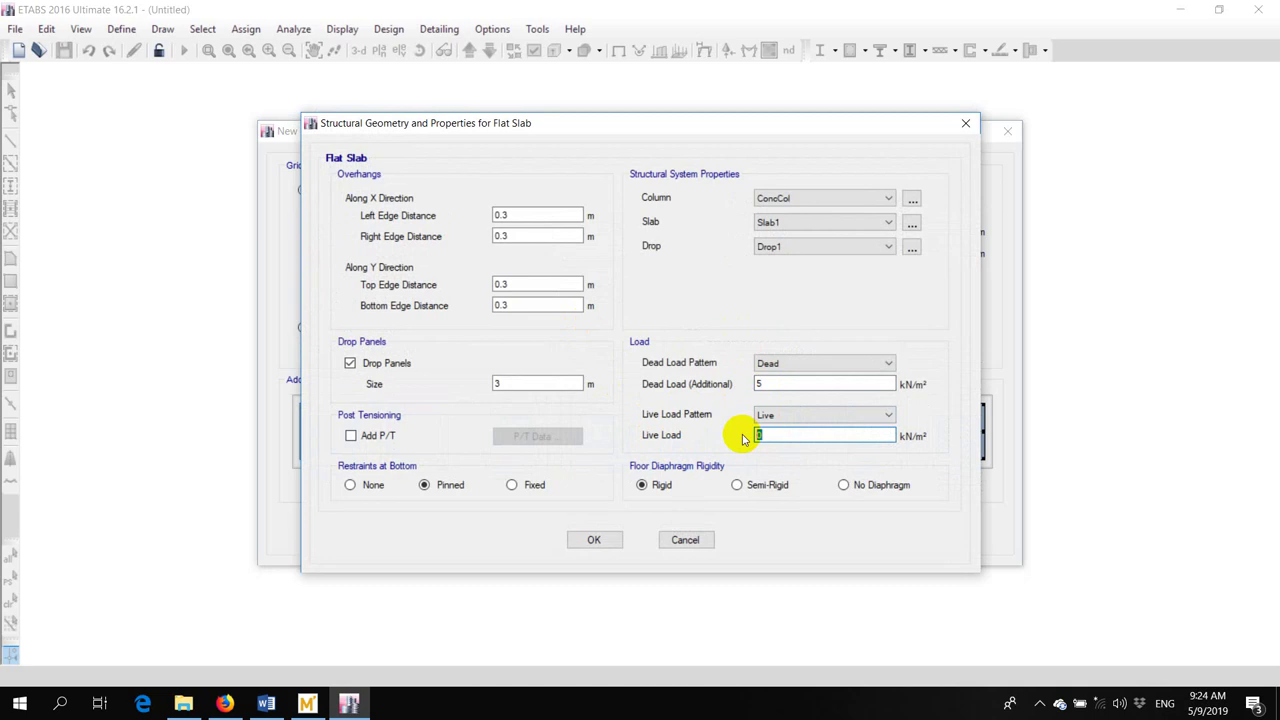
{"action": "type", "text": "2"}
{"action": "left_click", "coordinate": [590, 539]}
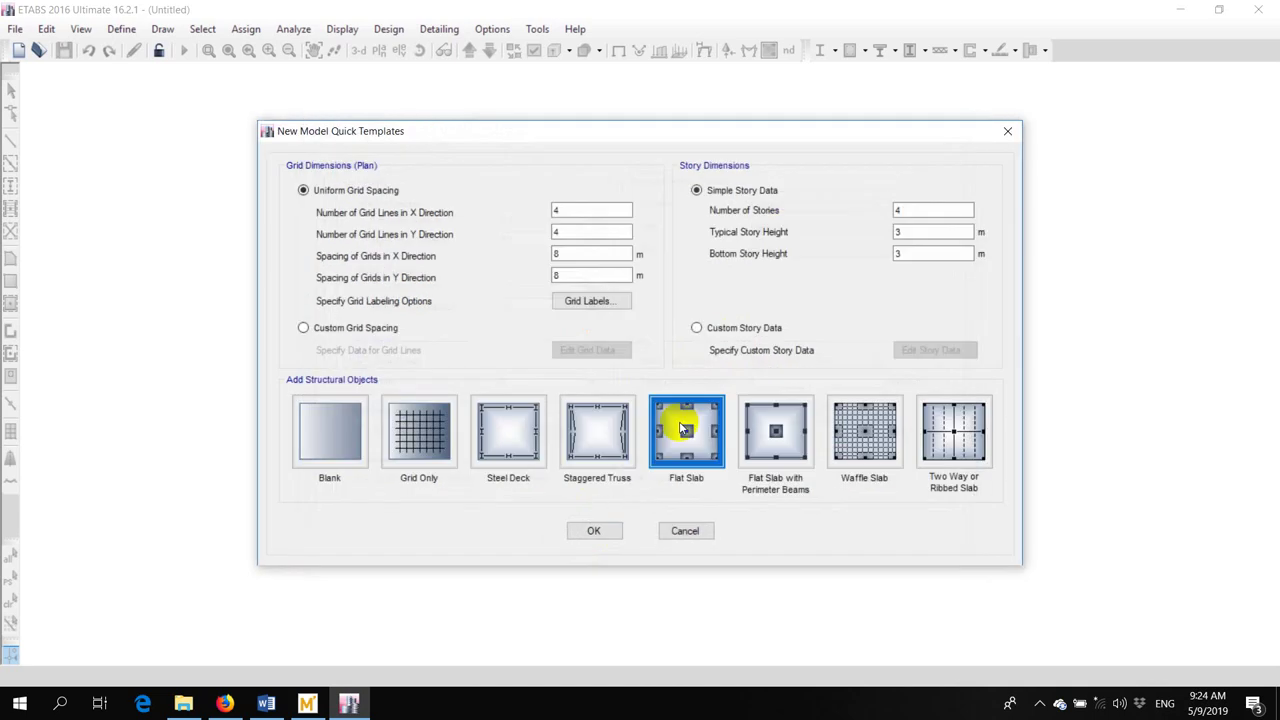
Set the number of stories to 10 and create the flat slab model
{"action": "double_click", "coordinate": [900, 212]}
{"action": "type", "text": "10"}
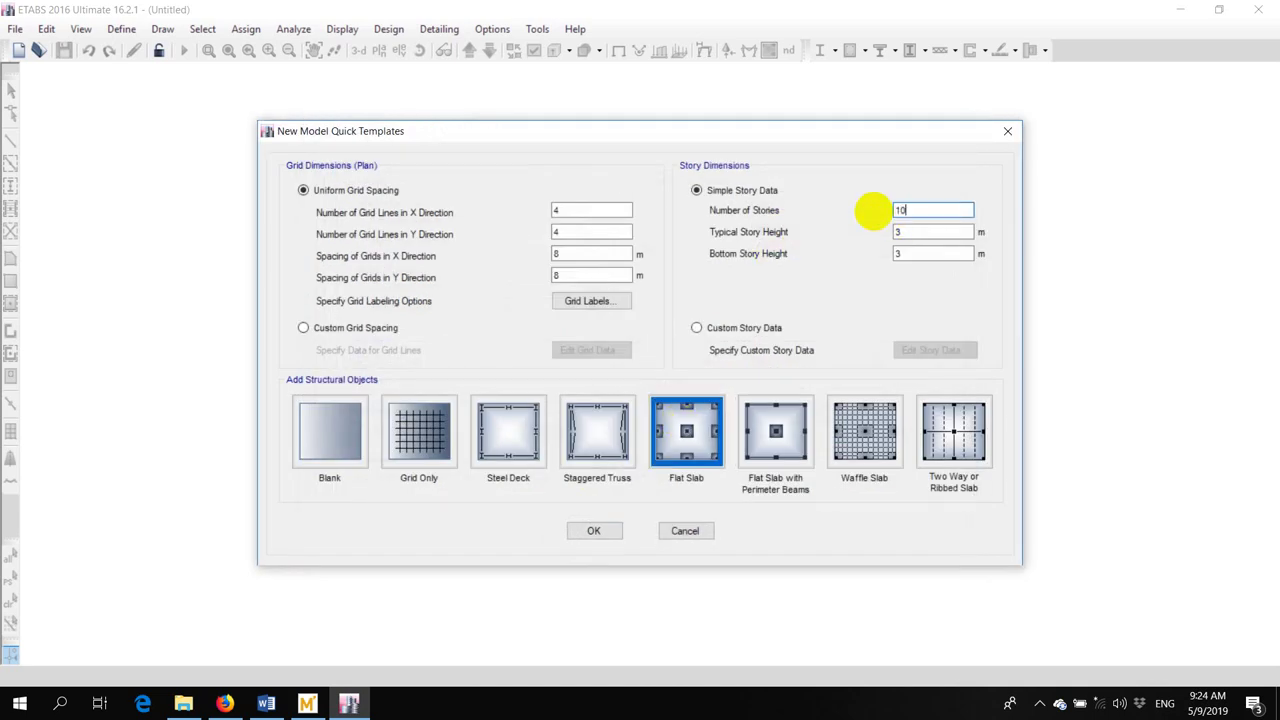
{"action": "left_click", "coordinate": [593, 529]}
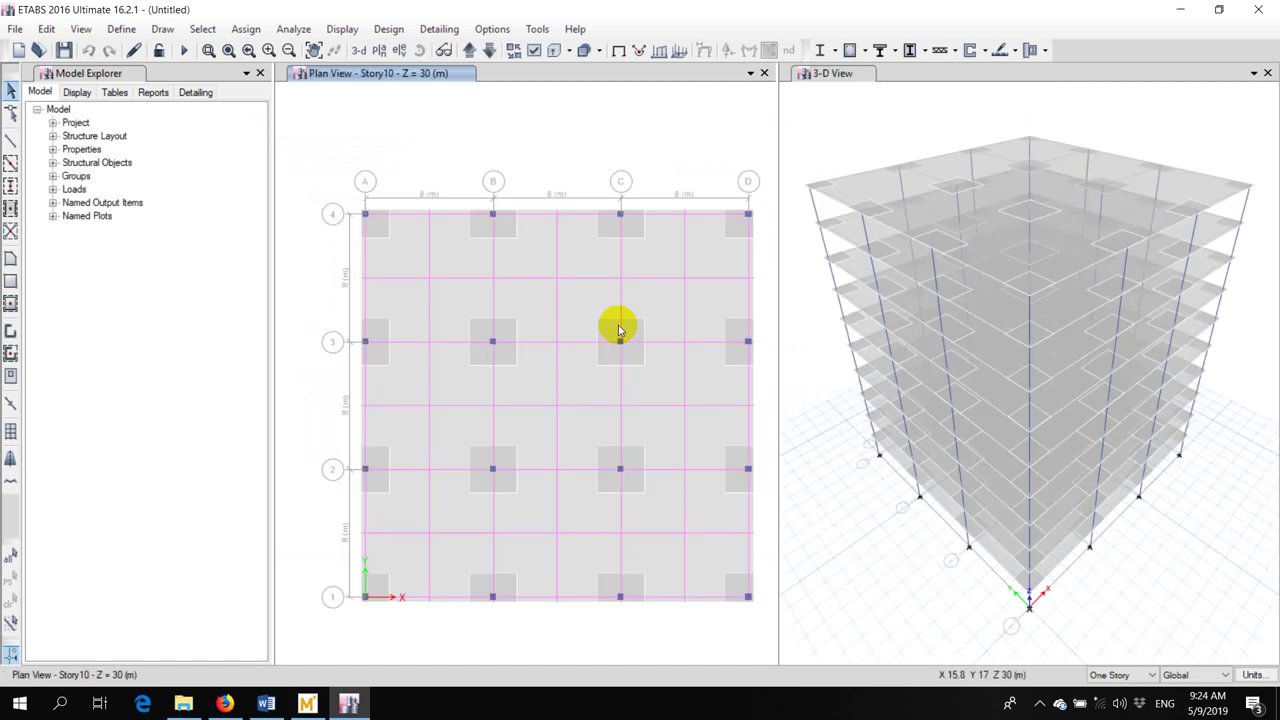
Close the Story10 plan view so that only the 3D view of the building remains open
{"action": "left_click", "coordinate": [763, 74]}
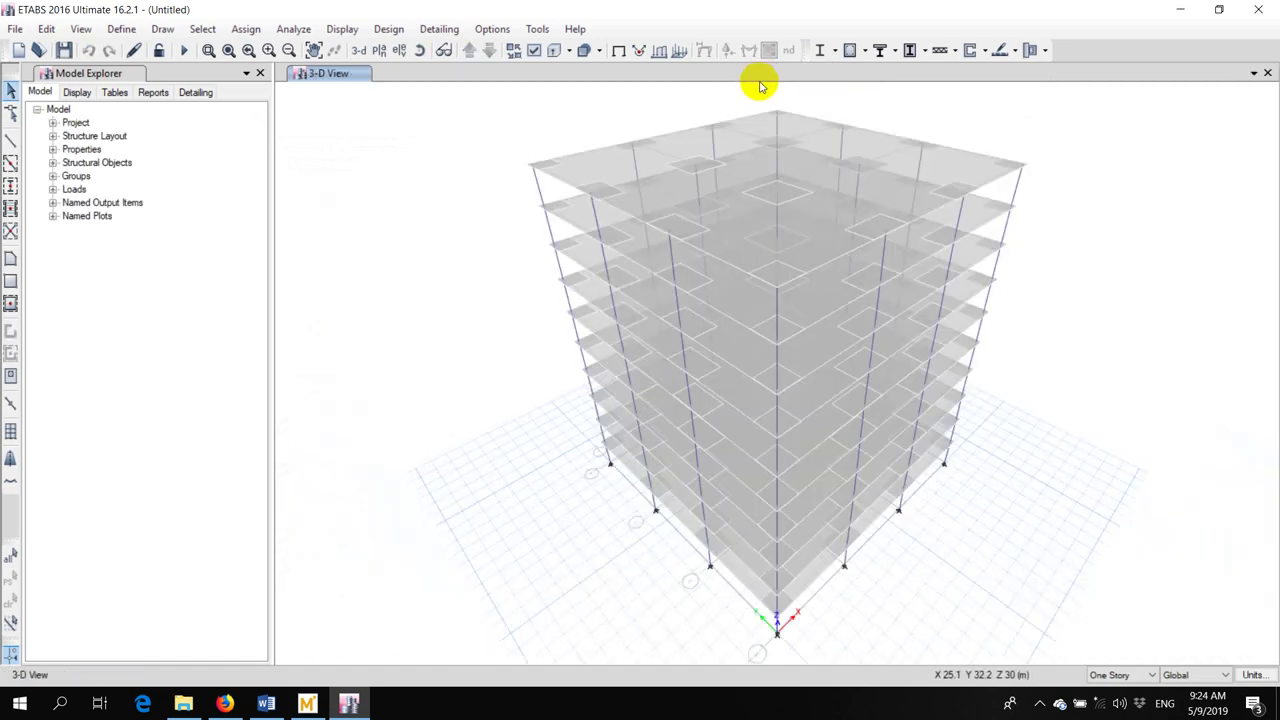
{"action": "left_click", "coordinate": [417, 52]}
{"action": "left_click_drag", "start_coordinate": [766, 420], "coordinate": [827, 339]}
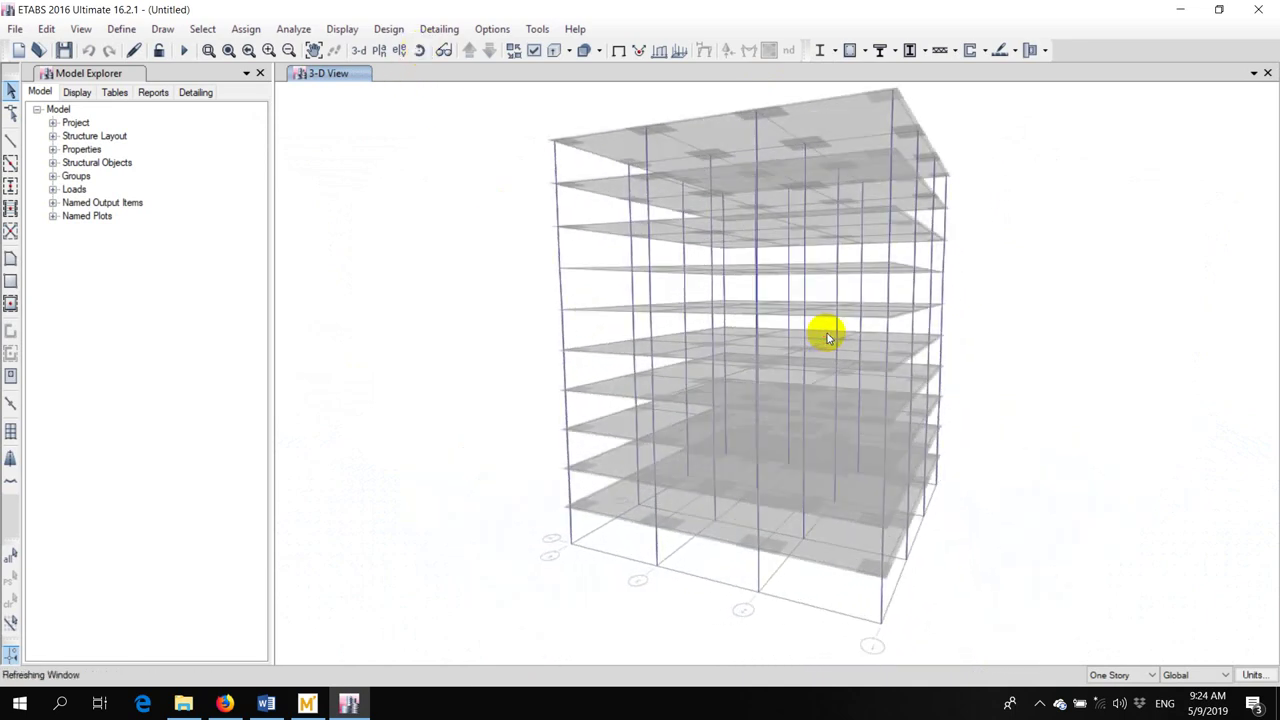
{"action": "left_click", "coordinate": [420, 51]}
{"action": "left_click_drag", "start_coordinate": [740, 300], "coordinate": [814, 294]}
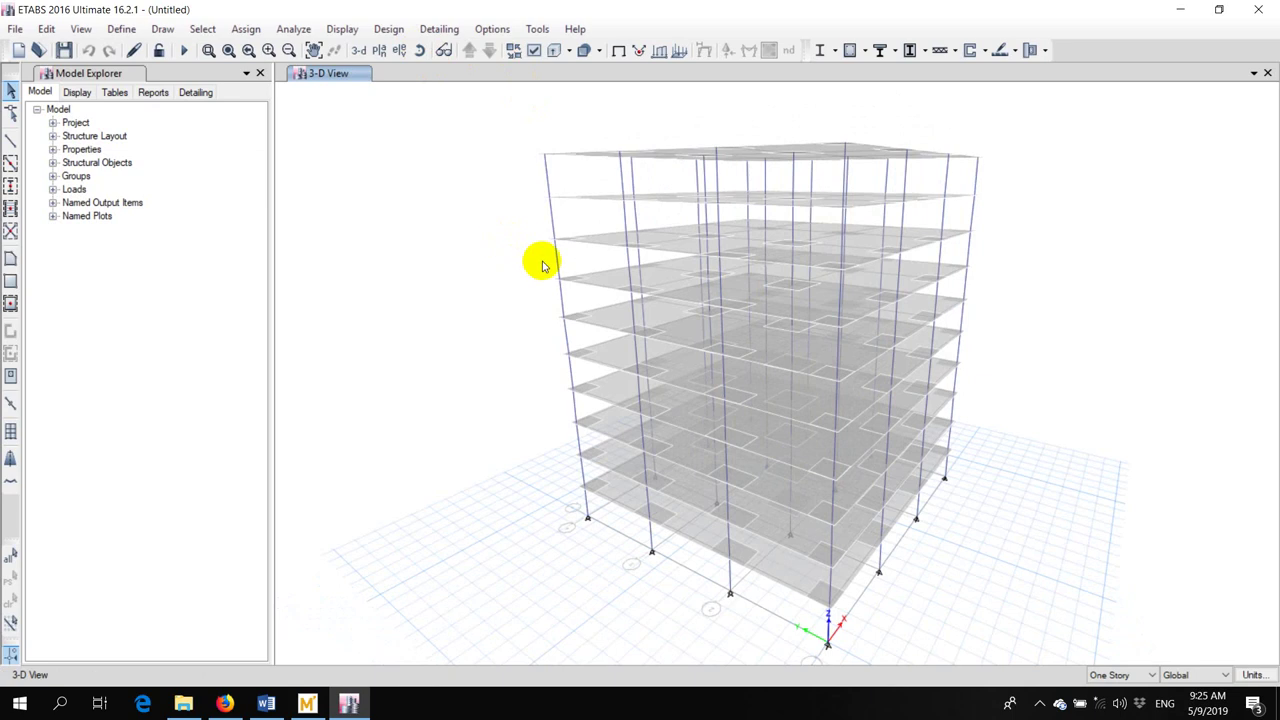
Inspect the dead and live loads applied to the Story7 slab, leaving its data unmodified
{"action": "scroll", "coordinate": [541, 265], "scroll_direction": "up", "scroll_amount": 5}
{"action": "left_click", "coordinate": [689, 280]}
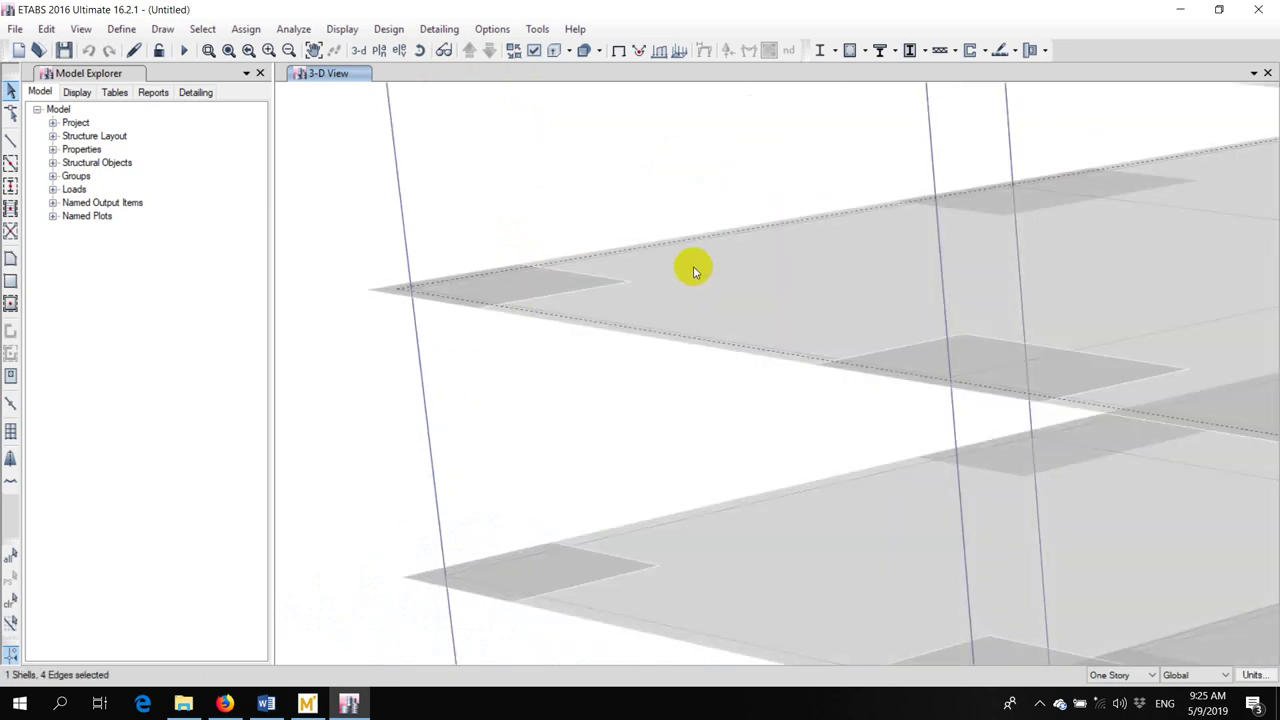
{"action": "right_click", "coordinate": [695, 272]}
{"action": "left_click", "coordinate": [653, 195]}
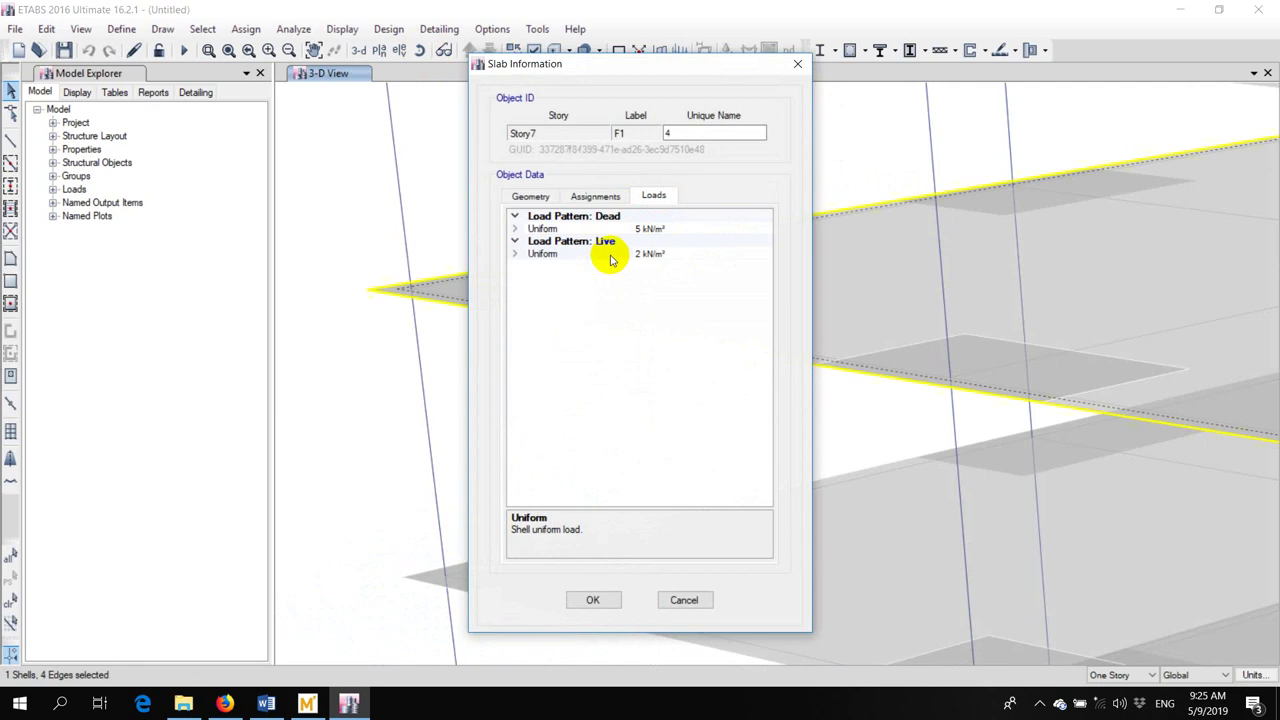
{"action": "left_click", "coordinate": [698, 604]}
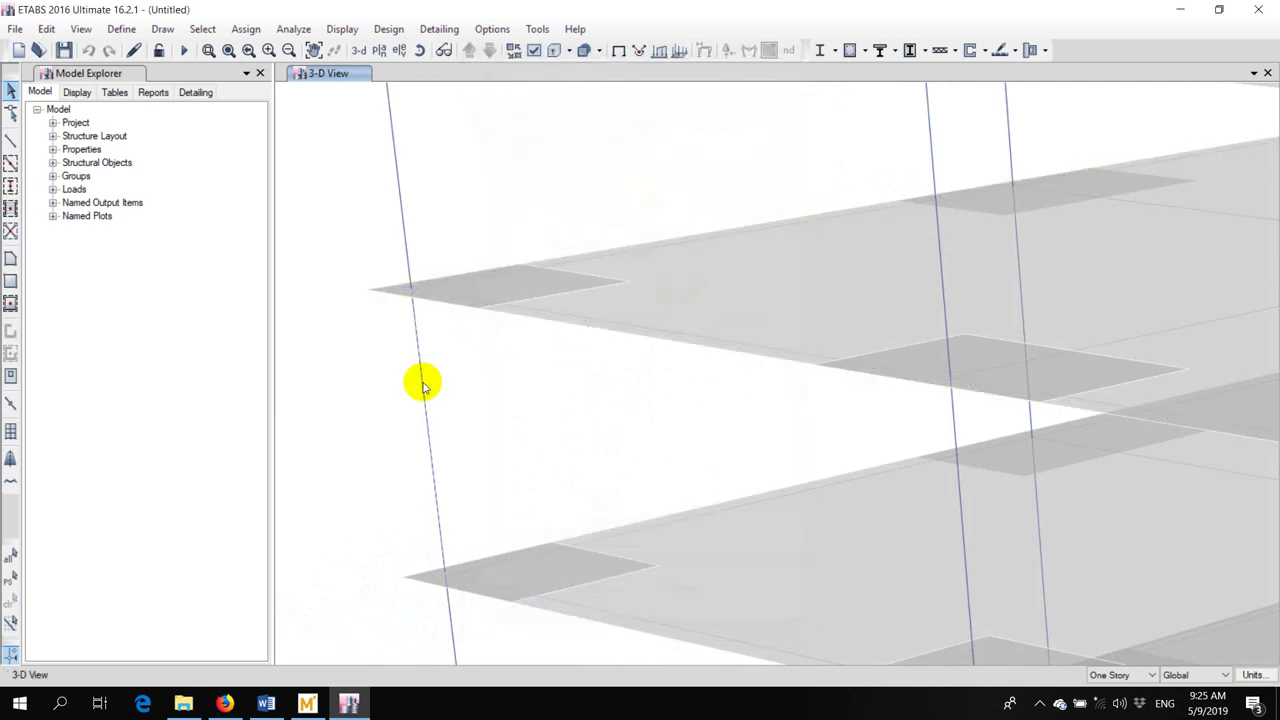
Check the section property assigned to the Story7 corner column
{"action": "right_click", "coordinate": [421, 380]}
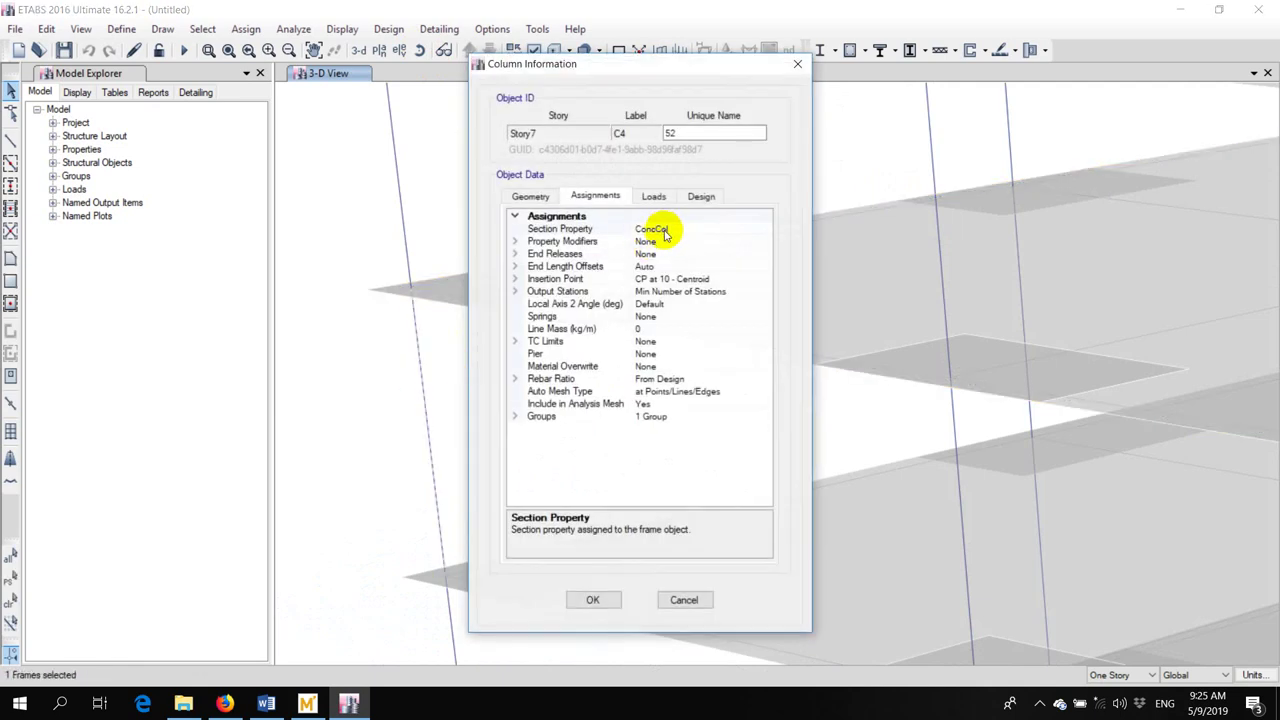
{"action": "left_click", "coordinate": [689, 600]}
{"action": "scroll", "coordinate": [480, 310], "scroll_direction": "down", "scroll_amount": 5}
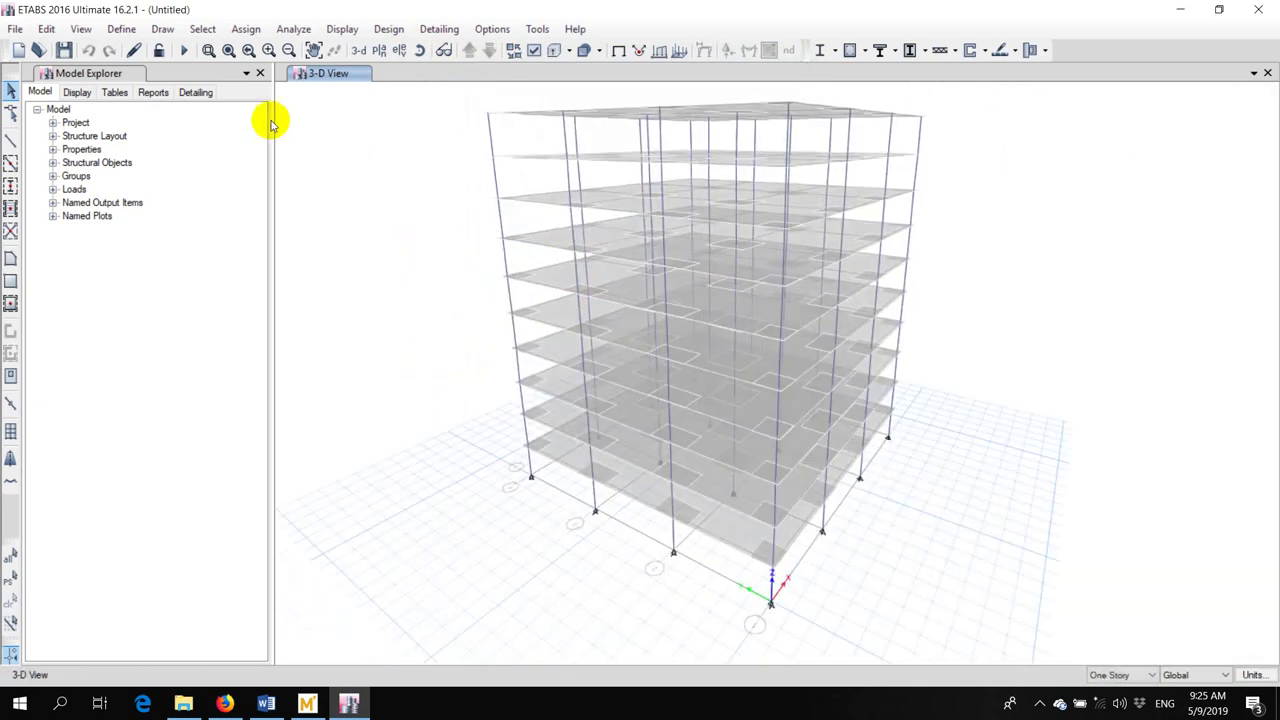
Modify the ConcCol frame section to a depth of 500 mm and a width of 500 mm
{"action": "left_click", "coordinate": [121, 29]}
{"action": "mouse_move", "coordinate": [171, 75]}
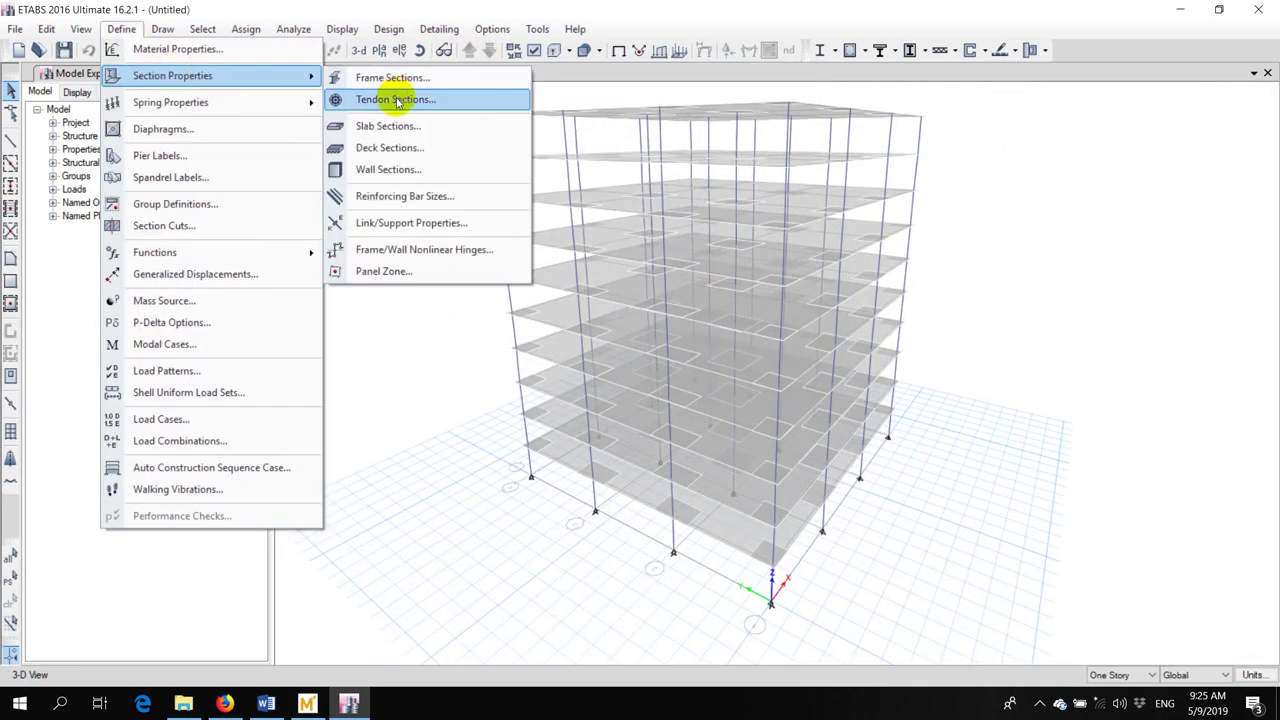
{"action": "left_click", "coordinate": [403, 78]}
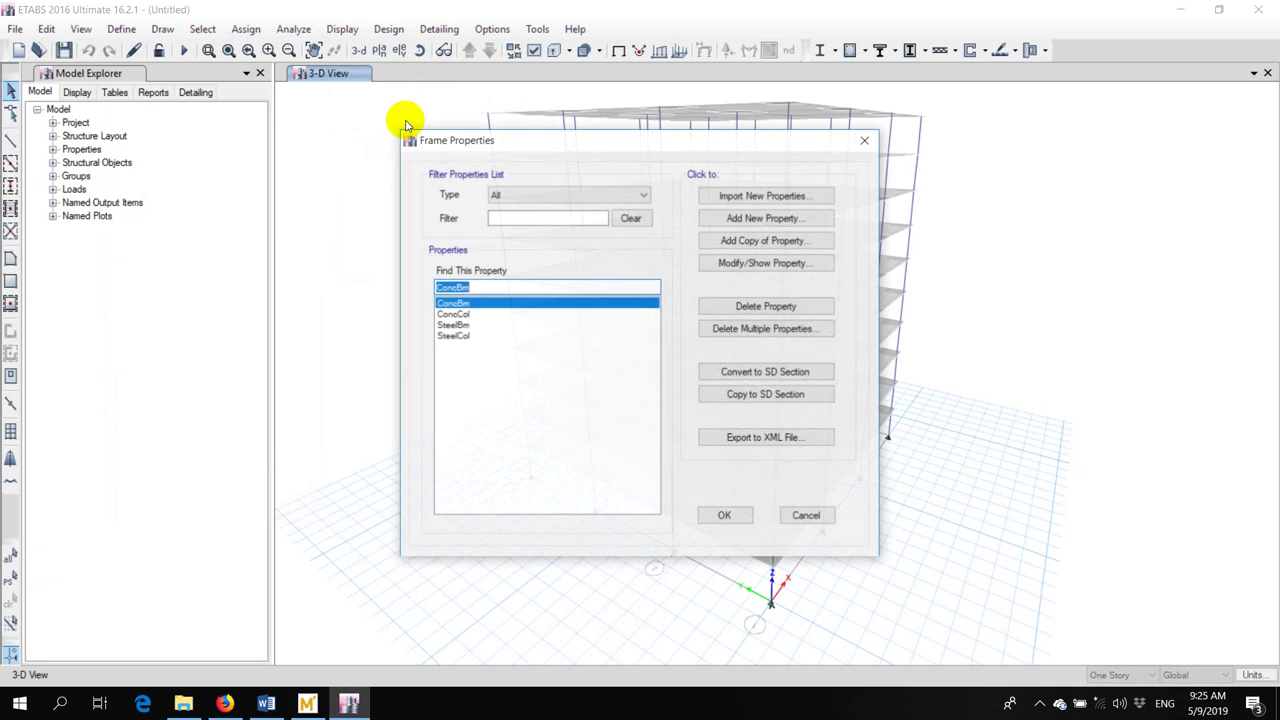
{"action": "left_click", "coordinate": [478, 316]}
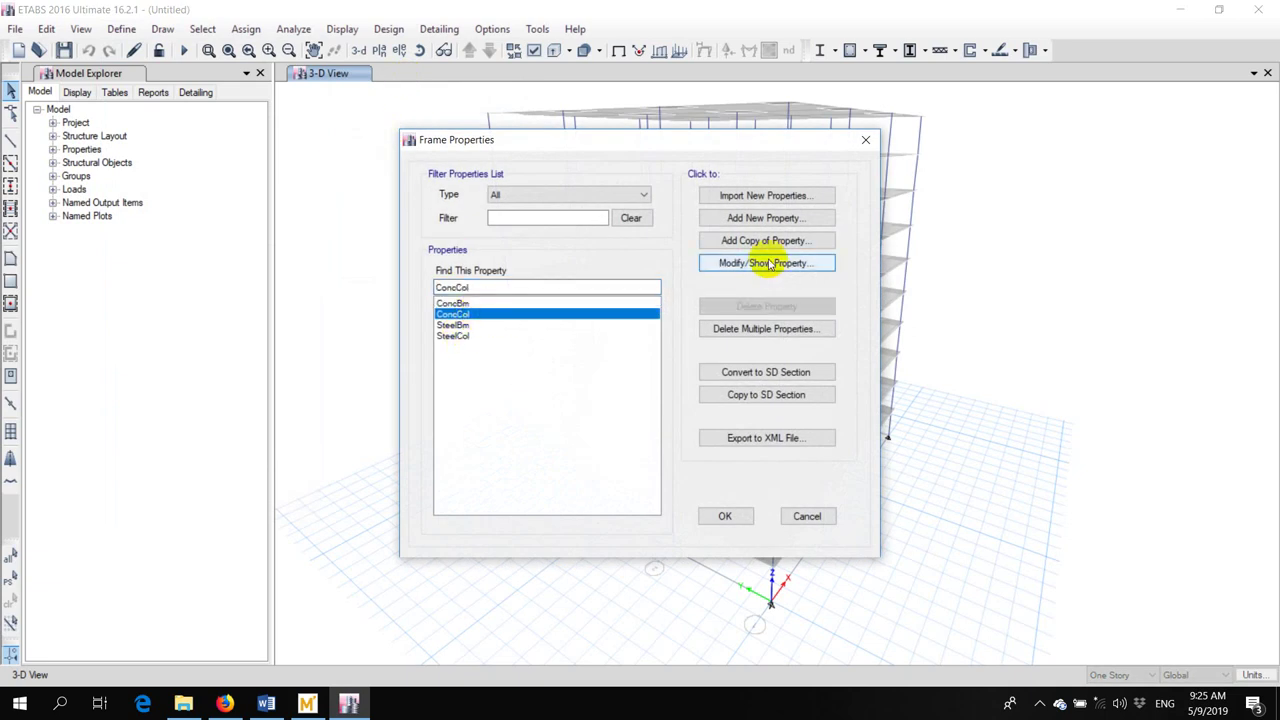
{"action": "left_click", "coordinate": [752, 264]}
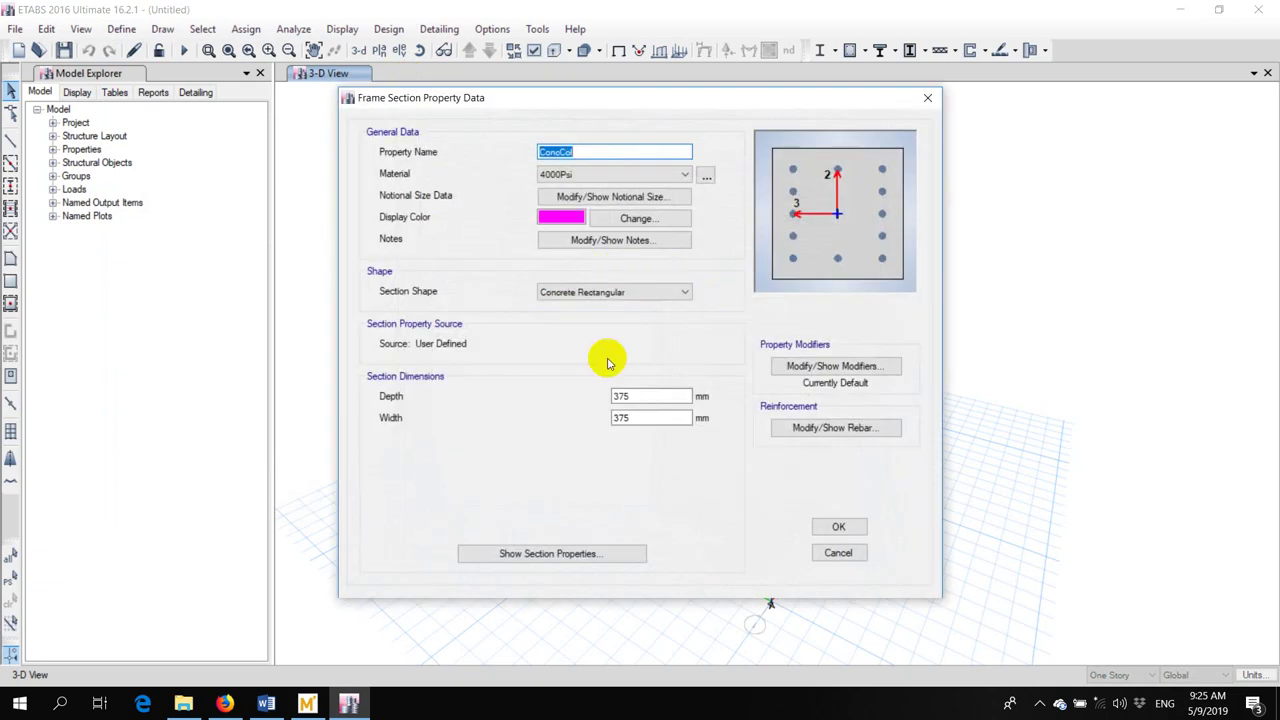
{"action": "double_click", "coordinate": [623, 397]}
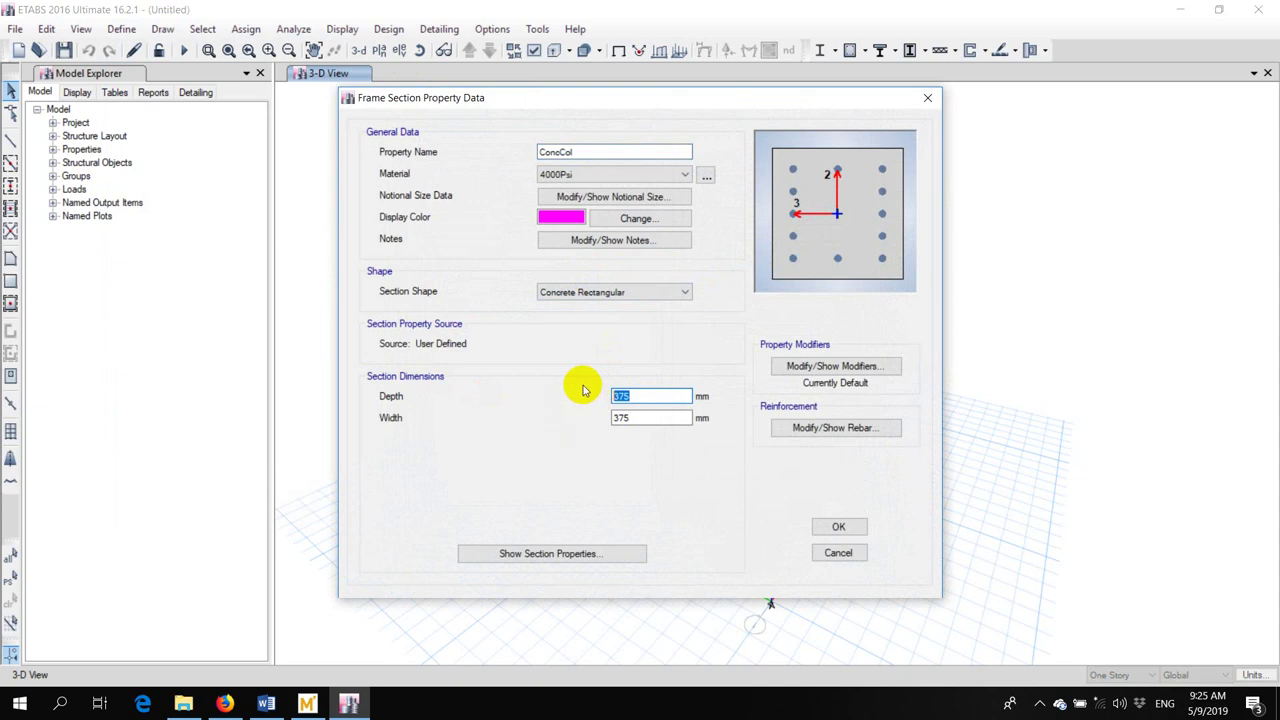
{"action": "type", "text": "500"}
{"action": "double_click", "coordinate": [648, 417]}
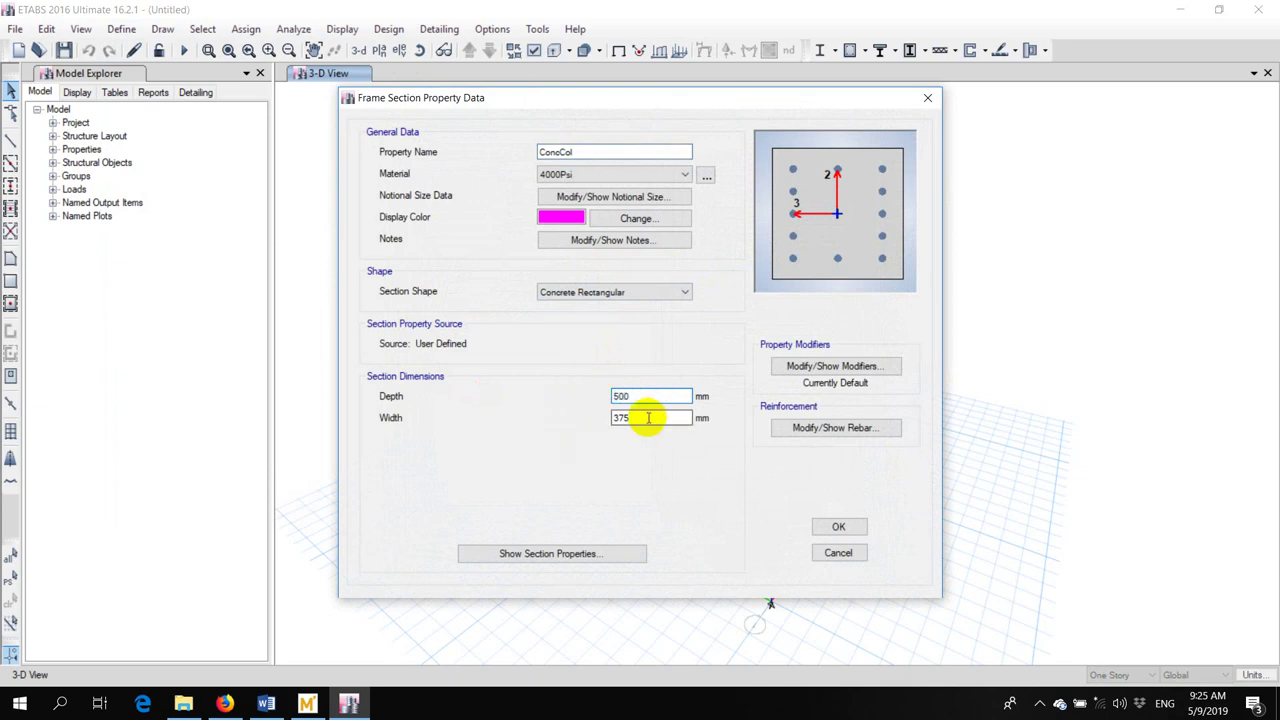
{"action": "type", "text": "500"}
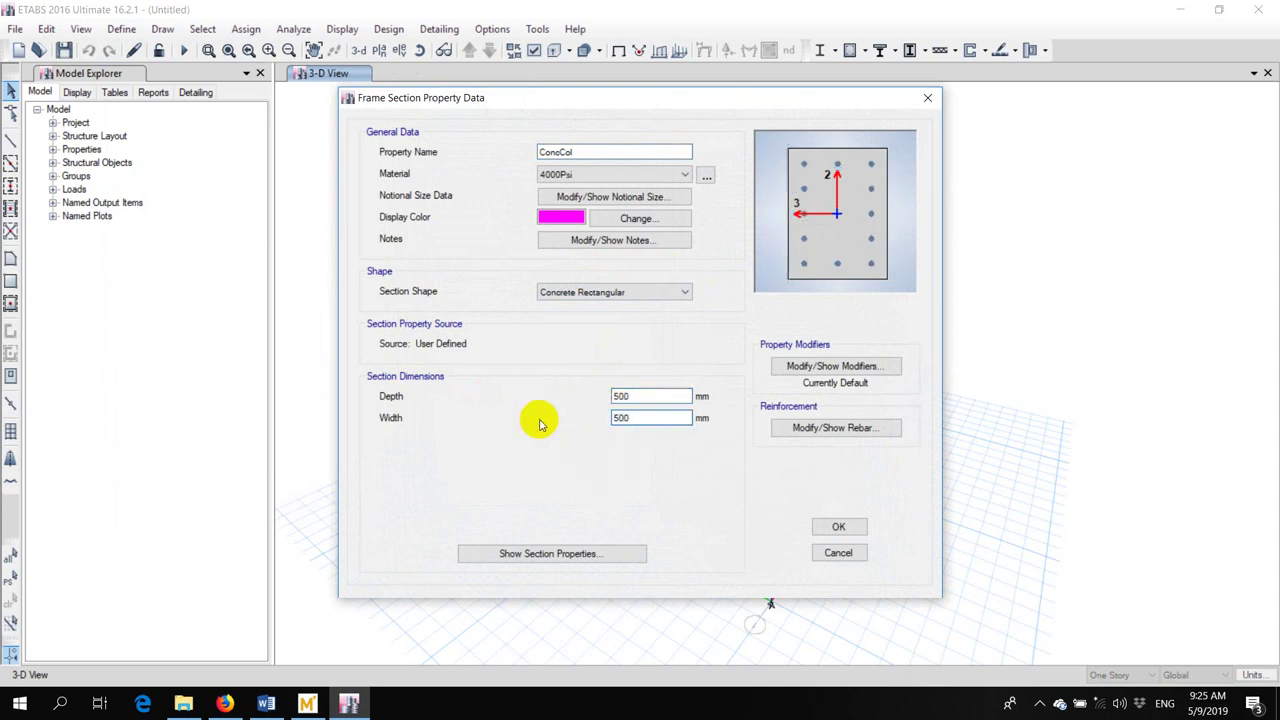
{"action": "left_click", "coordinate": [650, 394]}
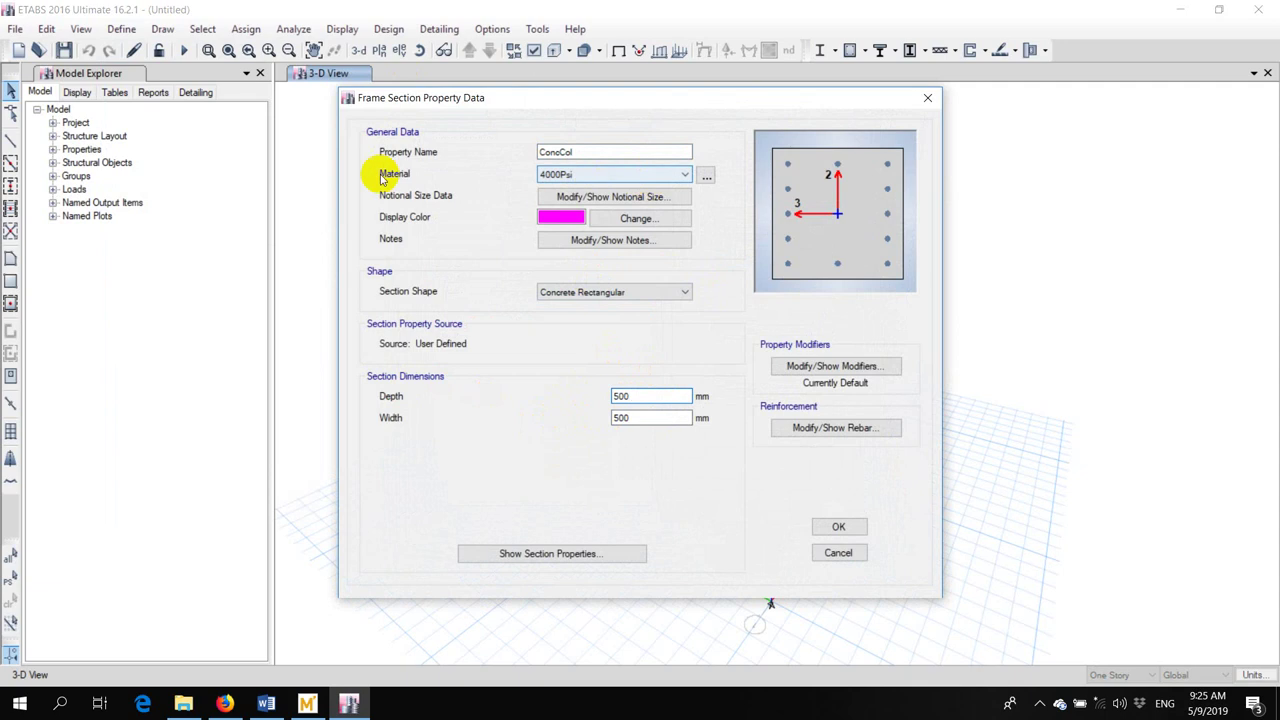
Add a European concrete material of grade C40/50 to standard EN 1992-1-1 per EN 206-1, keeping its default property data
{"action": "left_click", "coordinate": [600, 175]}
{"action": "left_click", "coordinate": [600, 175]}
{"action": "left_click", "coordinate": [708, 176]}
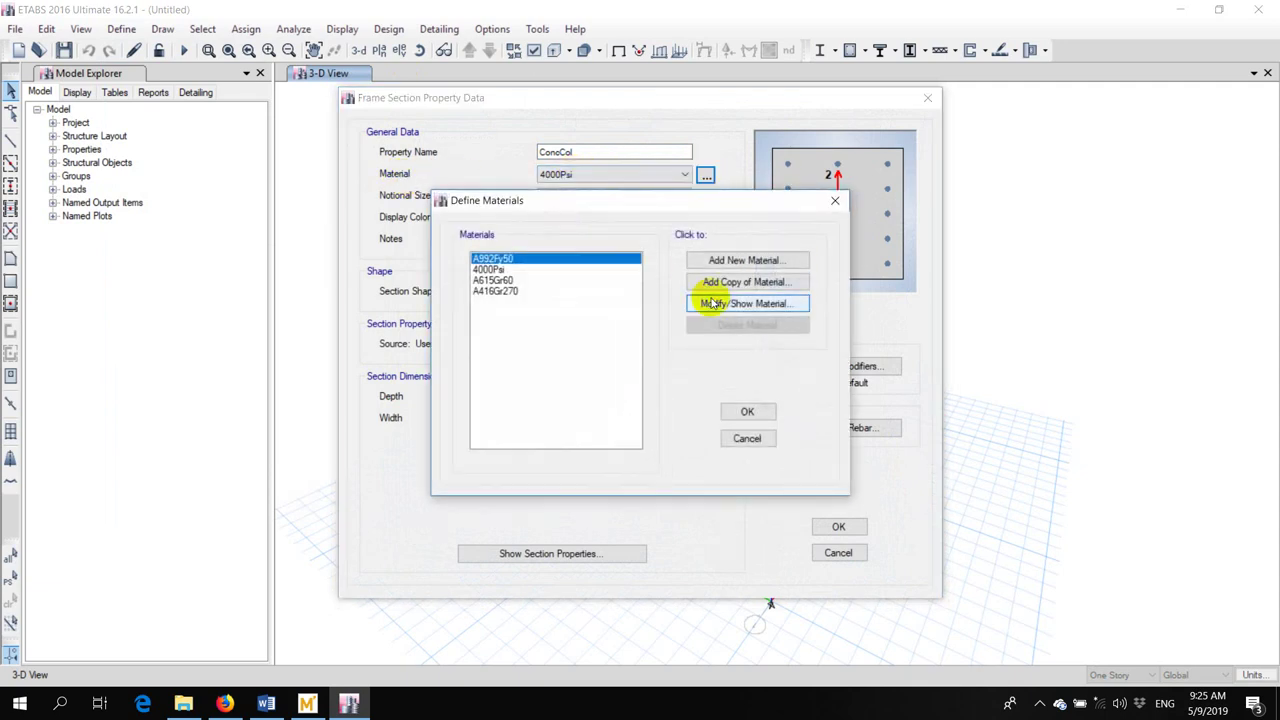
{"action": "left_click", "coordinate": [752, 262]}
{"action": "left_click", "coordinate": [643, 303]}
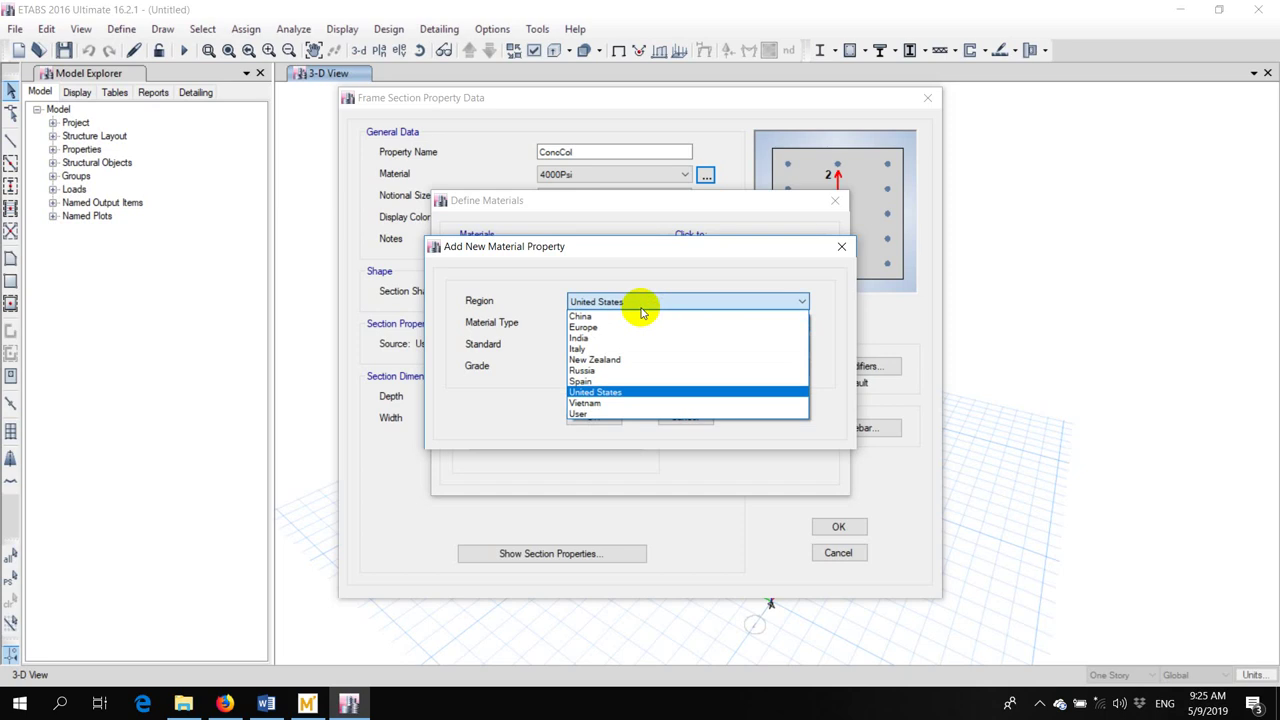
{"action": "left_click", "coordinate": [621, 323]}
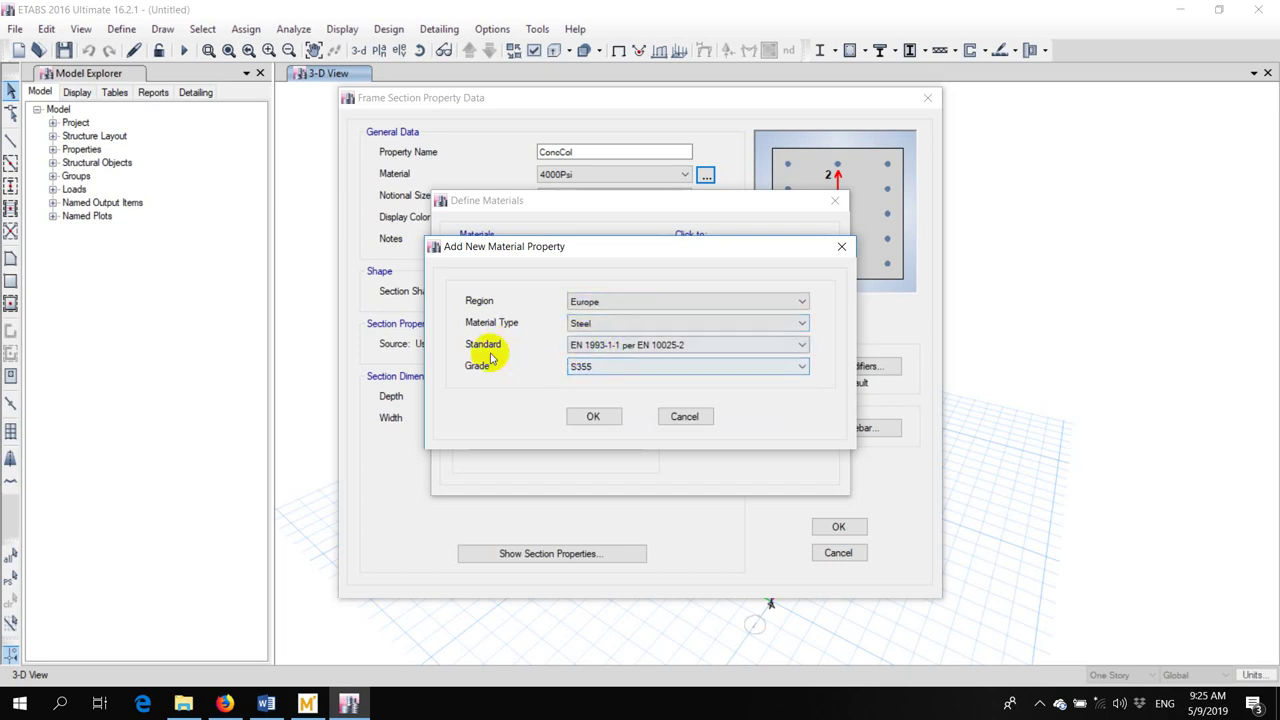
{"action": "left_click", "coordinate": [600, 324]}
{"action": "left_click", "coordinate": [597, 348]}
{"action": "left_click", "coordinate": [590, 366]}
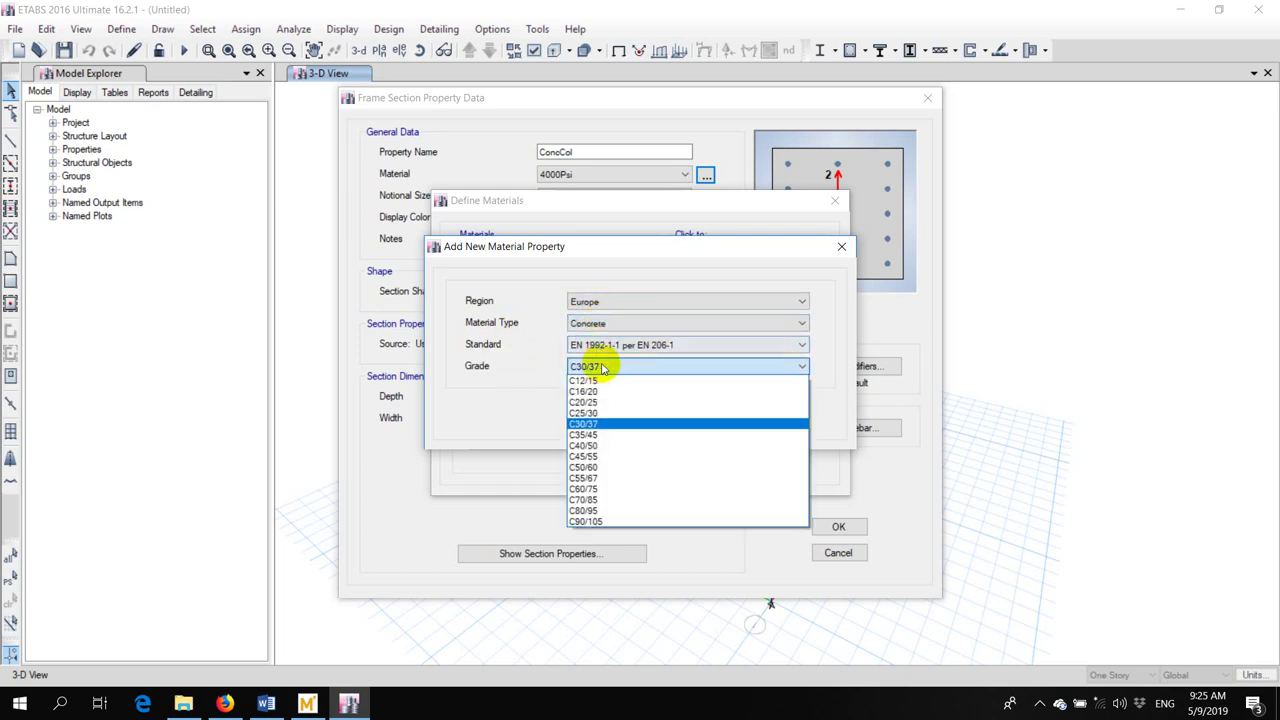
{"action": "left_click", "coordinate": [592, 448]}
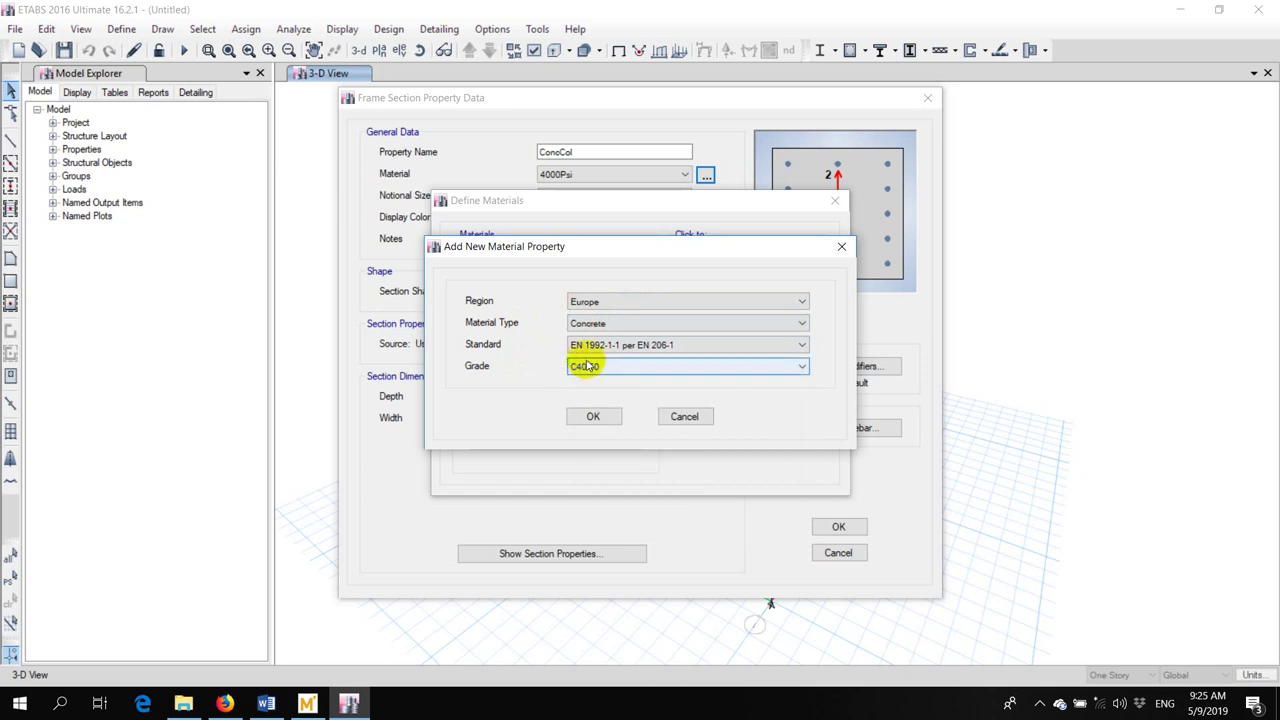
{"action": "left_click", "coordinate": [590, 417]}
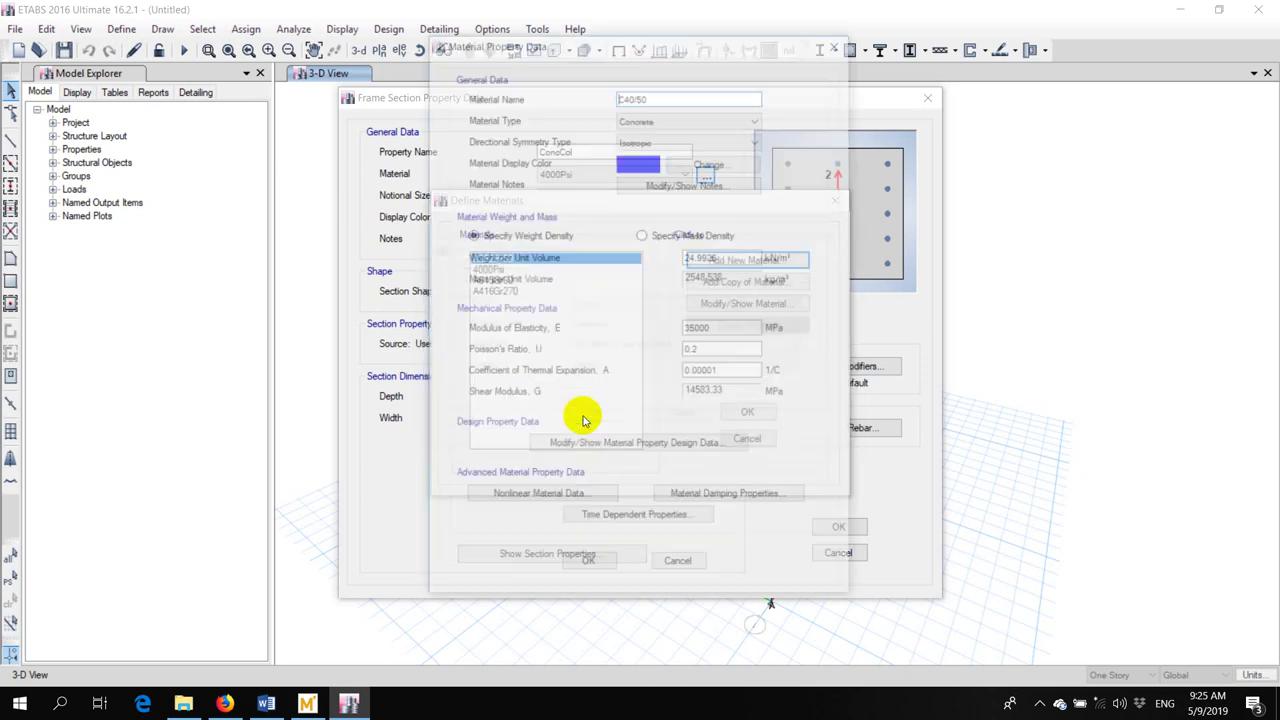
{"action": "left_click", "coordinate": [584, 566]}
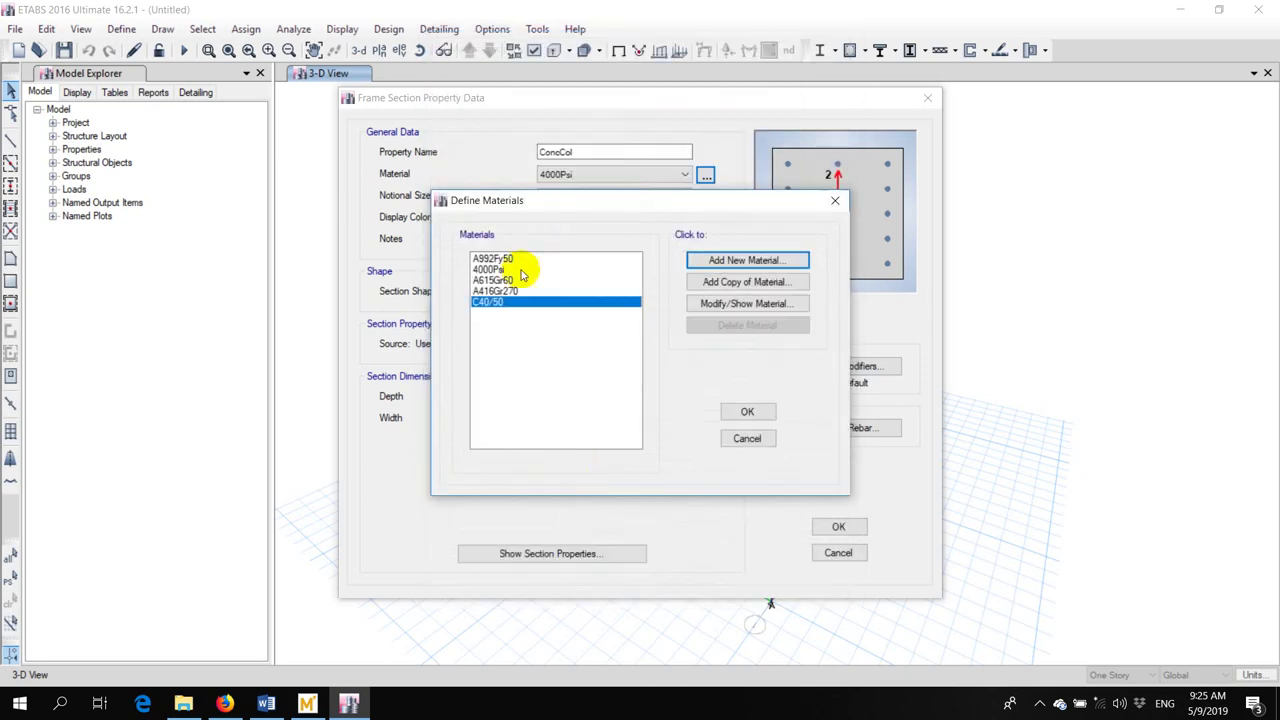
{"action": "left_click", "coordinate": [747, 411]}
Assign the C40/50 material to the ConcCol section and accept the frame property changes
{"action": "left_click", "coordinate": [590, 176]}
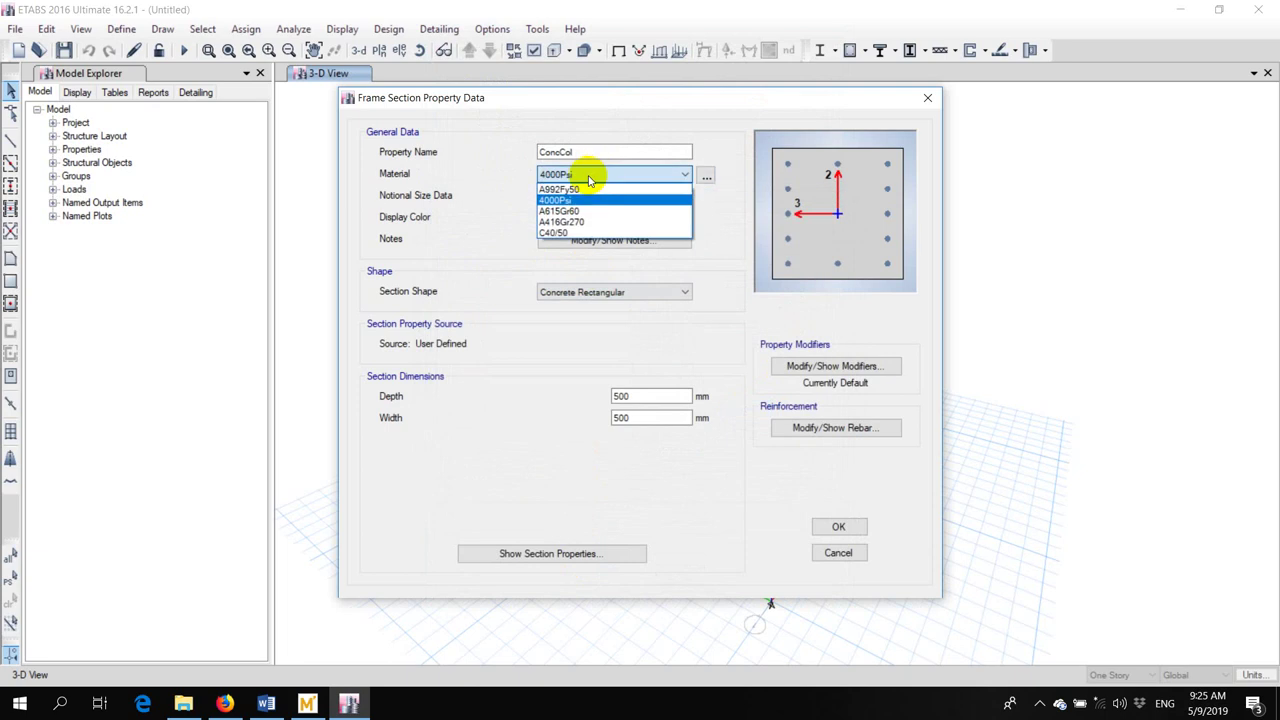
{"action": "left_click", "coordinate": [560, 232]}
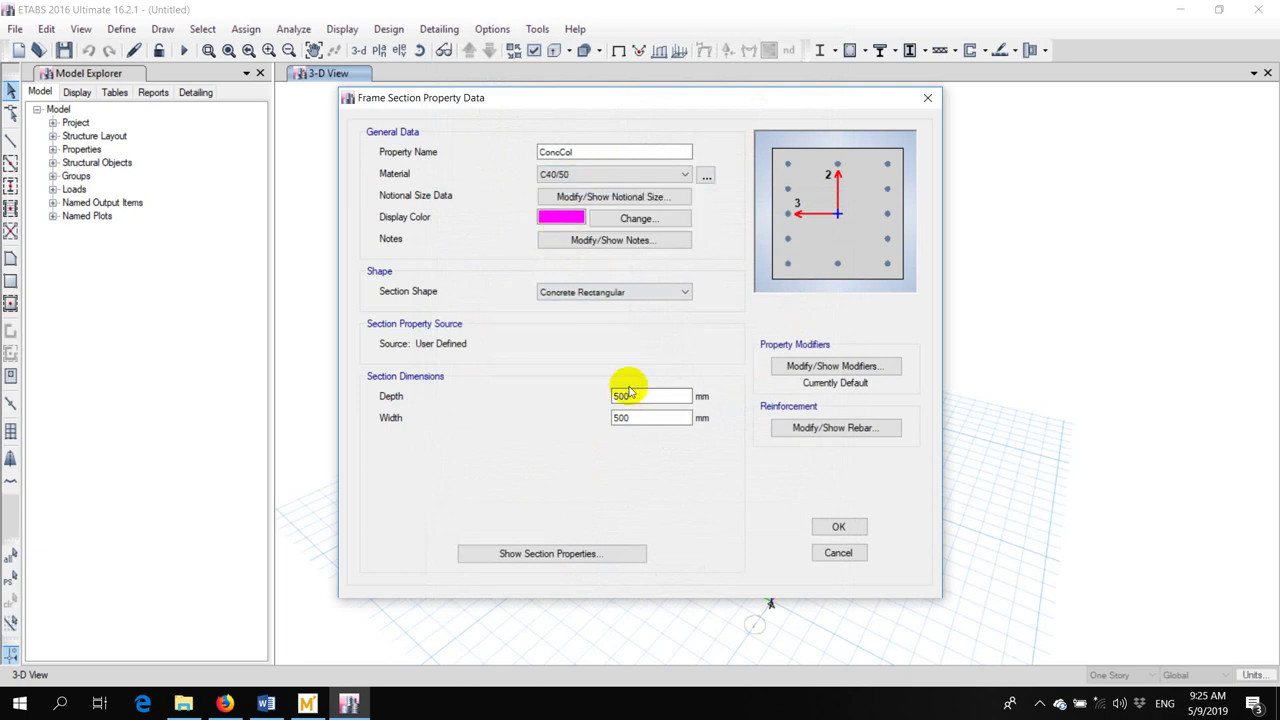
{"action": "left_click", "coordinate": [838, 526]}
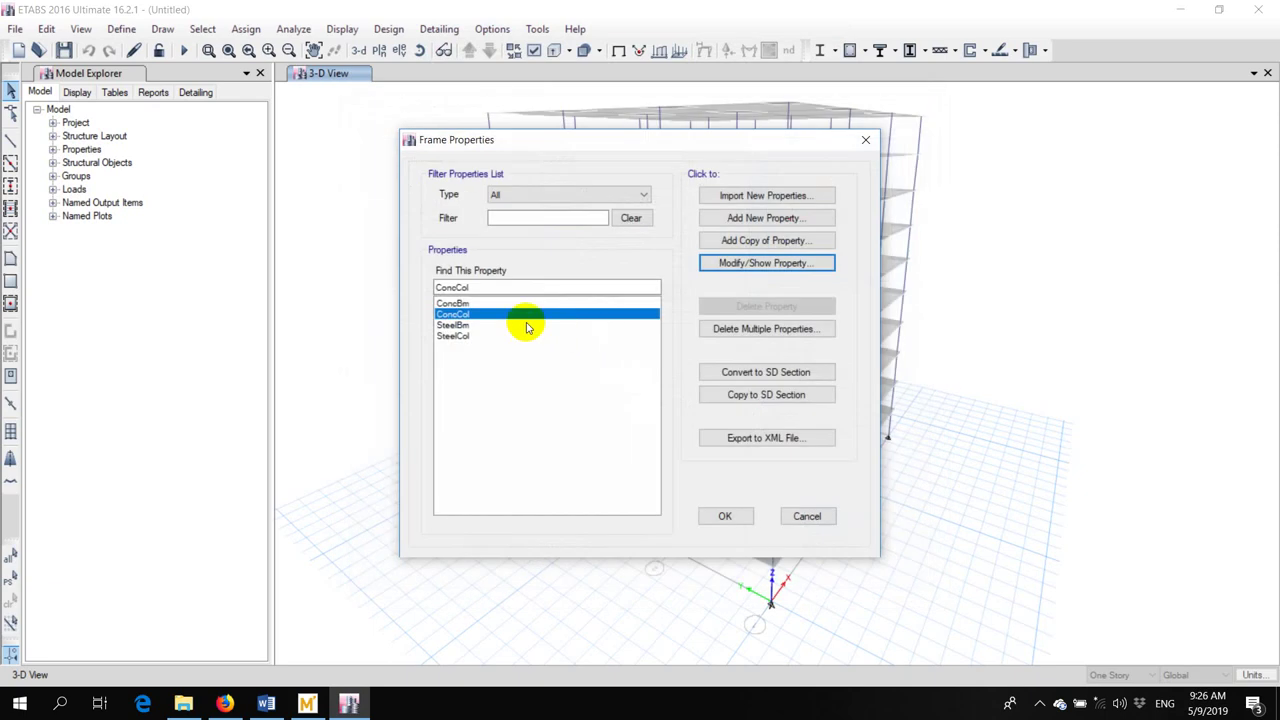
{"action": "left_click", "coordinate": [725, 515]}
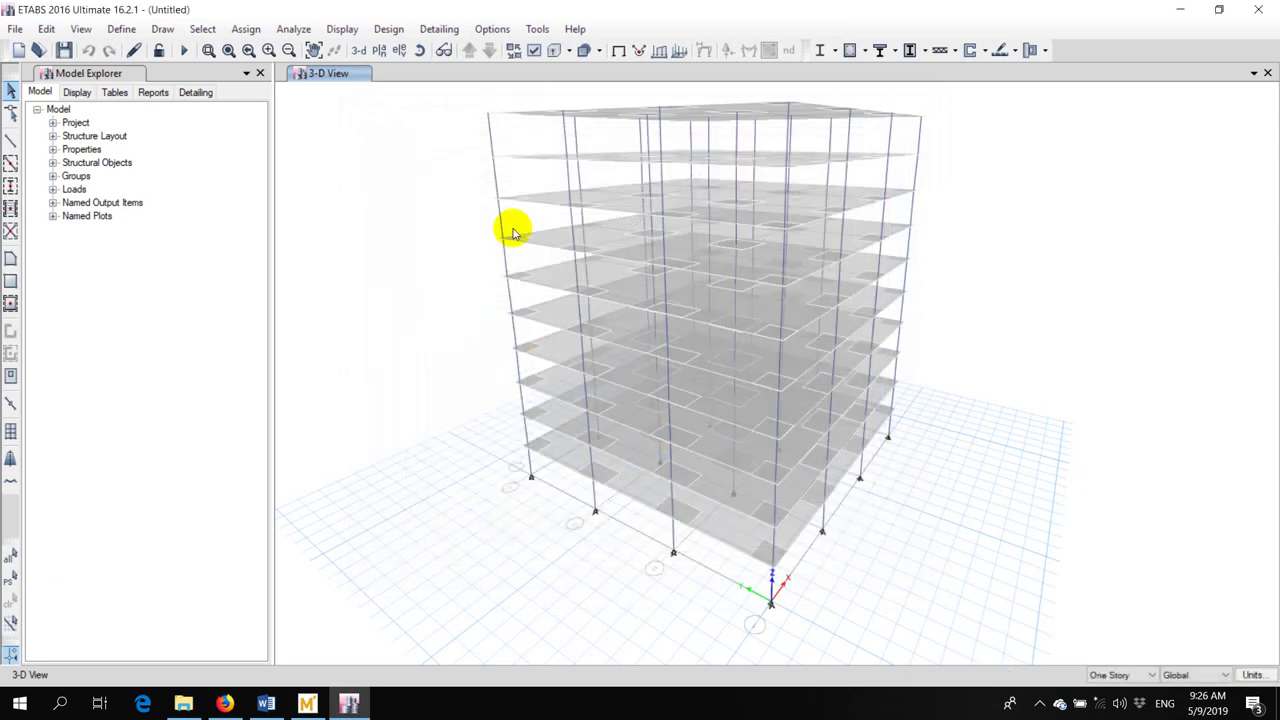
Check the section property assigned to the Story3 corner column, leaving its data unmodified
{"action": "scroll", "coordinate": [525, 415], "scroll_direction": "up", "scroll_amount": 3}
{"action": "left_click", "coordinate": [527, 357]}
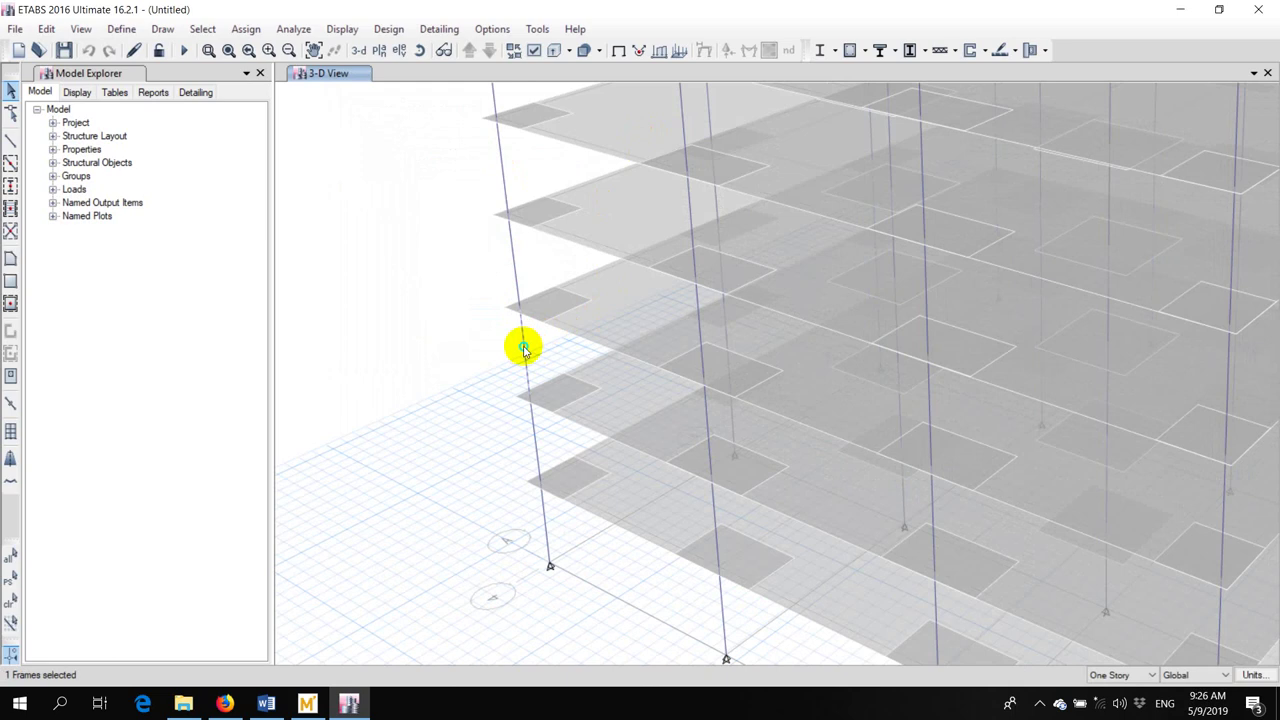
{"action": "right_click", "coordinate": [523, 349]}
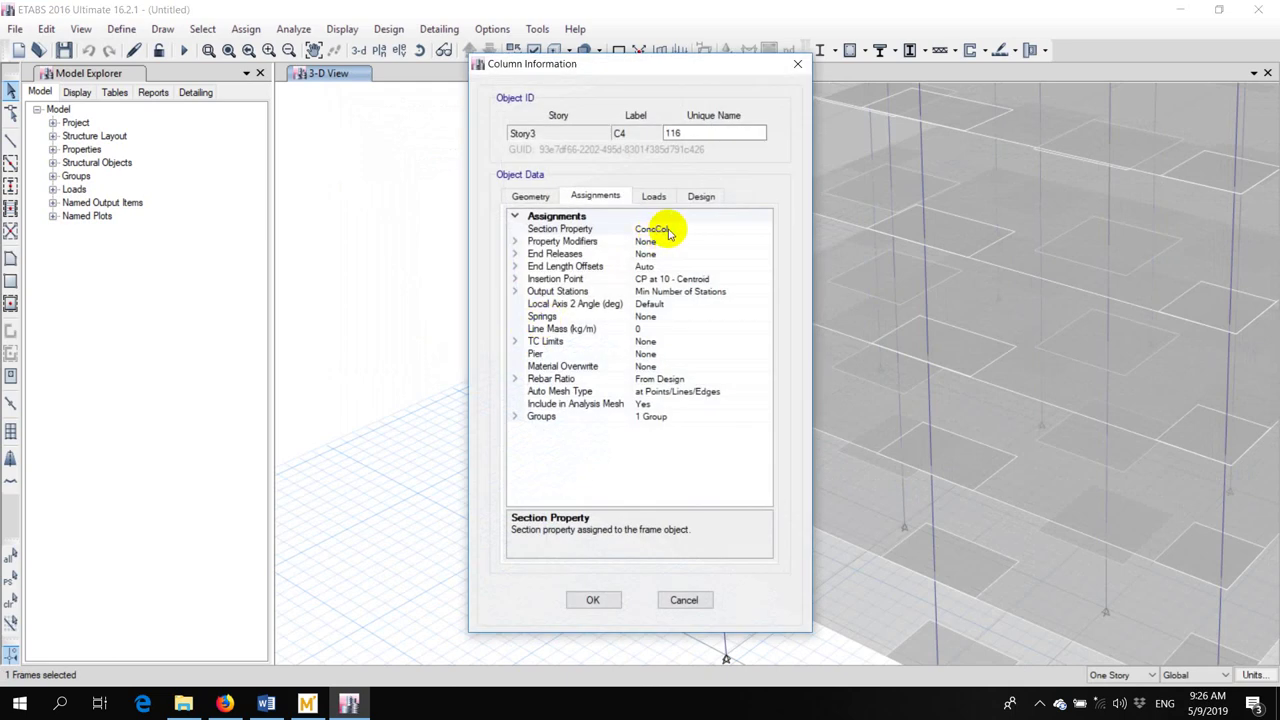
{"action": "left_click", "coordinate": [797, 63]}
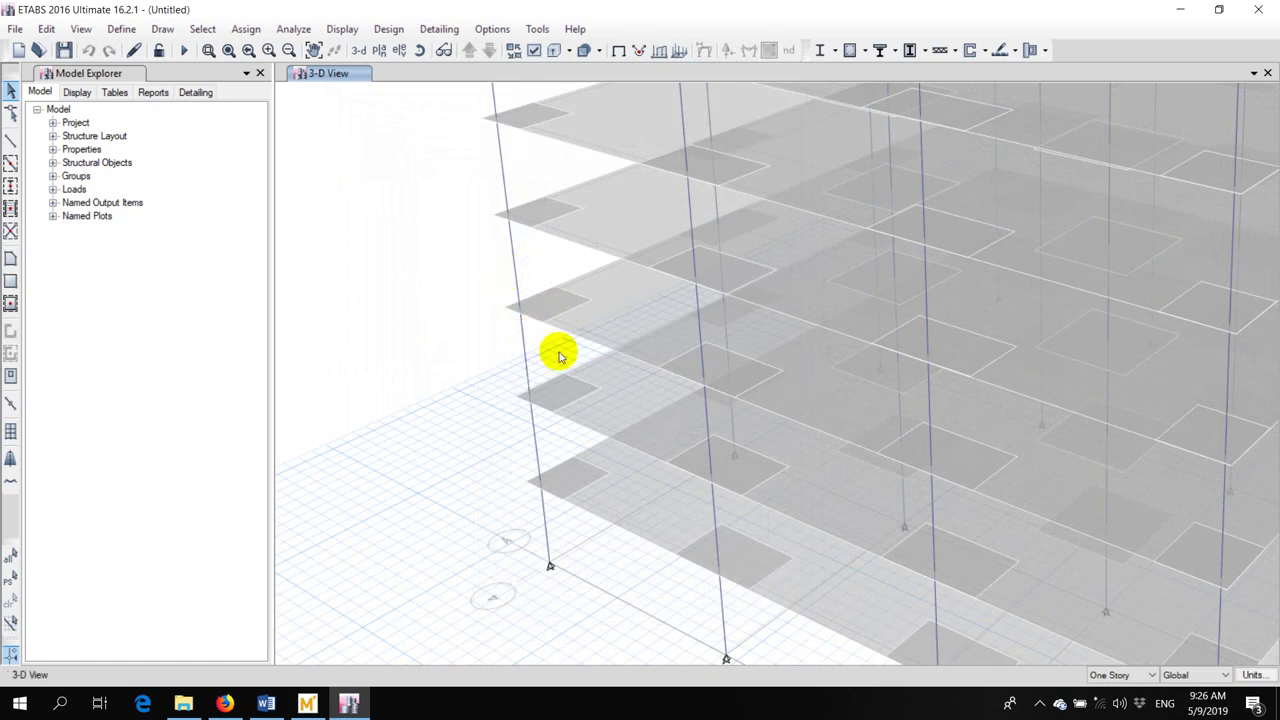
{"action": "key", "text": "F3"}
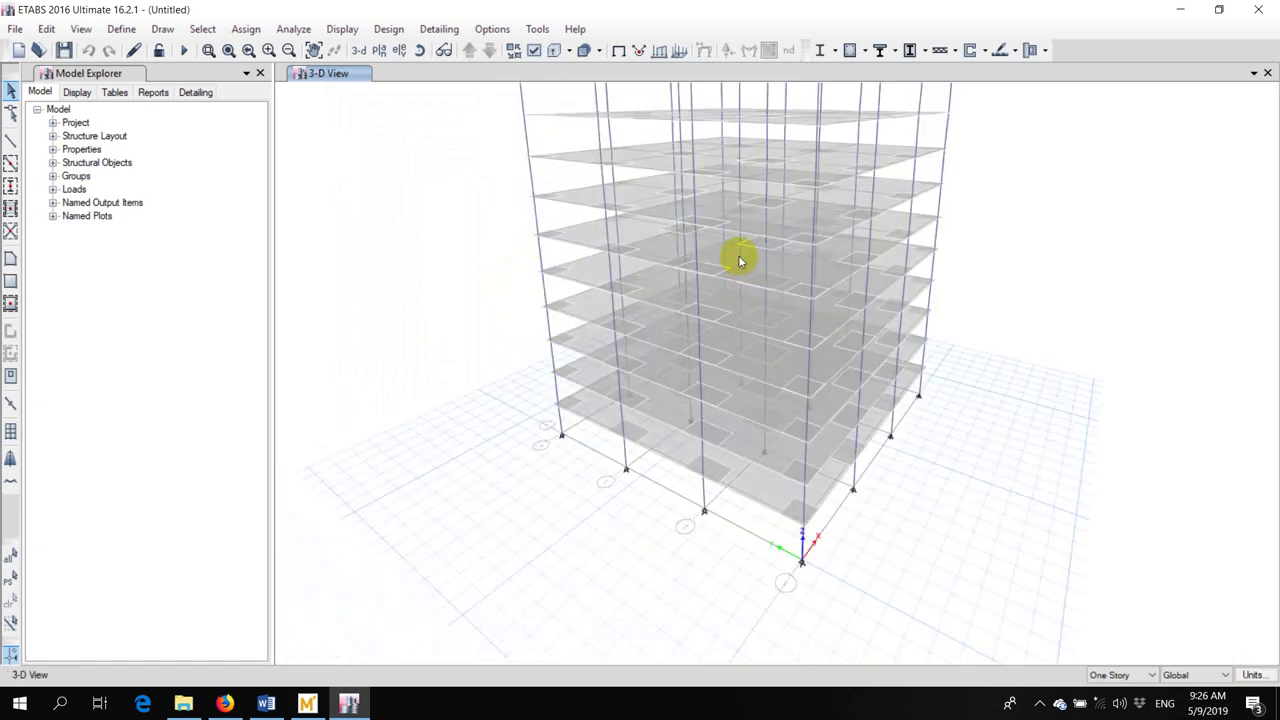
{"action": "middle_click_drag", "start_coordinate": [727, 260], "coordinate": [666, 209], "text": "shift"}
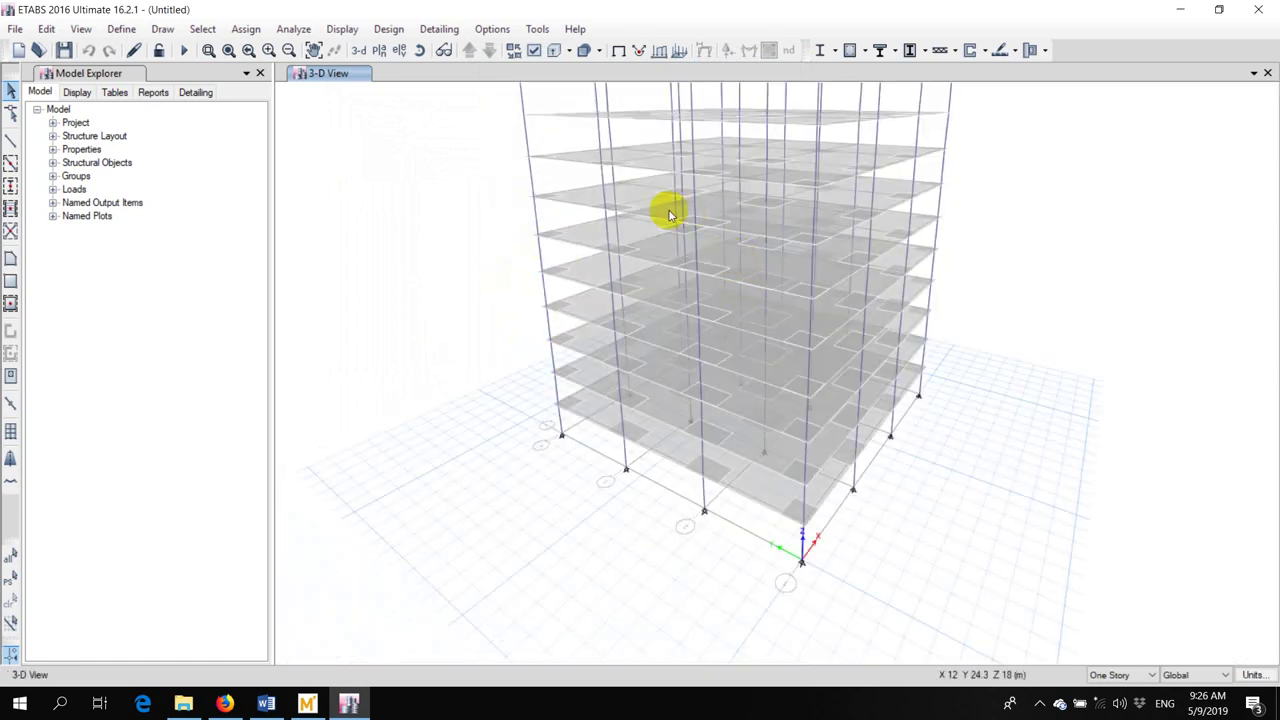
{"action": "scroll", "coordinate": [657, 277], "scroll_direction": "down", "scroll_amount": 3}
{"action": "scroll", "coordinate": [600, 312], "scroll_direction": "up", "scroll_amount": 3}
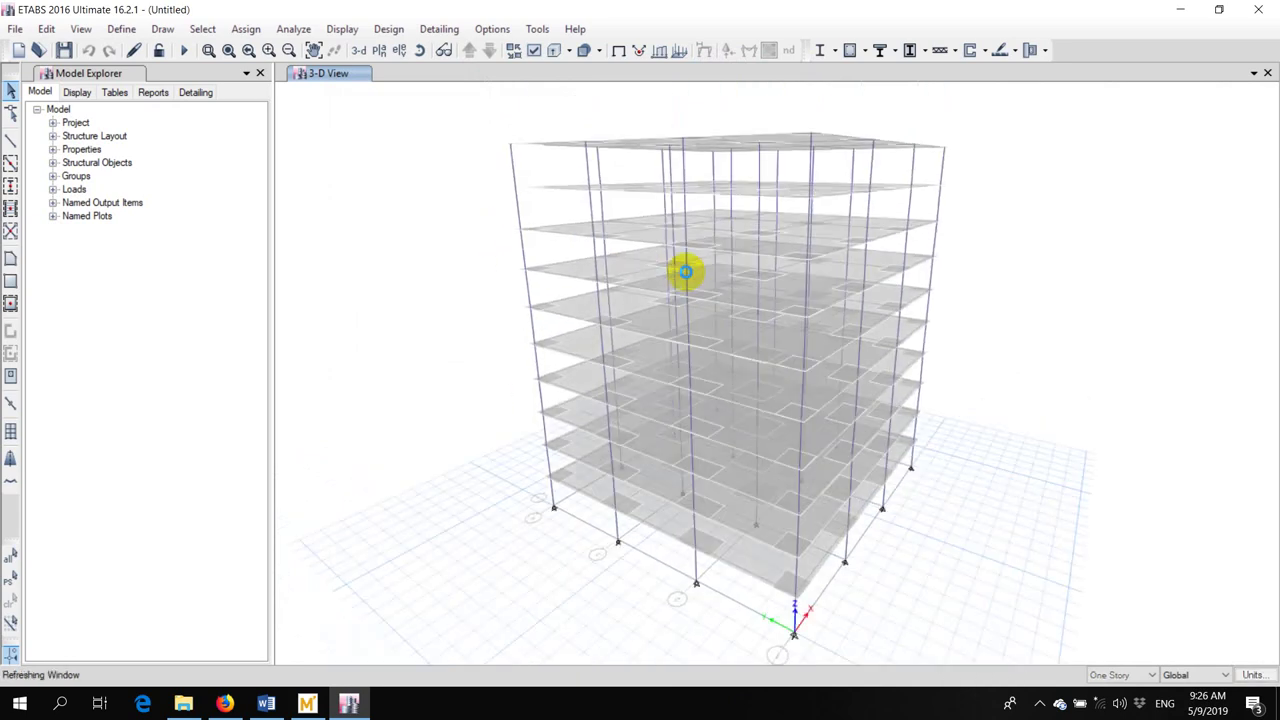
Add a load pattern named Wind of type Wind with the EUROCODE1 2005 auto lateral load
{"action": "left_click", "coordinate": [121, 28]}
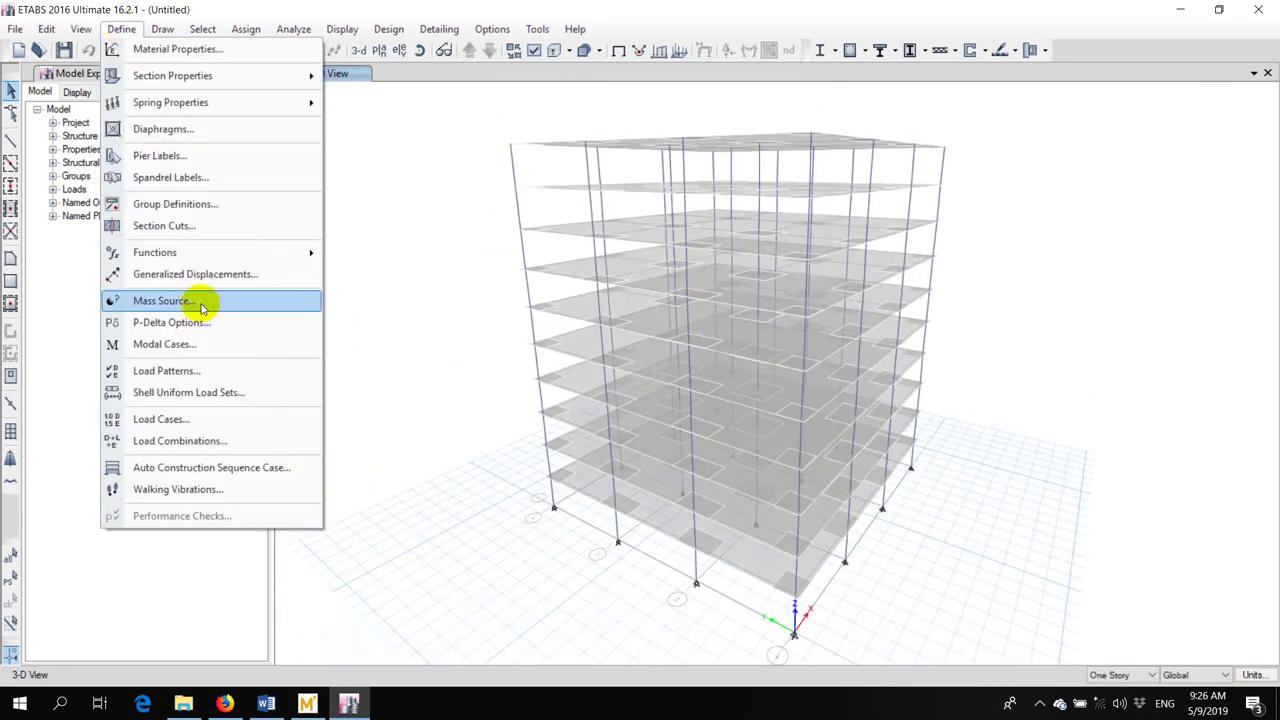
{"action": "left_click", "coordinate": [176, 370]}
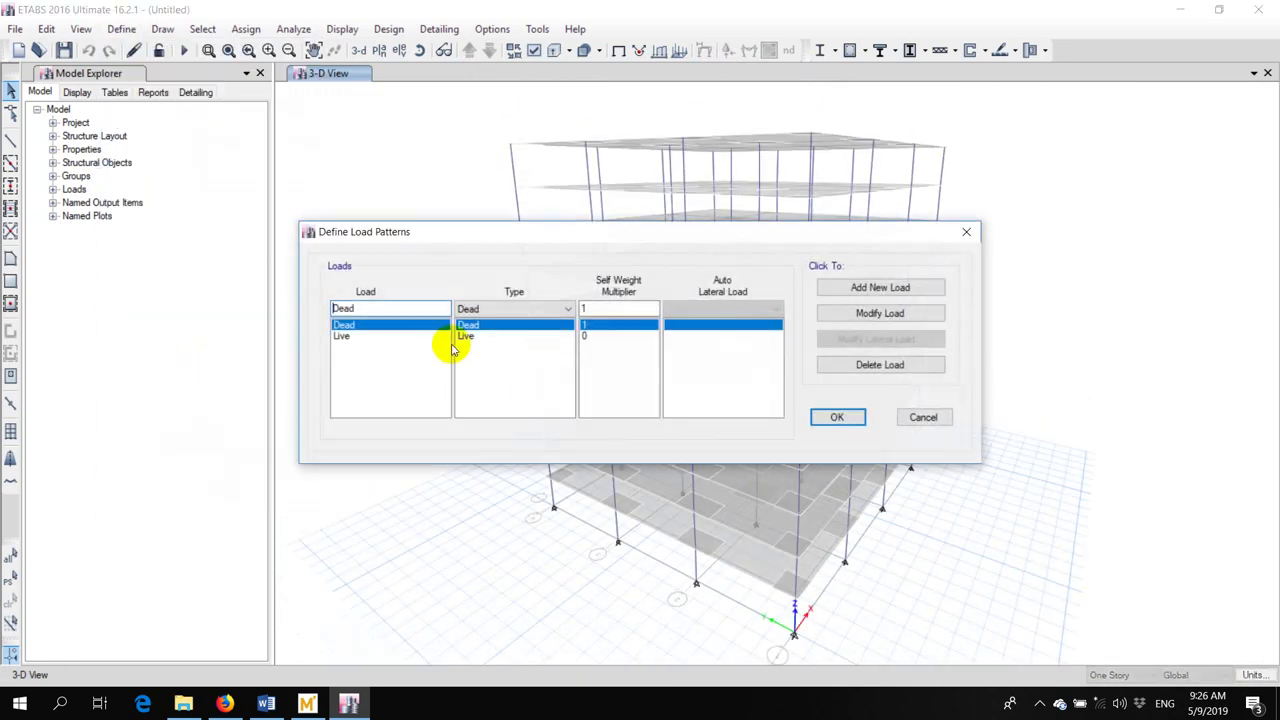
{"action": "left_click", "coordinate": [354, 340]}
{"action": "left_click", "coordinate": [376, 325]}
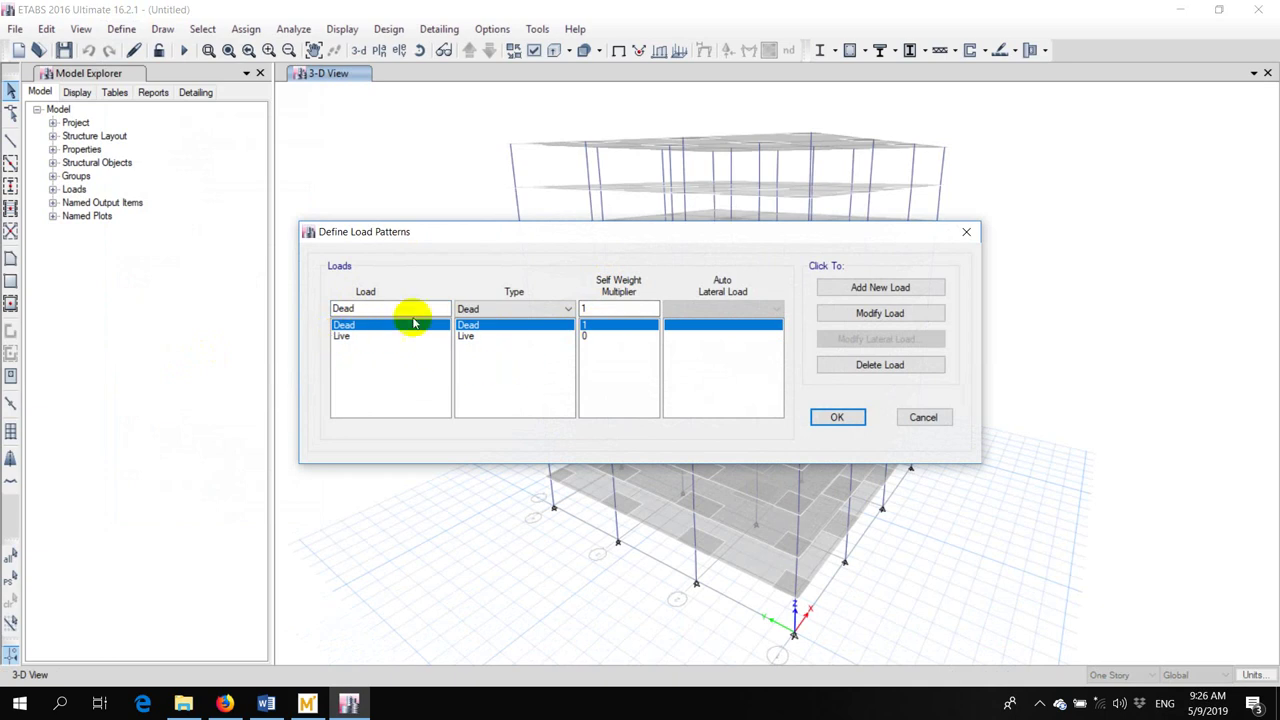
{"action": "left_click", "coordinate": [535, 311]}
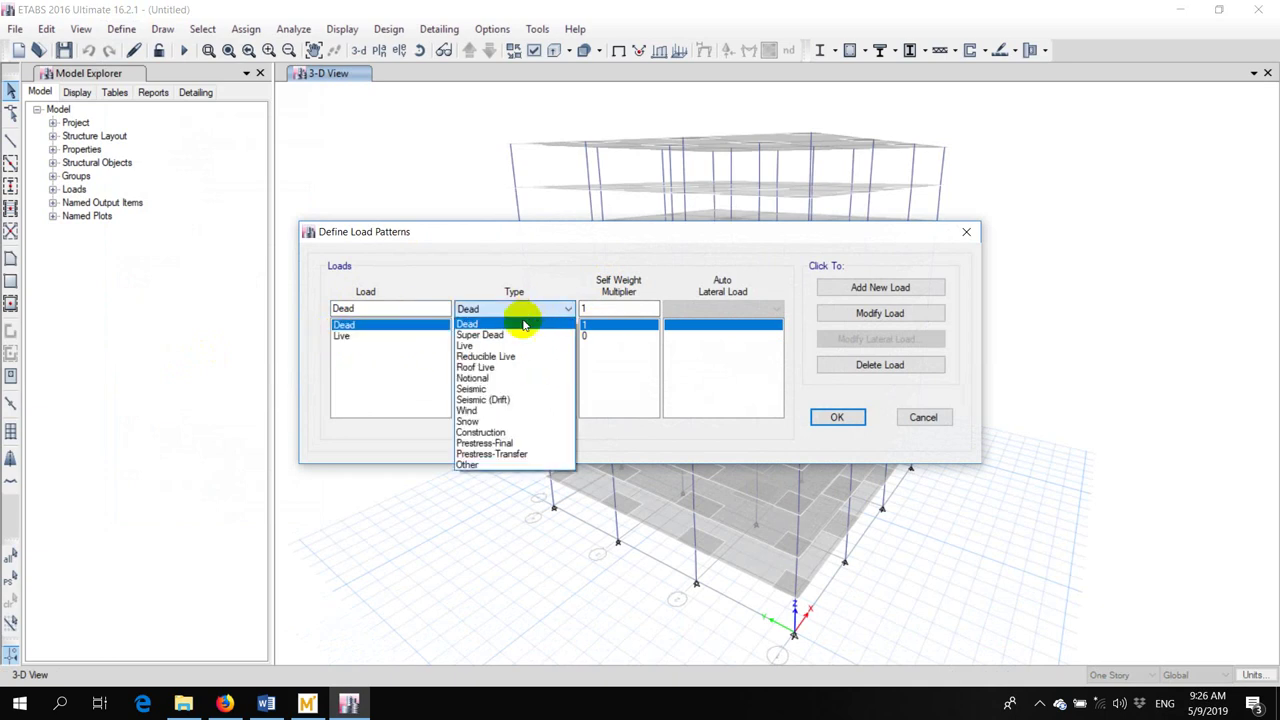
{"action": "left_click", "coordinate": [470, 408]}
{"action": "double_click", "coordinate": [354, 309]}
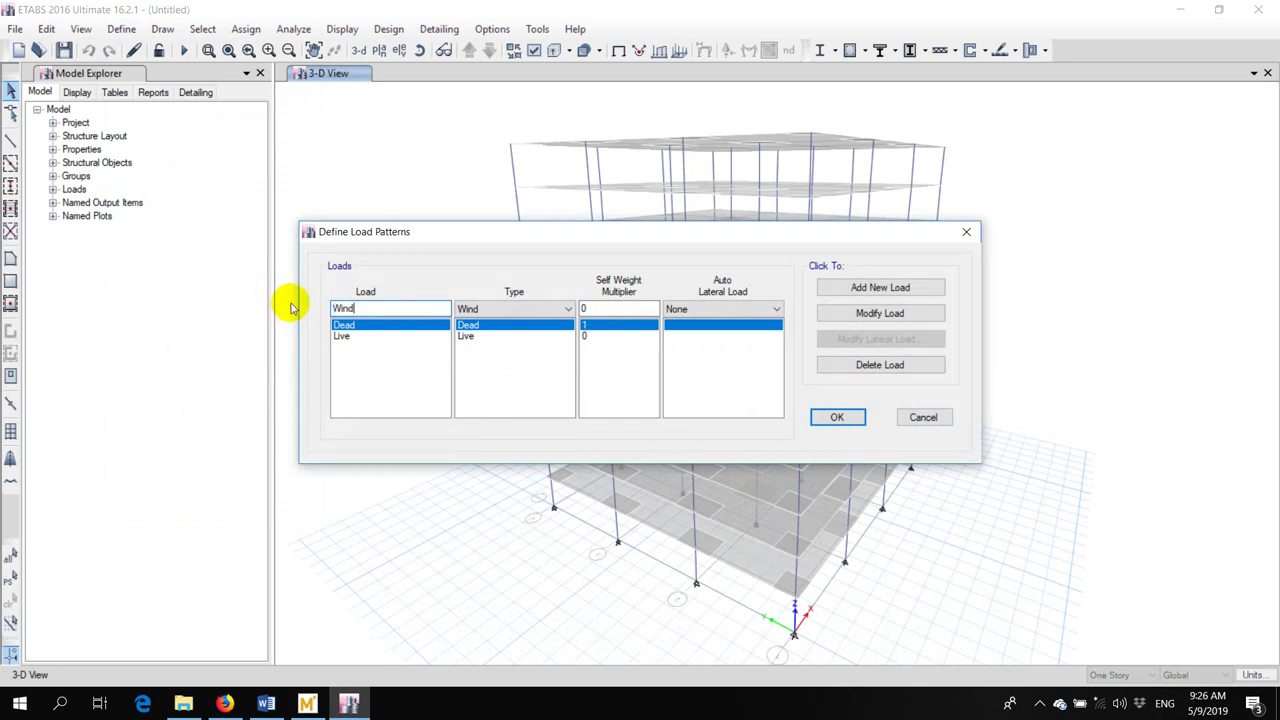
{"action": "left_click", "coordinate": [700, 310]}
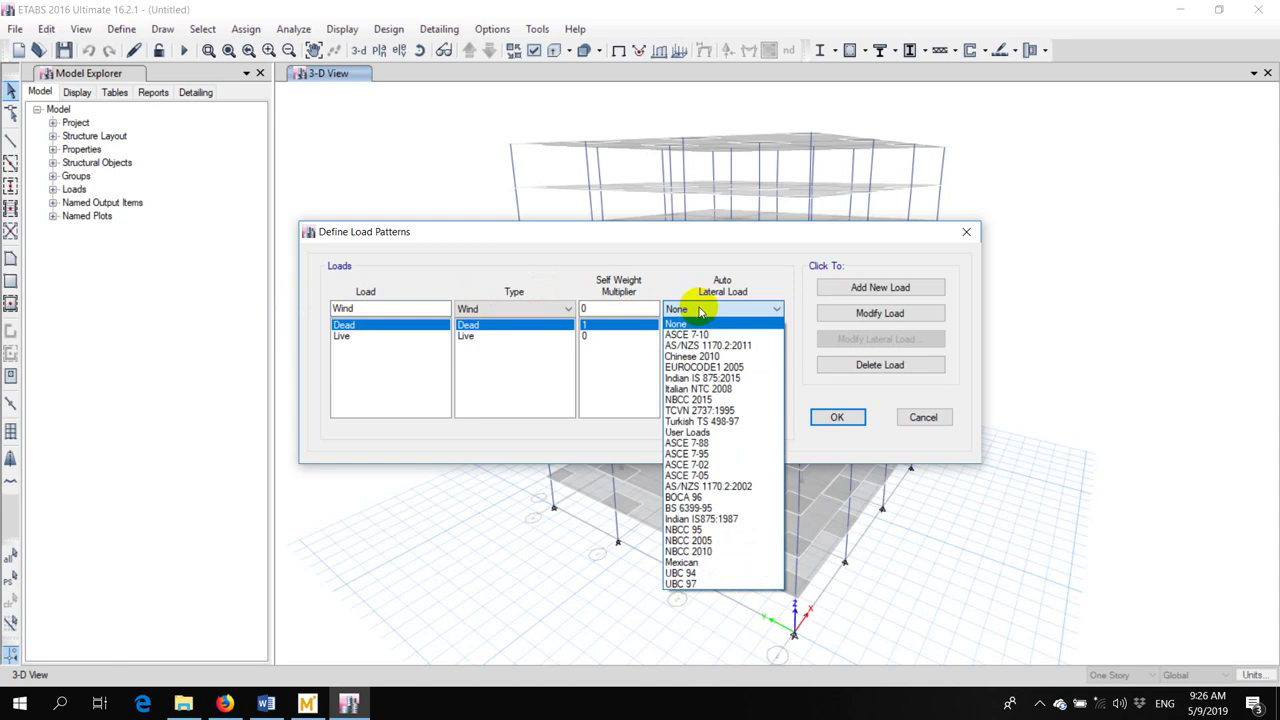
{"action": "left_click", "coordinate": [741, 370]}
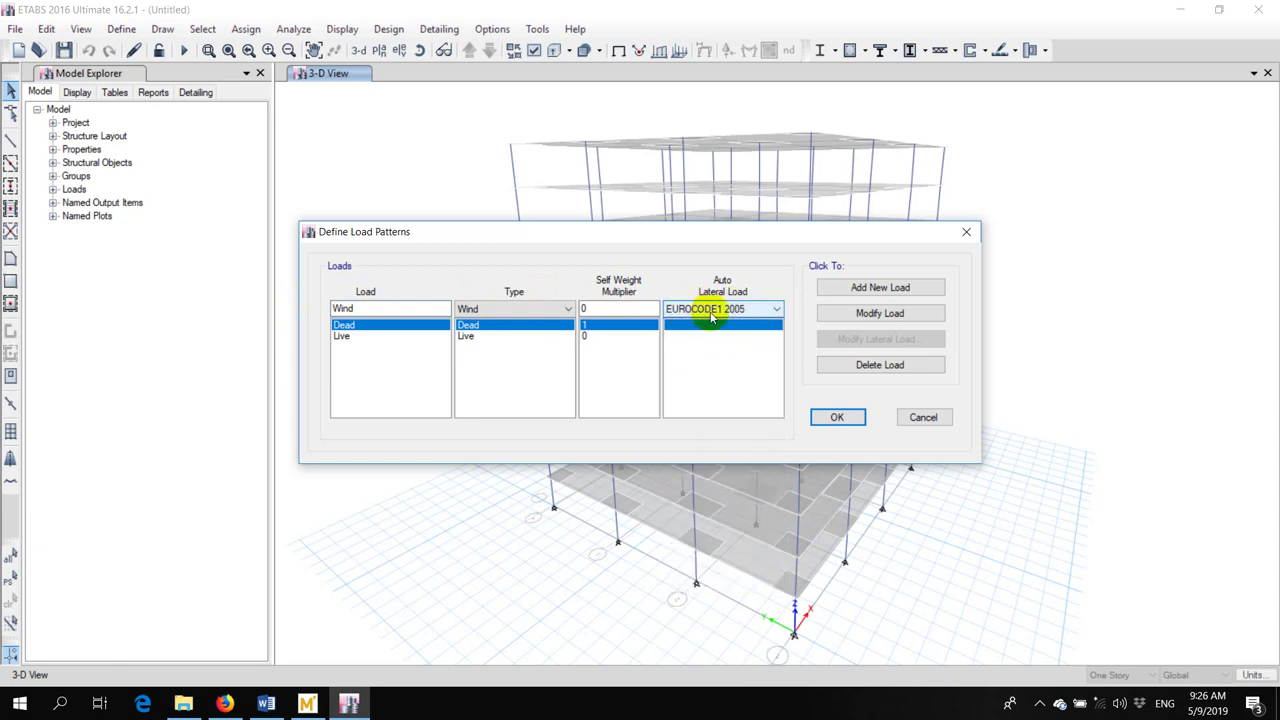
{"action": "left_click", "coordinate": [858, 289]}
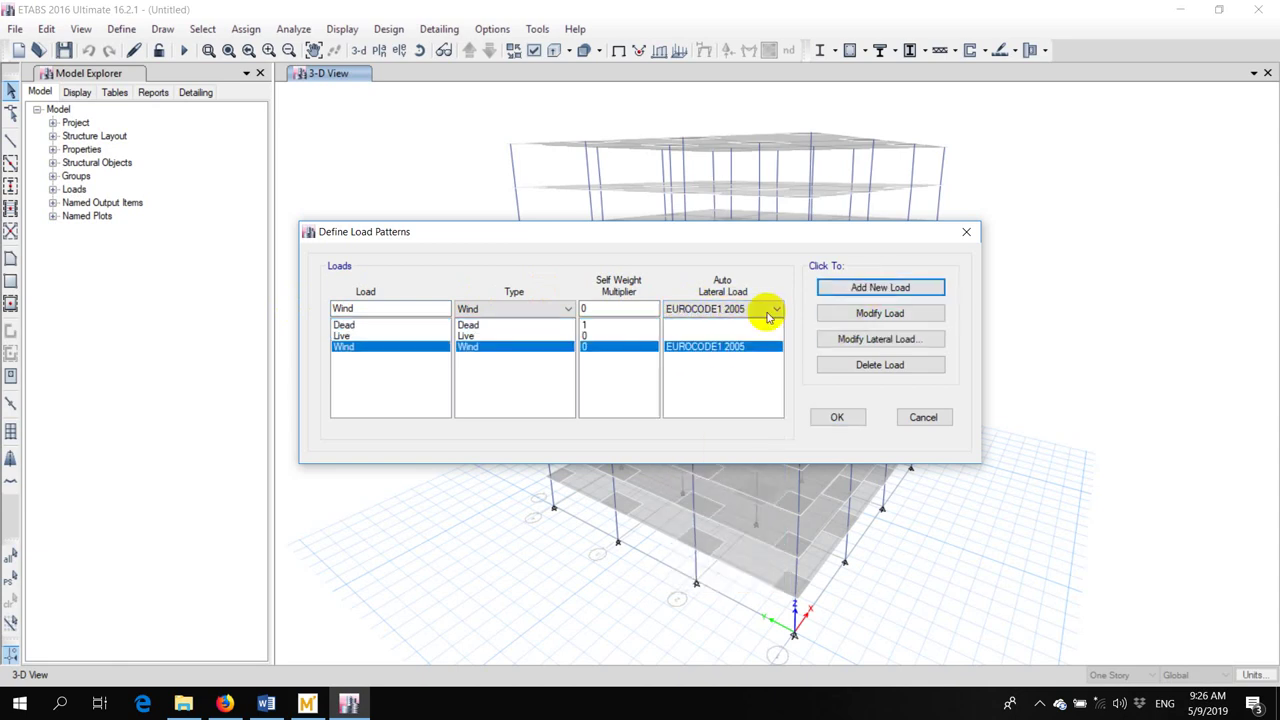
Set the wind velocity of the Wind pattern to 26 m/s, keep terrain category II, and accept the load patterns
{"action": "left_click", "coordinate": [848, 341]}
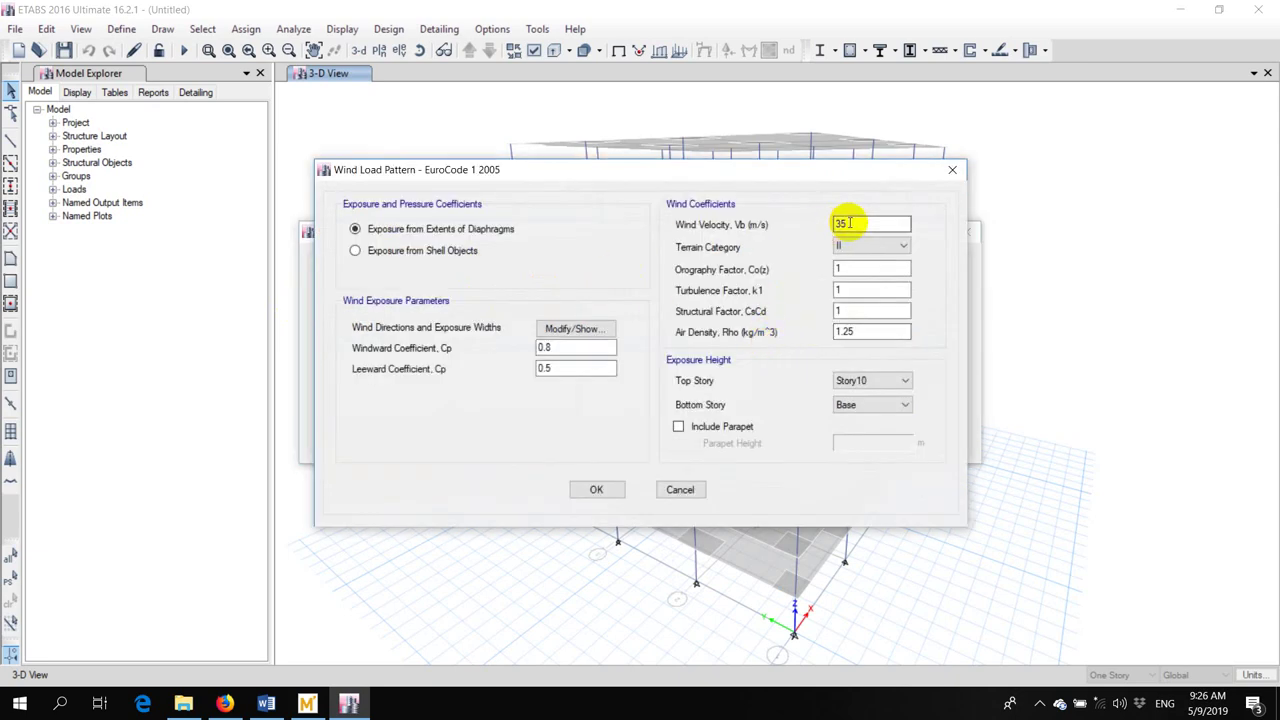
{"action": "left_click_drag", "start_coordinate": [848, 223], "coordinate": [795, 223]}
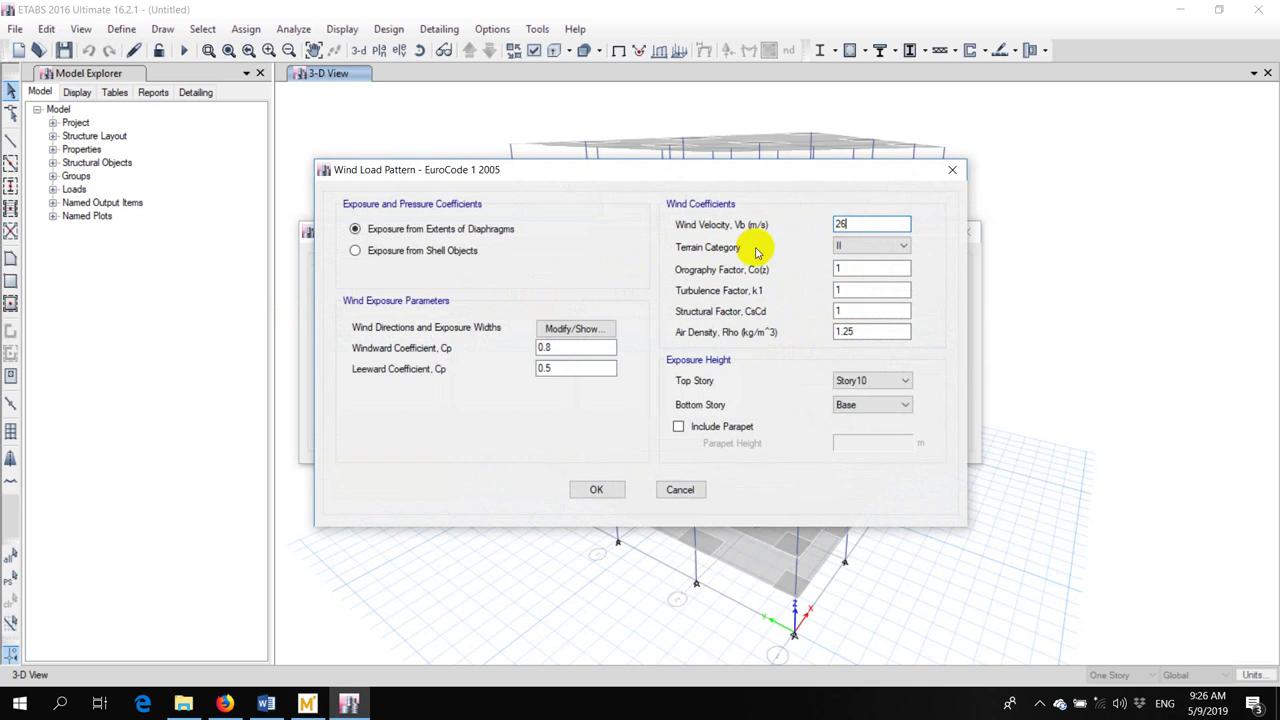
{"action": "left_click", "coordinate": [850, 246]}
{"action": "left_click", "coordinate": [862, 248]}
{"action": "left_click", "coordinate": [846, 268]}
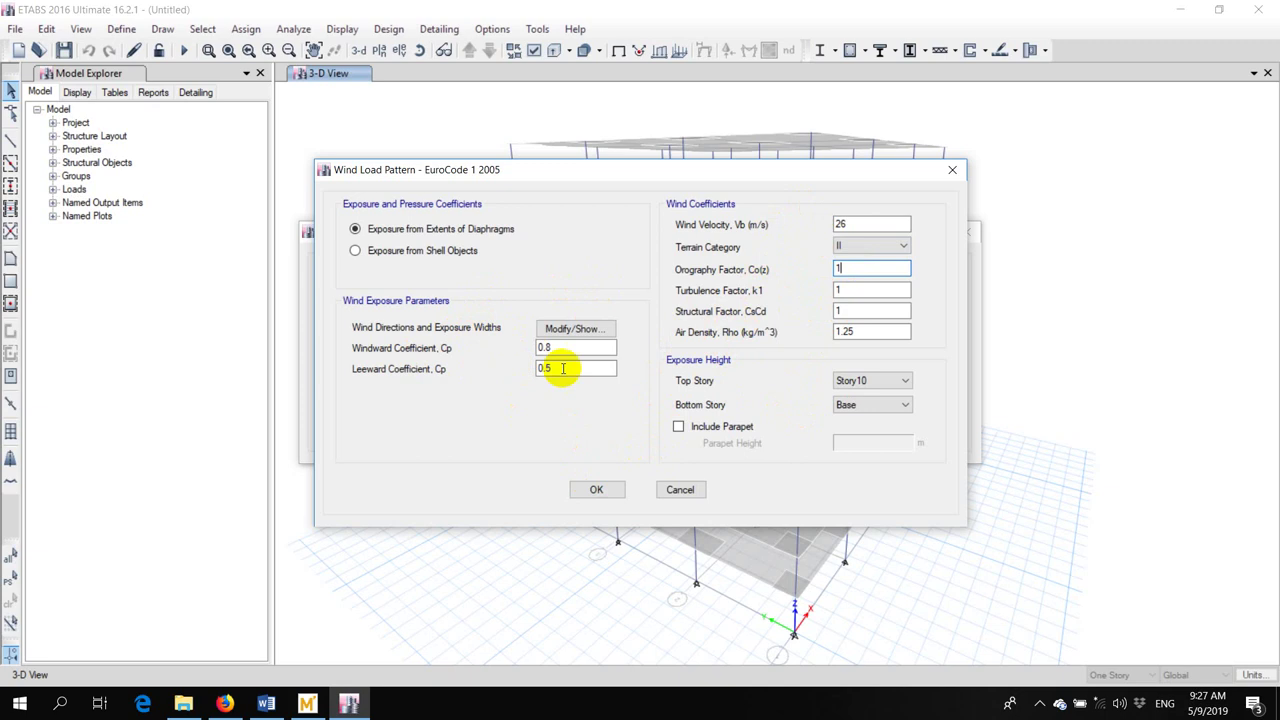
{"action": "left_click", "coordinate": [594, 489]}
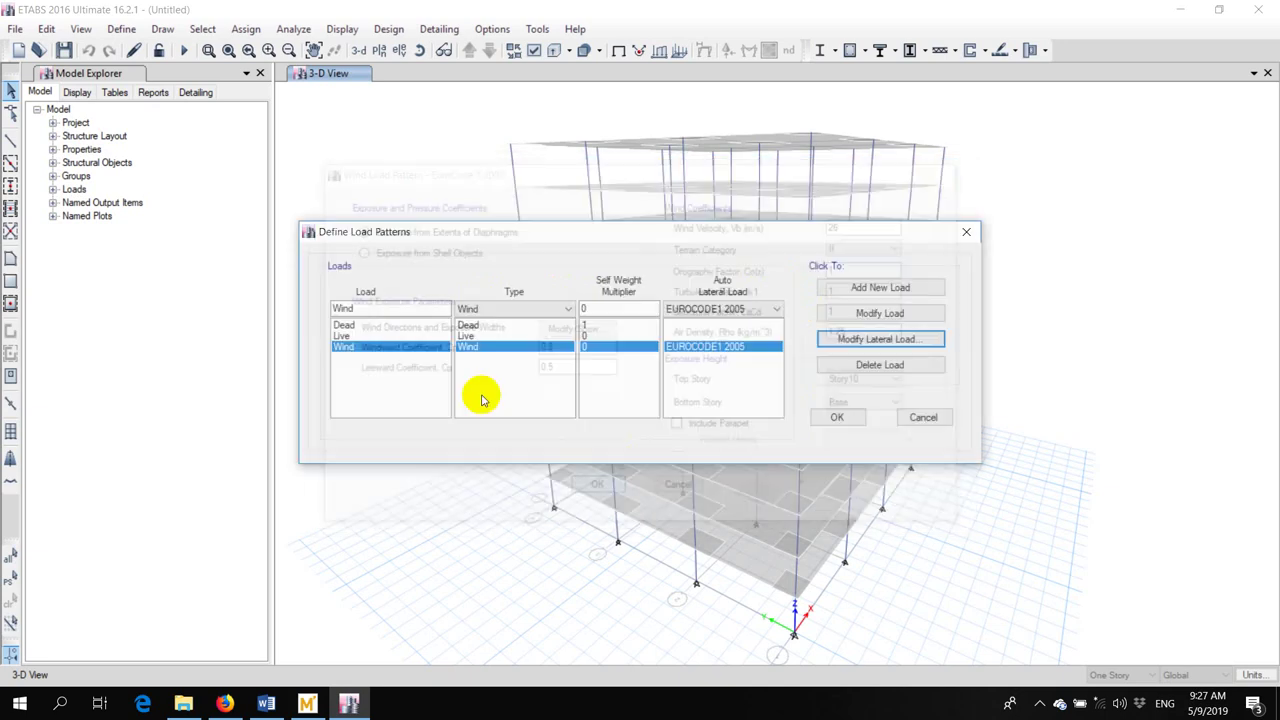
{"action": "left_click", "coordinate": [836, 418]}
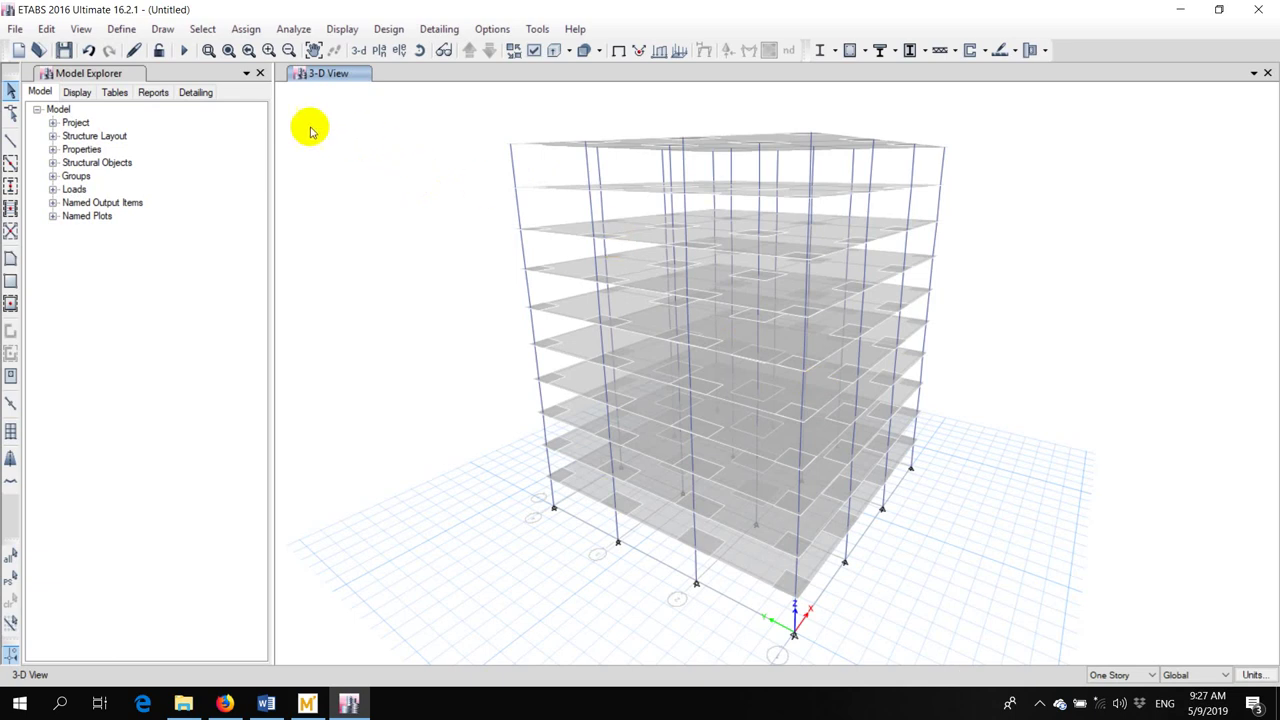
Run the analysis, saving the model as test_col in the Temp folder on the C: drive
{"action": "left_click", "coordinate": [183, 50]}
{"action": "scroll", "coordinate": [286, 220], "scroll_direction": "down", "scroll_amount": 2}
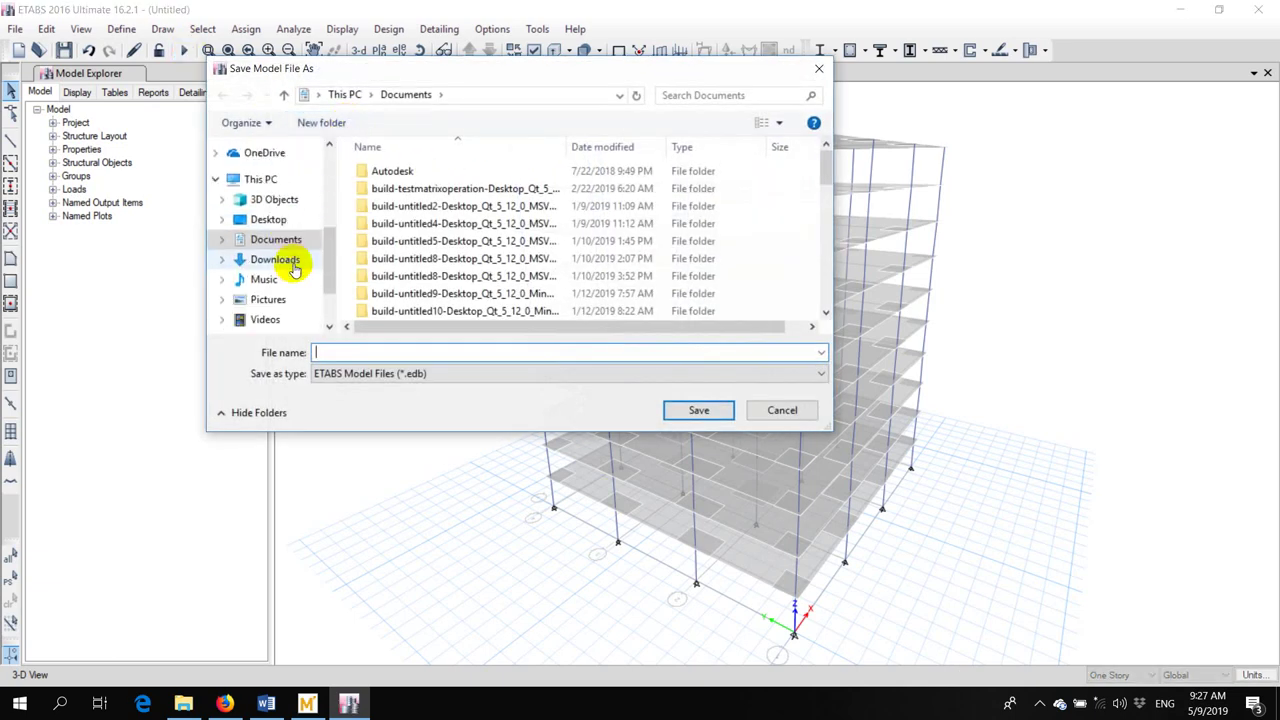
{"action": "scroll", "coordinate": [275, 260], "scroll_direction": "down", "scroll_amount": 2}
{"action": "left_click", "coordinate": [300, 266]}
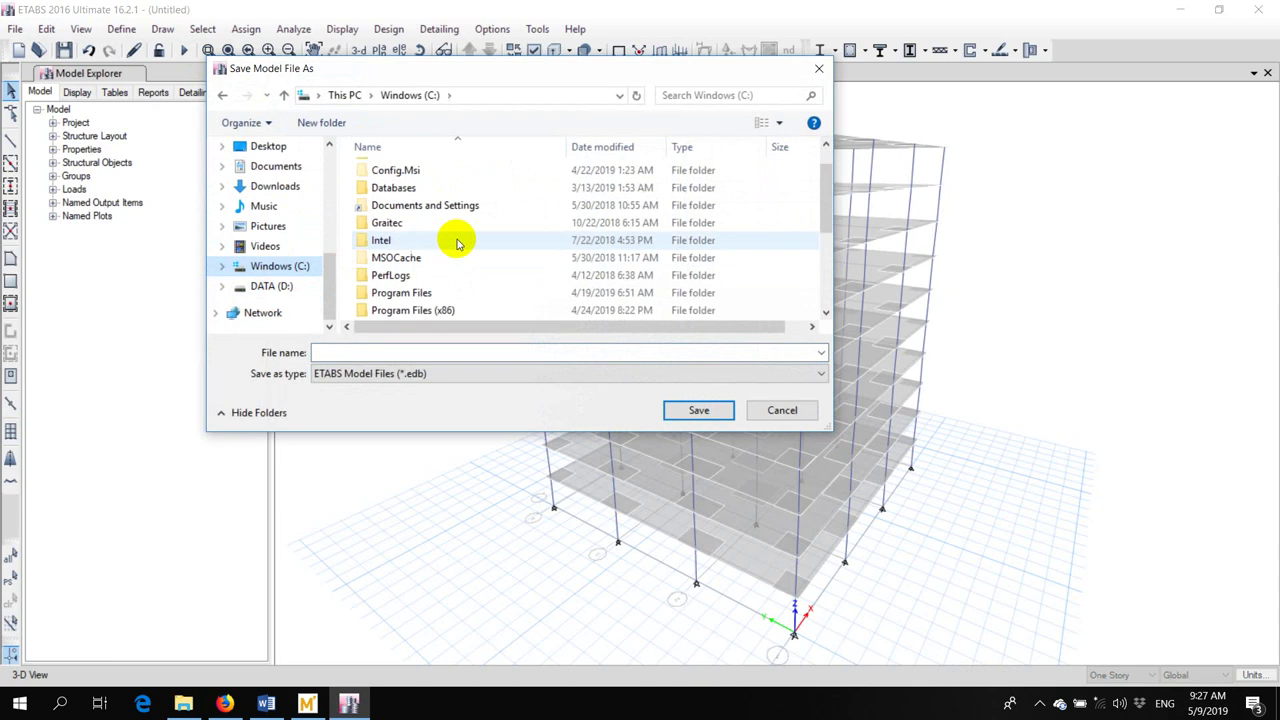
{"action": "scroll", "coordinate": [457, 240], "scroll_direction": "down", "scroll_amount": 3}
{"action": "left_click", "coordinate": [388, 258]}
{"action": "double_click", "coordinate": [388, 258]}
{"action": "scroll", "coordinate": [450, 262], "scroll_direction": "down", "scroll_amount": 5}
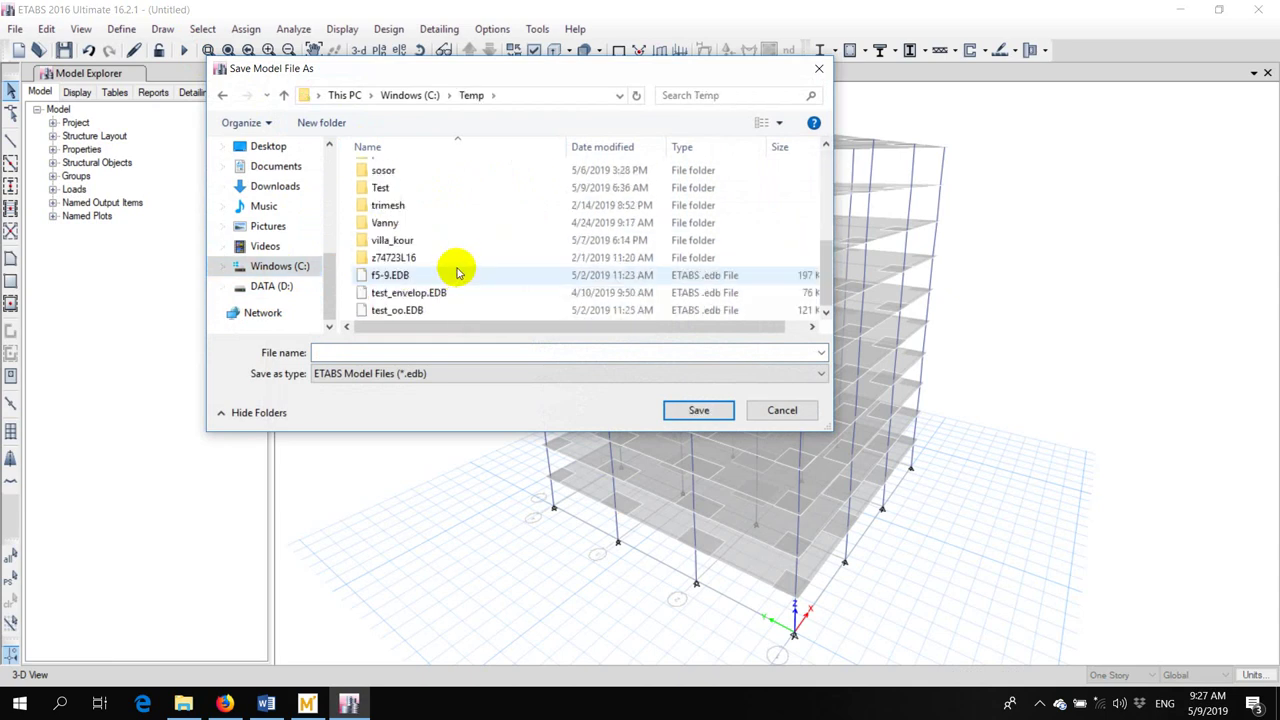
{"action": "left_click", "coordinate": [383, 350]}
{"action": "type", "text": "tes"}
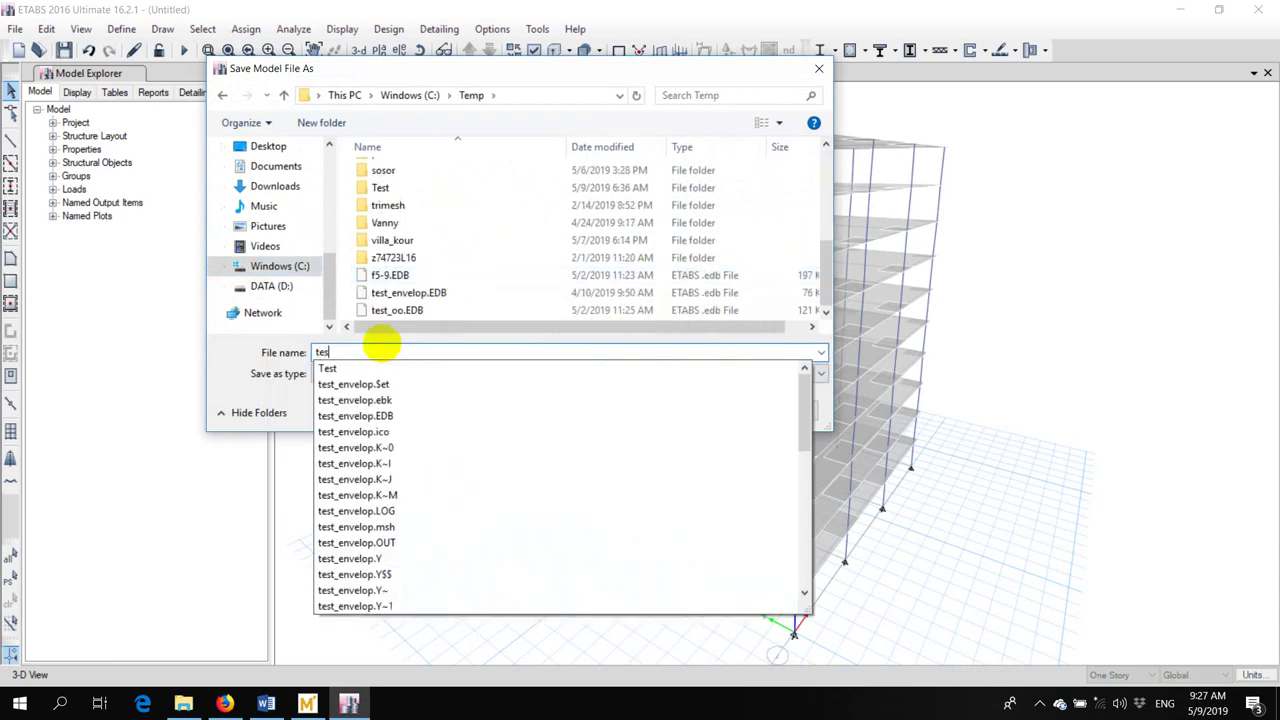
{"action": "type", "text": "t_col"}
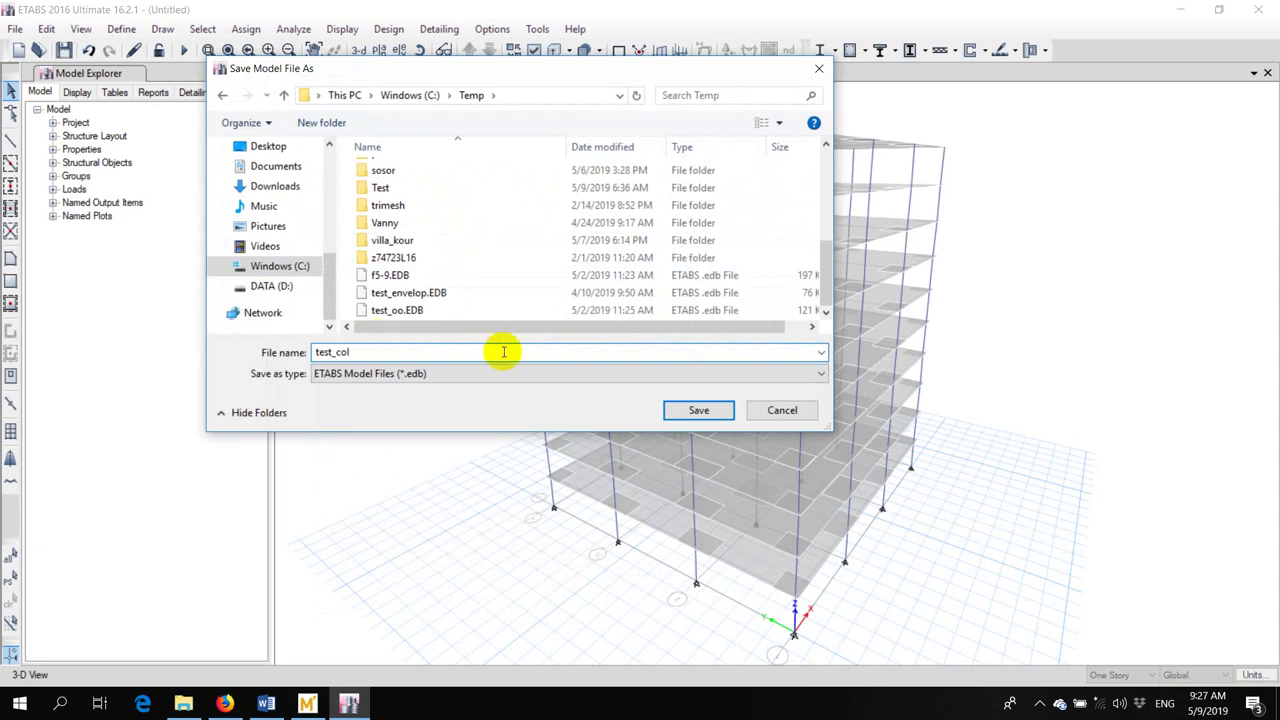
{"action": "left_click", "coordinate": [698, 410]}
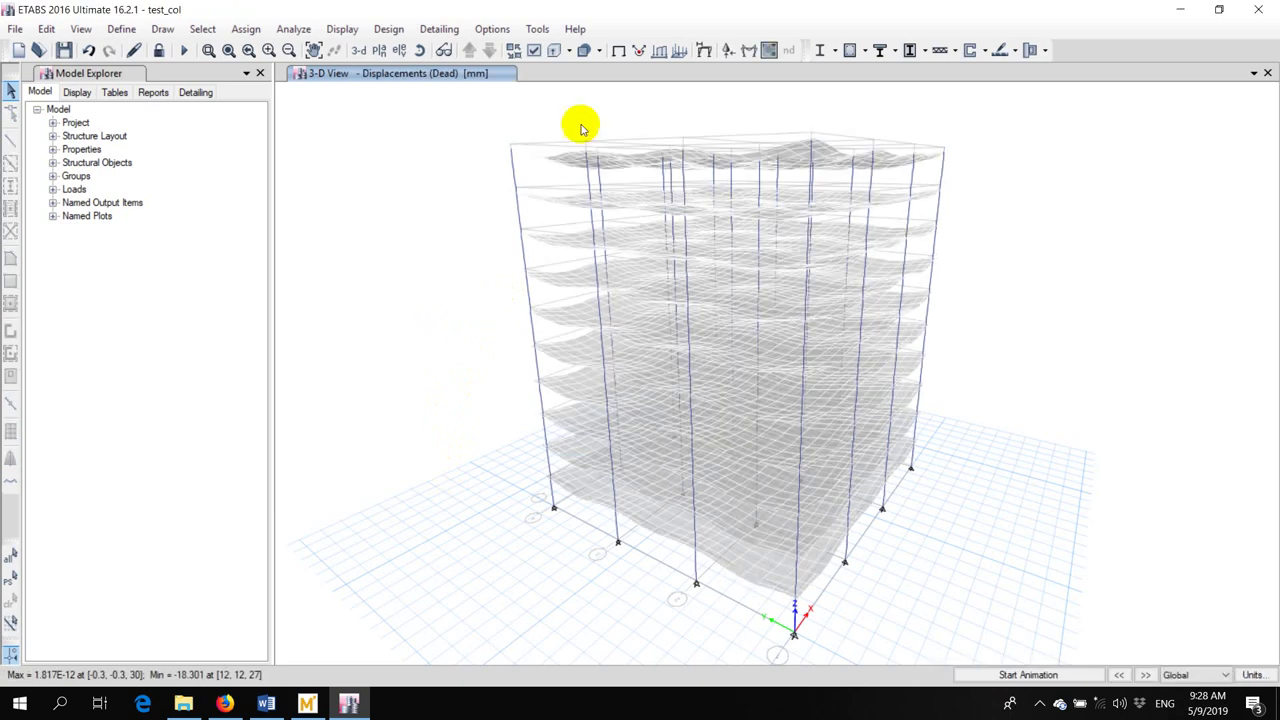
Restore the undeformed shape in the 3-D view and select an interior column between the first and second floor slabs
{"action": "left_click", "coordinate": [424, 50]}
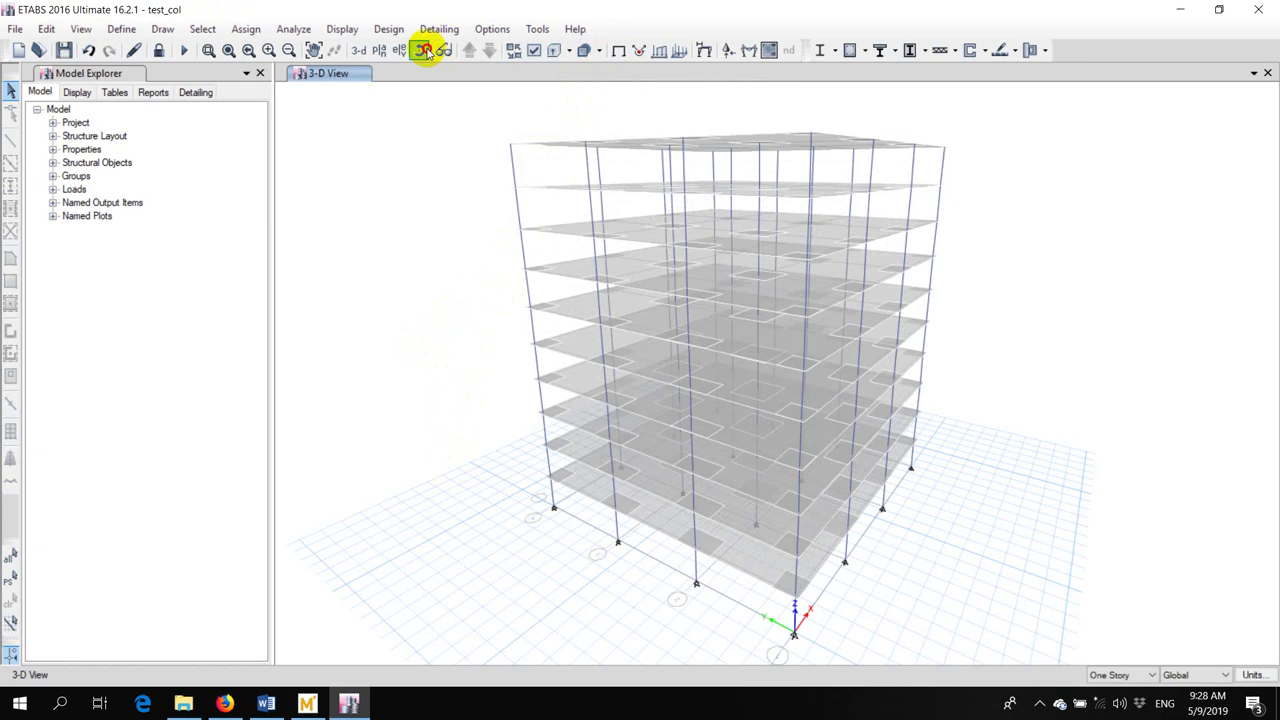
{"action": "left_click_drag", "start_coordinate": [780, 460], "coordinate": [751, 486]}
{"action": "scroll", "coordinate": [780, 437], "scroll_direction": "up", "scroll_amount": 5}
{"action": "left_click", "coordinate": [780, 437]}
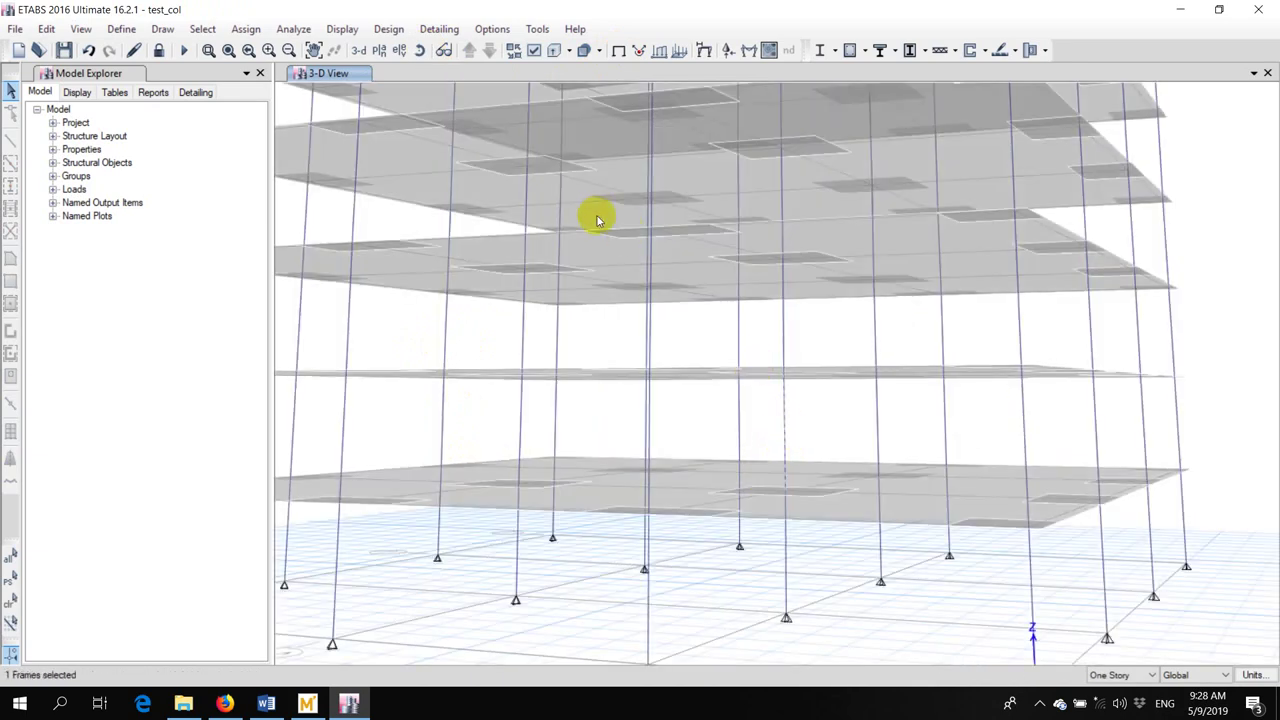
Review the Eurocode 2-2004 concrete frame design preferences and the available country annexes, keeping CEN Default, and accept them
{"action": "left_click", "coordinate": [390, 28]}
{"action": "mouse_move", "coordinate": [420, 73]}
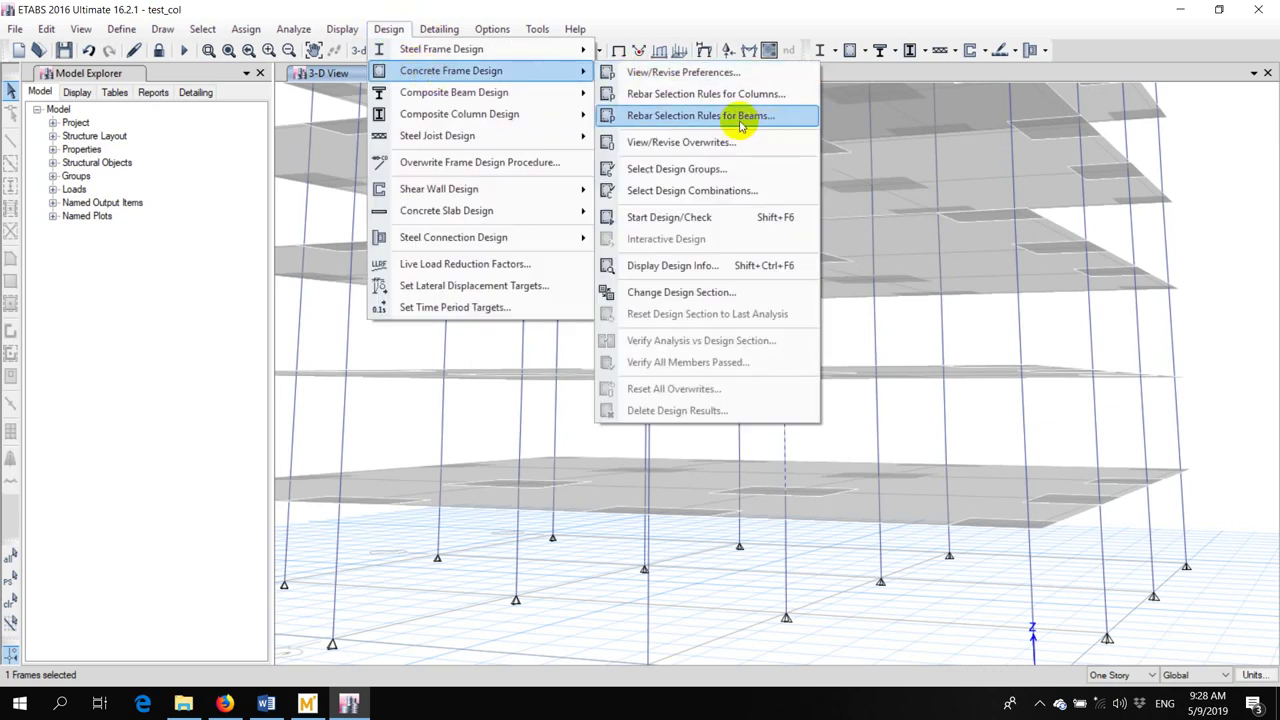
{"action": "left_click", "coordinate": [694, 76]}
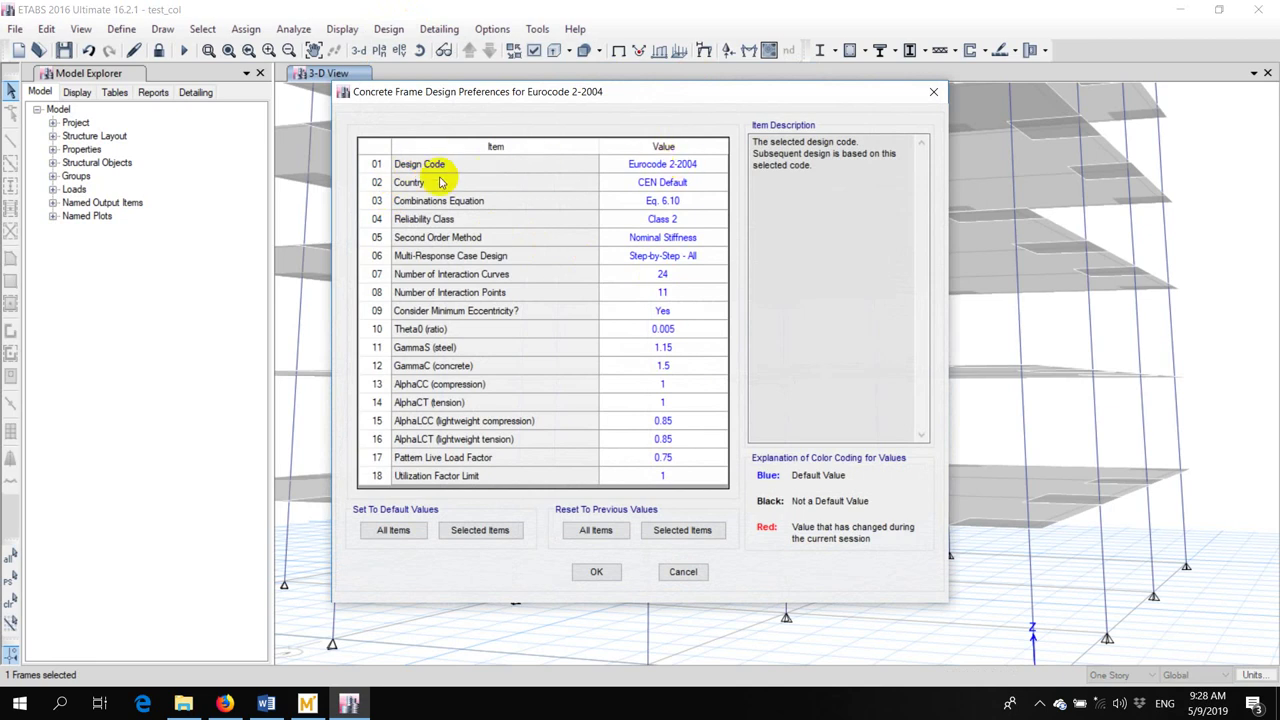
{"action": "left_click", "coordinate": [688, 187]}
{"action": "left_click", "coordinate": [690, 186]}
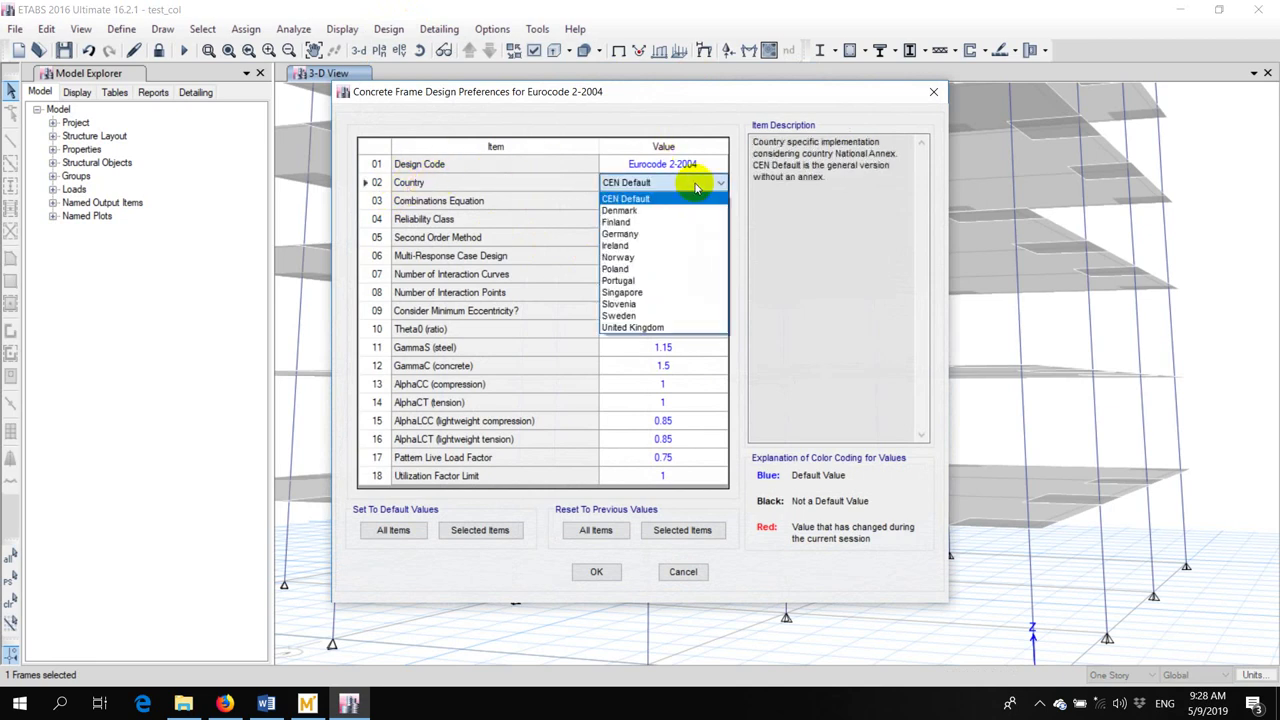
{"action": "left_click", "coordinate": [695, 187]}
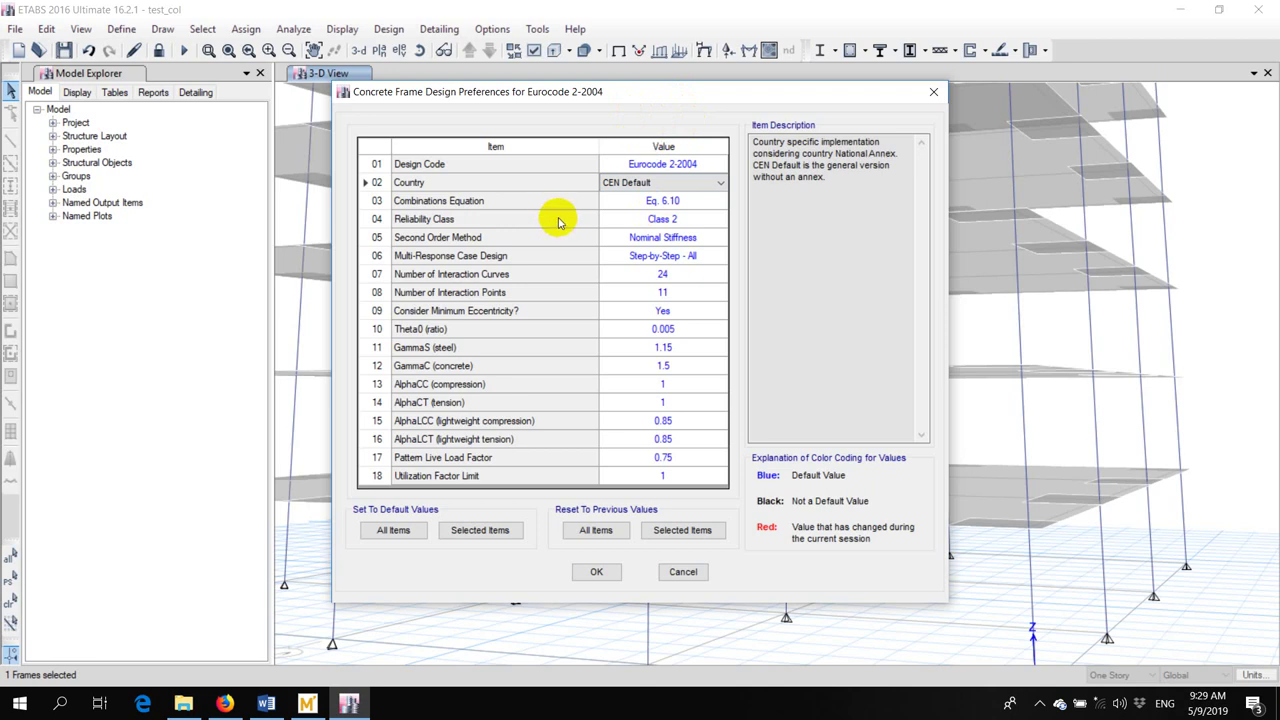
{"action": "left_click", "coordinate": [742, 268]}
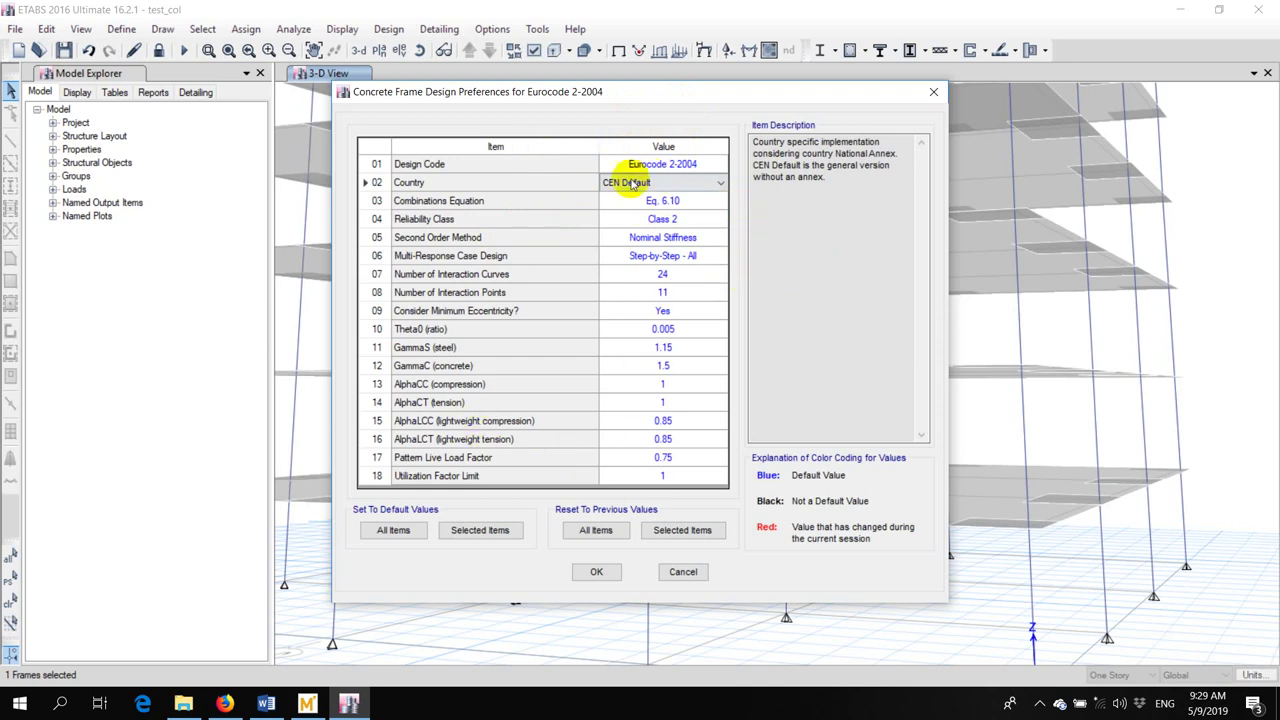
{"action": "left_click", "coordinate": [605, 572]}
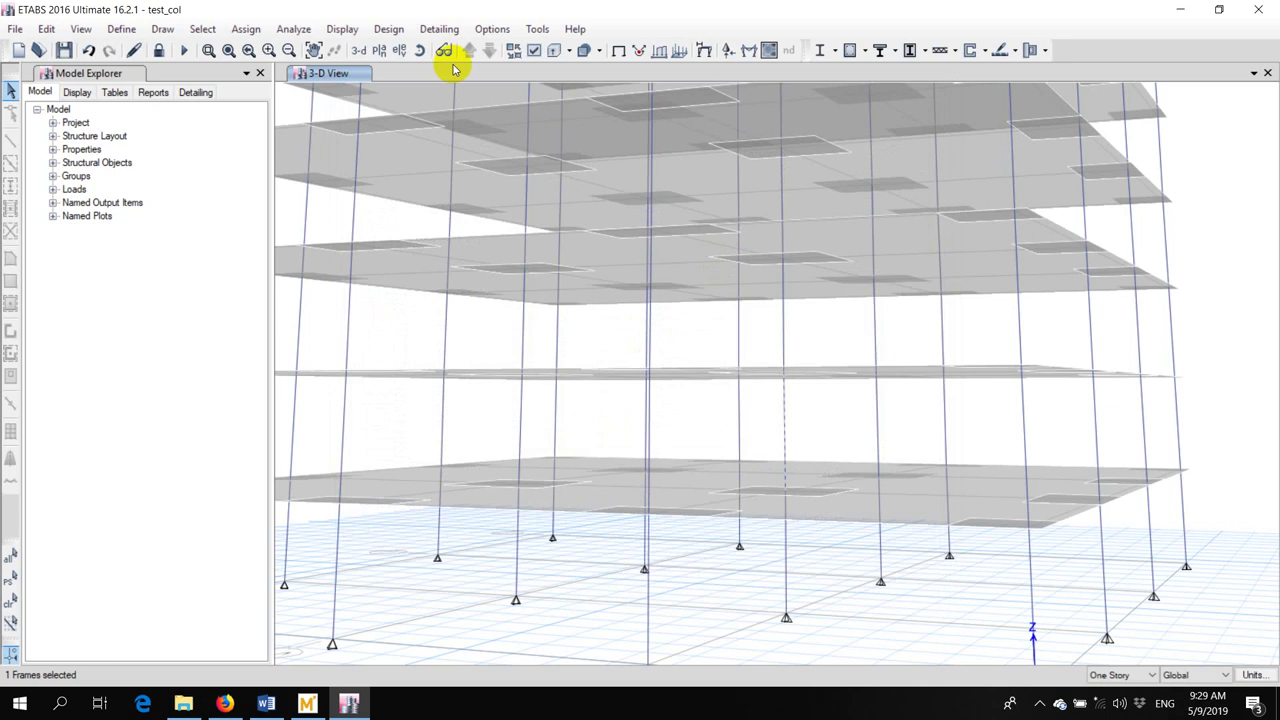
Open the concrete frame design overwrites for the selected column and check the Effective Length Factor (Beta Major) description
{"action": "left_click", "coordinate": [388, 28]}
{"action": "mouse_move", "coordinate": [423, 71]}
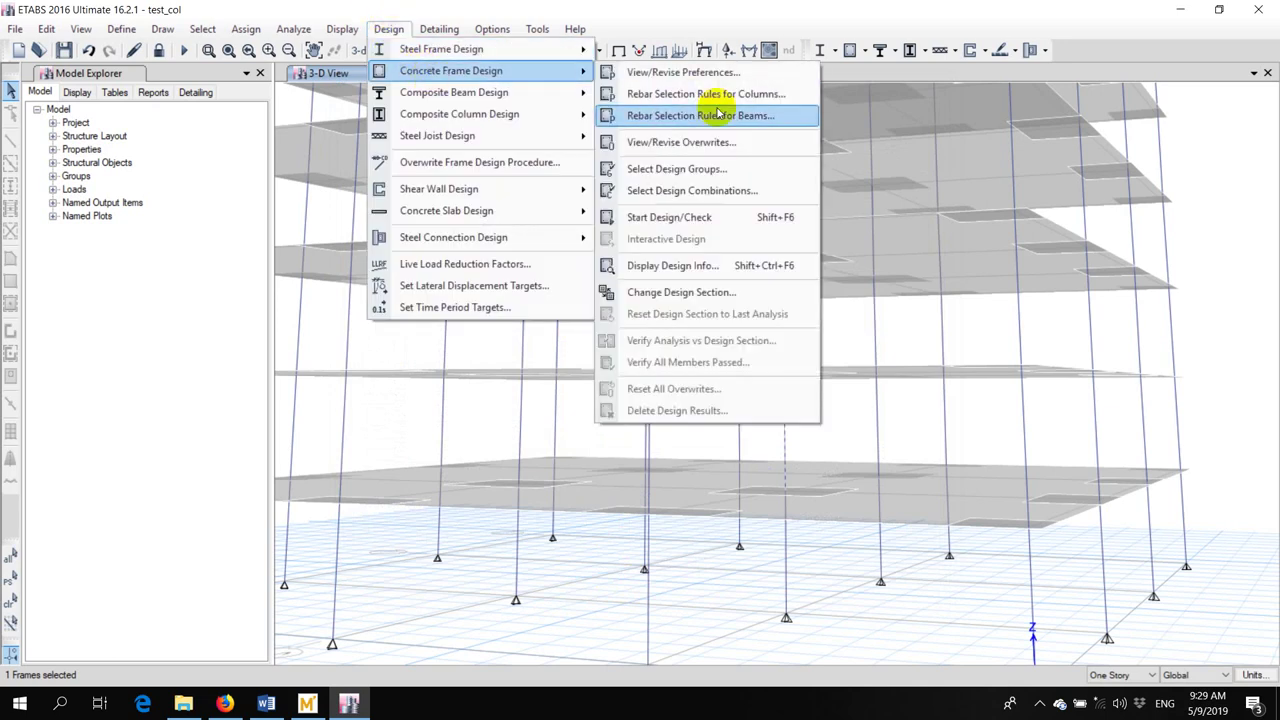
{"action": "left_click", "coordinate": [712, 142]}
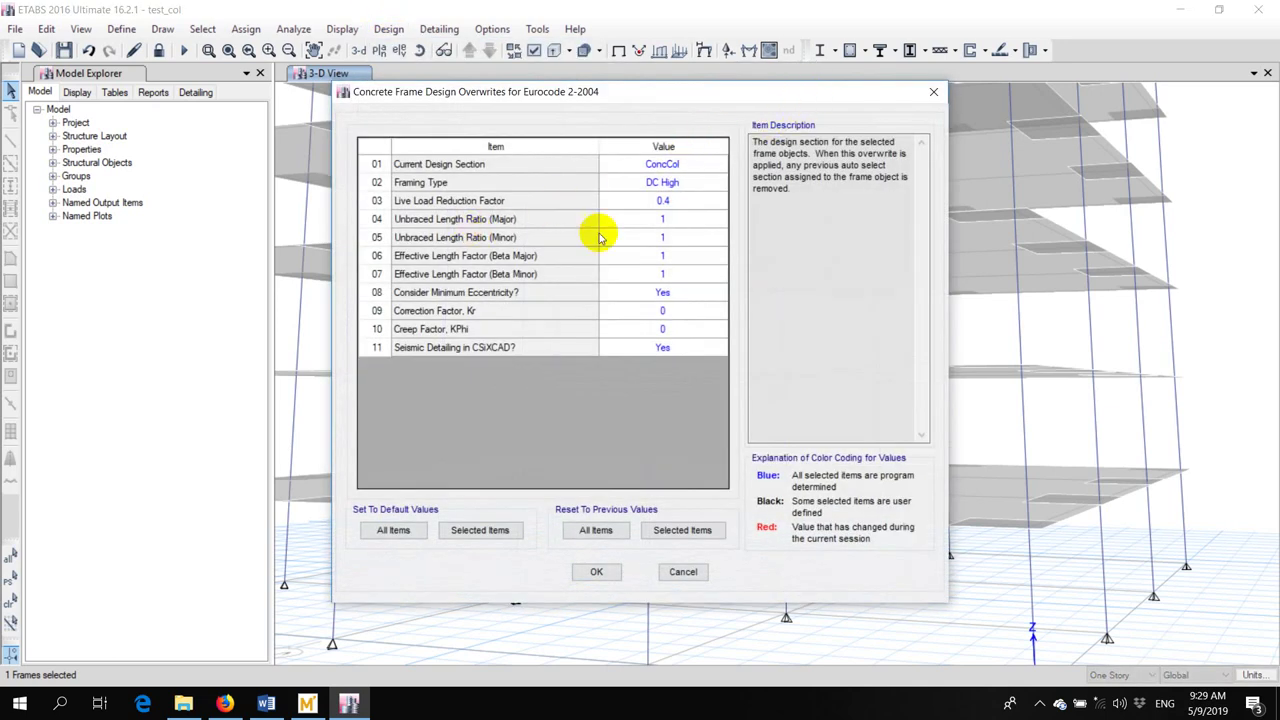
{"action": "left_click", "coordinate": [671, 260]}
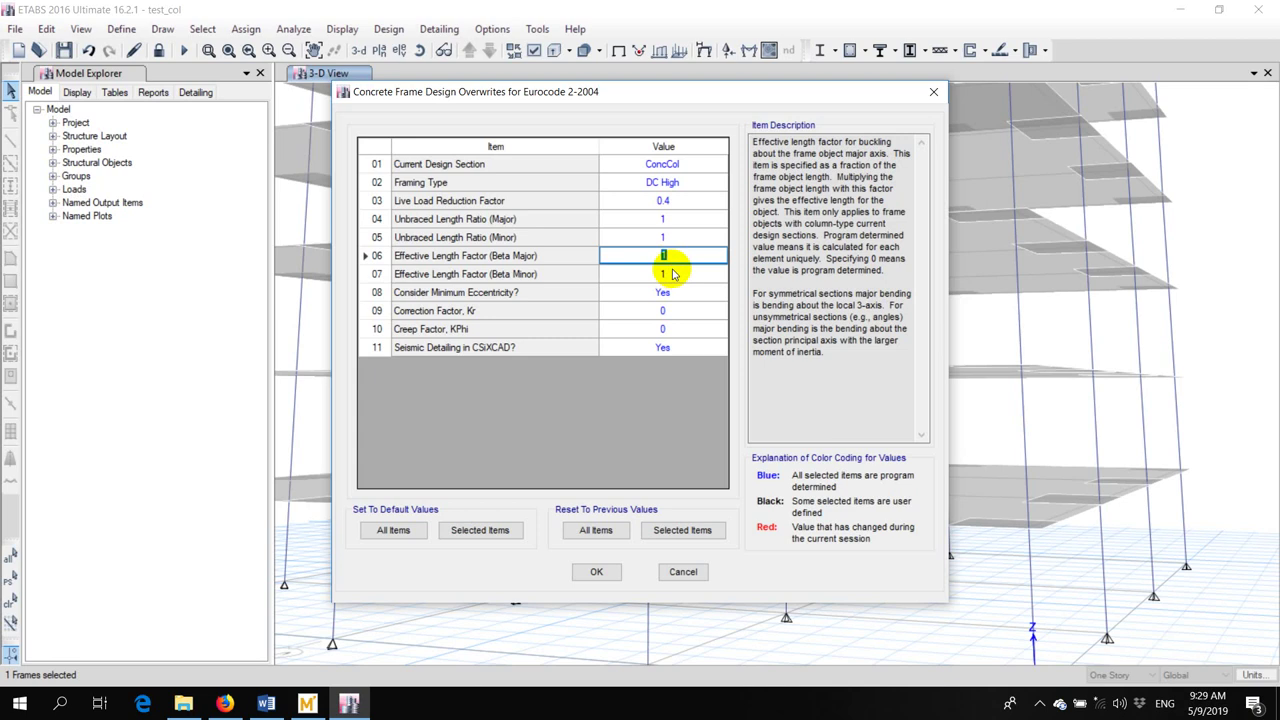
Compare the overwrite's effective length factor with the coefficient K calculated in the Mathcad buckling length worksheet, then return to ETABS
{"action": "left_click", "coordinate": [307, 703]}
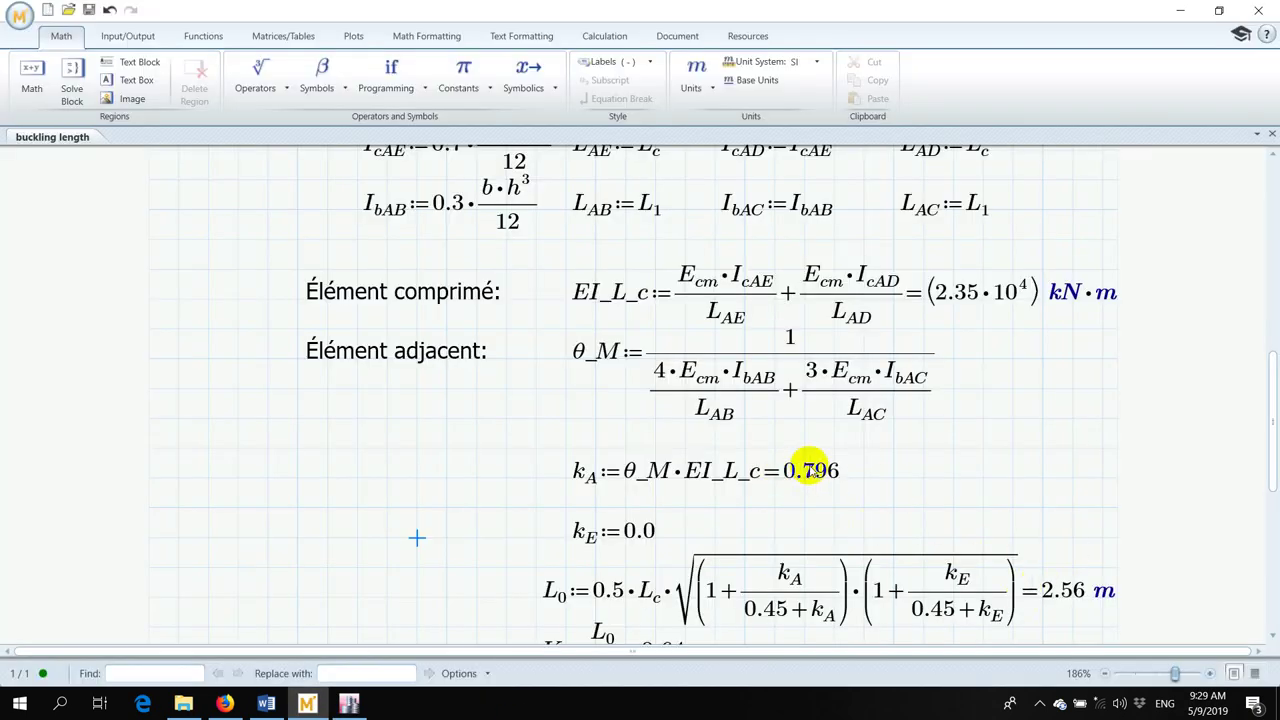
{"action": "left_click", "coordinate": [349, 703]}
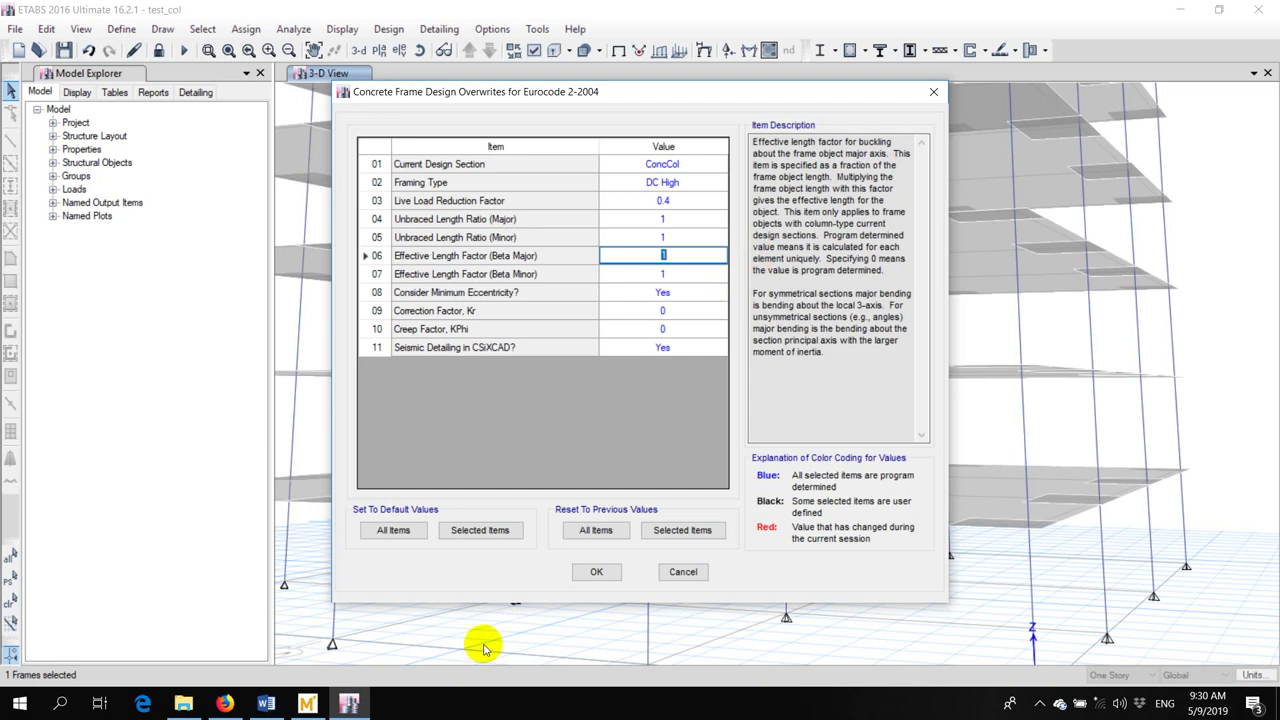
{"action": "left_click", "coordinate": [307, 703]}
{"action": "scroll", "coordinate": [640, 440], "scroll_direction": "down", "scroll_amount": 3}
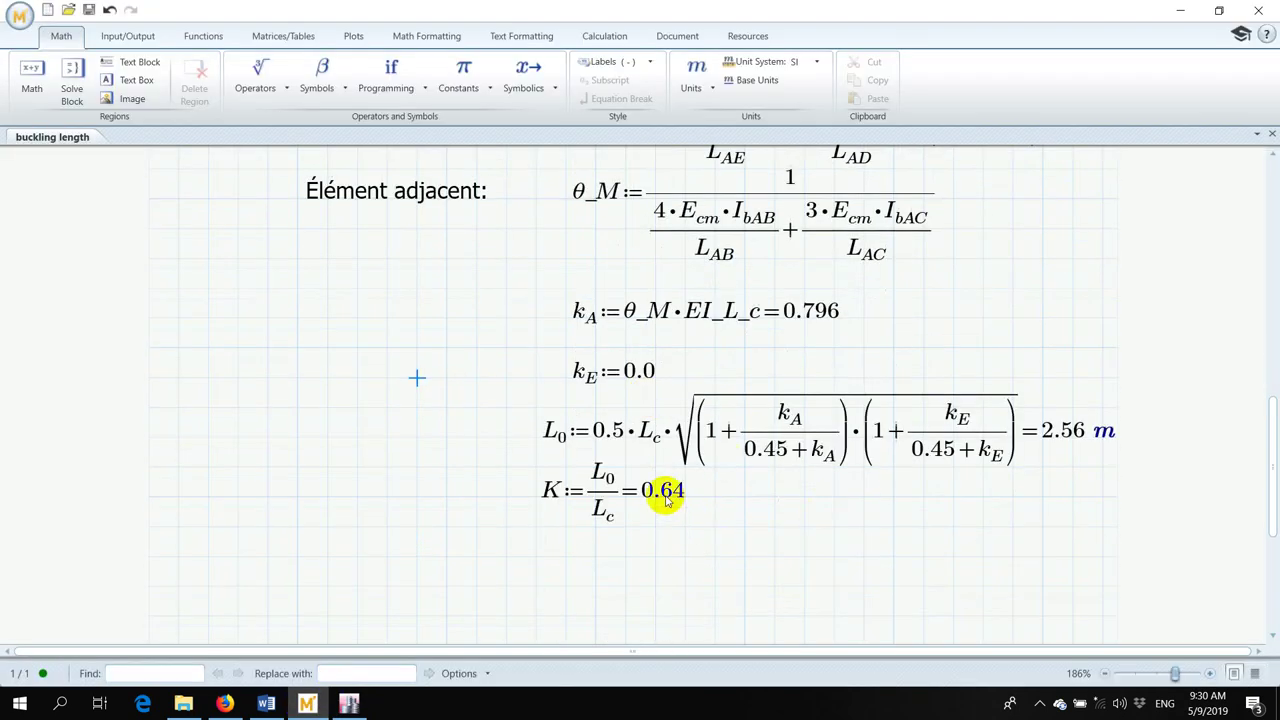
{"action": "left_click", "coordinate": [307, 703]}
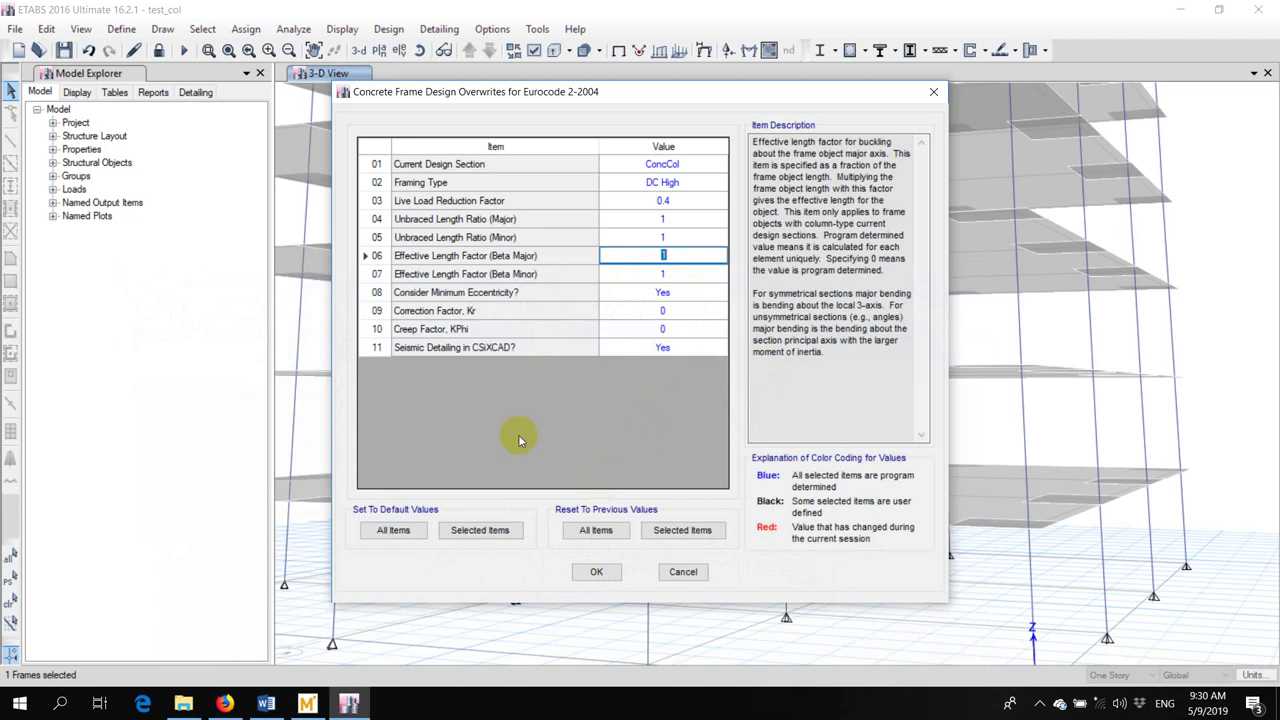
Read the descriptions of the Creep Factor, KPhi and the Correction Factor, Kr in the column's design overwrites
{"action": "left_click", "coordinate": [665, 329]}
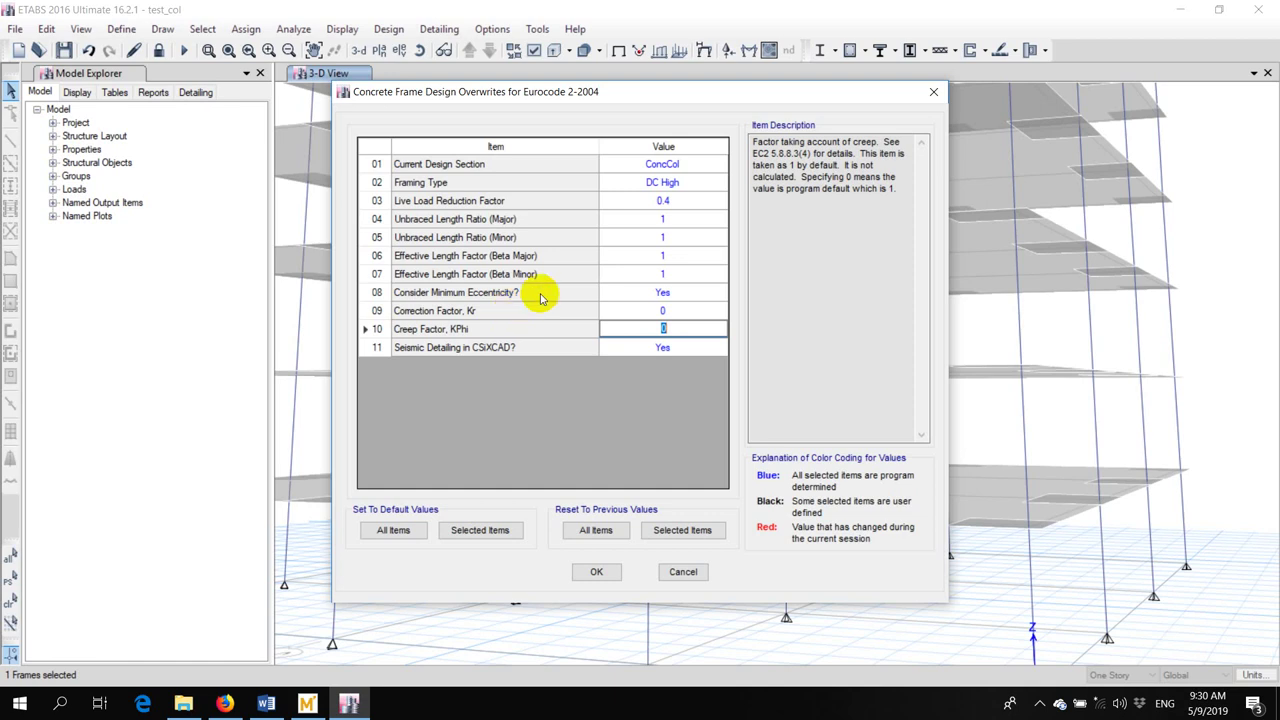
{"action": "left_click", "coordinate": [478, 312]}
{"action": "left_click", "coordinate": [490, 325]}
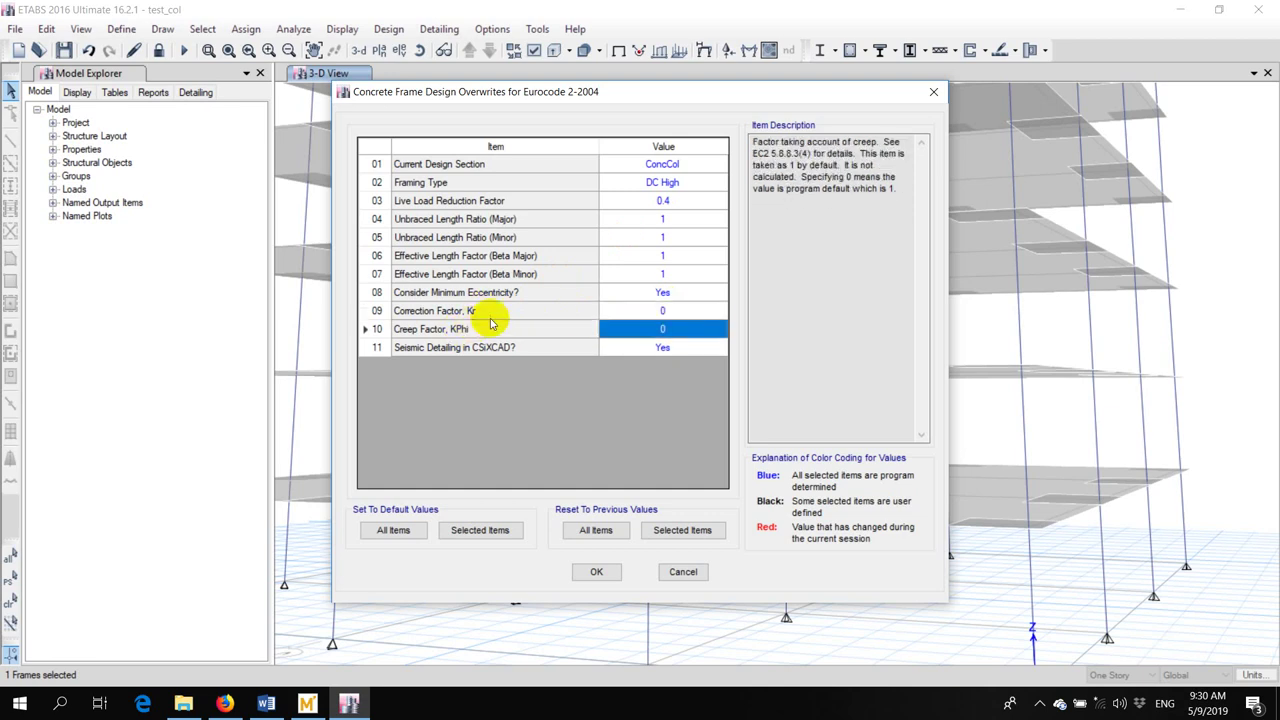
{"action": "left_click", "coordinate": [494, 312]}
{"action": "left_click", "coordinate": [489, 329]}
{"action": "left_click", "coordinate": [494, 316]}
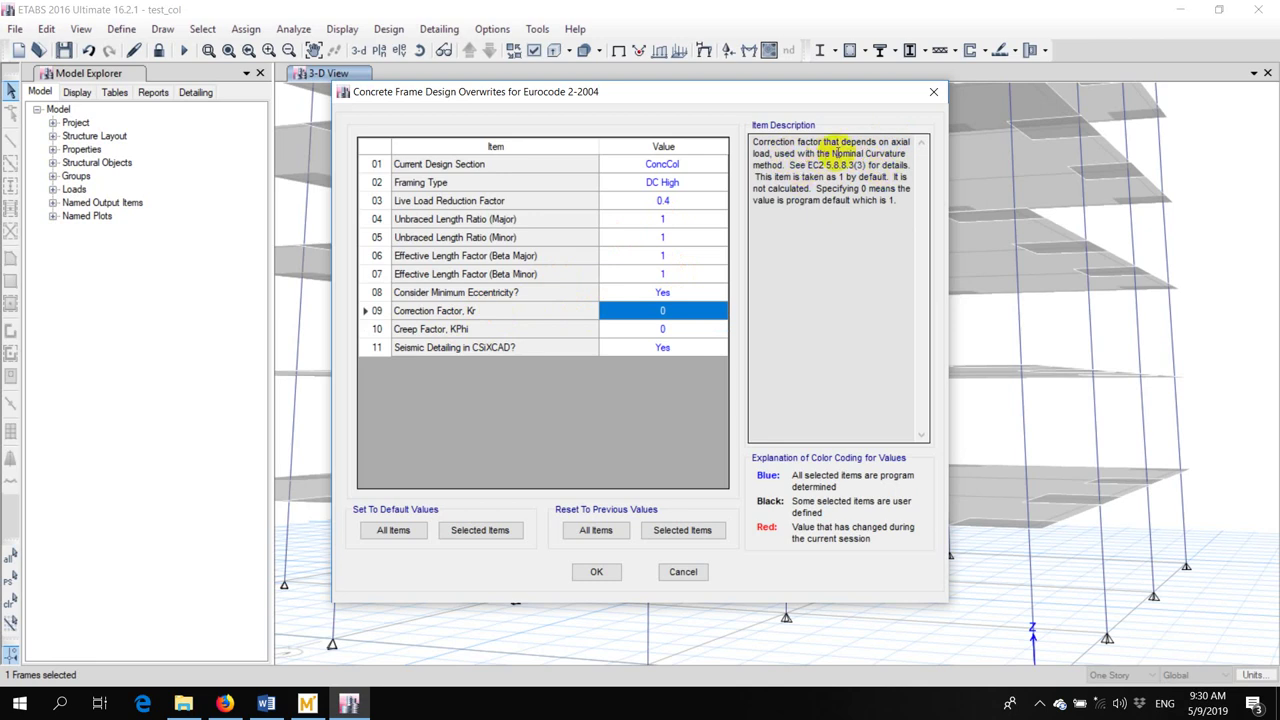
{"action": "left_click_drag", "start_coordinate": [833, 153], "coordinate": [878, 153]}
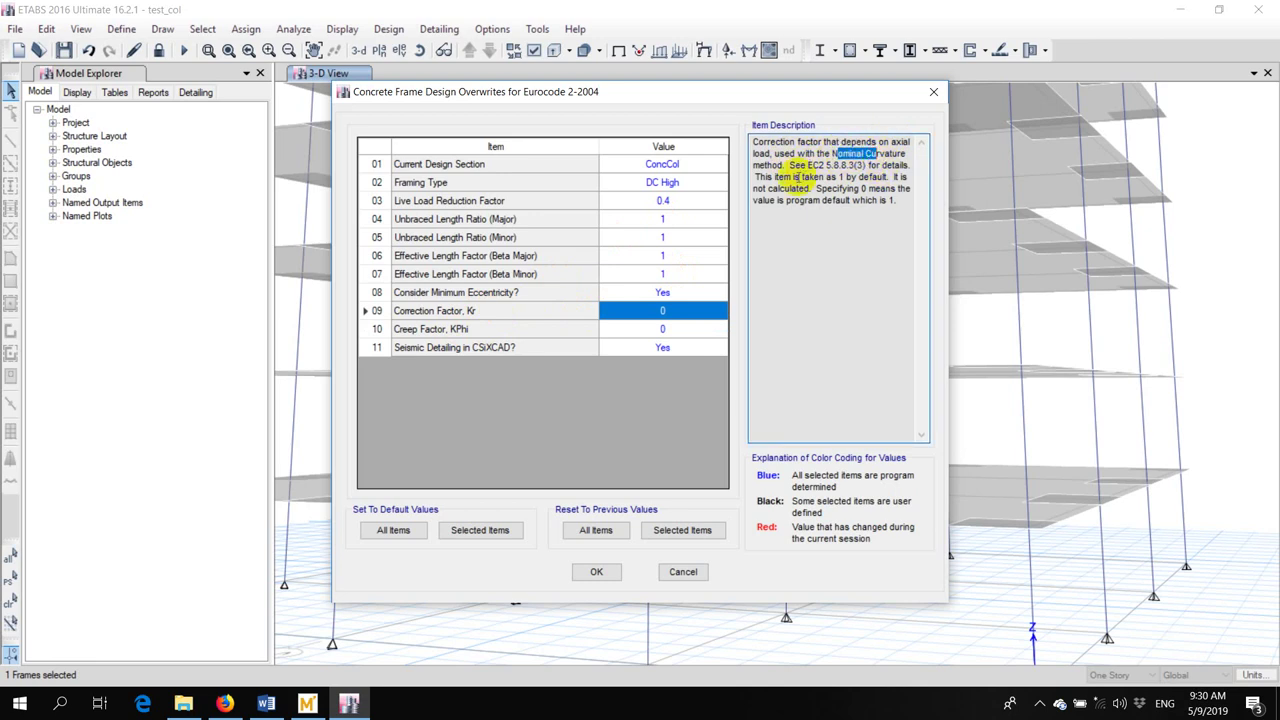
{"action": "left_click_drag", "start_coordinate": [783, 177], "coordinate": [893, 202]}
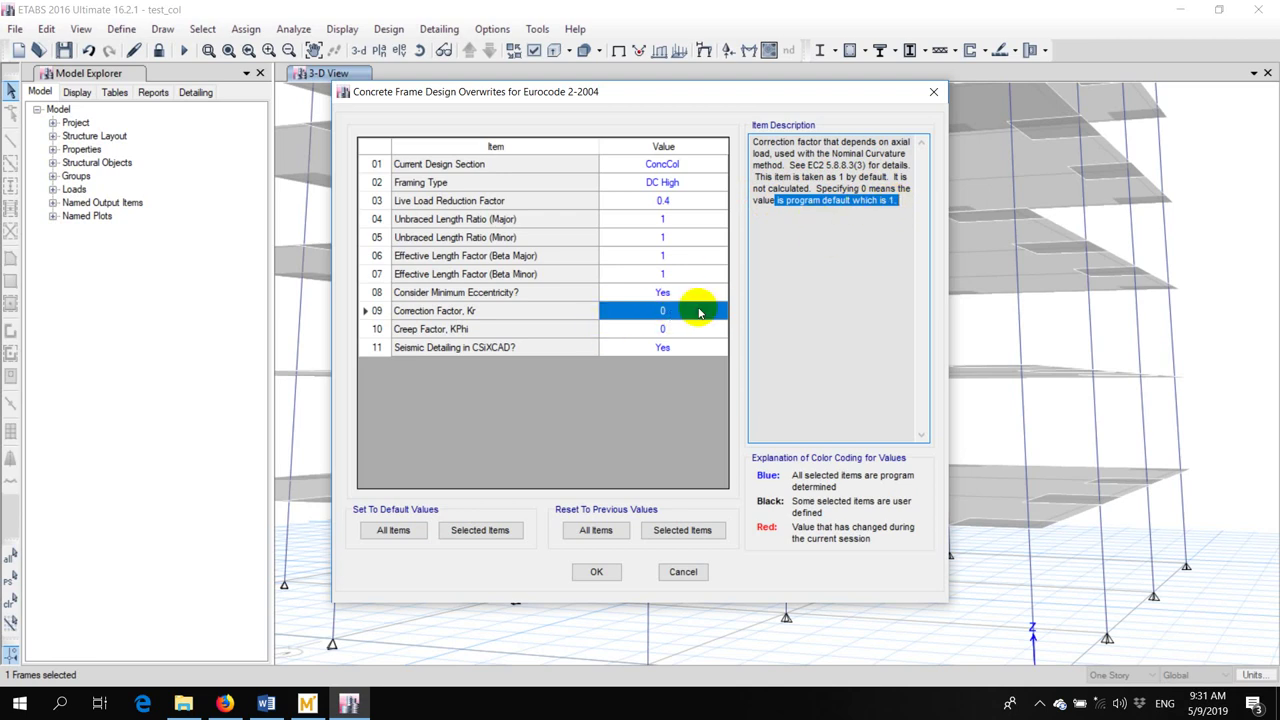
{"action": "left_click", "coordinate": [689, 327]}
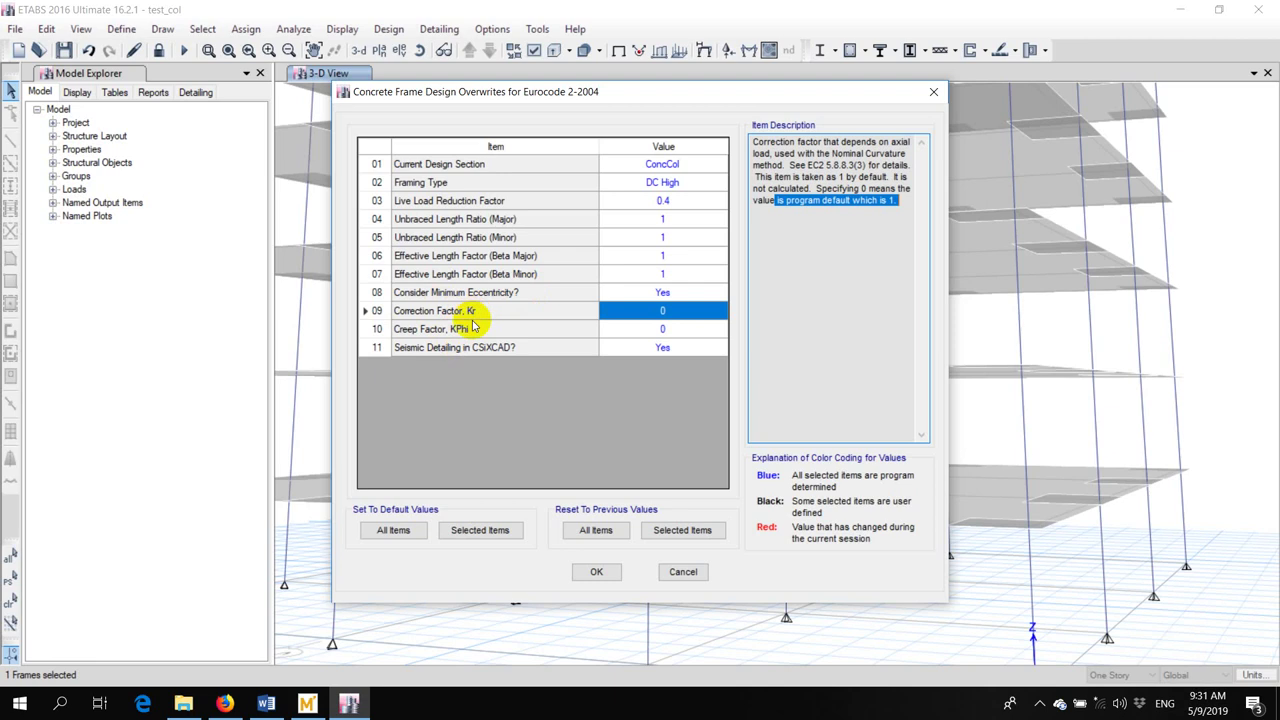
Switch to the Word stability chapter and examine section 12.3.2 on nominal curvature, the nominal stiffness formulas and the creep pages
{"action": "left_click", "coordinate": [266, 703]}
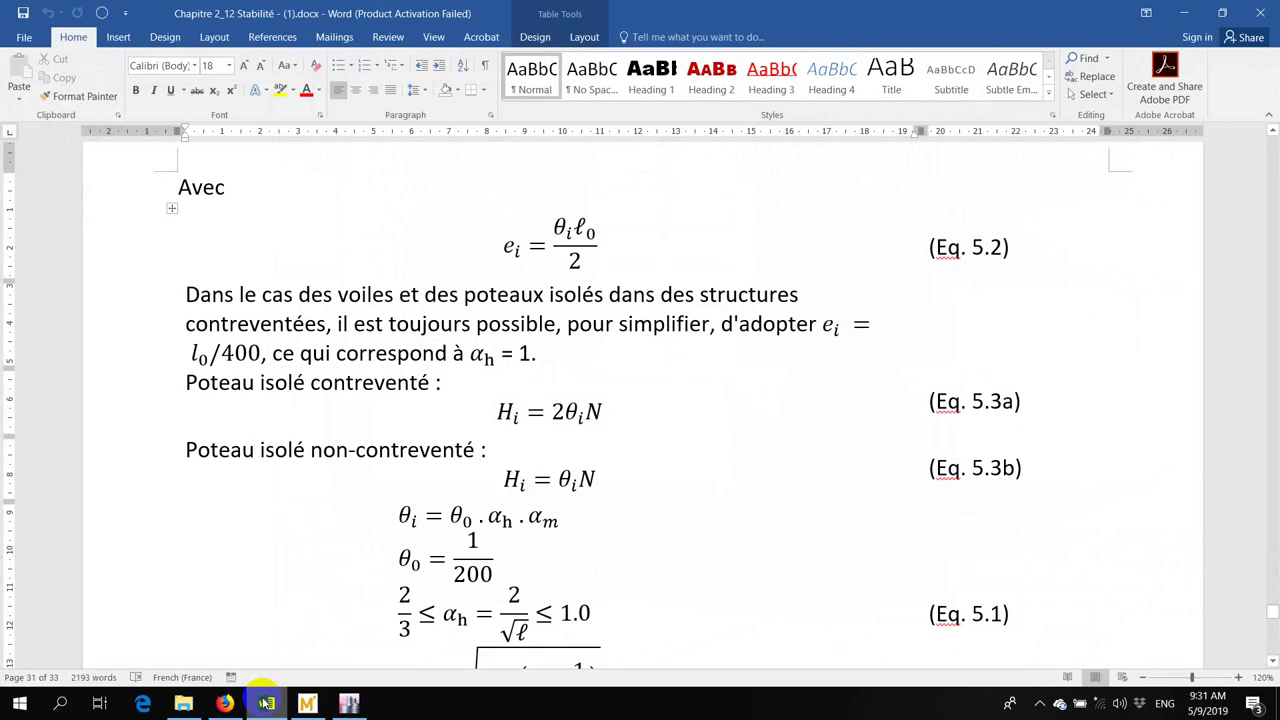
{"action": "scroll", "coordinate": [606, 400], "scroll_direction": "up", "scroll_amount": 10}
{"action": "left_click_drag", "start_coordinate": [1273, 592], "coordinate": [1271, 334]}
{"action": "scroll", "coordinate": [543, 300], "scroll_direction": "up", "scroll_amount": 3}
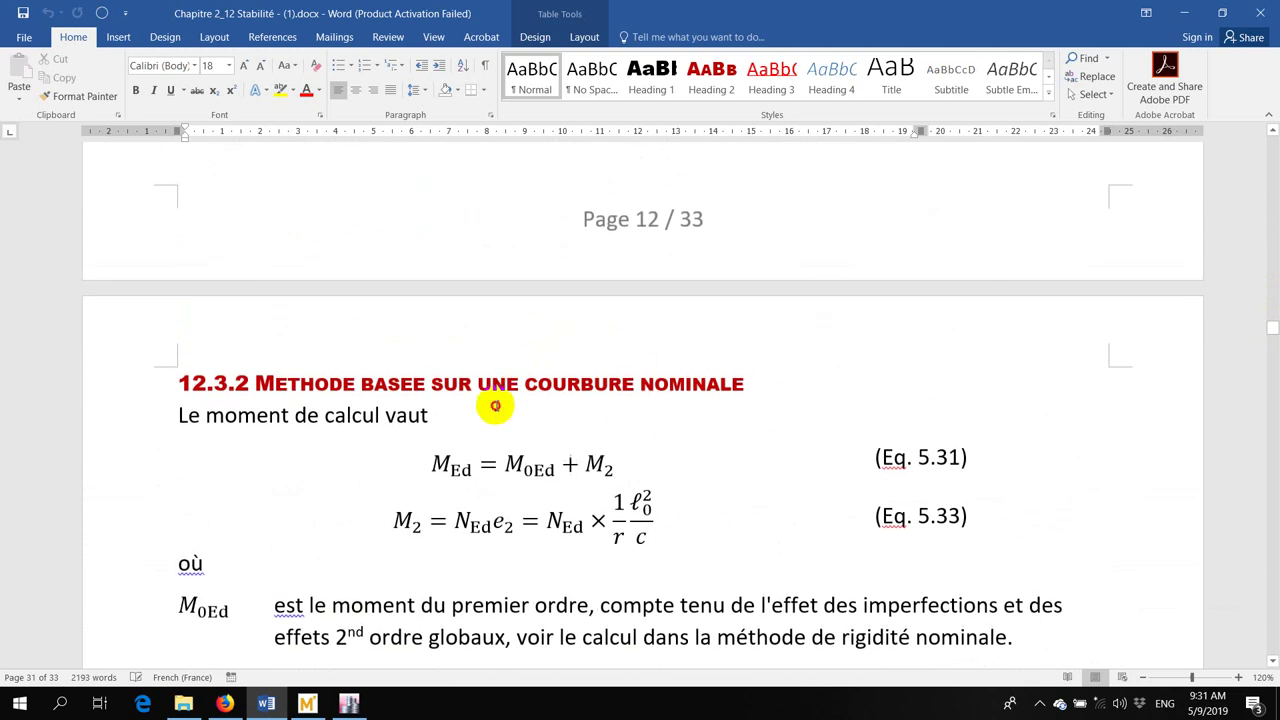
{"action": "scroll", "coordinate": [549, 383], "scroll_direction": "down", "scroll_amount": 10}
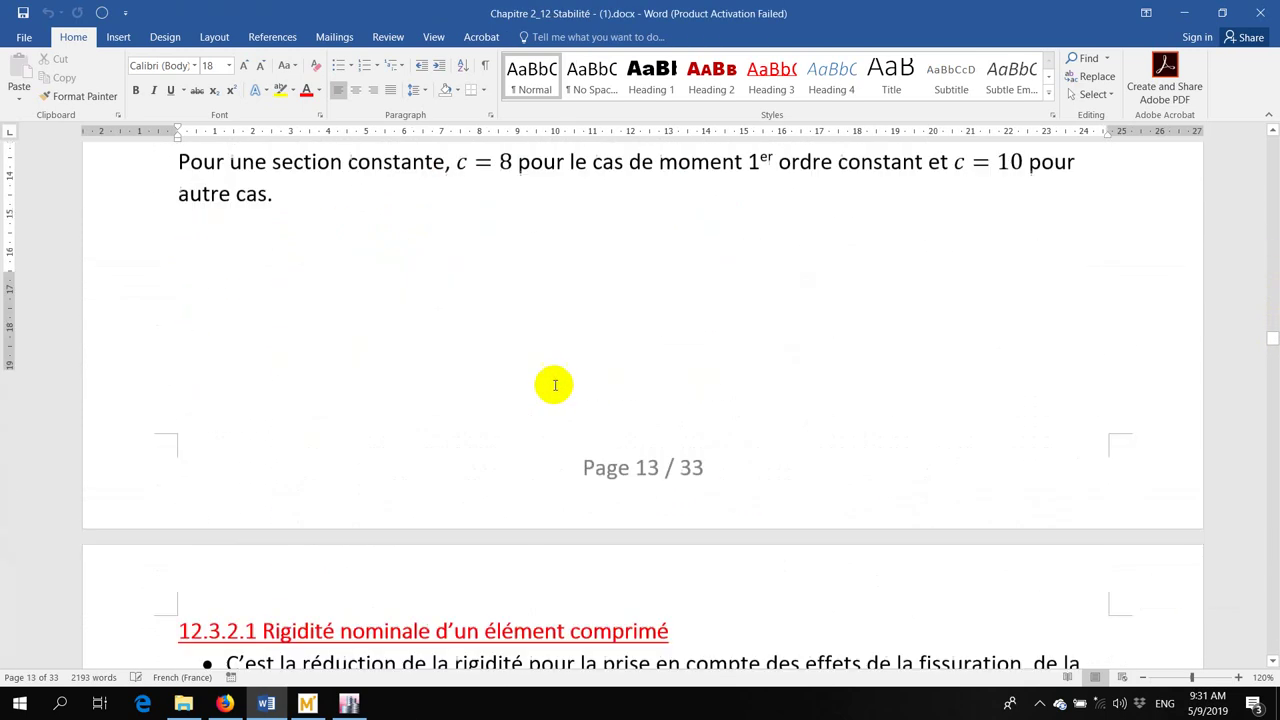
{"action": "scroll", "coordinate": [554, 385], "scroll_direction": "down", "scroll_amount": 15}
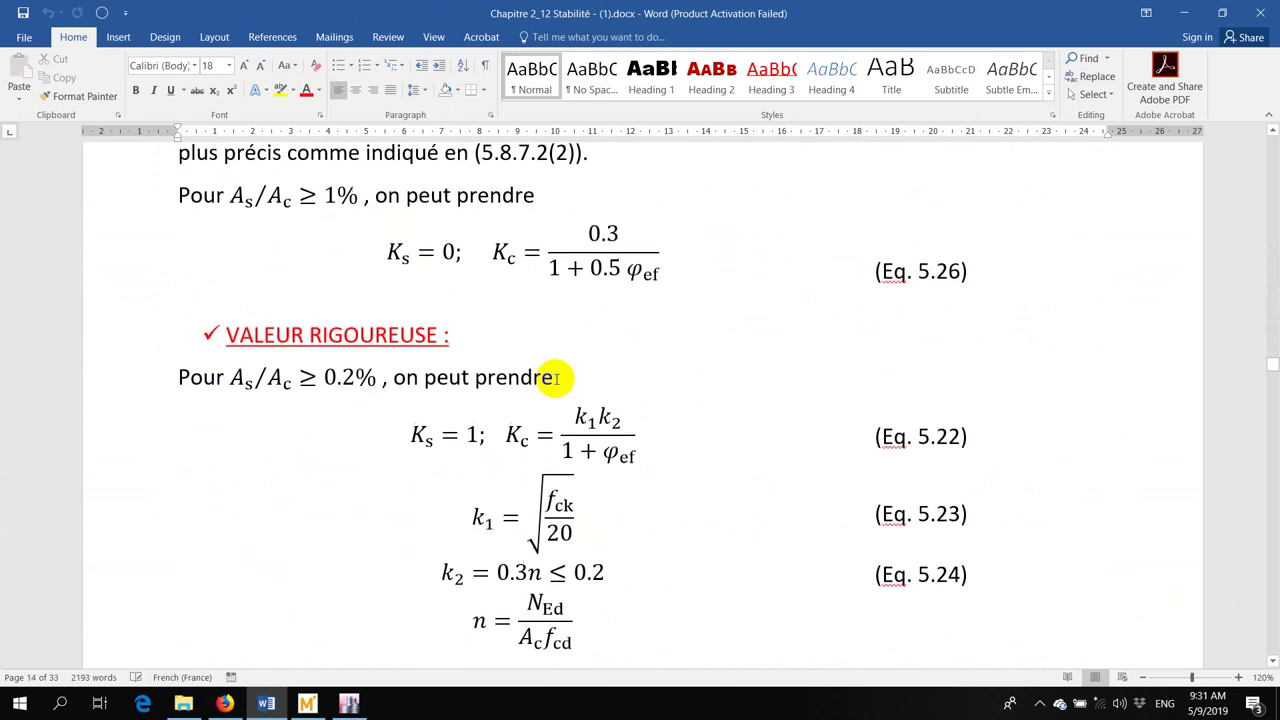
{"action": "scroll", "coordinate": [553, 378], "scroll_direction": "down", "scroll_amount": 20}
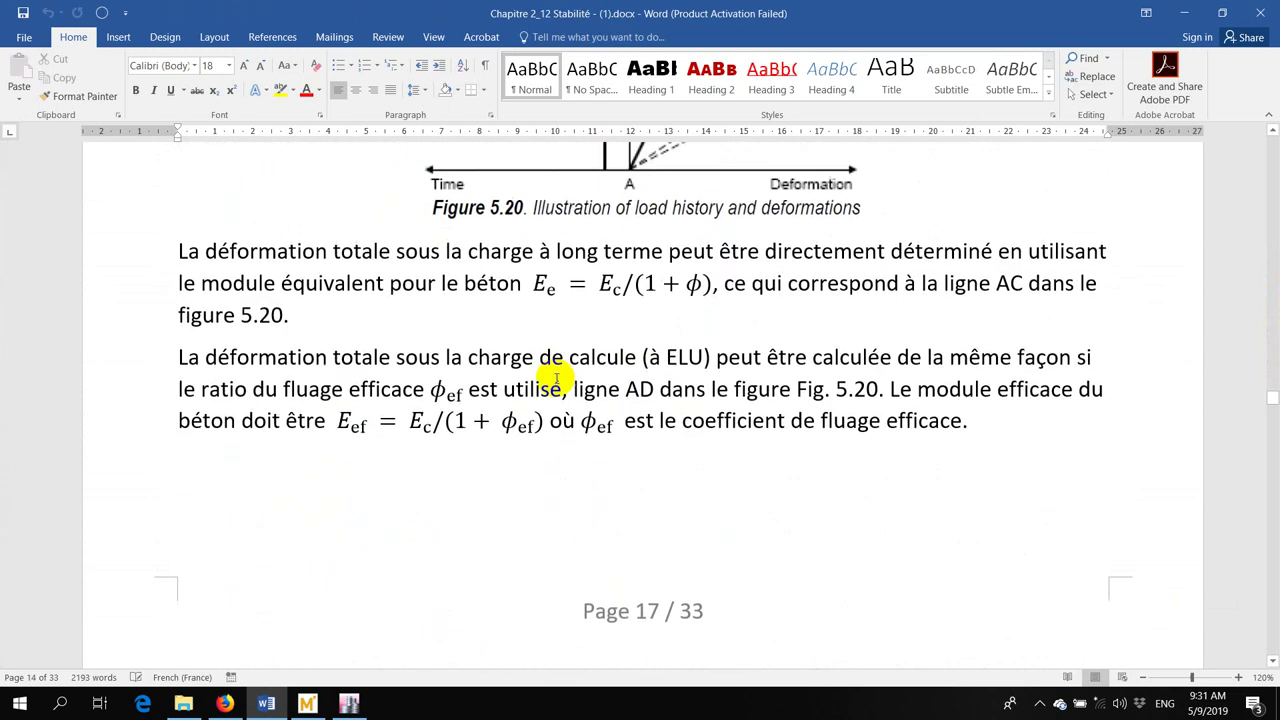
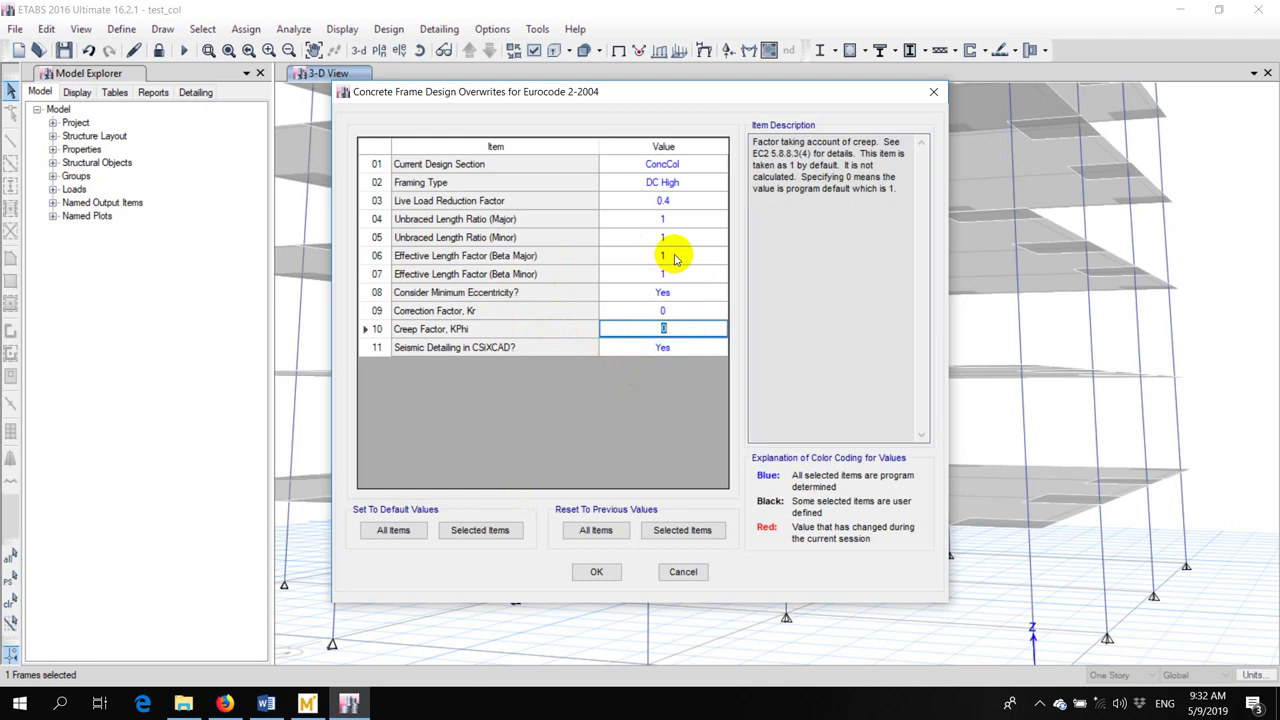
Back in ETABS, check the major and minor effective length factors and the Creep Factor, KPhi in the overwrites
{"action": "left_click_drag", "start_coordinate": [674, 258], "coordinate": [674, 278]}
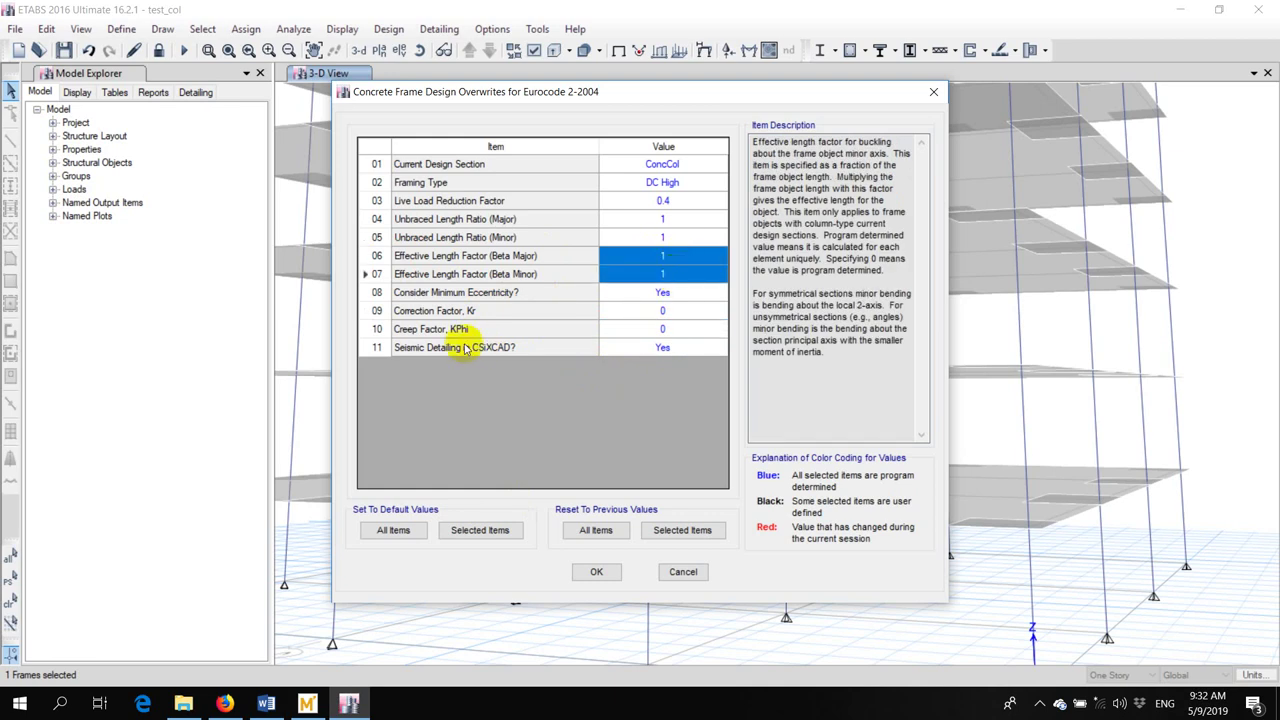
{"action": "left_click", "coordinate": [667, 329]}
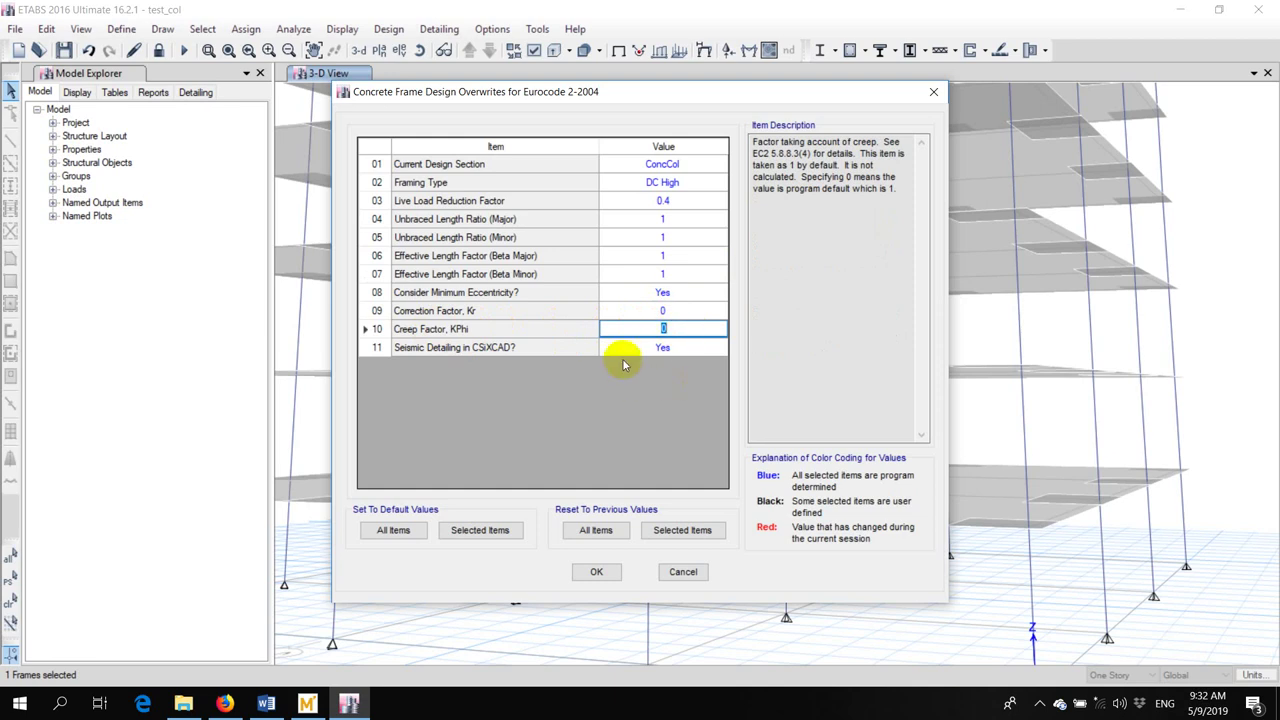
Accept the column's design overwrites and run the concrete frame design check on the selected column
{"action": "left_click", "coordinate": [596, 571]}
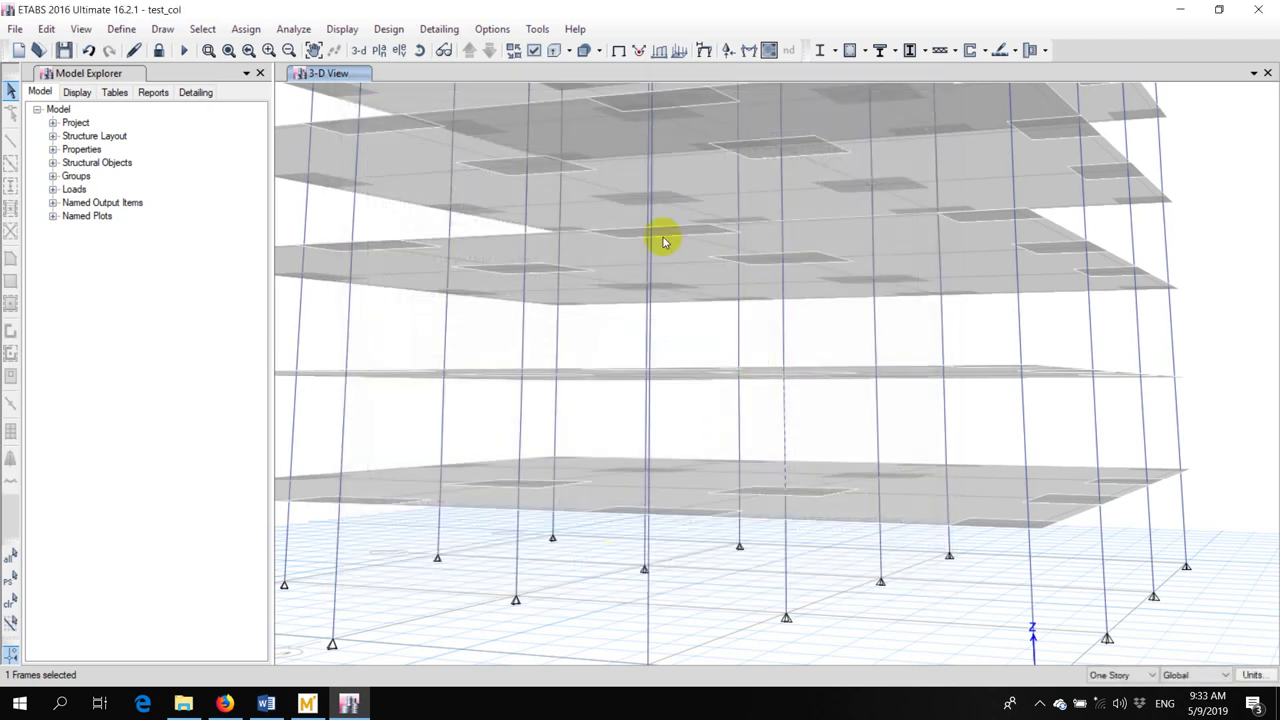
{"action": "left_click", "coordinate": [389, 29]}
{"action": "mouse_move", "coordinate": [420, 71]}
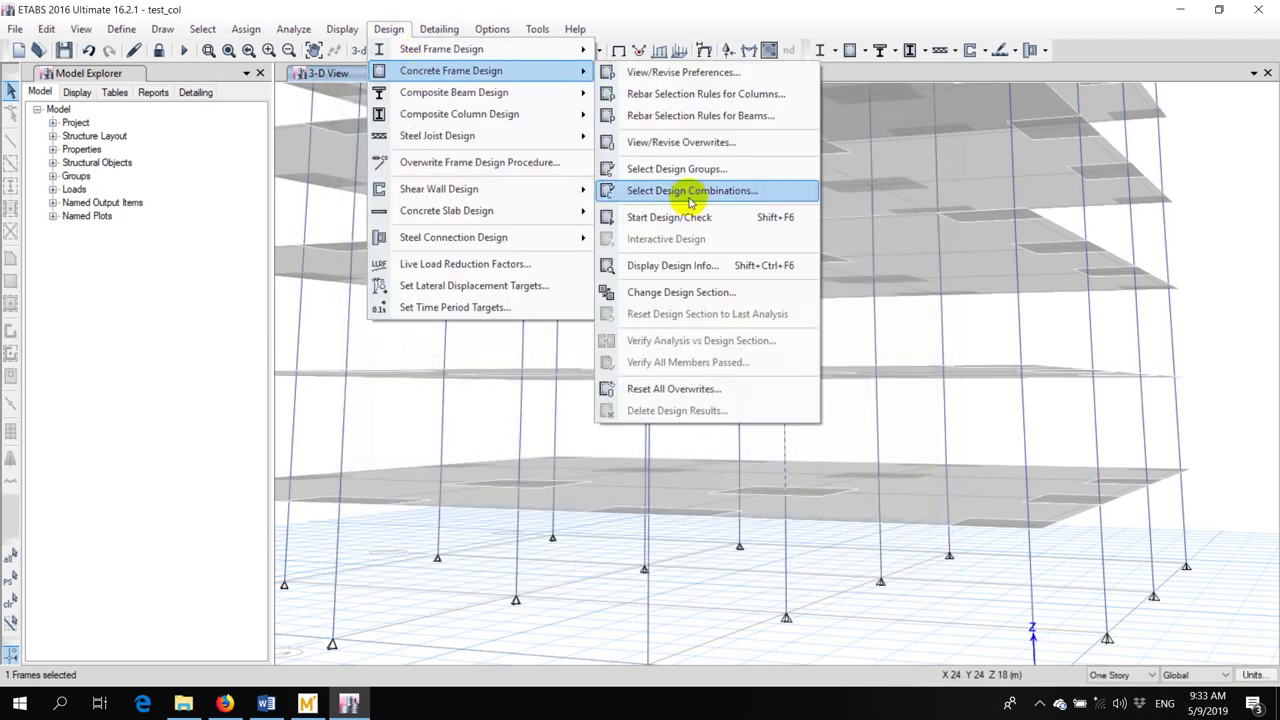
{"action": "left_click", "coordinate": [678, 218]}
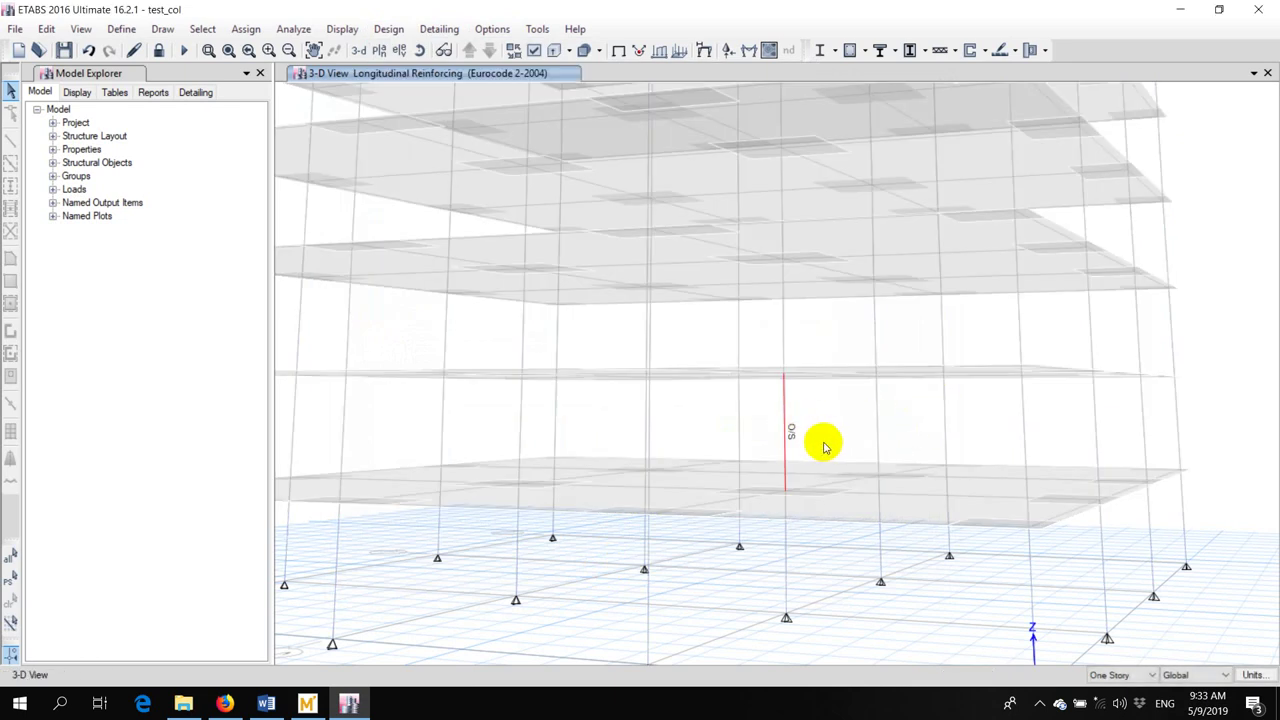
{"action": "scroll", "coordinate": [824, 446], "scroll_direction": "up", "scroll_amount": 3}
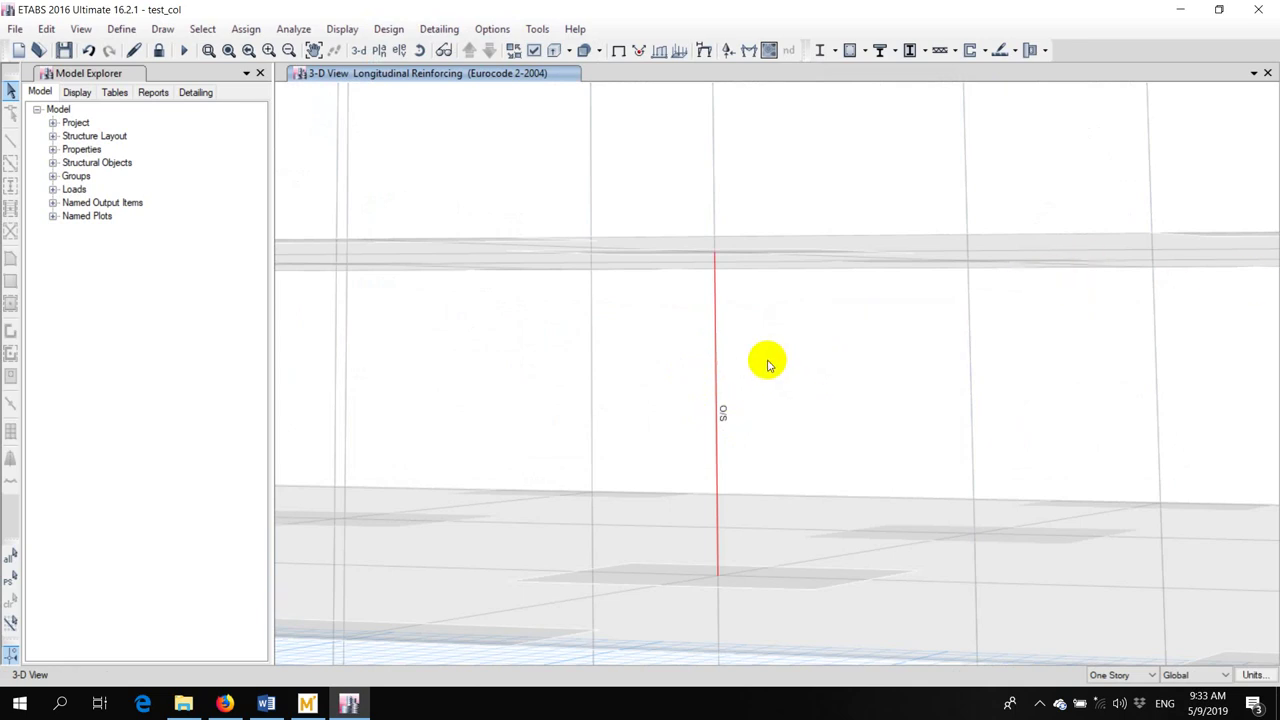
Display the Rebar Percentage design output on the checked column, keeping the results dialog clear of it
{"action": "left_click", "coordinate": [390, 29]}
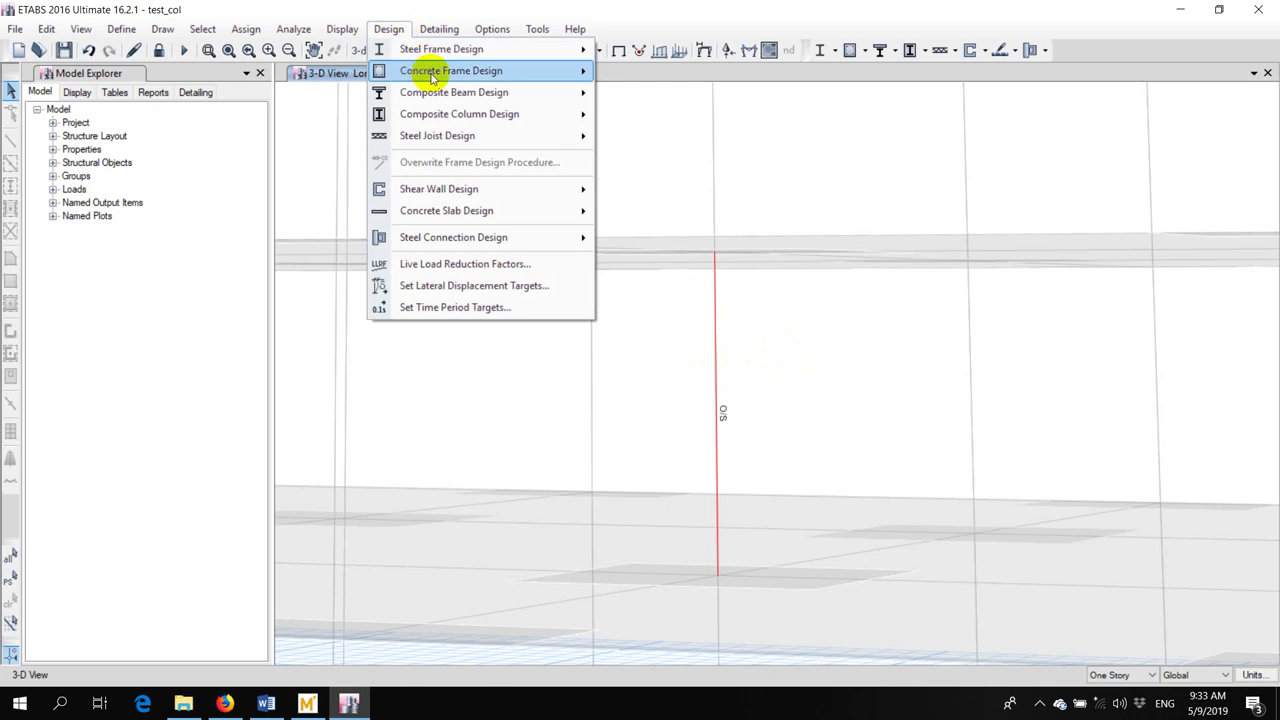
{"action": "mouse_move", "coordinate": [423, 71]}
{"action": "left_click", "coordinate": [718, 265]}
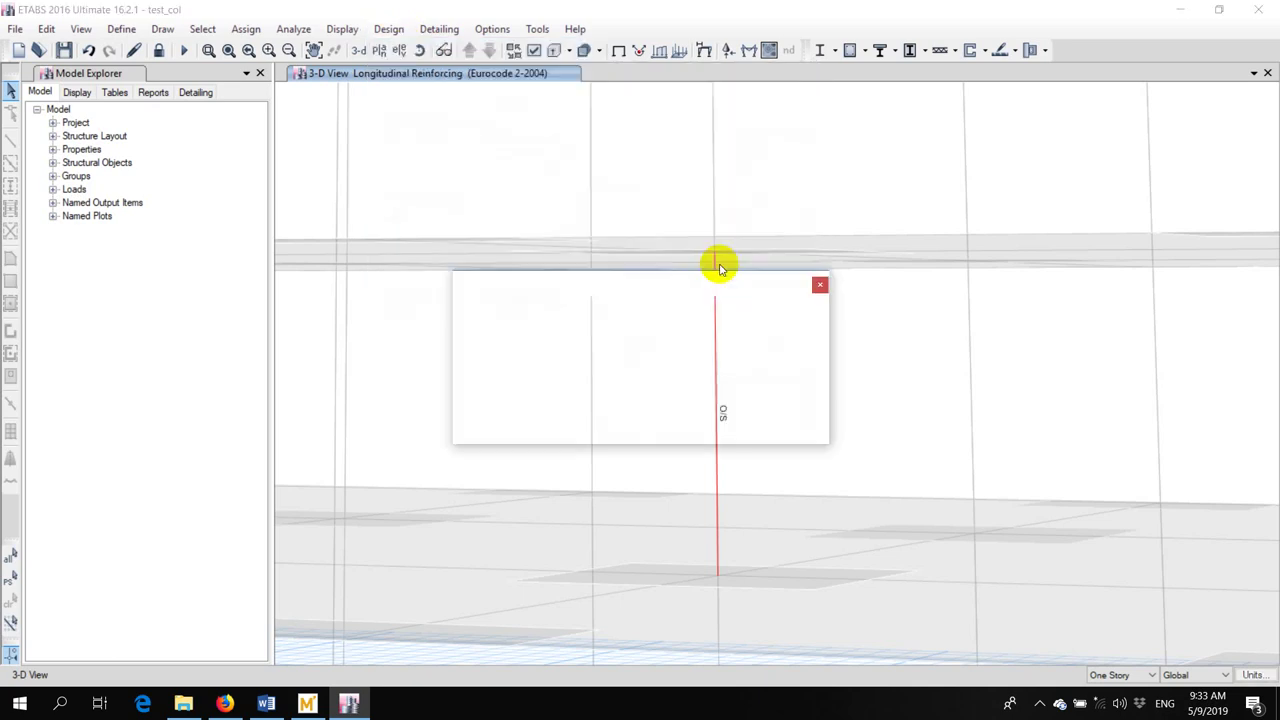
{"action": "left_click_drag", "start_coordinate": [663, 297], "coordinate": [1056, 273]}
{"action": "left_click", "coordinate": [1080, 328]}
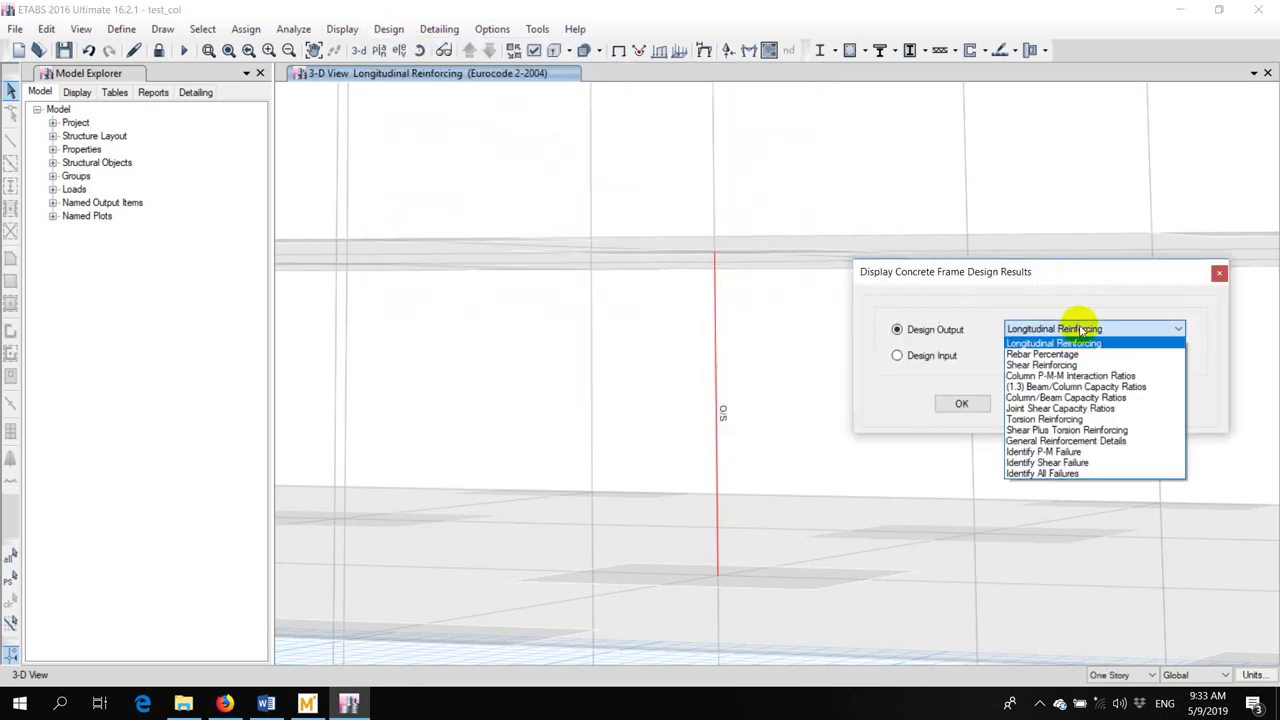
{"action": "left_click", "coordinate": [1057, 352]}
{"action": "left_click", "coordinate": [1140, 405]}
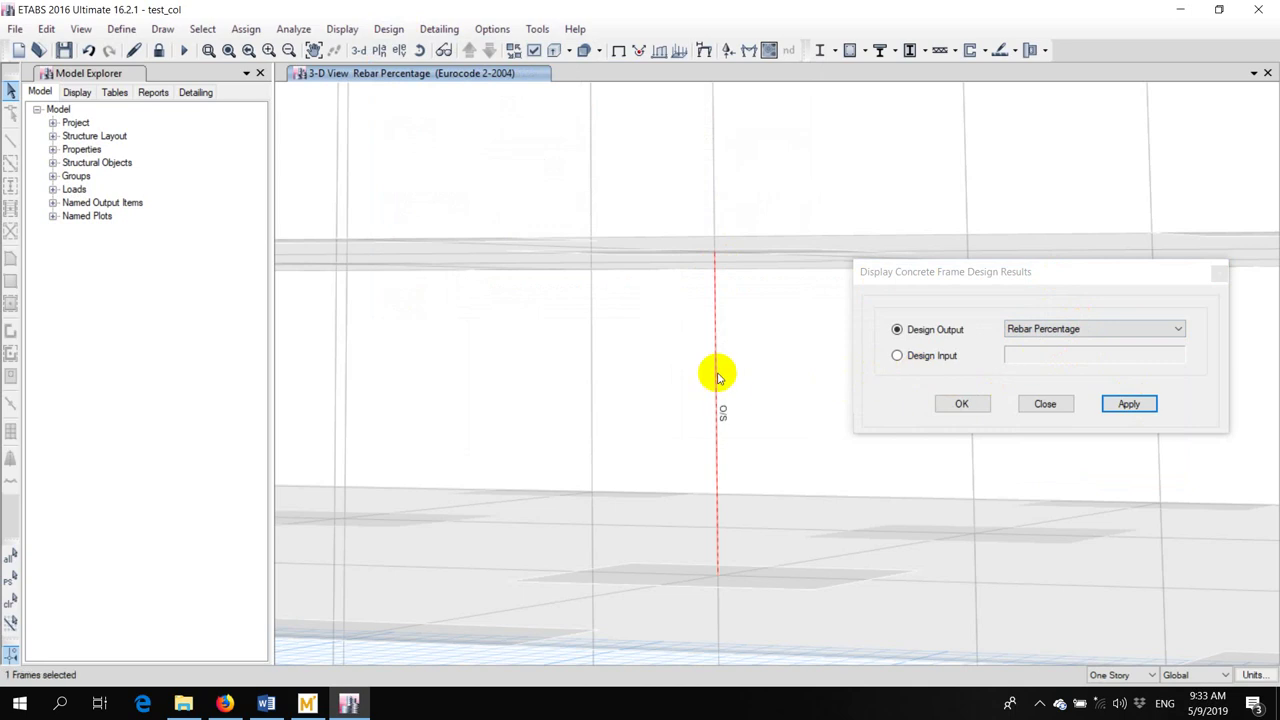
Examine the column's design summary for its section, design forces, rebar percentage and design message, then close the design information
{"action": "right_click", "coordinate": [718, 376]}
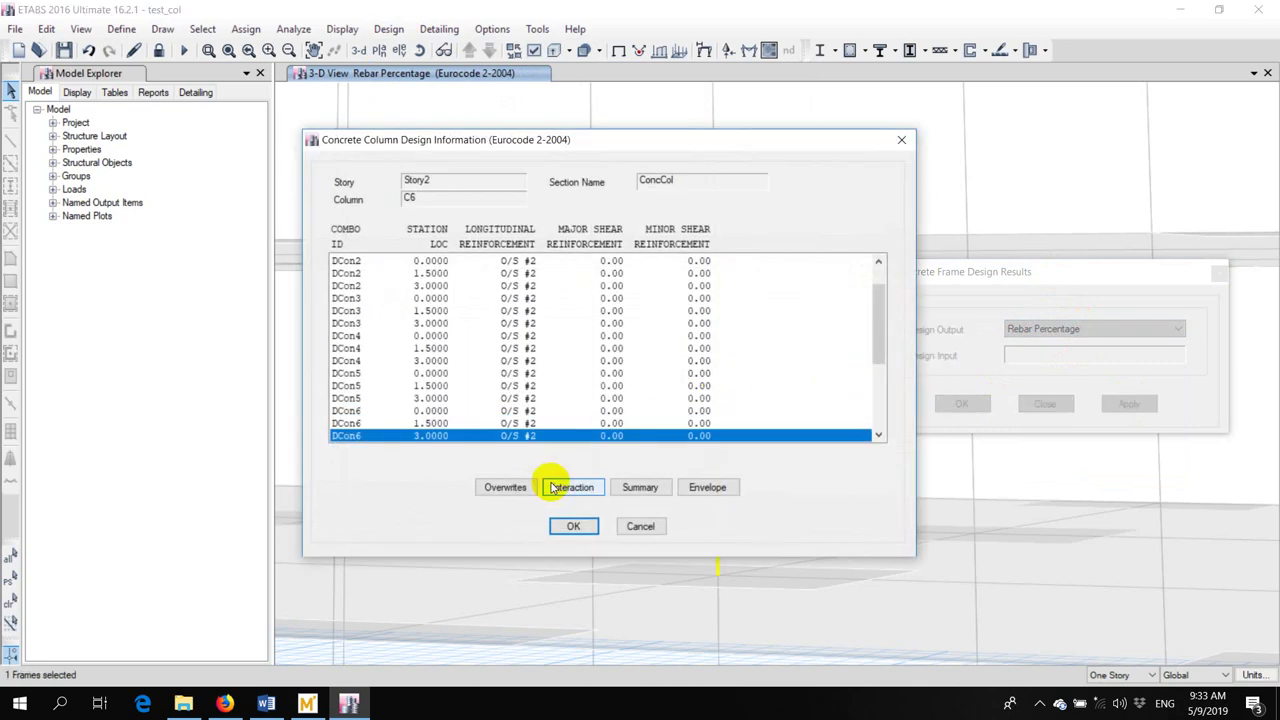
{"action": "left_click", "coordinate": [634, 487]}
{"action": "scroll", "coordinate": [477, 308], "scroll_direction": "down", "scroll_amount": 3}
{"action": "scroll", "coordinate": [477, 308], "scroll_direction": "down", "scroll_amount": 2}
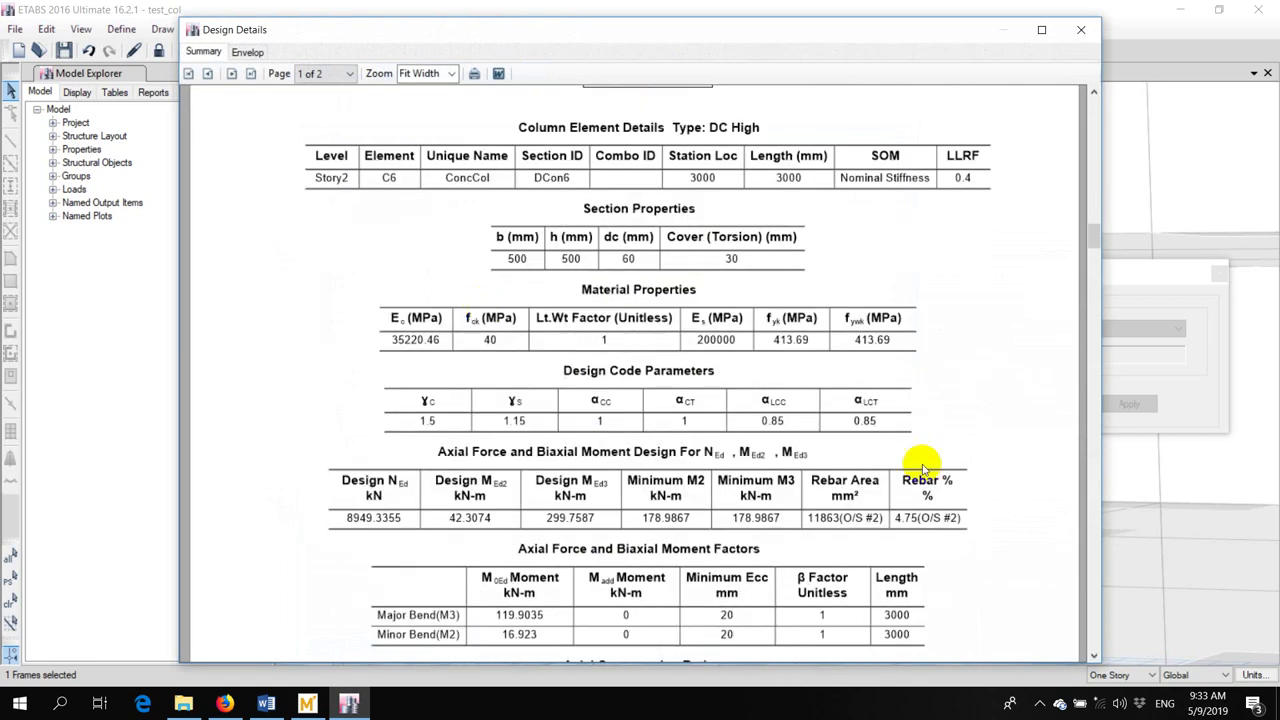
{"action": "scroll", "coordinate": [920, 468], "scroll_direction": "down", "scroll_amount": 1}
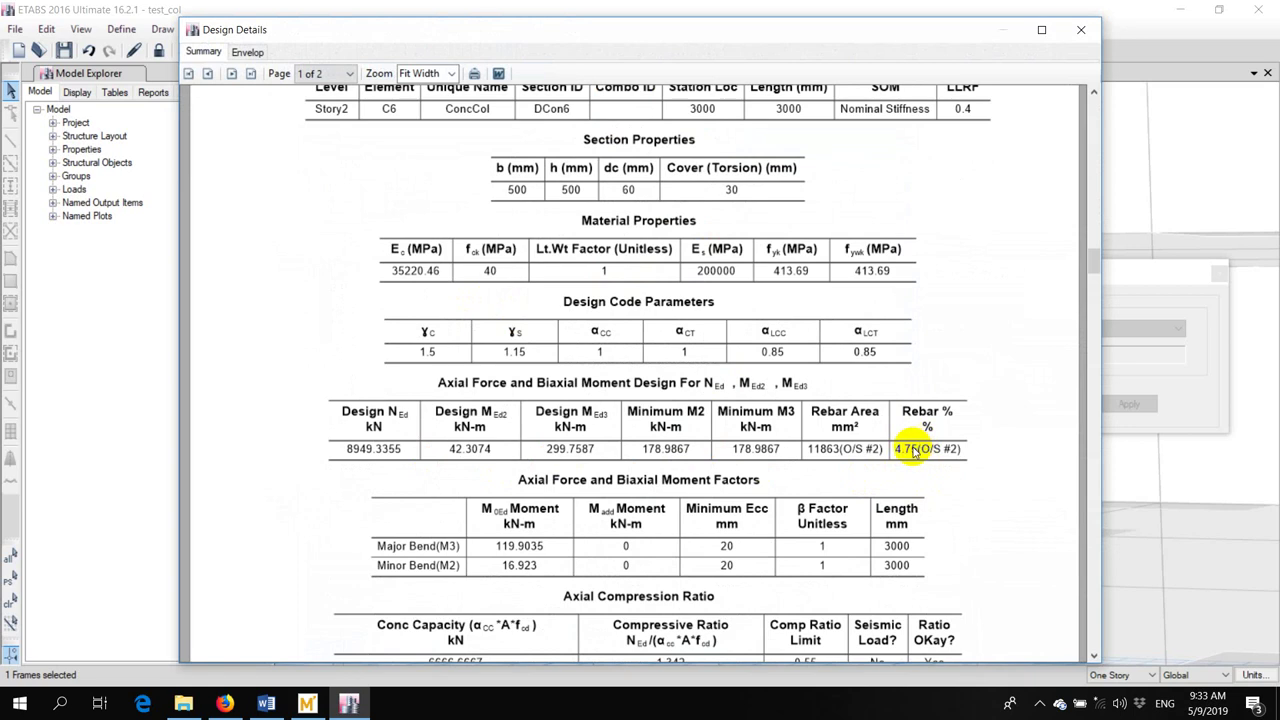
{"action": "scroll", "coordinate": [622, 438], "scroll_direction": "up", "scroll_amount": 3}
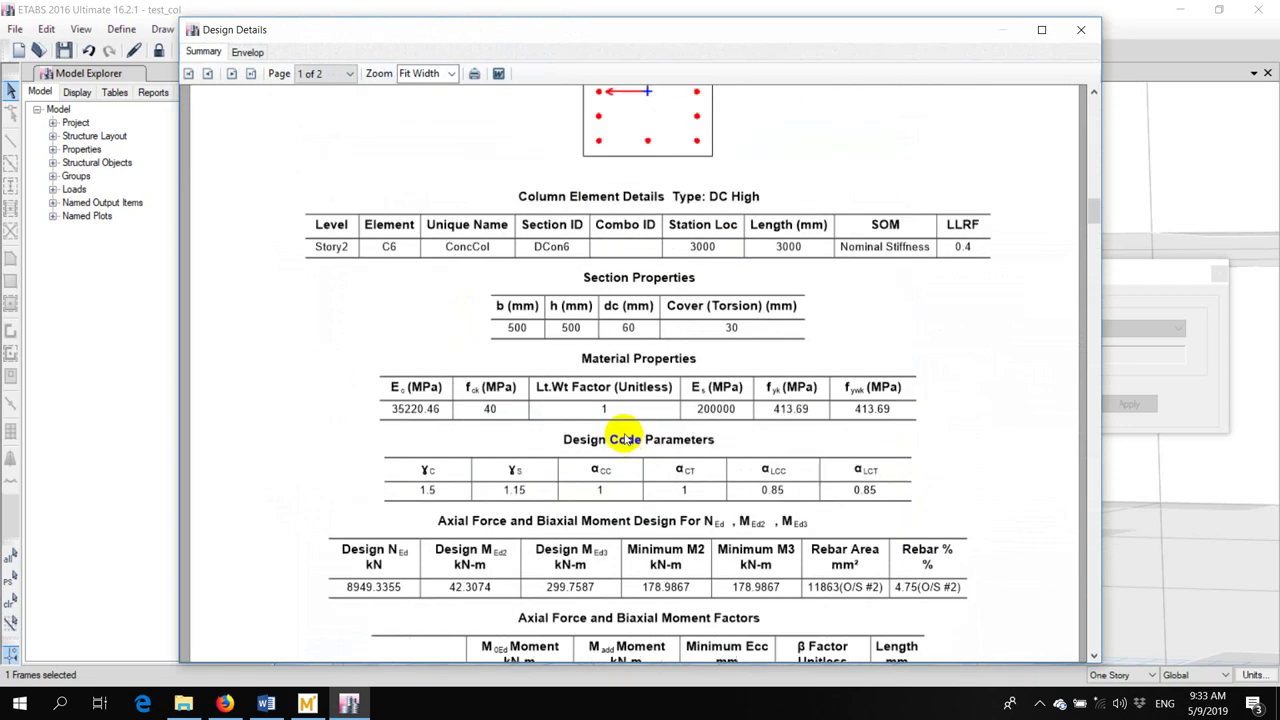
{"action": "scroll", "coordinate": [590, 285], "scroll_direction": "down", "scroll_amount": 6}
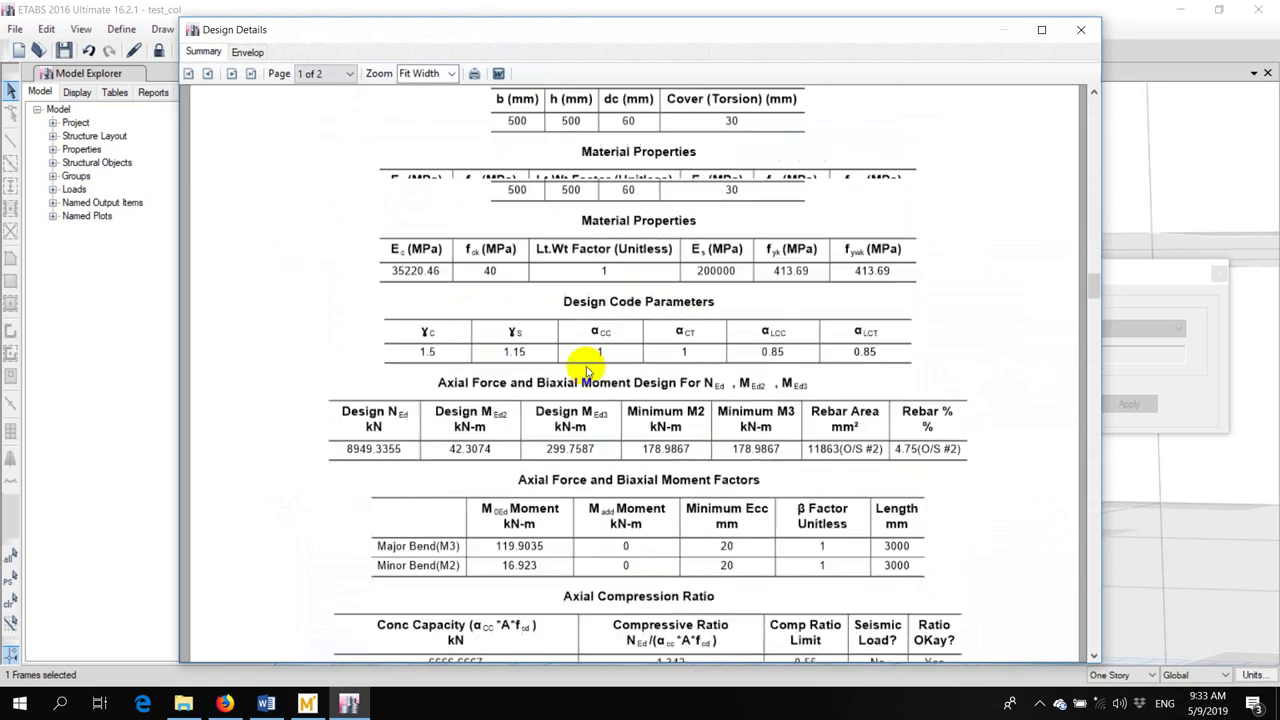
{"action": "scroll", "coordinate": [760, 400], "scroll_direction": "down", "scroll_amount": 5}
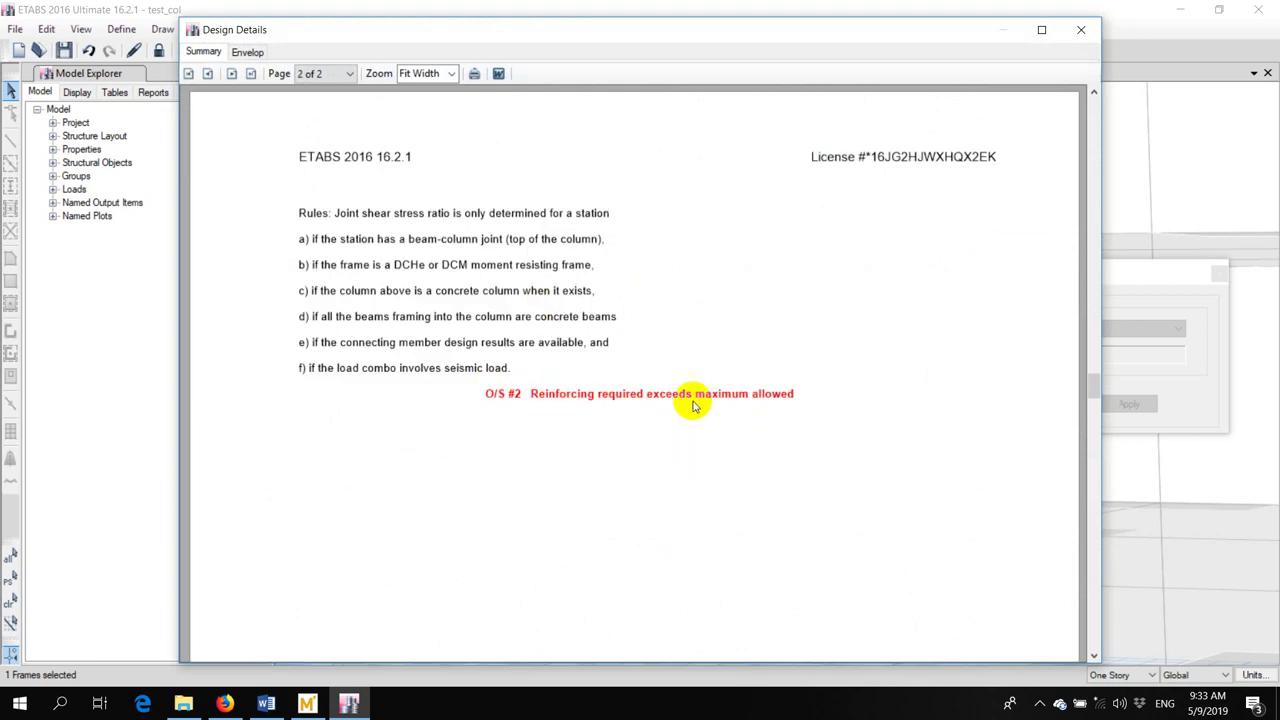
{"action": "scroll", "coordinate": [780, 280], "scroll_direction": "up", "scroll_amount": 3}
{"action": "scroll", "coordinate": [760, 335], "scroll_direction": "down", "scroll_amount": 3}
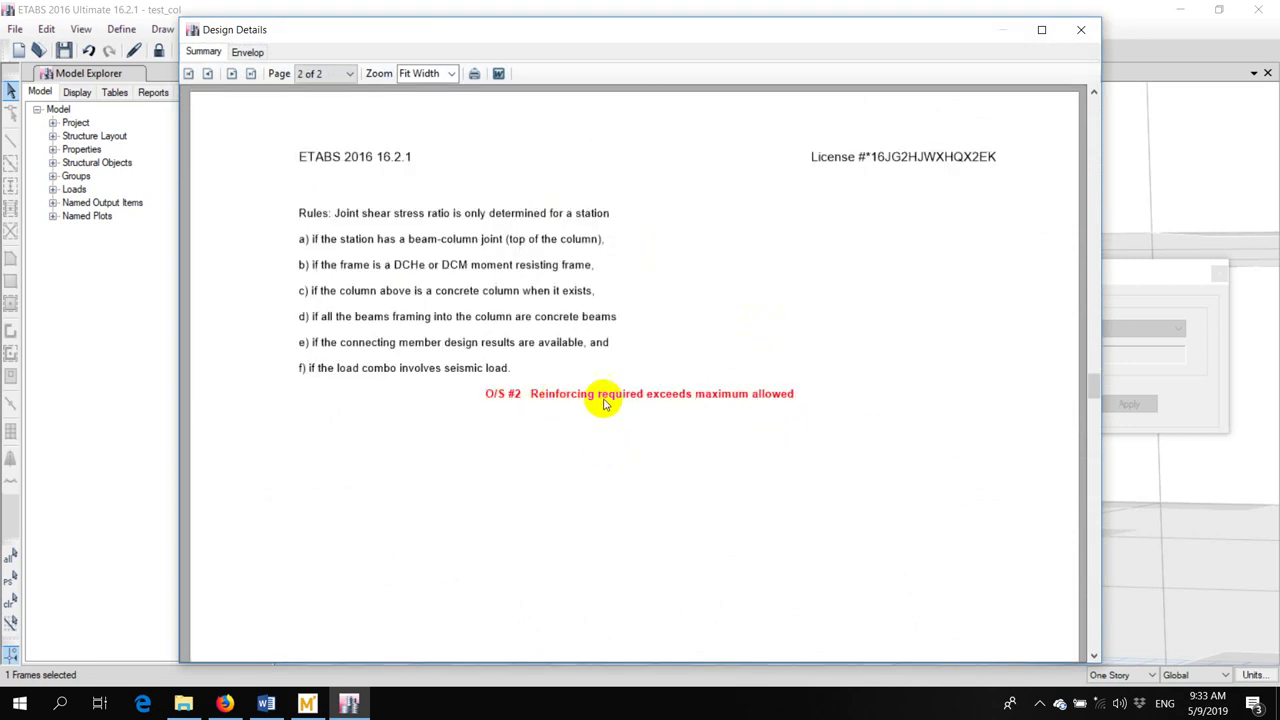
{"action": "left_click", "coordinate": [1081, 29]}
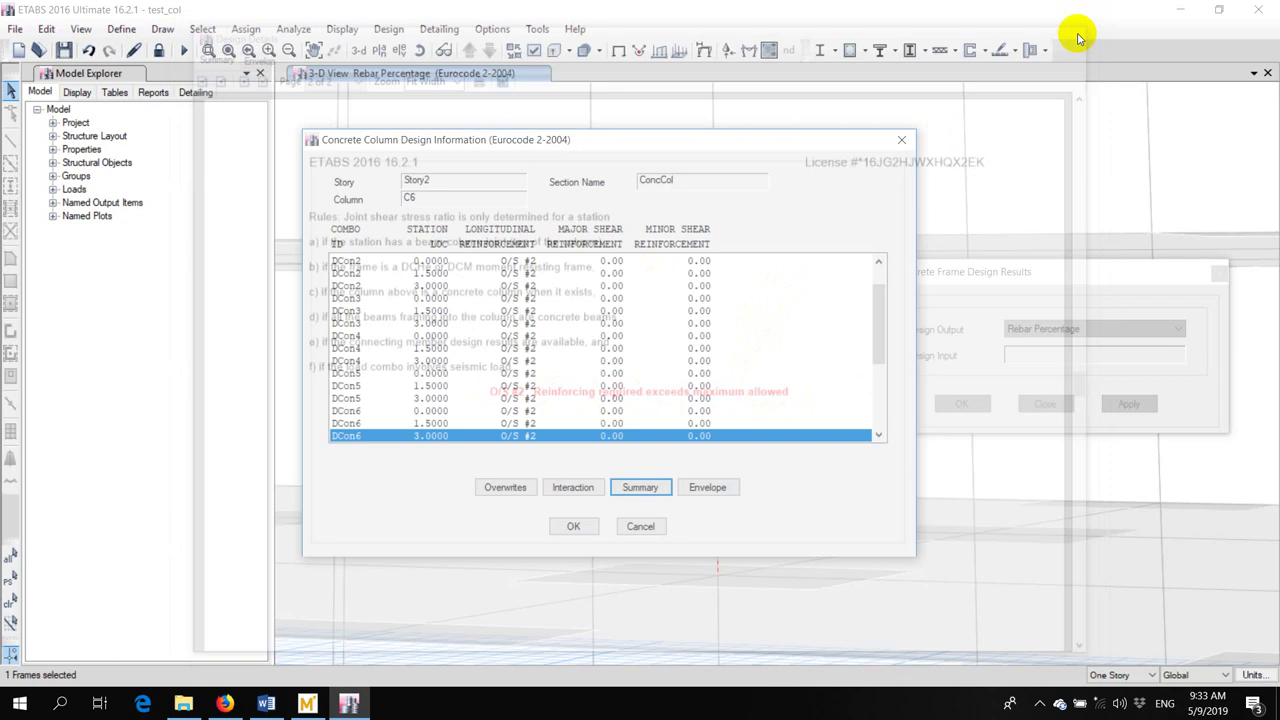
{"action": "left_click", "coordinate": [641, 527]}
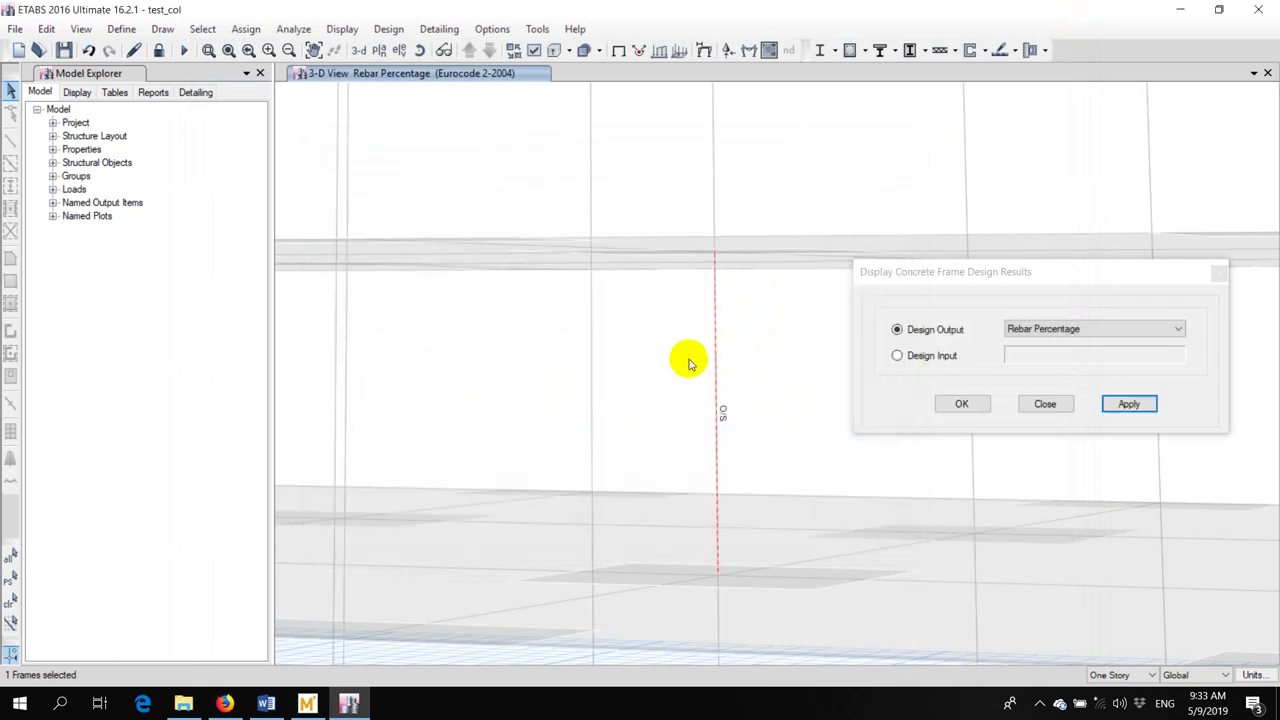
Close the design results display and unlock the model, accepting deletion of the analysis results
{"action": "left_click", "coordinate": [1044, 403]}
{"action": "scroll", "coordinate": [700, 346], "scroll_direction": "down", "scroll_amount": 3}
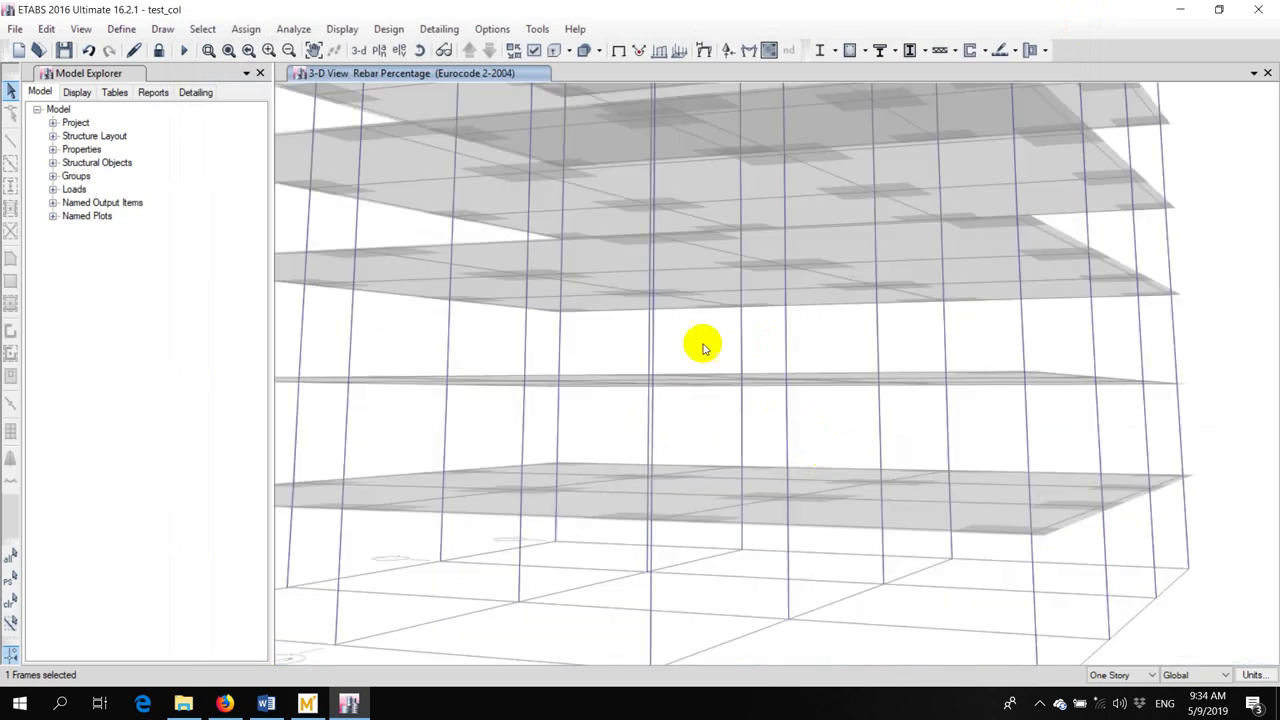
{"action": "scroll", "coordinate": [700, 346], "scroll_direction": "up", "scroll_amount": 2}
{"action": "left_click", "coordinate": [159, 50]}
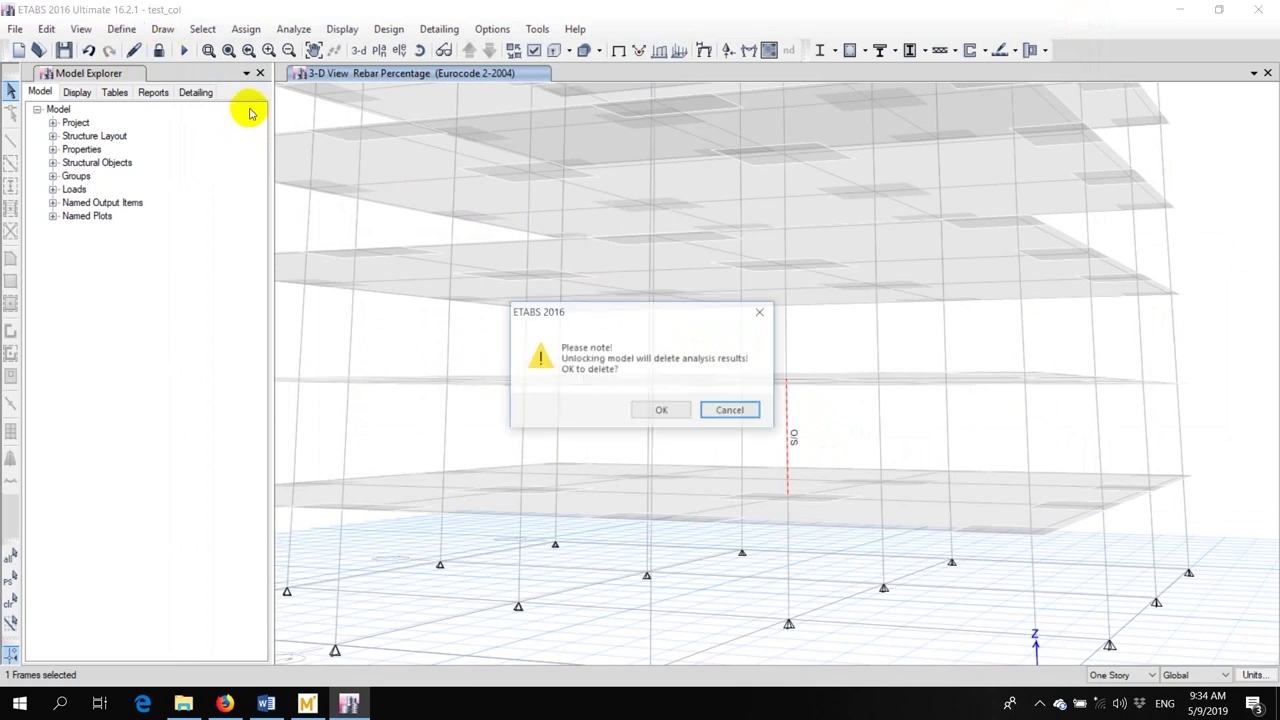
{"action": "left_click", "coordinate": [668, 412]}
Set the ConcCol frame section's depth and width to 600 mm each
{"action": "left_click", "coordinate": [121, 28]}
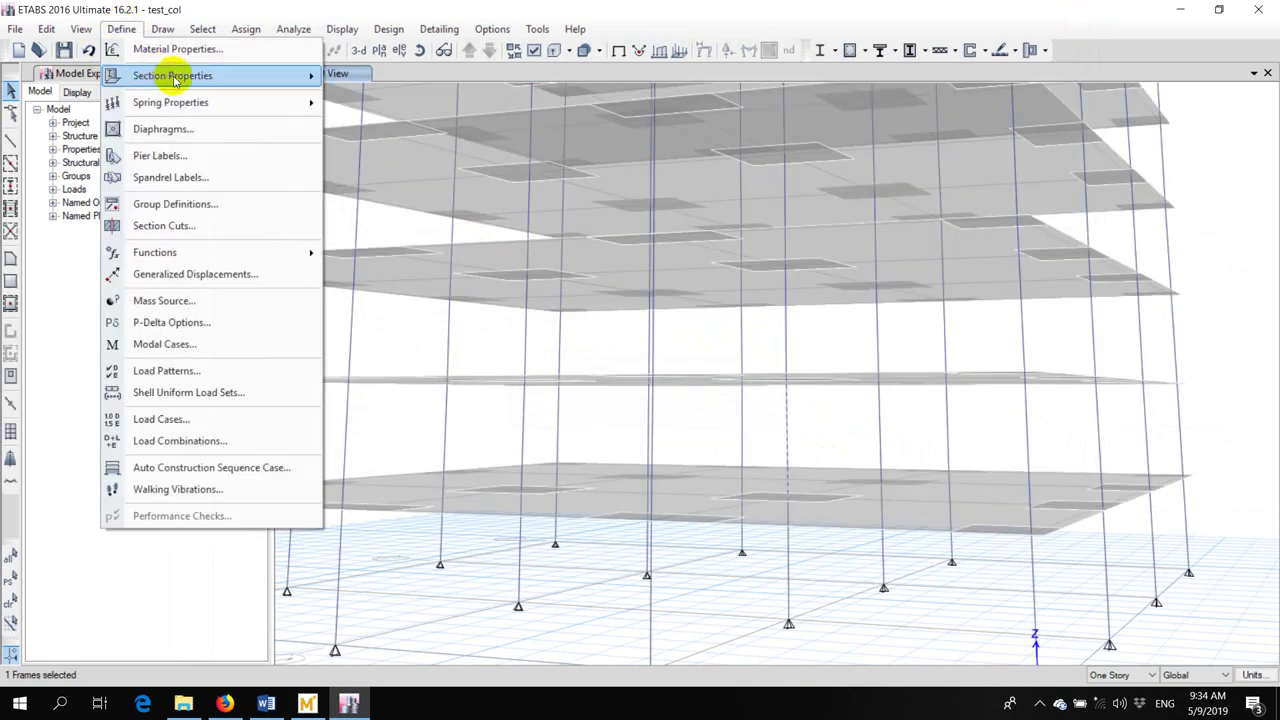
{"action": "mouse_move", "coordinate": [305, 76]}
{"action": "left_click", "coordinate": [374, 77]}
{"action": "left_click", "coordinate": [500, 314]}
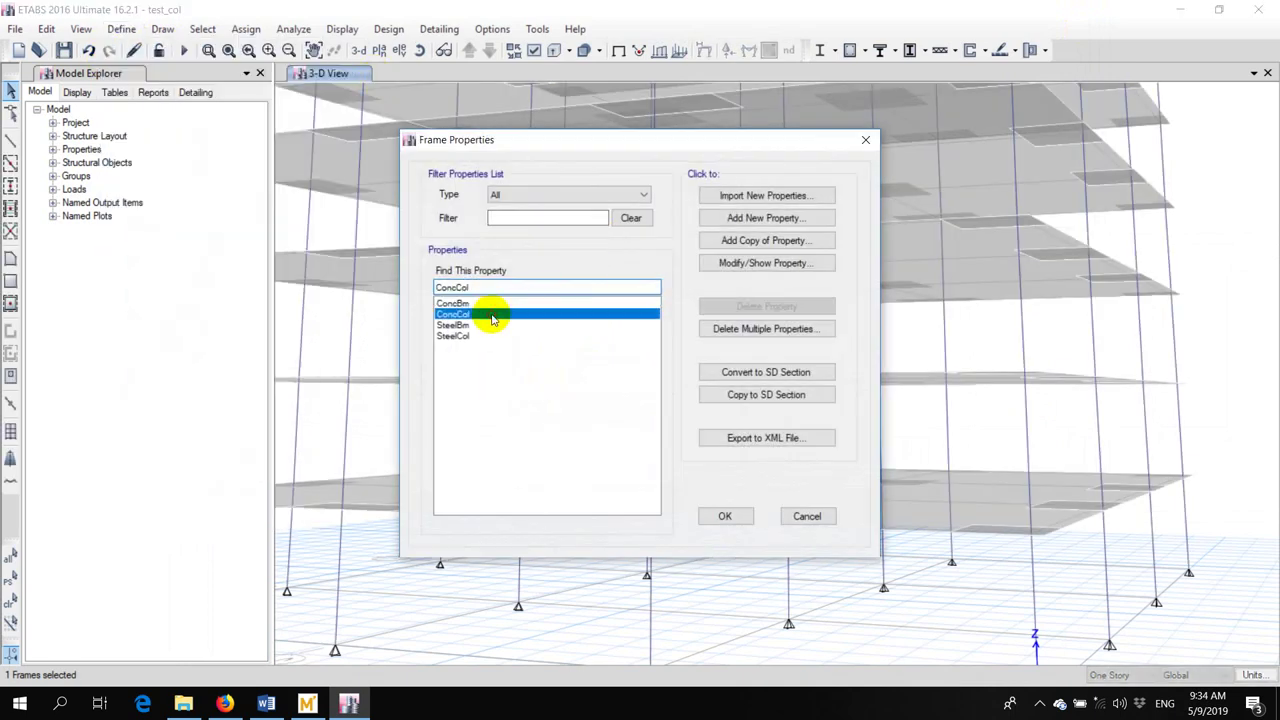
{"action": "left_click", "coordinate": [772, 263]}
{"action": "double_click", "coordinate": [651, 396]}
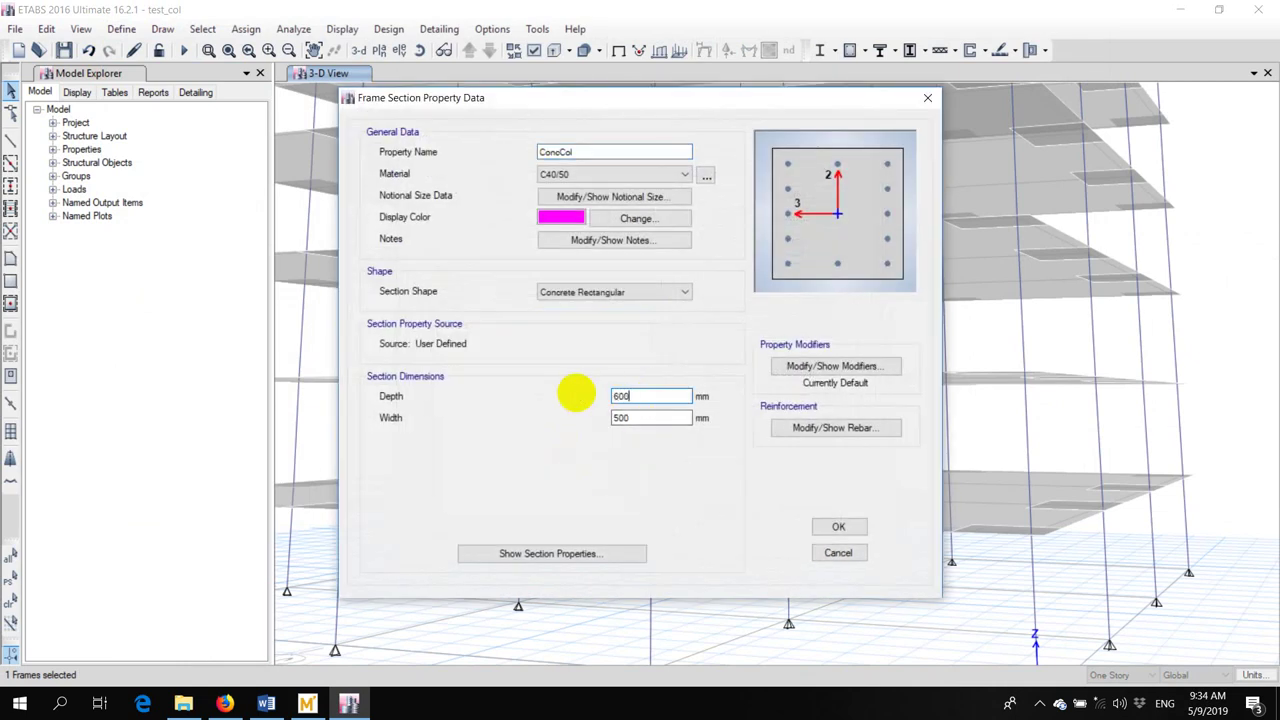
{"action": "double_click", "coordinate": [616, 418]}
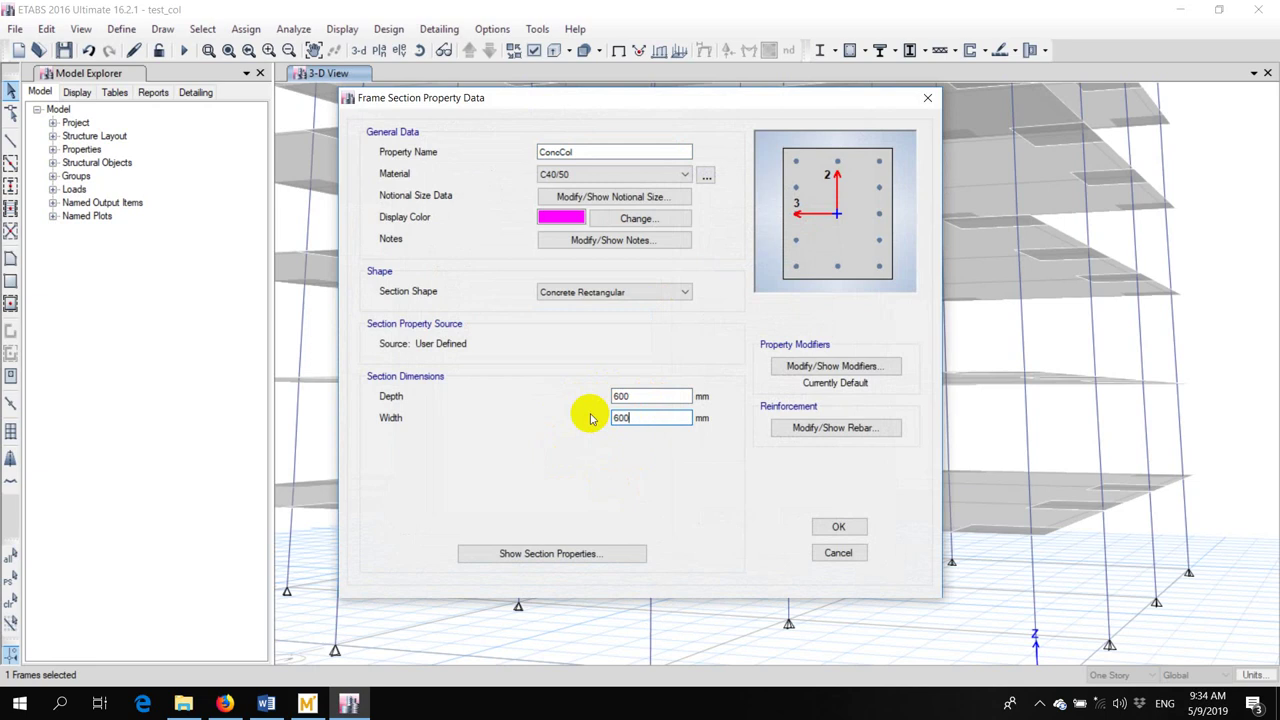
{"action": "type", "text": "600"}
{"action": "left_click", "coordinate": [830, 524]}
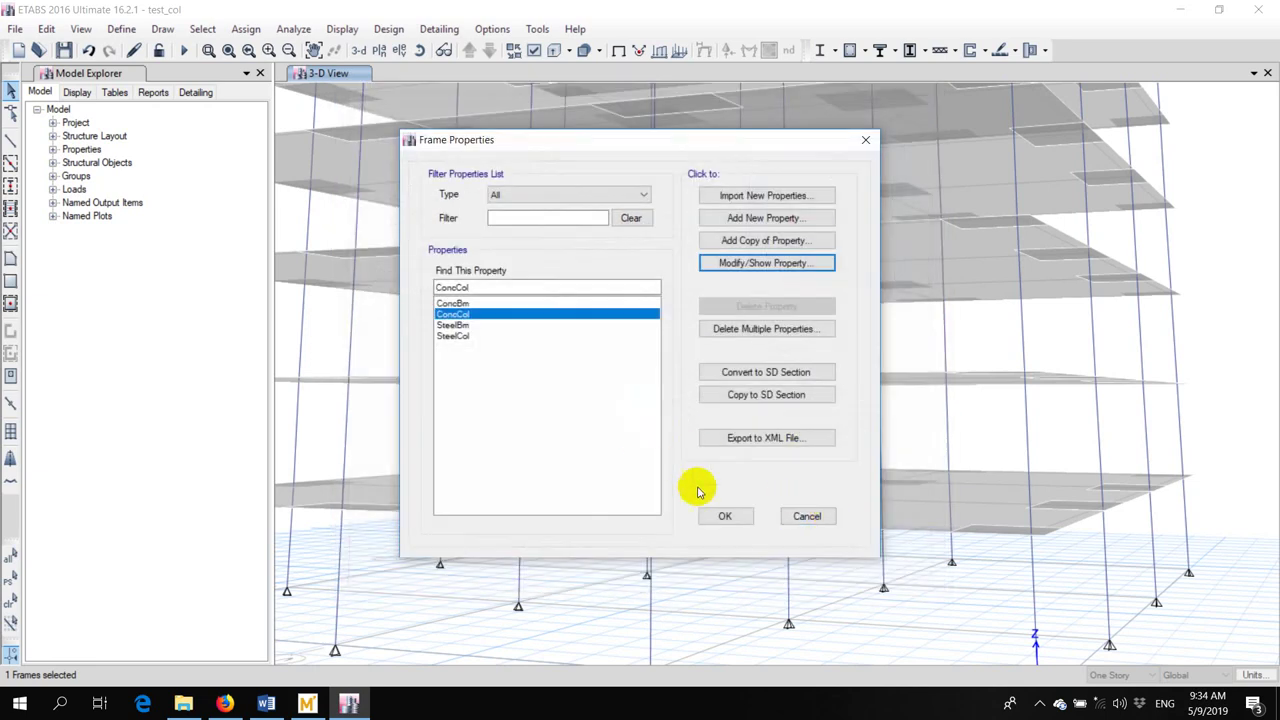
{"action": "left_click", "coordinate": [725, 516]}
Rerun the analysis and run the concrete frame design check on the same Story2 column
{"action": "left_click", "coordinate": [183, 50]}
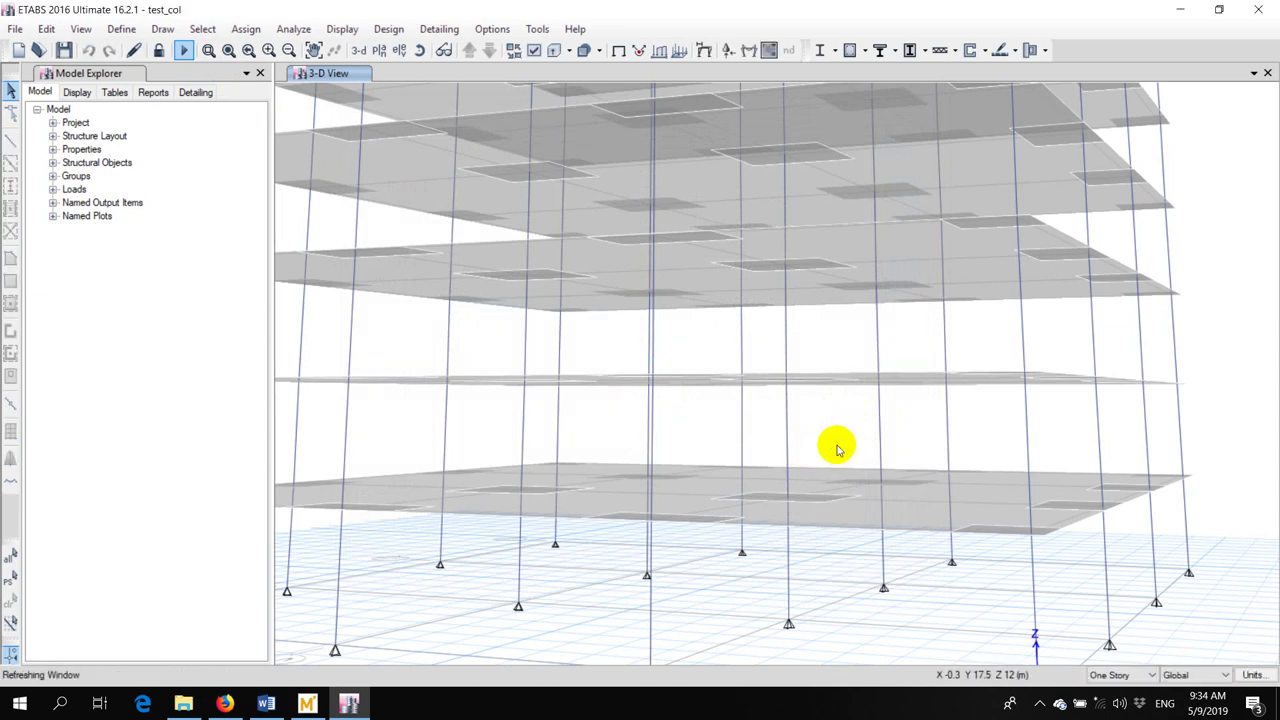
{"action": "left_click", "coordinate": [619, 50]}
{"action": "left_click", "coordinate": [786, 414]}
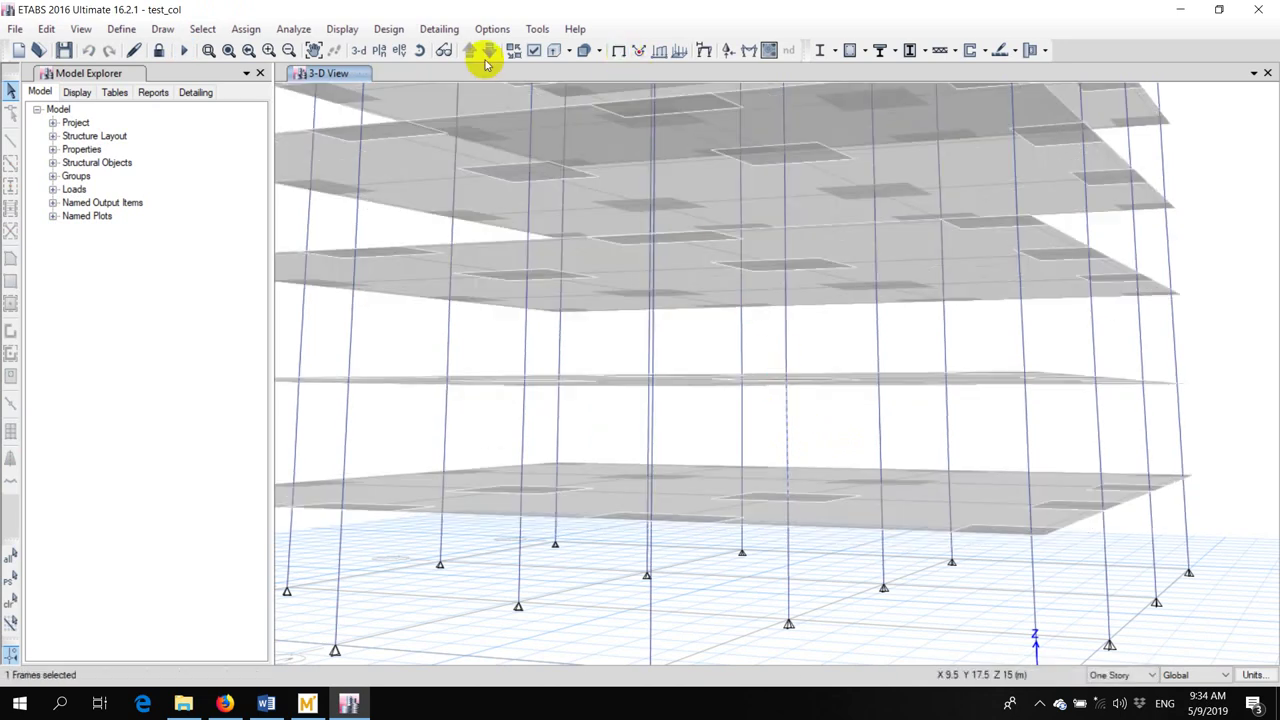
{"action": "left_click", "coordinate": [405, 29]}
{"action": "mouse_move", "coordinate": [423, 69]}
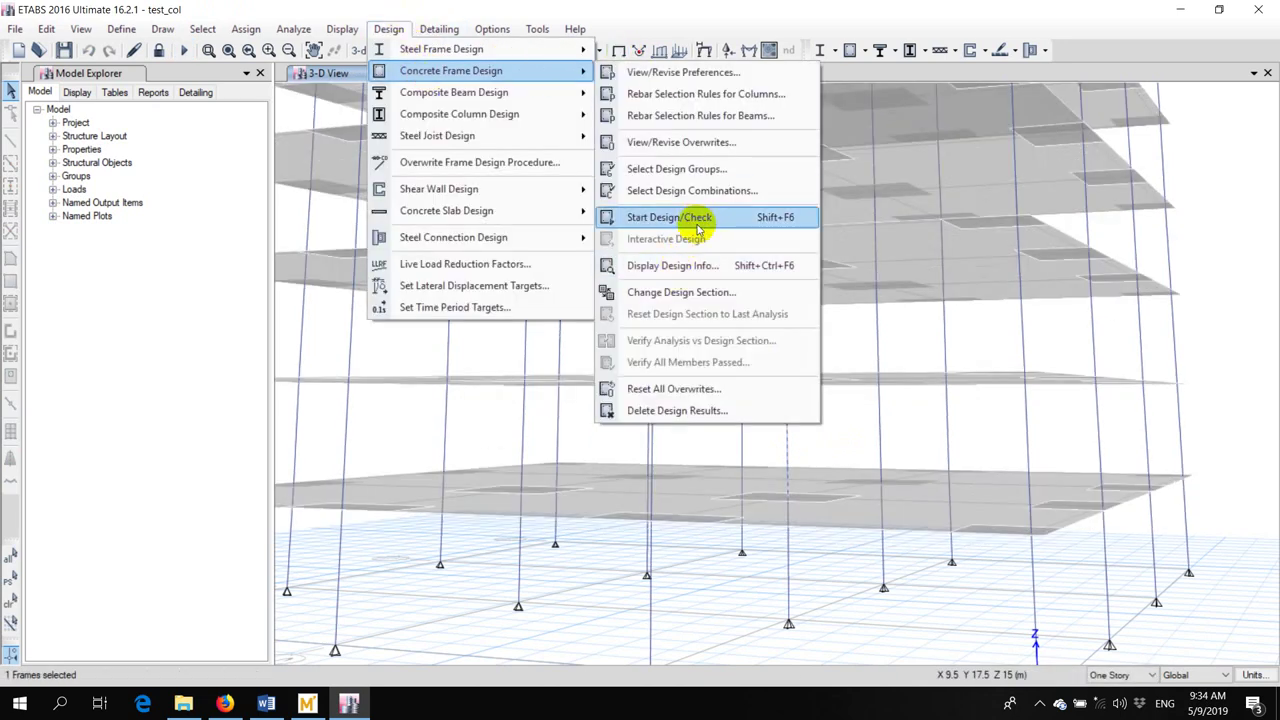
{"action": "left_click", "coordinate": [699, 219]}
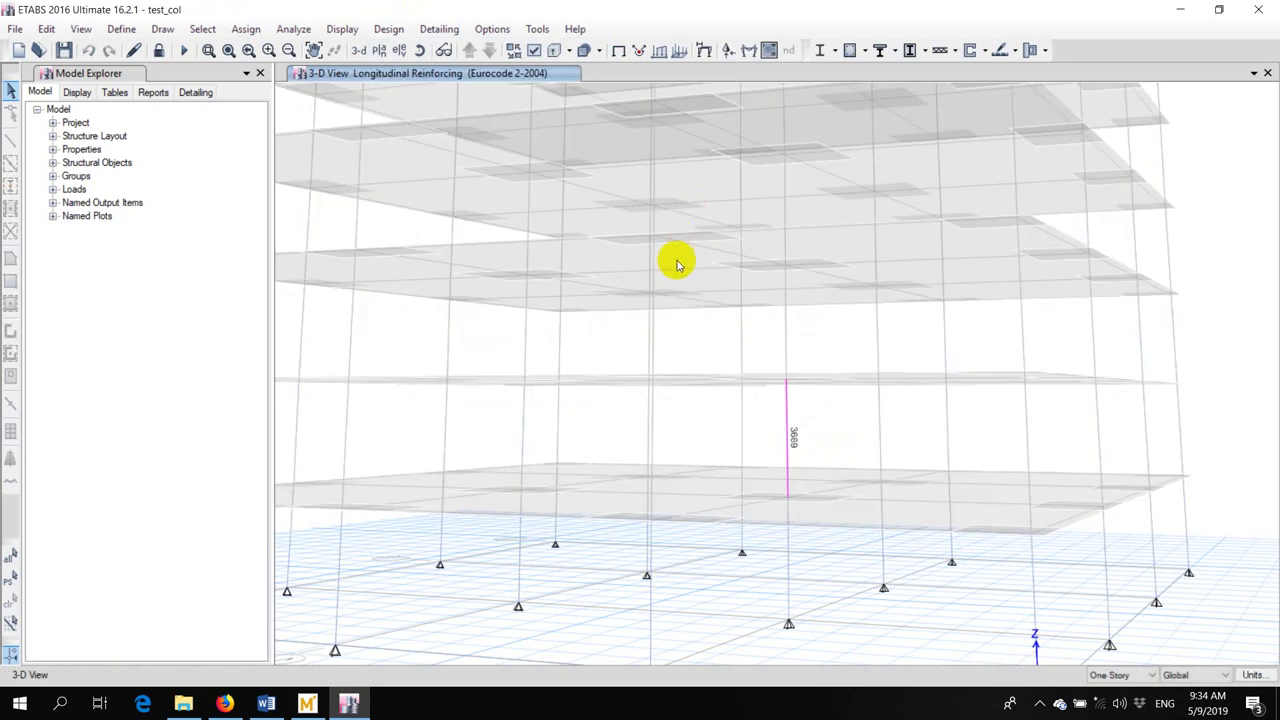
Display the Rebar Percentage output for the redesigned 600 mm square column and examine it up close
{"action": "left_click", "coordinate": [400, 29]}
{"action": "mouse_move", "coordinate": [423, 69]}
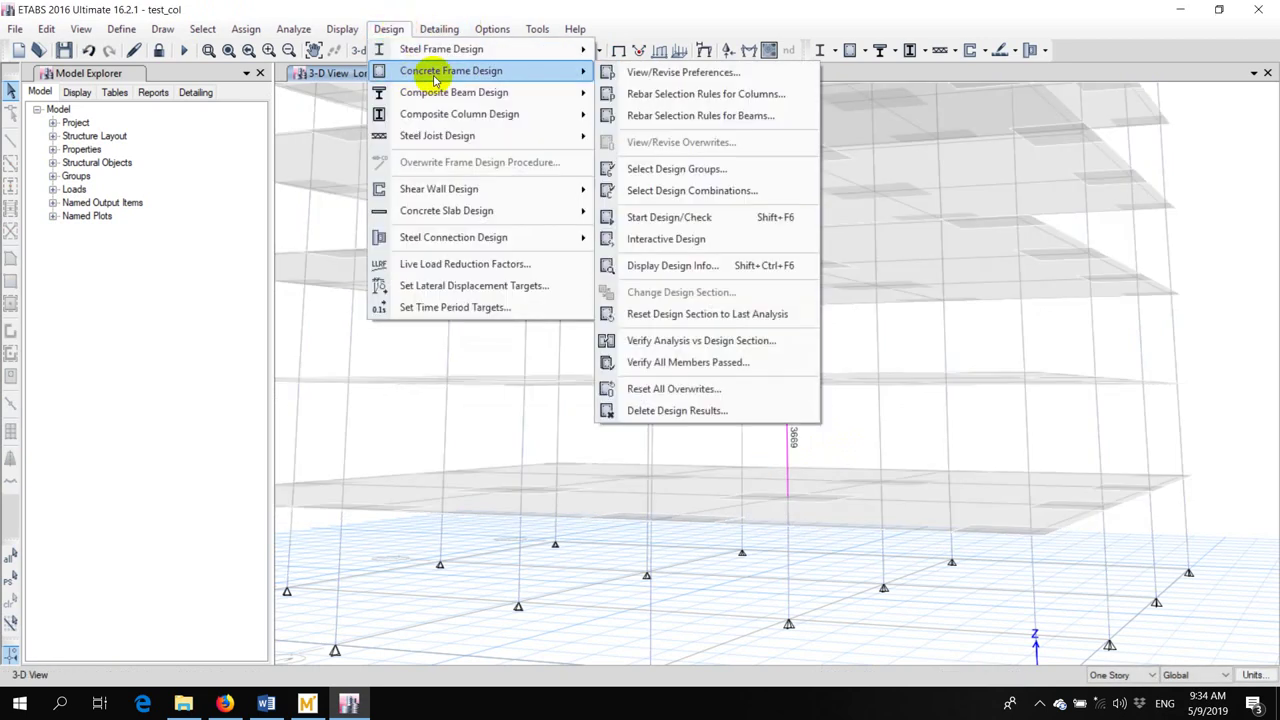
{"action": "left_click", "coordinate": [692, 265]}
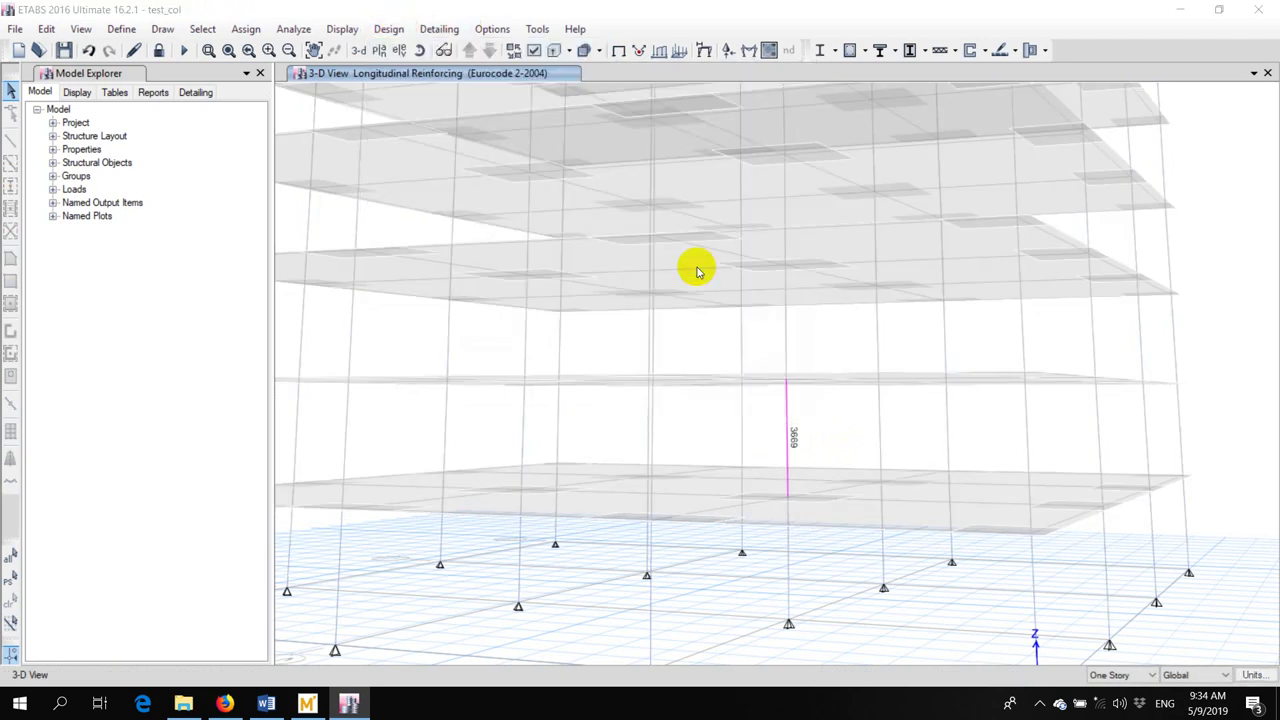
{"action": "left_click", "coordinate": [1130, 403]}
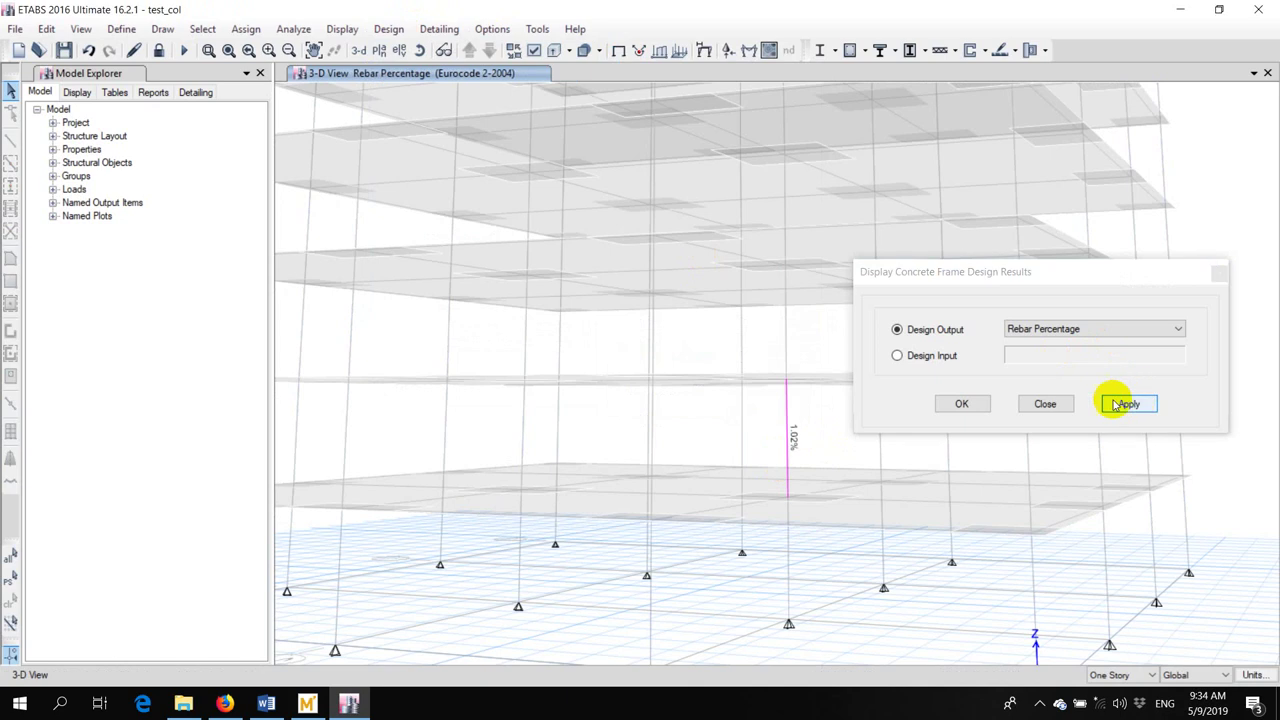
{"action": "scroll", "coordinate": [815, 464], "scroll_direction": "up", "scroll_amount": 3}
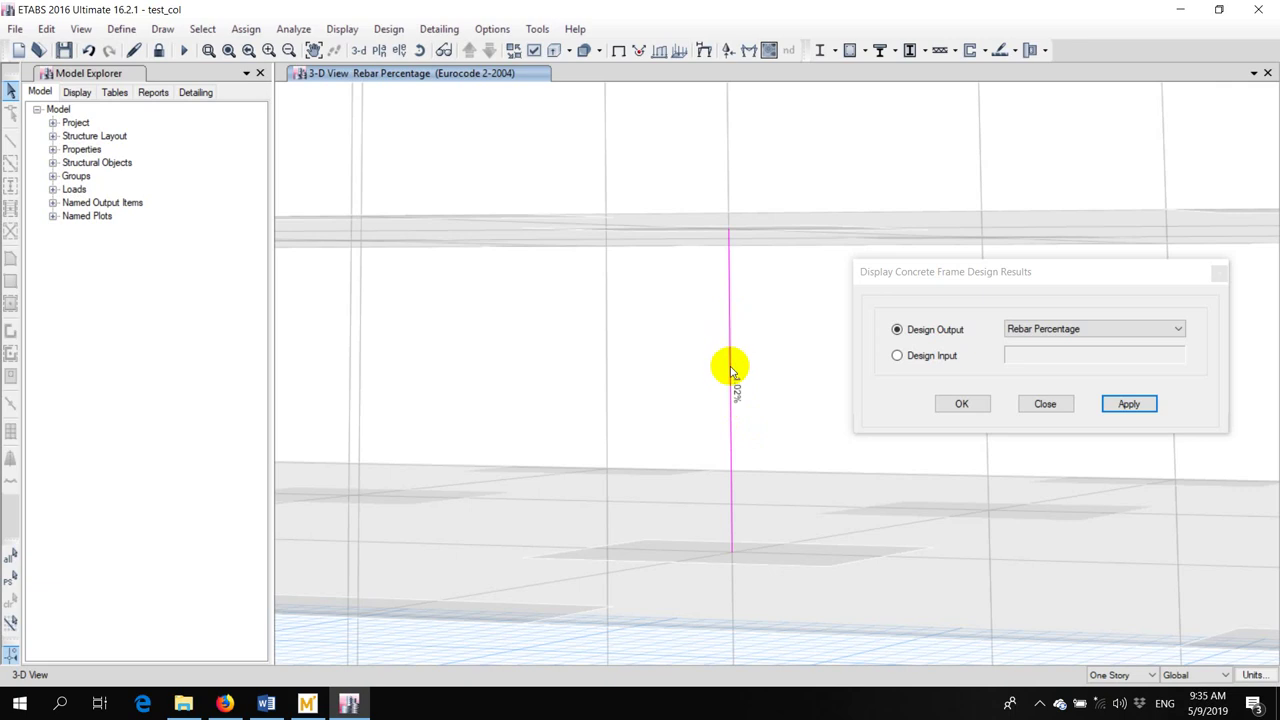
{"action": "scroll", "coordinate": [740, 390], "scroll_direction": "down", "scroll_amount": 3}
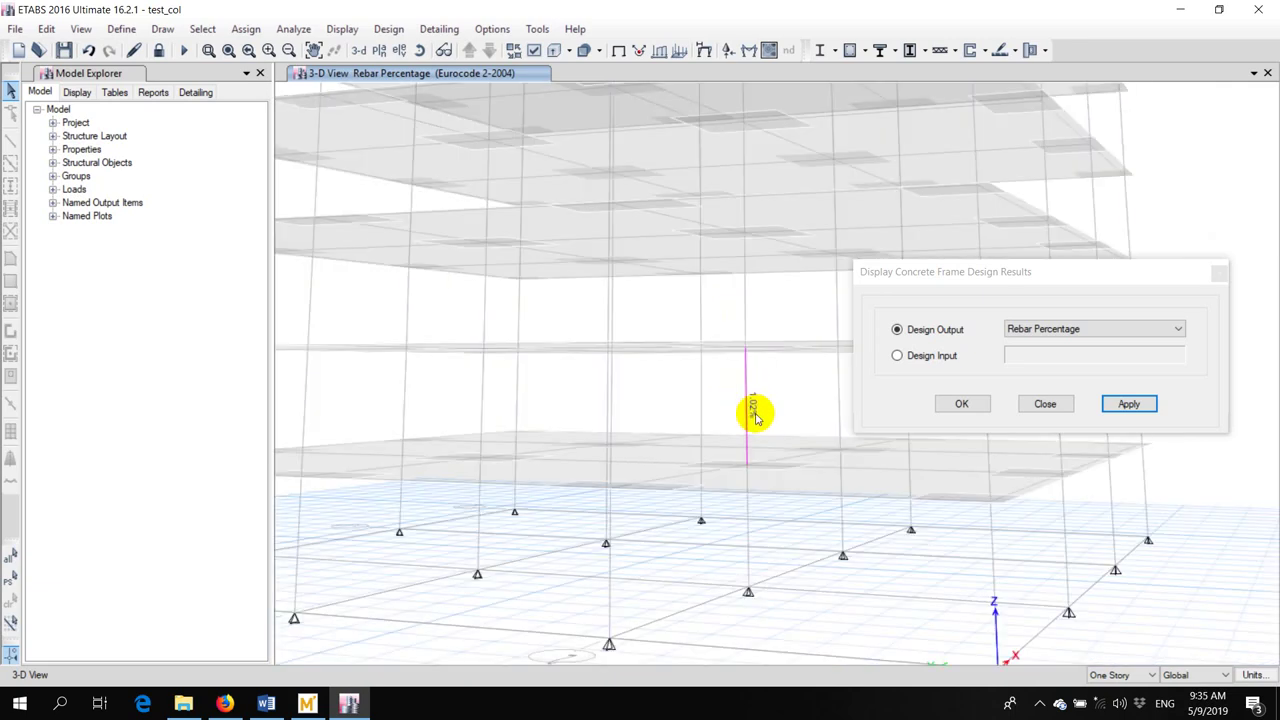
{"action": "scroll", "coordinate": [755, 414], "scroll_direction": "up", "scroll_amount": 4}
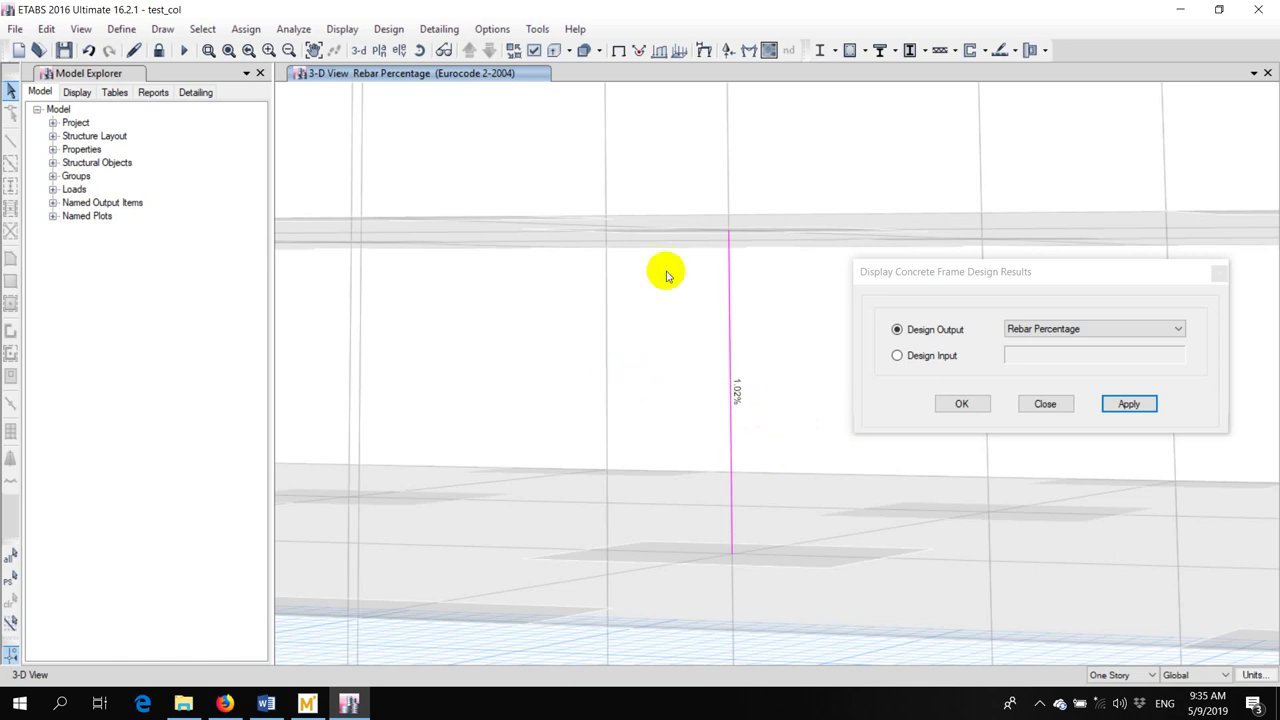
{"action": "left_click", "coordinate": [423, 50]}
{"action": "mouse_move", "coordinate": [691, 331]}
{"action": "left_mouse_down"}
{"action": "mouse_move", "coordinate": [686, 348]}
{"action": "mouse_move", "coordinate": [694, 337]}
{"action": "left_mouse_up"}
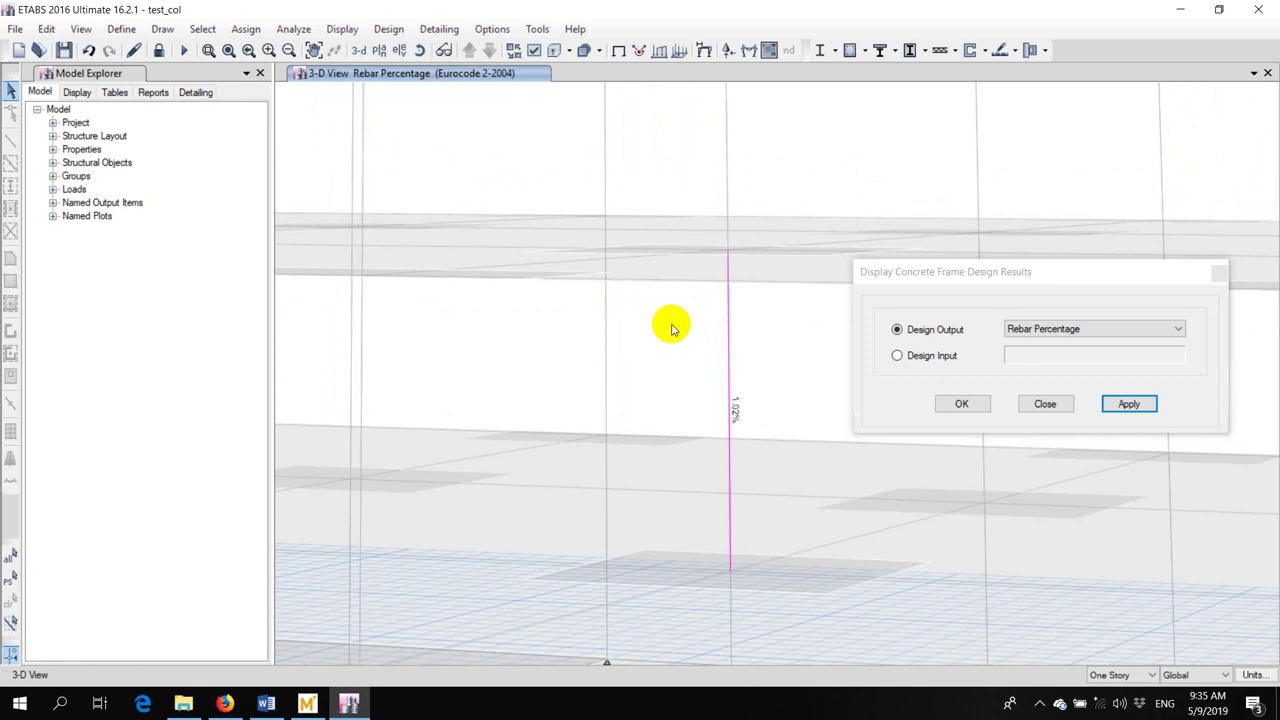
Close the concrete frame design results display settings and select all columns in the model by object type
{"action": "scroll", "coordinate": [675, 329], "scroll_direction": "down", "scroll_amount": 3}
{"action": "left_click", "coordinate": [1045, 403]}
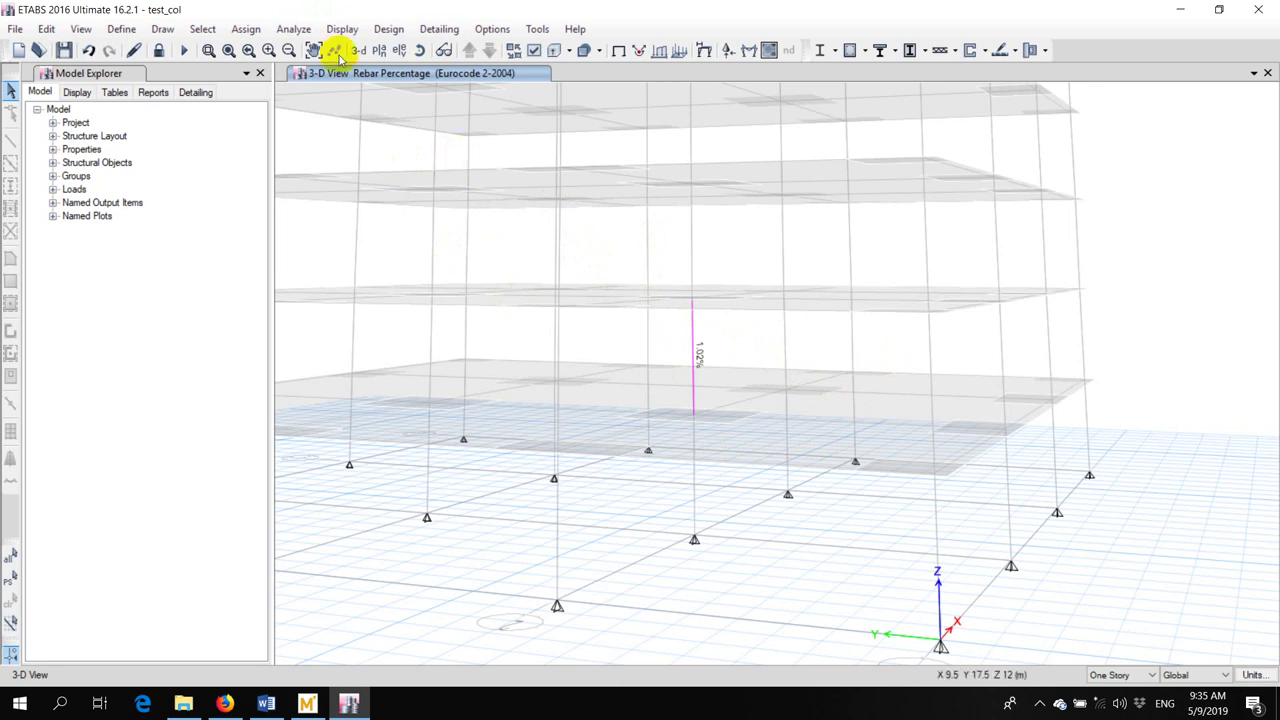
{"action": "left_click", "coordinate": [202, 30]}
{"action": "mouse_move", "coordinate": [300, 49]}
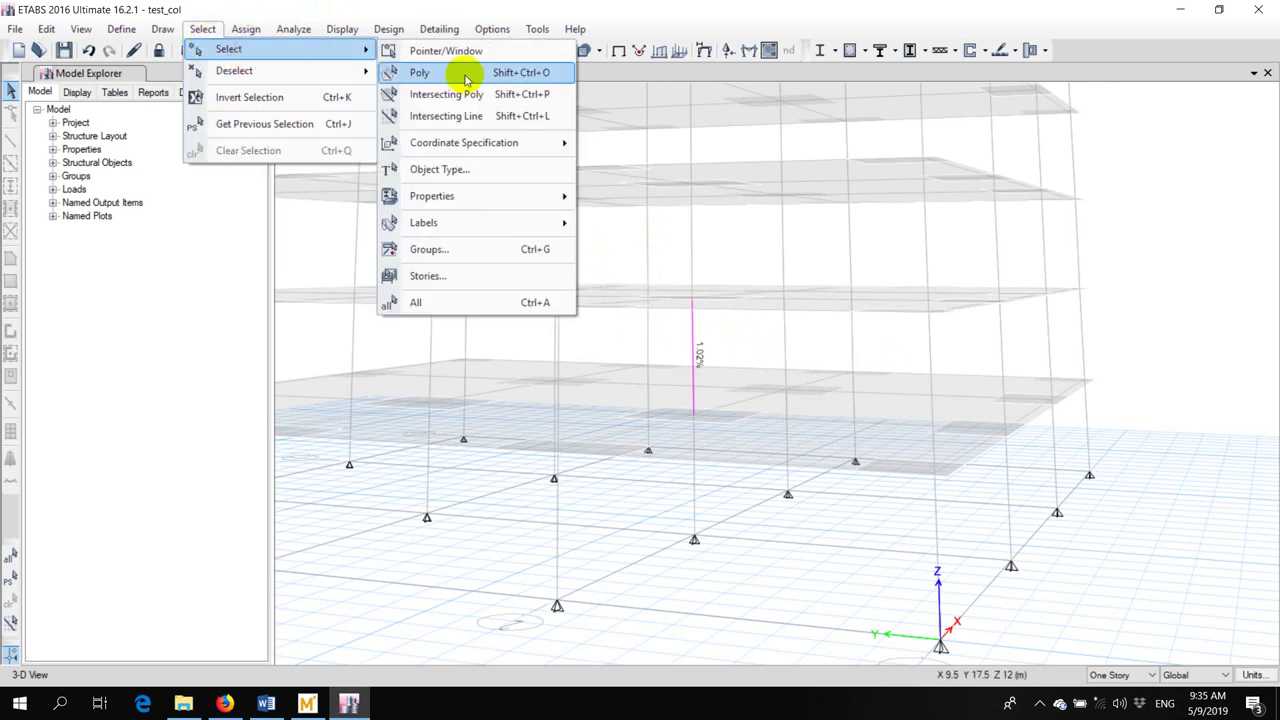
{"action": "left_click", "coordinate": [483, 170]}
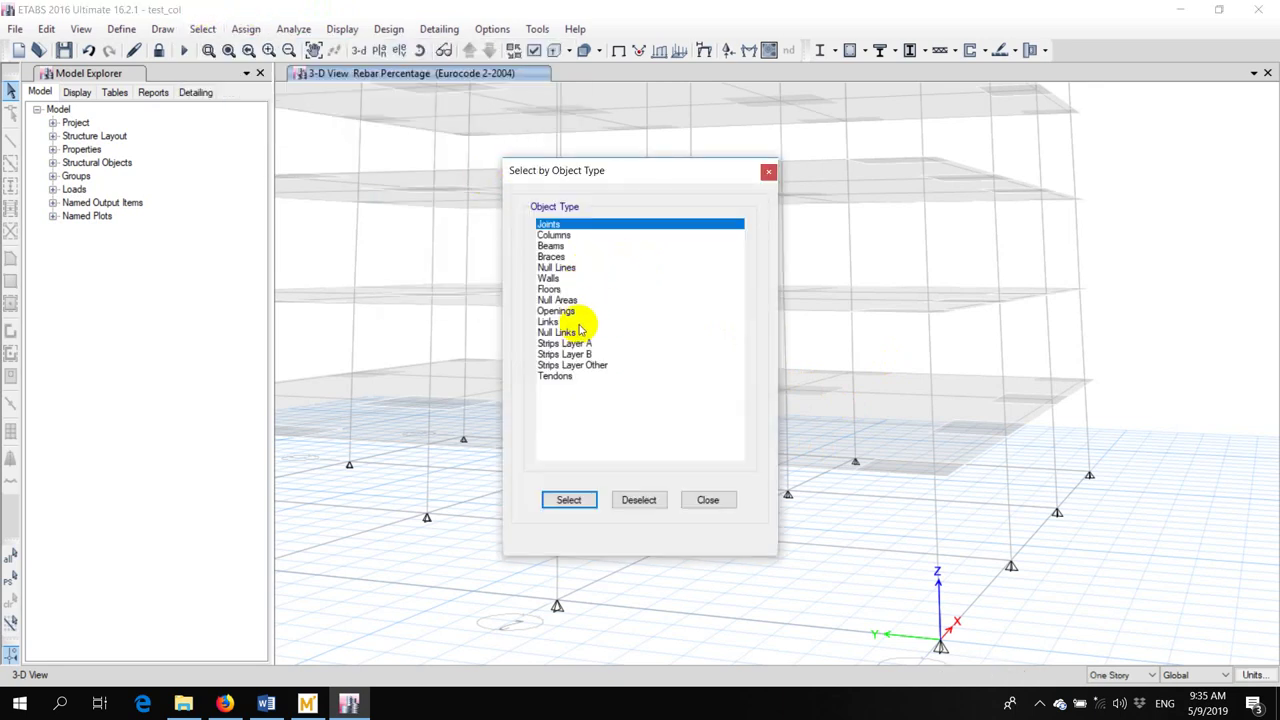
{"action": "left_click", "coordinate": [562, 235]}
{"action": "left_click", "coordinate": [570, 500]}
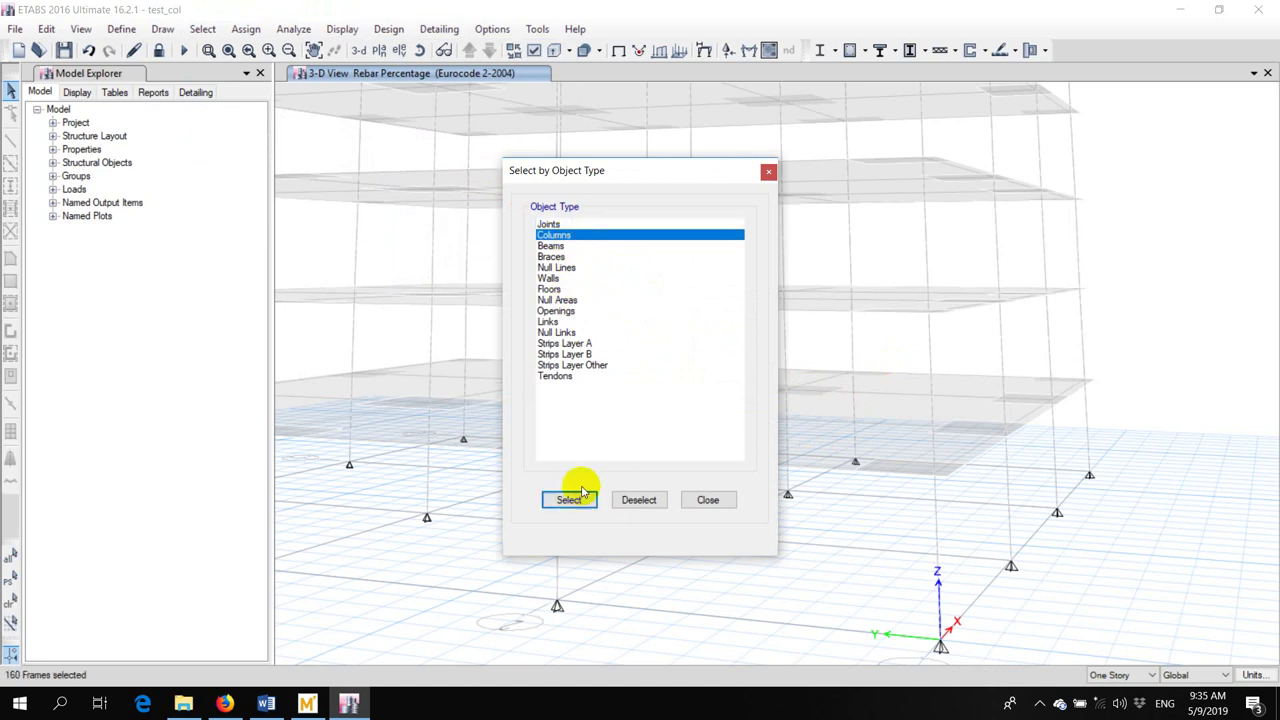
{"action": "left_click", "coordinate": [708, 500]}
Run the concrete frame design check on all the selected columns and inspect their longitudinal reinforcing from different angles
{"action": "scroll", "coordinate": [829, 455], "scroll_direction": "down", "scroll_amount": 3}
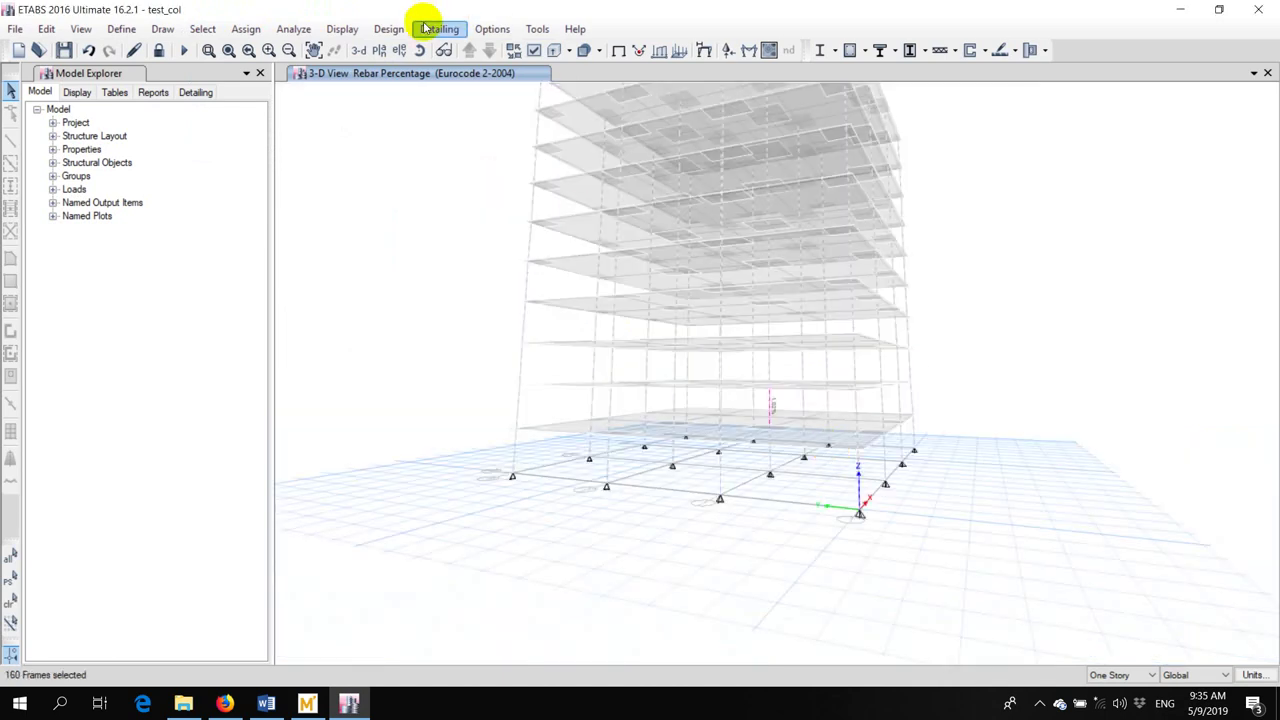
{"action": "left_click", "coordinate": [390, 28]}
{"action": "mouse_move", "coordinate": [410, 72]}
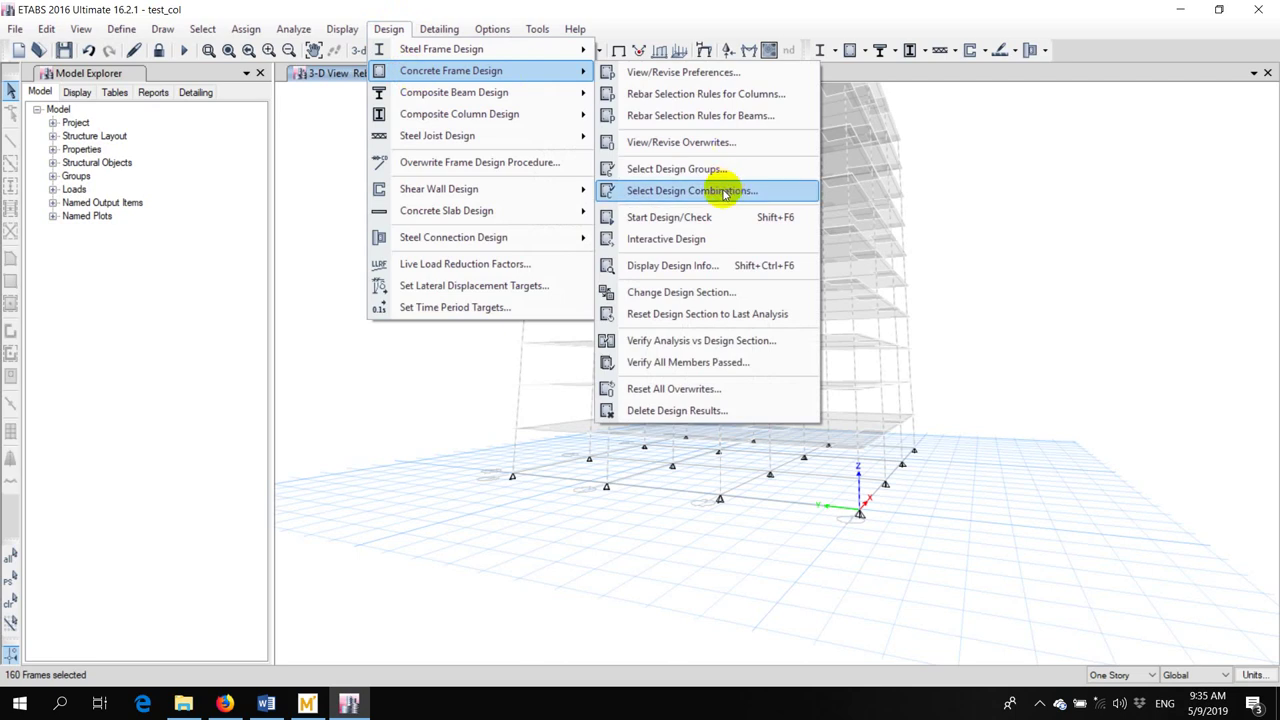
{"action": "left_click", "coordinate": [700, 216]}
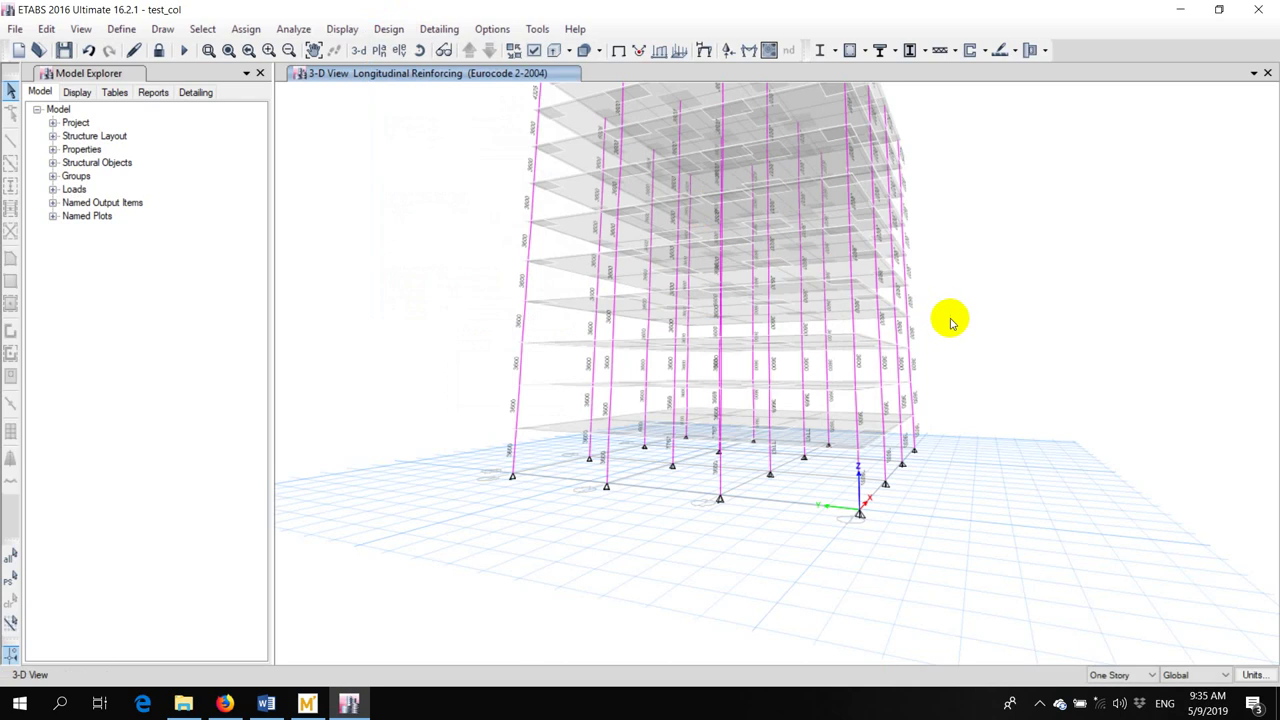
{"action": "middle_click_drag", "start_coordinate": [703, 320], "coordinate": [766, 443], "text": "shift"}
{"action": "left_click", "coordinate": [420, 50]}
{"action": "left_click_drag", "start_coordinate": [458, 100], "coordinate": [711, 309]}
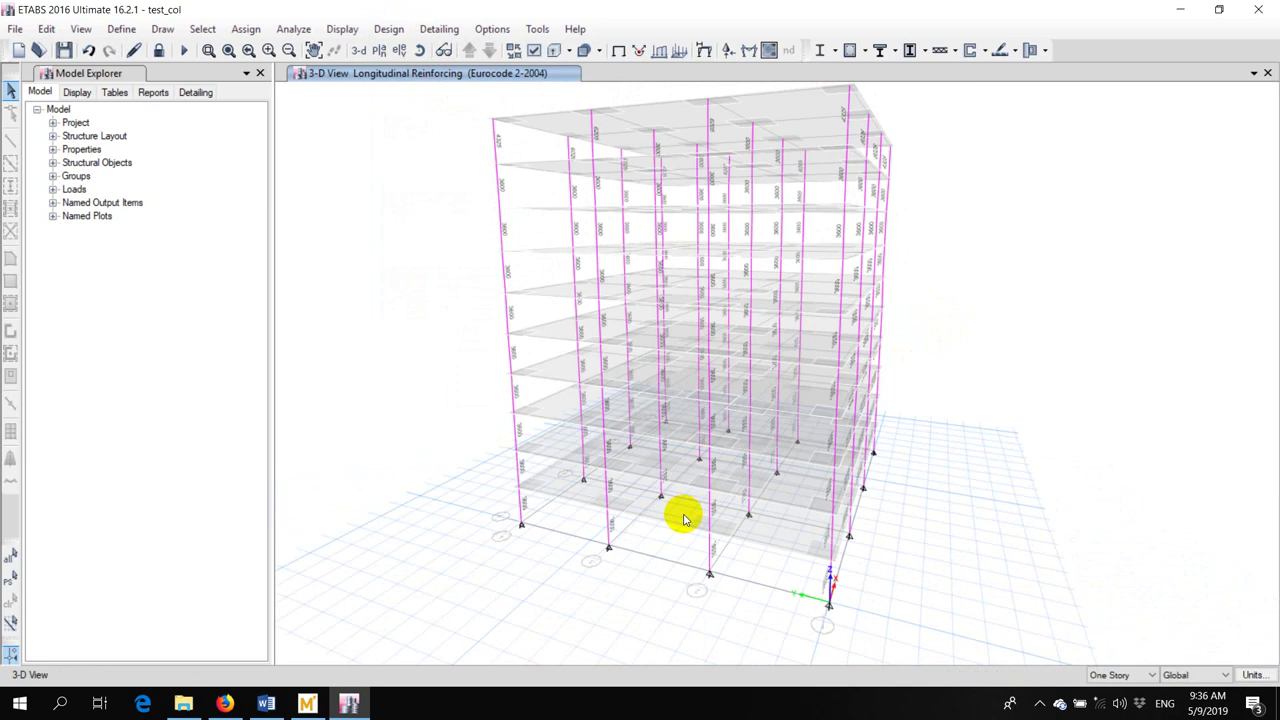
{"action": "scroll", "coordinate": [684, 518], "scroll_direction": "up", "scroll_amount": 3}
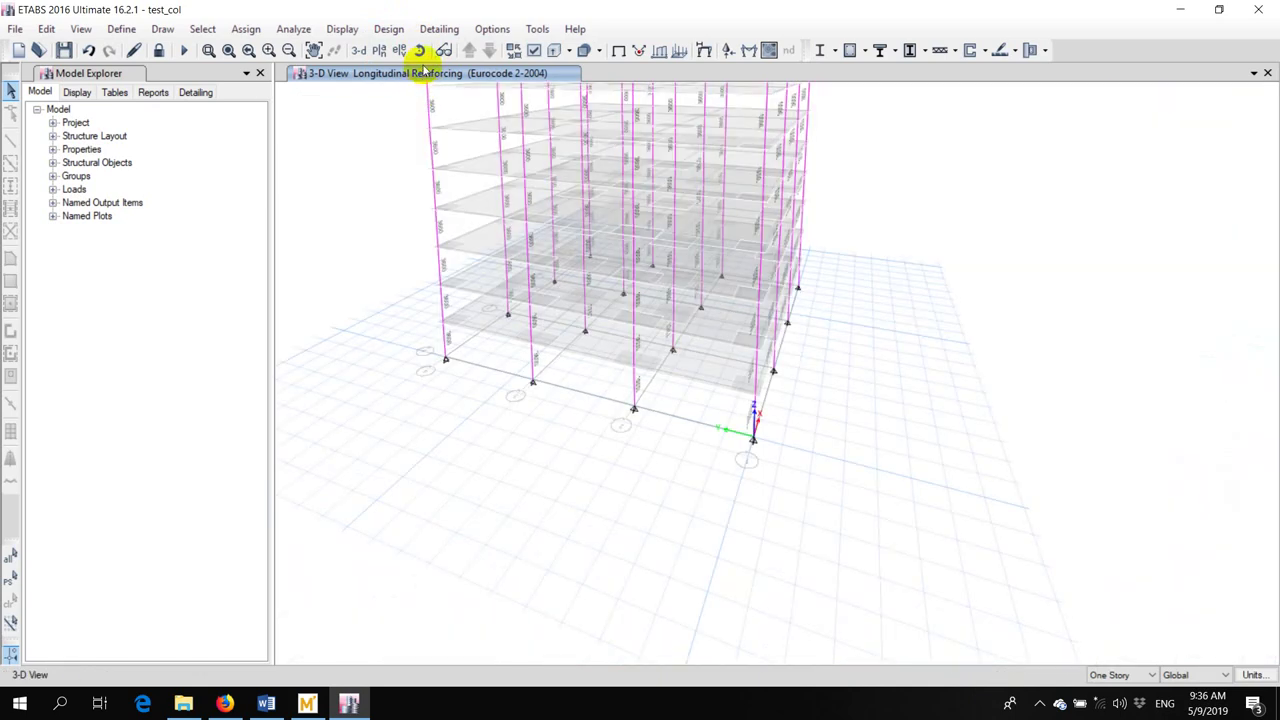
{"action": "left_click", "coordinate": [419, 50]}
{"action": "left_click_drag", "start_coordinate": [706, 297], "coordinate": [700, 237]}
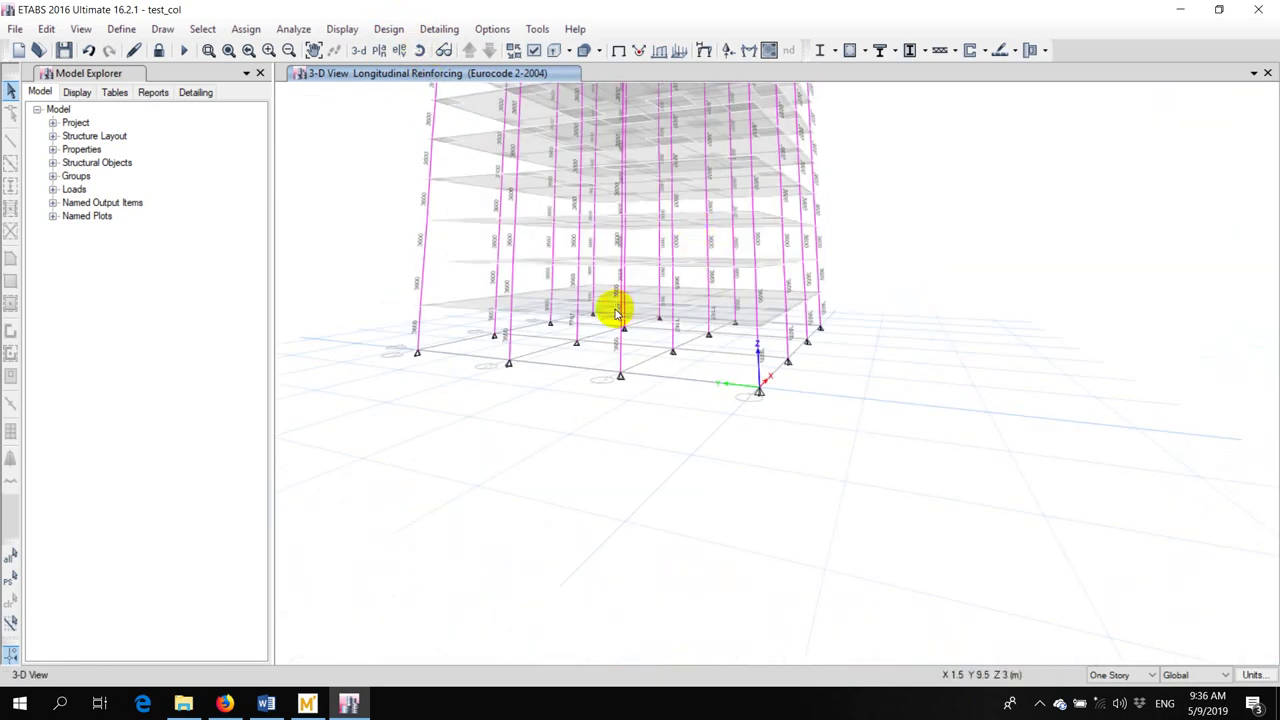
Switch to Excel 2016, dismiss the activation wizard and create a blank workbook
{"action": "left_click", "coordinate": [20, 706]}
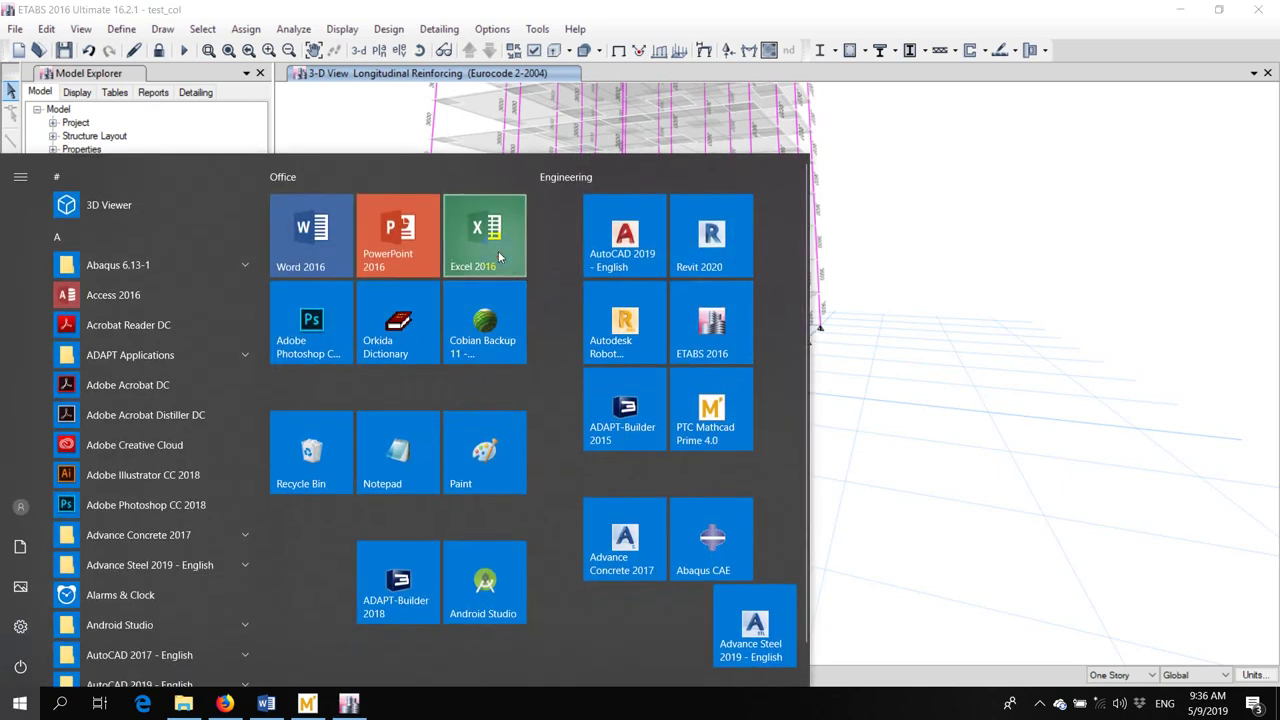
{"action": "left_click", "coordinate": [489, 251]}
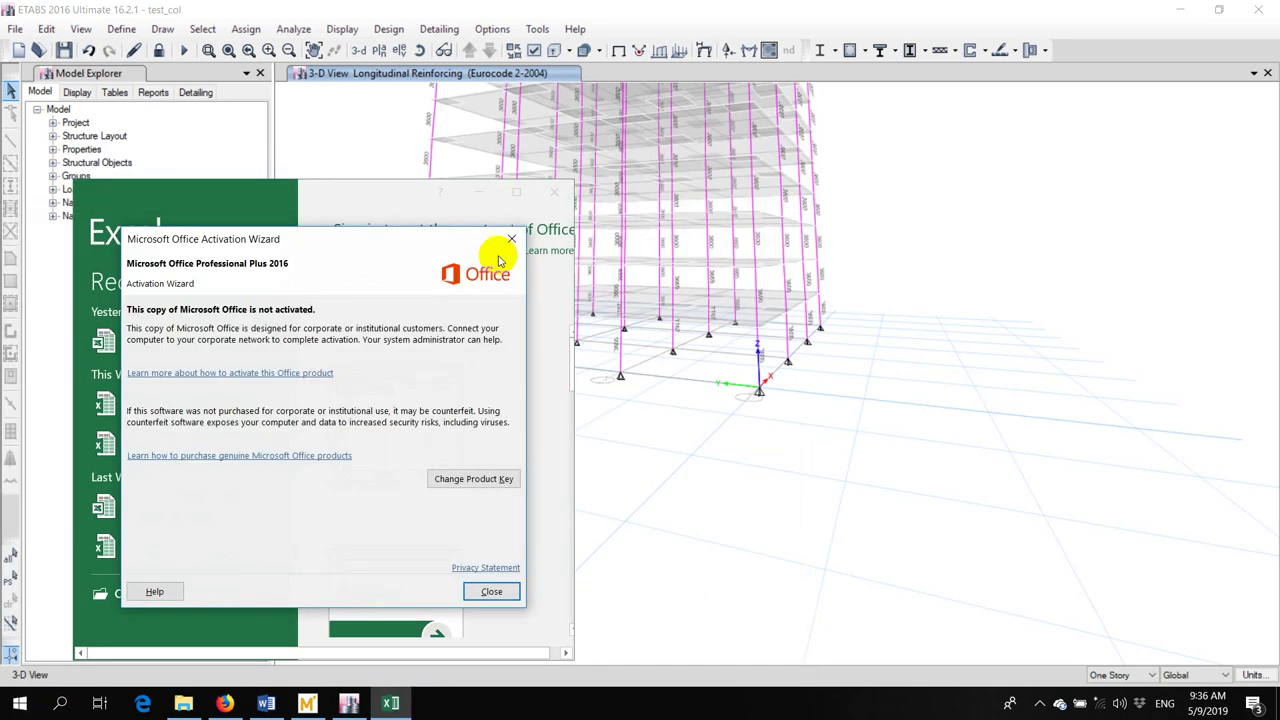
{"action": "left_click", "coordinate": [491, 591]}
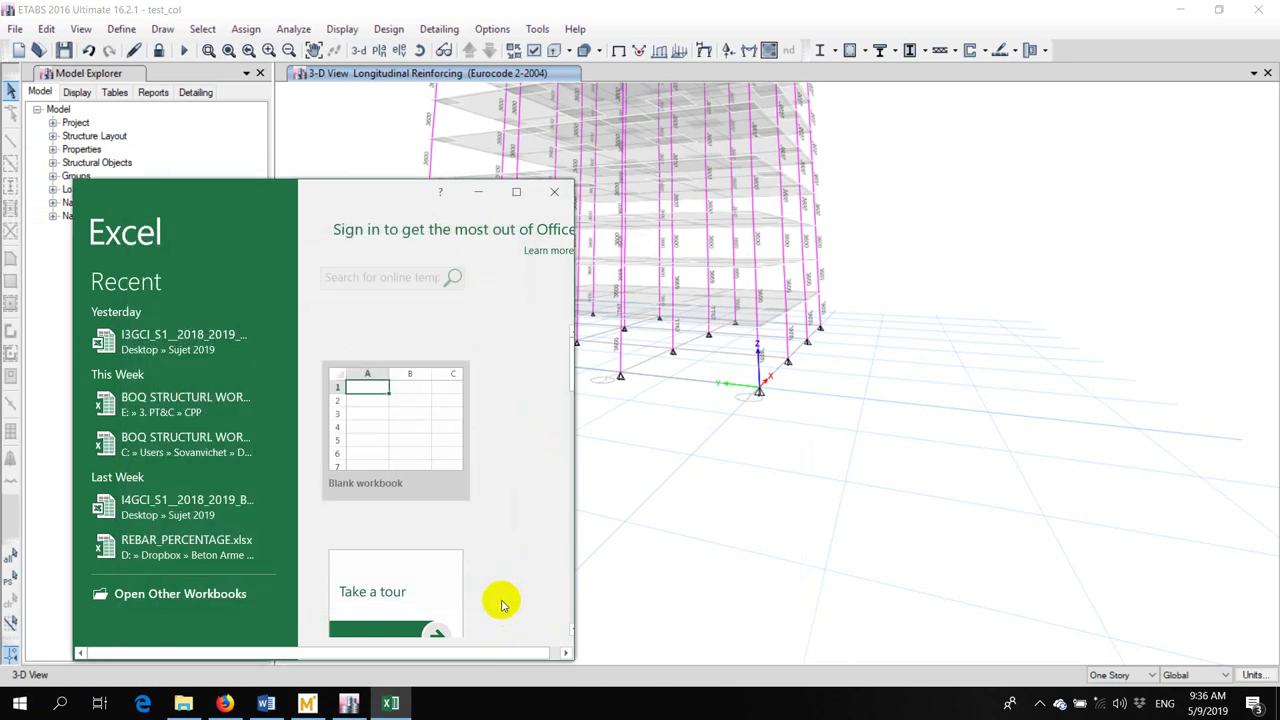
{"action": "left_click", "coordinate": [398, 424]}
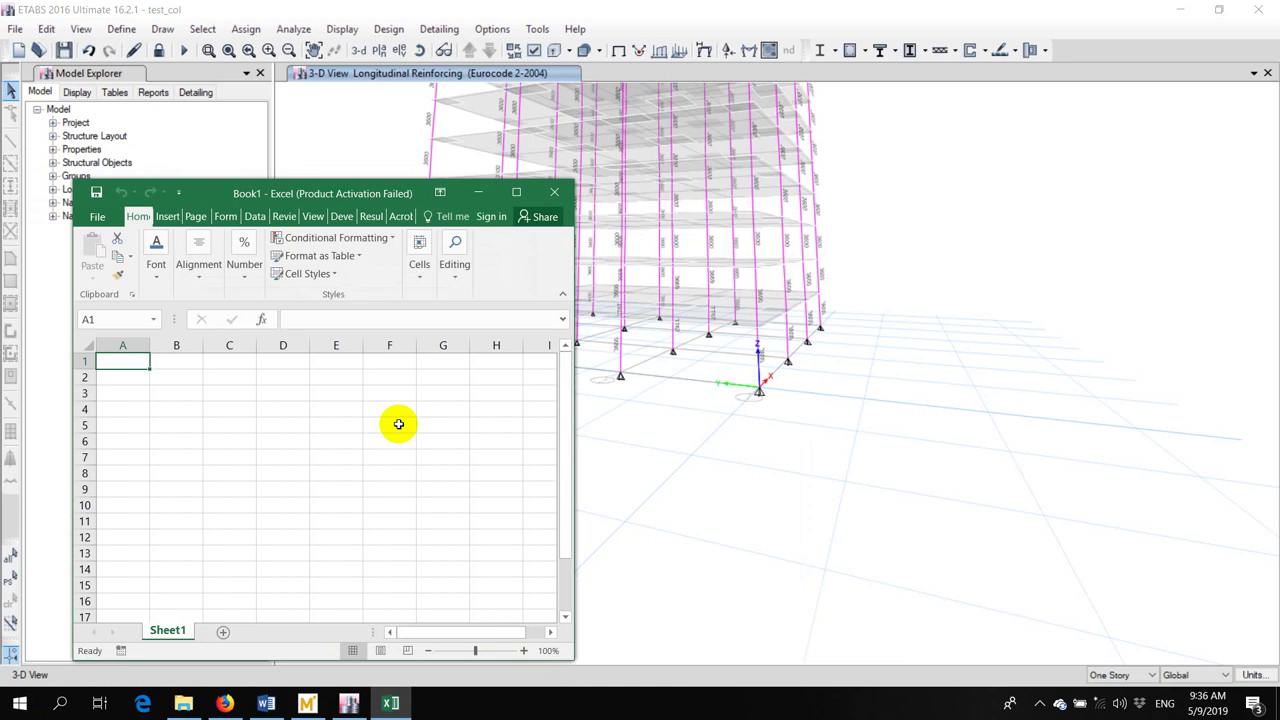
Enter the column dimensions 600 and 600 in cells C5 and C6
{"action": "left_click", "coordinate": [228, 426]}
{"action": "type", "text": "600"}
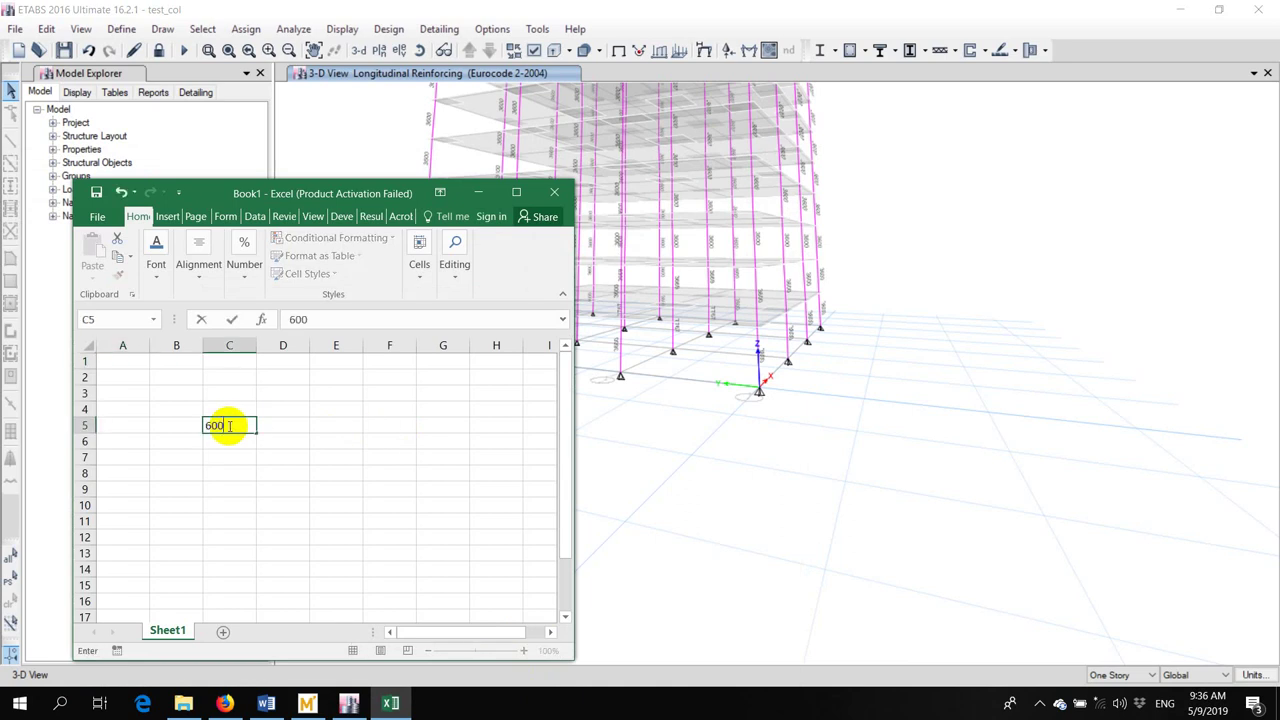
{"action": "key", "text": "Return"}
{"action": "type", "text": "600"}
{"action": "key", "text": "Return"}
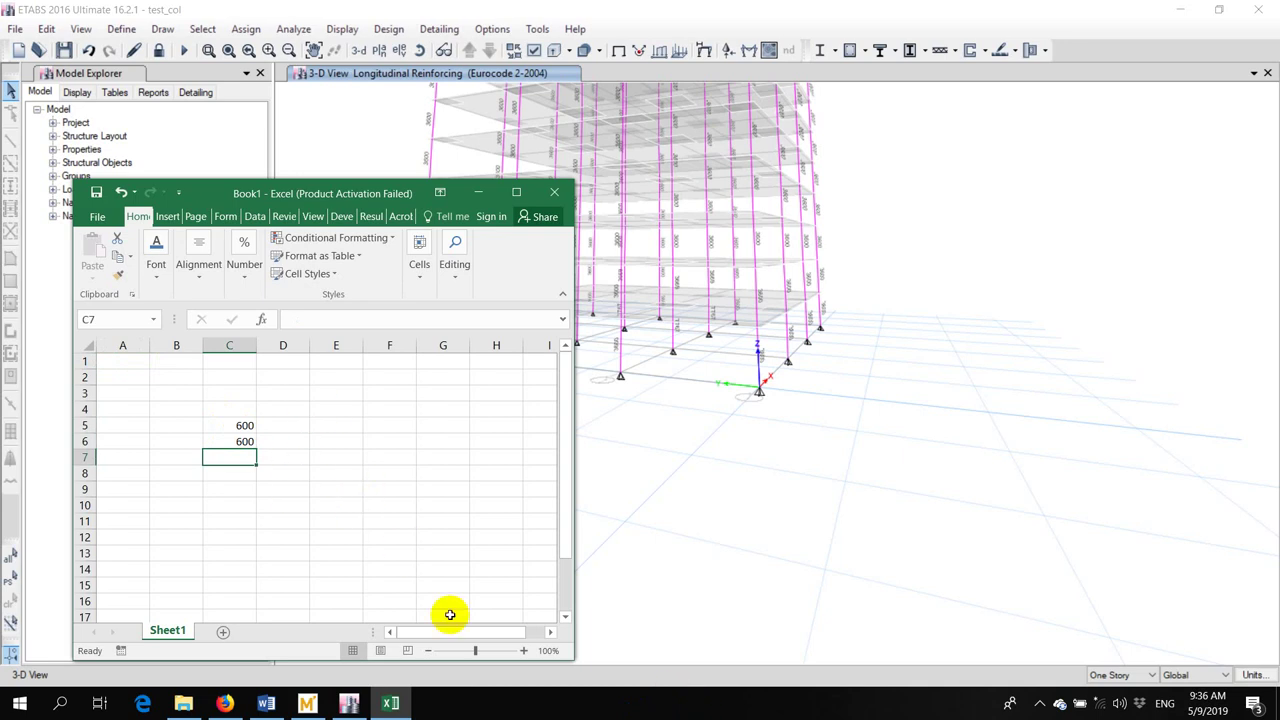
Start a formula in cell C7 beginning with "=1." below the two column dimensions
{"action": "left_click", "coordinate": [524, 651]}
{"action": "left_click", "coordinate": [524, 651]}
{"action": "left_click", "coordinate": [524, 651]}
{"action": "left_click", "coordinate": [524, 651]}
{"action": "left_click", "coordinate": [524, 651]}
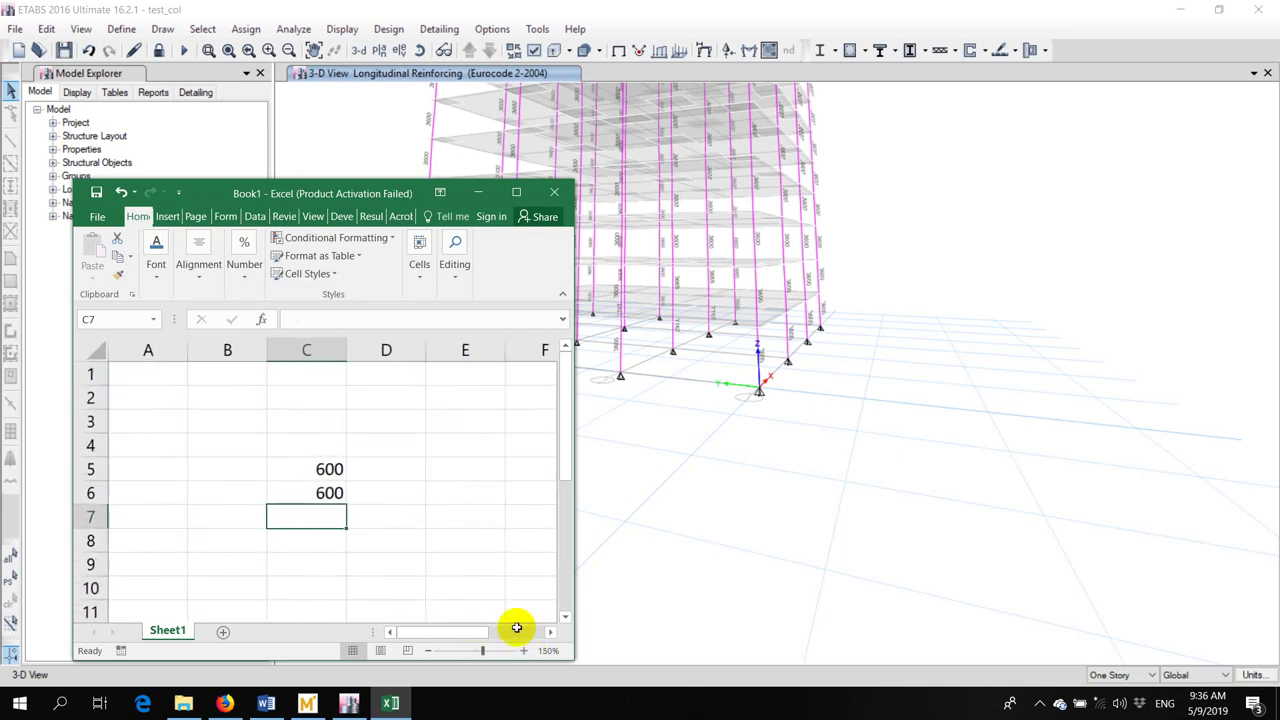
{"action": "type", "text": "=1."}
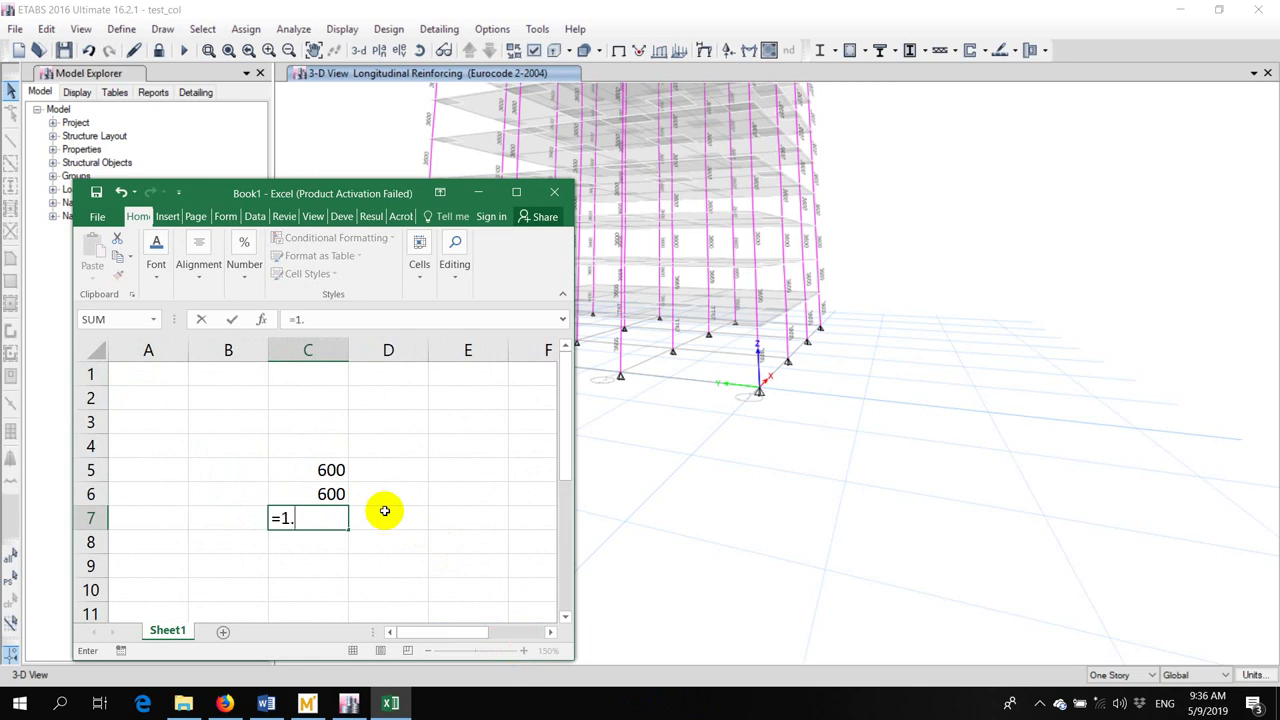
Complete the reinforcement percentage in cell C7 as =1.02
{"action": "type", "text": "02"}
{"action": "key", "text": "Return"}
{"action": "key", "text": "Up"}
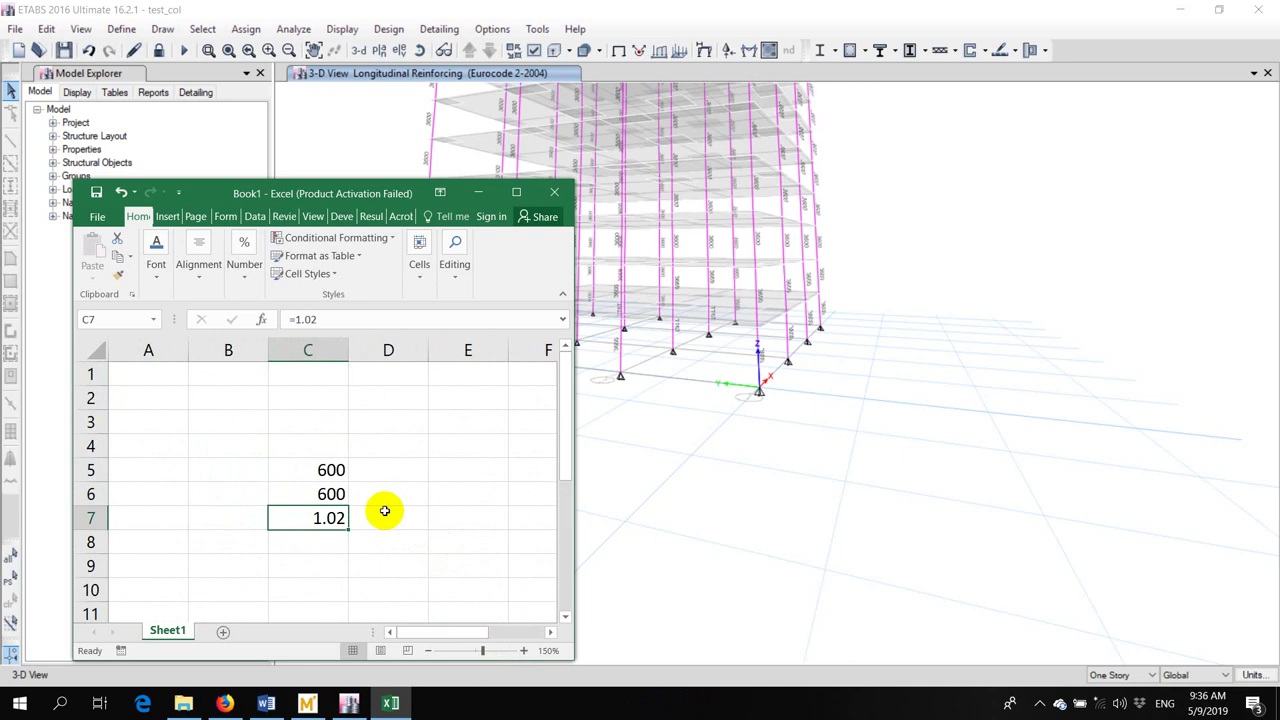
{"action": "key", "text": "Down"}
{"action": "key", "text": "Down"}
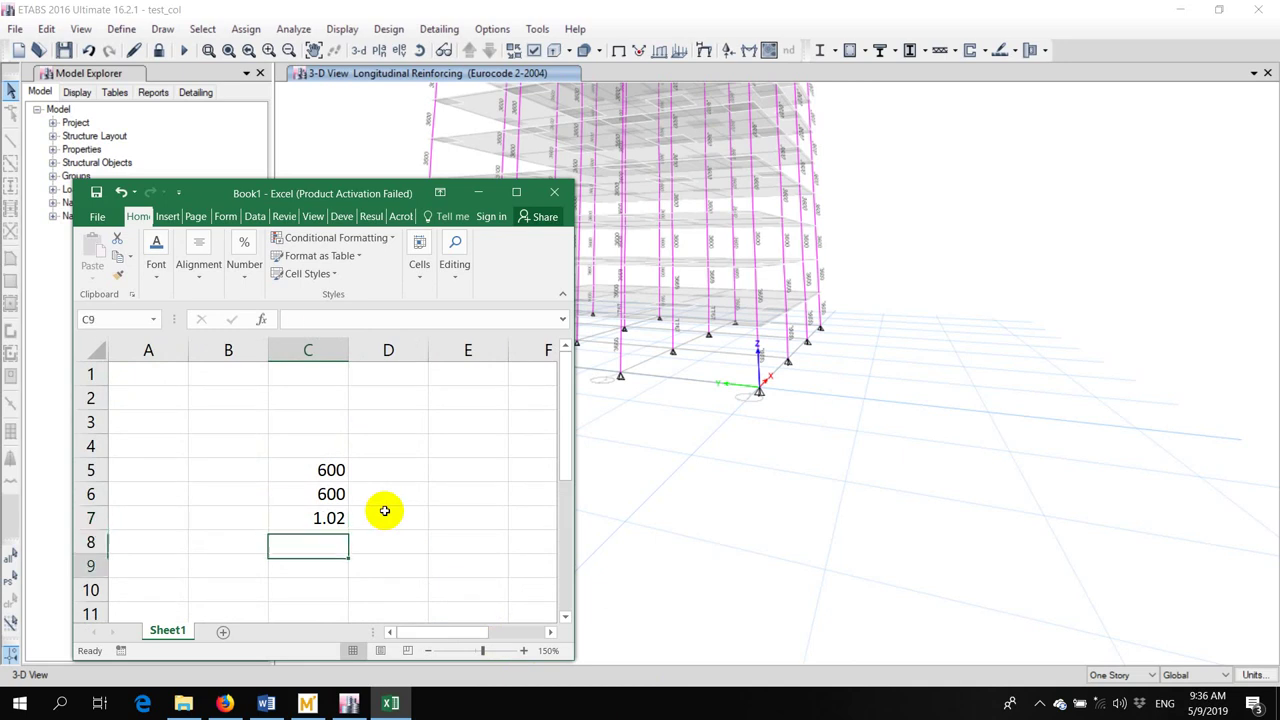
{"action": "type", "text": "="}
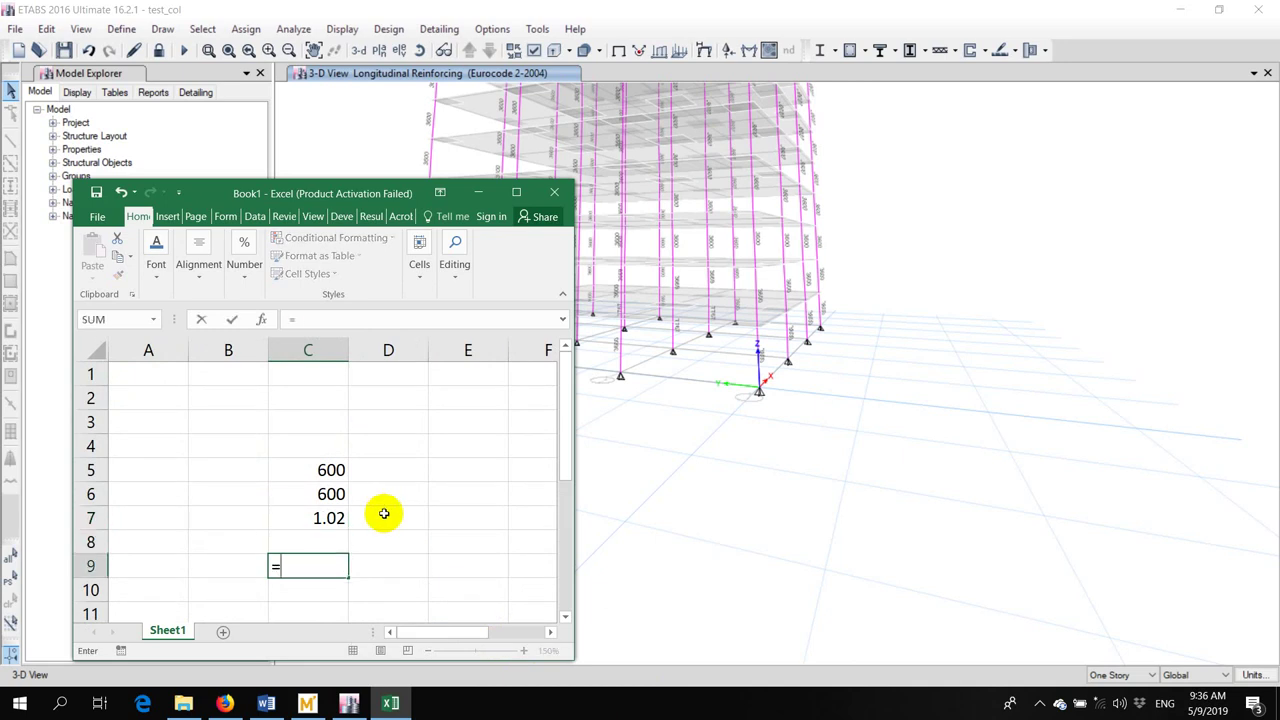
{"action": "key", "text": "Escape"}
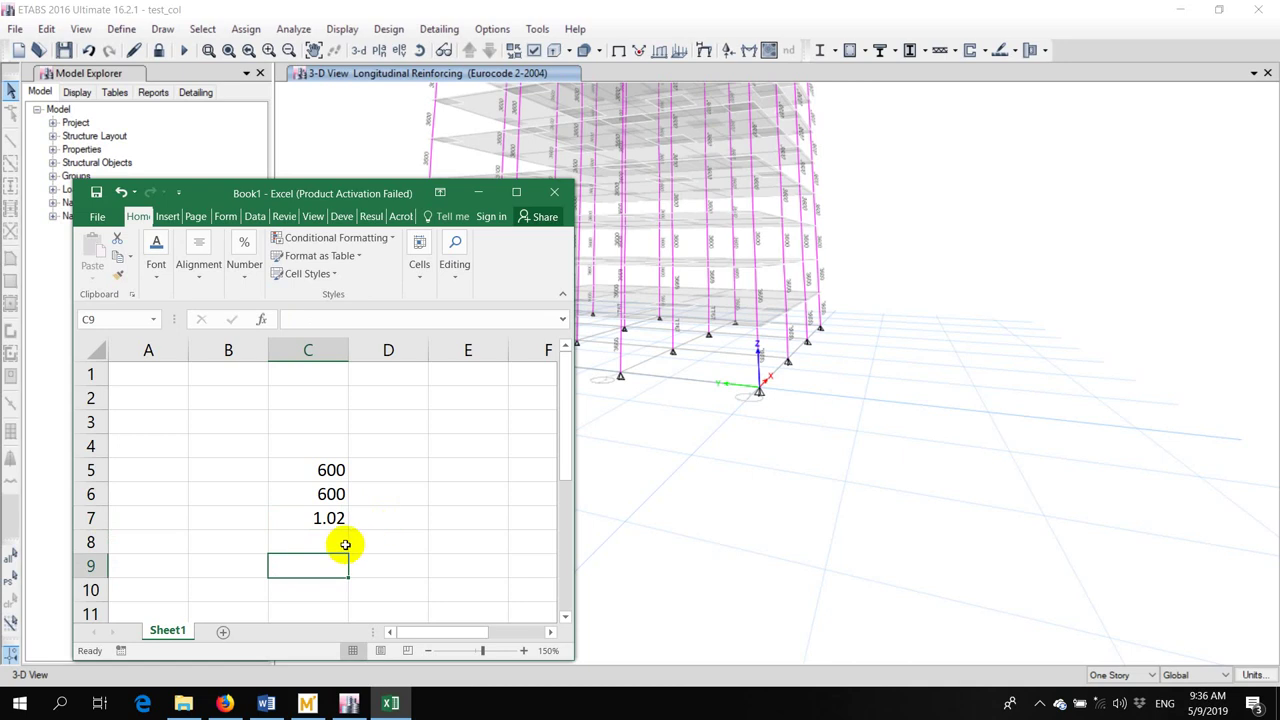
Calculate the column's gross area in cell E7 with the formula =C5*C6
{"action": "left_click", "coordinate": [447, 515]}
{"action": "type", "text": "="}
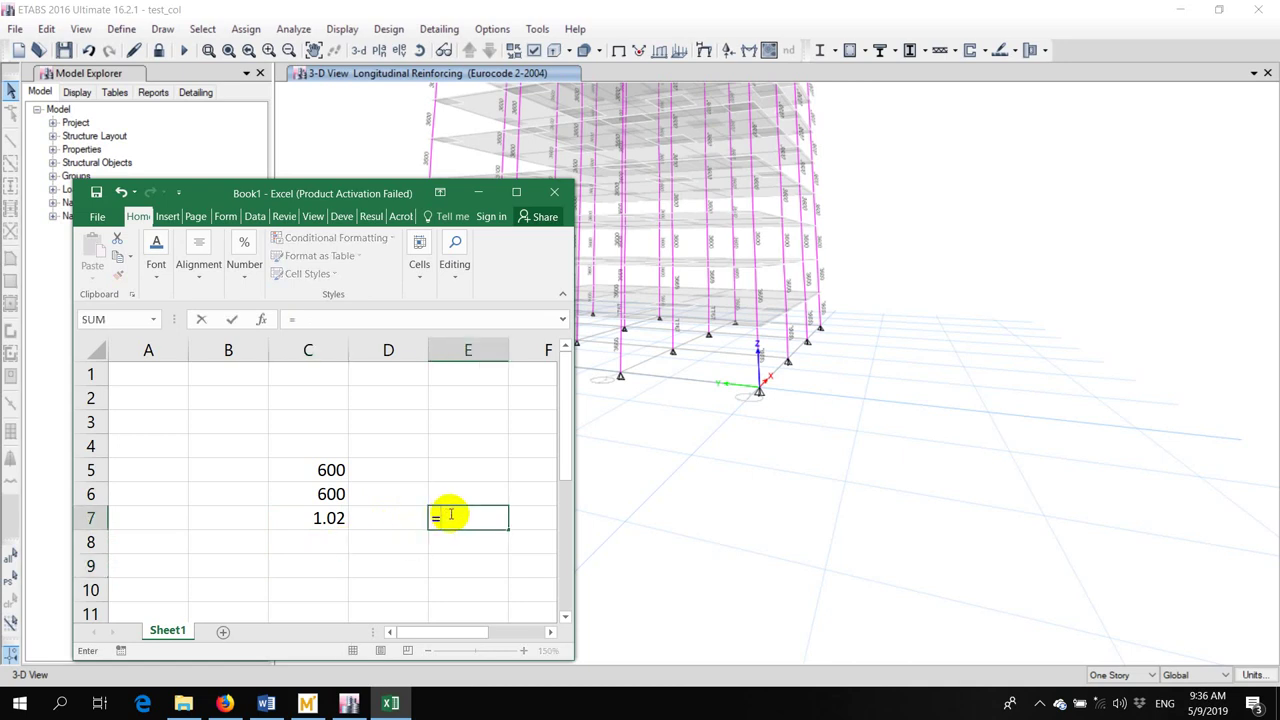
{"action": "left_click", "coordinate": [329, 471]}
{"action": "type", "text": "*"}
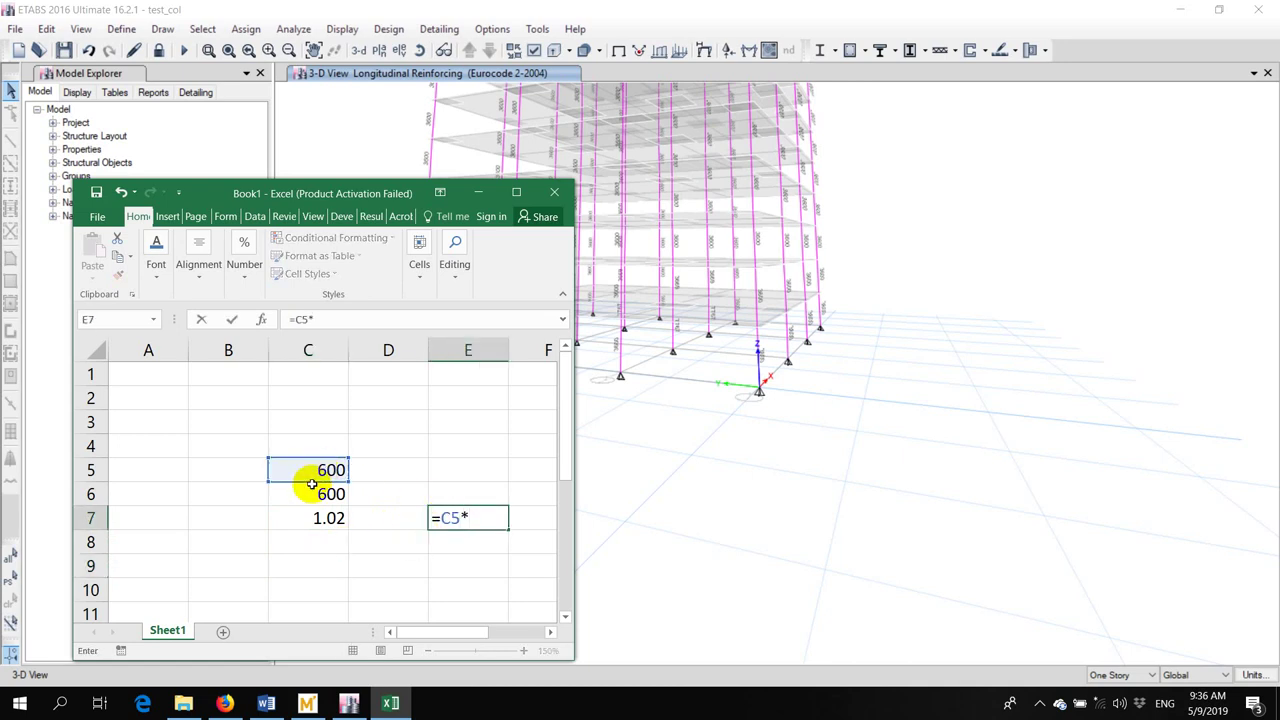
{"action": "left_click", "coordinate": [309, 492]}
{"action": "key", "text": "Return"}
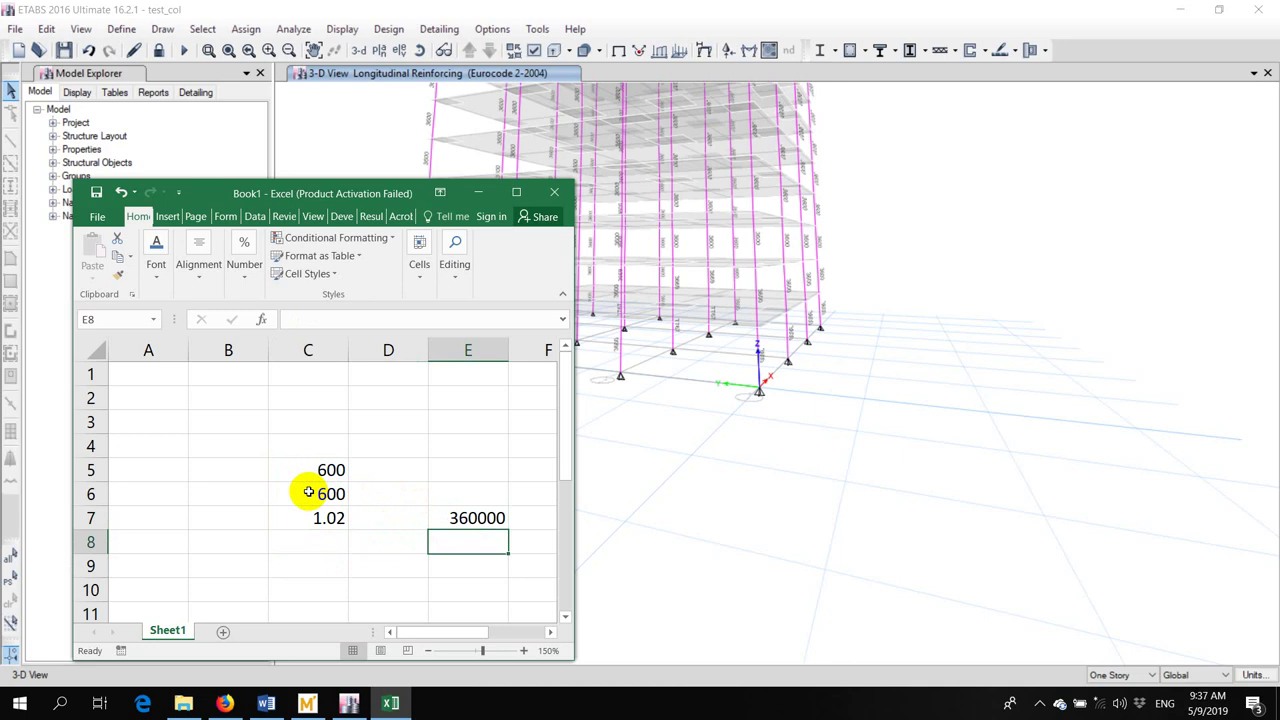
{"action": "key", "text": "Up"}
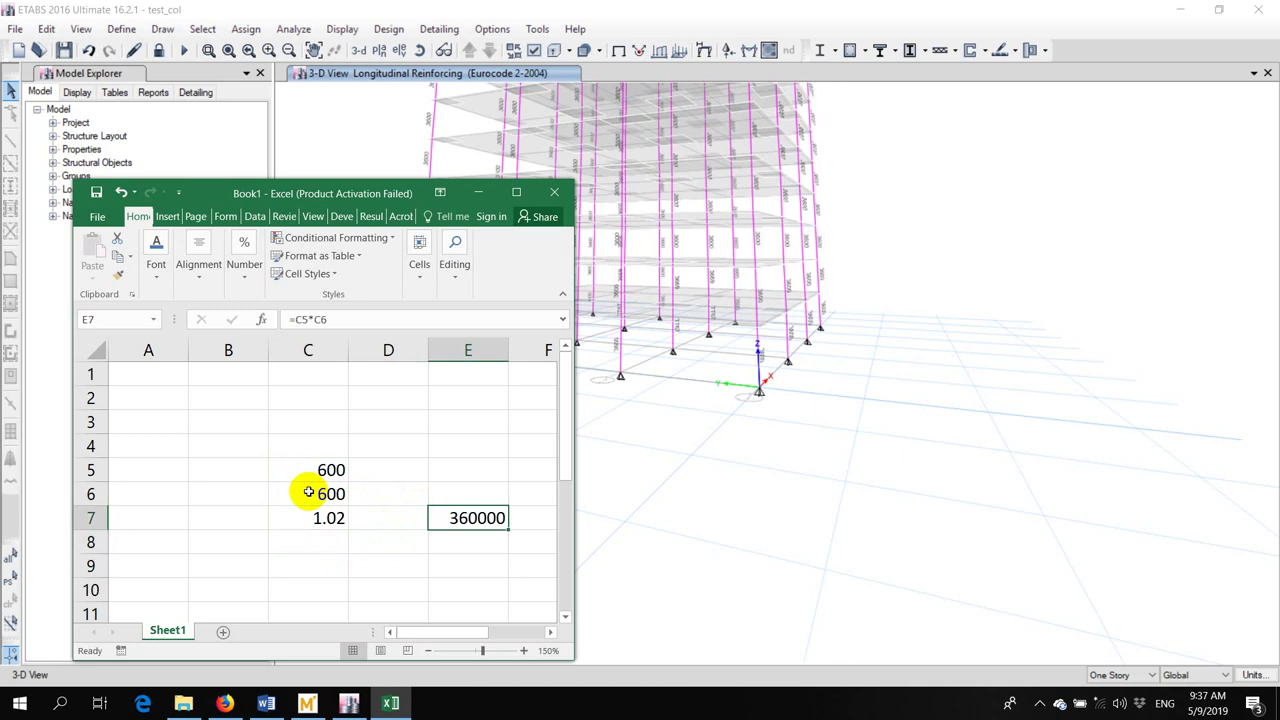
{"action": "key", "text": "Right"}
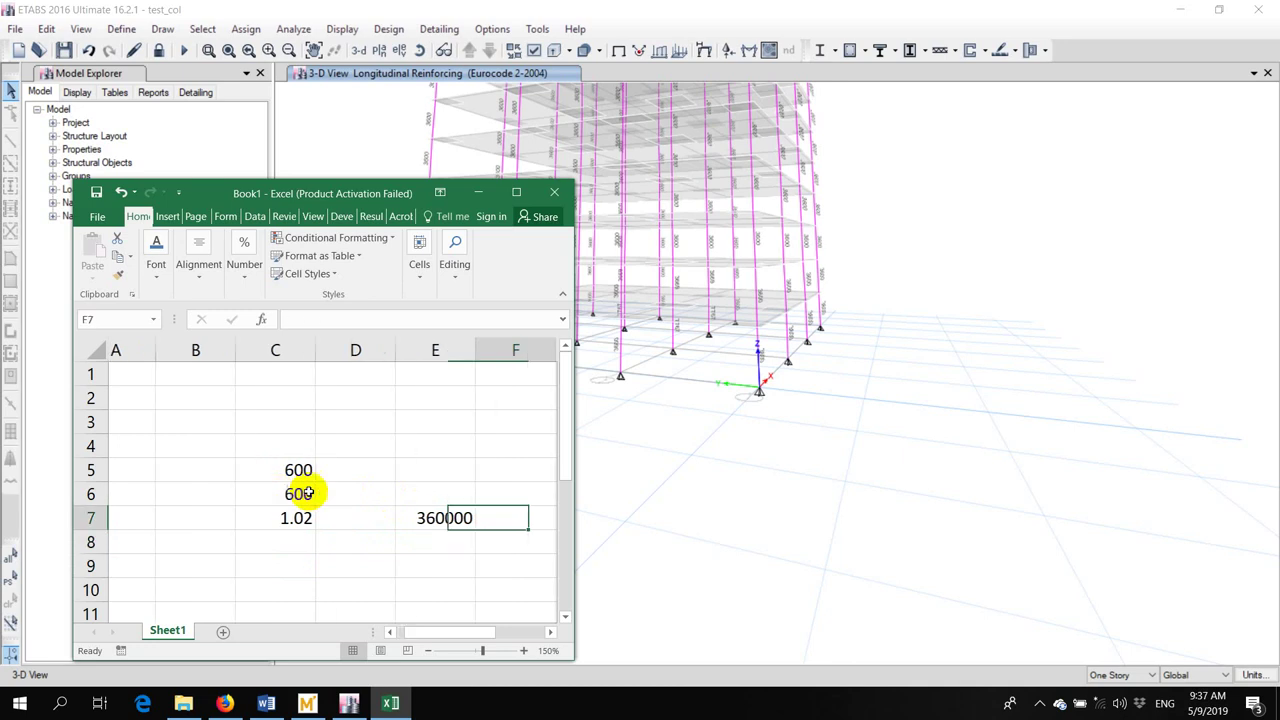
{"action": "key", "text": "Down"}
{"action": "key", "text": "Left"}
{"action": "key", "text": "Left"}
{"action": "key", "text": "Left"}
{"action": "key", "text": "Left"}
{"action": "key", "text": "Left"}
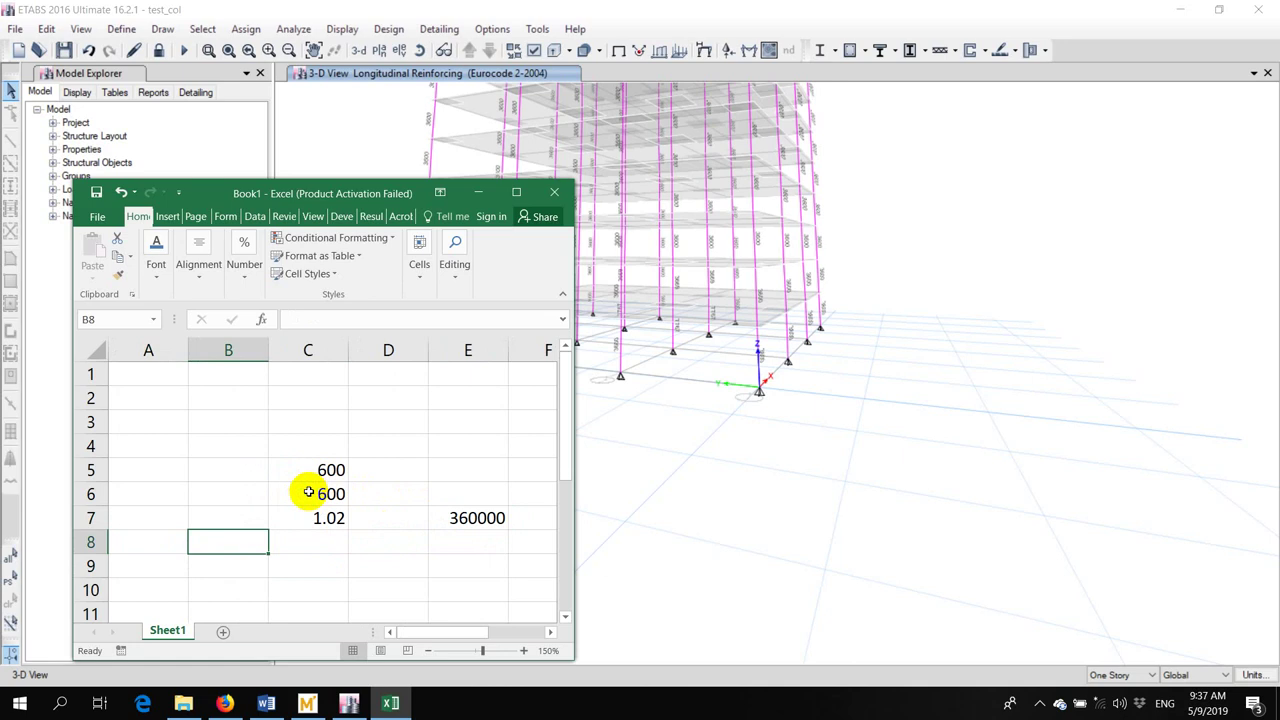
{"action": "left_click", "coordinate": [960, 288]}
{"action": "scroll", "coordinate": [585, 266], "scroll_direction": "up", "scroll_amount": 3}
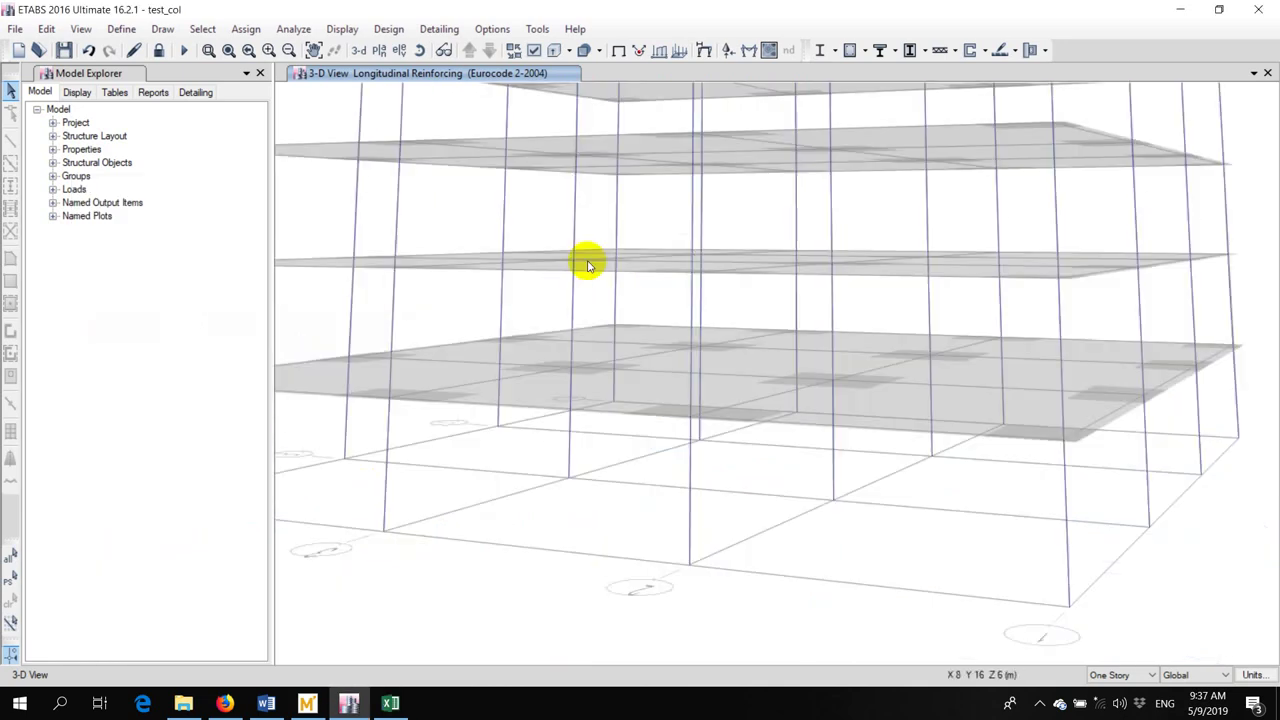
{"action": "scroll", "coordinate": [714, 286], "scroll_direction": "down", "scroll_amount": 5}
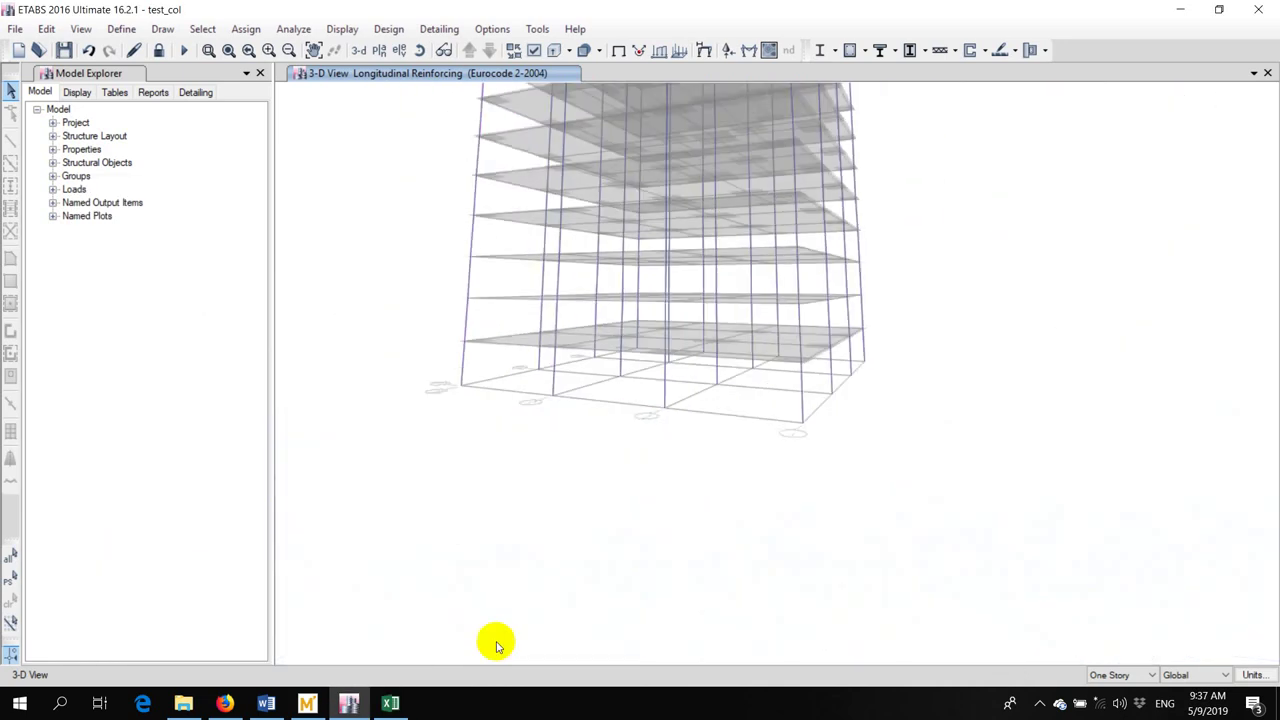
In the Excel sheet, calculate the steel area in cell E8 with the formula =E7*C7/100
{"action": "left_click", "coordinate": [403, 708]}
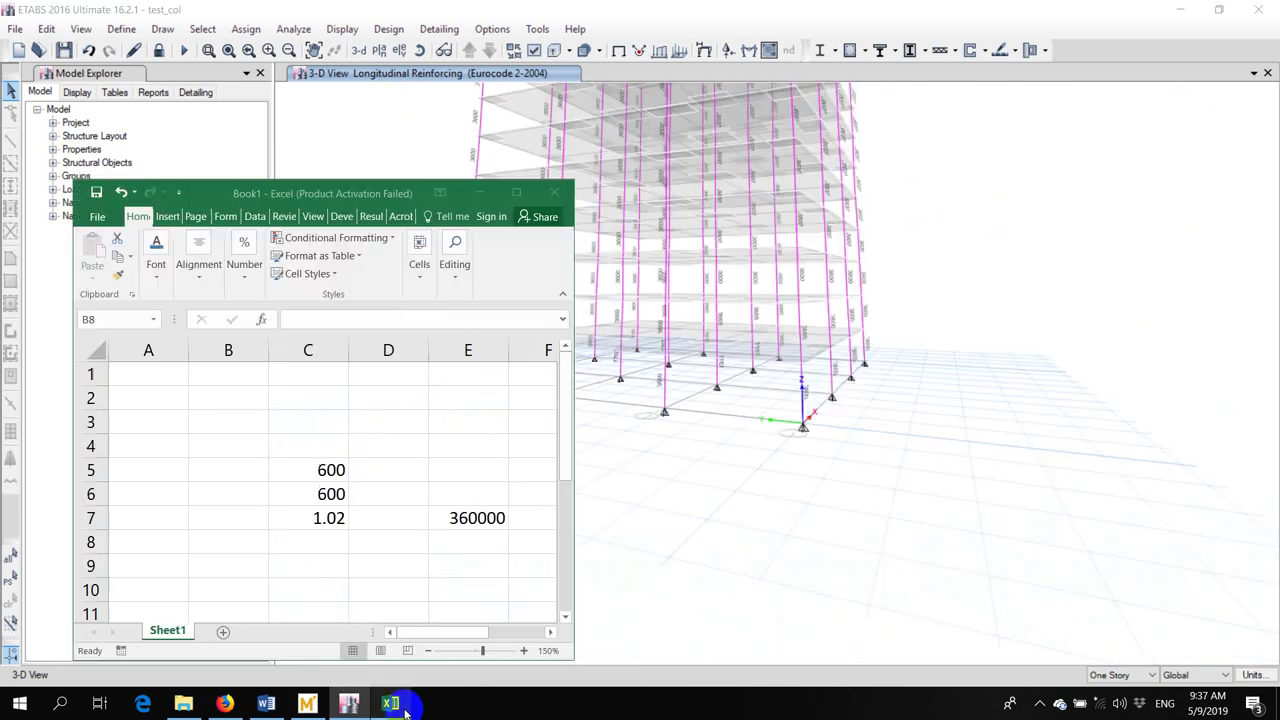
{"action": "left_click", "coordinate": [456, 540]}
{"action": "type", "text": "="}
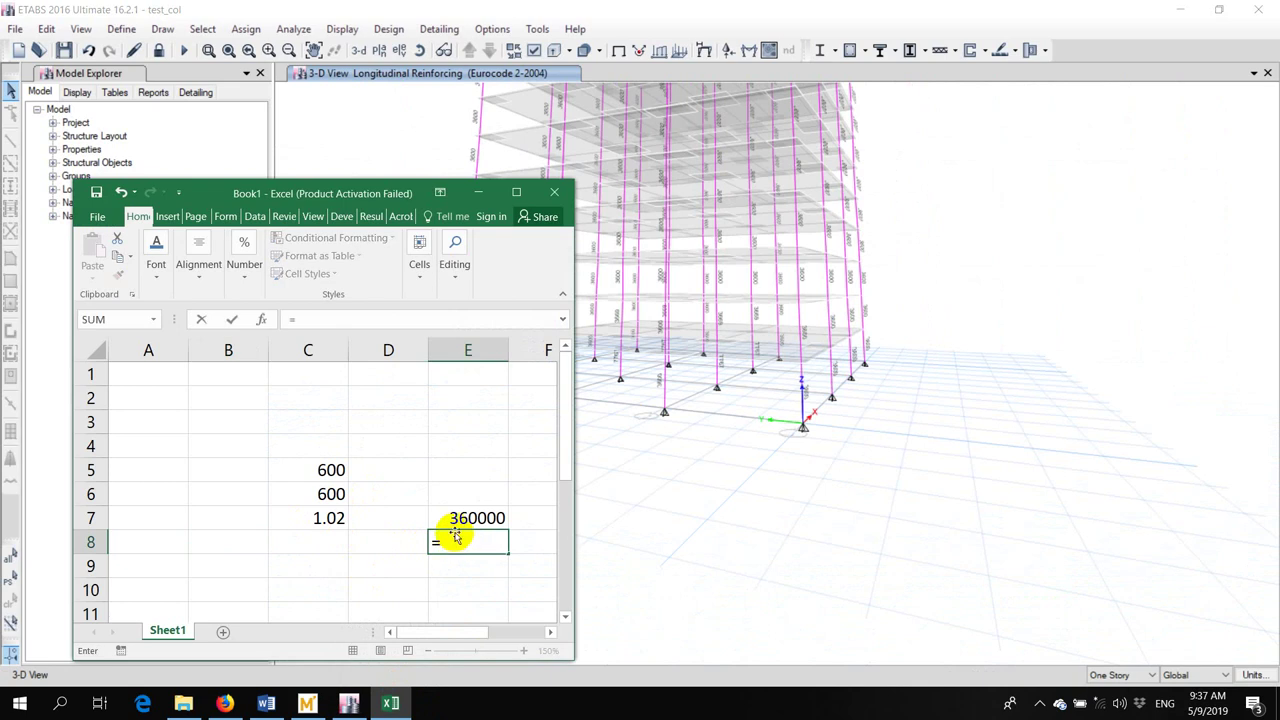
{"action": "left_click", "coordinate": [462, 517]}
{"action": "type", "text": "*"}
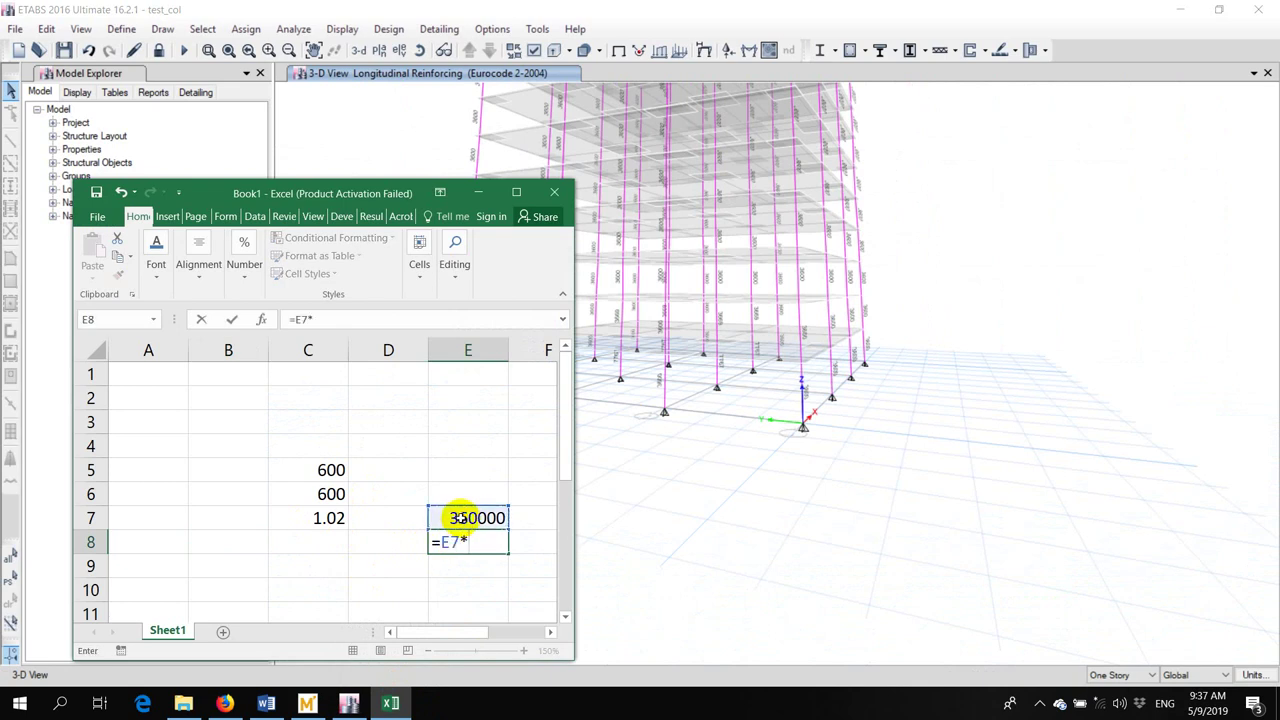
{"action": "left_click", "coordinate": [318, 515]}
{"action": "type", "text": "/100"}
{"action": "key", "text": "Return"}
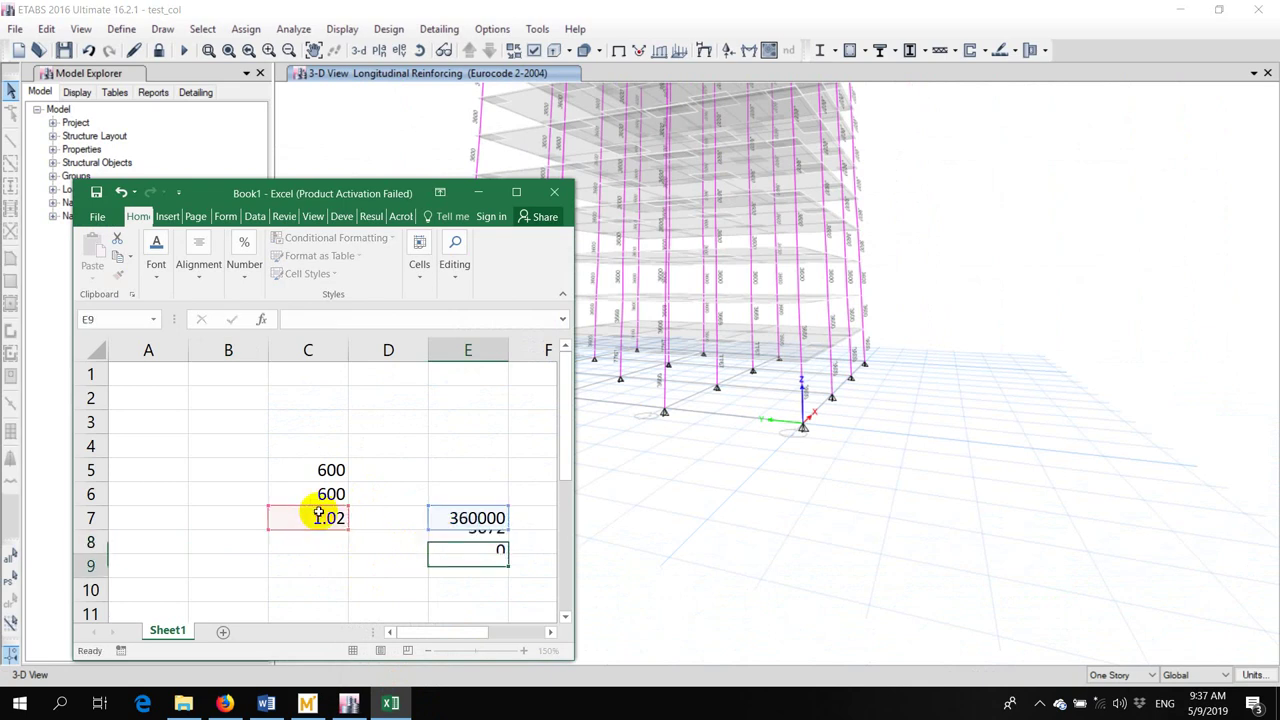
{"action": "key", "text": "Up"}
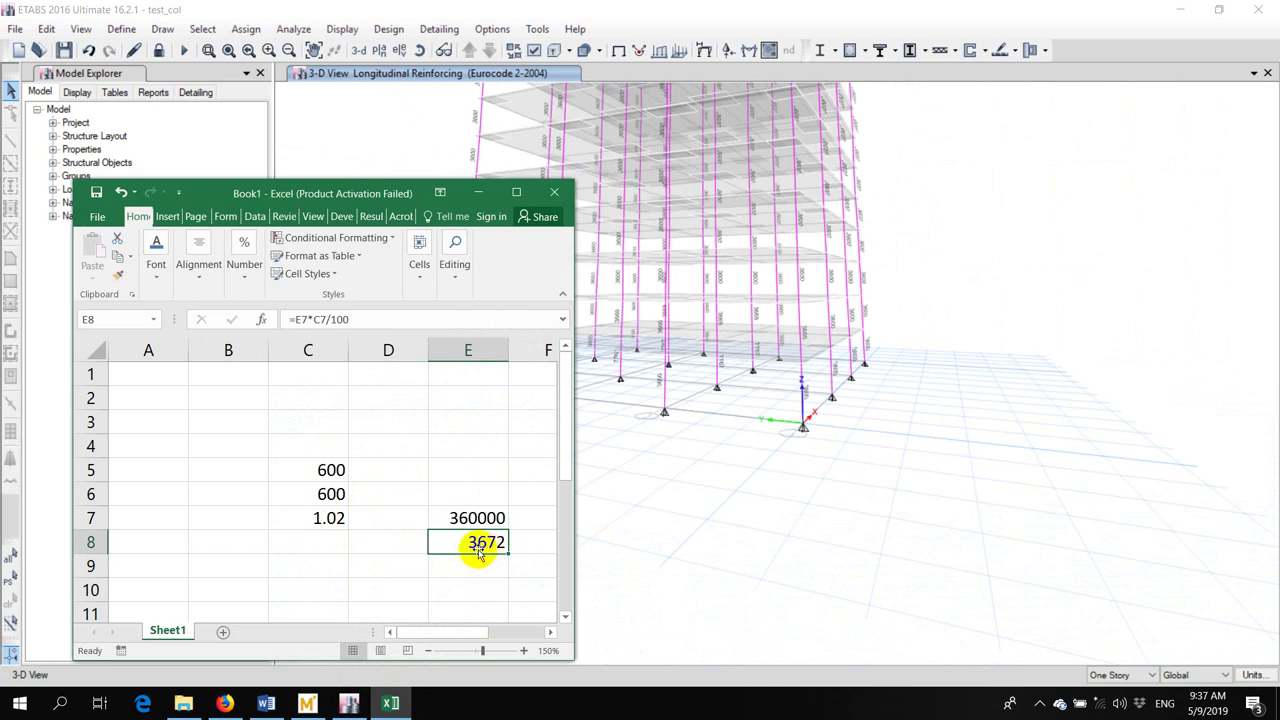
Add the unit mm2 in cell F8 beside the calculated steel area
{"action": "left_click", "coordinate": [528, 543]}
{"action": "type", "text": "mm2"}
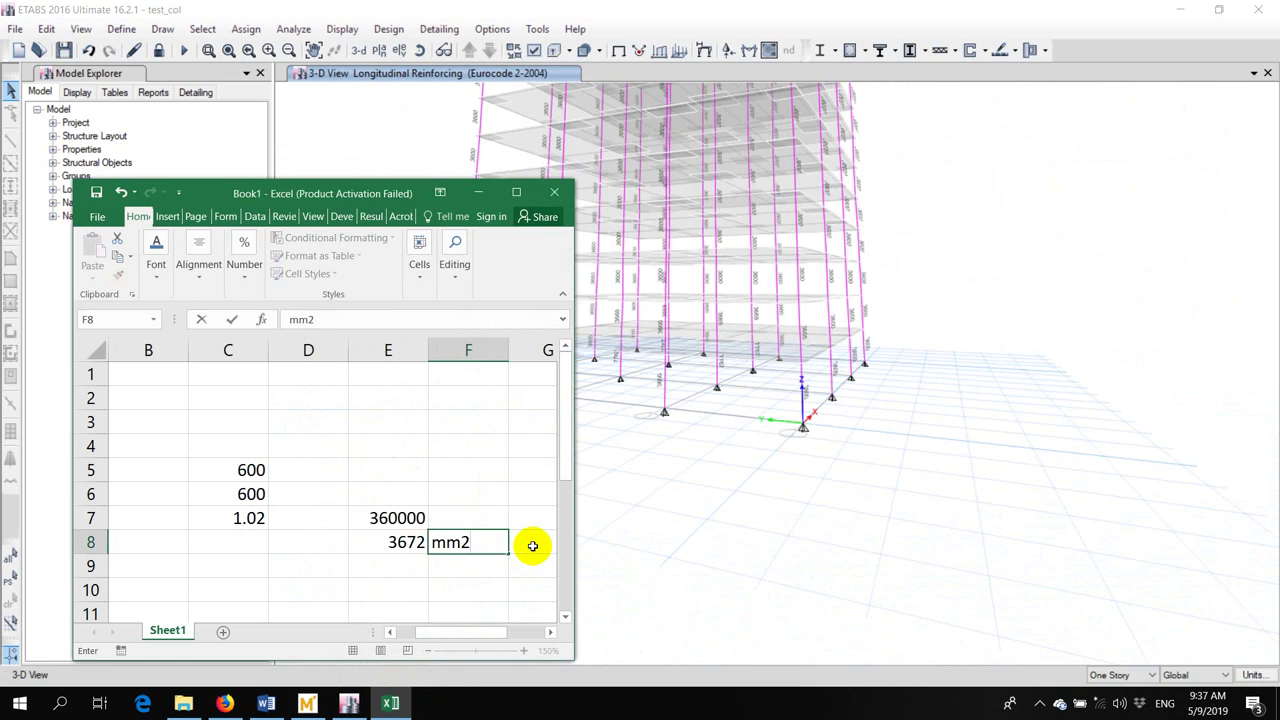
{"action": "key", "text": "Return"}
Check the lower-storey column reinforcement areas in the ETABS model, and enter 3669 in cell E9 of the Excel sheet
{"action": "left_click", "coordinate": [834, 339]}
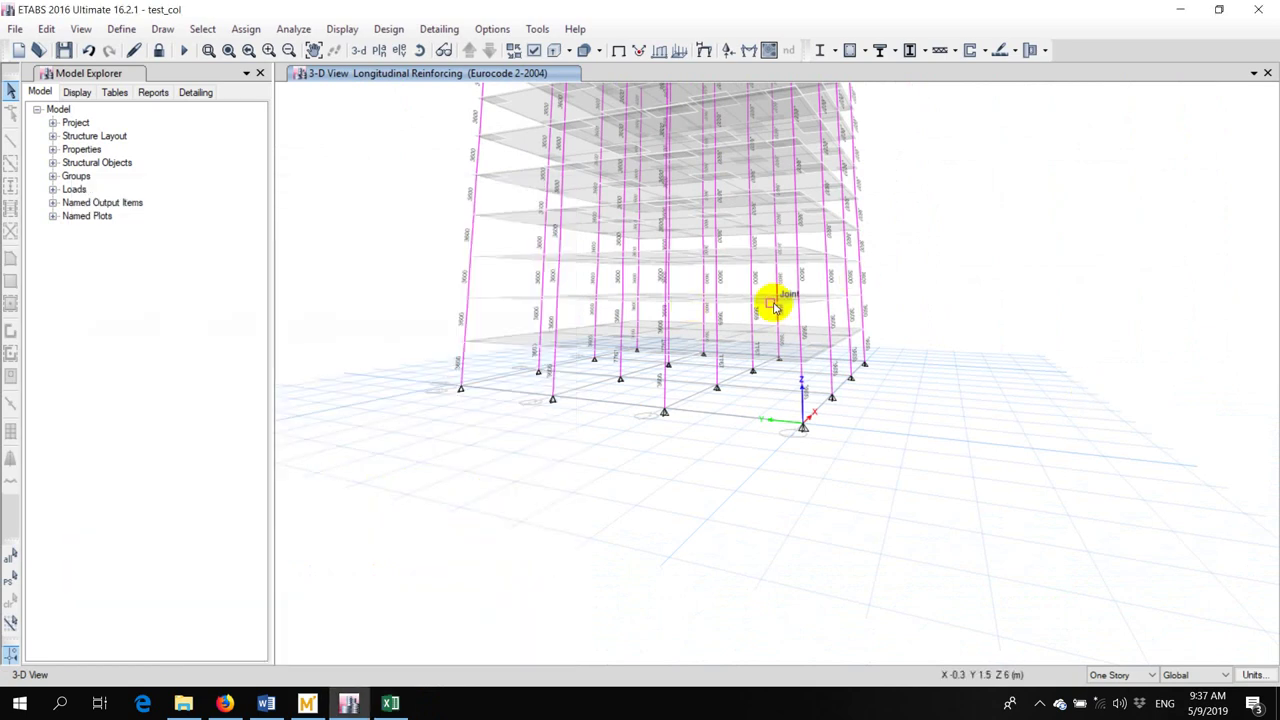
{"action": "scroll", "coordinate": [772, 305], "scroll_direction": "up", "scroll_amount": 3}
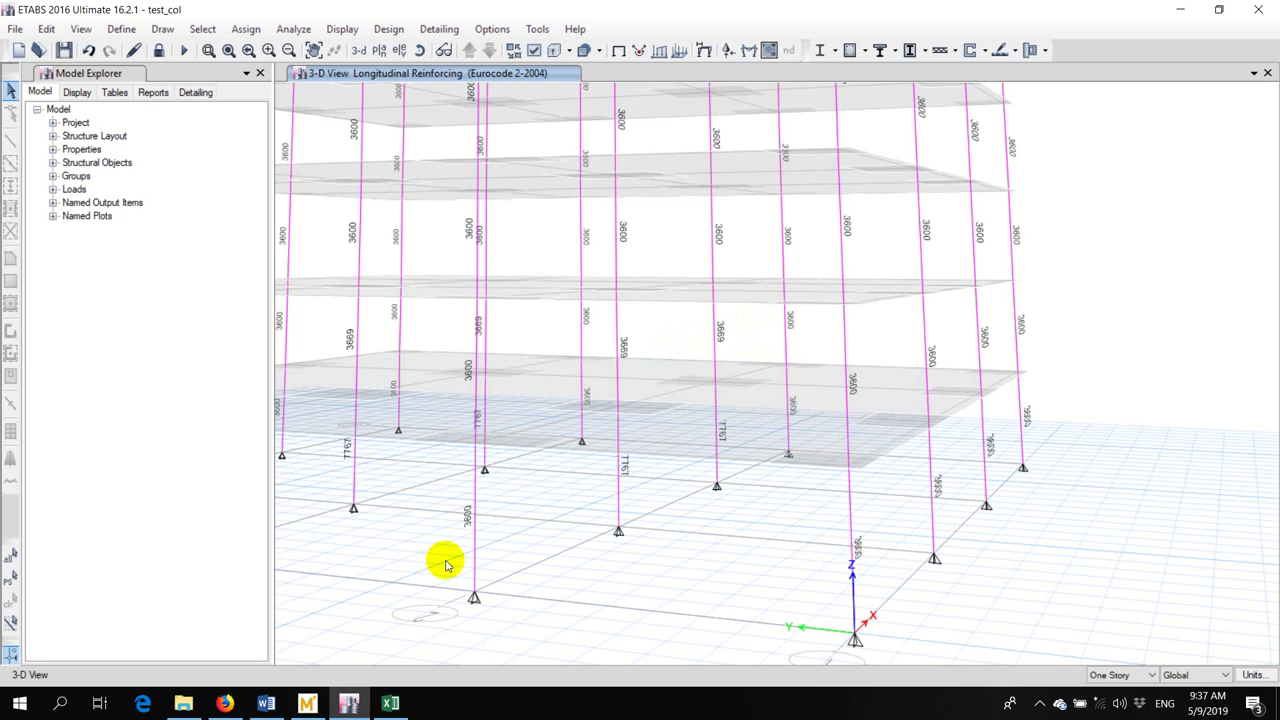
{"action": "left_click", "coordinate": [390, 703]}
{"action": "scroll", "coordinate": [389, 455], "scroll_direction": "down", "scroll_amount": 1}
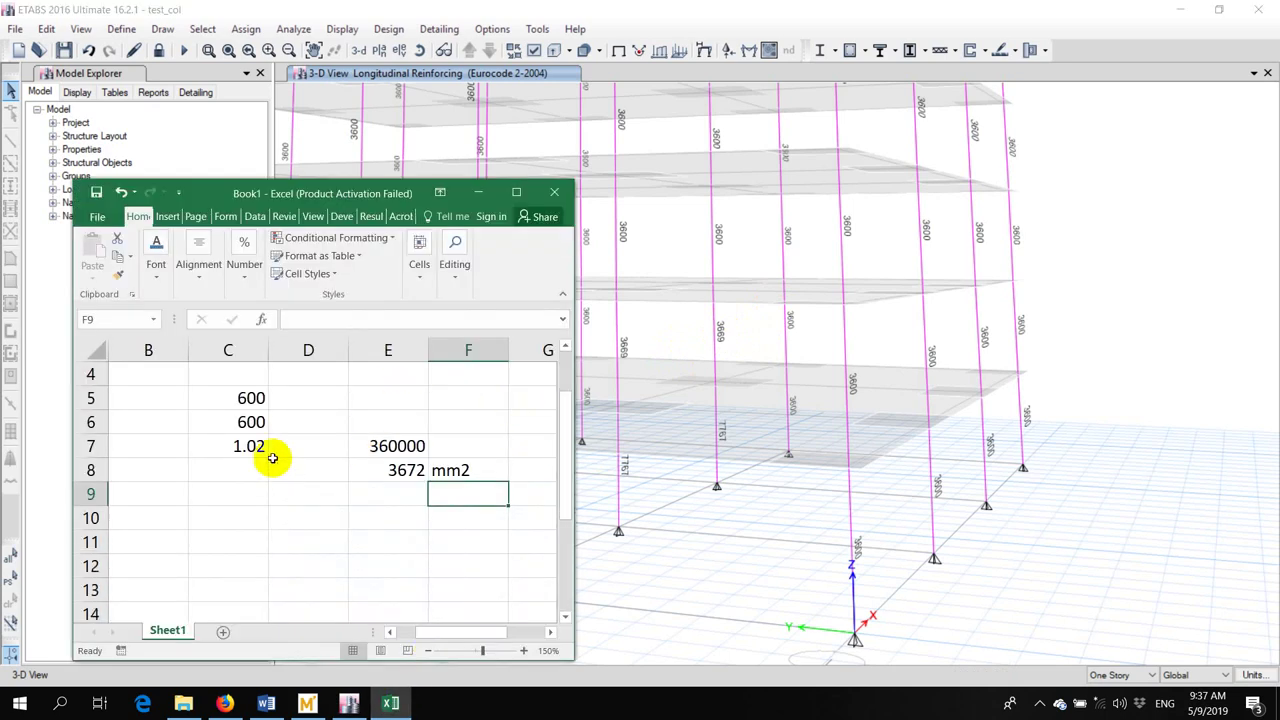
{"action": "left_click", "coordinate": [243, 446]}
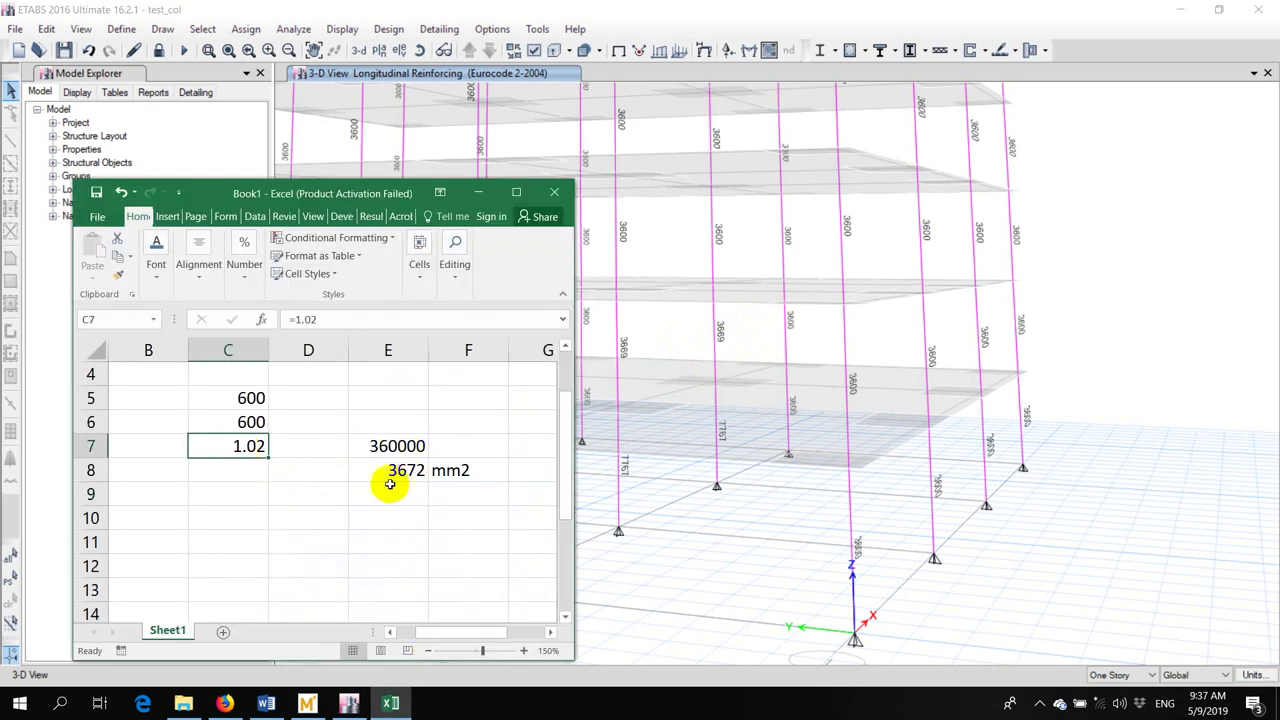
{"action": "left_click", "coordinate": [387, 491]}
{"action": "type", "text": "3669"}
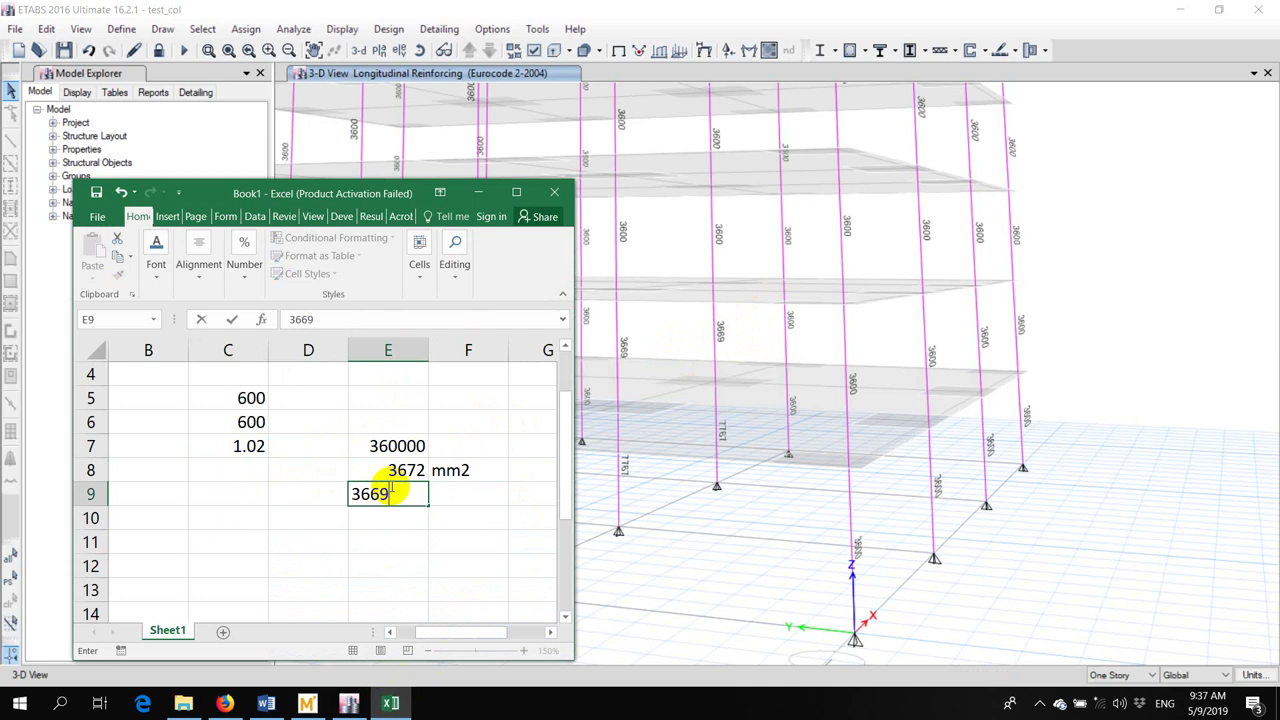
{"action": "key", "text": "Return"}
Add the unit mm2 in cell F9 beside the steel area taken from the model
{"action": "key", "text": "Up"}
{"action": "key", "text": "Right"}
{"action": "type", "text": "mm"}
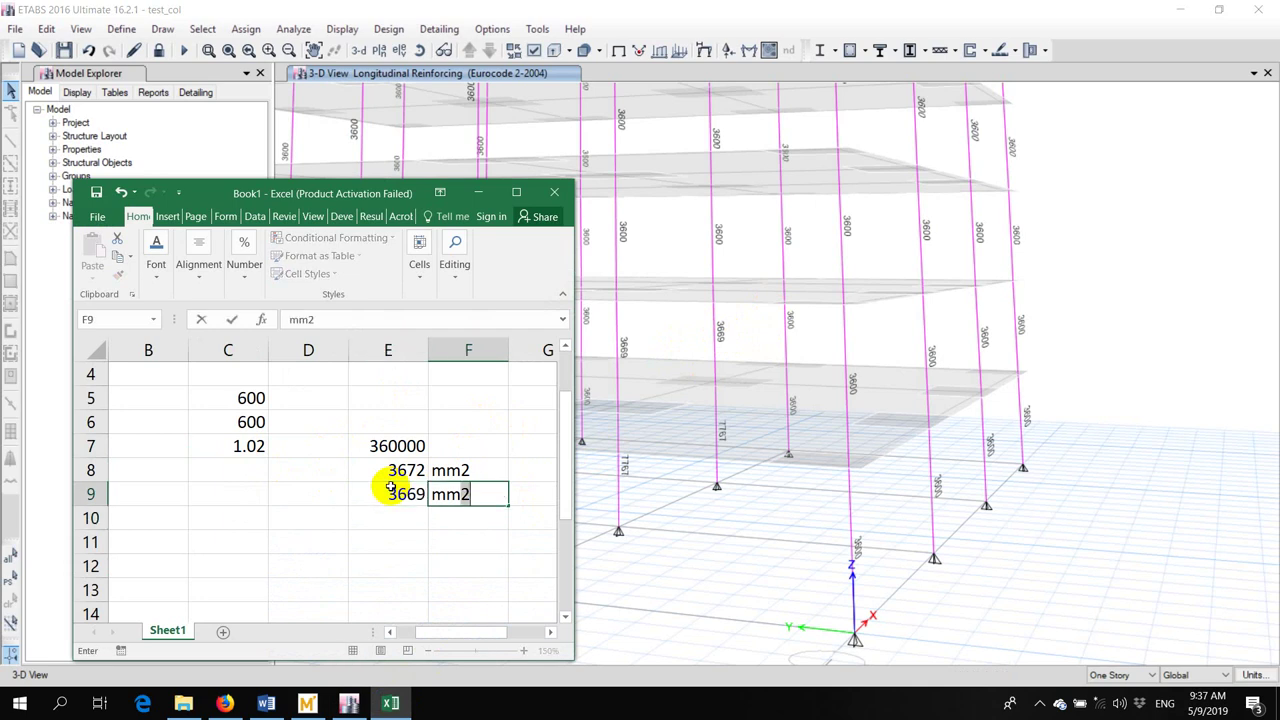
{"action": "type", "text": "2"}
{"action": "key", "text": "Return"}
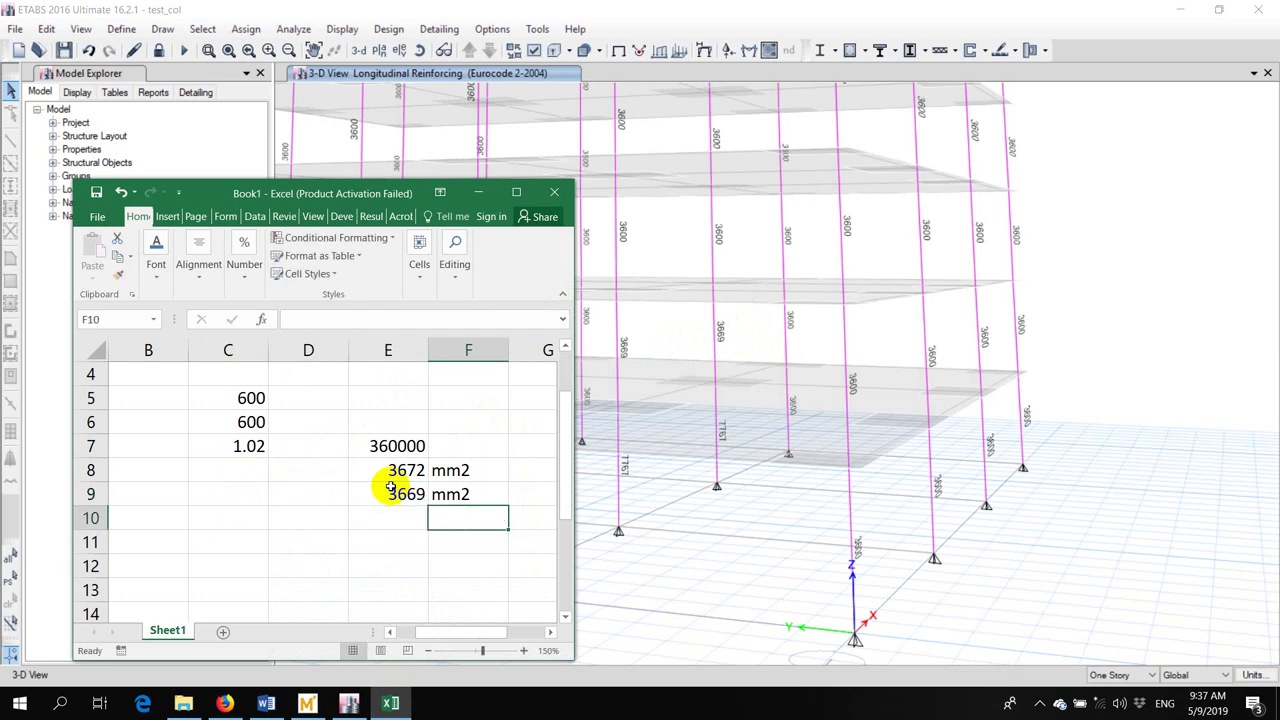
Enter the bar diameter label db in cell C10 and the value 20 in D10
{"action": "key", "text": "Left"}
{"action": "key", "text": "Left"}
{"action": "key", "text": "Left"}
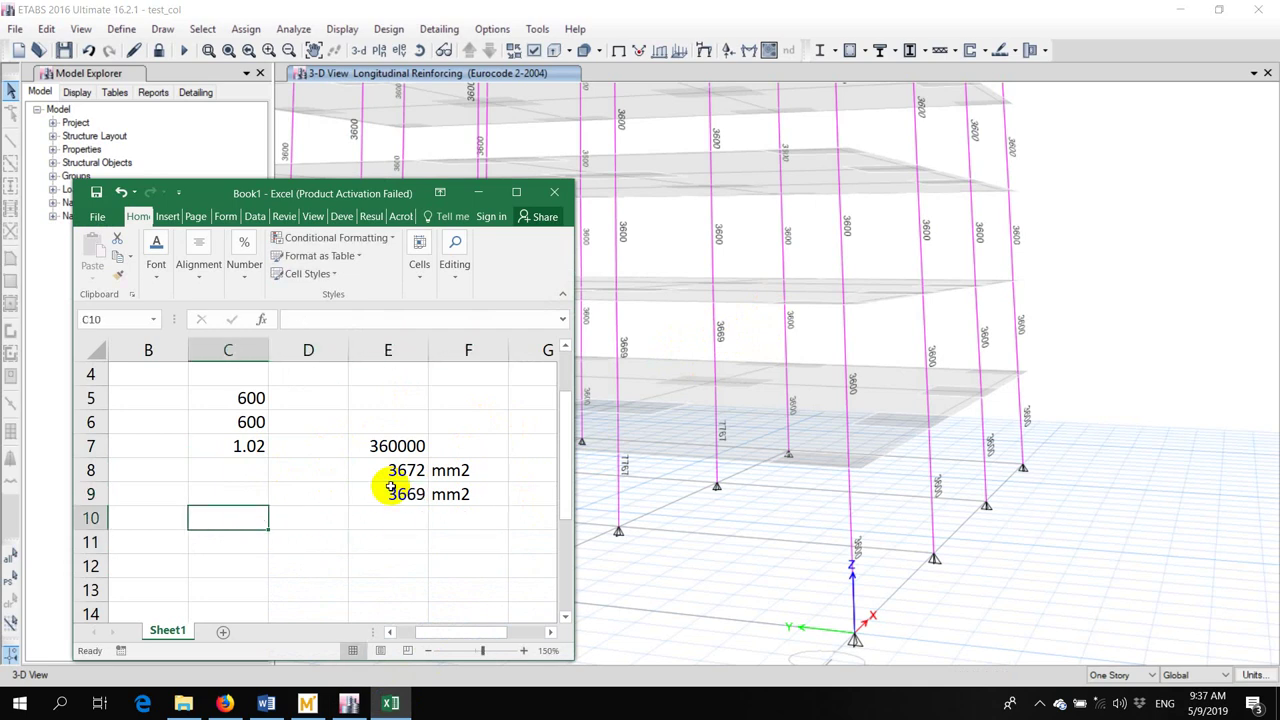
{"action": "type", "text": "db"}
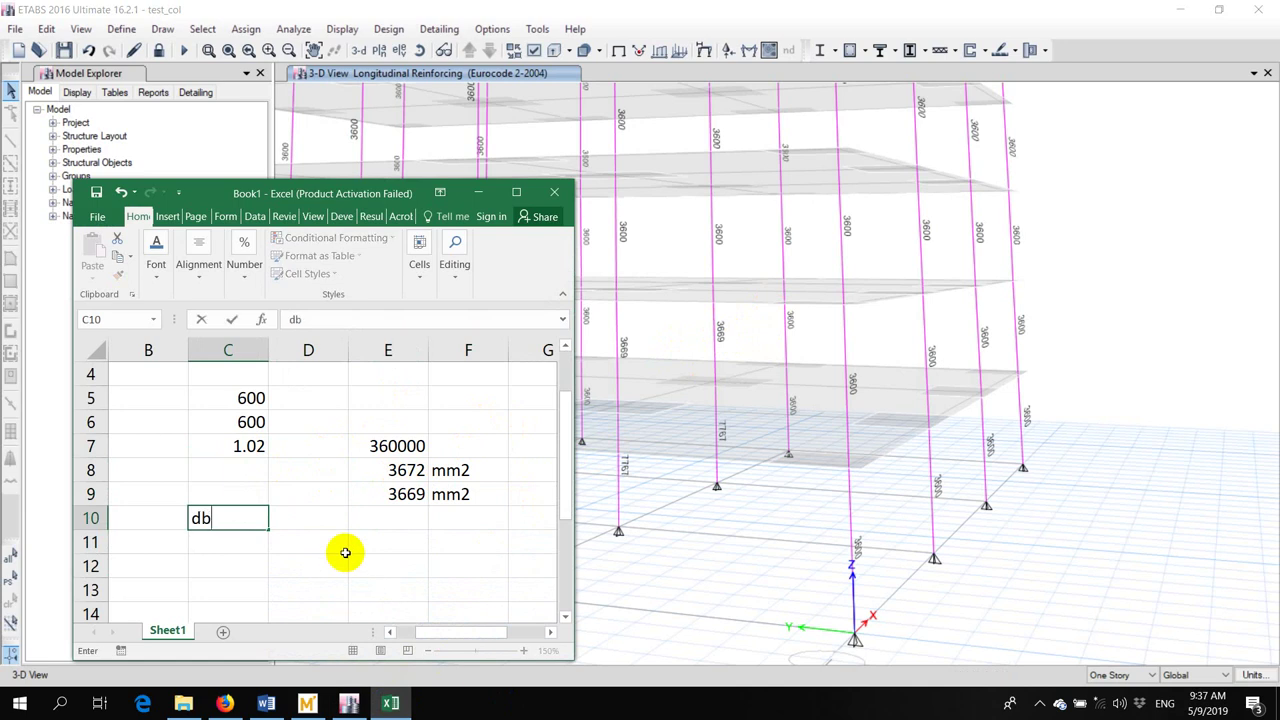
{"action": "key", "text": "Right"}
{"action": "type", "text": "20"}
{"action": "key", "text": "Return"}
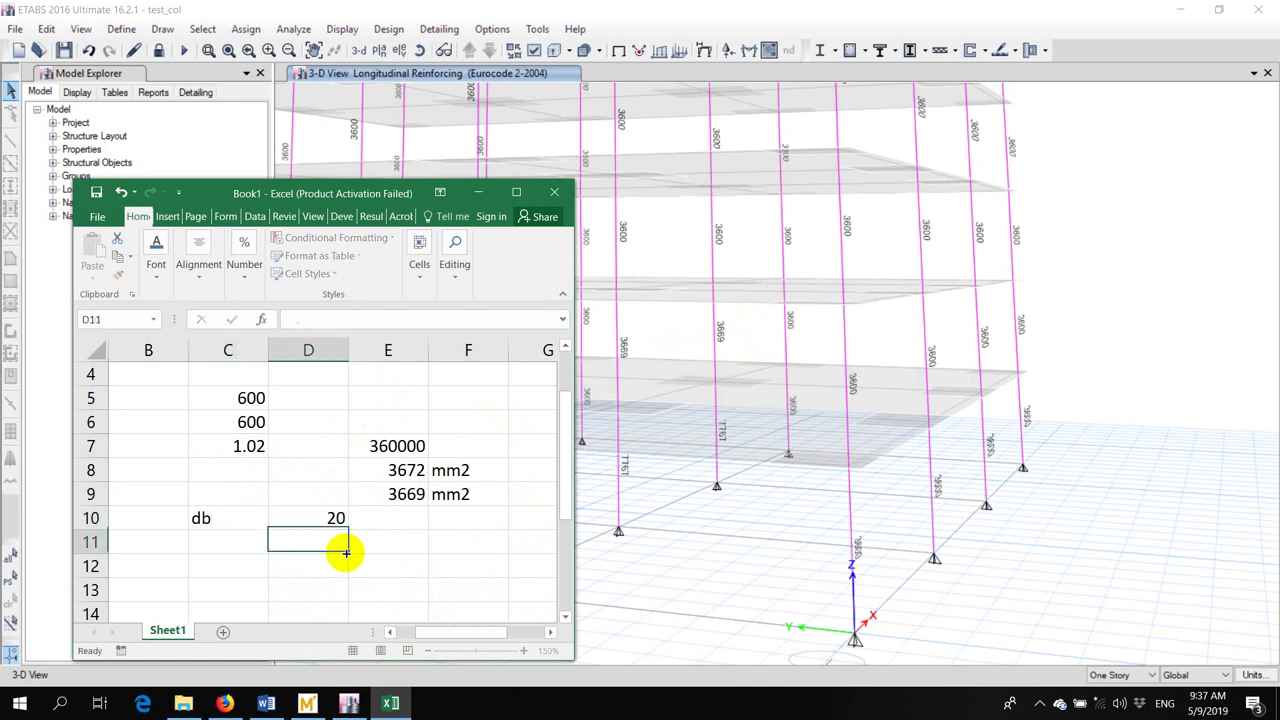
Calculate the area of a single bar in cell E10 with the formula =3.14*D10*D10/4
{"action": "key", "text": "Up"}
{"action": "key", "text": "Right"}
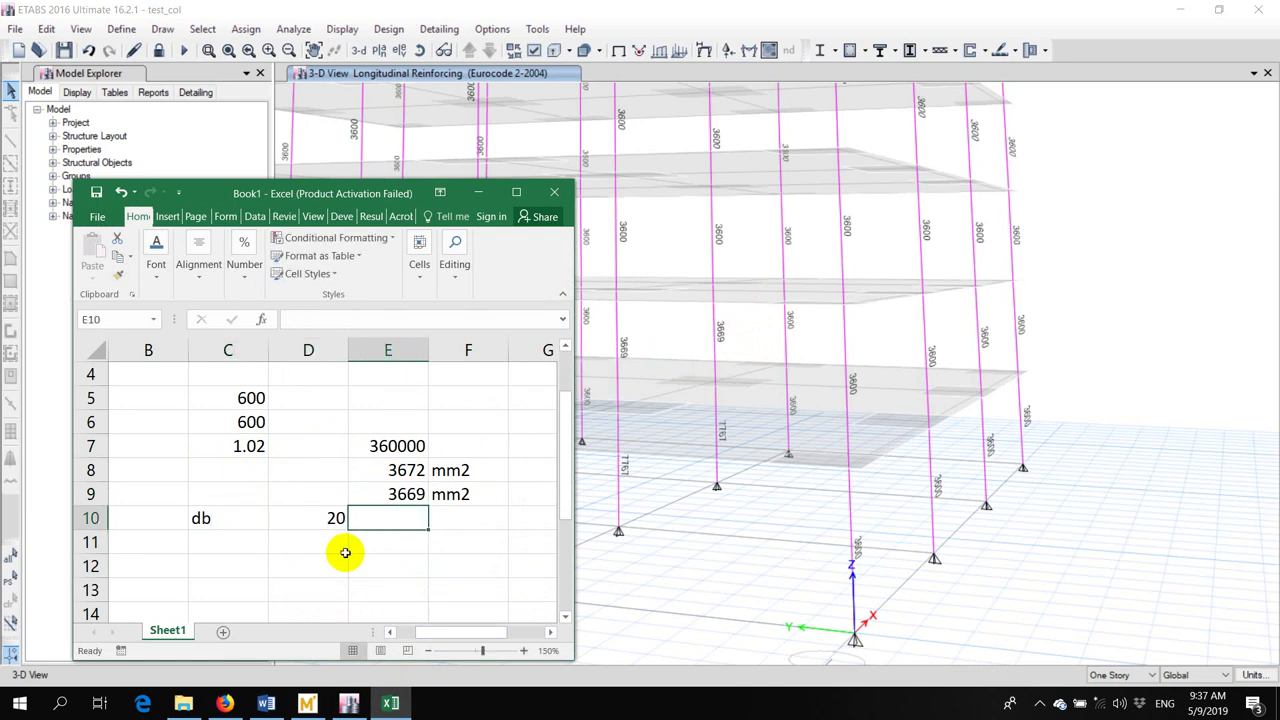
{"action": "type", "text": "="}
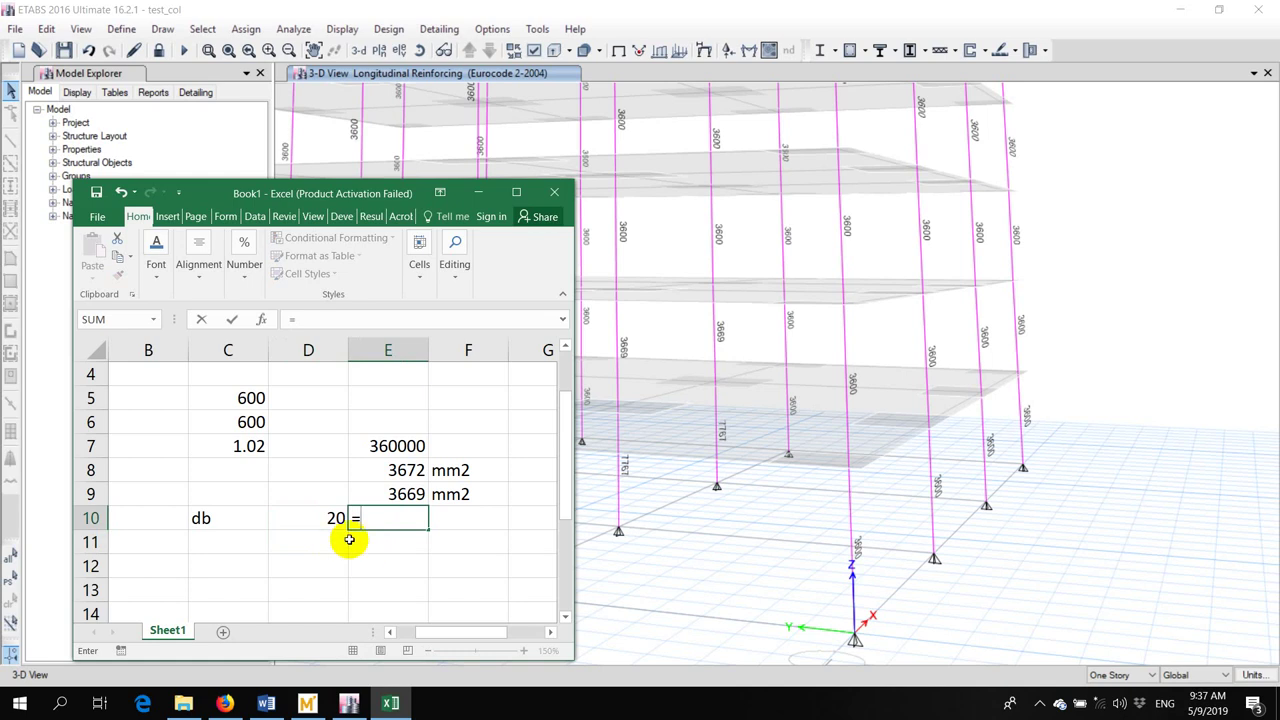
{"action": "type", "text": "3.14*"}
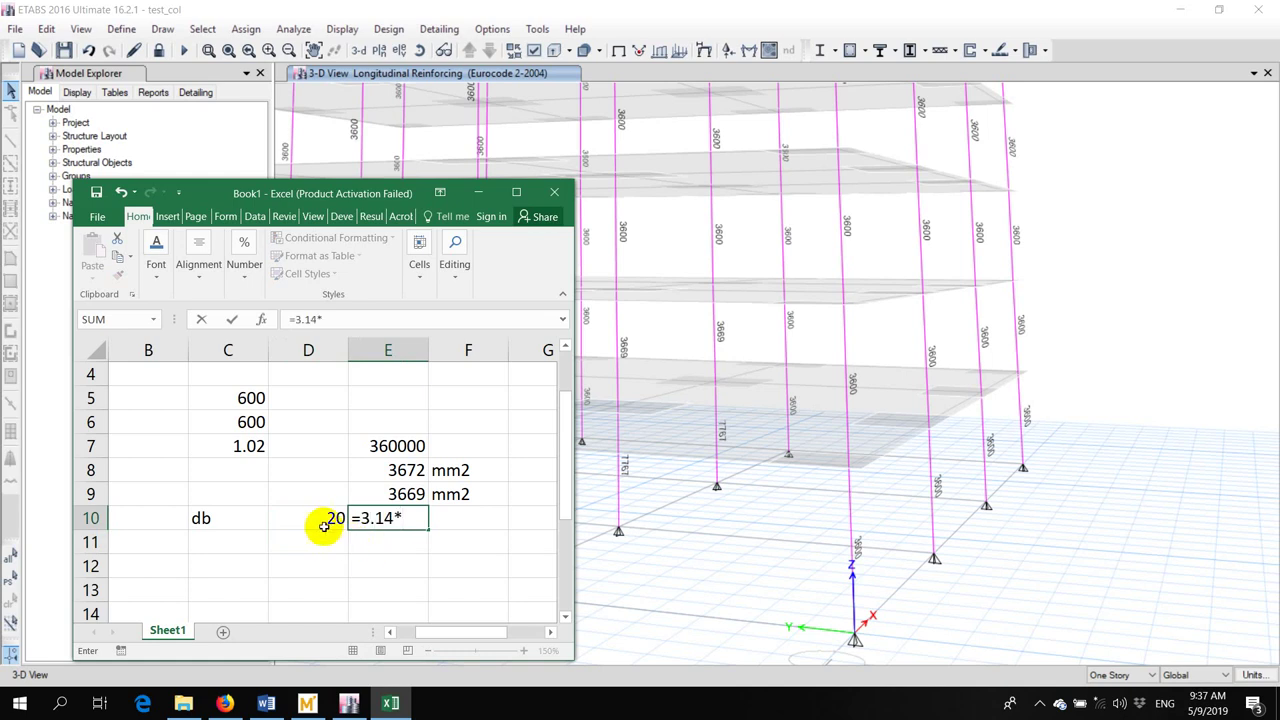
{"action": "left_click", "coordinate": [320, 518]}
{"action": "type", "text": "9"}
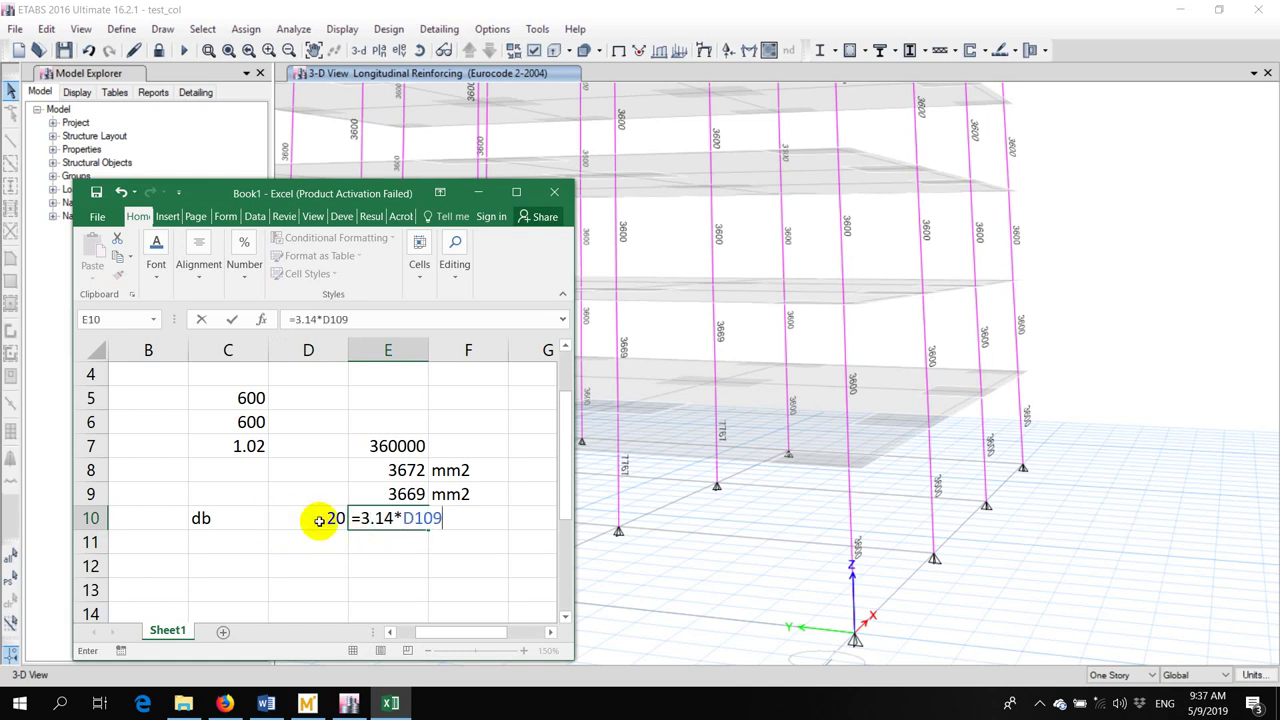
{"action": "key", "text": "BackSpace"}
{"action": "type", "text": "*"}
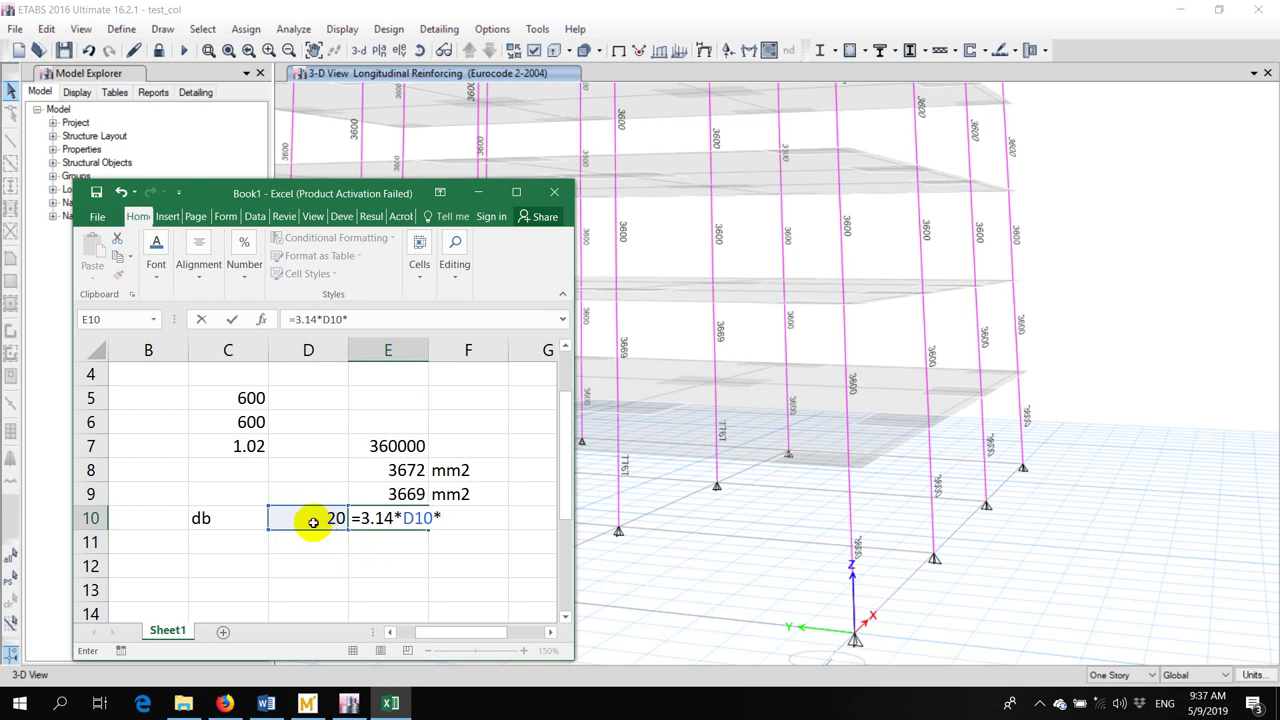
{"action": "left_click", "coordinate": [316, 520]}
{"action": "type", "text": "/4"}
{"action": "key", "text": "Return"}
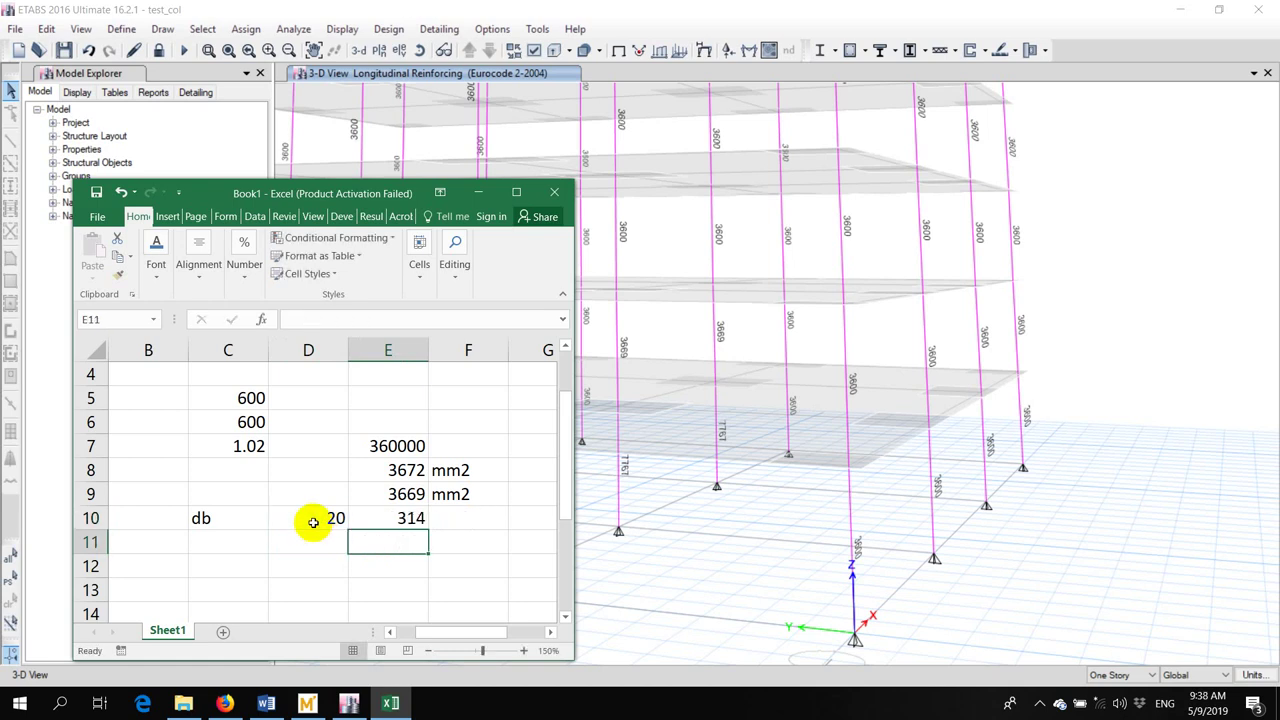
Calculate the required number of bars in cell E11 with the formula =E9/E10
{"action": "type", "text": "="}
{"action": "left_click", "coordinate": [383, 494]}
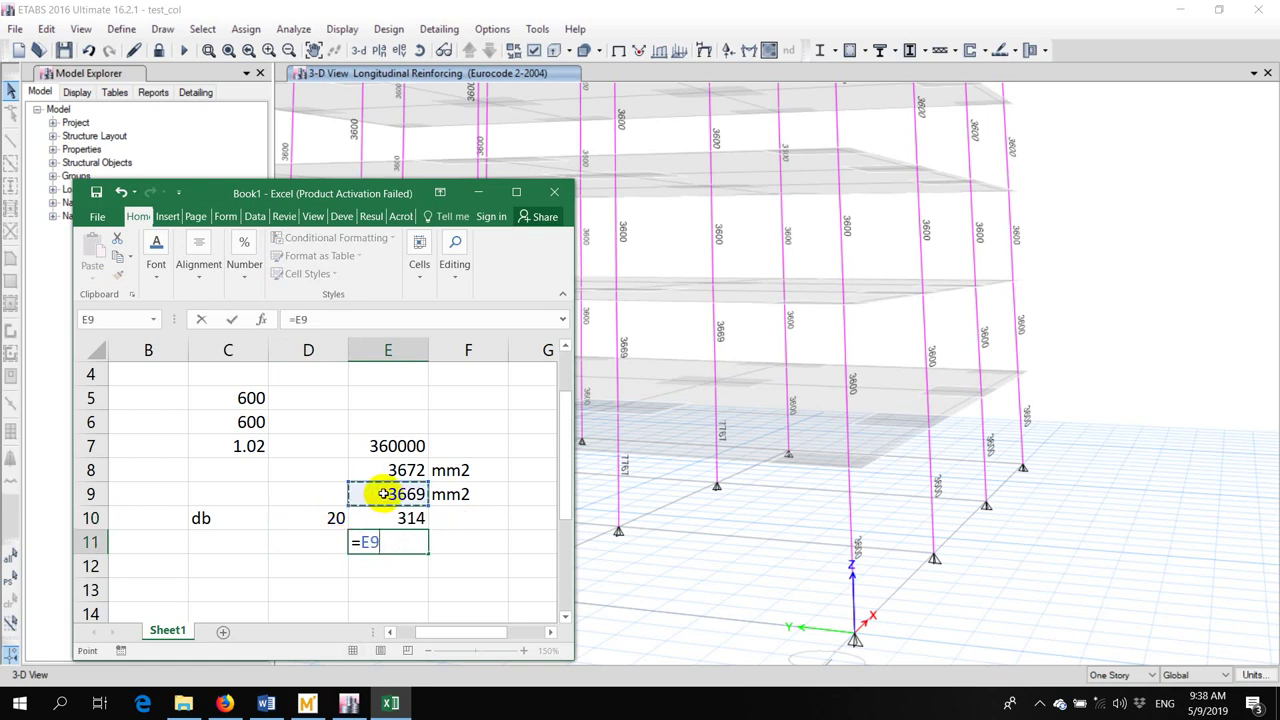
{"action": "type", "text": "/"}
{"action": "left_click", "coordinate": [383, 517]}
{"action": "key", "text": "Return"}
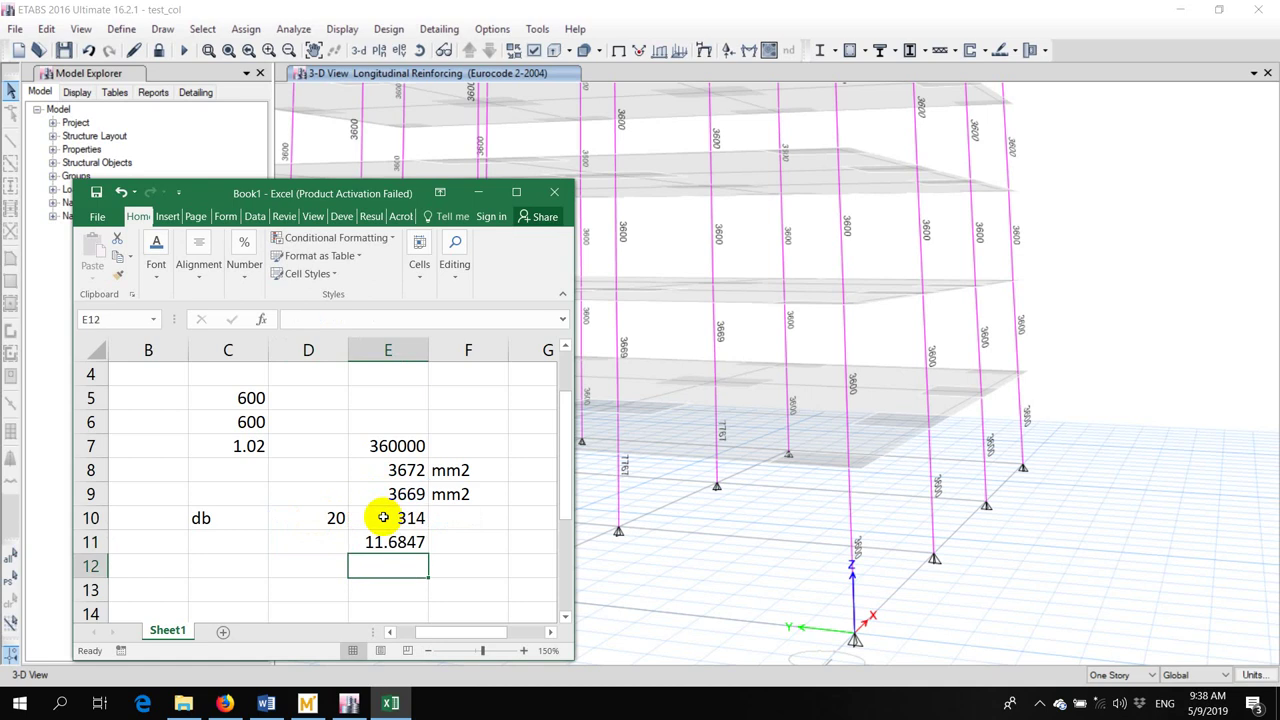
Enter the chosen bar count 12 in cell C9, keeping the label db in C10
{"action": "key", "text": "Up"}
{"action": "key", "text": "Down"}
{"action": "key", "text": "Left"}
{"action": "key", "text": "Left"}
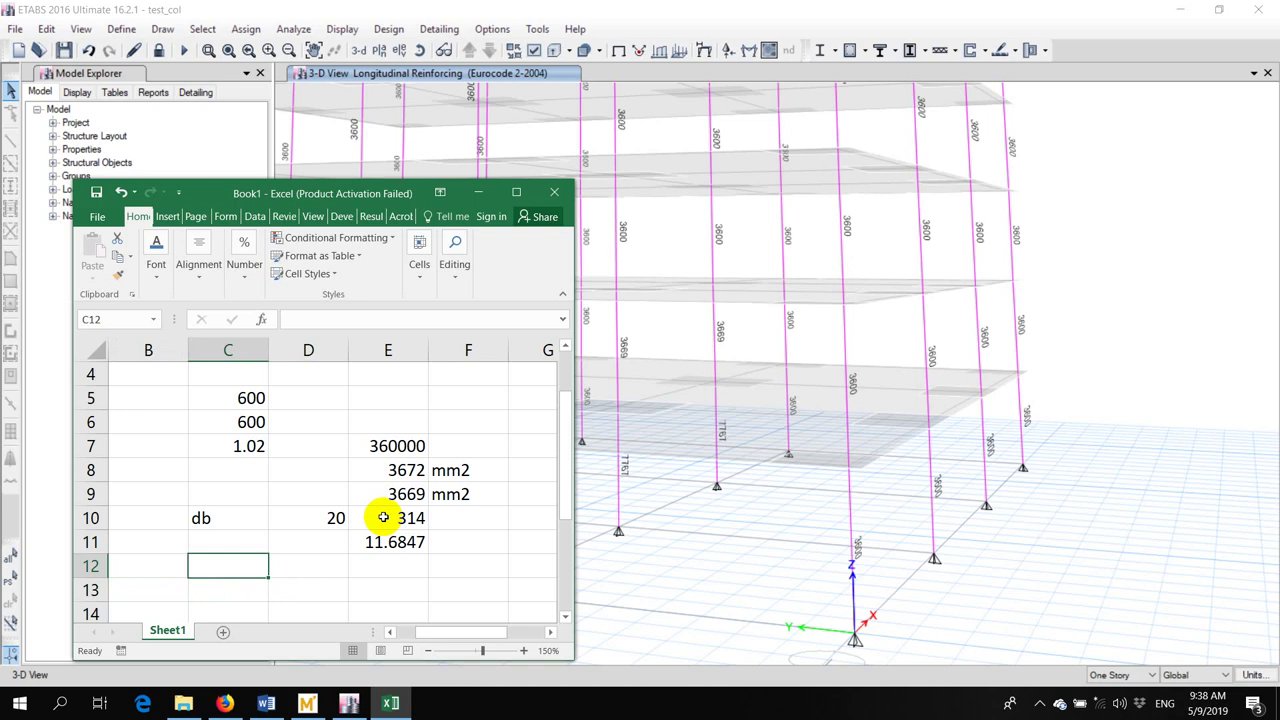
{"action": "key", "text": "Up"}
{"action": "key", "text": "Up"}
{"action": "key", "text": "Up"}
{"action": "type", "text": "12"}
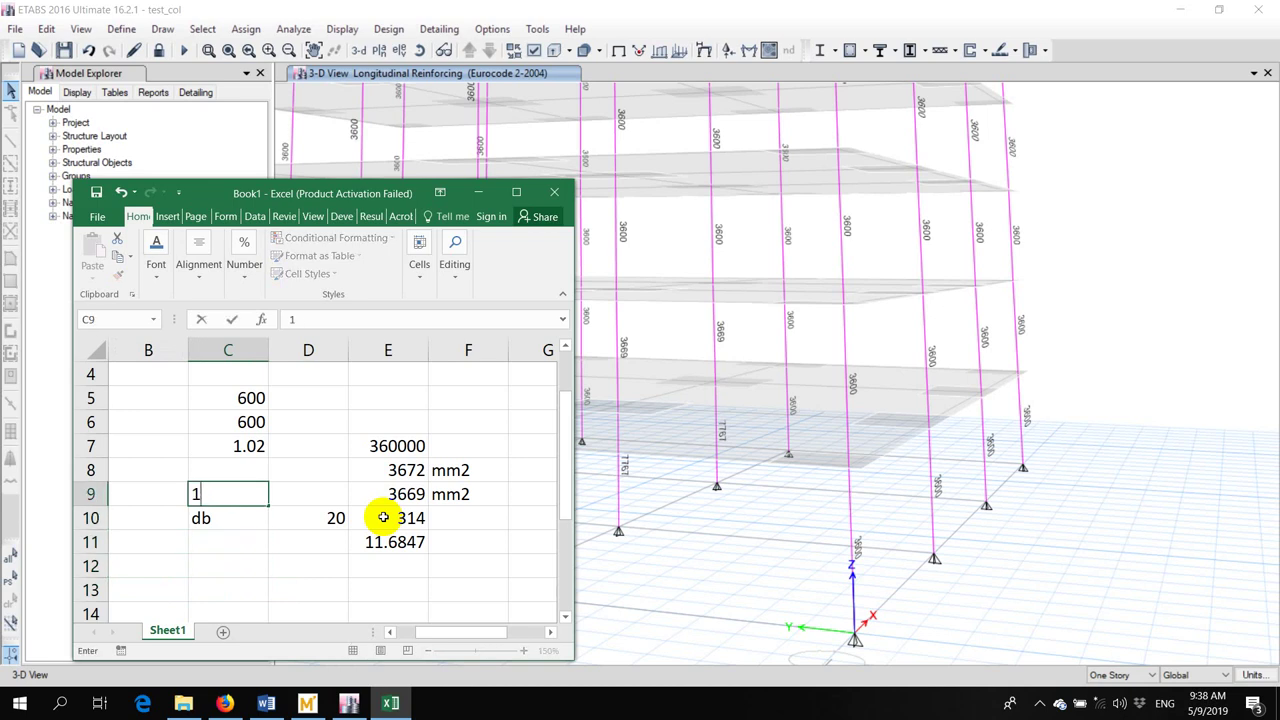
{"action": "key", "text": "Return"}
{"action": "type", "text": "db"}
{"action": "key", "text": "Return"}
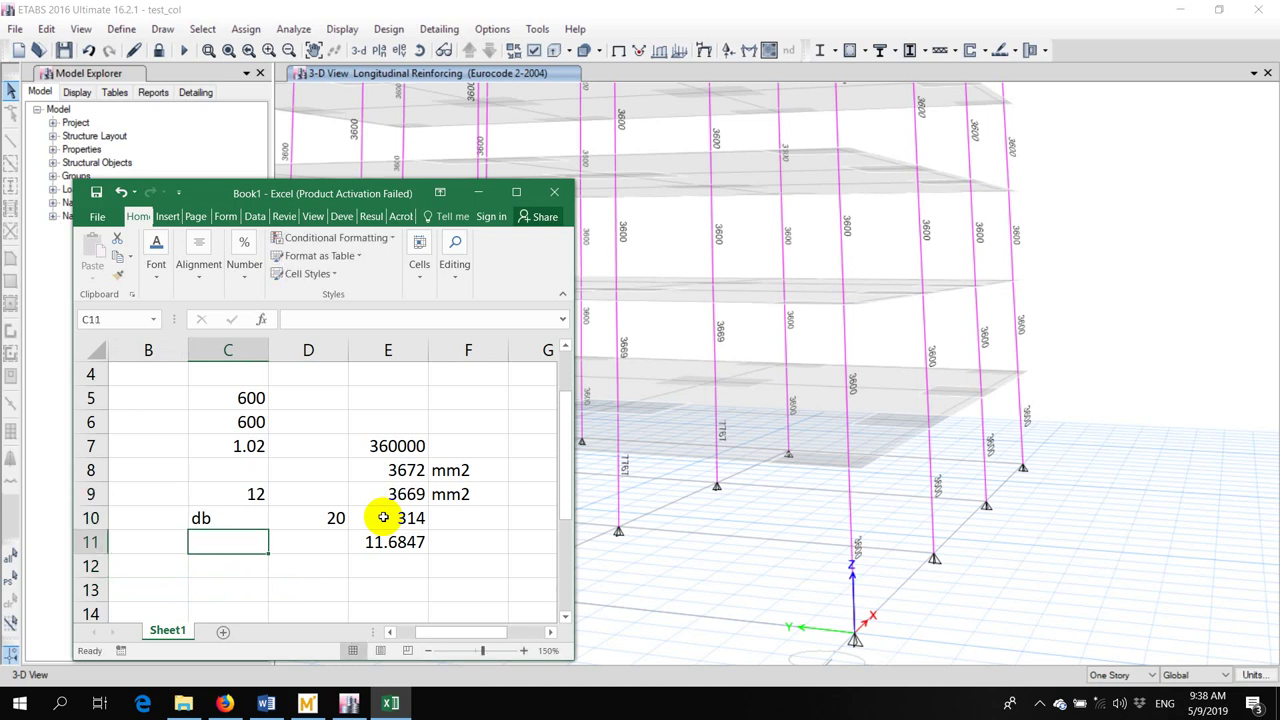
Calculate the provided steel area in cell C11 with the formula =C9*E10
{"action": "type", "text": "="}
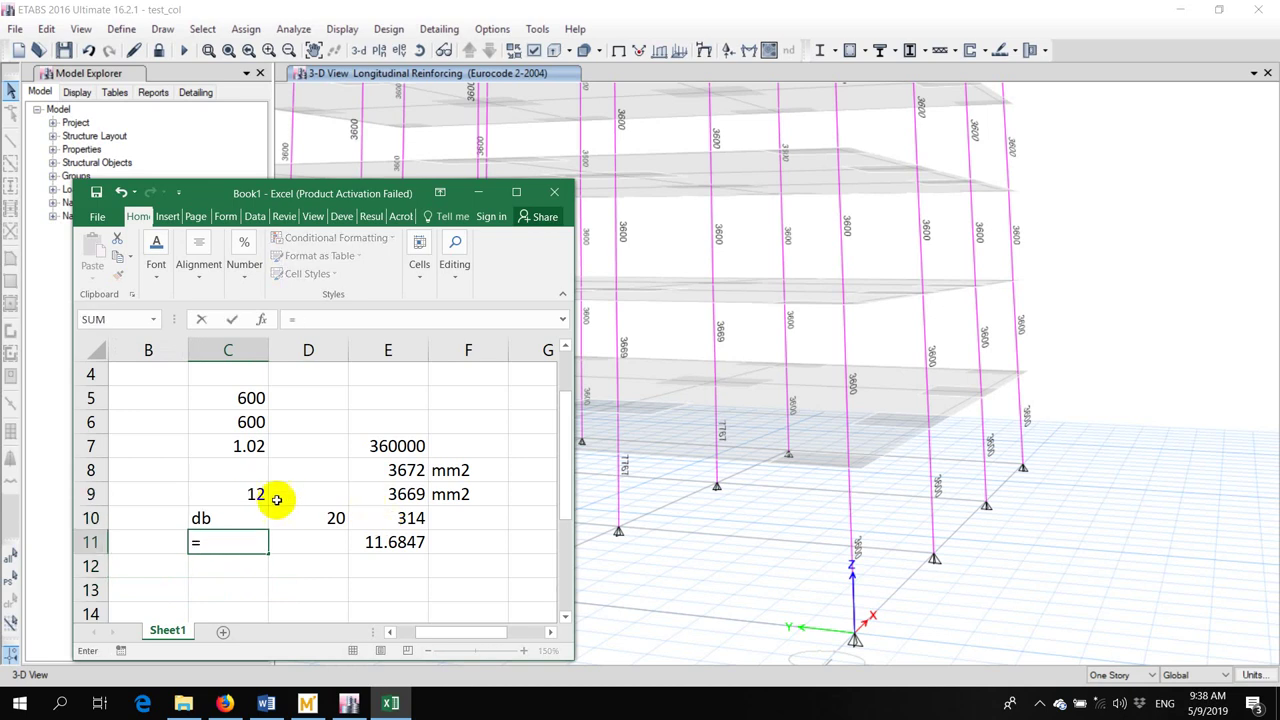
{"action": "left_click", "coordinate": [237, 495]}
{"action": "type", "text": "*"}
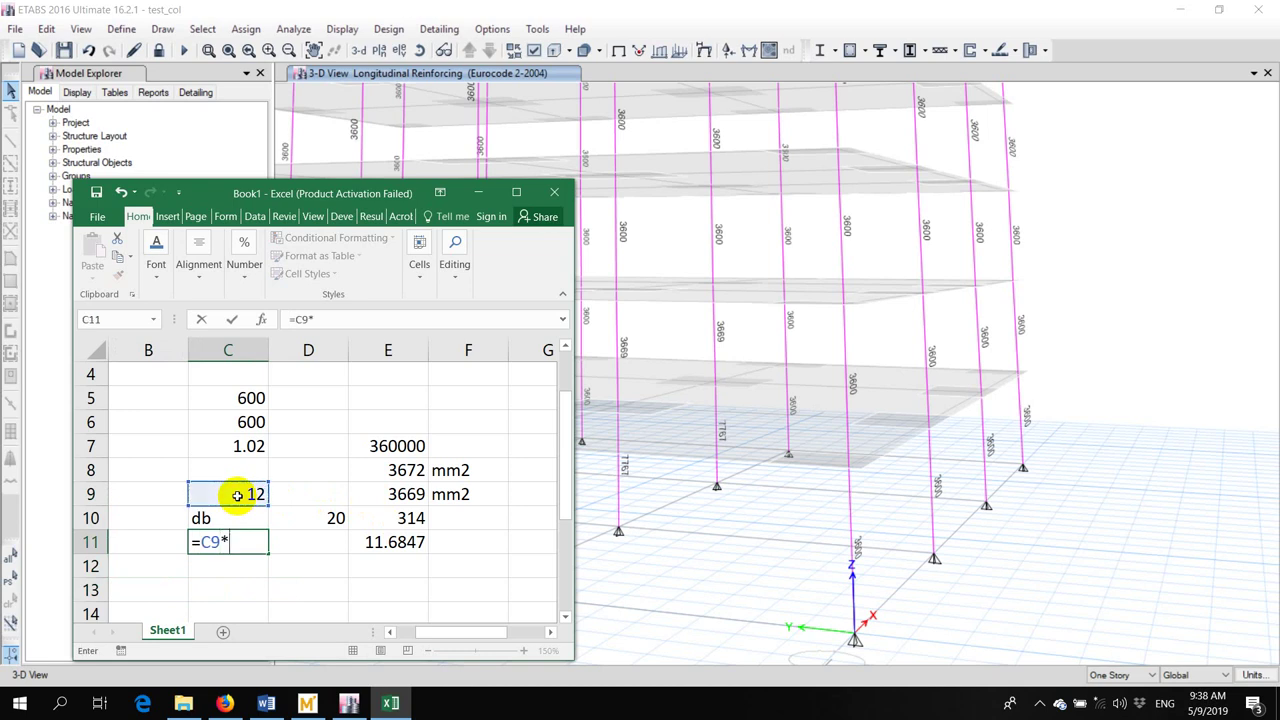
{"action": "left_click", "coordinate": [379, 517]}
{"action": "key", "text": "Return"}
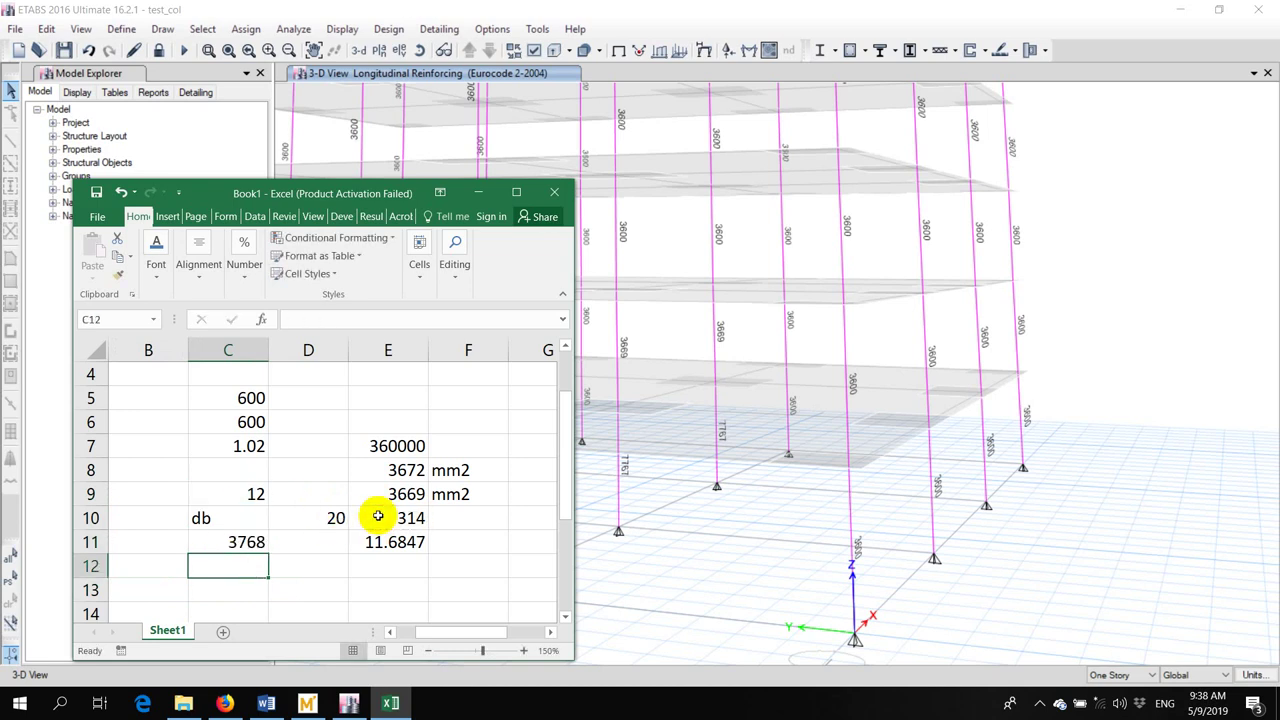
Calculate the provided reinforcement ratio in cell C12 with the formula =C11/E7
{"action": "type", "text": "="}
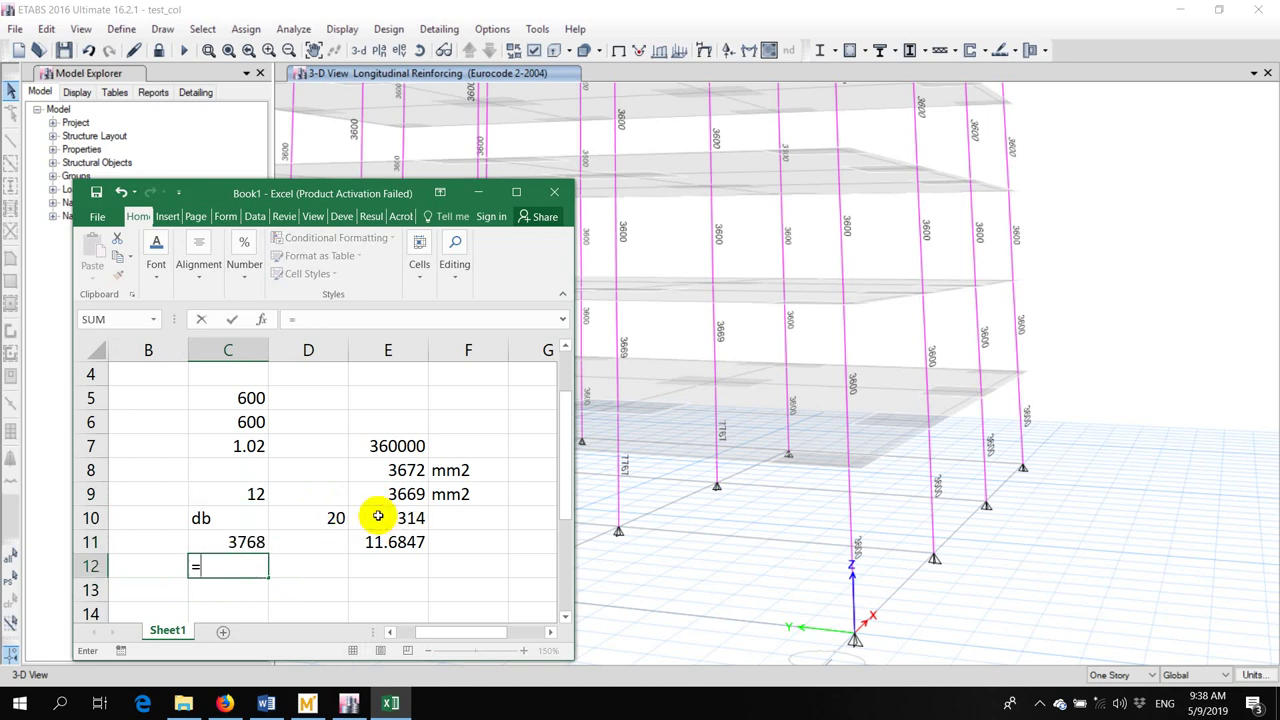
{"action": "left_click", "coordinate": [229, 543]}
{"action": "type", "text": "/"}
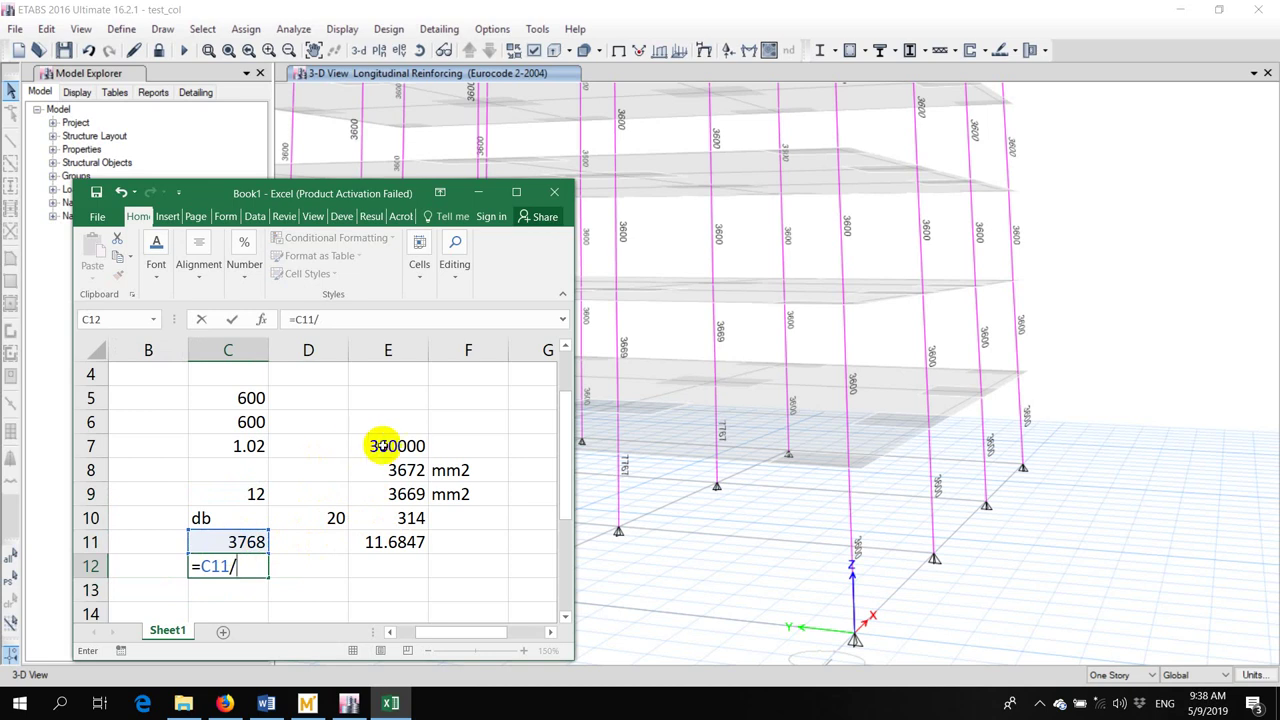
{"action": "left_click", "coordinate": [380, 445]}
{"action": "key", "text": "ctrl+Return"}
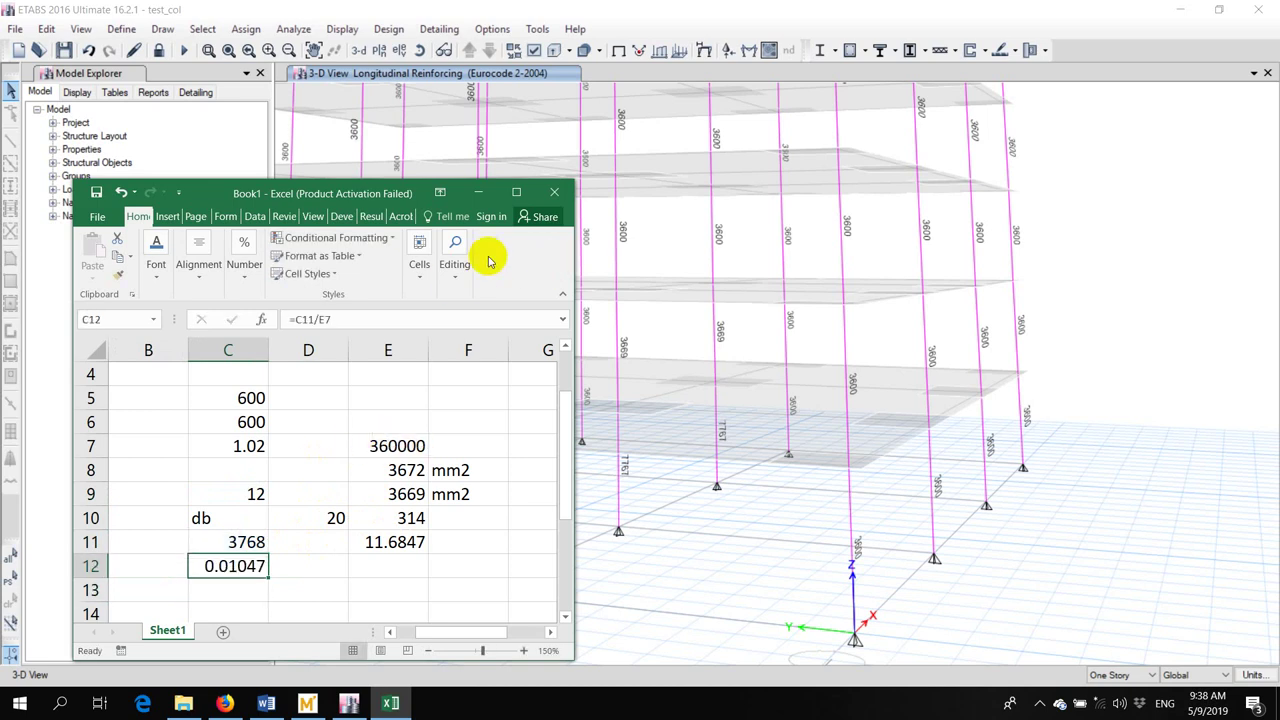
Format the reinforcement ratio in cell C12 as a percentage with two decimal places
{"action": "left_click", "coordinate": [518, 193]}
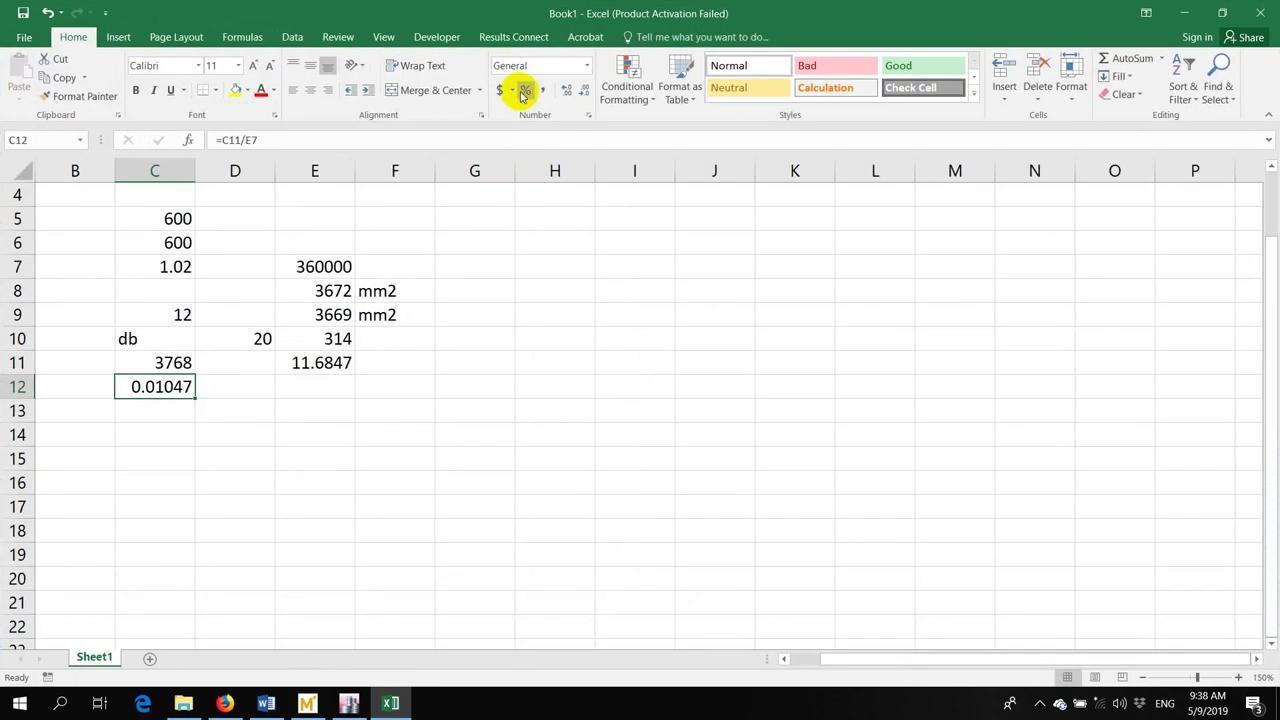
{"action": "left_click", "coordinate": [525, 90]}
{"action": "left_click", "coordinate": [566, 90]}
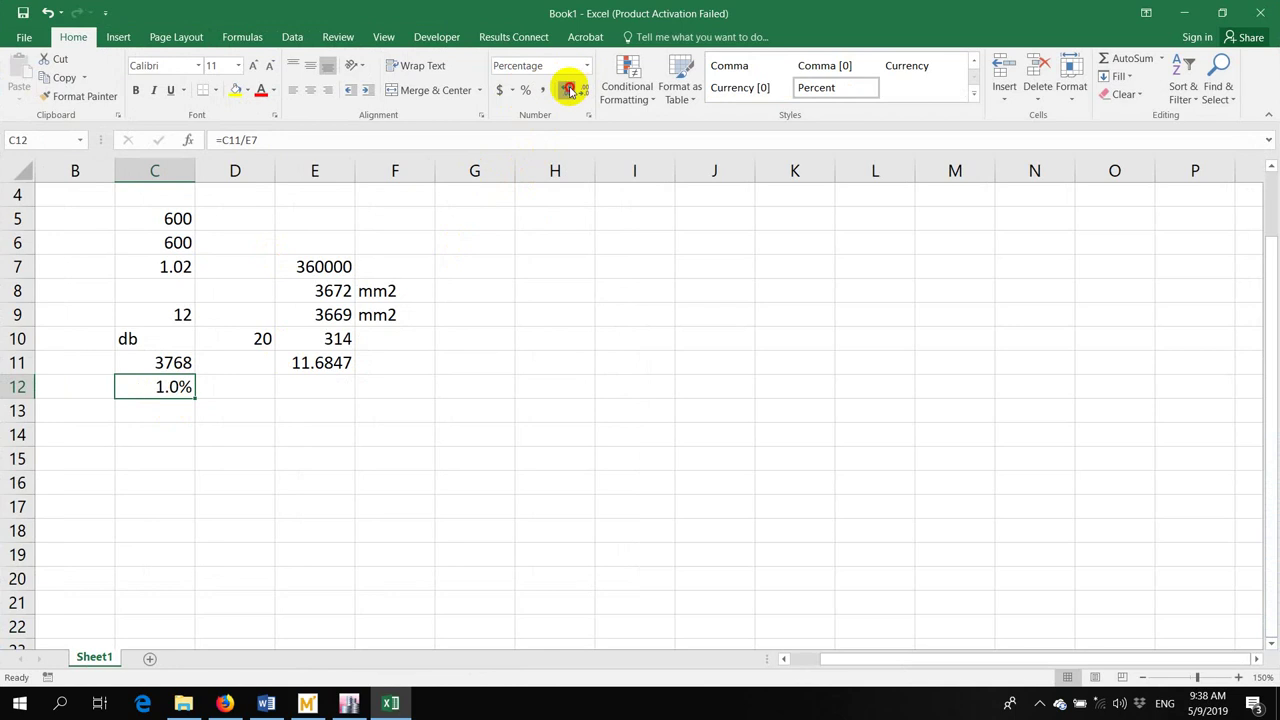
{"action": "left_click", "coordinate": [566, 90]}
{"action": "left_click", "coordinate": [1222, 13]}
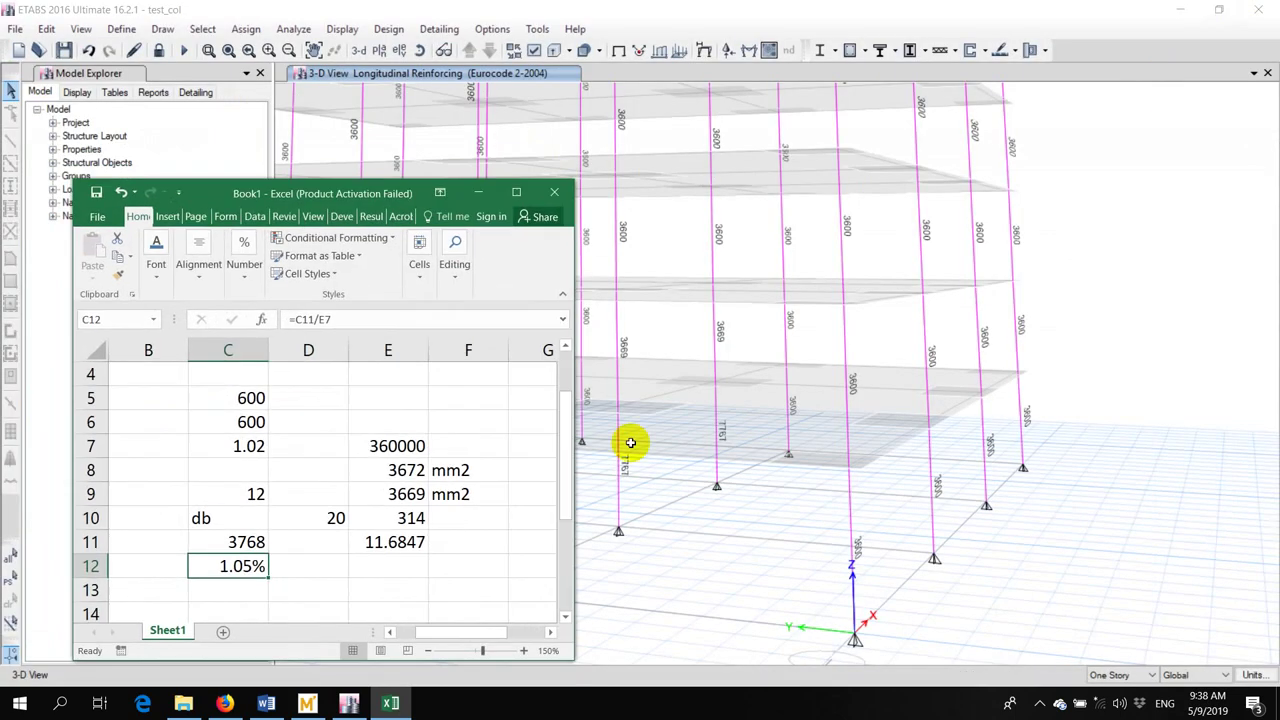
Switch to the ETABS model and unlock it for editing
{"action": "left_click_drag", "start_coordinate": [257, 491], "coordinate": [314, 540]}
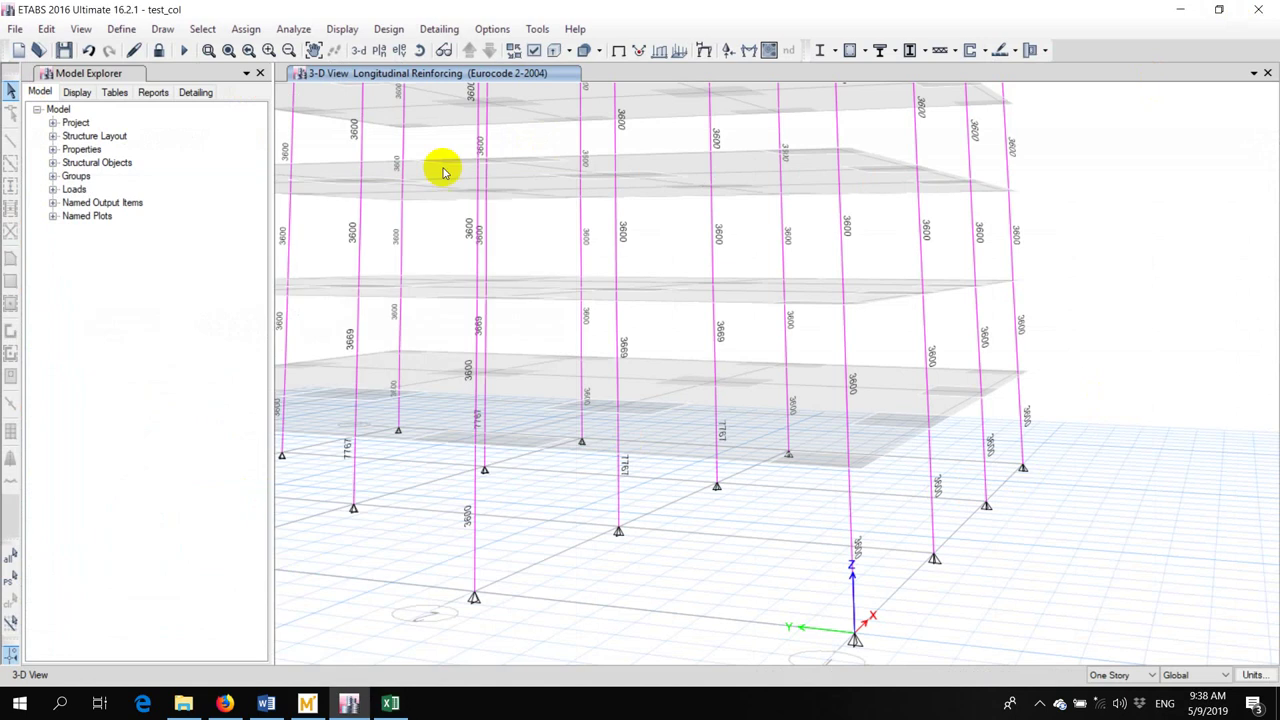
{"action": "left_click", "coordinate": [1090, 388]}
{"action": "left_click", "coordinate": [158, 50]}
{"action": "left_click", "coordinate": [658, 408]}
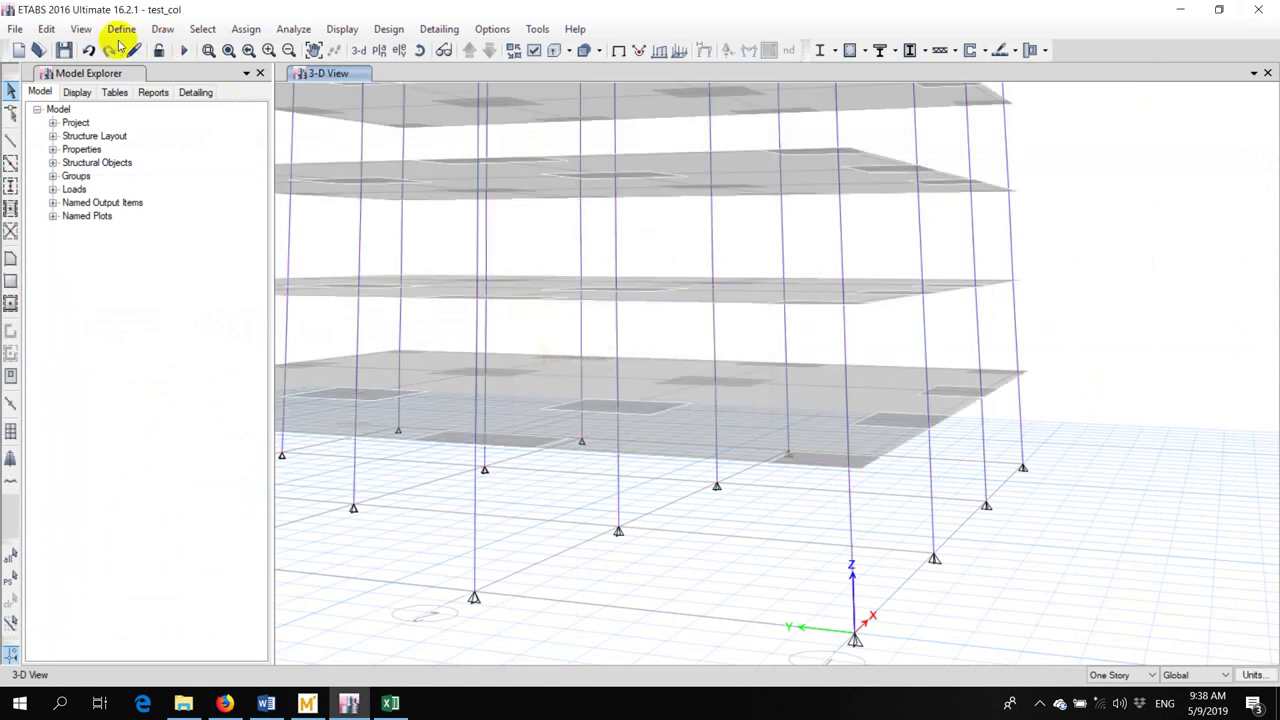
Open the reinforcement data of the ConcCol frame section
{"action": "left_click", "coordinate": [122, 29]}
{"action": "mouse_move", "coordinate": [286, 74]}
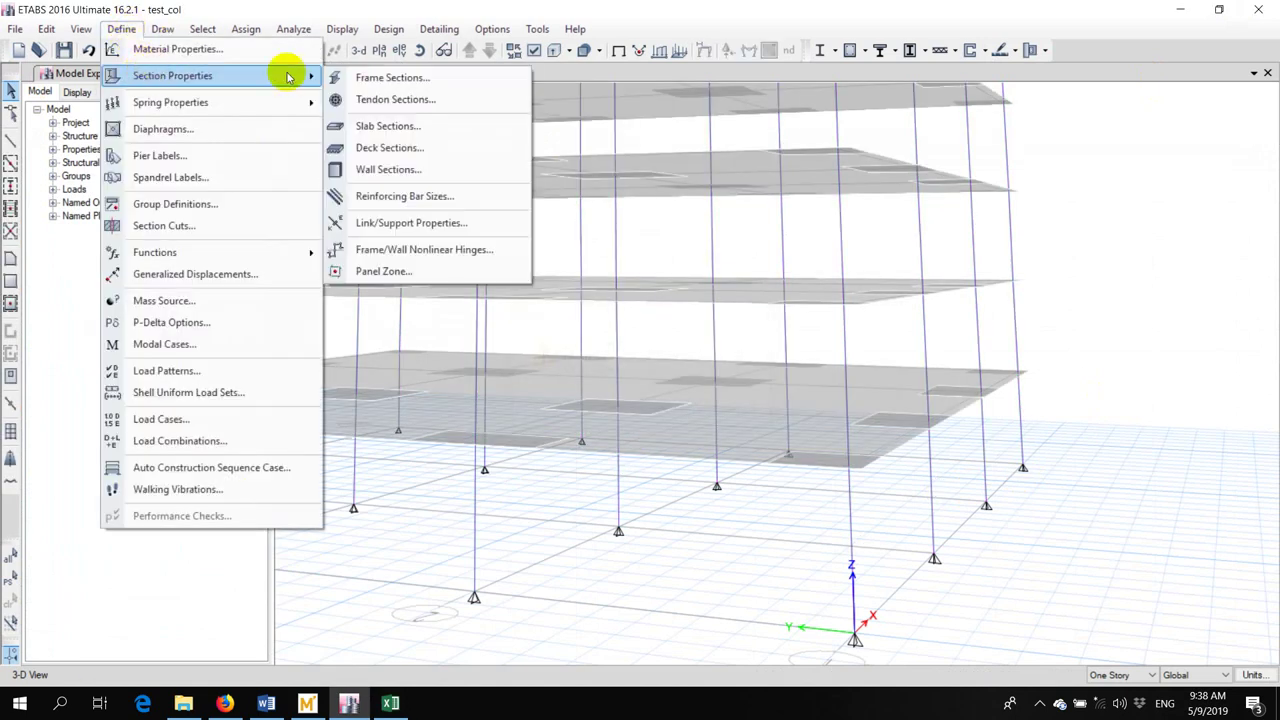
{"action": "left_click", "coordinate": [369, 77]}
{"action": "left_click", "coordinate": [465, 315]}
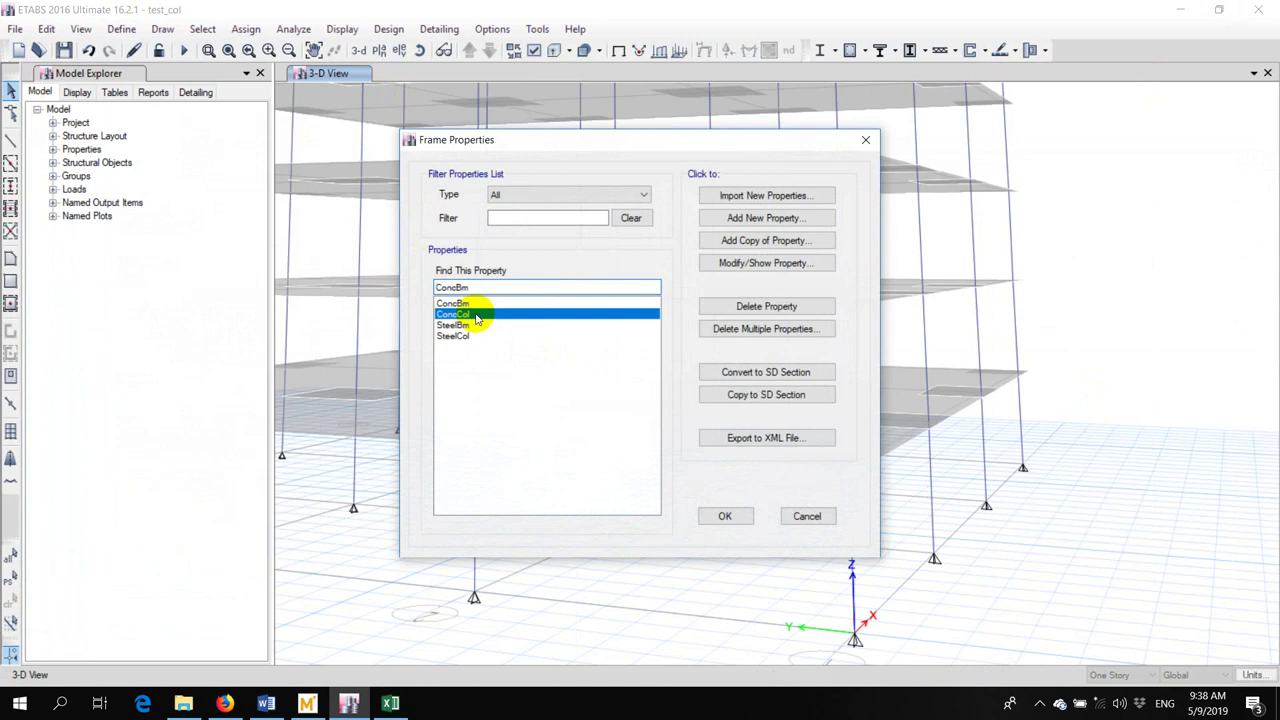
{"action": "left_click", "coordinate": [767, 262]}
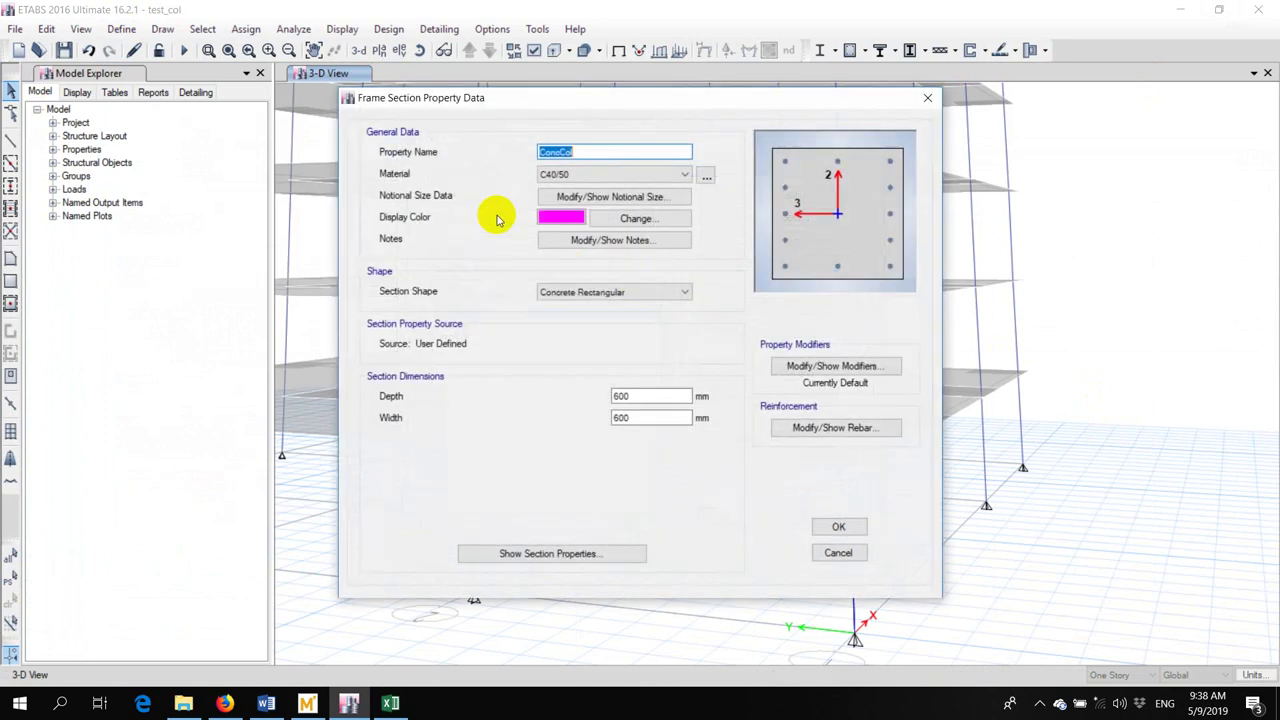
{"action": "left_click", "coordinate": [795, 430]}
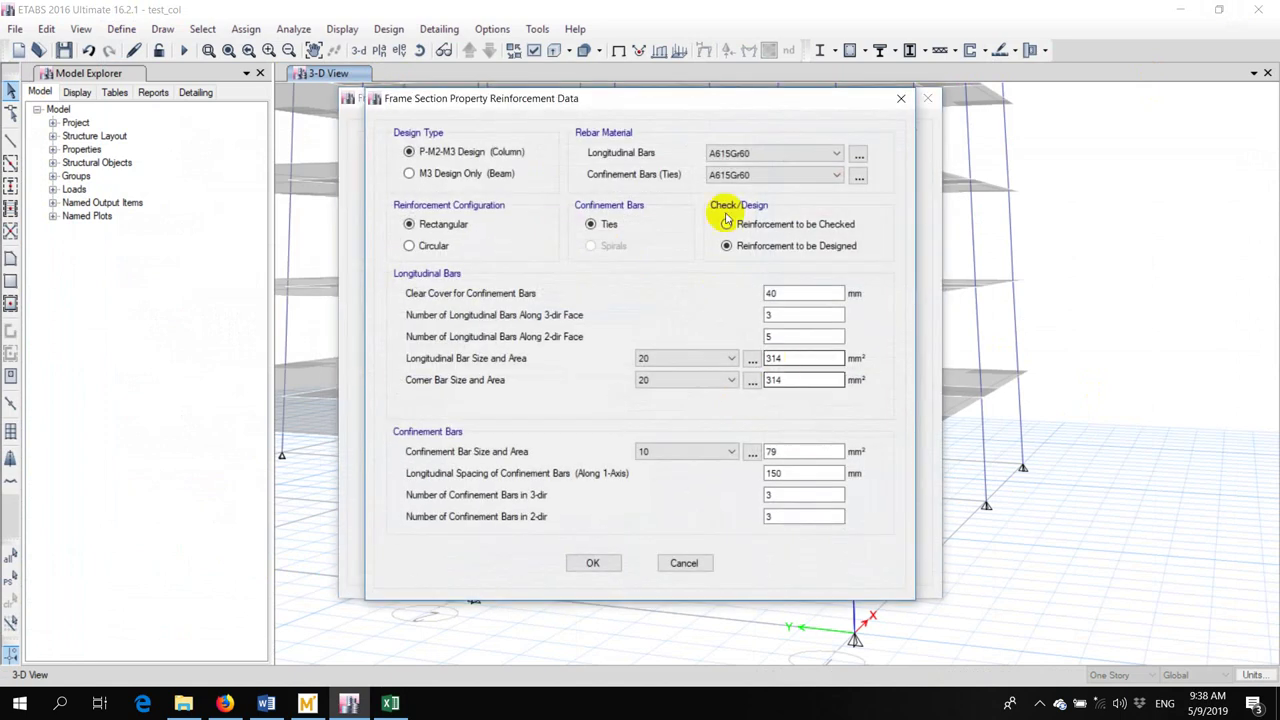
Set the number of longitudinal bars to 4 along both the 3-dir and 2-dir faces of the column section
{"action": "left_click_drag", "start_coordinate": [650, 104], "coordinate": [509, 133]}
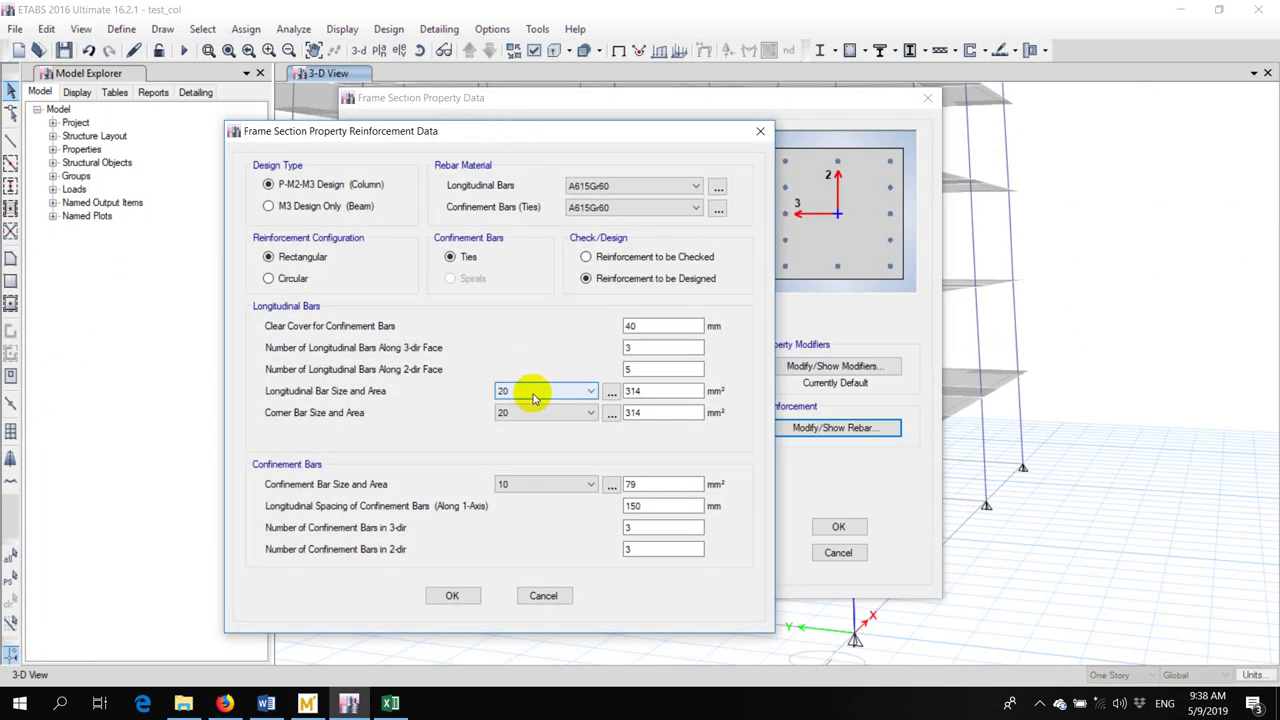
{"action": "left_click_drag", "start_coordinate": [637, 145], "coordinate": [515, 148]}
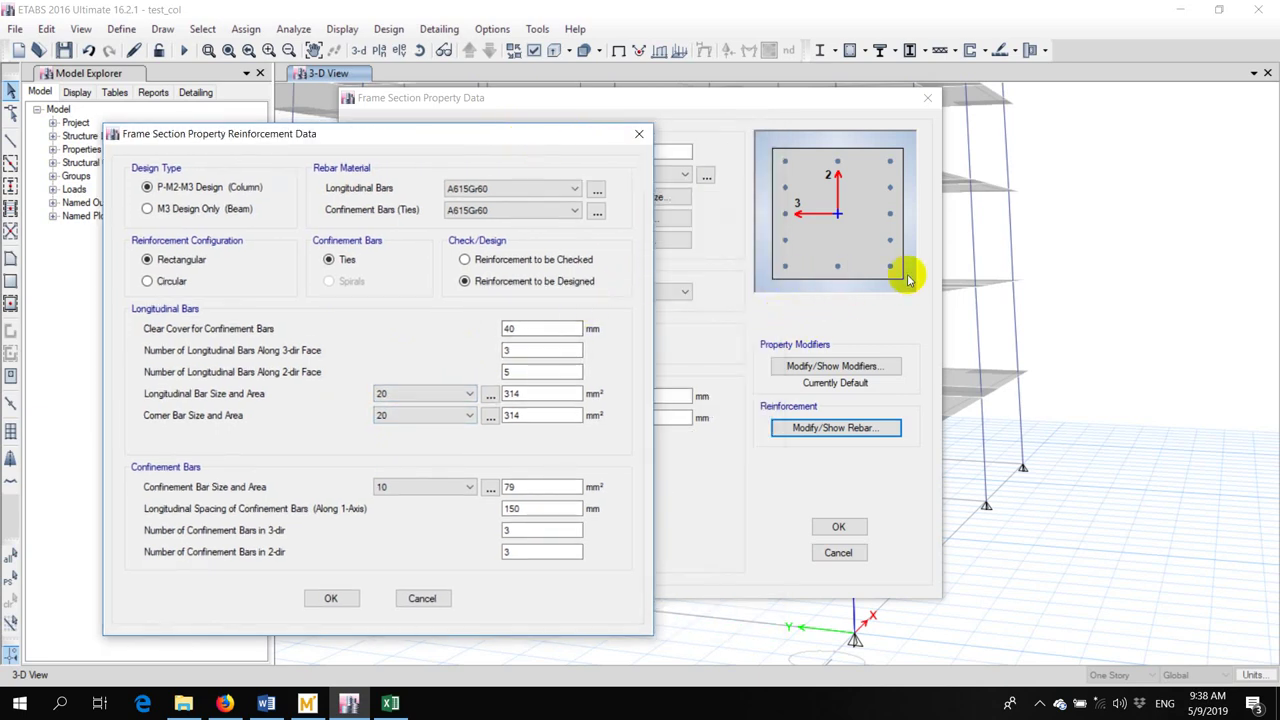
{"action": "left_click_drag", "start_coordinate": [545, 350], "coordinate": [503, 370]}
{"action": "type", "text": "4"}
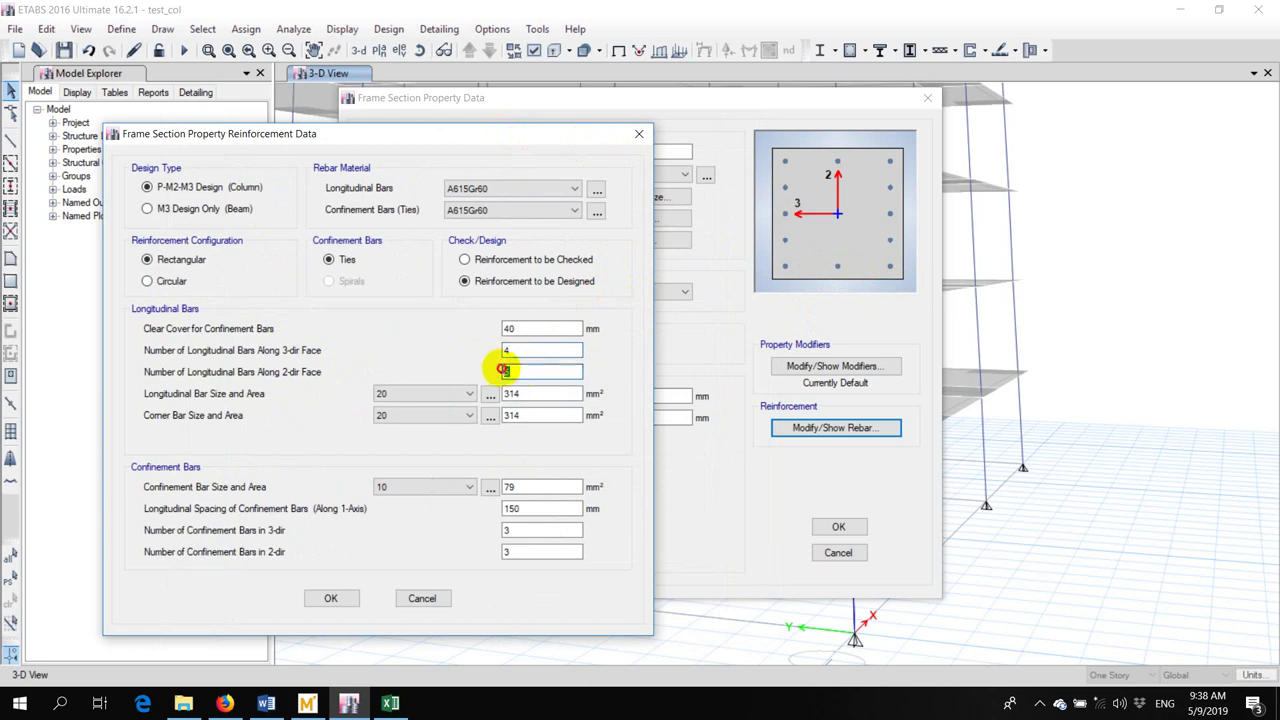
{"action": "left_click", "coordinate": [331, 598]}
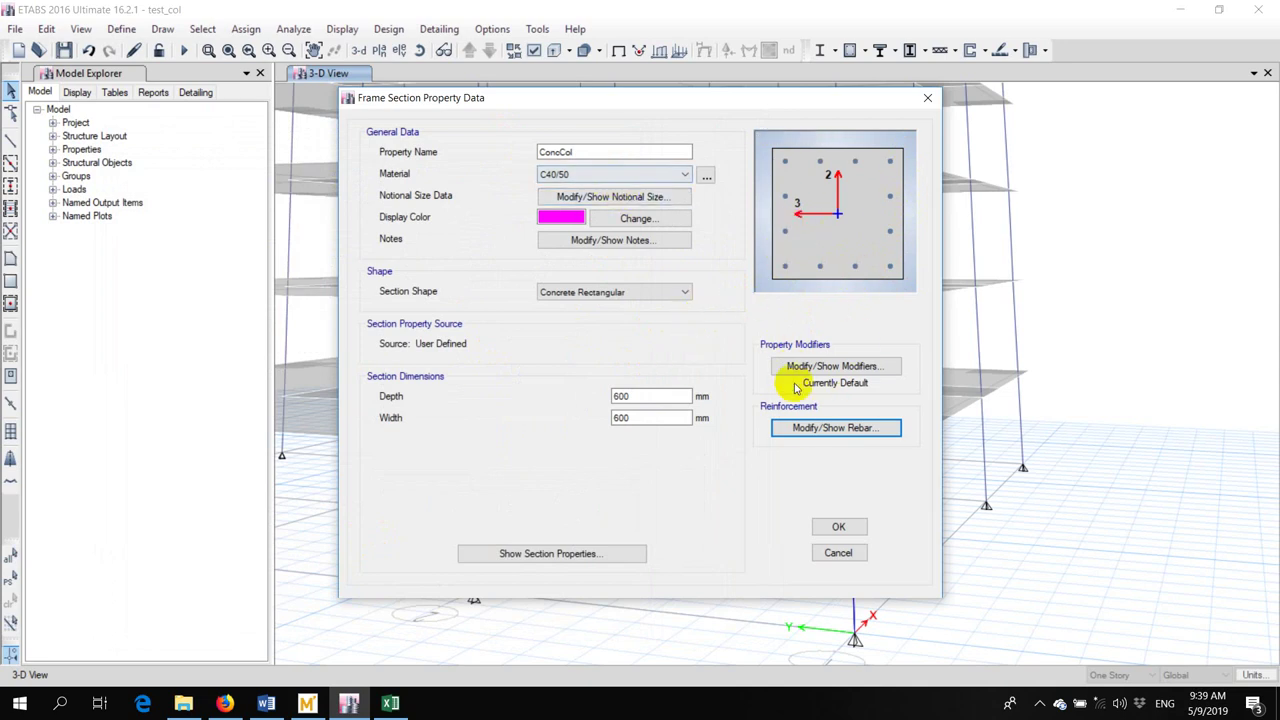
Review the clear cover and bar arrangement in the column's reinforcement data
{"action": "left_click", "coordinate": [795, 427]}
{"action": "left_click_drag", "start_coordinate": [724, 119], "coordinate": [550, 150]}
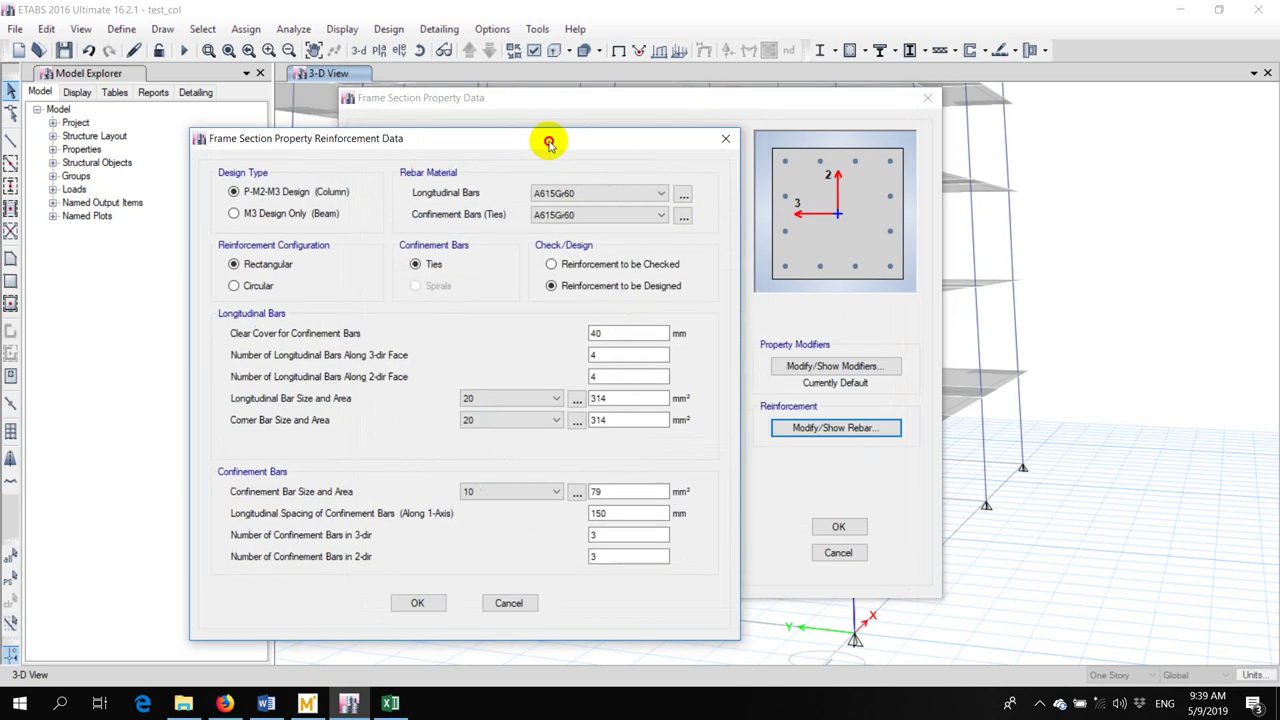
{"action": "double_click", "coordinate": [664, 333]}
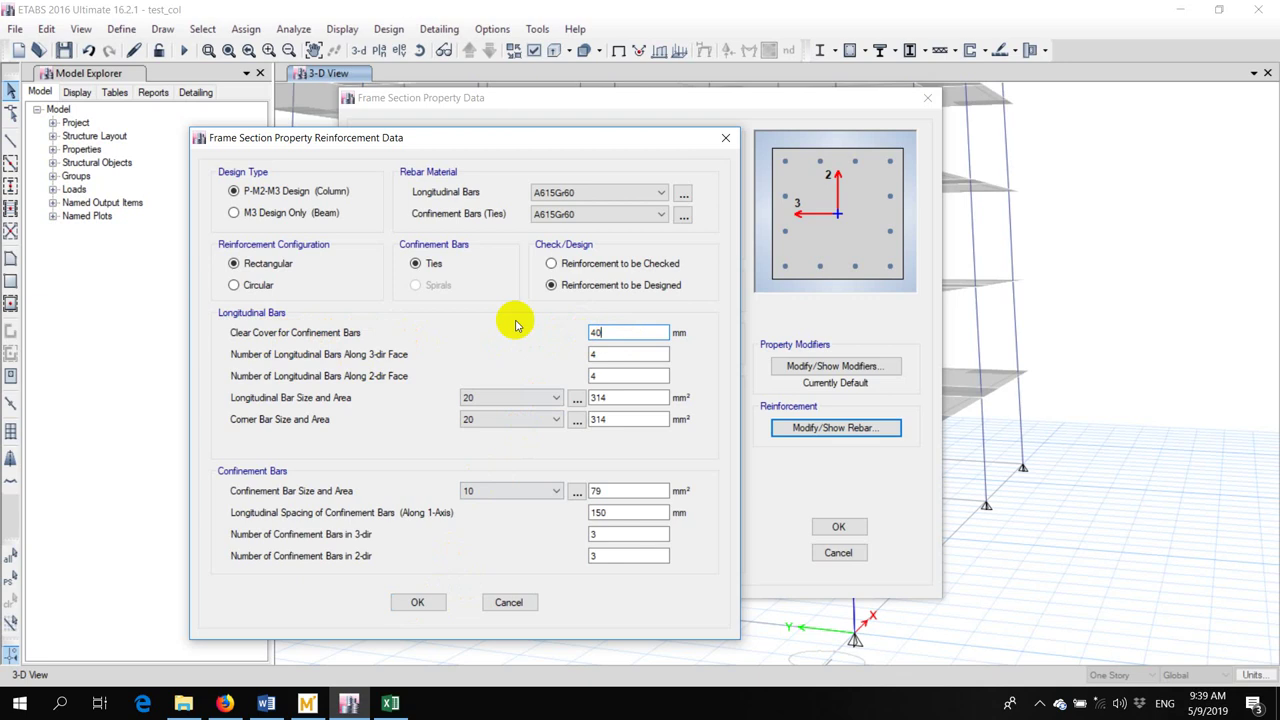
{"action": "left_click", "coordinate": [418, 601]}
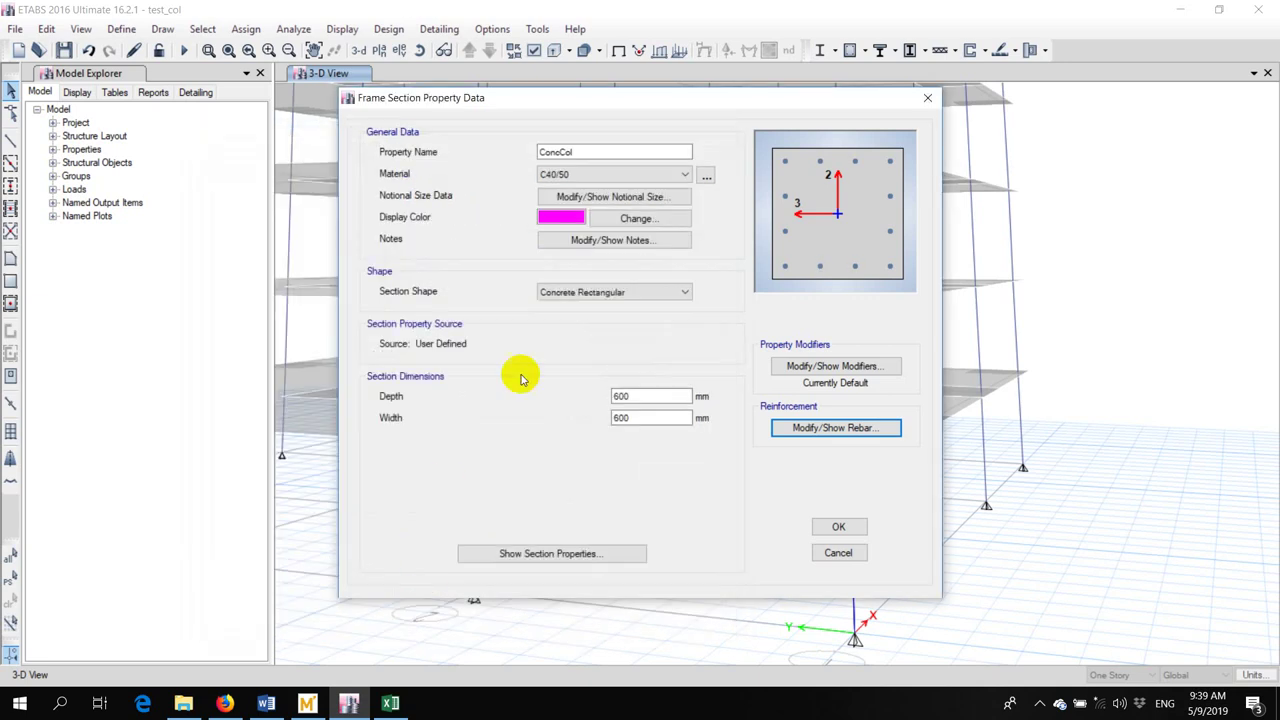
Set the column's reinforcement to be checked instead of designed, and review the materials available for the longitudinal bars
{"action": "left_click", "coordinate": [830, 430]}
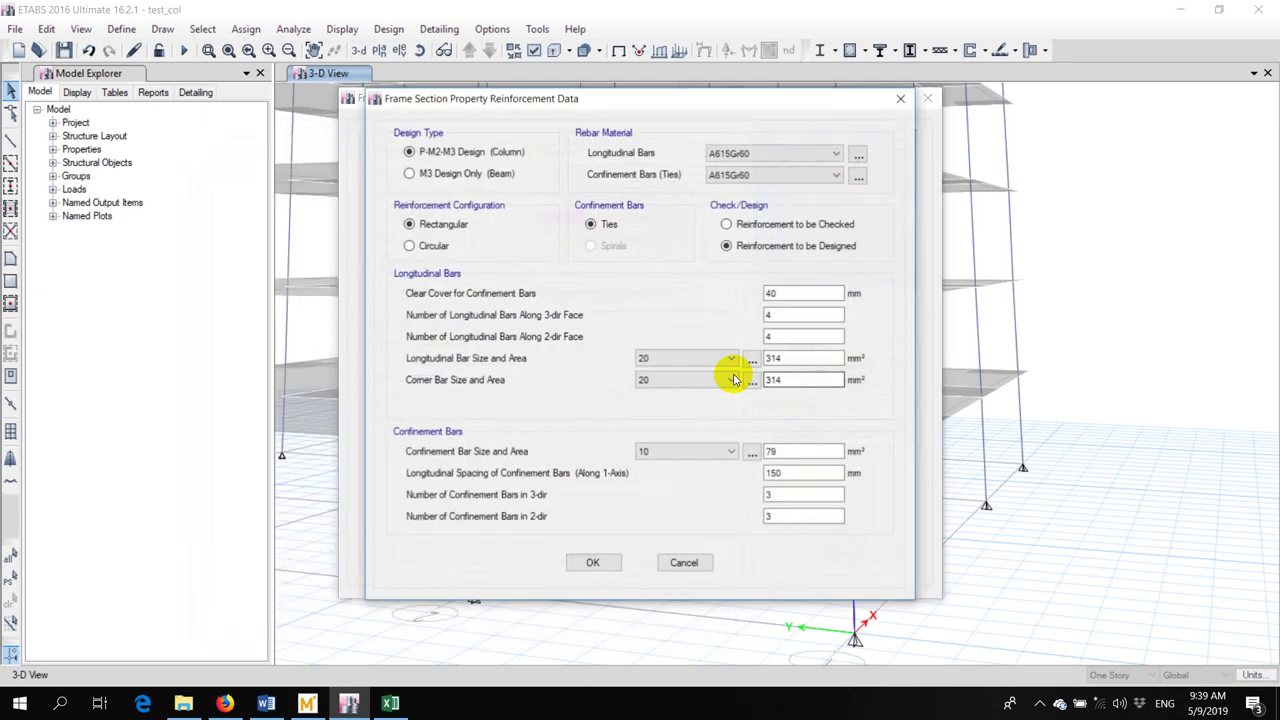
{"action": "left_click", "coordinate": [745, 224]}
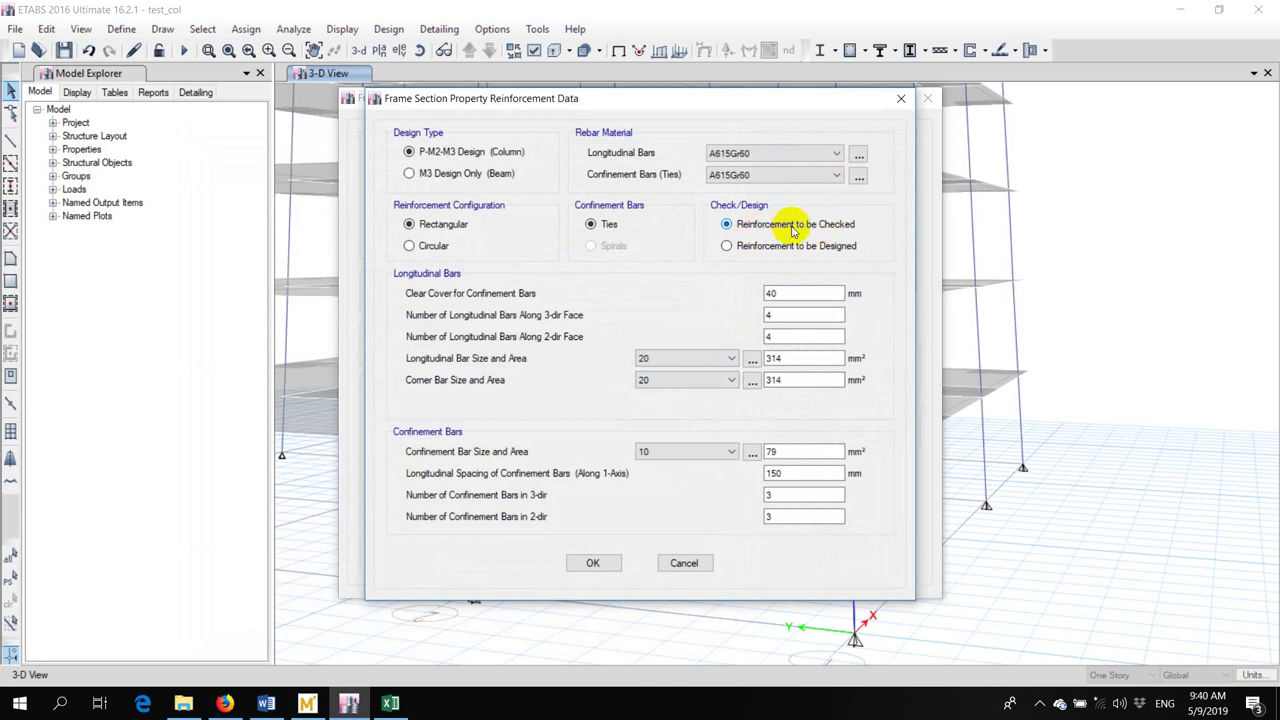
{"action": "left_click", "coordinate": [729, 153]}
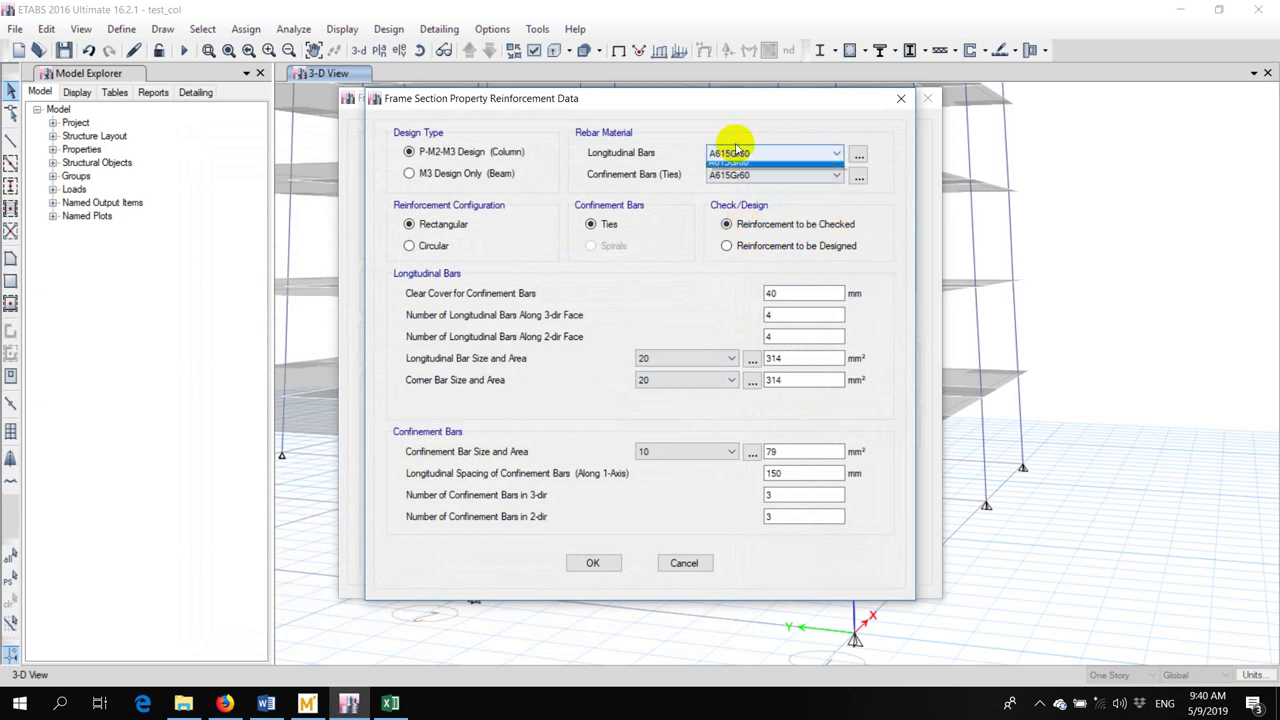
{"action": "left_click", "coordinate": [729, 152]}
{"action": "left_click", "coordinate": [729, 153]}
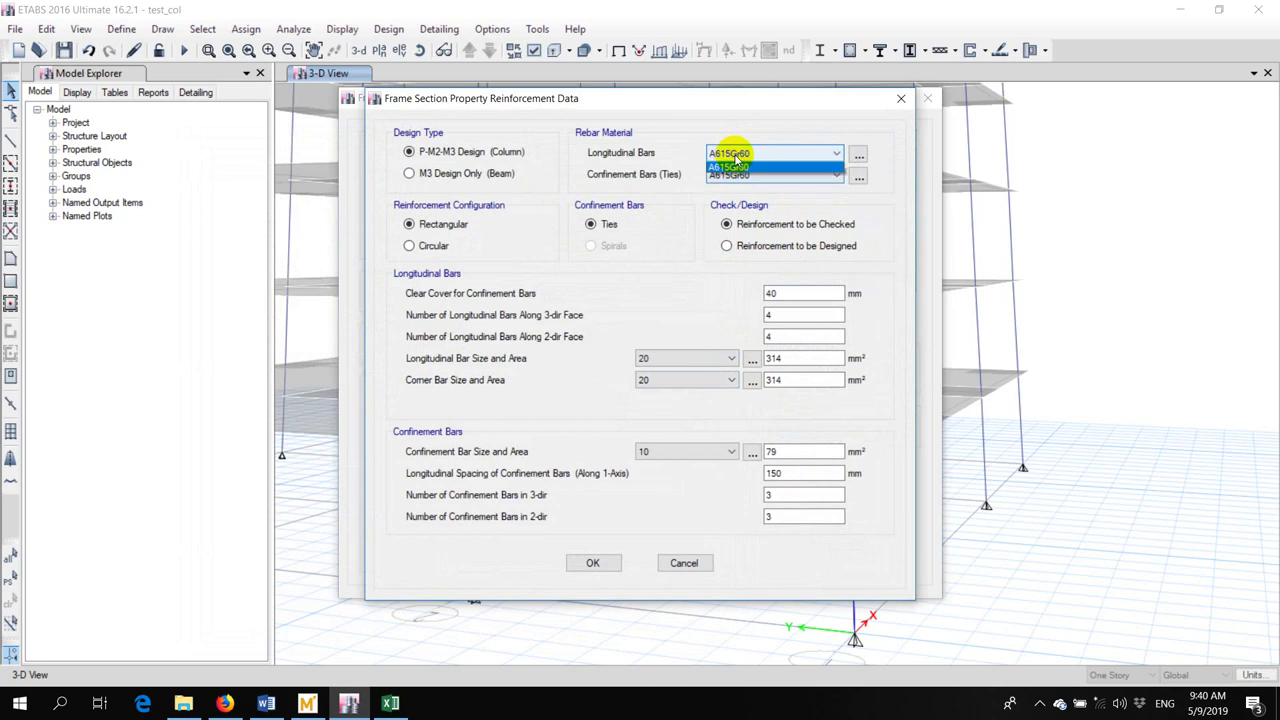
{"action": "left_click", "coordinate": [726, 172]}
{"action": "left_click", "coordinate": [729, 155]}
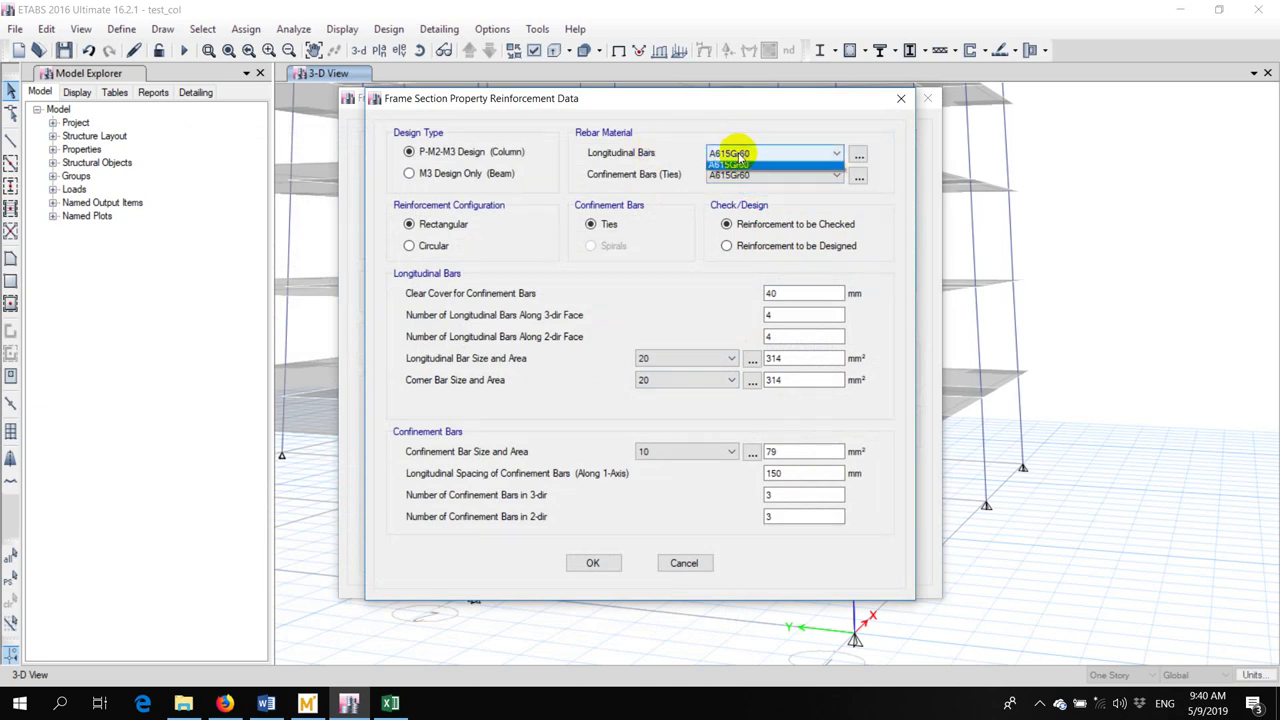
{"action": "left_click", "coordinate": [729, 155]}
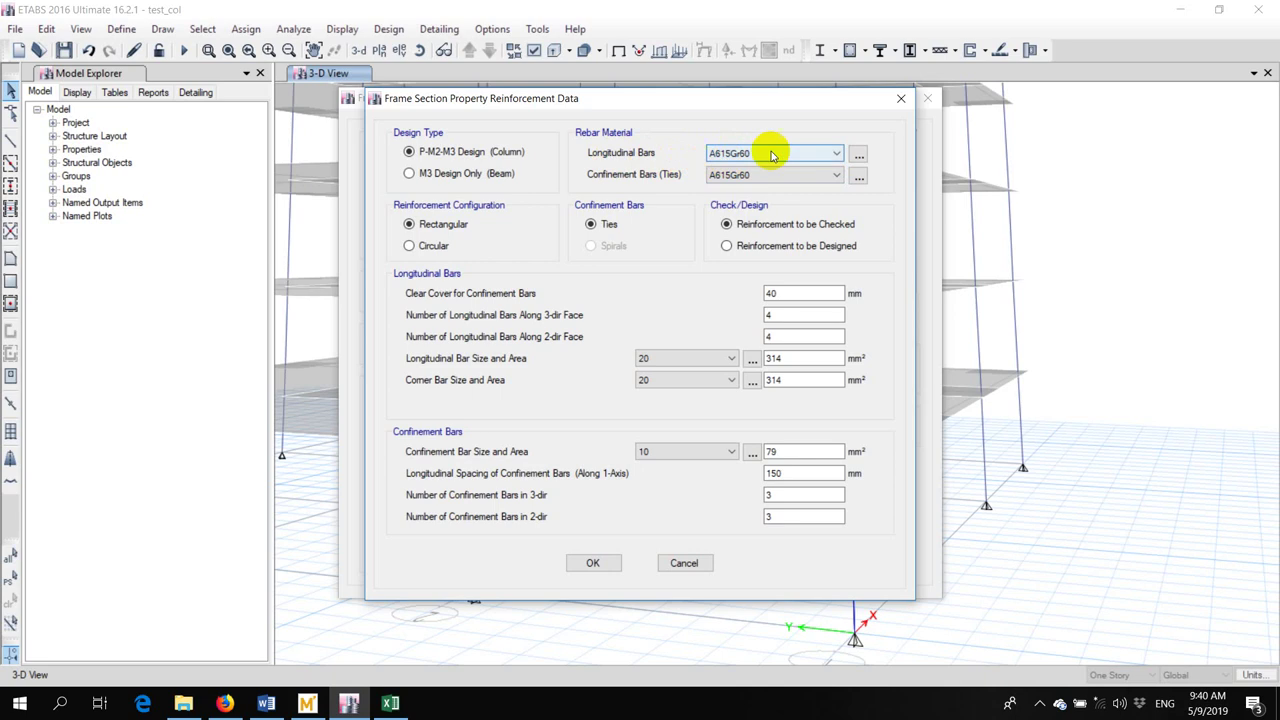
Add a new material of type Rebar for the Europe region from the longitudinal bars' material definitions
{"action": "left_click", "coordinate": [856, 154]}
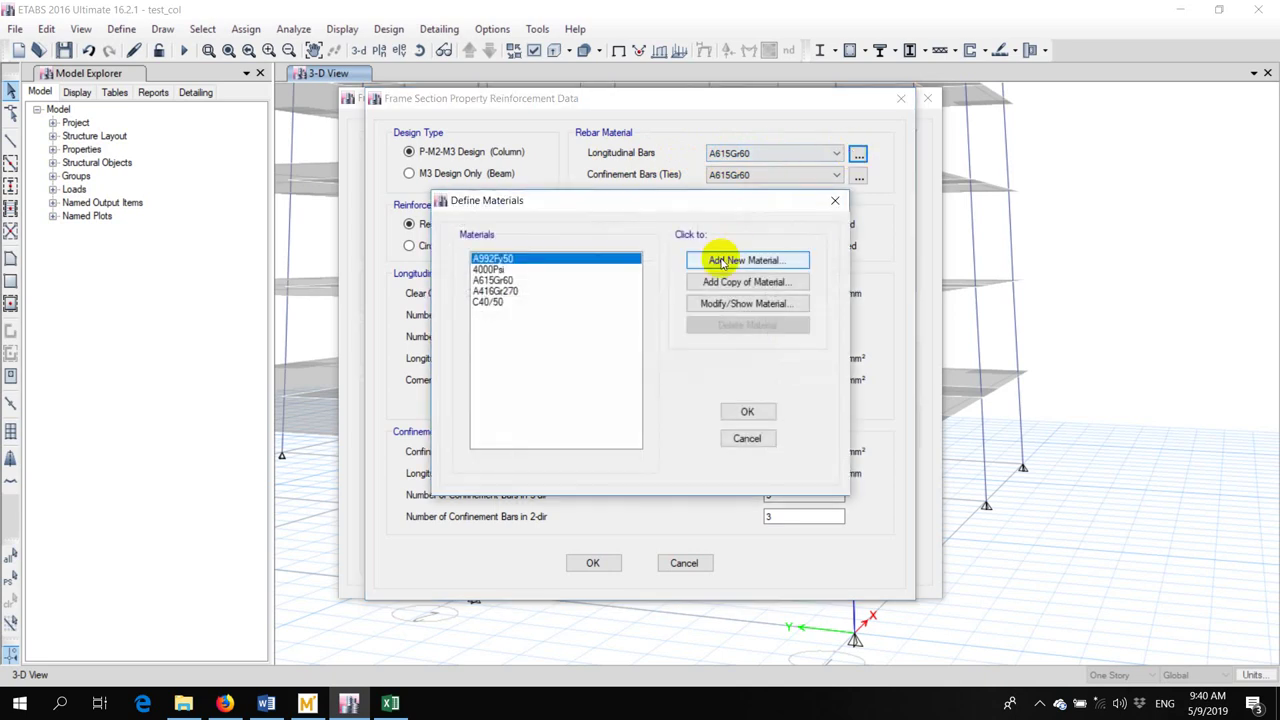
{"action": "left_click", "coordinate": [722, 262]}
{"action": "left_click", "coordinate": [618, 323]}
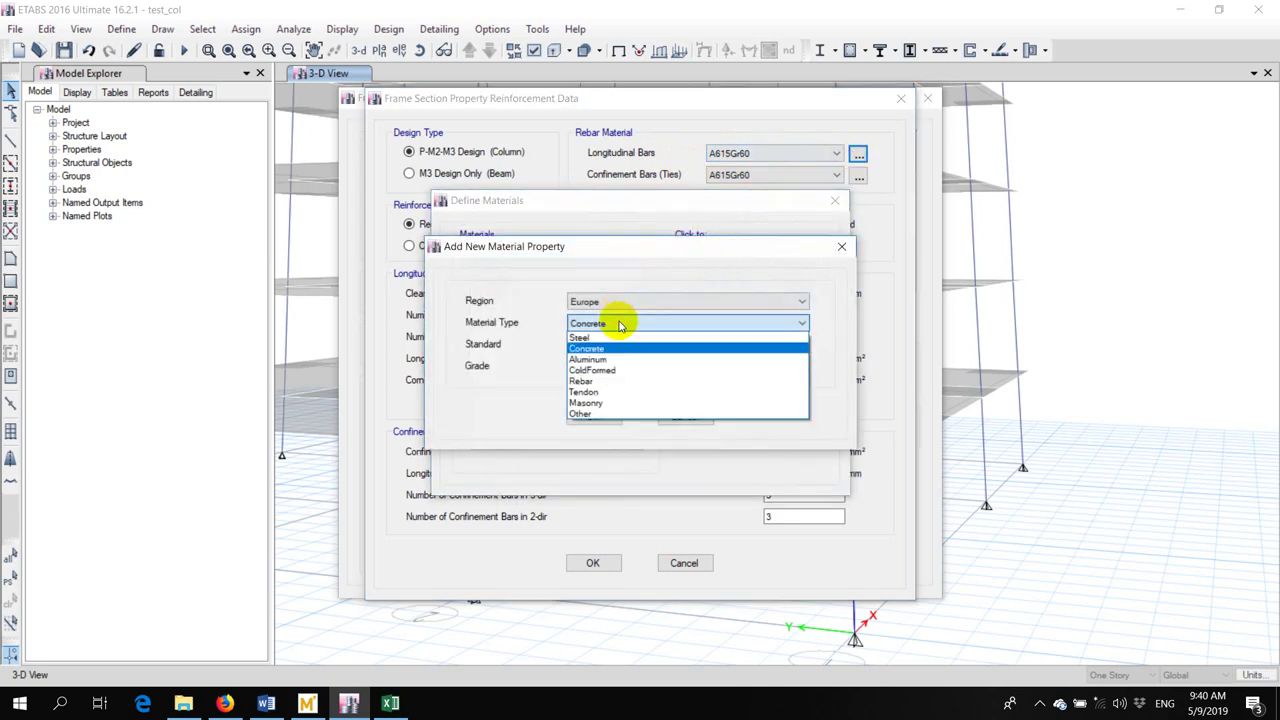
{"action": "left_click", "coordinate": [598, 381]}
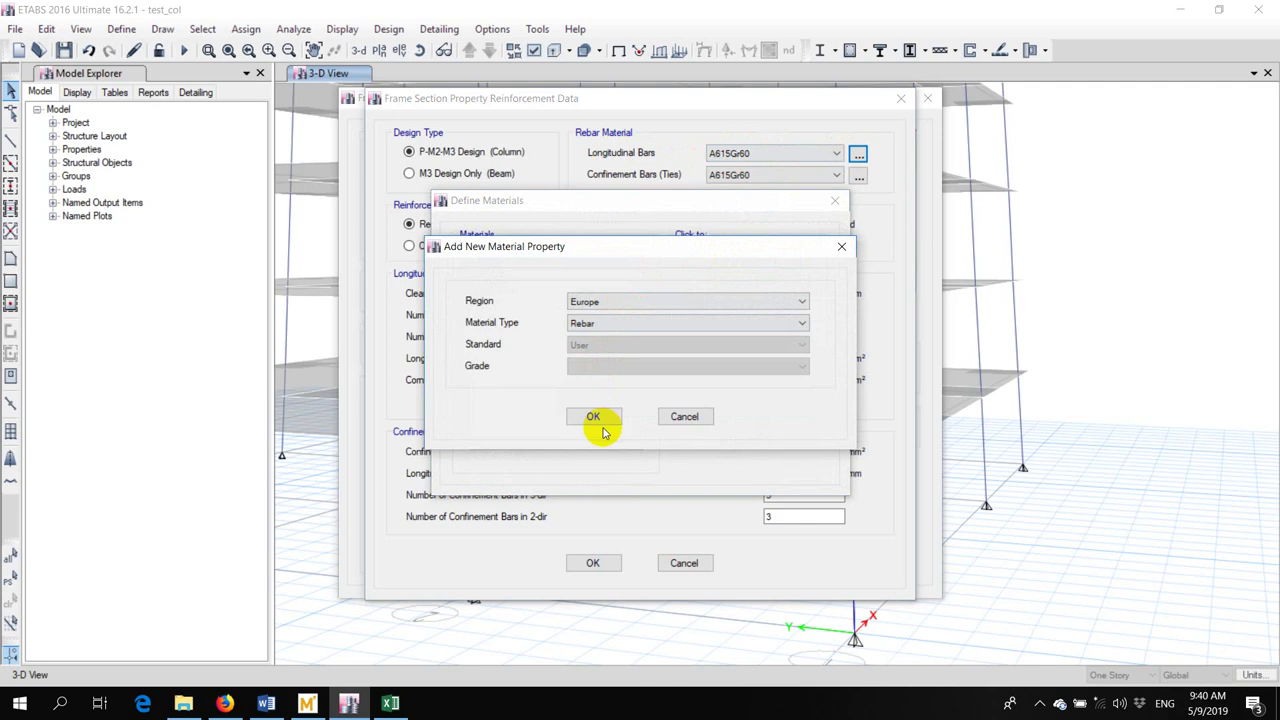
{"action": "left_click", "coordinate": [600, 419]}
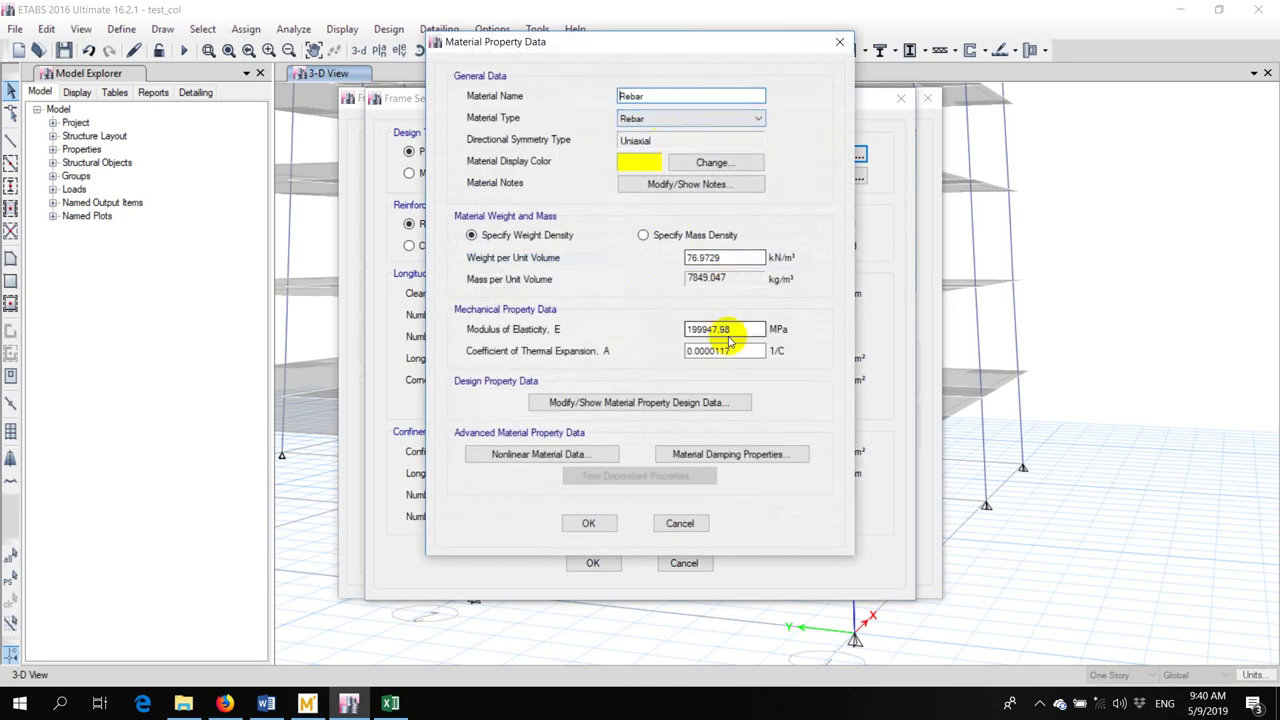
Set the new rebar material's minimum yield strength Fy and expected yield strength Fye to 400 MPa and accept the material
{"action": "left_click", "coordinate": [648, 402]}
{"action": "left_click_drag", "start_coordinate": [729, 300], "coordinate": [631, 305]}
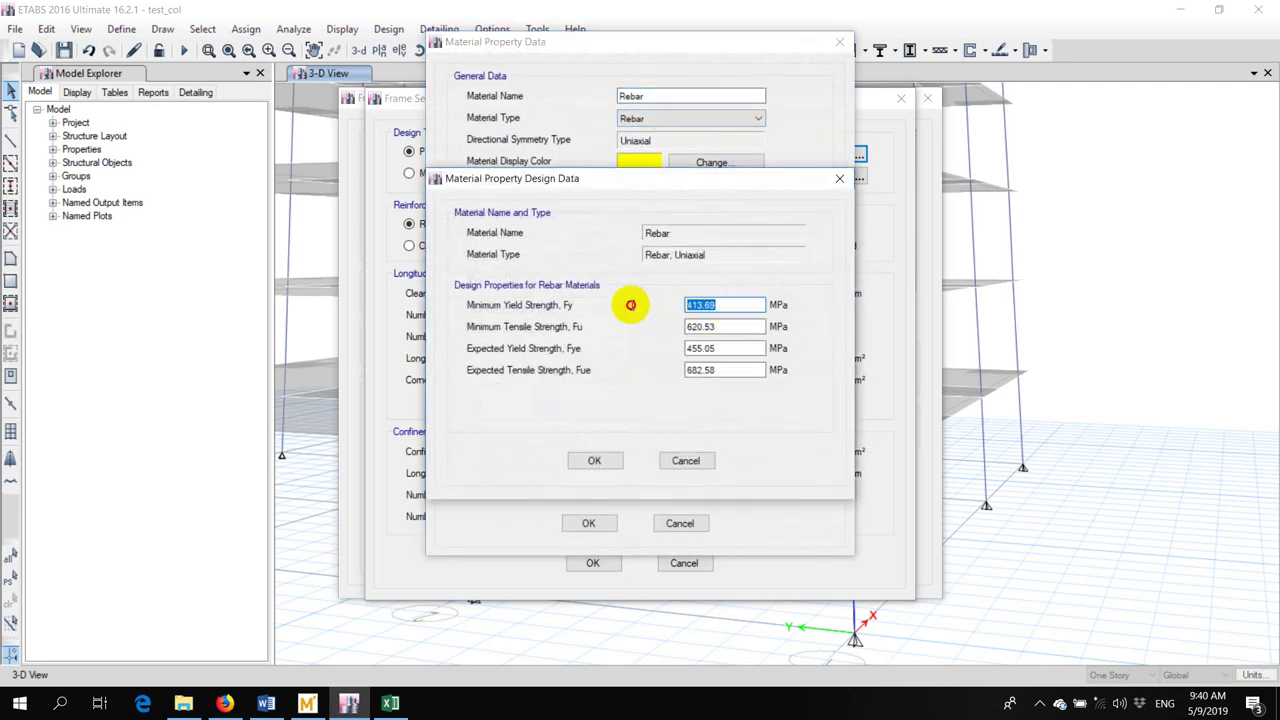
{"action": "type", "text": "400"}
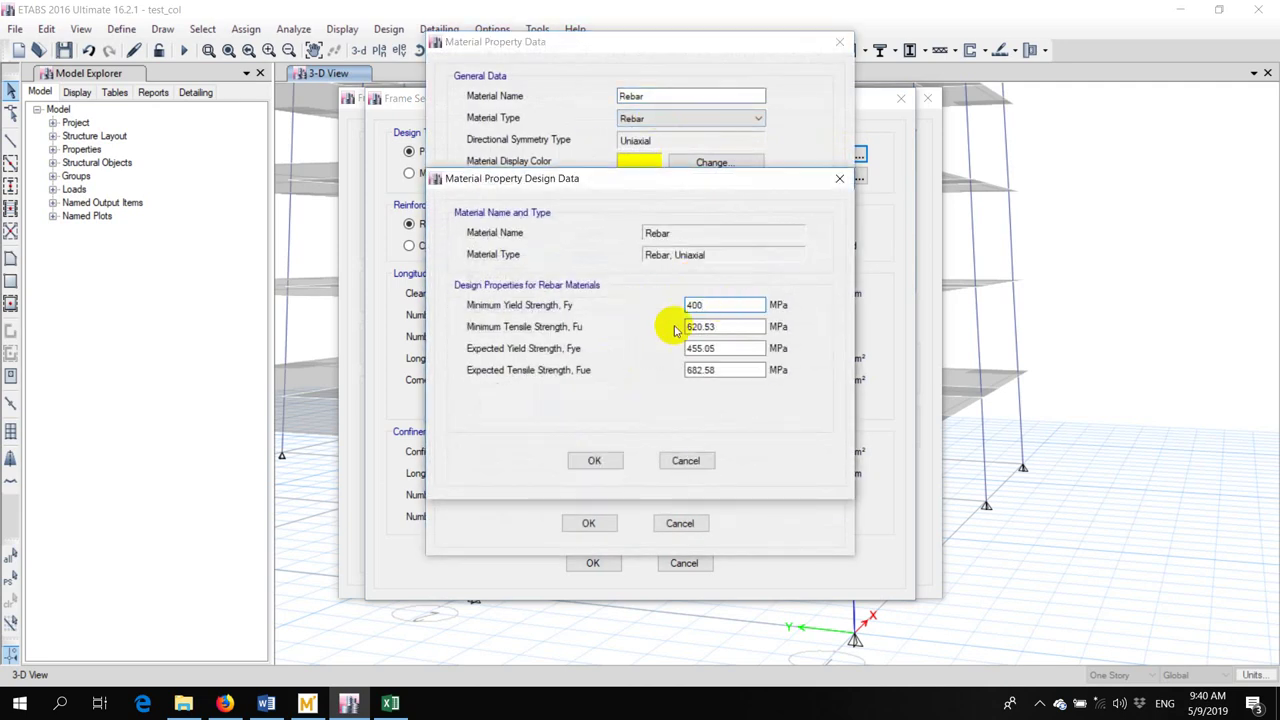
{"action": "left_click_drag", "start_coordinate": [730, 349], "coordinate": [657, 356]}
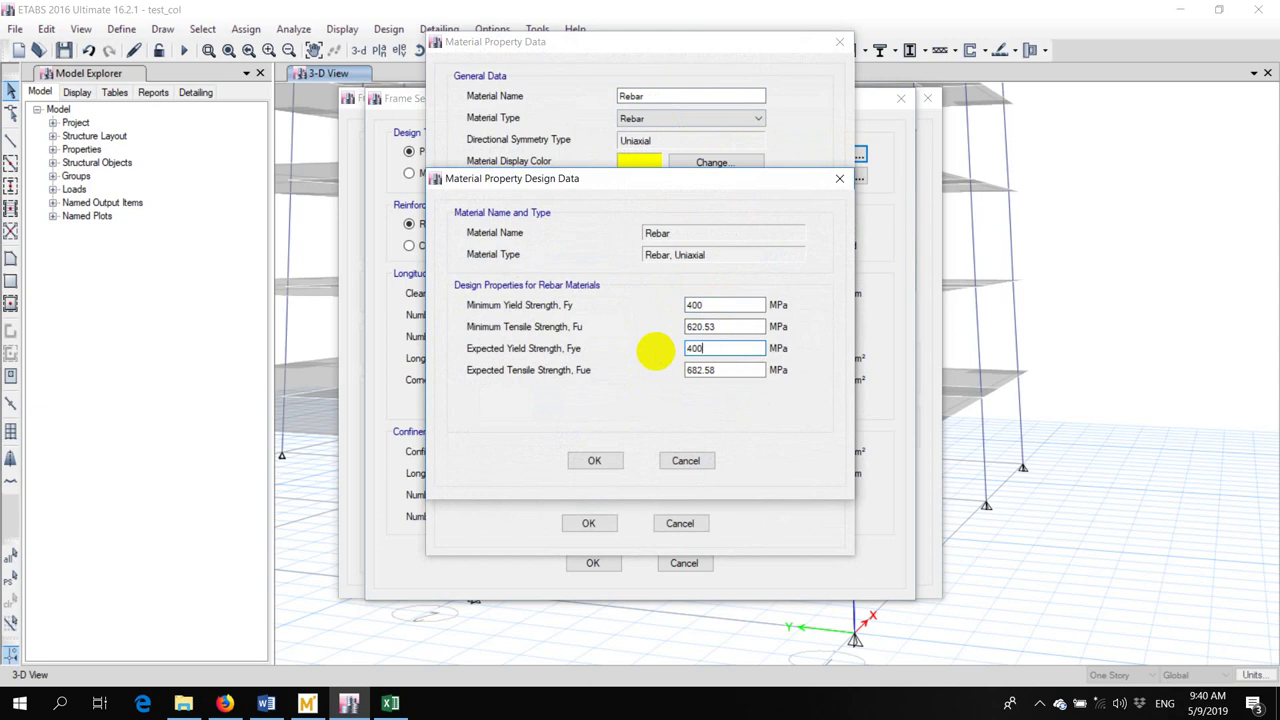
{"action": "left_click", "coordinate": [594, 460]}
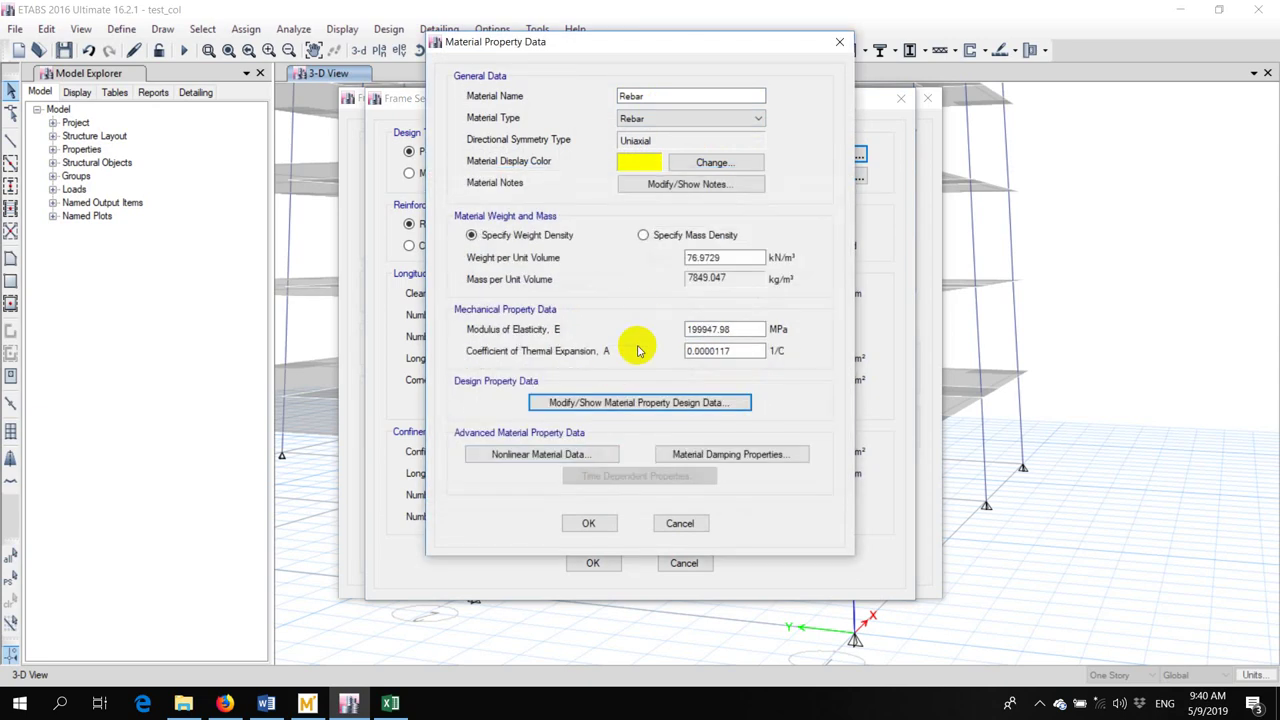
{"action": "left_click", "coordinate": [598, 516]}
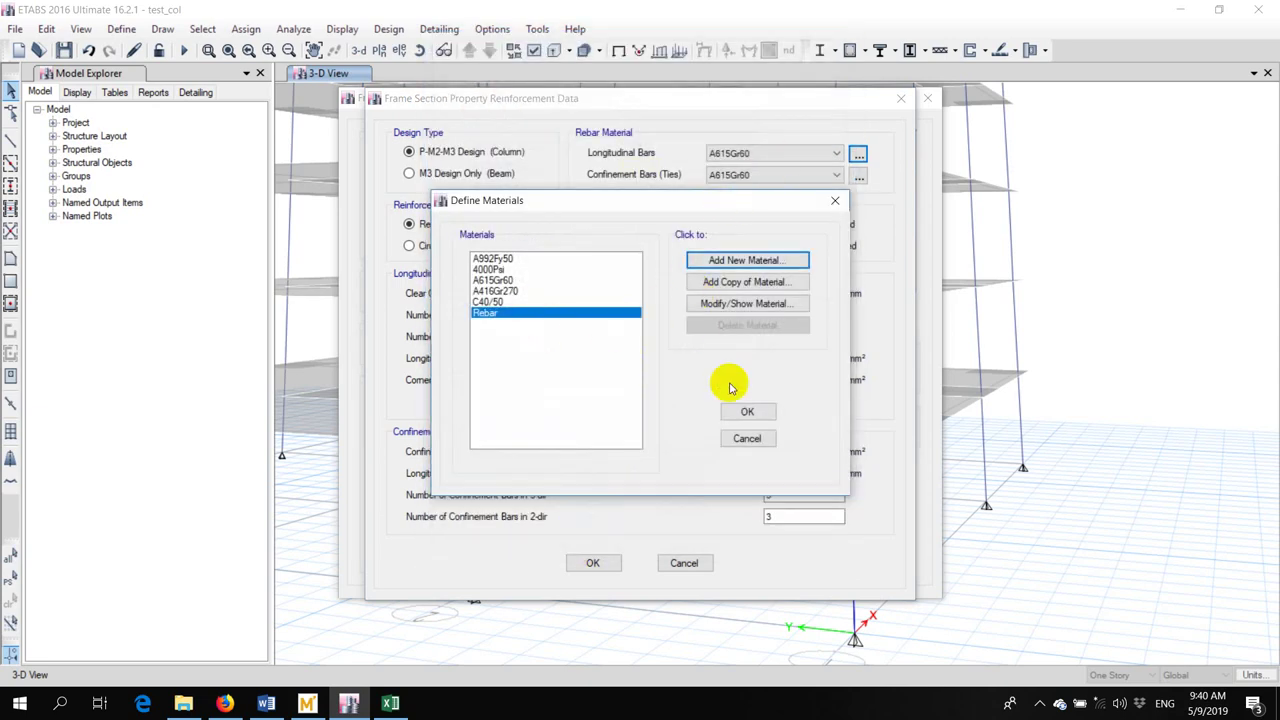
{"action": "left_click", "coordinate": [745, 412]}
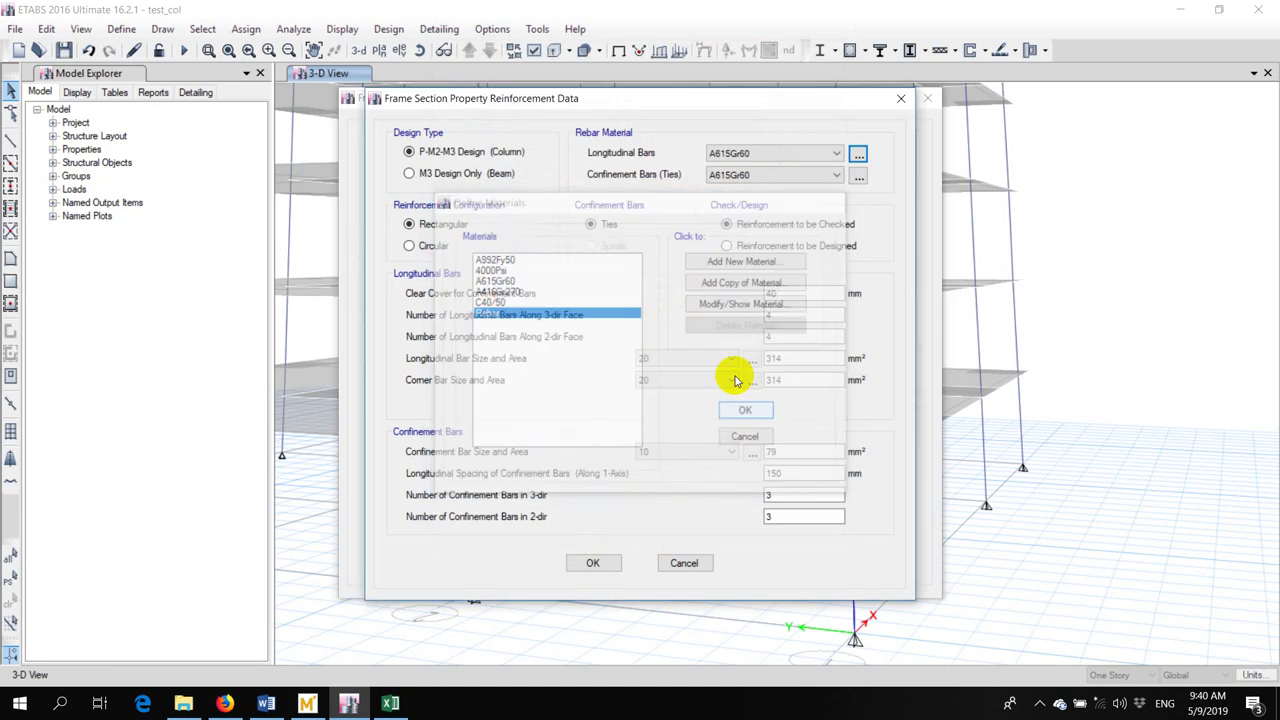
Assign the Rebar material to both the longitudinal and confinement bars of ConcCol and accept the section changes
{"action": "left_click", "coordinate": [752, 152]}
{"action": "left_click", "coordinate": [735, 222]}
{"action": "left_click", "coordinate": [750, 177]}
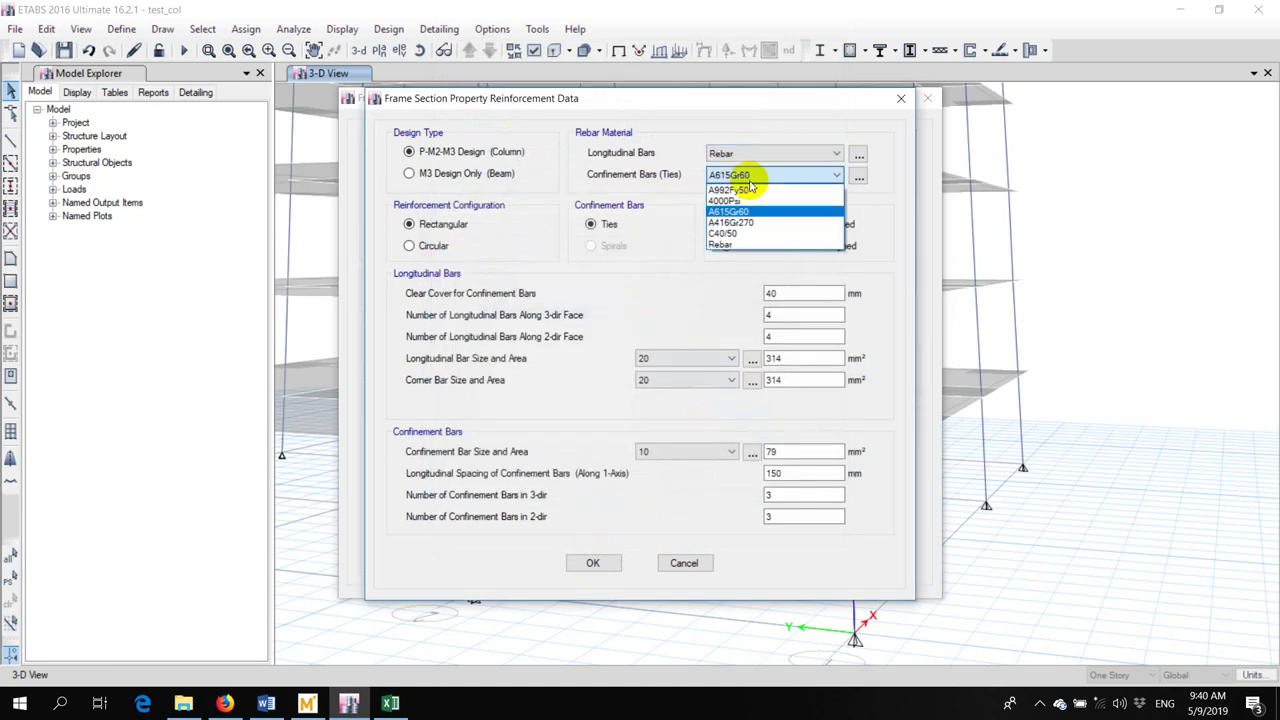
{"action": "left_click", "coordinate": [728, 244]}
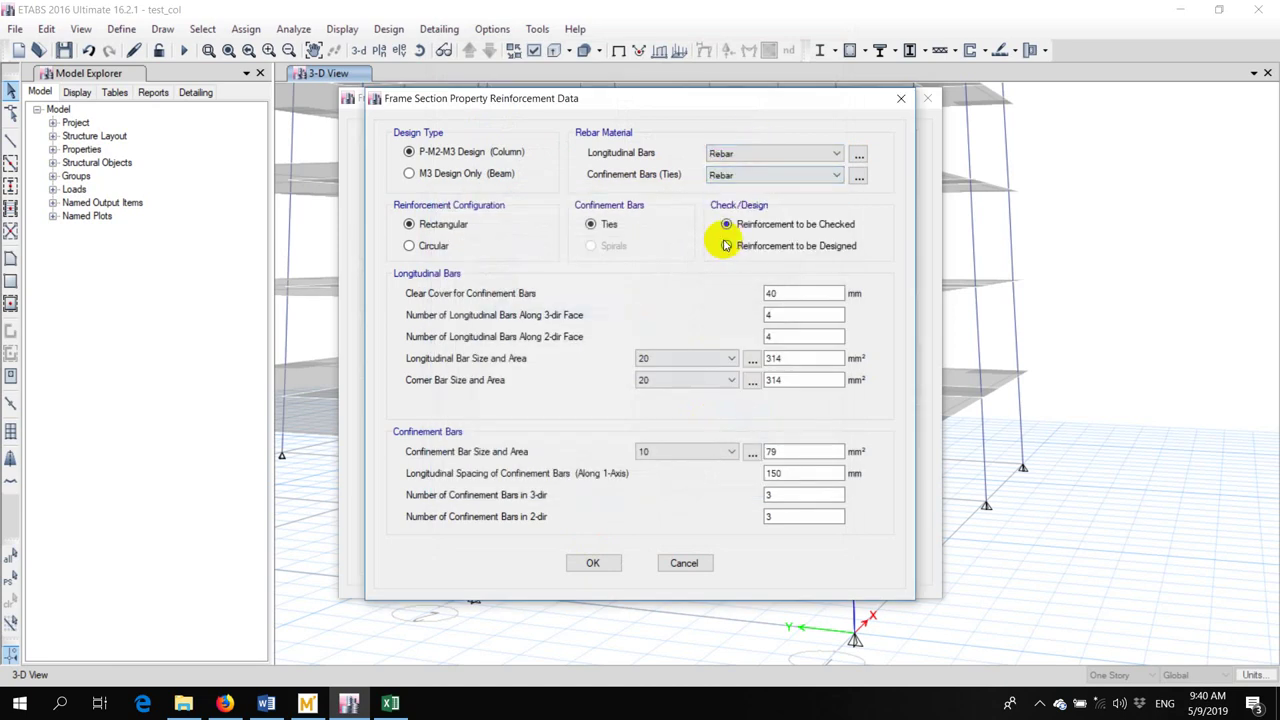
{"action": "left_click", "coordinate": [600, 558]}
{"action": "left_click", "coordinate": [828, 523]}
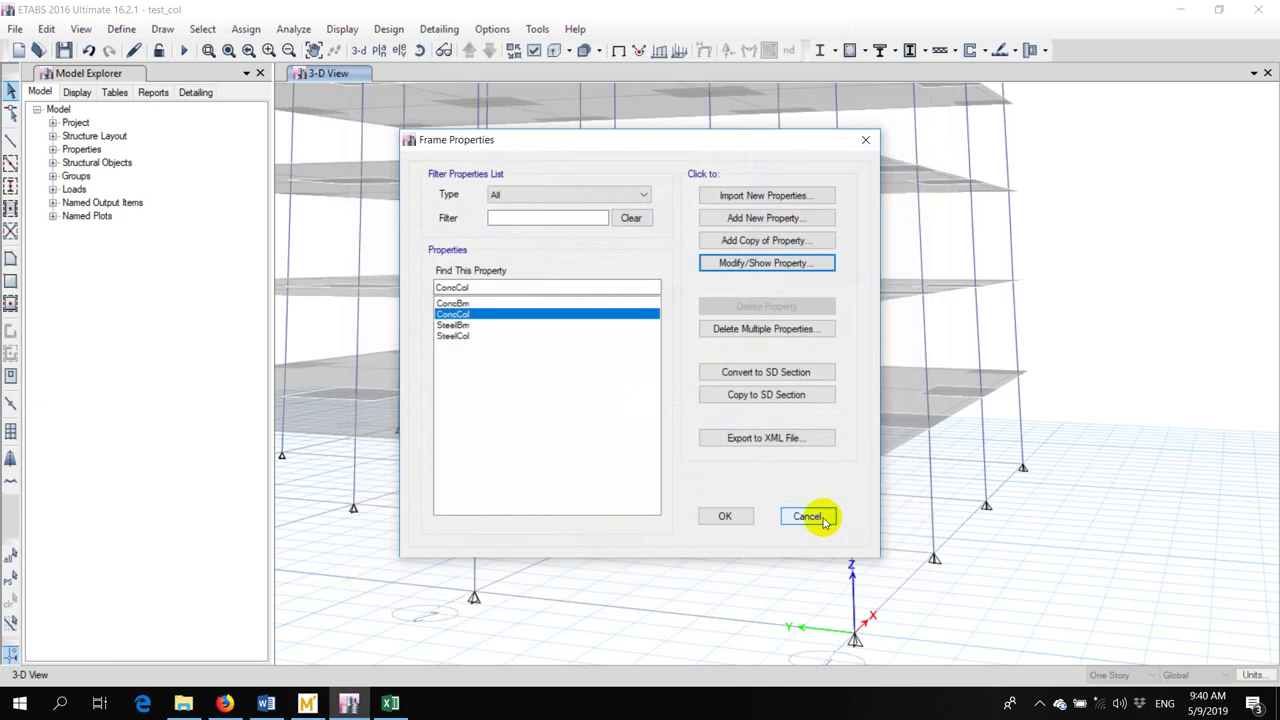
{"action": "left_click", "coordinate": [712, 517]}
Run the analysis of the model and display the undeformed shape in the 3-D view
{"action": "left_click", "coordinate": [184, 50]}
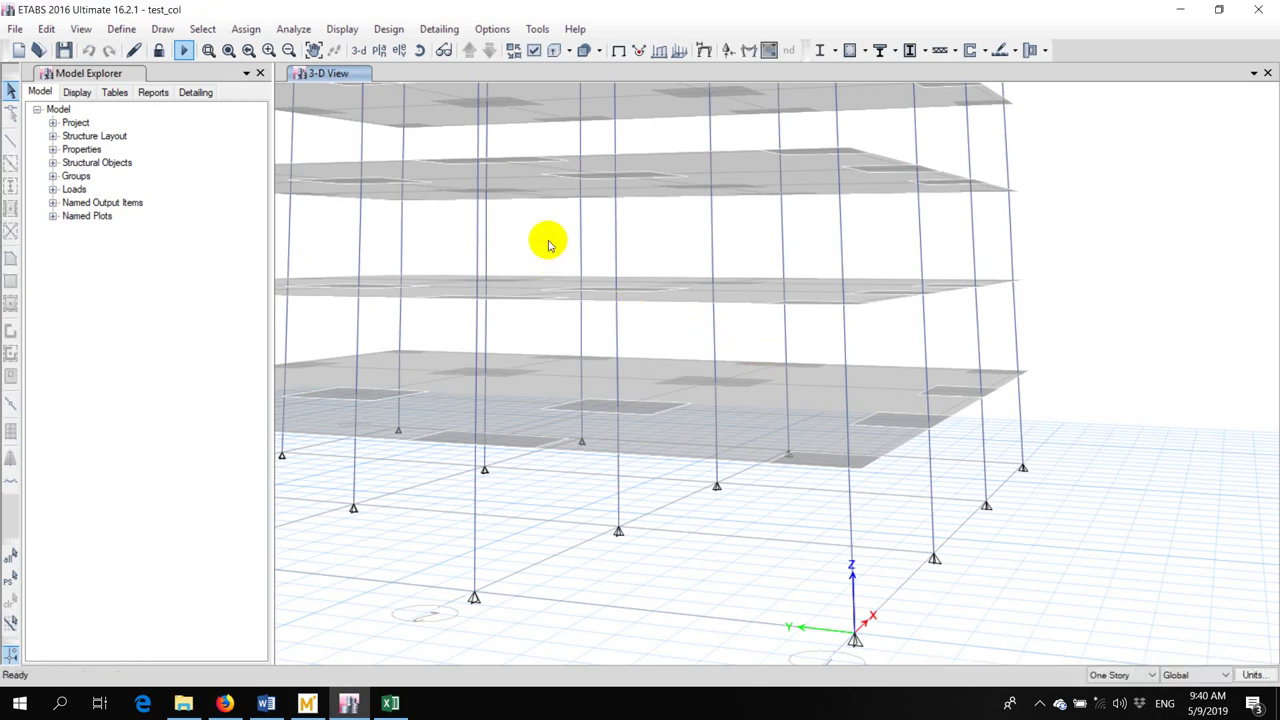
{"action": "left_click", "coordinate": [618, 50]}
Select all columns in the model by object type
{"action": "left_click", "coordinate": [203, 28]}
{"action": "mouse_move", "coordinate": [228, 49]}
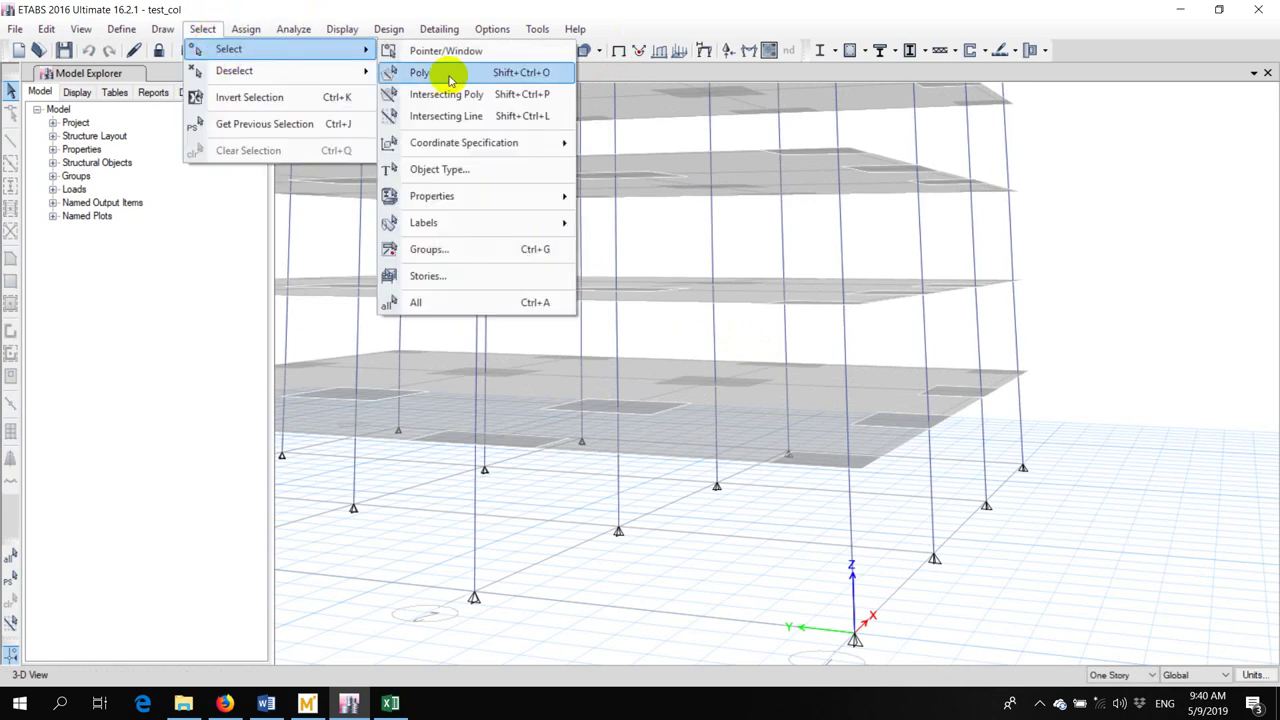
{"action": "left_click", "coordinate": [449, 174]}
{"action": "left_click", "coordinate": [560, 234]}
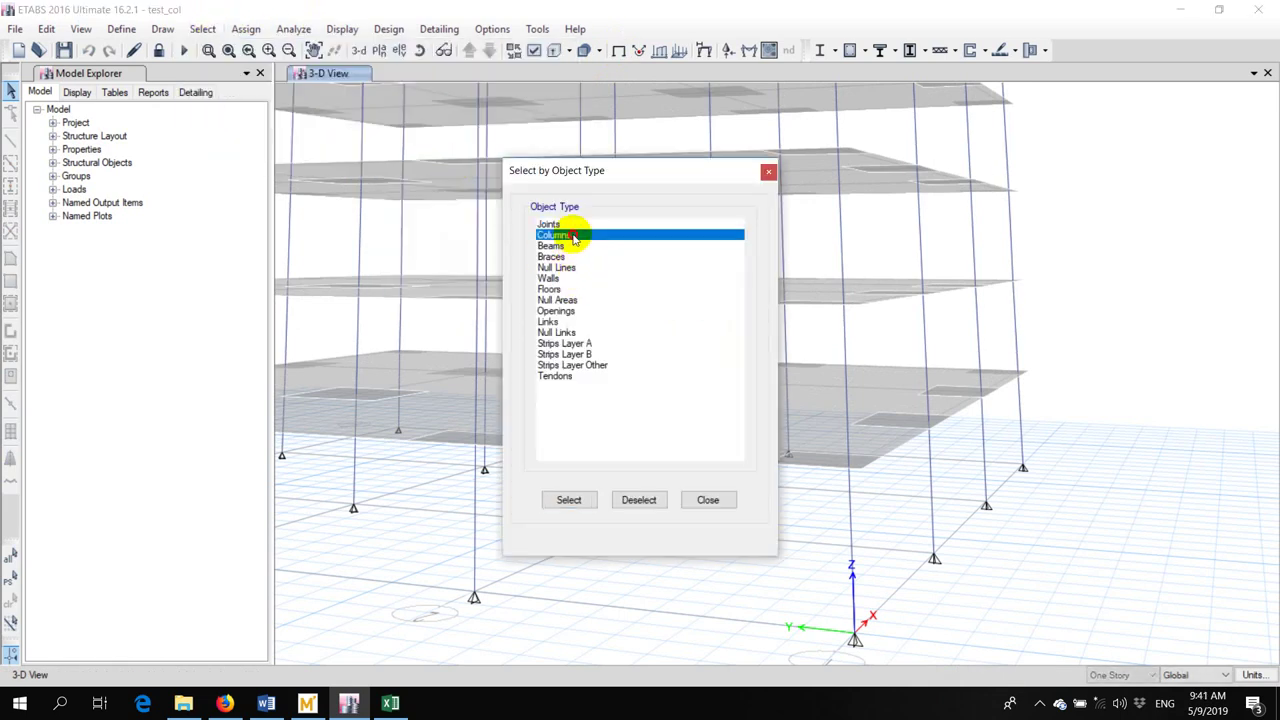
{"action": "left_click", "coordinate": [570, 498]}
{"action": "left_click", "coordinate": [704, 499]}
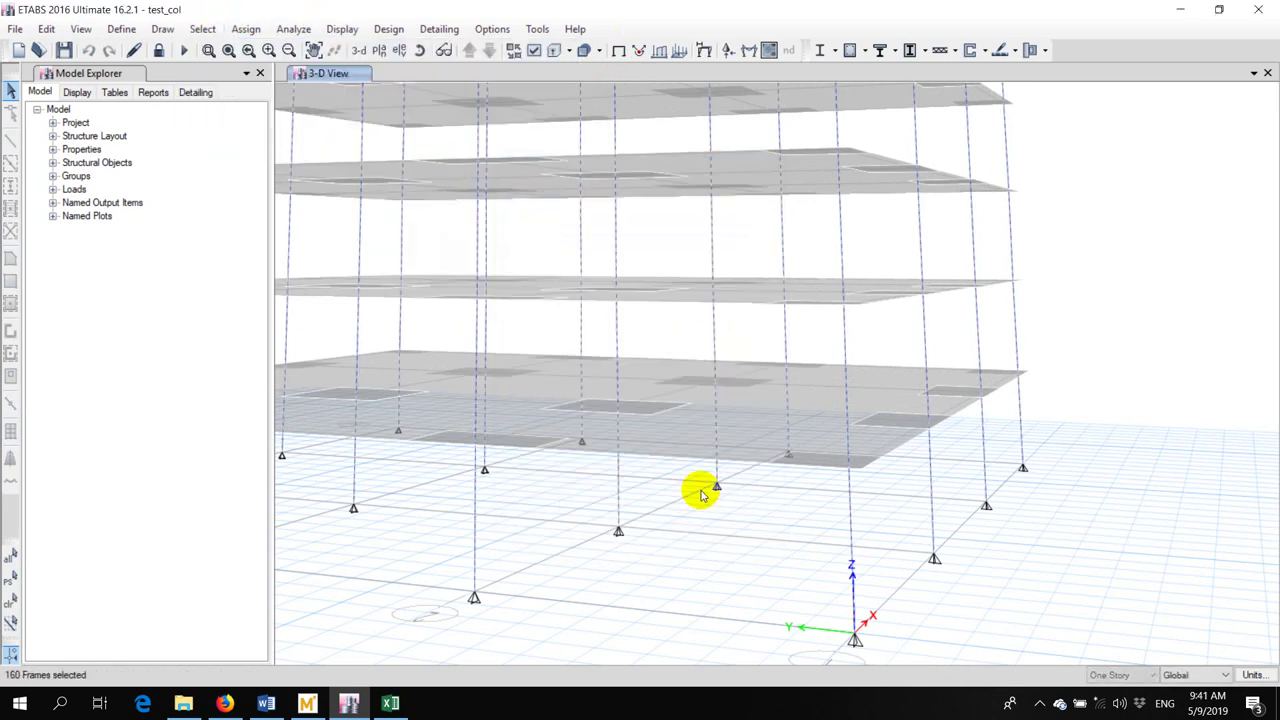
Run the concrete frame design check on the selected columns
{"action": "left_click", "coordinate": [388, 29]}
{"action": "mouse_move", "coordinate": [458, 71]}
{"action": "left_click", "coordinate": [672, 214]}
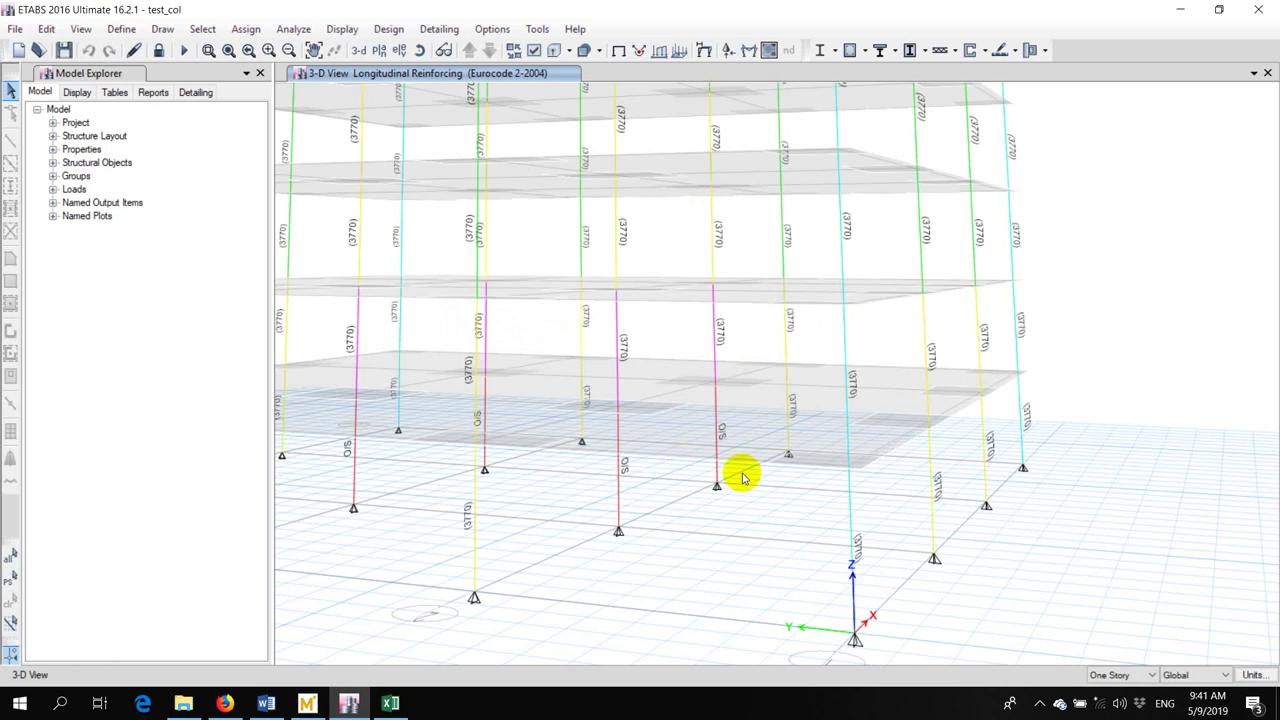
{"action": "scroll", "coordinate": [751, 480], "scroll_direction": "down", "scroll_amount": 3}
{"action": "scroll", "coordinate": [700, 480], "scroll_direction": "up", "scroll_amount": 5}
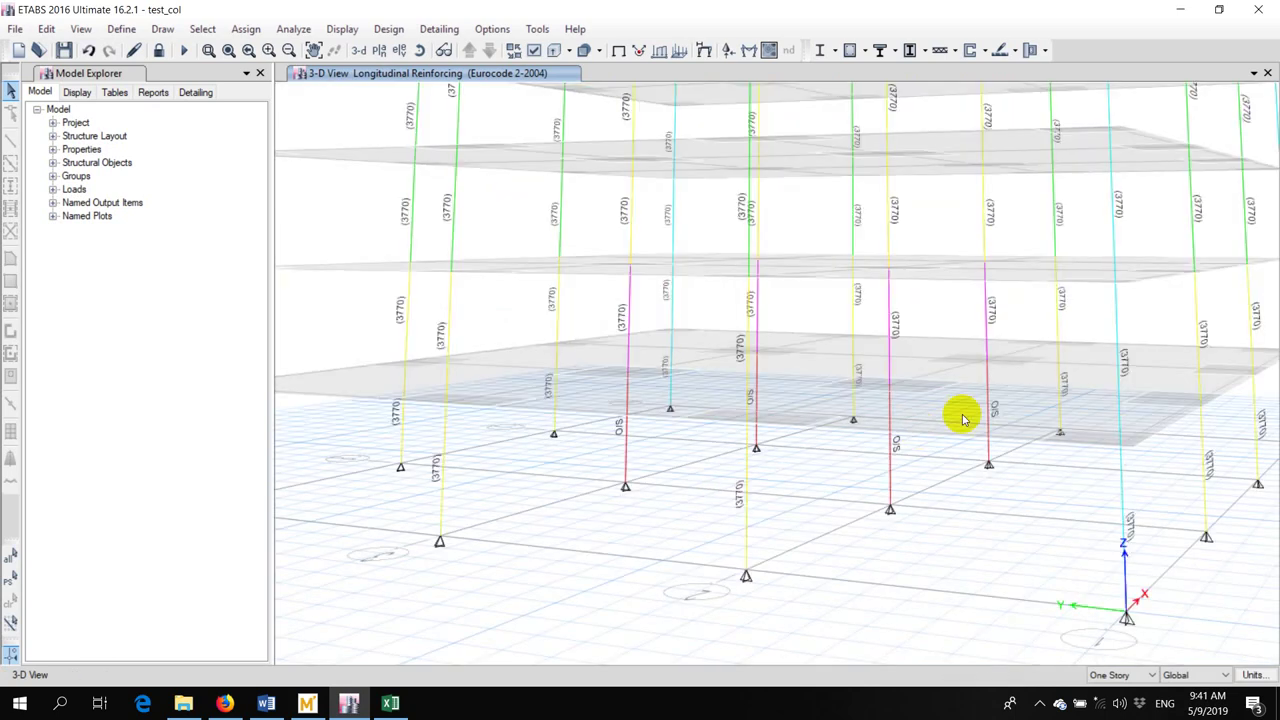
Display the Column P-M-M Interaction Ratios as the concrete frame design output on the model
{"action": "left_click", "coordinate": [387, 29]}
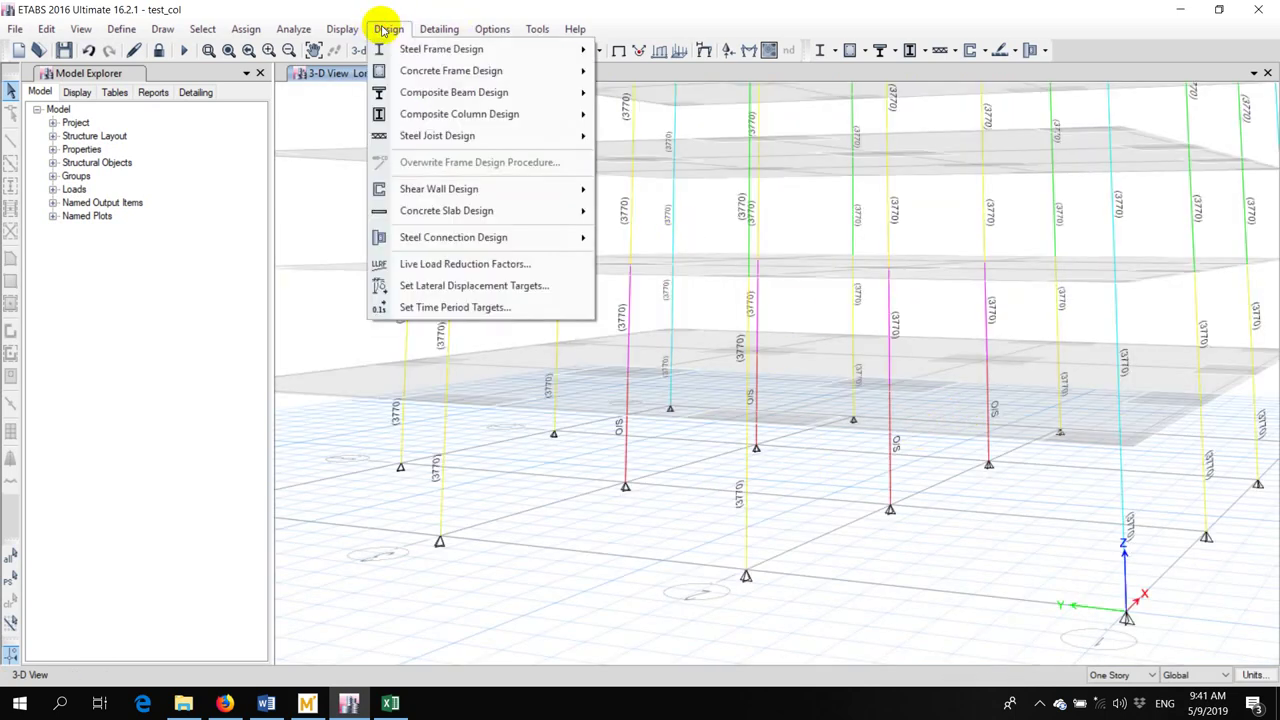
{"action": "mouse_move", "coordinate": [425, 71]}
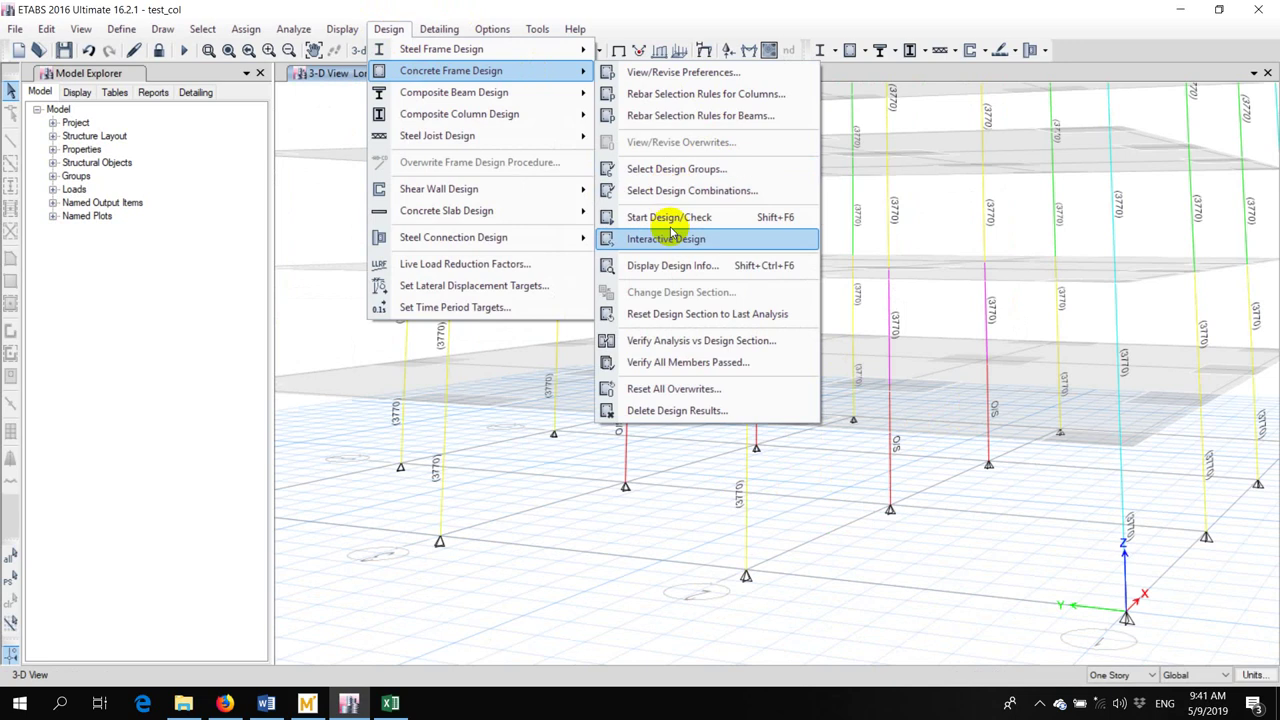
{"action": "left_click", "coordinate": [674, 265]}
{"action": "left_click_drag", "start_coordinate": [955, 275], "coordinate": [648, 194]}
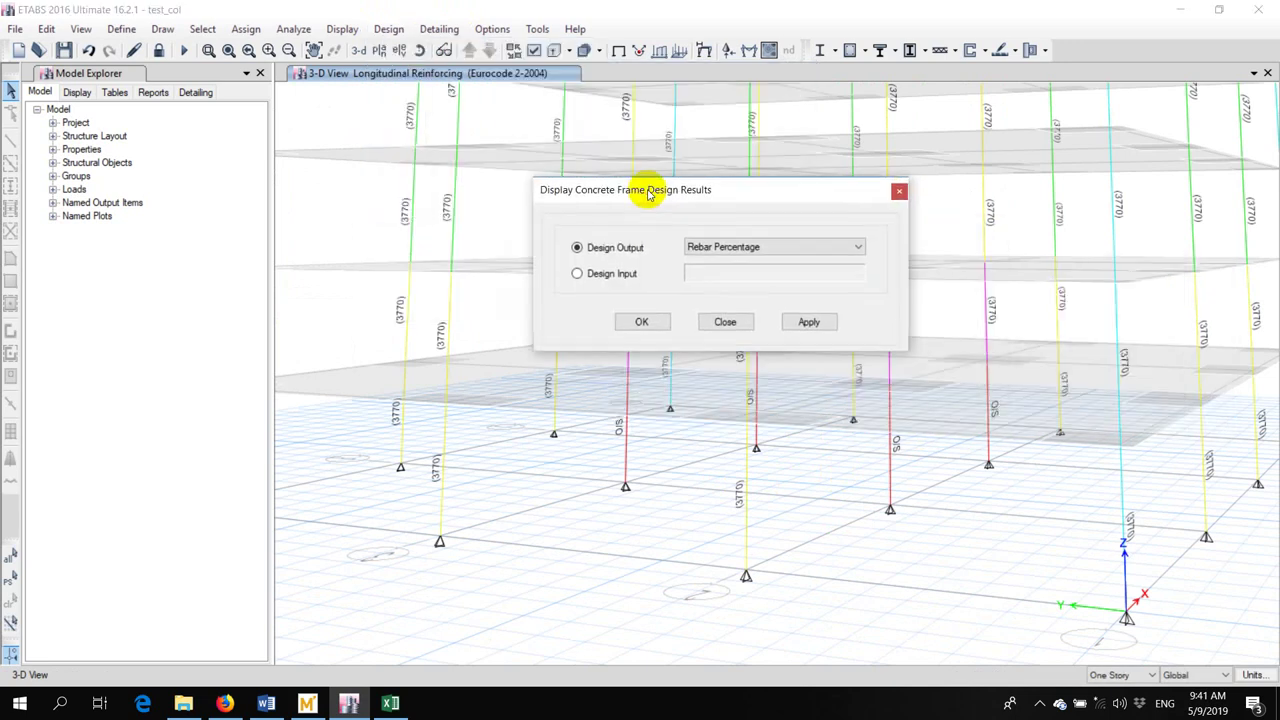
{"action": "left_click", "coordinate": [757, 248]}
{"action": "left_click", "coordinate": [742, 296]}
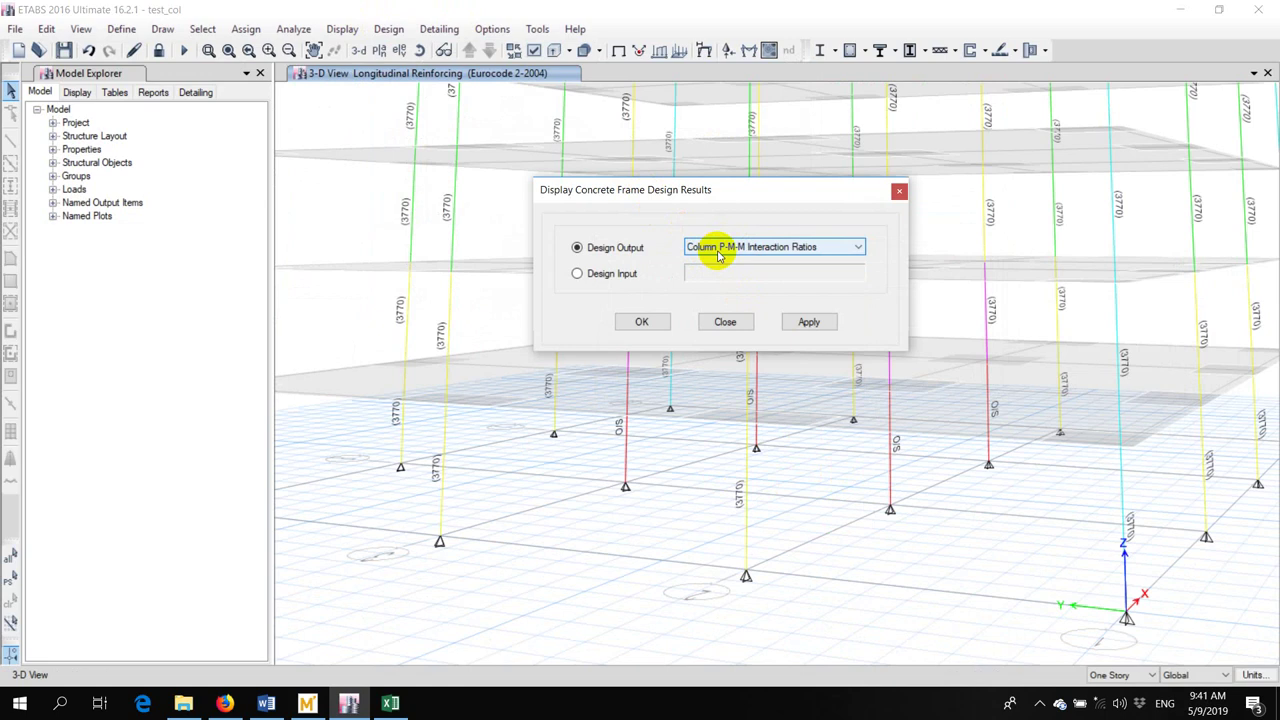
{"action": "left_click", "coordinate": [809, 322]}
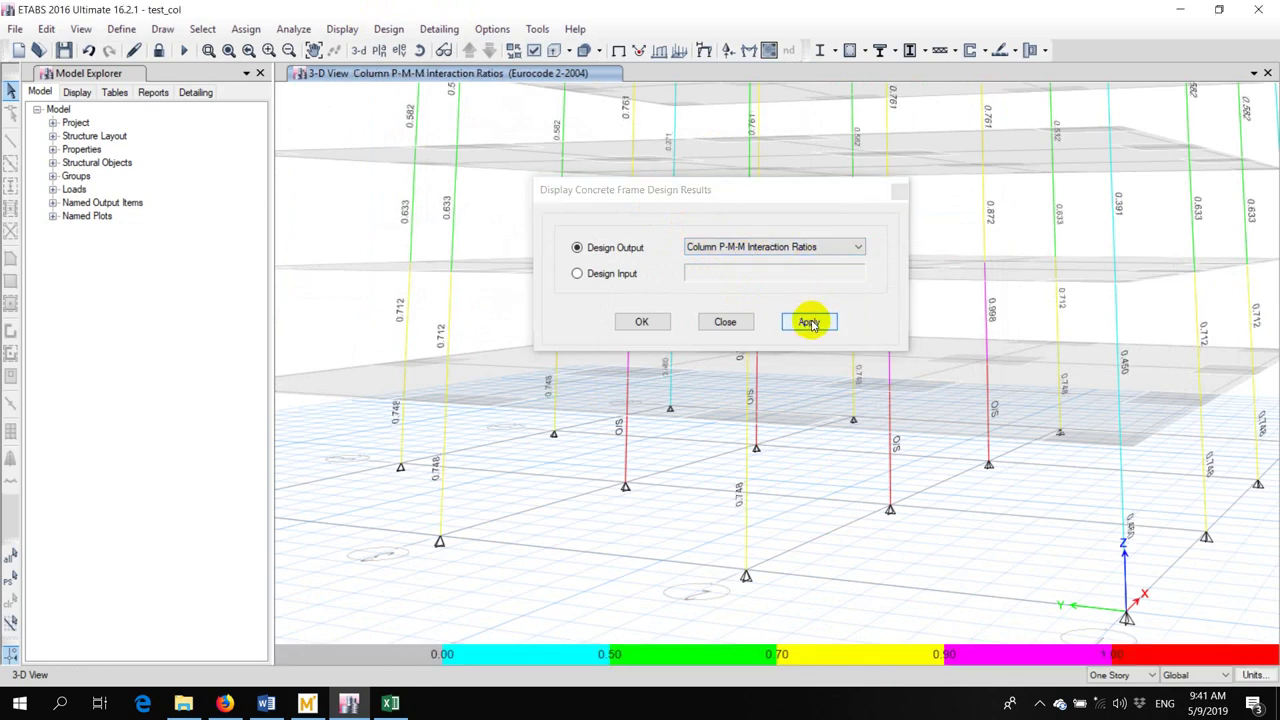
Examine the P-M-M interaction ratios of the lower-story interior columns, and close the design results display options
{"action": "left_click_drag", "start_coordinate": [755, 194], "coordinate": [508, 182]}
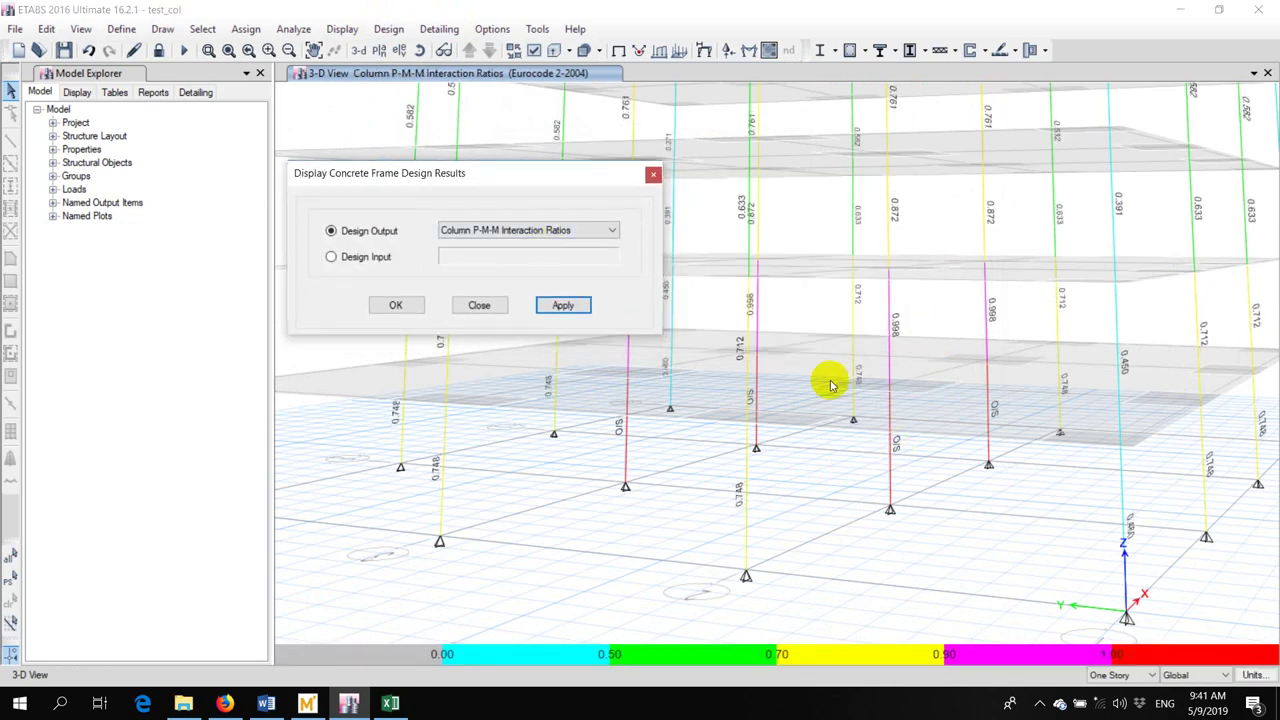
{"action": "left_click_drag", "start_coordinate": [530, 175], "coordinate": [560, 491]}
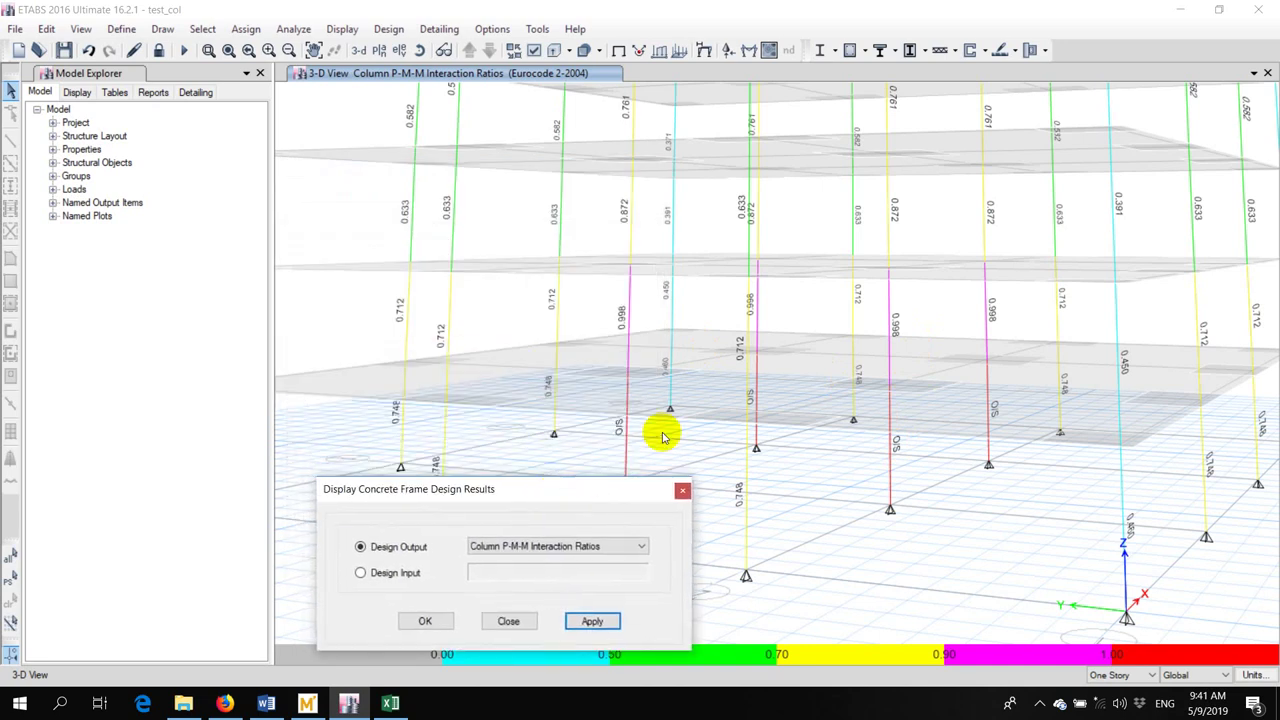
{"action": "middle_click_drag", "start_coordinate": [662, 437], "coordinate": [871, 374]}
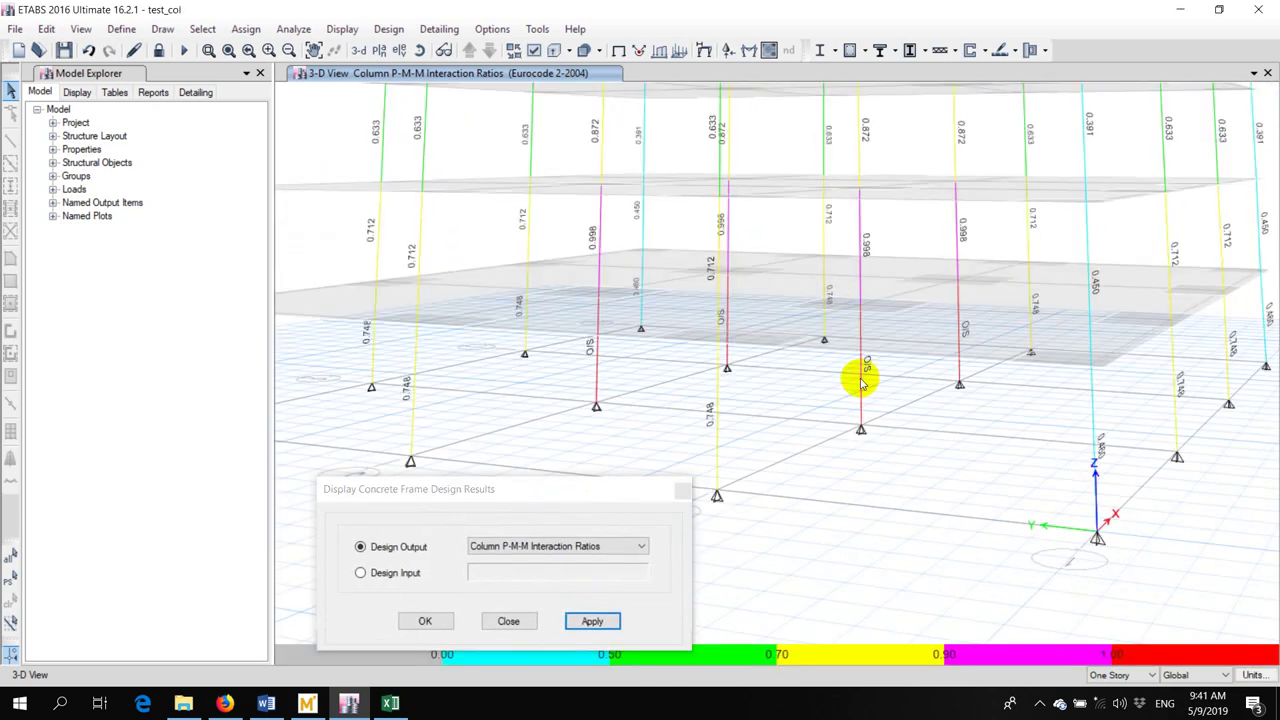
{"action": "scroll", "coordinate": [806, 391], "scroll_direction": "up", "scroll_amount": 2}
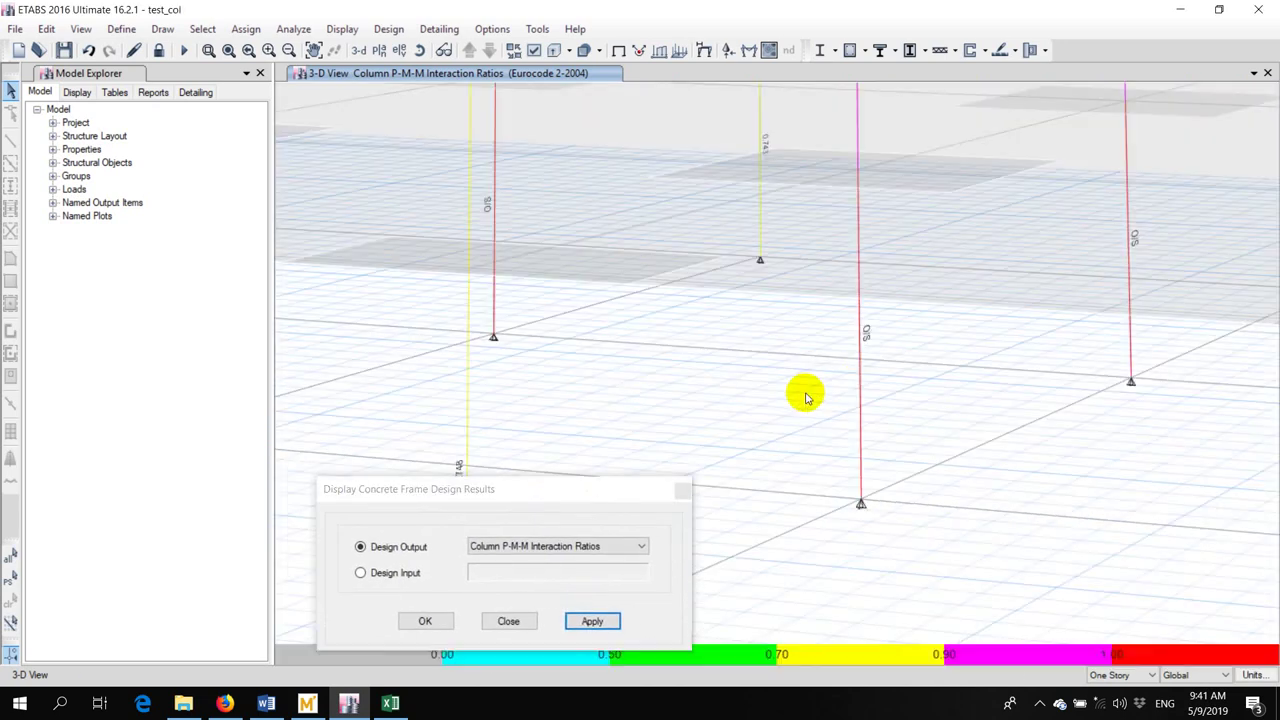
{"action": "scroll", "coordinate": [823, 294], "scroll_direction": "down", "scroll_amount": 2}
{"action": "scroll", "coordinate": [820, 288], "scroll_direction": "up", "scroll_amount": 2}
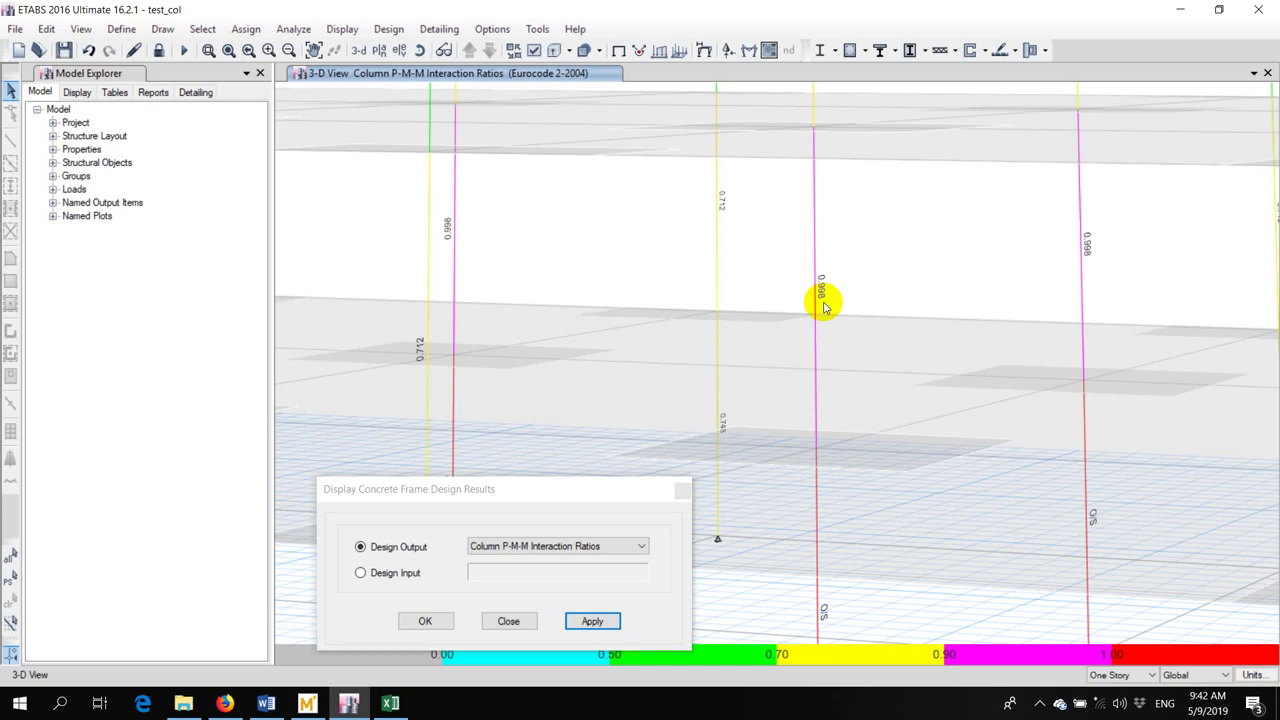
{"action": "left_click", "coordinate": [682, 490]}
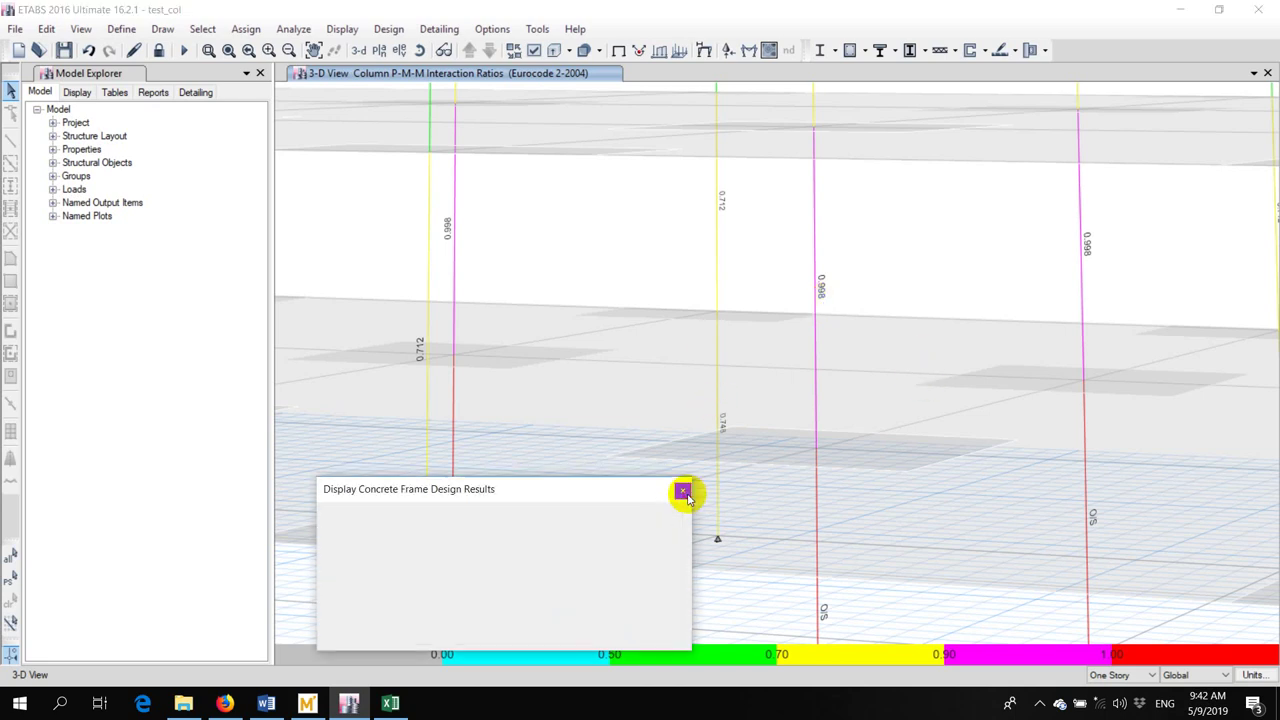
Open the design summary of Story1 column C6 and review its bar layout, material properties, overstress note and capacity ratio
{"action": "scroll", "coordinate": [780, 386], "scroll_direction": "up", "scroll_amount": 3}
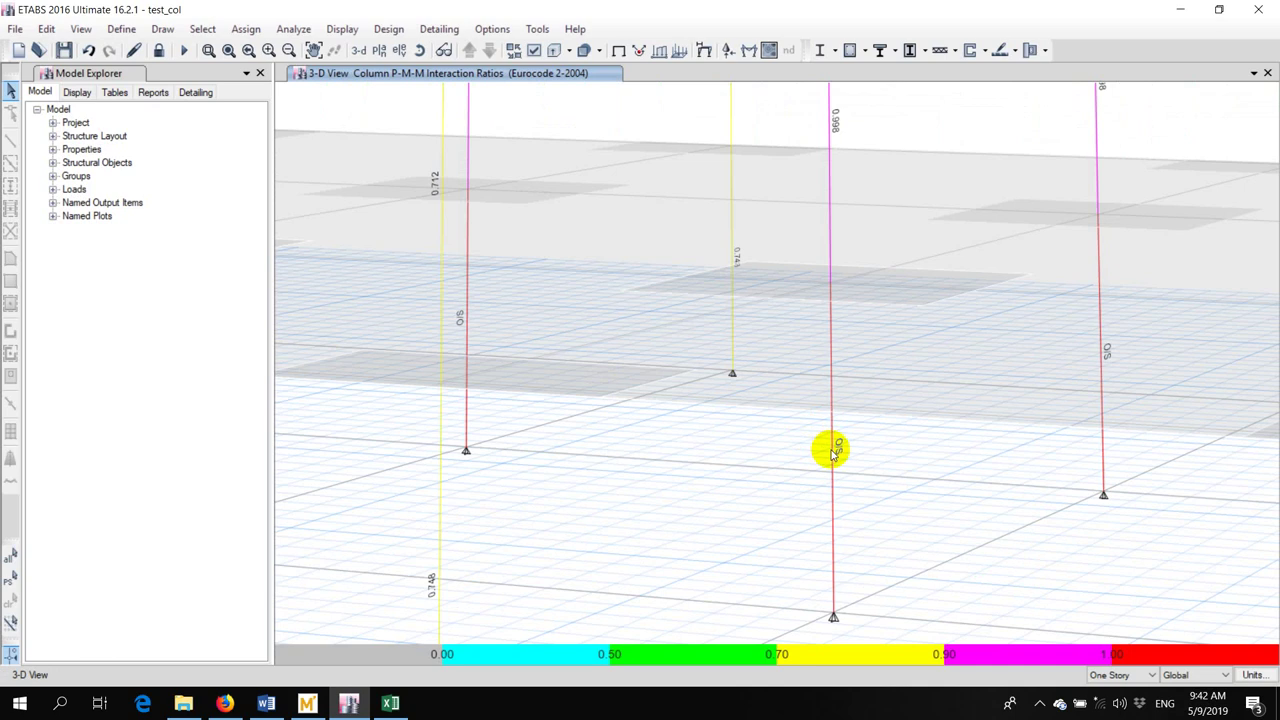
{"action": "left_click", "coordinate": [835, 450]}
{"action": "right_click", "coordinate": [835, 450]}
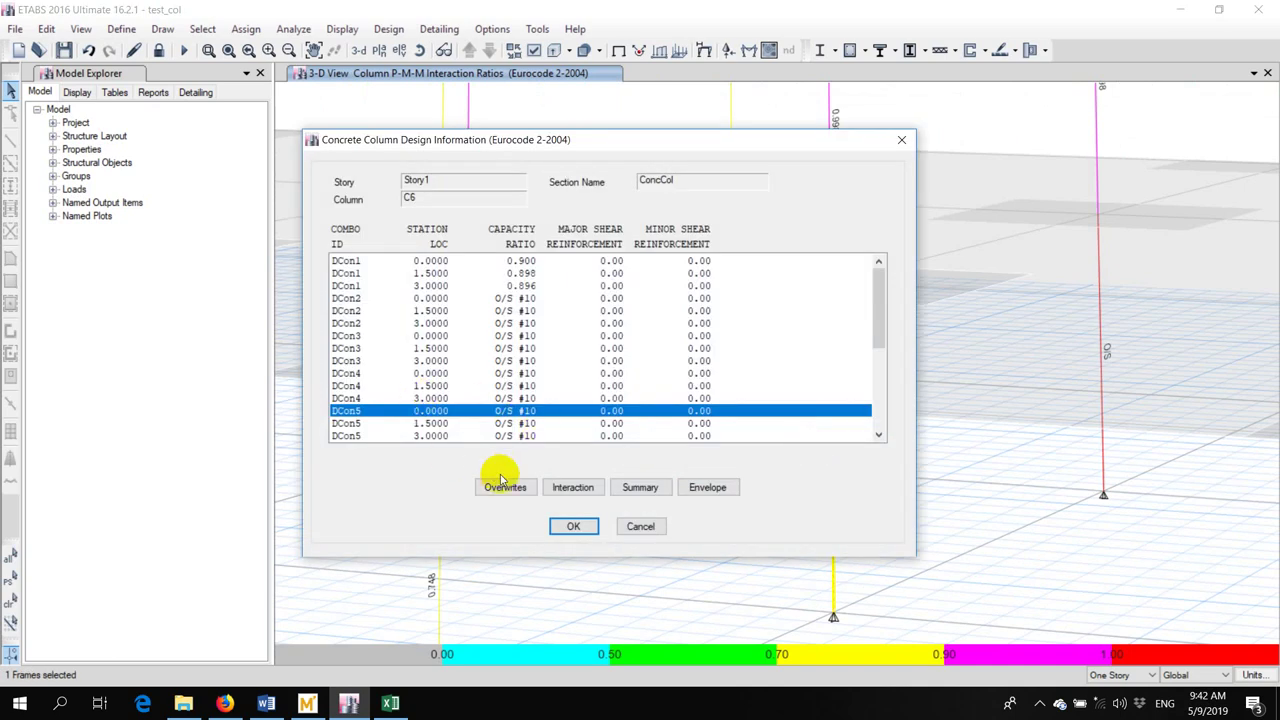
{"action": "left_click", "coordinate": [640, 487]}
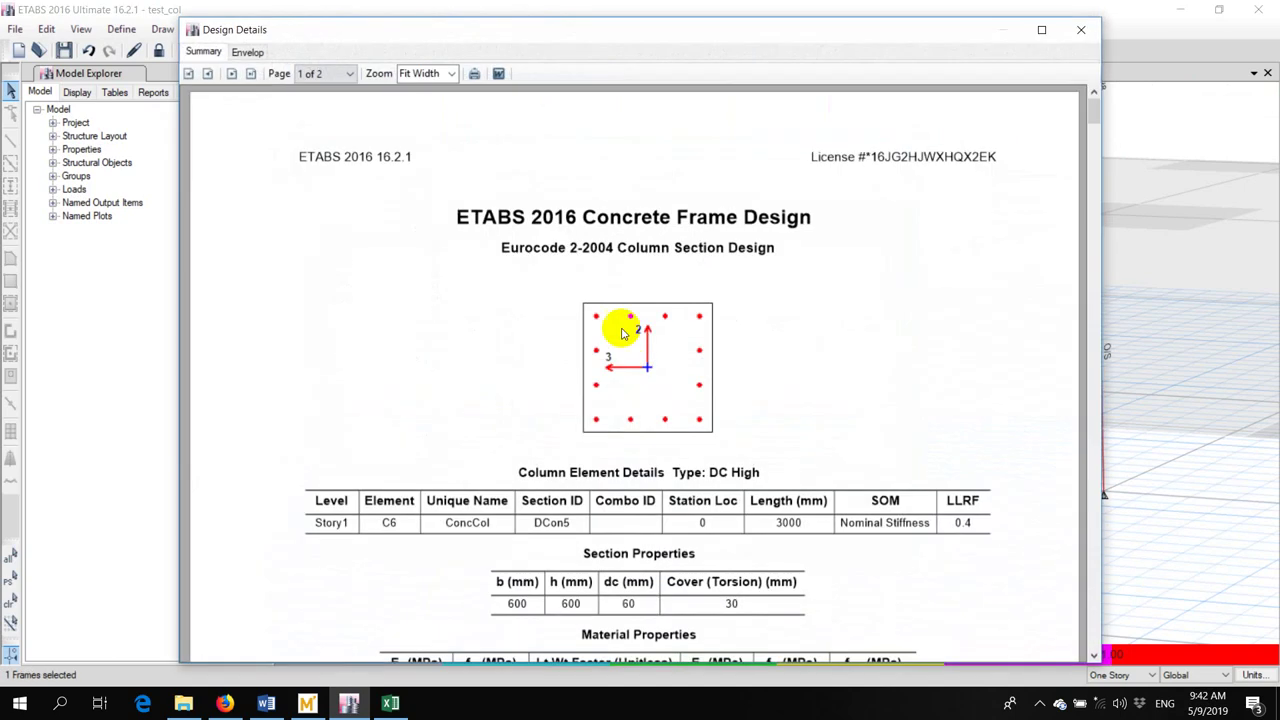
{"action": "scroll", "coordinate": [620, 328], "scroll_direction": "down", "scroll_amount": 8}
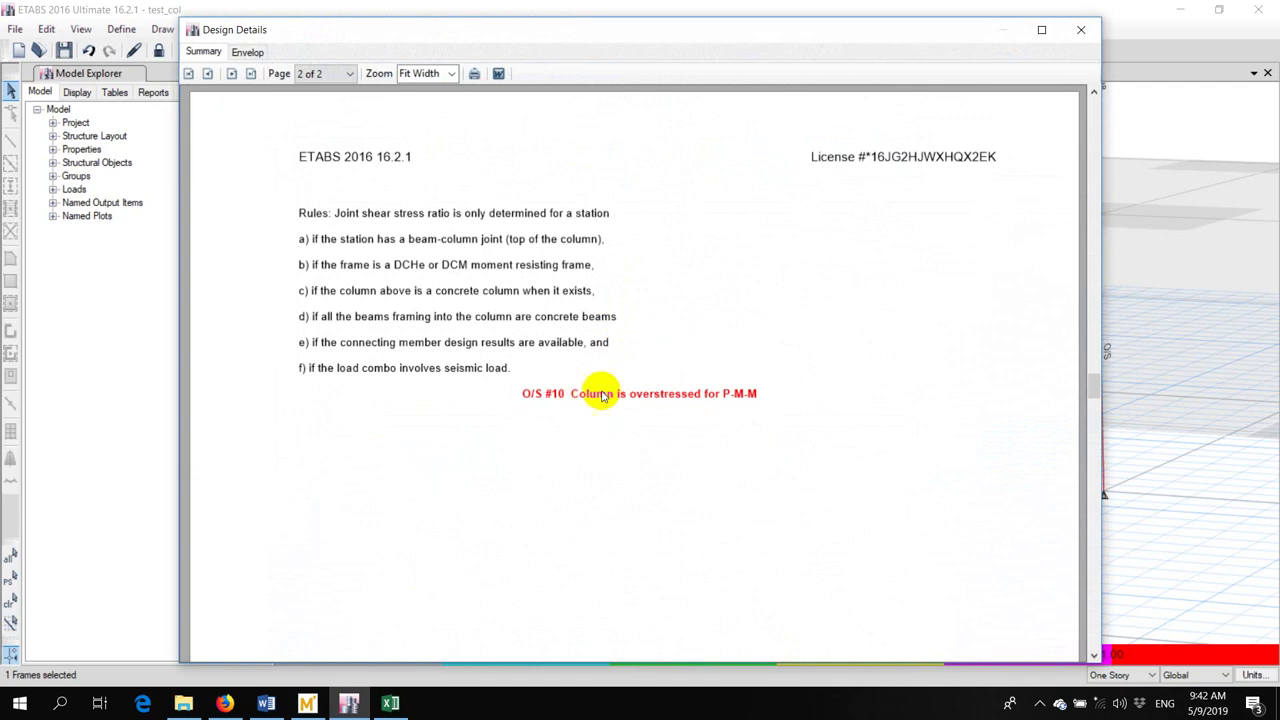
{"action": "scroll", "coordinate": [620, 393], "scroll_direction": "up", "scroll_amount": 8}
{"action": "scroll", "coordinate": [640, 395], "scroll_direction": "down", "scroll_amount": 2}
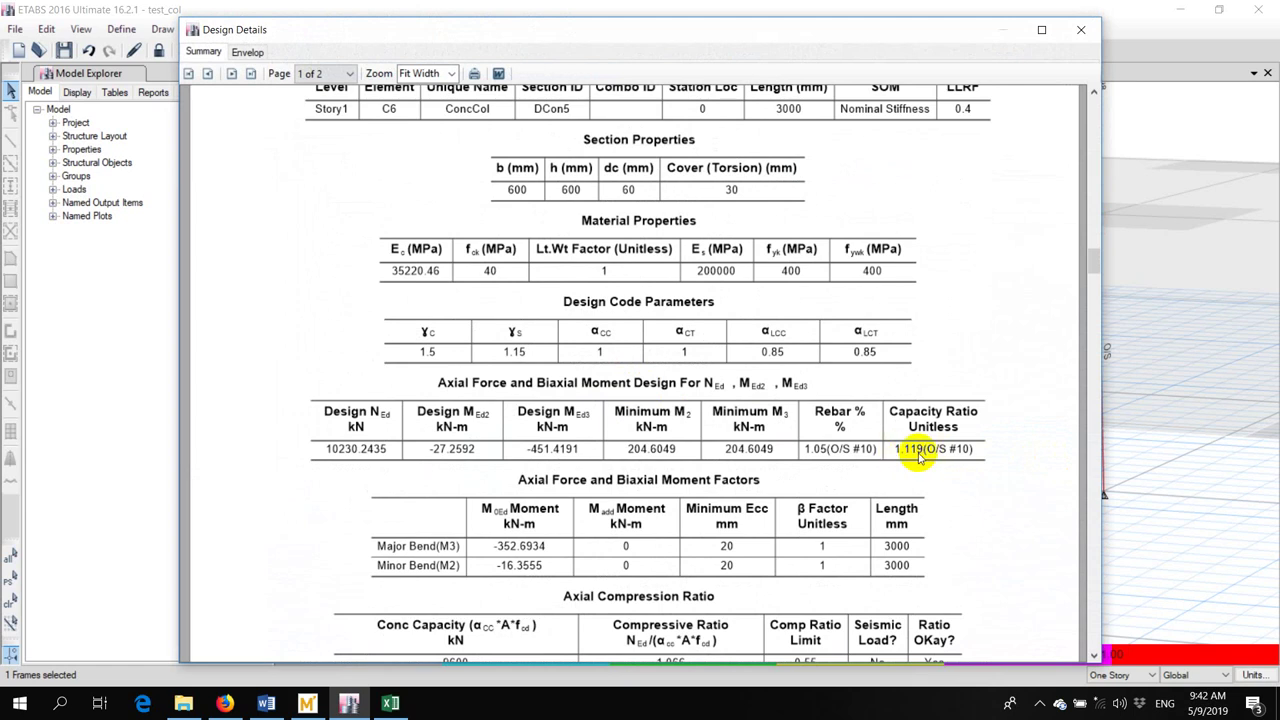
Review the design summary of Story1 column C6 for combination DCon4 at station 3.0000
{"action": "left_click", "coordinate": [1081, 29]}
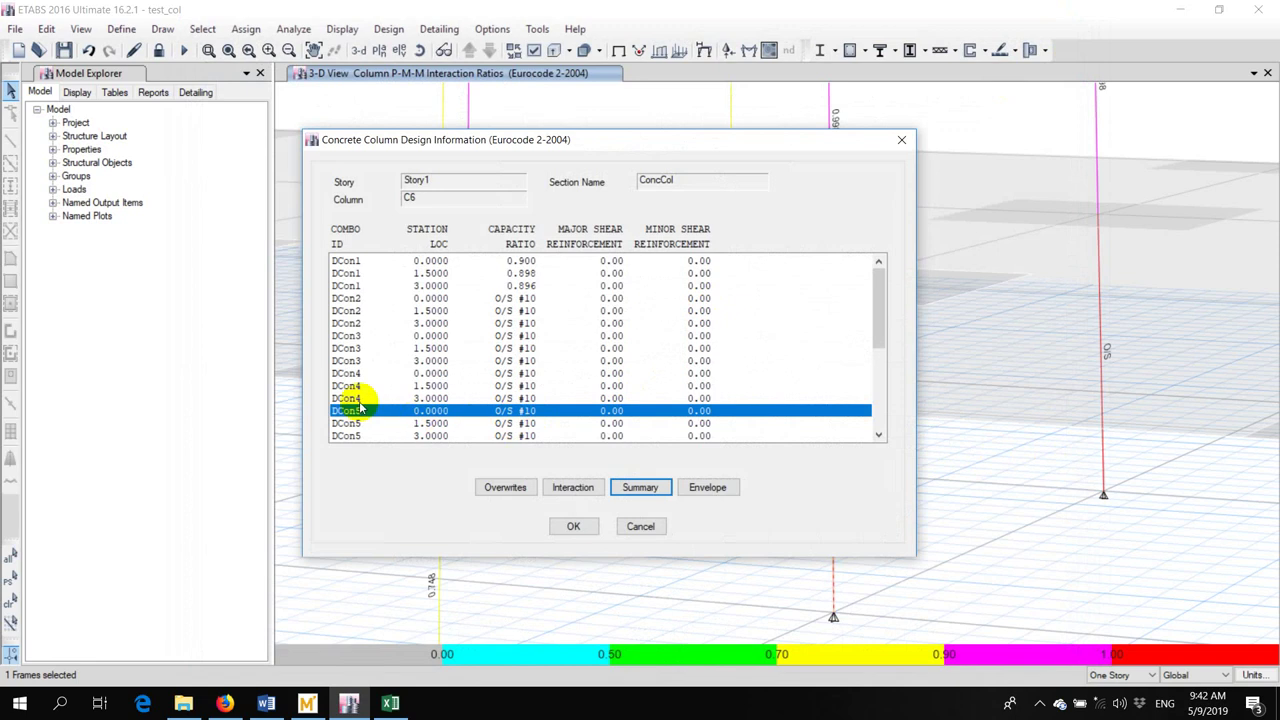
{"action": "left_click", "coordinate": [362, 398]}
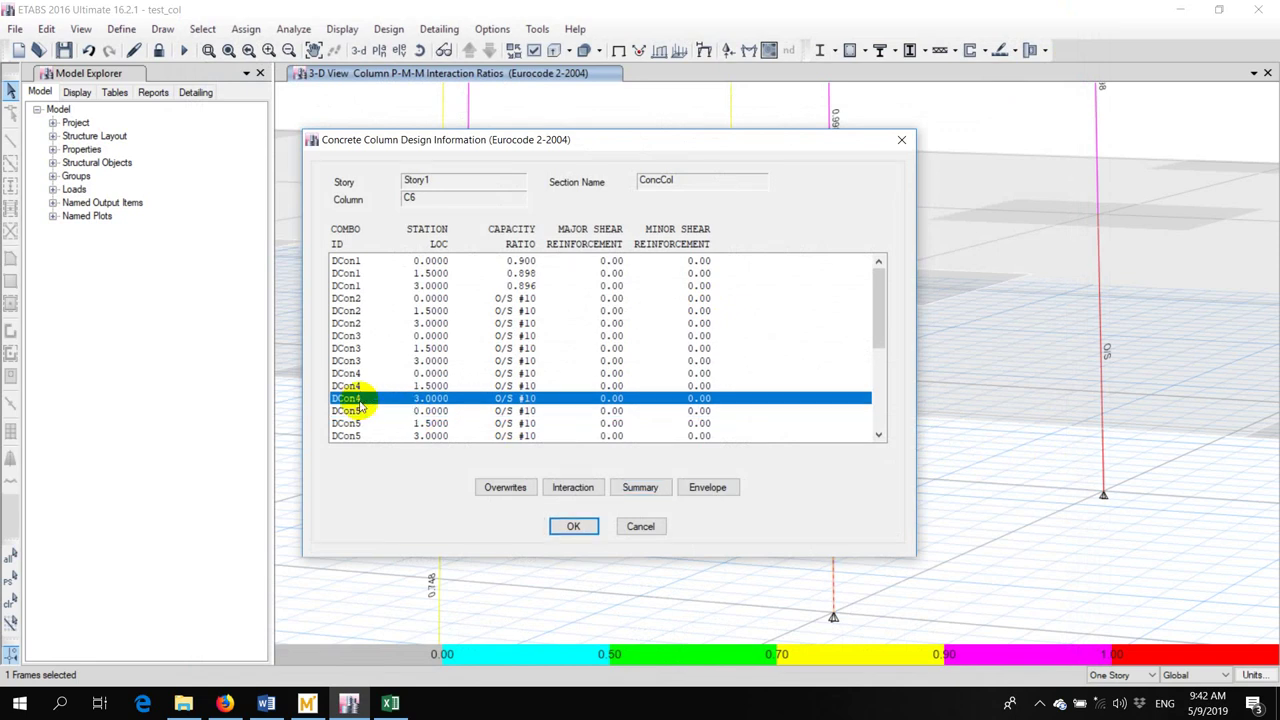
{"action": "left_click", "coordinate": [640, 487]}
{"action": "scroll", "coordinate": [740, 373], "scroll_direction": "down", "scroll_amount": 3}
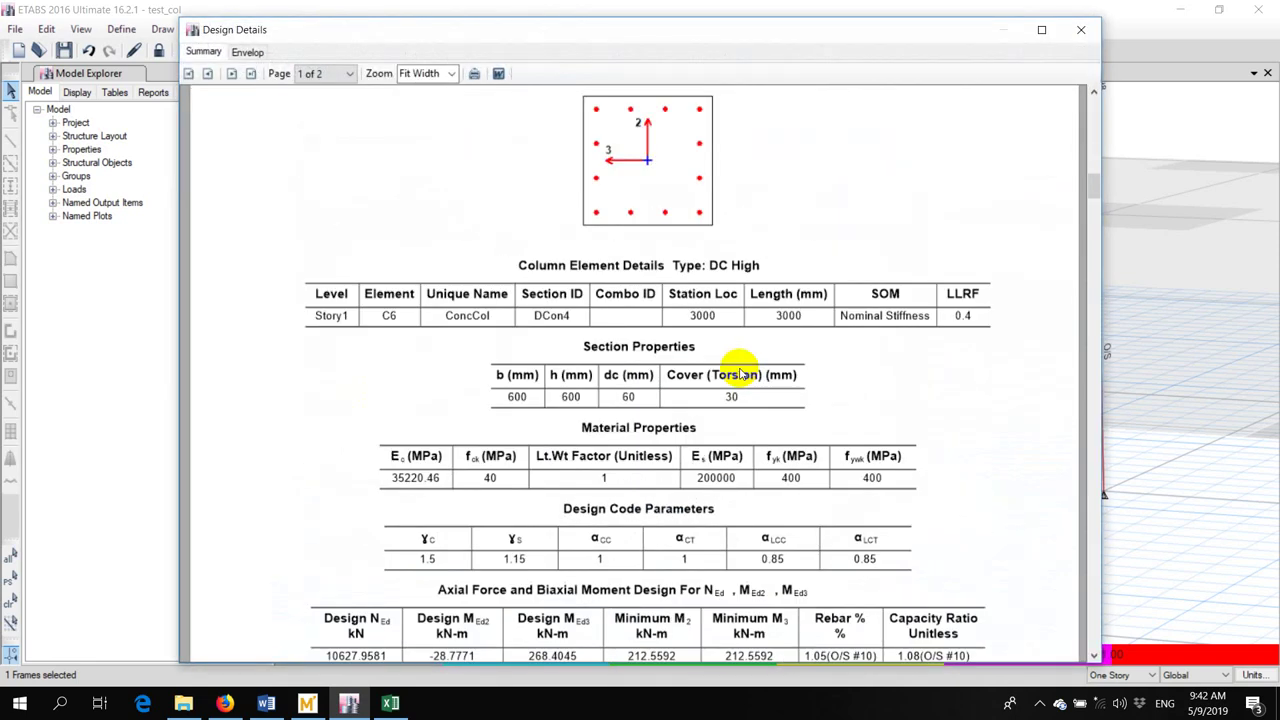
{"action": "left_click", "coordinate": [1081, 29]}
{"action": "scroll", "coordinate": [365, 385], "scroll_direction": "down", "scroll_amount": 2}
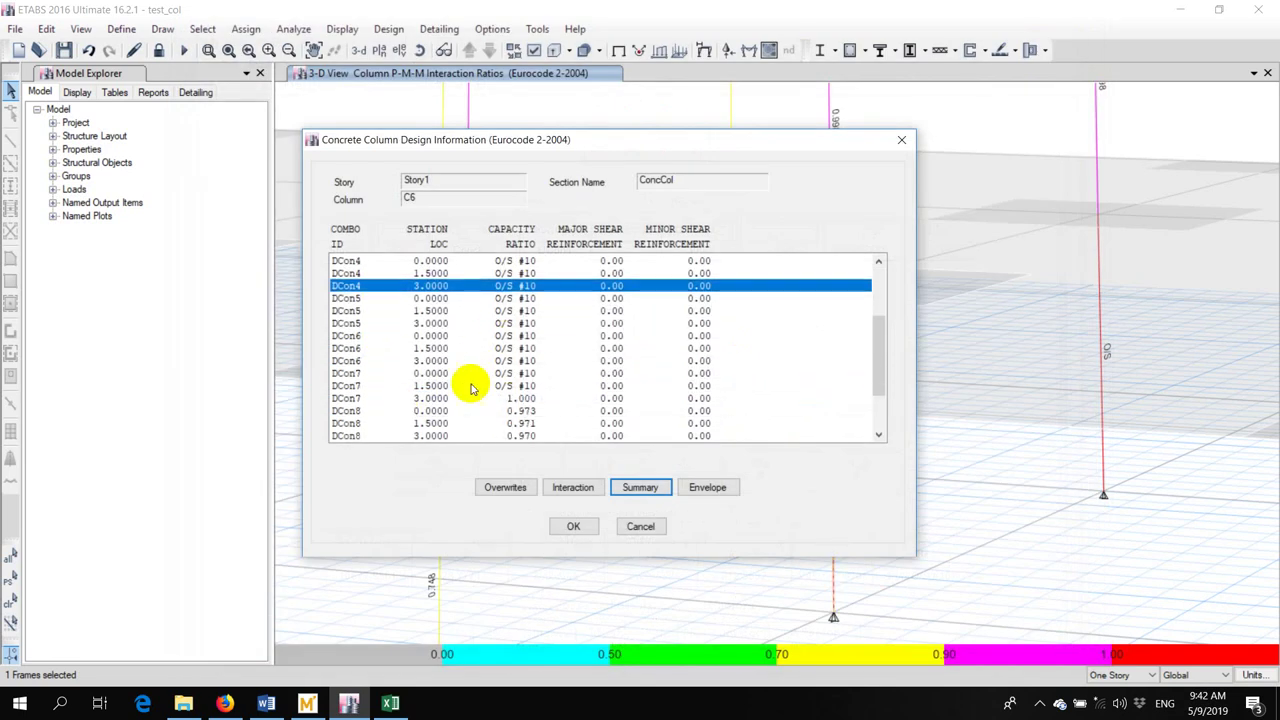
Review column C6's design summary for combination DCon7 at station 1.5000, close the design information, and deselect the column
{"action": "left_click", "coordinate": [362, 386]}
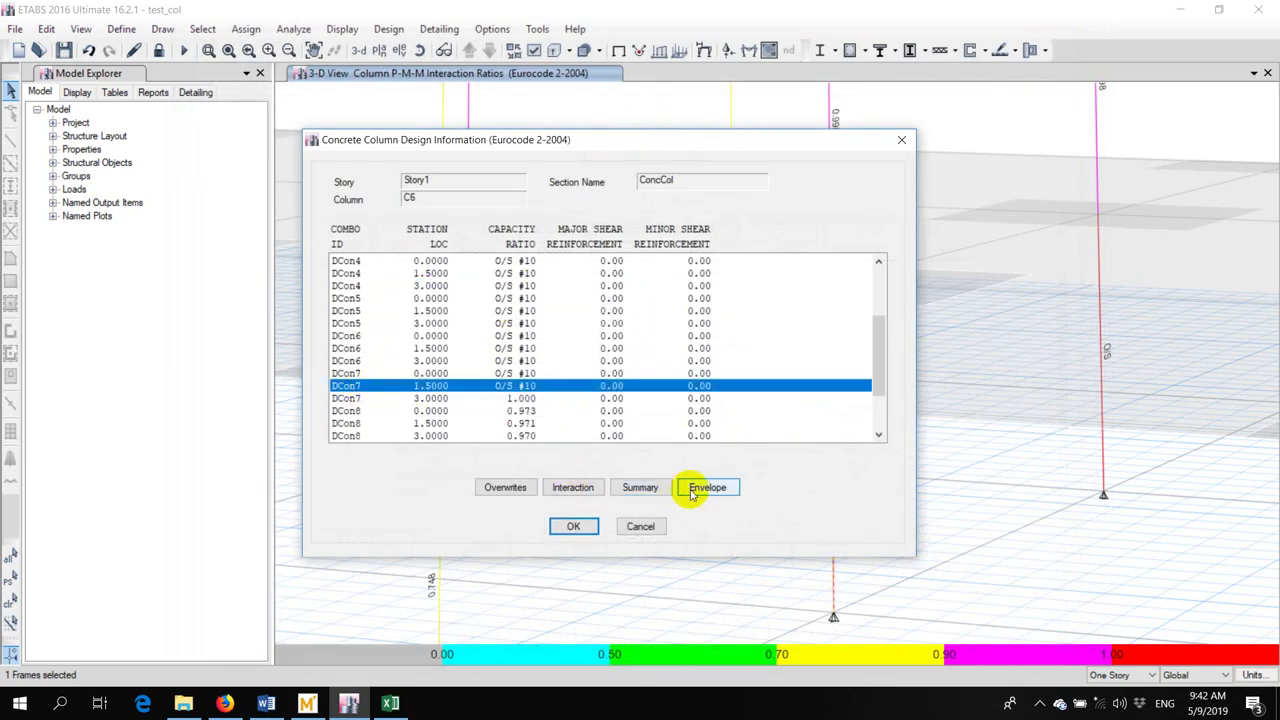
{"action": "left_click", "coordinate": [643, 487]}
{"action": "scroll", "coordinate": [757, 447], "scroll_direction": "down", "scroll_amount": 3}
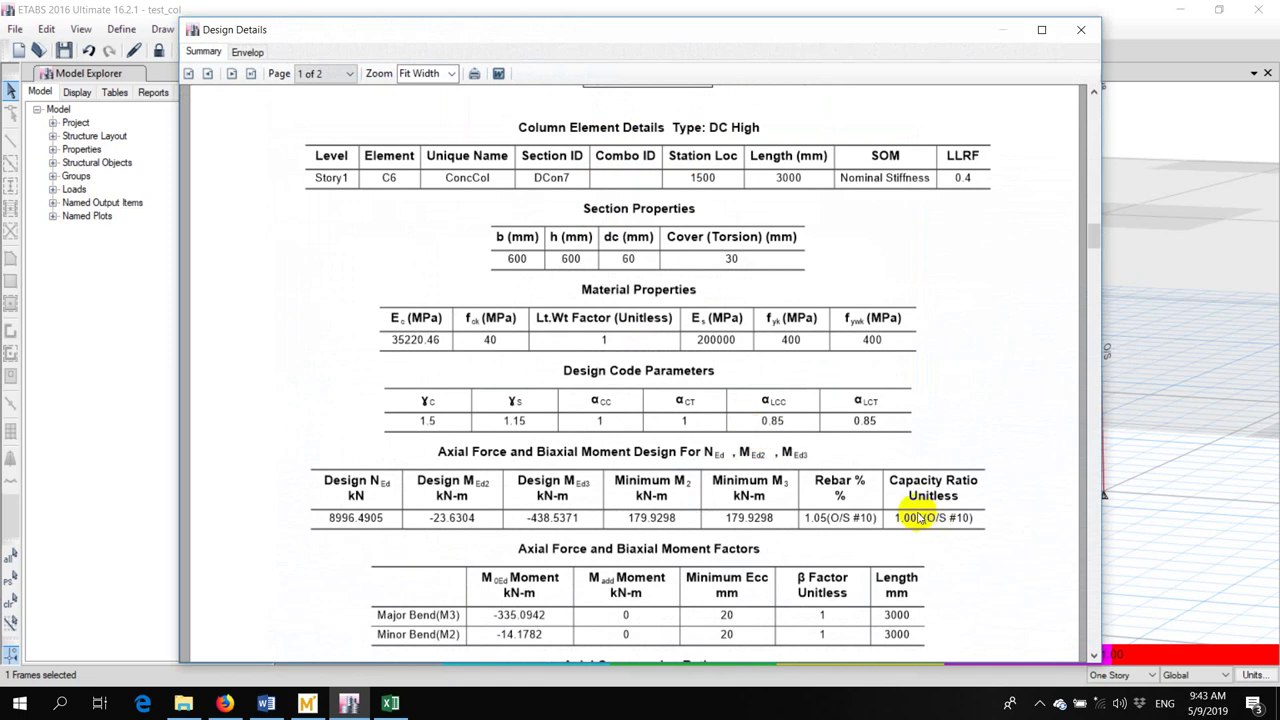
{"action": "left_click", "coordinate": [1081, 29]}
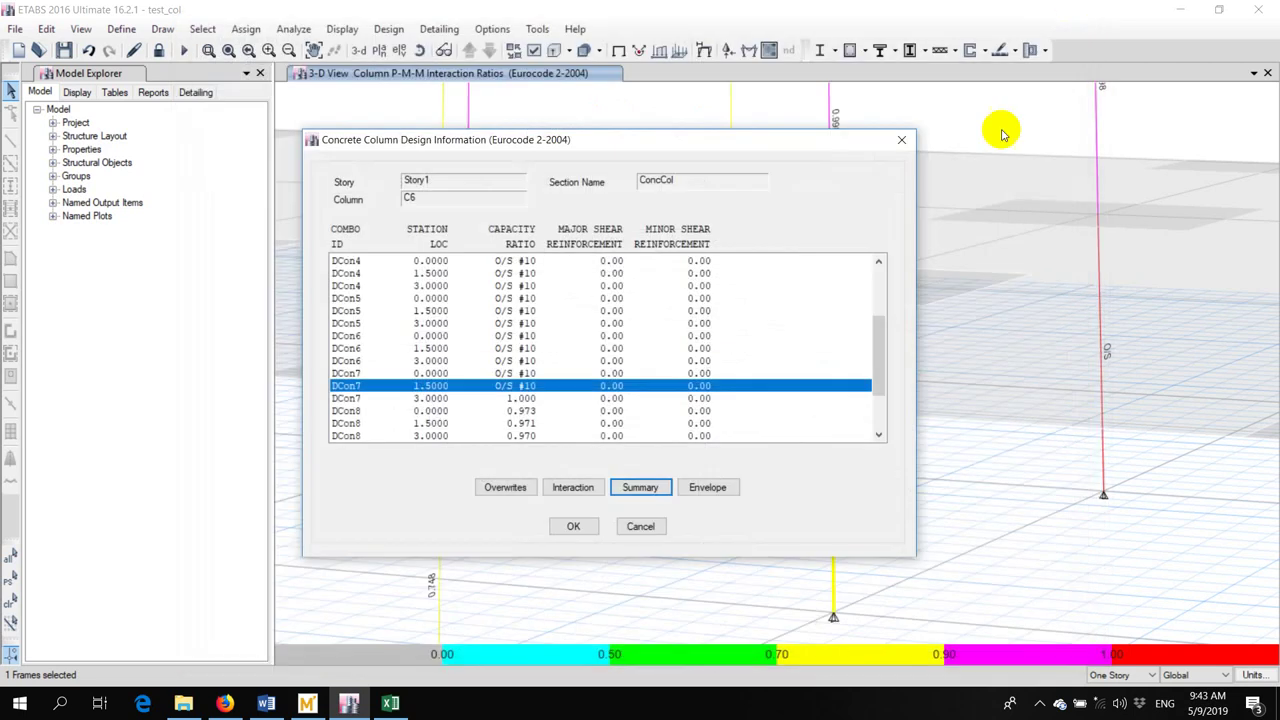
{"action": "left_click", "coordinate": [630, 525]}
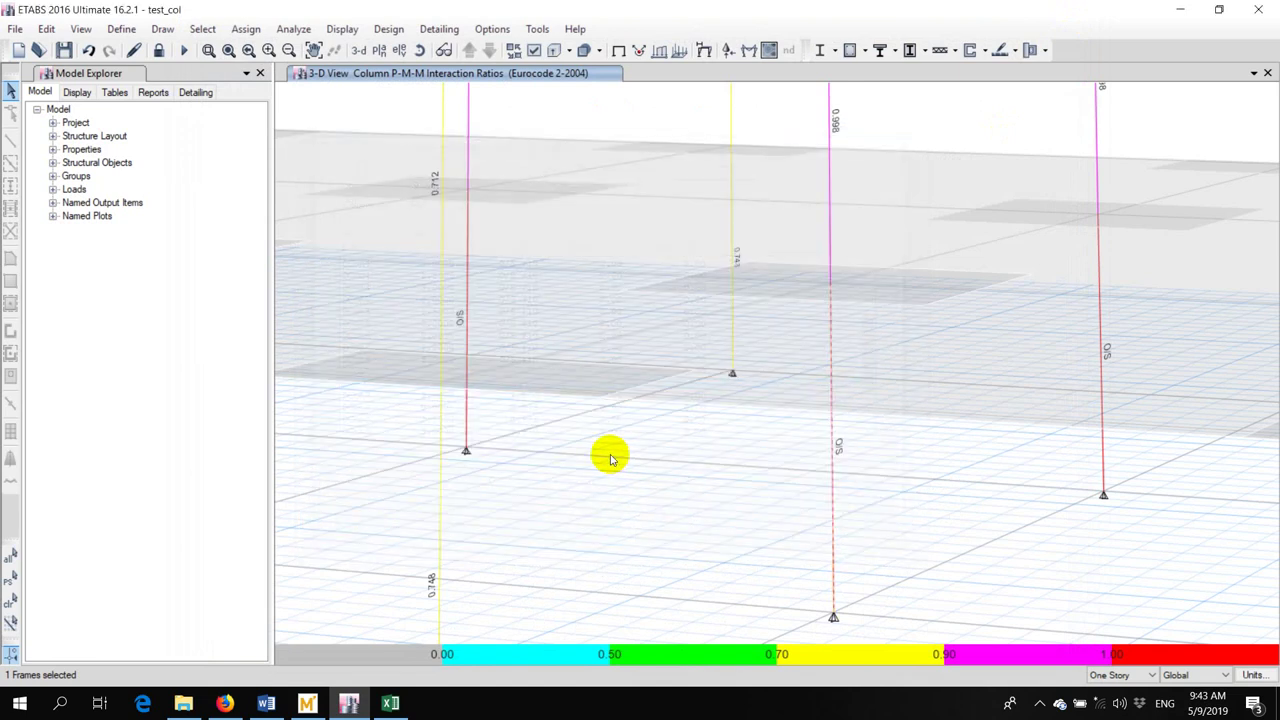
{"action": "left_click", "coordinate": [836, 466]}
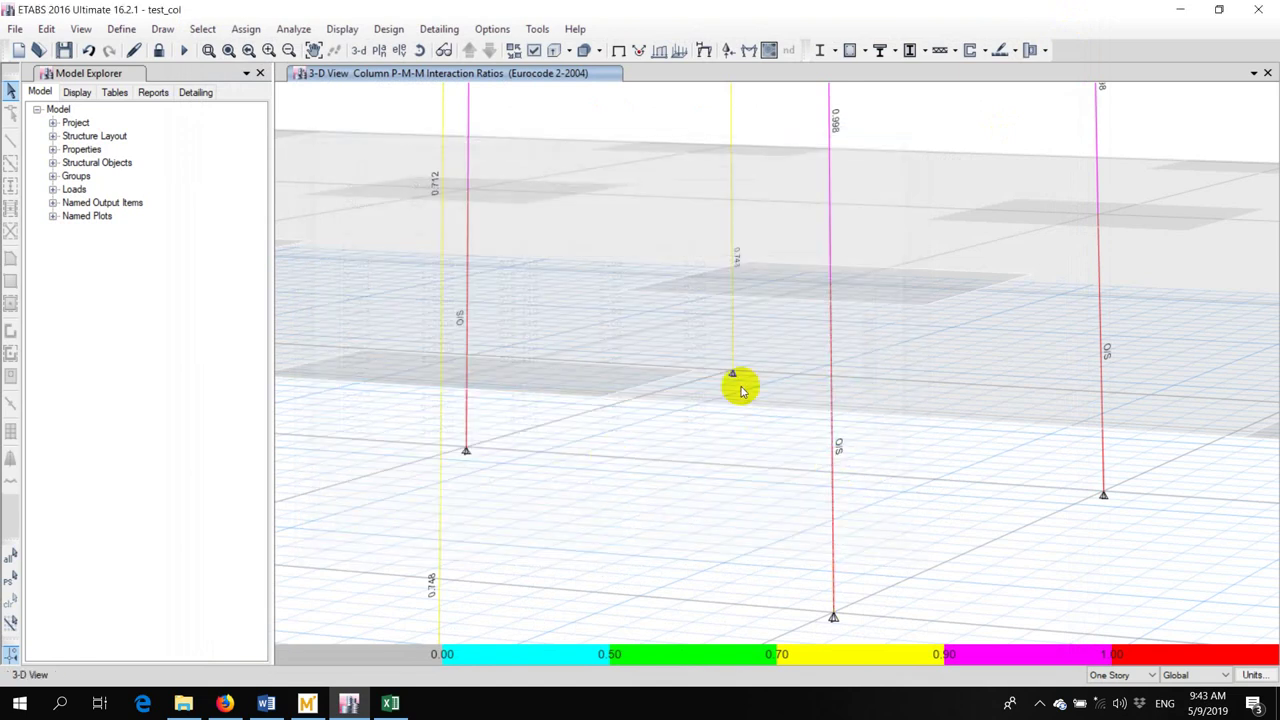
{"action": "scroll", "coordinate": [794, 409], "scroll_direction": "down", "scroll_amount": 5}
{"action": "scroll", "coordinate": [502, 293], "scroll_direction": "up", "scroll_amount": 3}
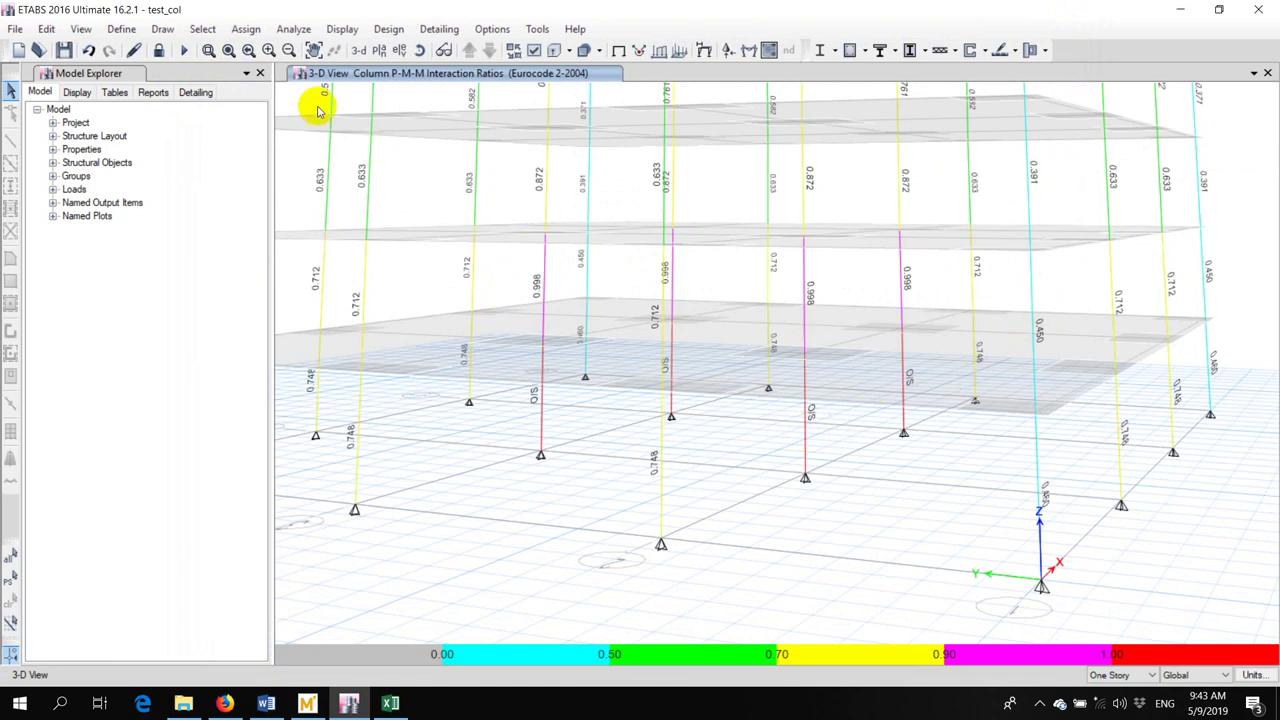
Unlock the model, deleting its analysis results, and begin a copy of the ConcCol frame section named C60X60
{"action": "left_click", "coordinate": [158, 50]}
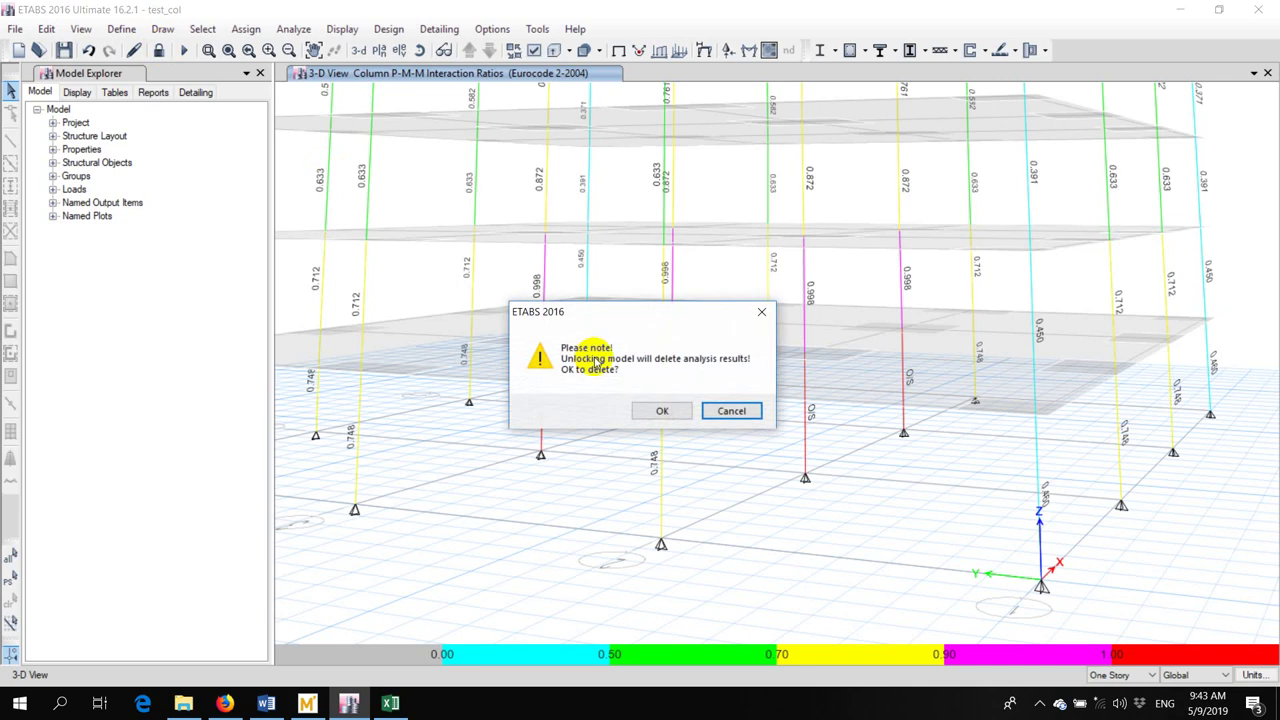
{"action": "left_click", "coordinate": [660, 411]}
{"action": "left_click", "coordinate": [121, 28]}
{"action": "mouse_move", "coordinate": [118, 75]}
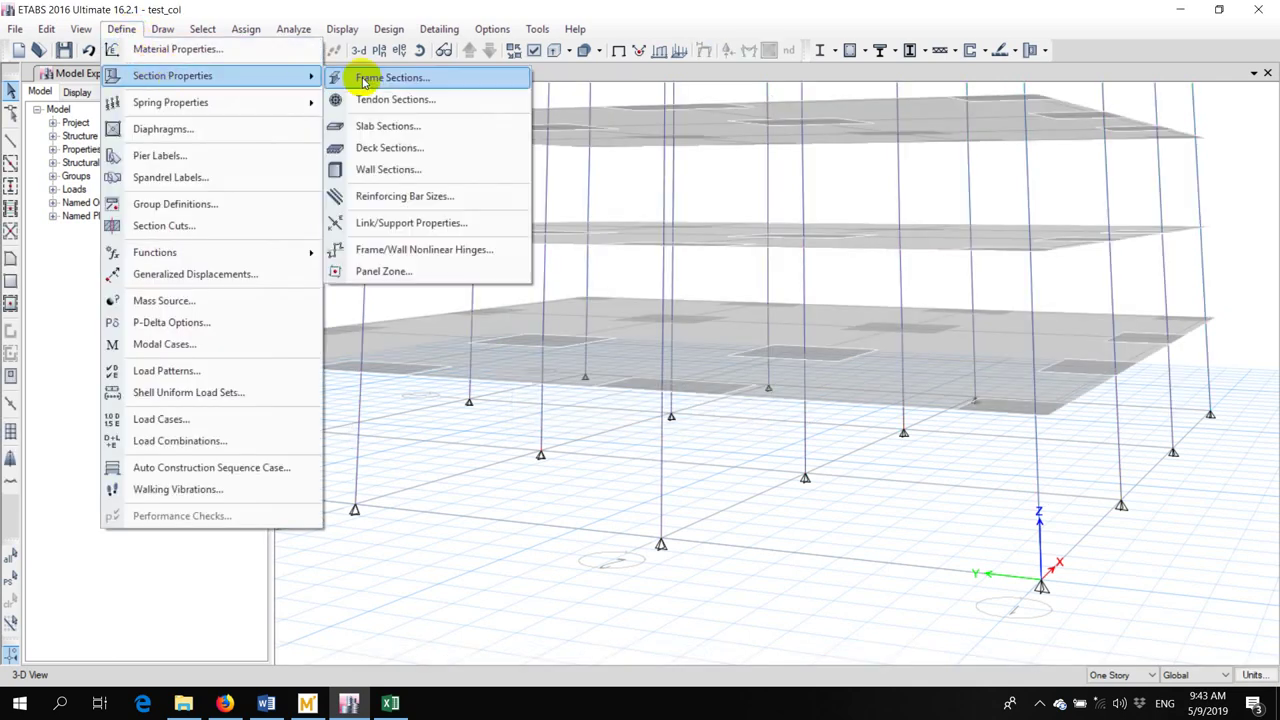
{"action": "left_click", "coordinate": [363, 80]}
{"action": "left_click", "coordinate": [474, 316]}
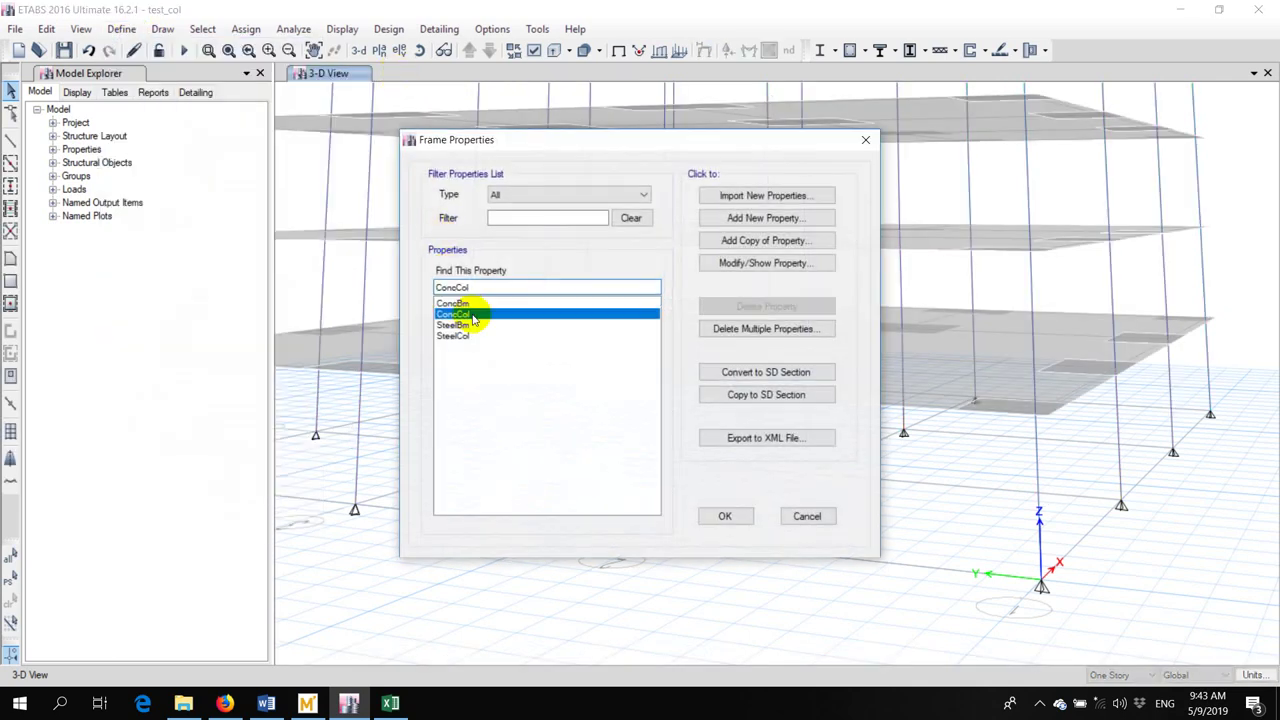
{"action": "left_click", "coordinate": [757, 244]}
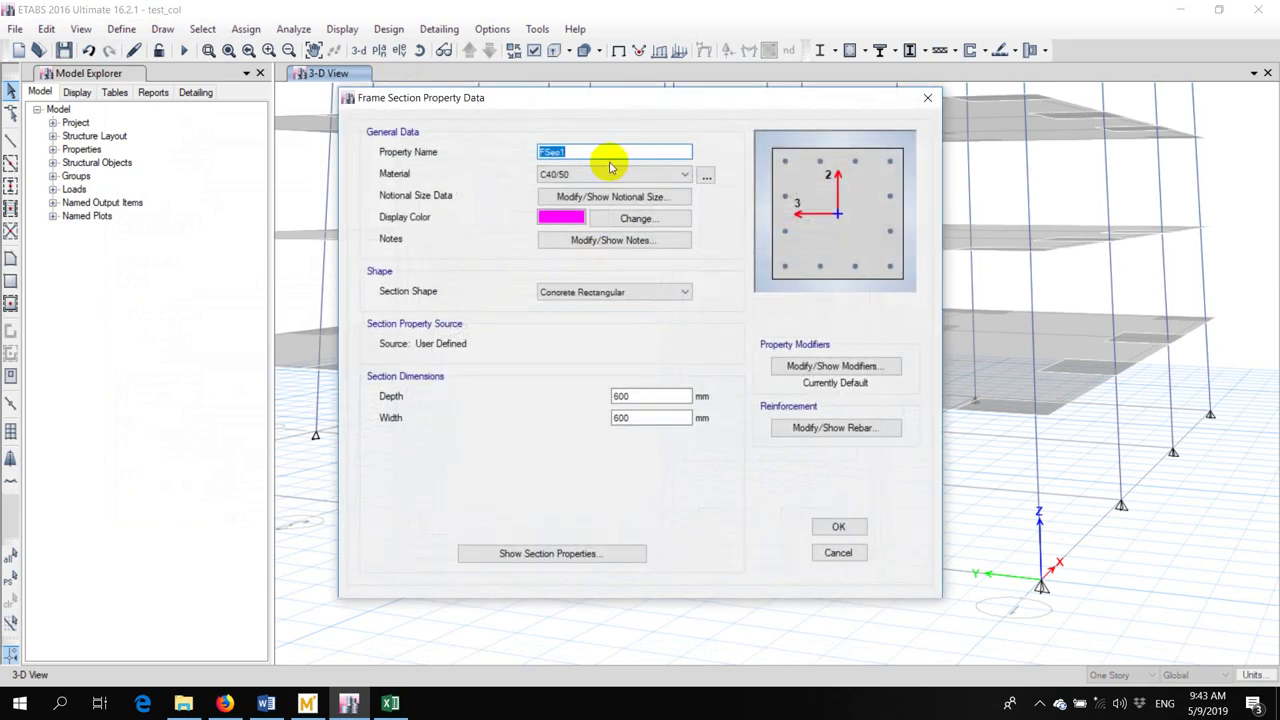
{"action": "type", "text": "COLU"}
{"action": "key", "text": "BackSpace"}
{"action": "key", "text": "BackSpace"}
{"action": "type", "text": "60X60"}
Set the new section's longitudinal reinforcement to 5 bars along the 3-direction face and 5 along the 2-direction face
{"action": "left_click", "coordinate": [803, 427]}
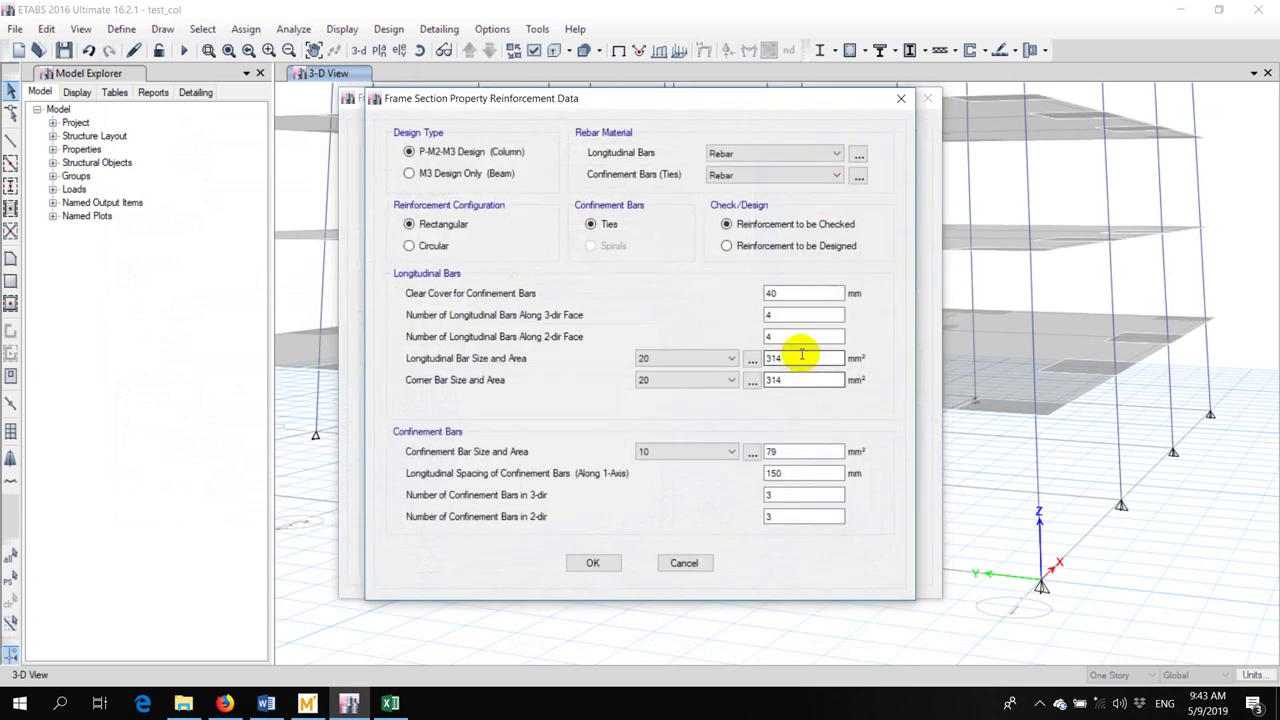
{"action": "left_click_drag", "start_coordinate": [676, 106], "coordinate": [484, 134]}
{"action": "double_click", "coordinate": [570, 343]}
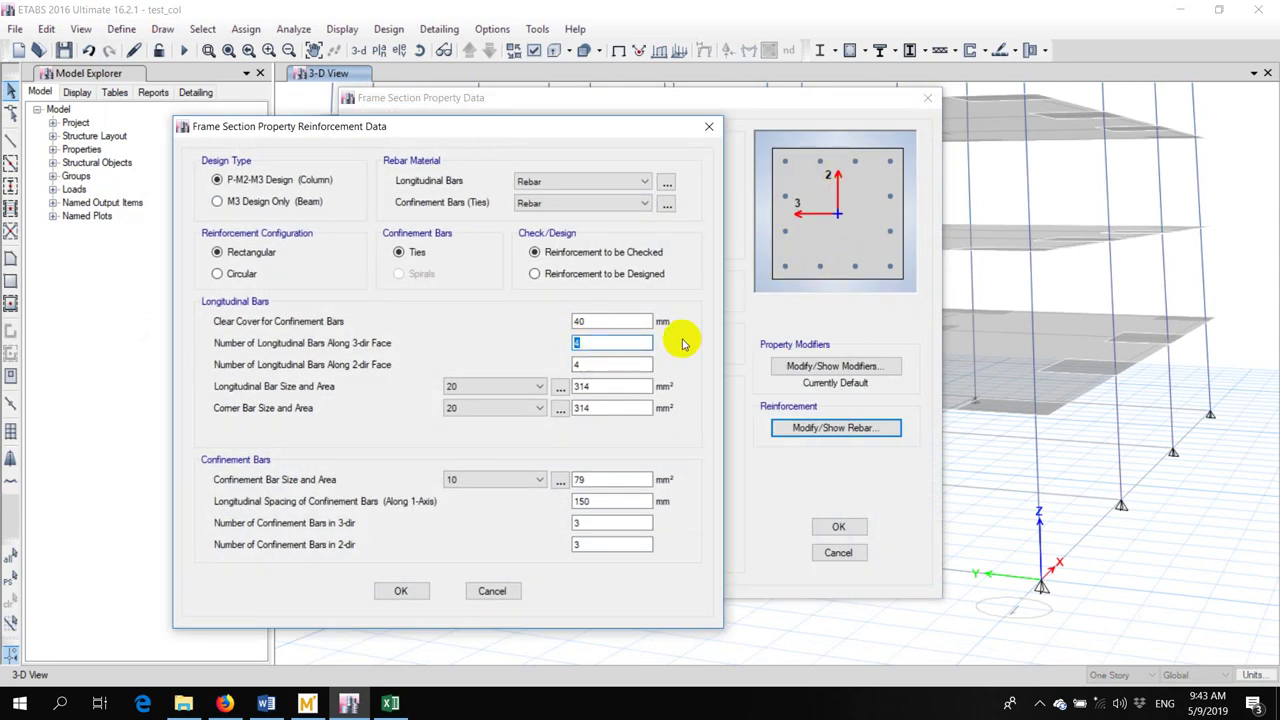
{"action": "type", "text": "5"}
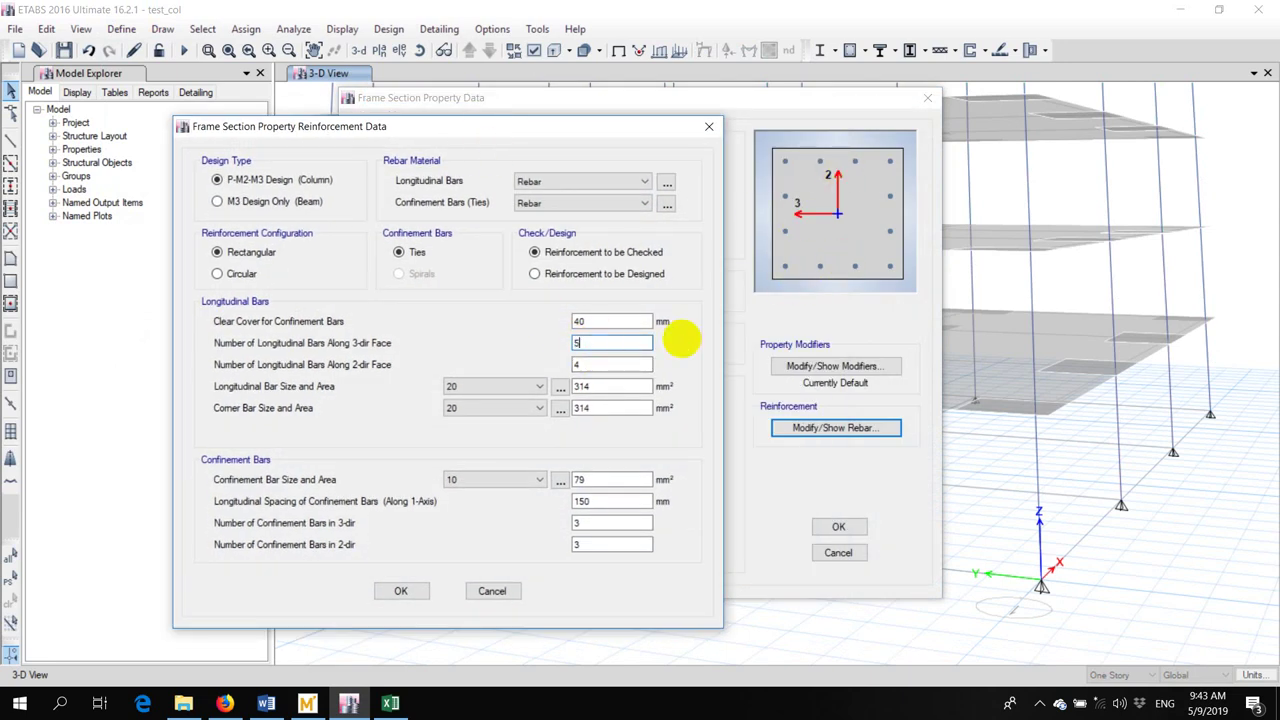
{"action": "double_click", "coordinate": [630, 365]}
{"action": "type", "text": "5"}
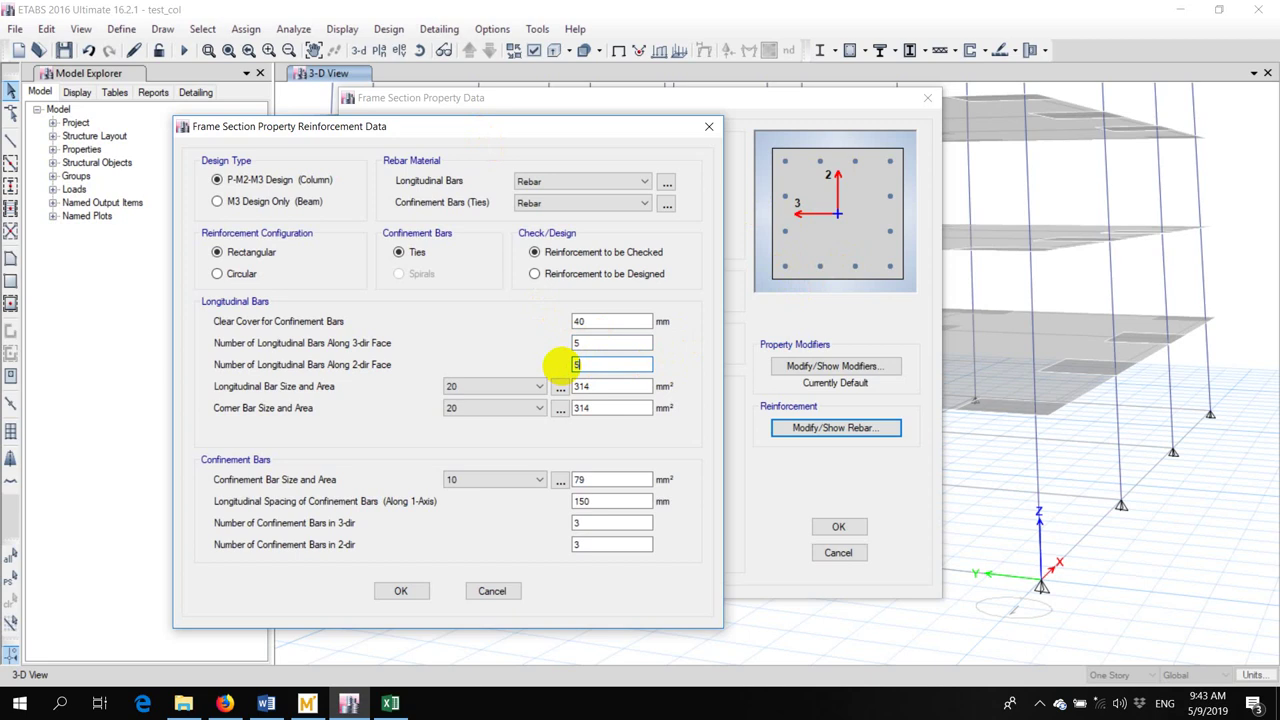
{"action": "left_click", "coordinate": [401, 589]}
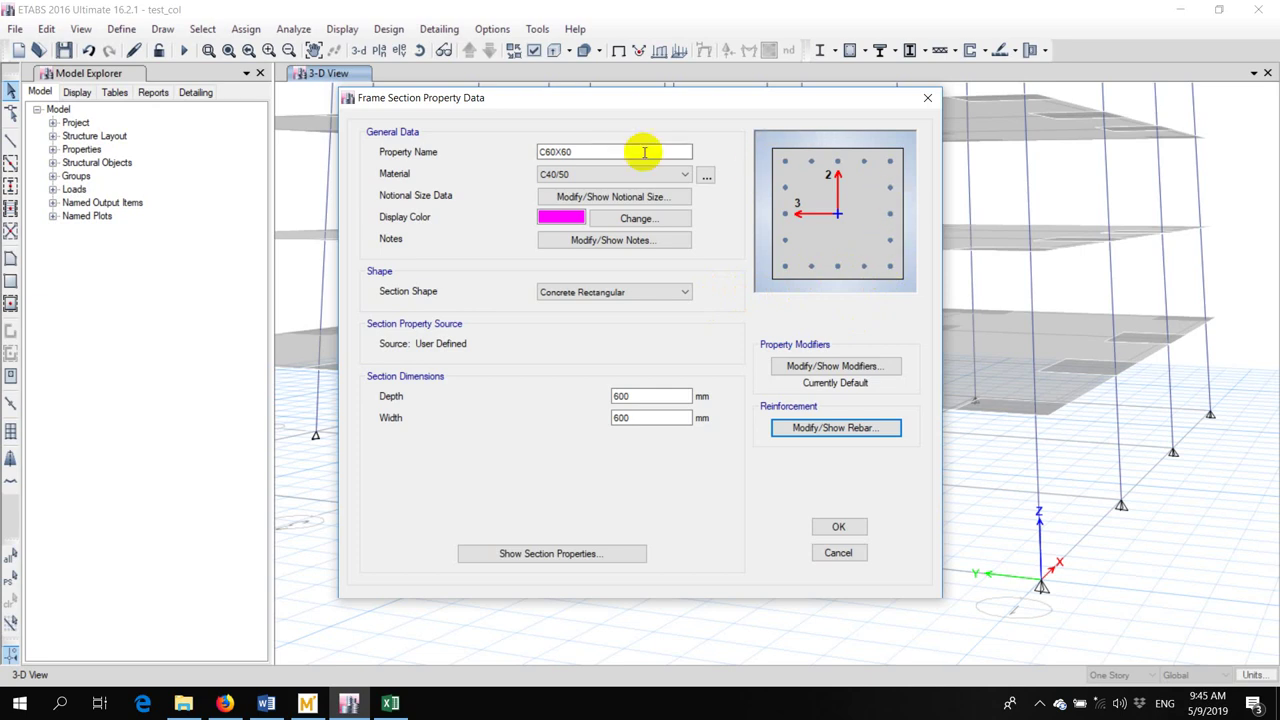
Extend the new section's name to C60X60 16DB20 and save it in the frame properties
{"action": "left_click", "coordinate": [597, 152]}
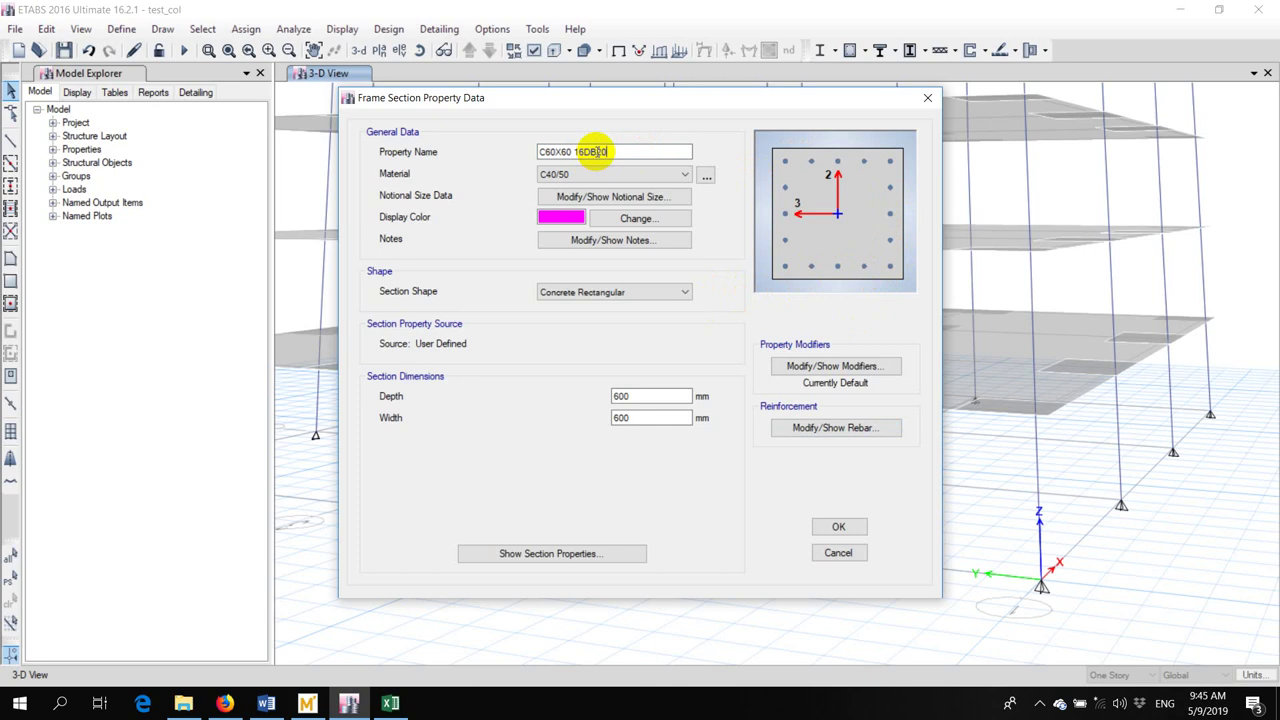
{"action": "left_click", "coordinate": [838, 527]}
{"action": "left_click", "coordinate": [722, 515]}
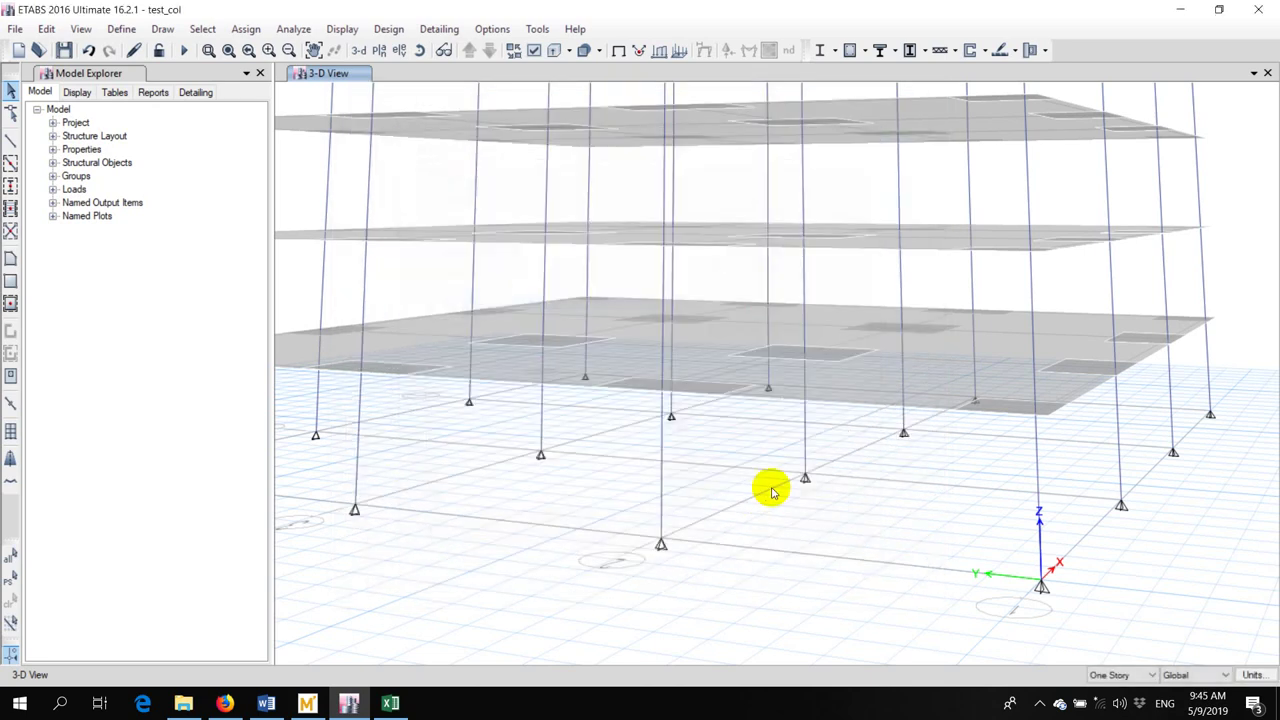
Select all 16 columns of the lowest story
{"action": "left_click", "coordinate": [801, 440]}
{"action": "left_click", "coordinate": [904, 418]}
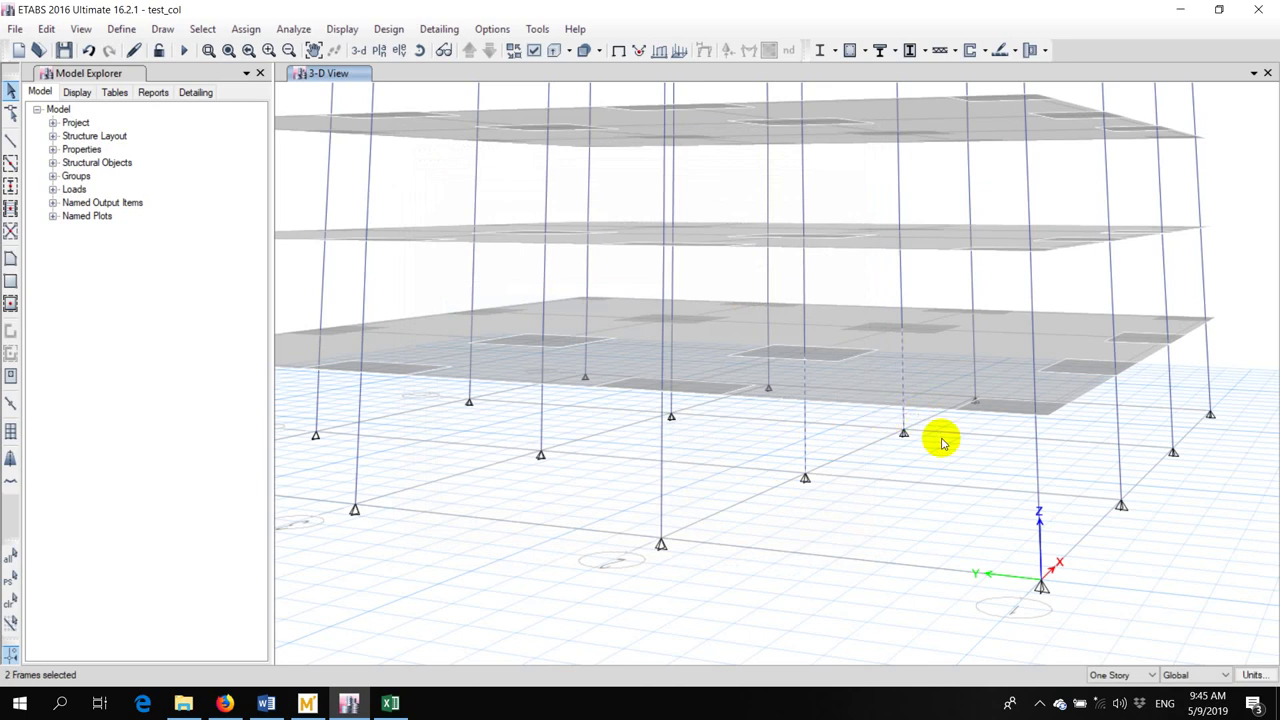
{"action": "left_click", "coordinate": [1172, 430]}
{"action": "left_click", "coordinate": [1205, 382]}
{"action": "left_click", "coordinate": [1056, 493]}
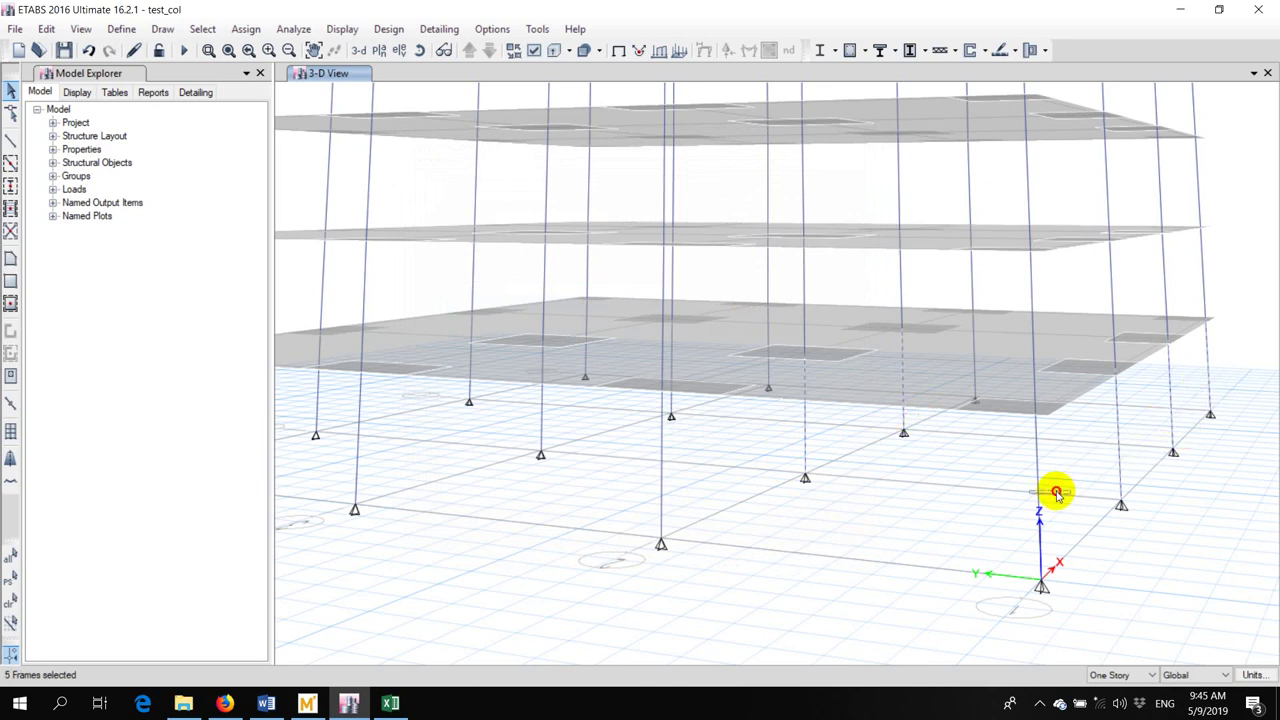
{"action": "left_click", "coordinate": [663, 449]}
{"action": "left_click", "coordinate": [697, 189]}
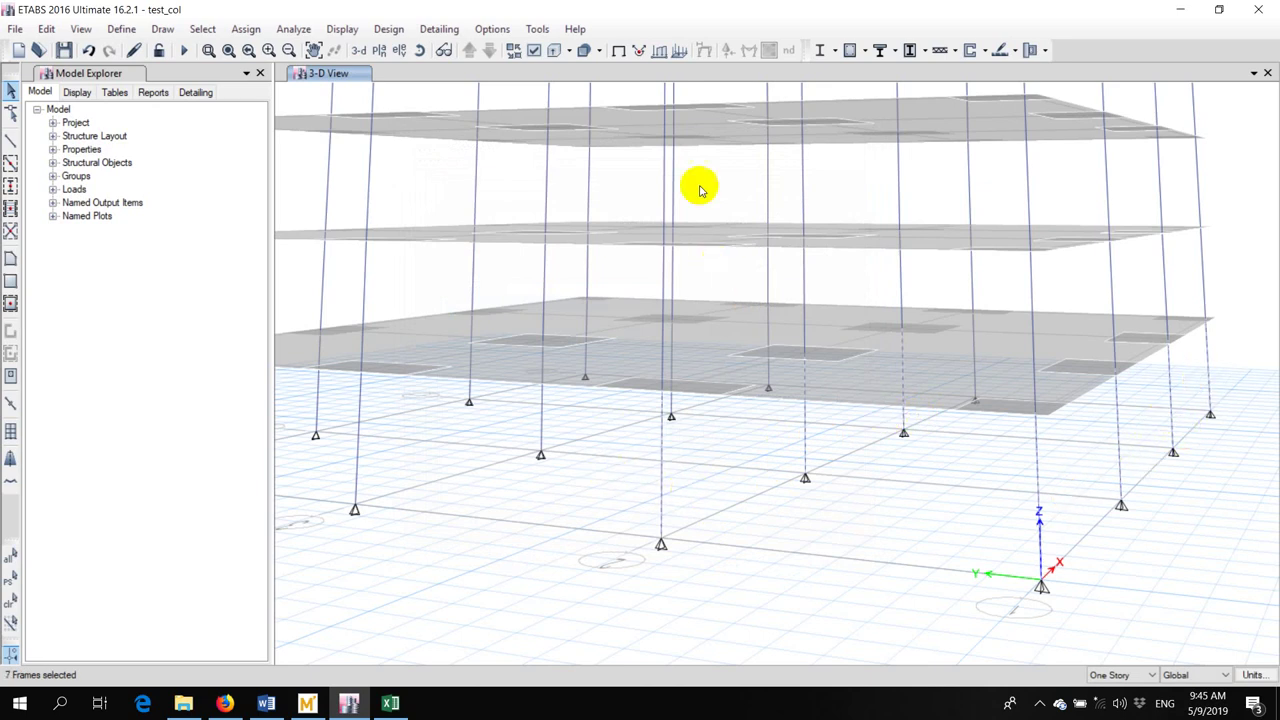
{"action": "left_click", "coordinate": [418, 52]}
{"action": "left_click_drag", "start_coordinate": [700, 300], "coordinate": [733, 315]}
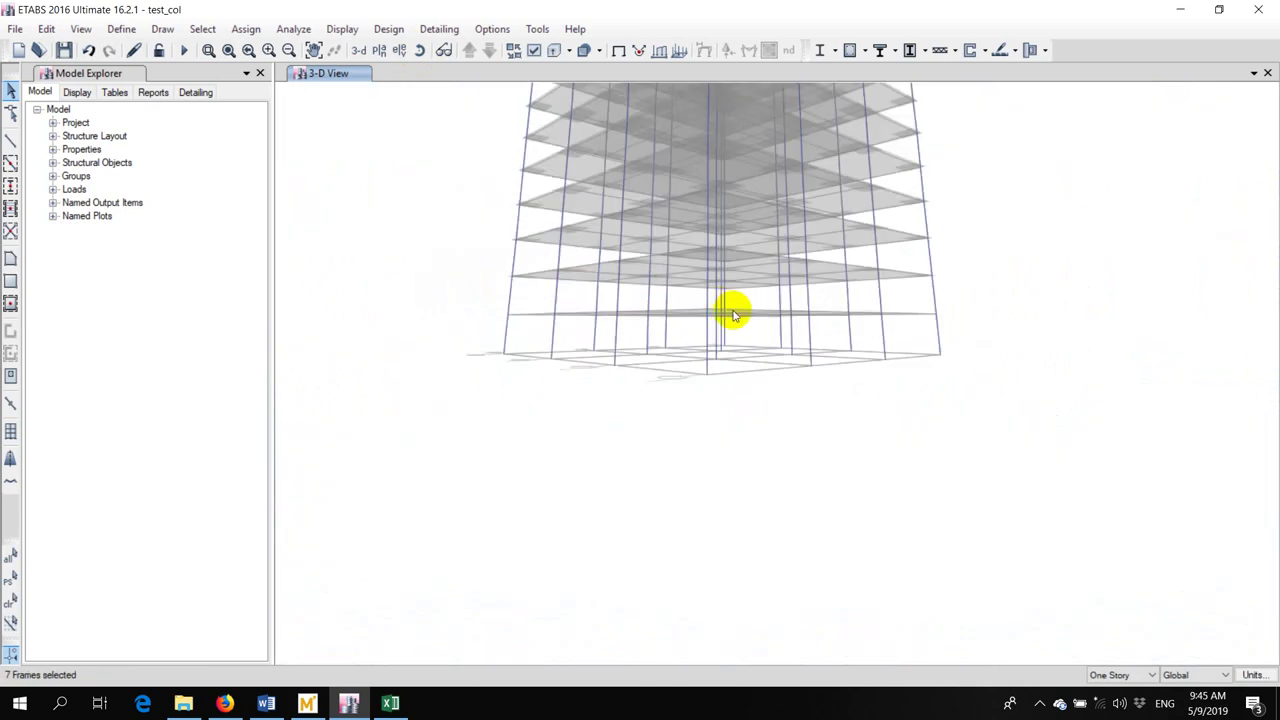
{"action": "left_click_drag", "start_coordinate": [949, 346], "coordinate": [462, 330]}
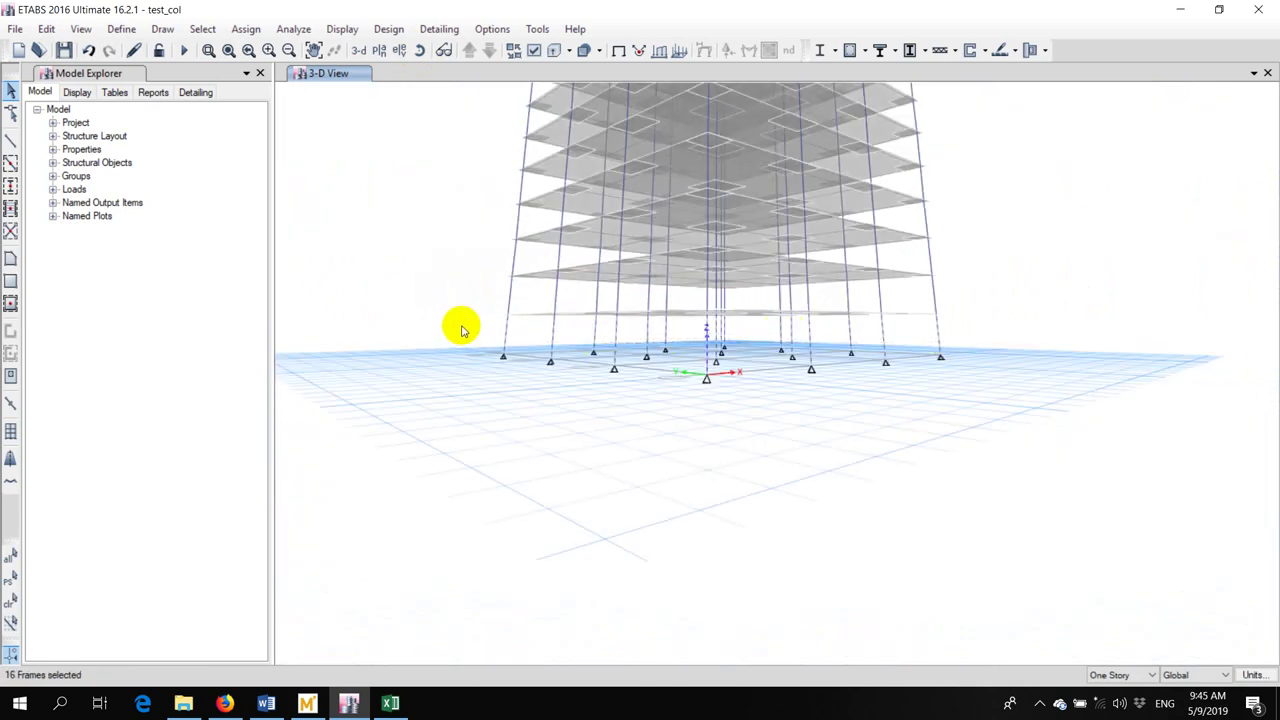
Assign the frame section C60X60 16DB20 to the selected columns
{"action": "scroll", "coordinate": [551, 337], "scroll_direction": "up", "scroll_amount": 3}
{"action": "left_click", "coordinate": [249, 31]}
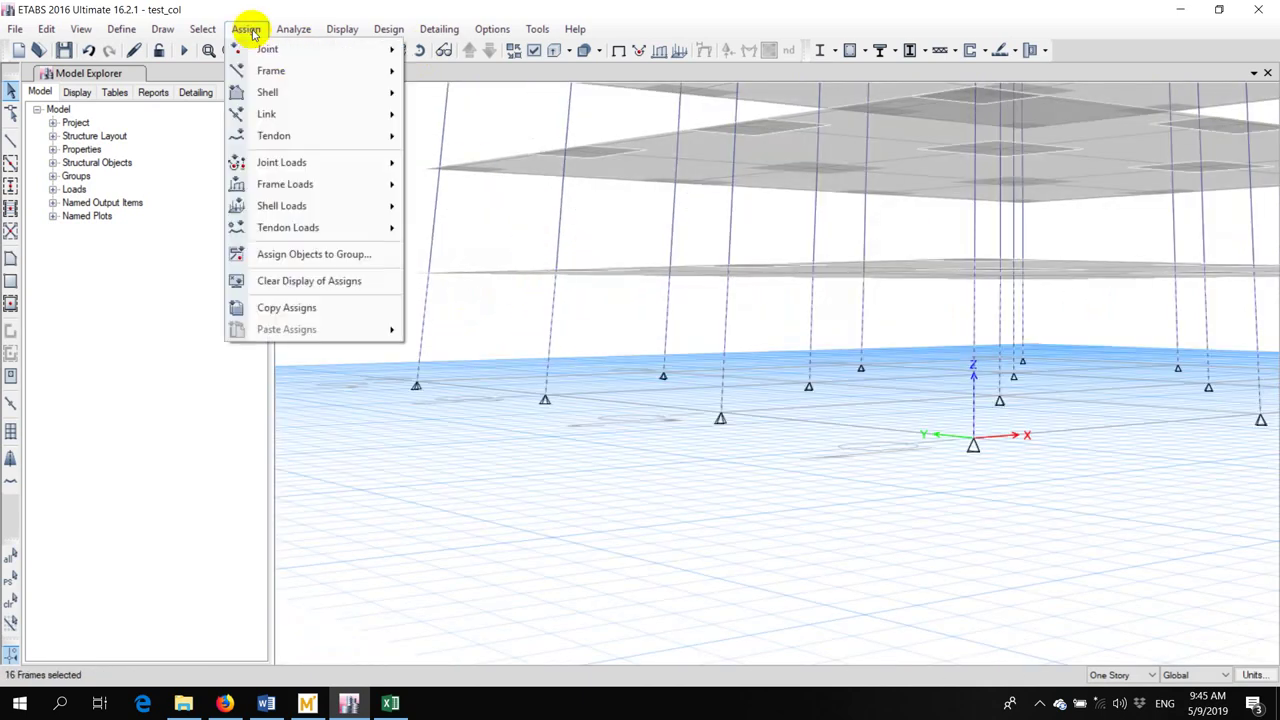
{"action": "mouse_move", "coordinate": [280, 70]}
{"action": "left_click", "coordinate": [508, 69]}
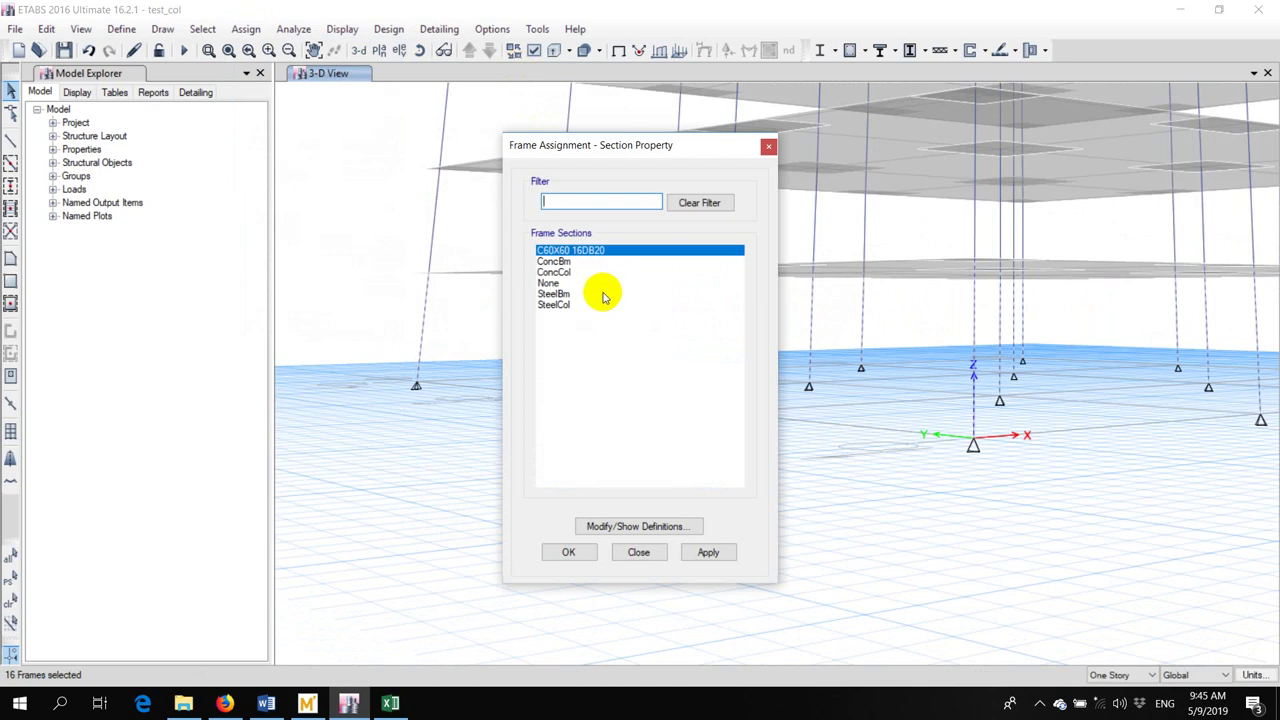
{"action": "left_click", "coordinate": [706, 554]}
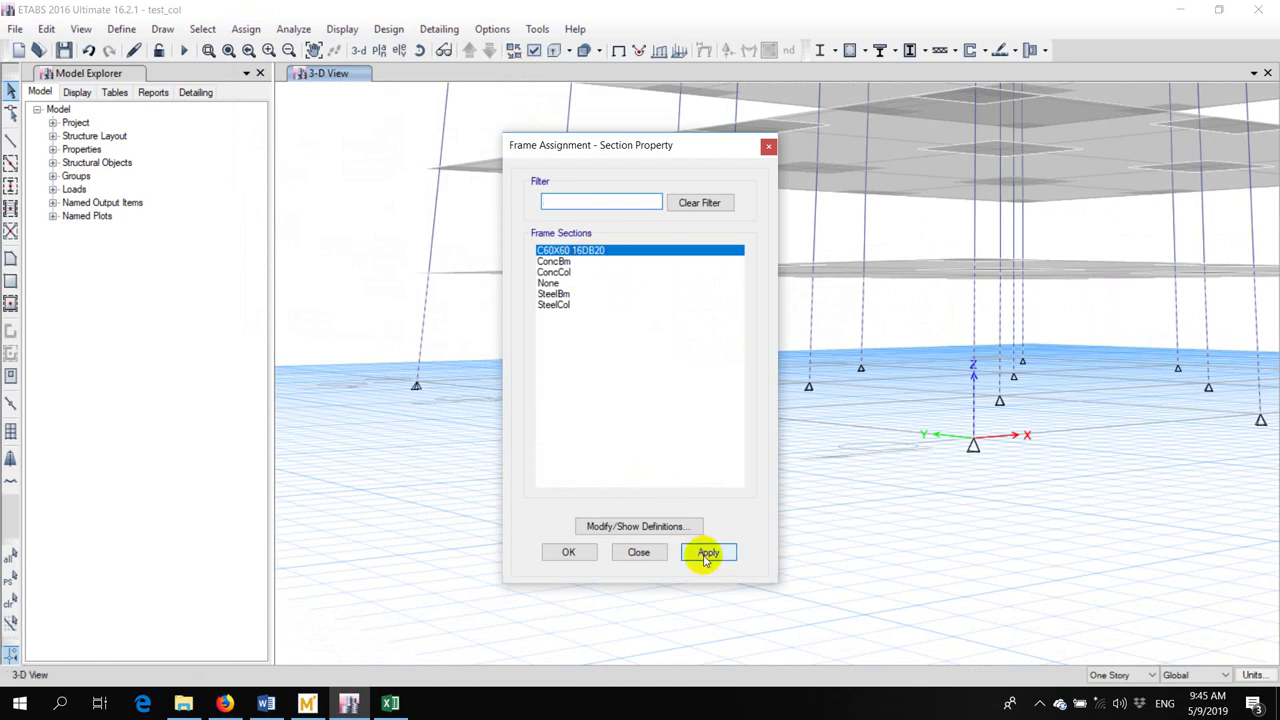
{"action": "left_click", "coordinate": [638, 552]}
Run the analysis and display the undeformed model
{"action": "middle_click_drag", "start_coordinate": [660, 423], "coordinate": [668, 347]}
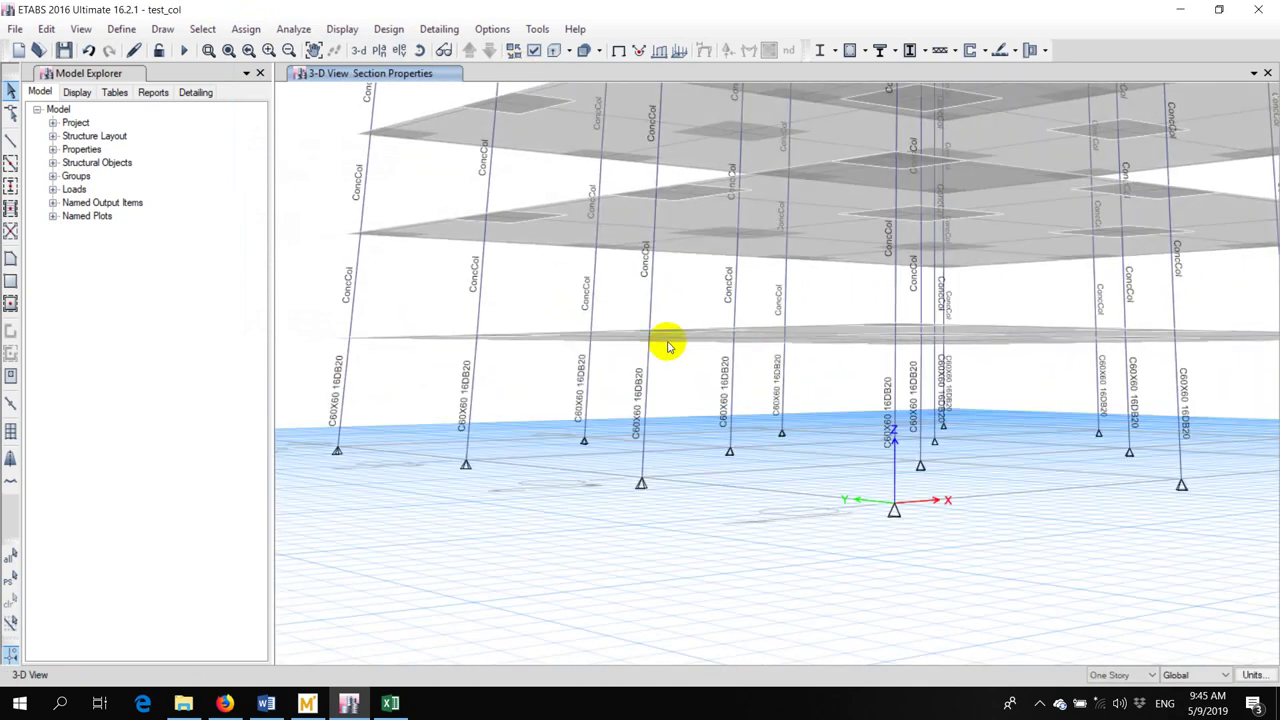
{"action": "left_click", "coordinate": [418, 50]}
{"action": "left_click_drag", "start_coordinate": [686, 237], "coordinate": [704, 248]}
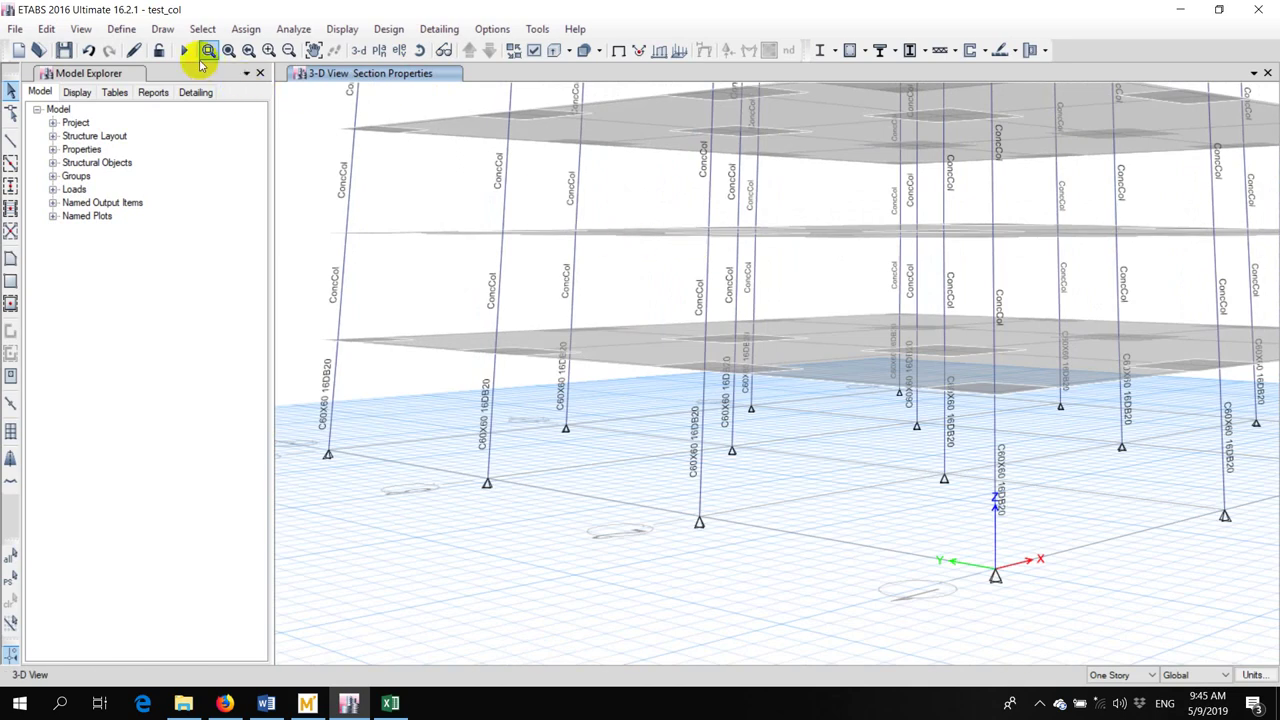
{"action": "left_click", "coordinate": [185, 50]}
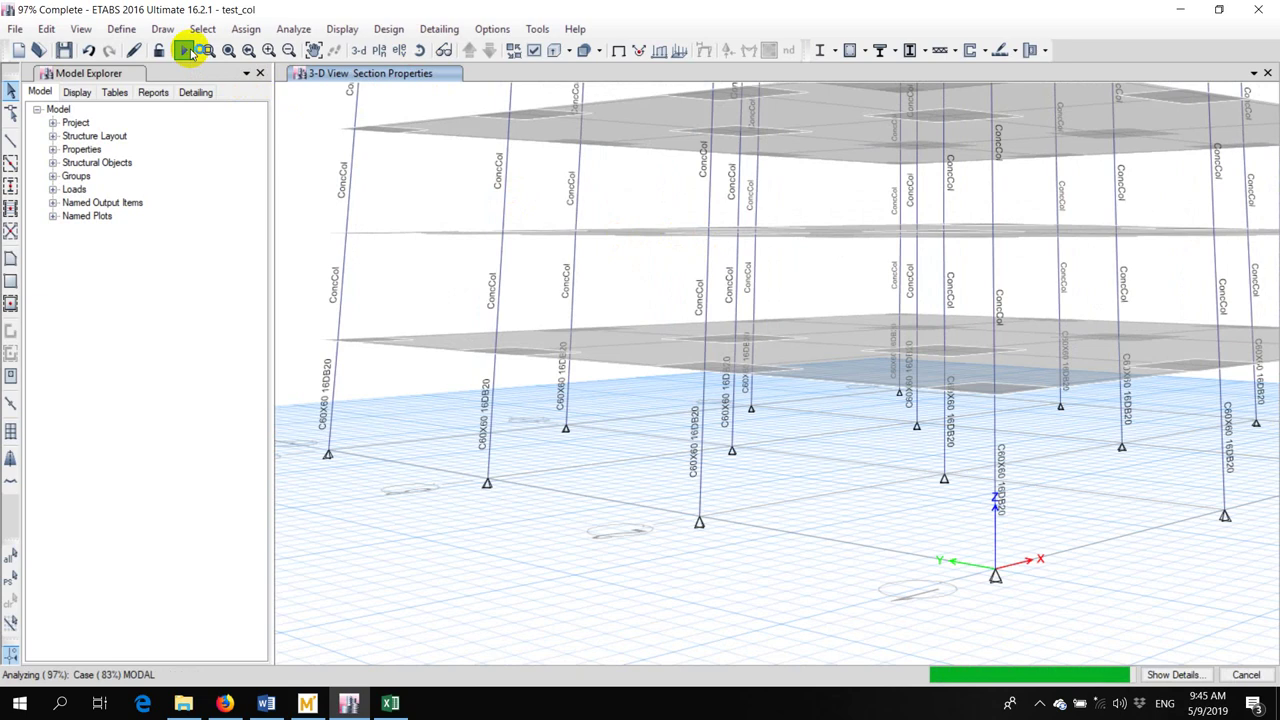
{"action": "left_click", "coordinate": [618, 50]}
Select all columns in the model by object type
{"action": "left_click", "coordinate": [205, 29]}
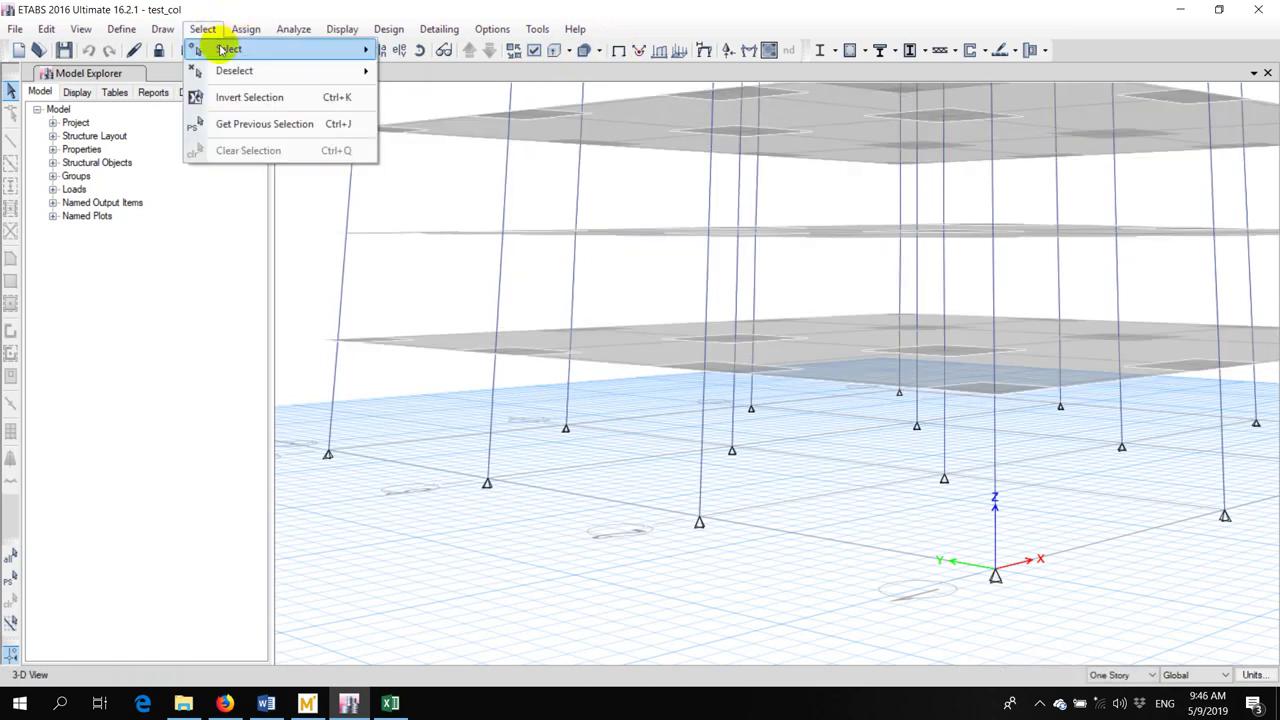
{"action": "mouse_move", "coordinate": [228, 49]}
{"action": "left_click", "coordinate": [449, 169]}
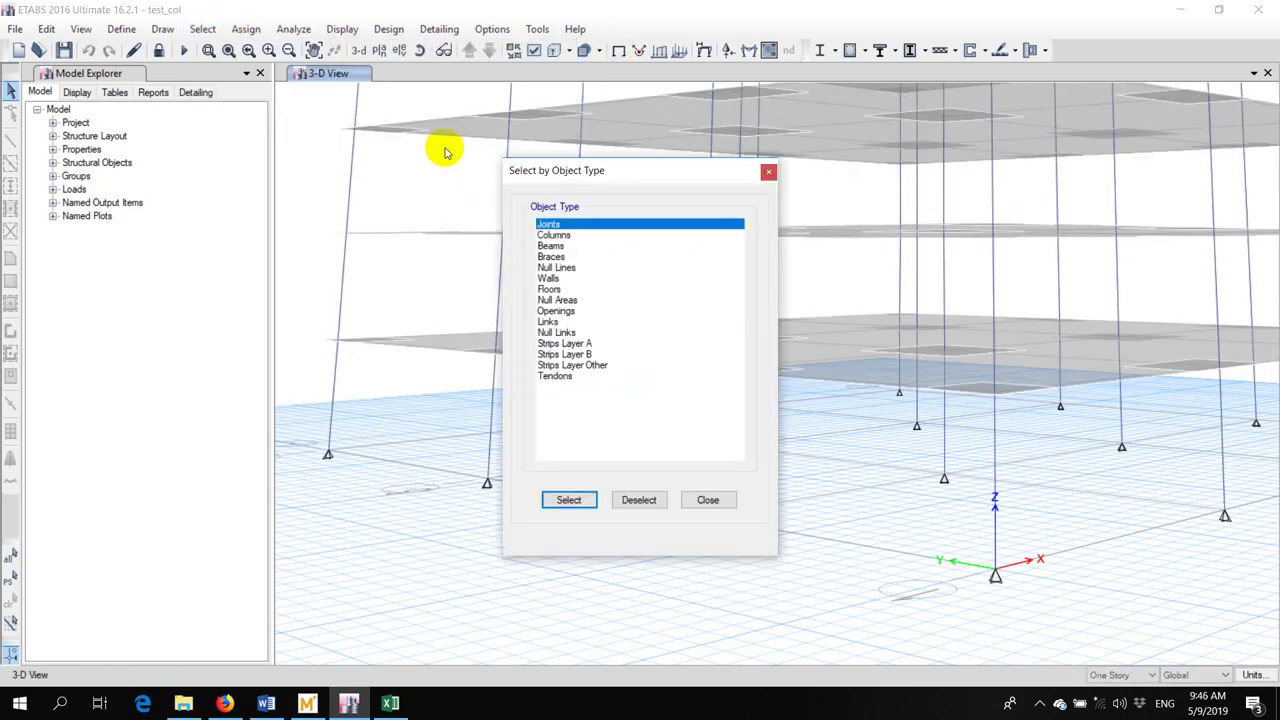
{"action": "left_click", "coordinate": [578, 237]}
{"action": "left_click", "coordinate": [586, 500]}
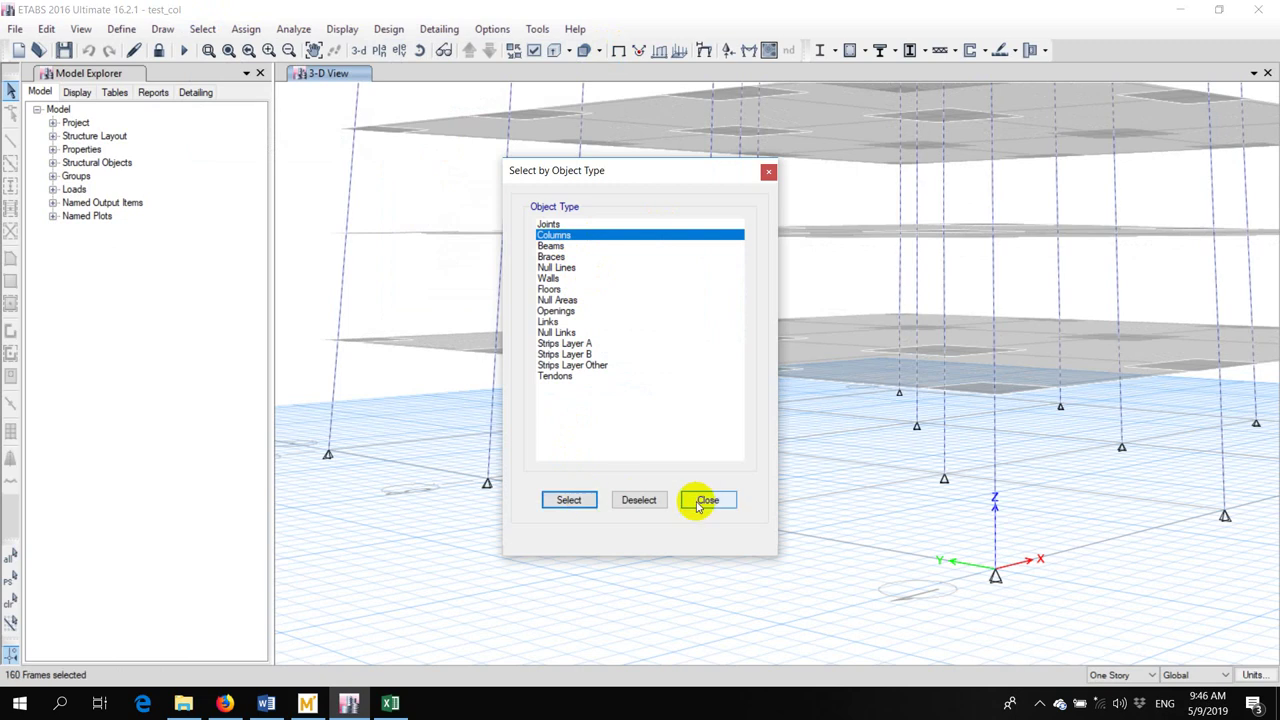
Run the concrete frame design check on the selected columns
{"action": "left_click", "coordinate": [707, 500]}
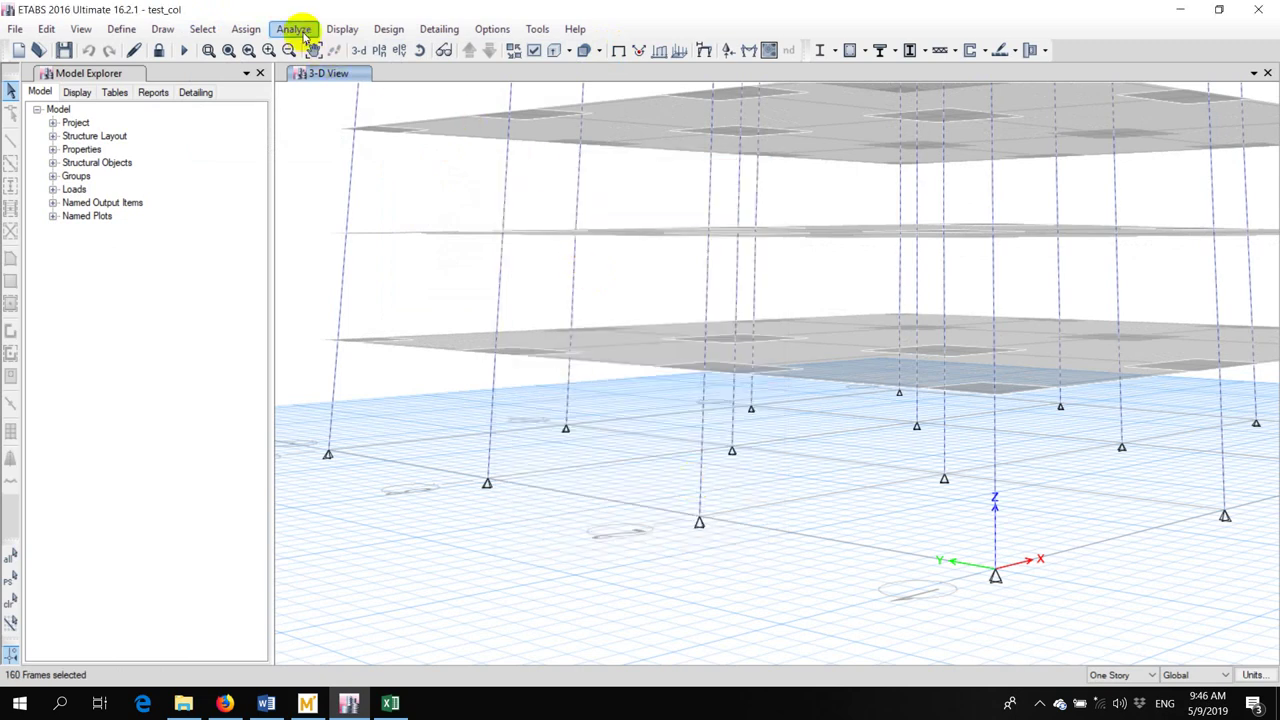
{"action": "left_click", "coordinate": [389, 28]}
{"action": "mouse_move", "coordinate": [451, 70]}
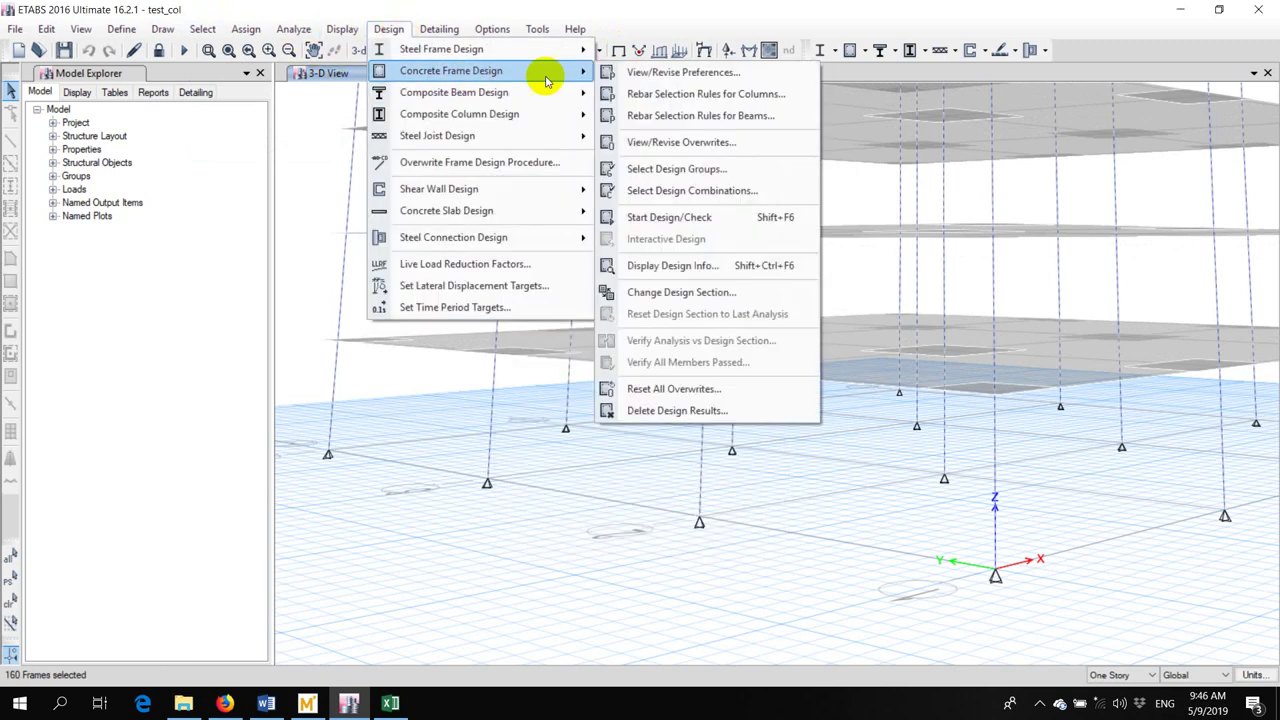
{"action": "left_click", "coordinate": [700, 216]}
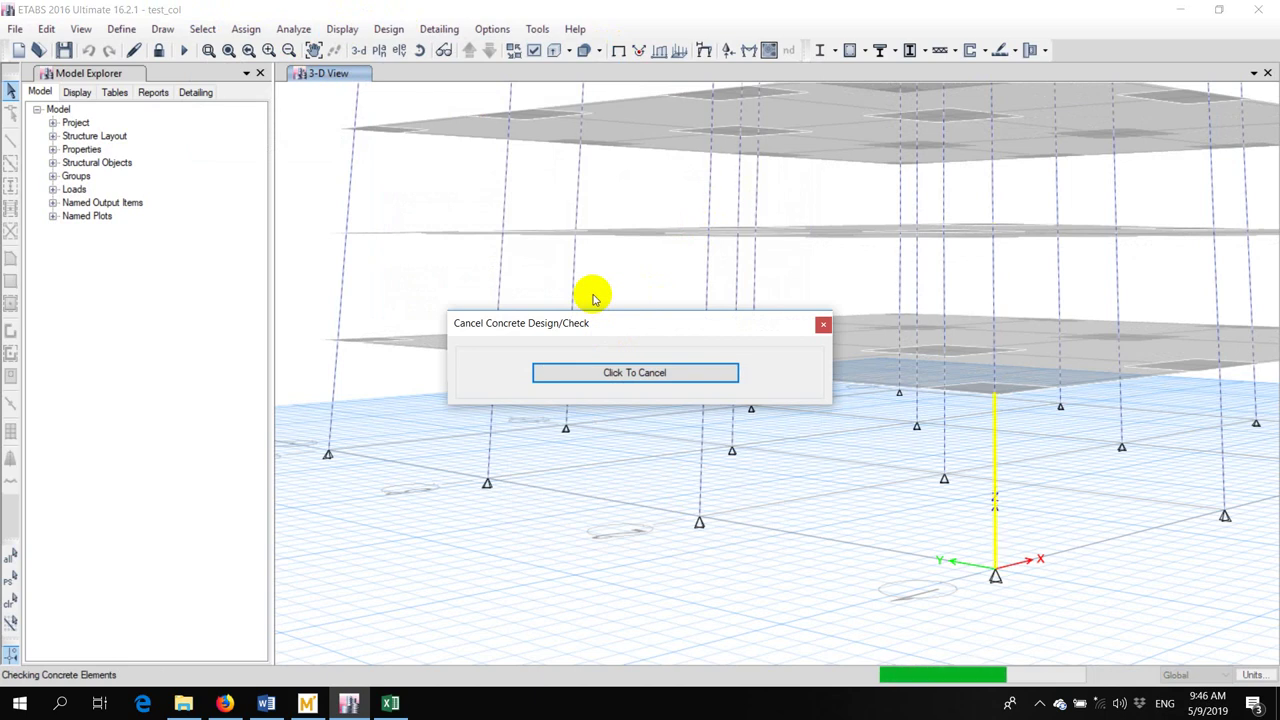
Display the column P-M-M interaction ratios from the concrete frame design on the model
{"action": "scroll", "coordinate": [990, 405], "scroll_direction": "up", "scroll_amount": 2}
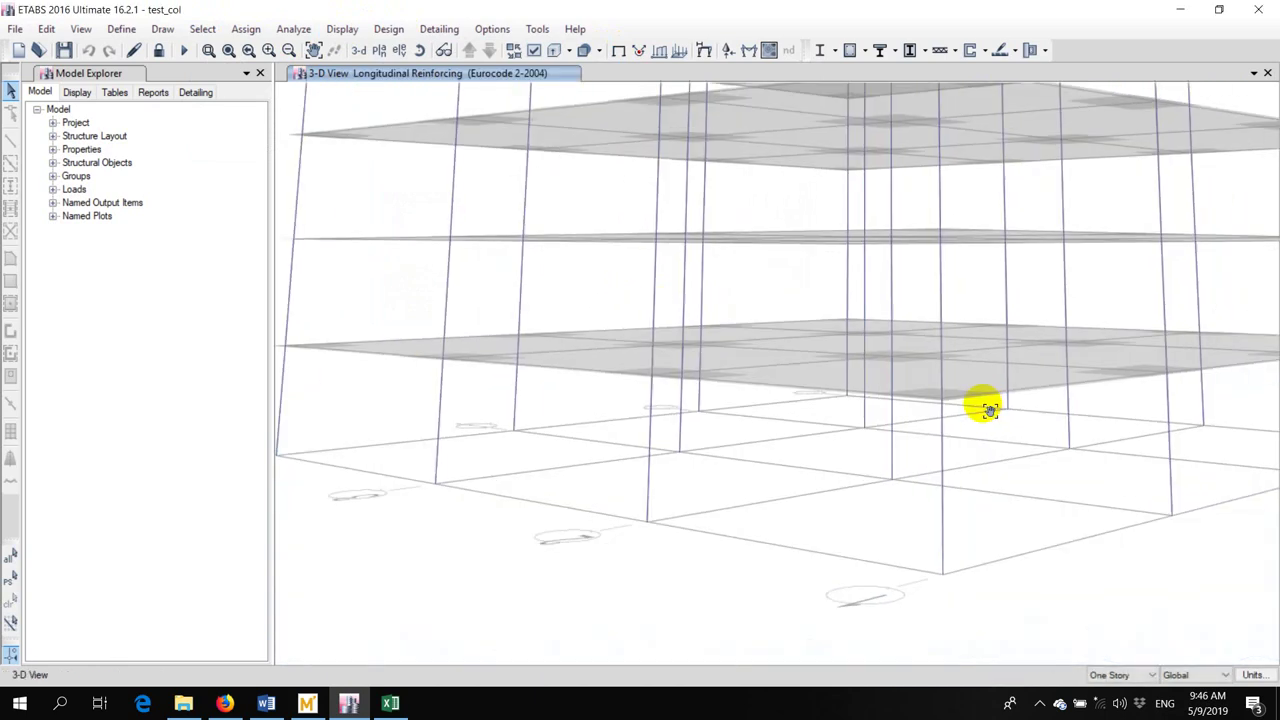
{"action": "left_click", "coordinate": [389, 29]}
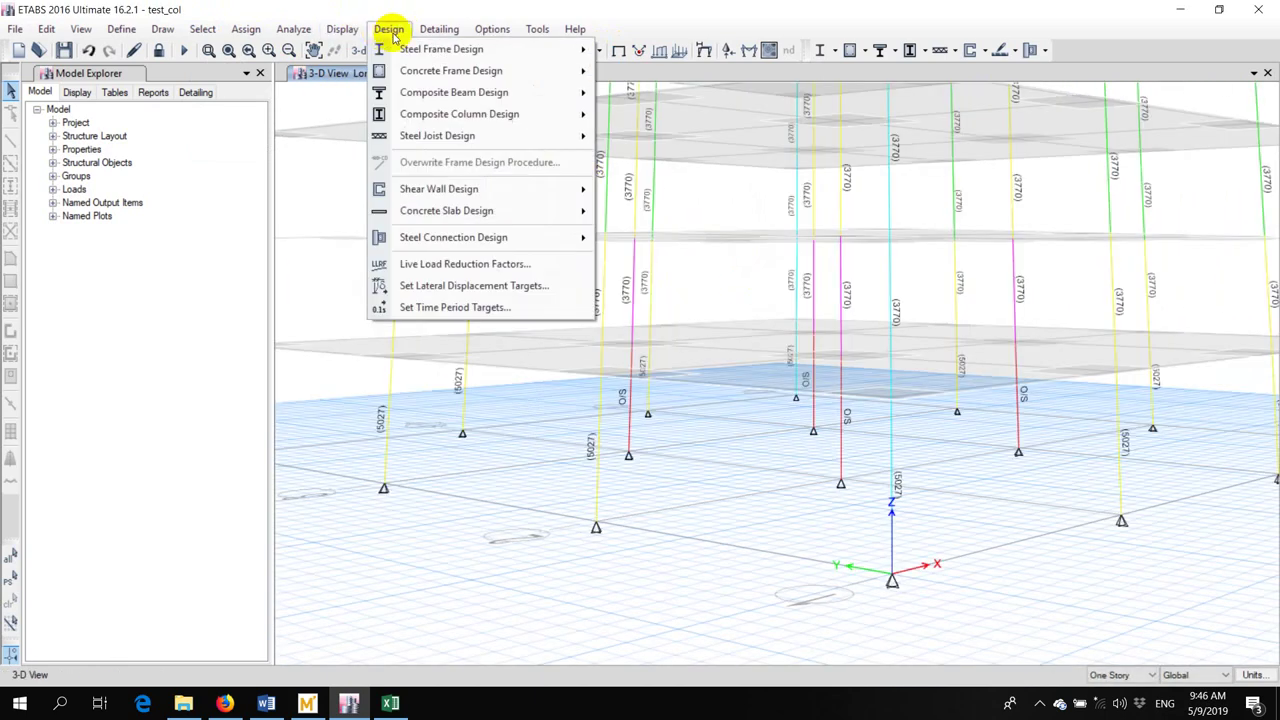
{"action": "mouse_move", "coordinate": [528, 70]}
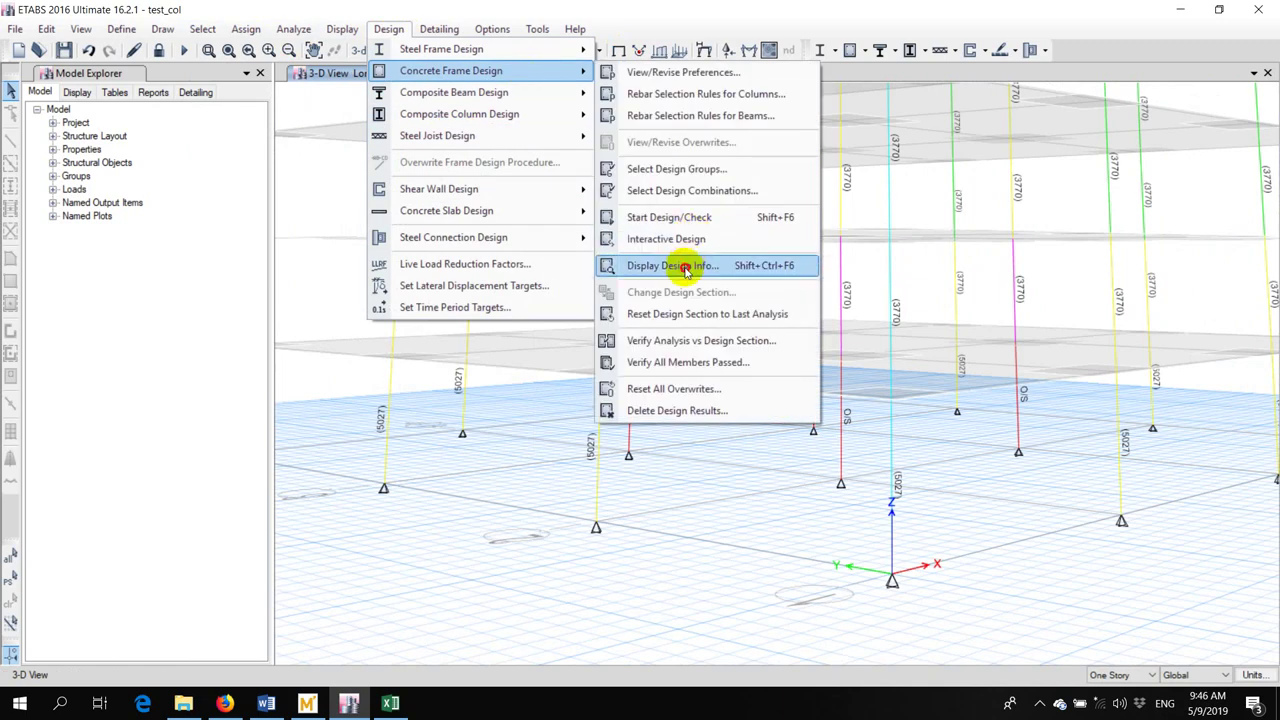
{"action": "left_click", "coordinate": [685, 266]}
{"action": "left_click_drag", "start_coordinate": [517, 489], "coordinate": [488, 392]}
{"action": "left_click", "coordinate": [634, 519]}
Review the capacity ratio in the design summary of the overstressed Story1 column C6, then close the design information
{"action": "right_click", "coordinate": [841, 447]}
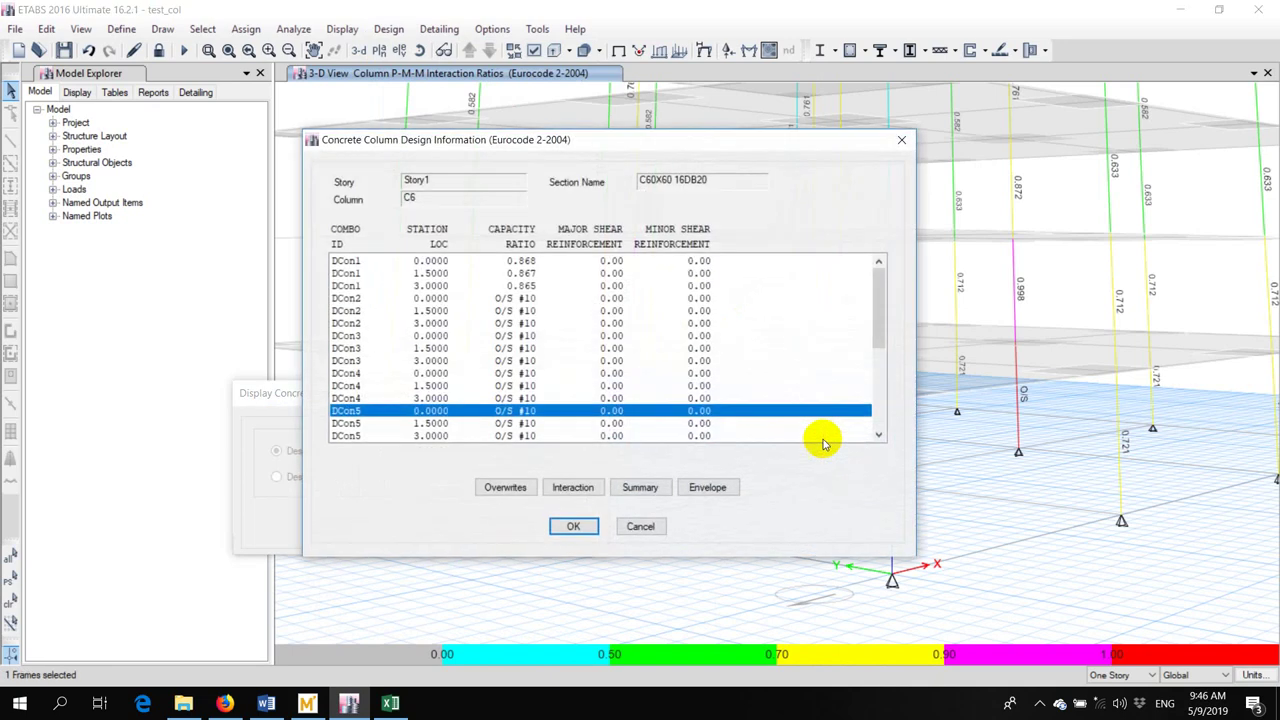
{"action": "left_click", "coordinate": [637, 488]}
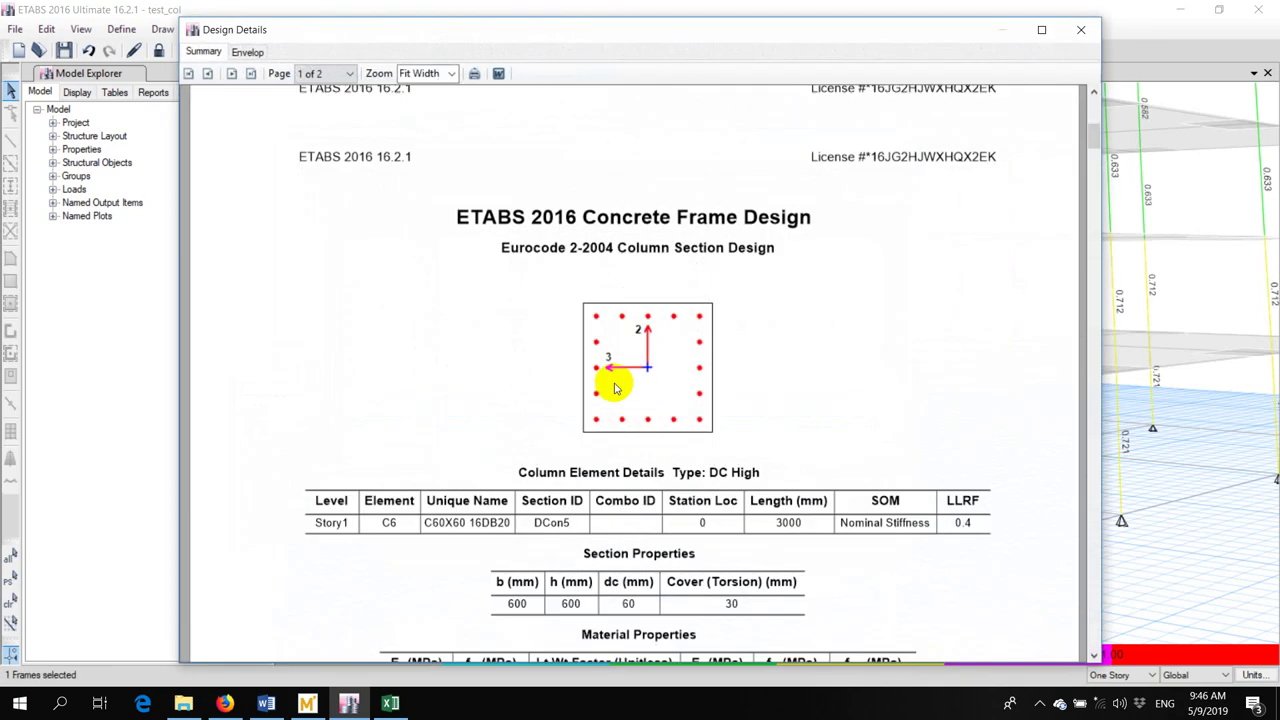
{"action": "scroll", "coordinate": [612, 380], "scroll_direction": "down", "scroll_amount": 5}
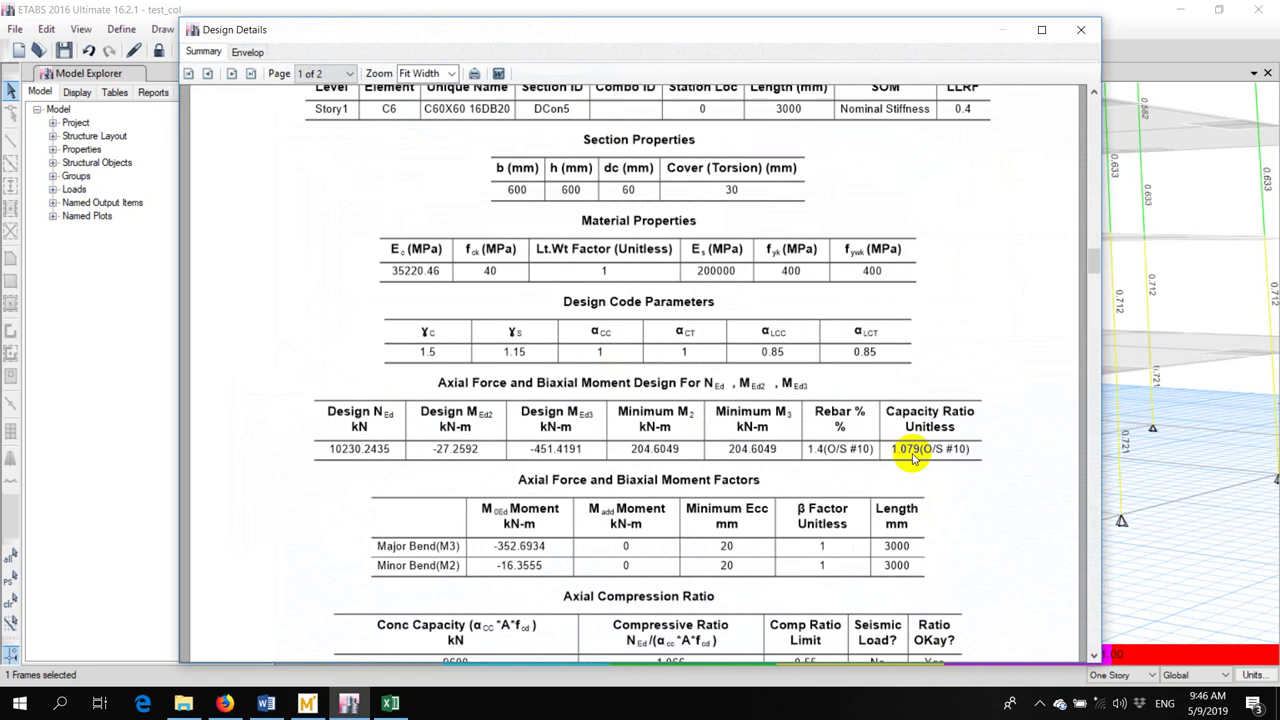
{"action": "left_click", "coordinate": [1081, 29]}
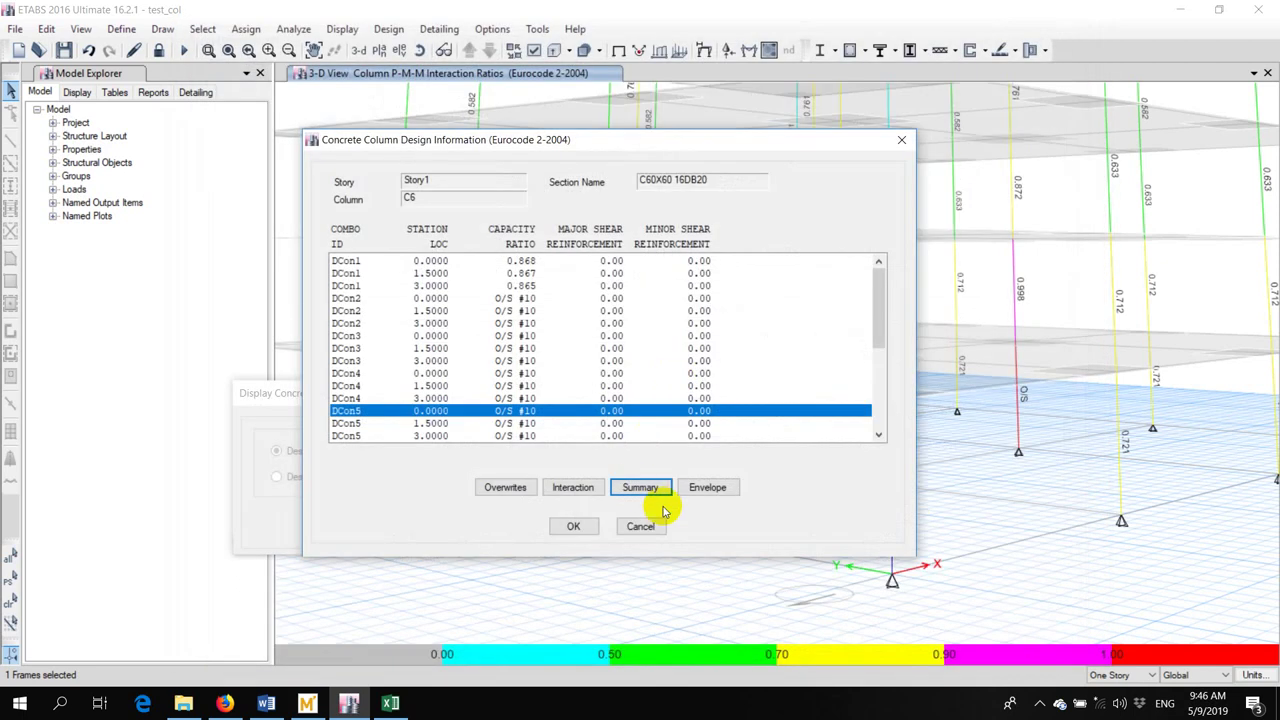
{"action": "left_click", "coordinate": [641, 527]}
{"action": "left_click", "coordinate": [440, 524]}
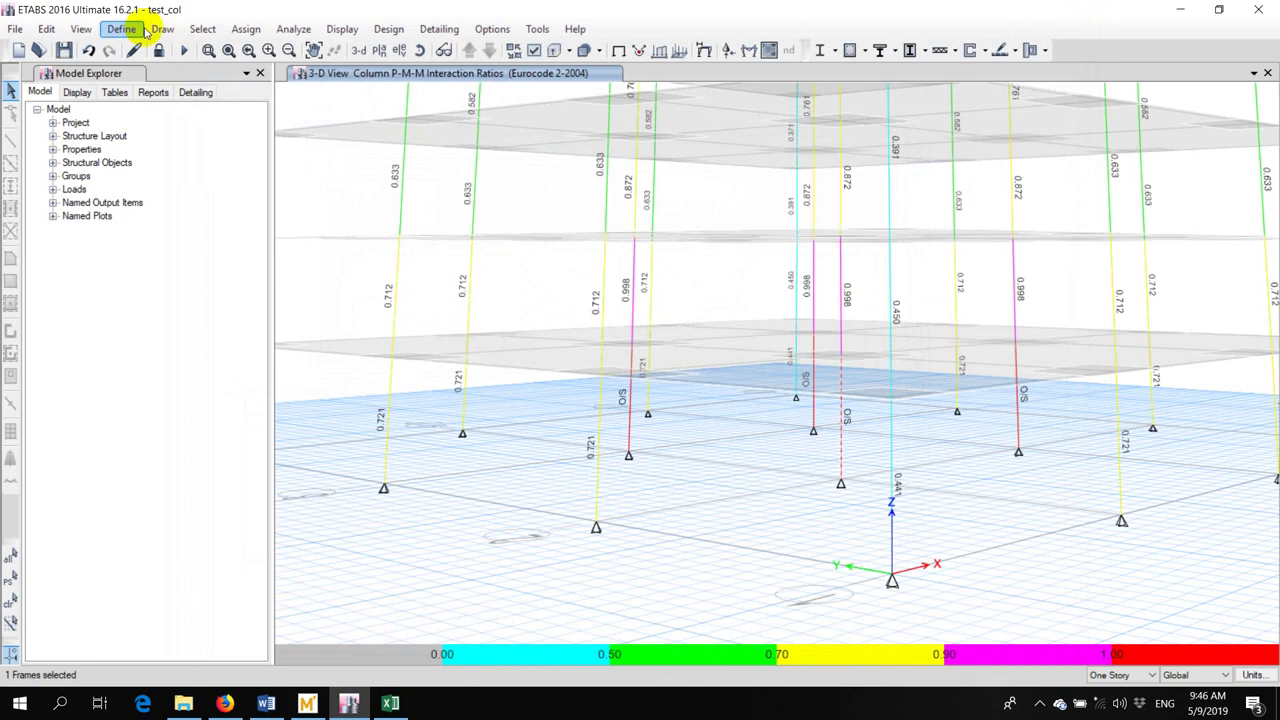
Unlock the model and add a copy of the ConcCol frame section named C60X60 12DB25
{"action": "left_click", "coordinate": [158, 52]}
{"action": "left_click", "coordinate": [648, 408]}
{"action": "left_click", "coordinate": [121, 29]}
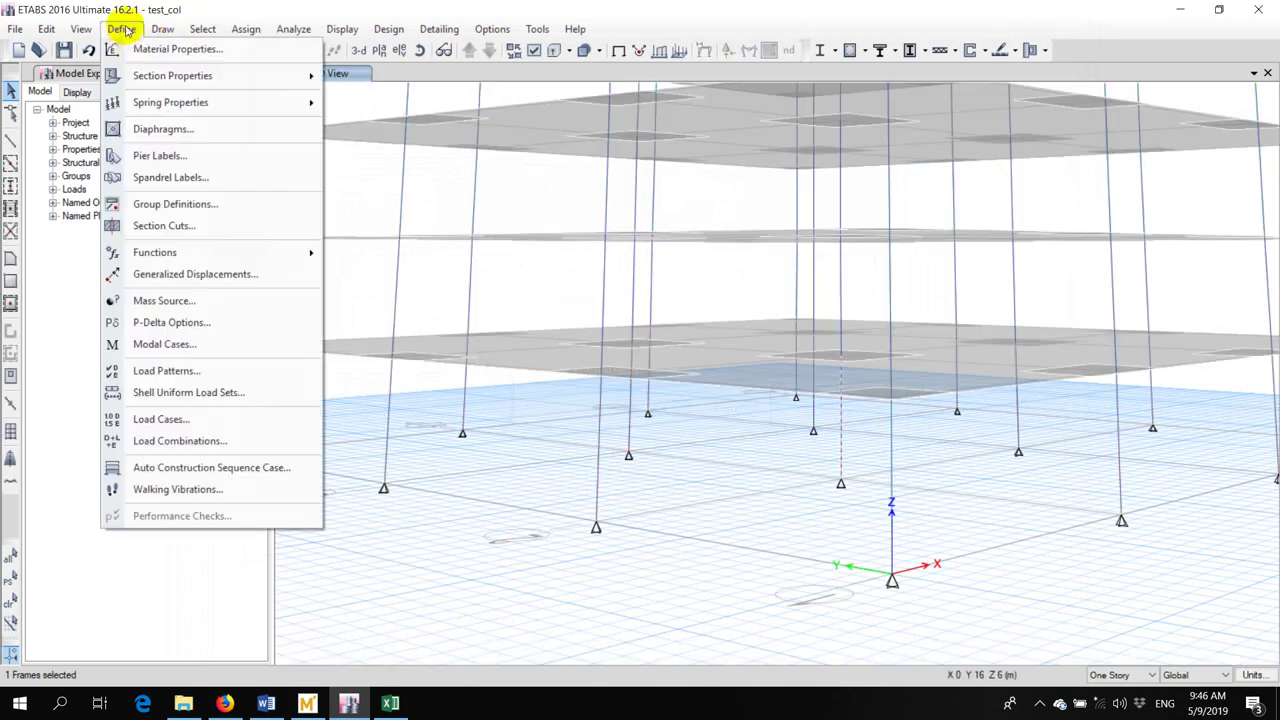
{"action": "mouse_move", "coordinate": [251, 75]}
{"action": "left_click", "coordinate": [385, 76]}
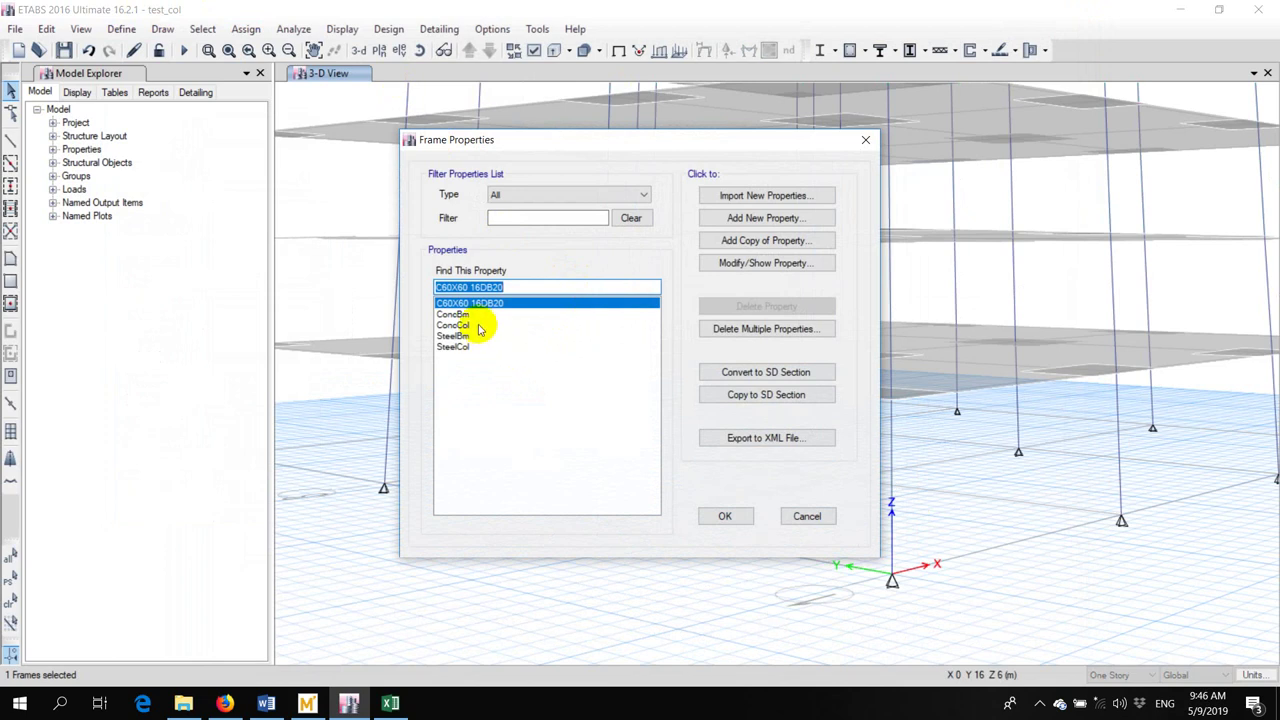
{"action": "left_click", "coordinate": [479, 326]}
{"action": "left_click", "coordinate": [723, 242]}
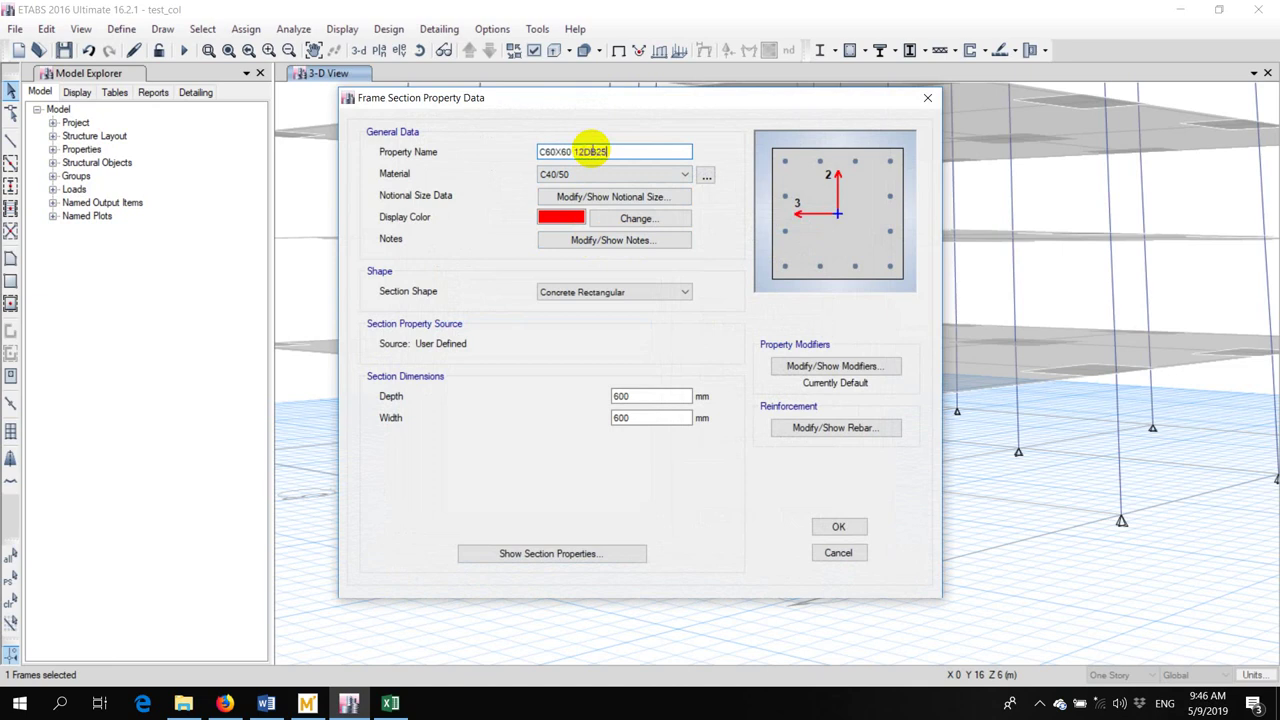
Set the corner and longitudinal bar sizes of C60X60 12DB25 to 25 and save the section
{"action": "left_click", "coordinate": [823, 427]}
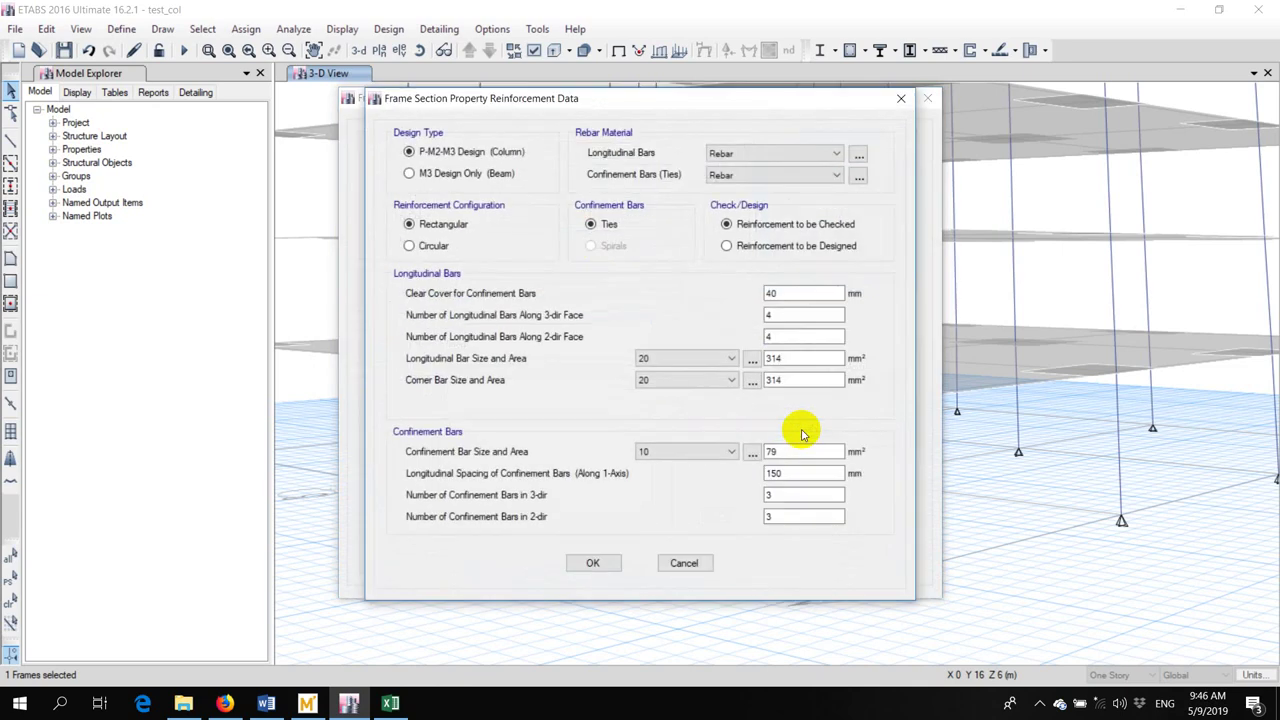
{"action": "left_click", "coordinate": [651, 380]}
{"action": "left_click", "coordinate": [655, 500]}
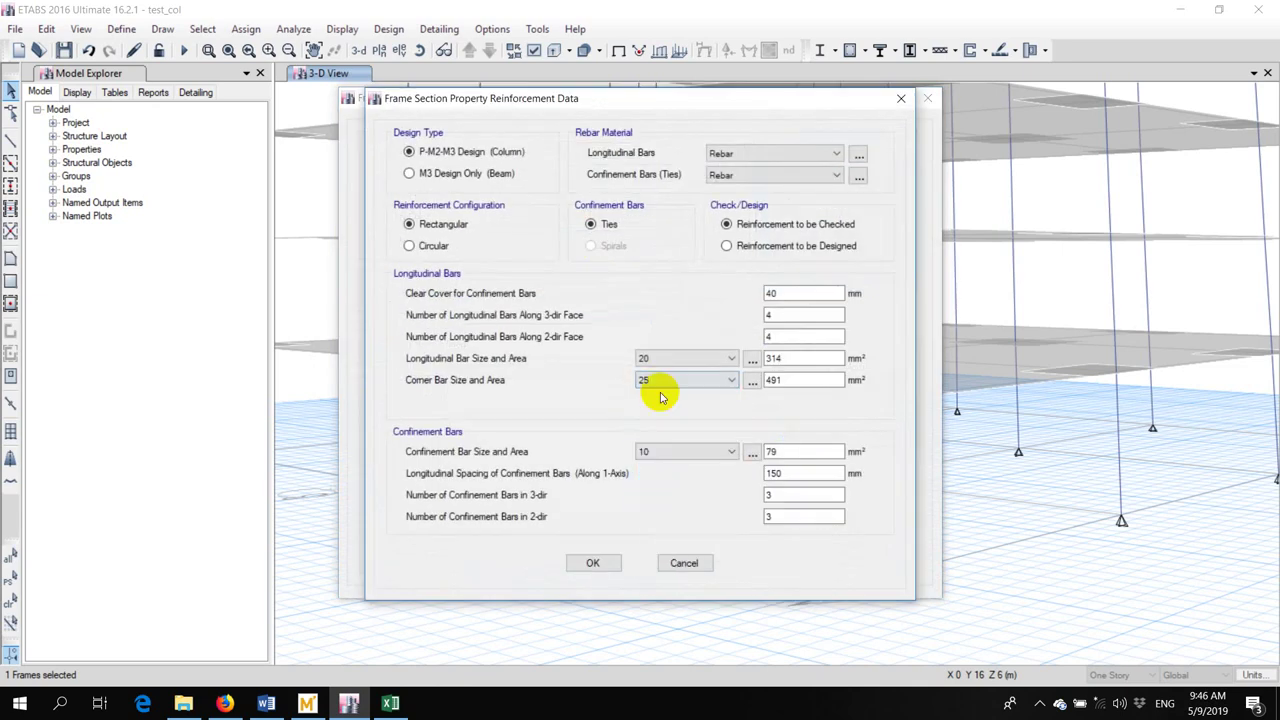
{"action": "left_click", "coordinate": [657, 358]}
{"action": "left_click", "coordinate": [651, 480]}
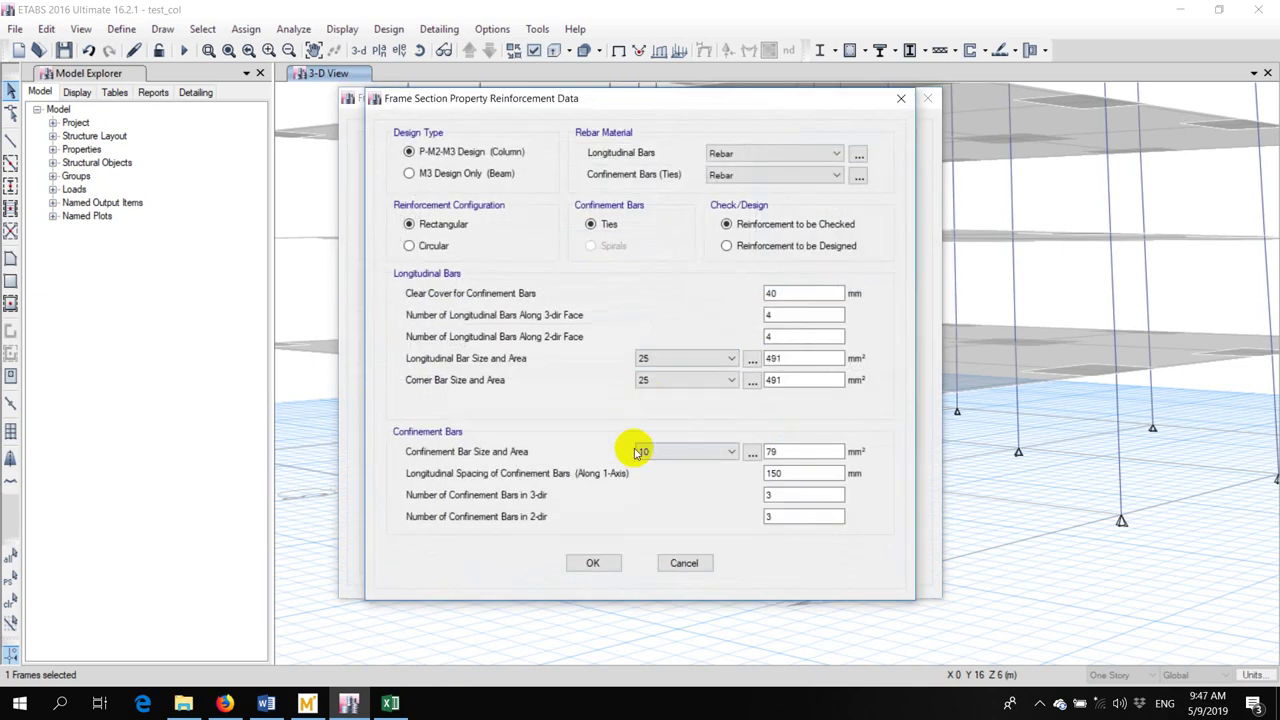
{"action": "left_click", "coordinate": [592, 562]}
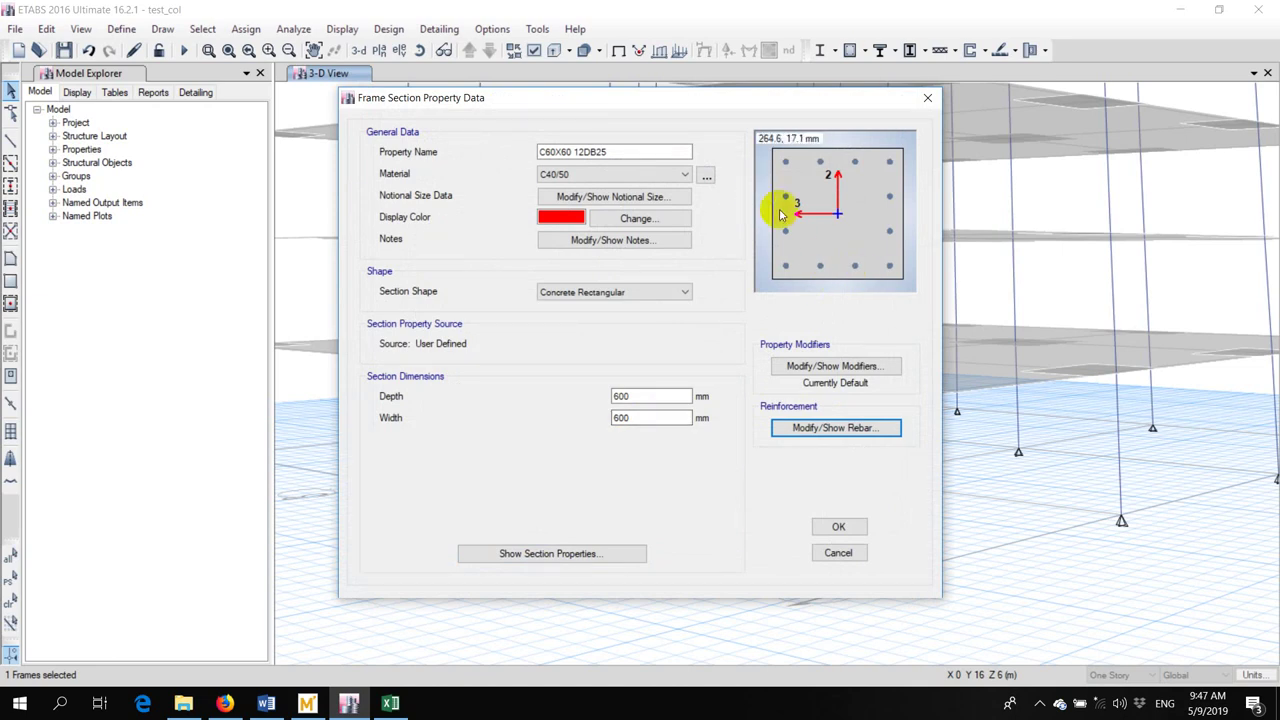
{"action": "left_click", "coordinate": [833, 528]}
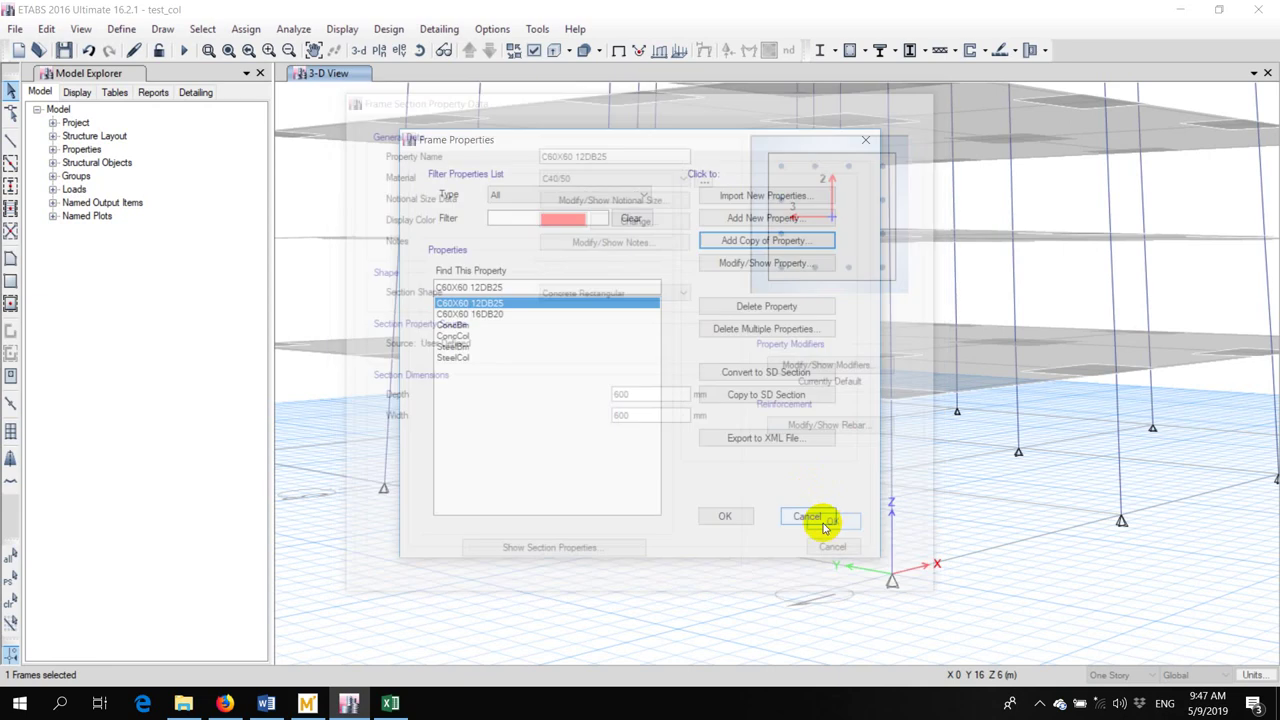
{"action": "left_click", "coordinate": [729, 515]}
Select all columns of the lowest story in the 3-D view
{"action": "scroll", "coordinate": [661, 353], "scroll_direction": "down", "scroll_amount": 5}
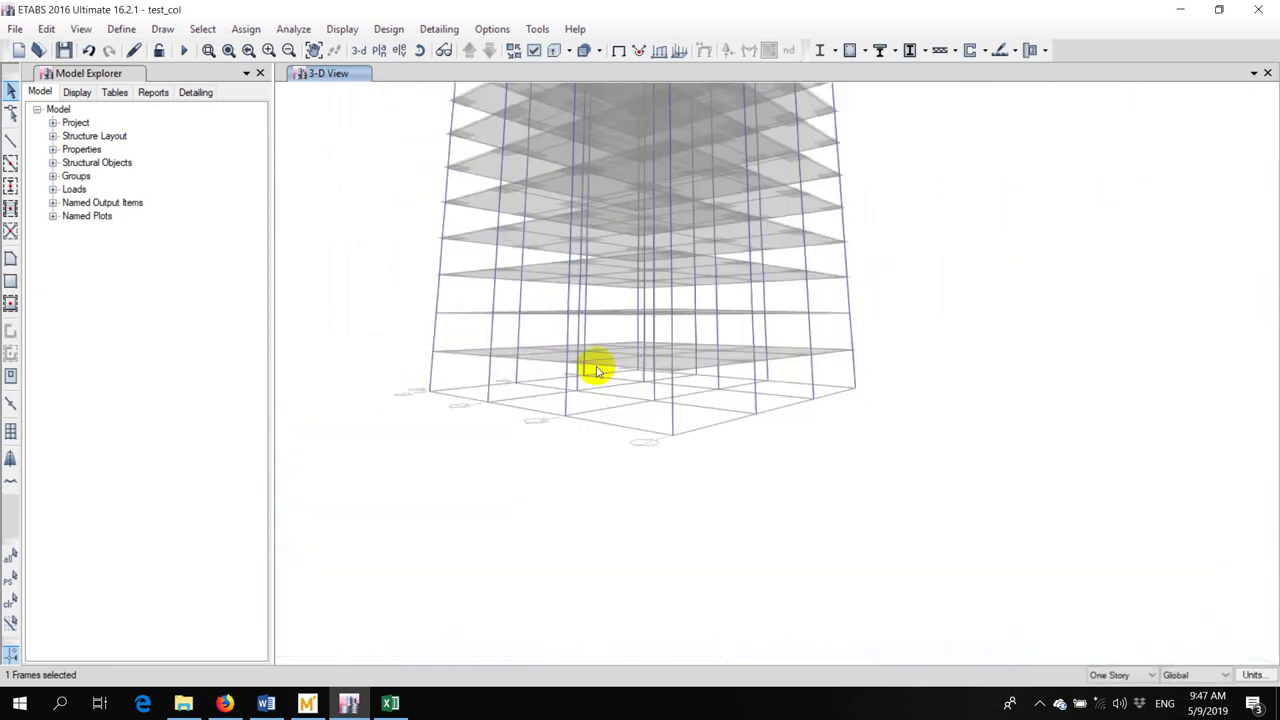
{"action": "left_click", "coordinate": [420, 50]}
{"action": "left_click_drag", "start_coordinate": [640, 250], "coordinate": [674, 277]}
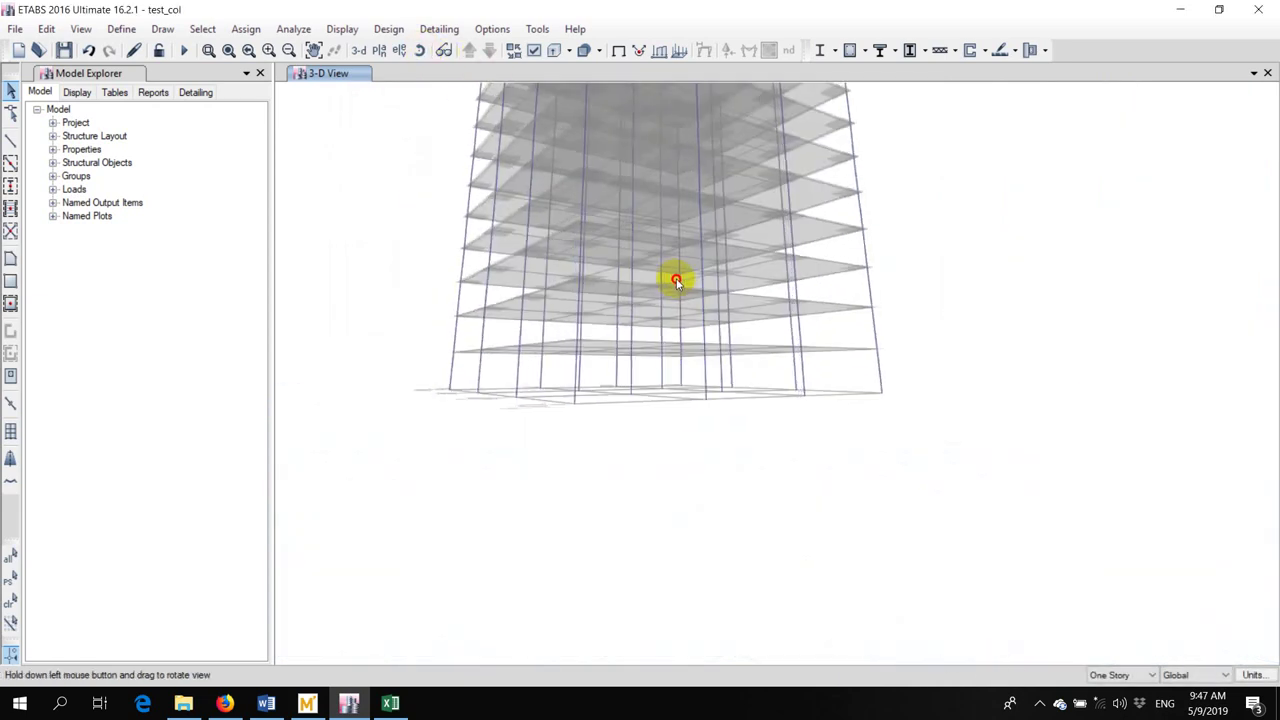
{"action": "left_click_drag", "start_coordinate": [900, 384], "coordinate": [436, 372]}
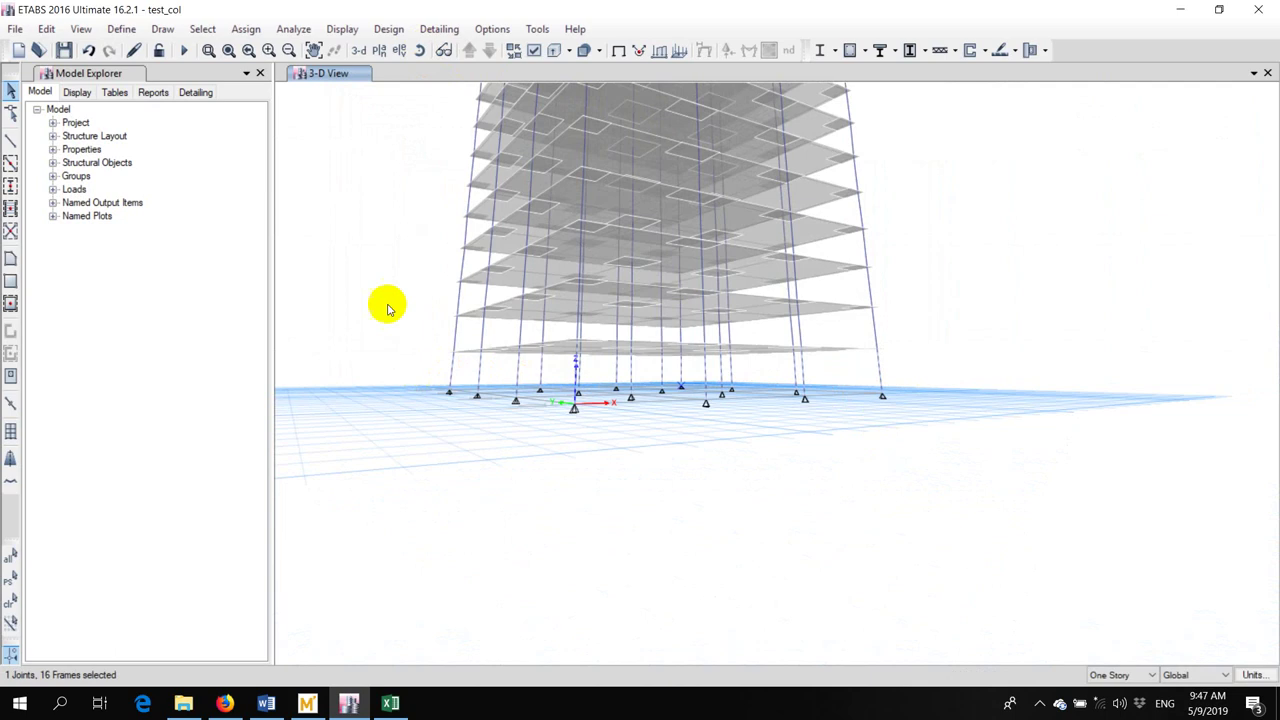
Assign the frame section C60X60 12DB25 to the selected lowest-story columns
{"action": "left_click", "coordinate": [240, 29]}
{"action": "mouse_move", "coordinate": [272, 70]}
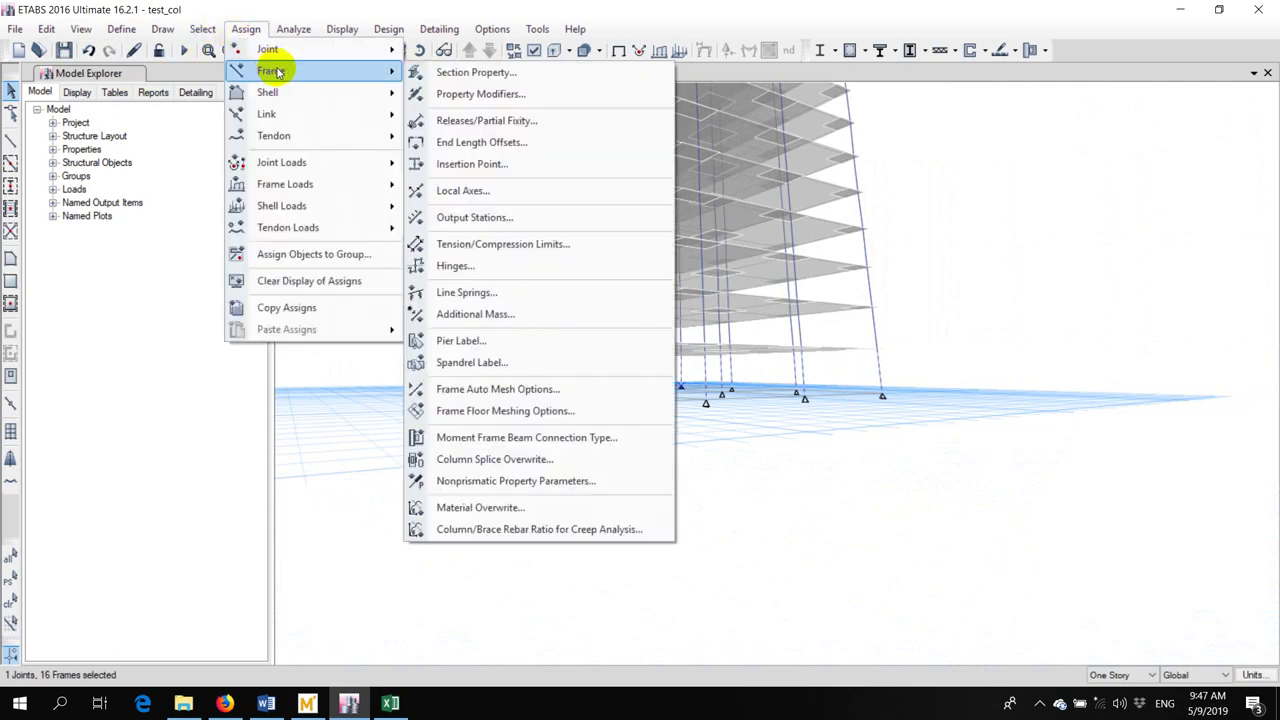
{"action": "left_click", "coordinate": [445, 66]}
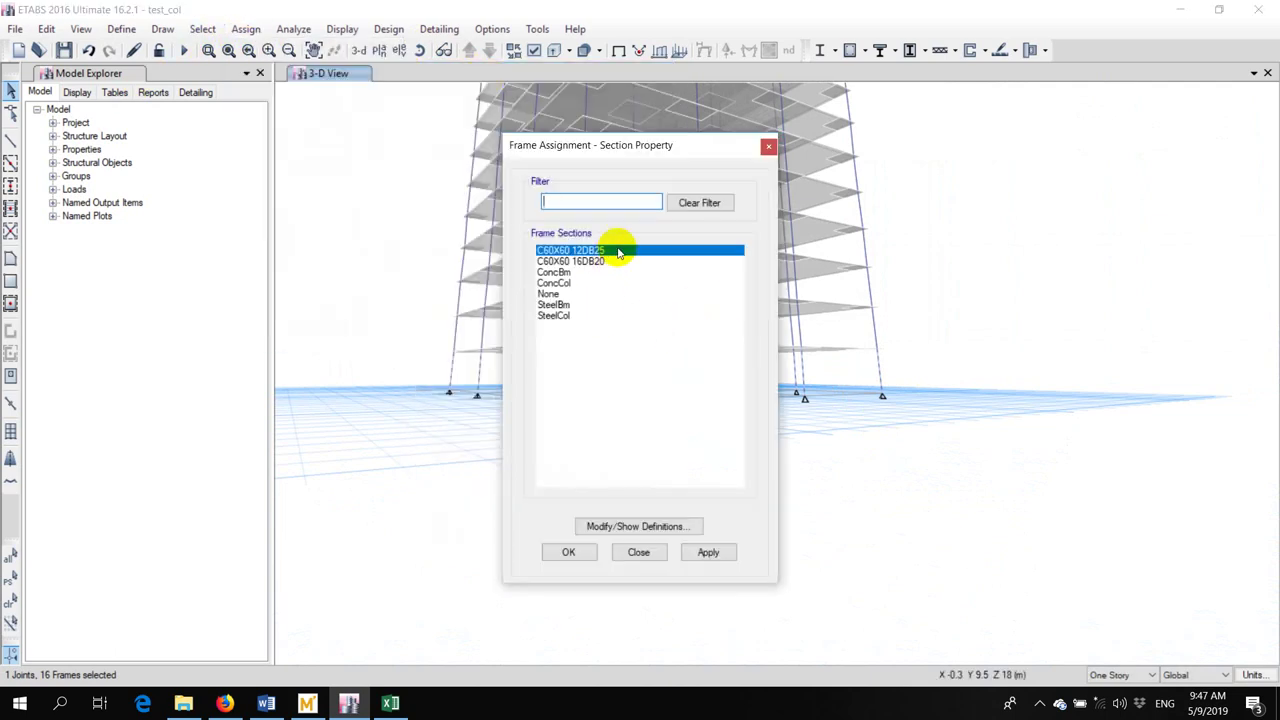
{"action": "left_click", "coordinate": [710, 552]}
{"action": "left_click", "coordinate": [638, 552]}
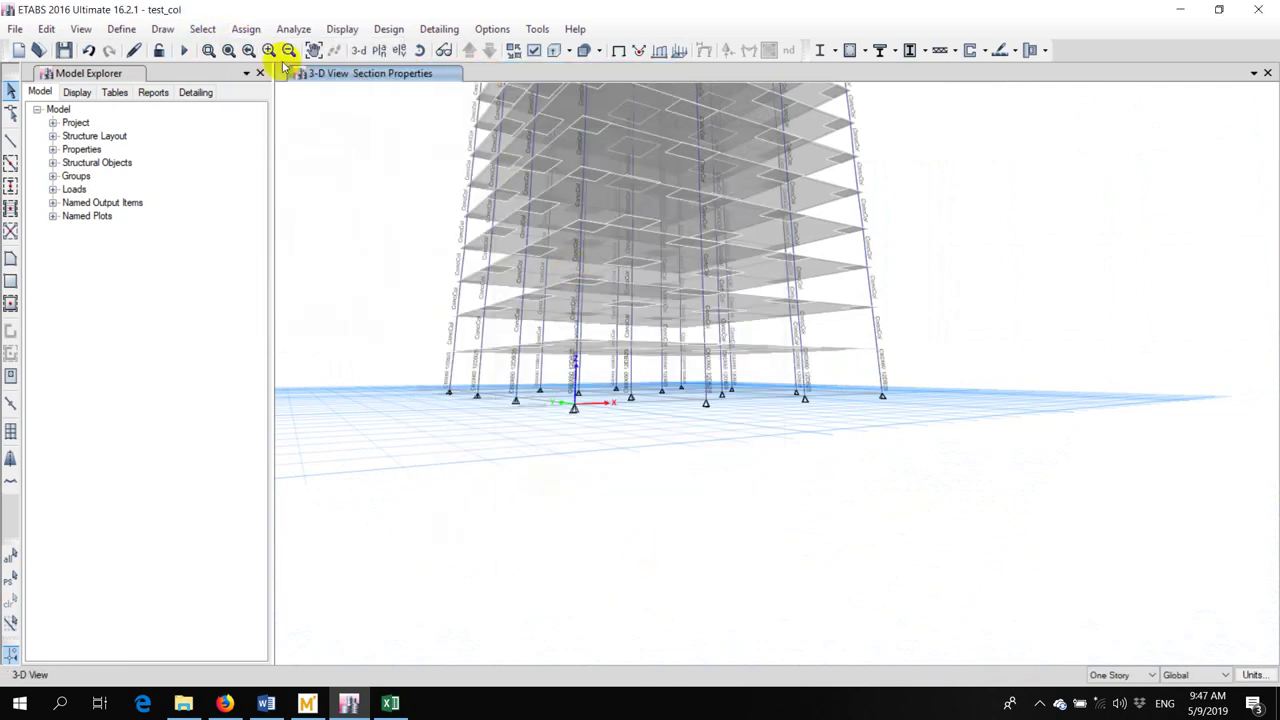
Run the analysis again and display the undeformed model
{"action": "left_click", "coordinate": [185, 51]}
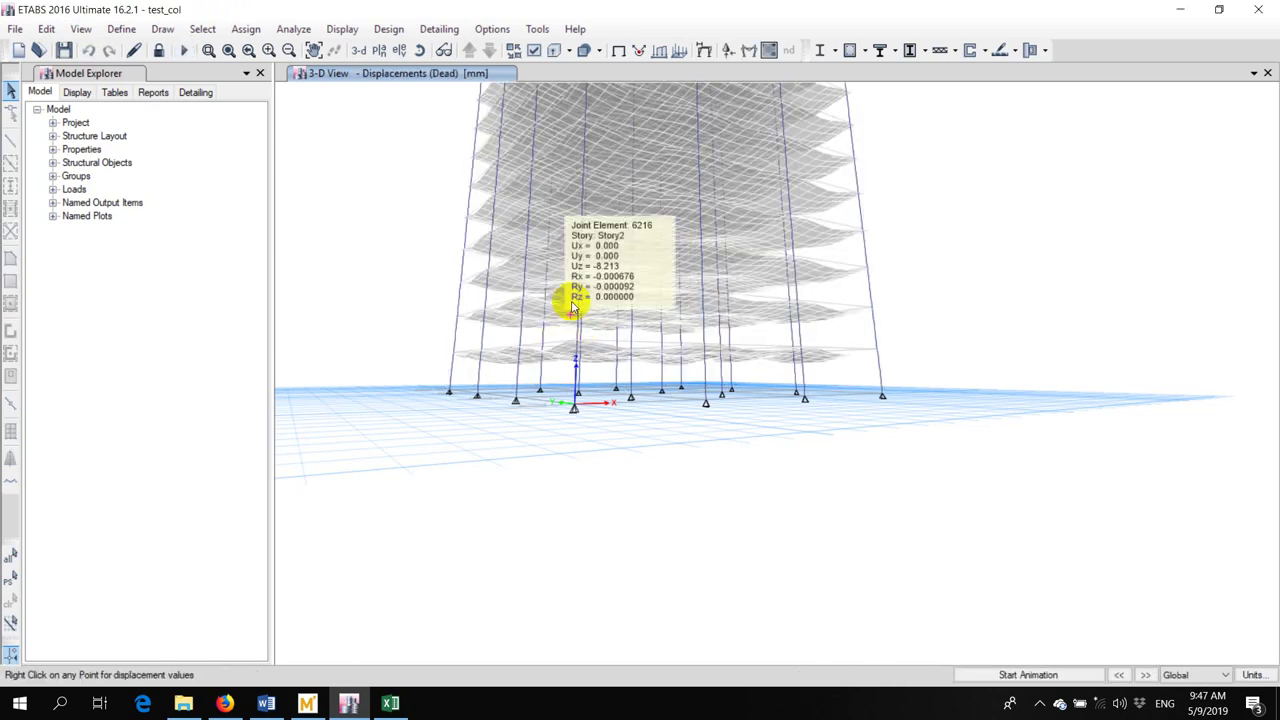
{"action": "left_click", "coordinate": [422, 55]}
{"action": "left_click_drag", "start_coordinate": [560, 240], "coordinate": [620, 197]}
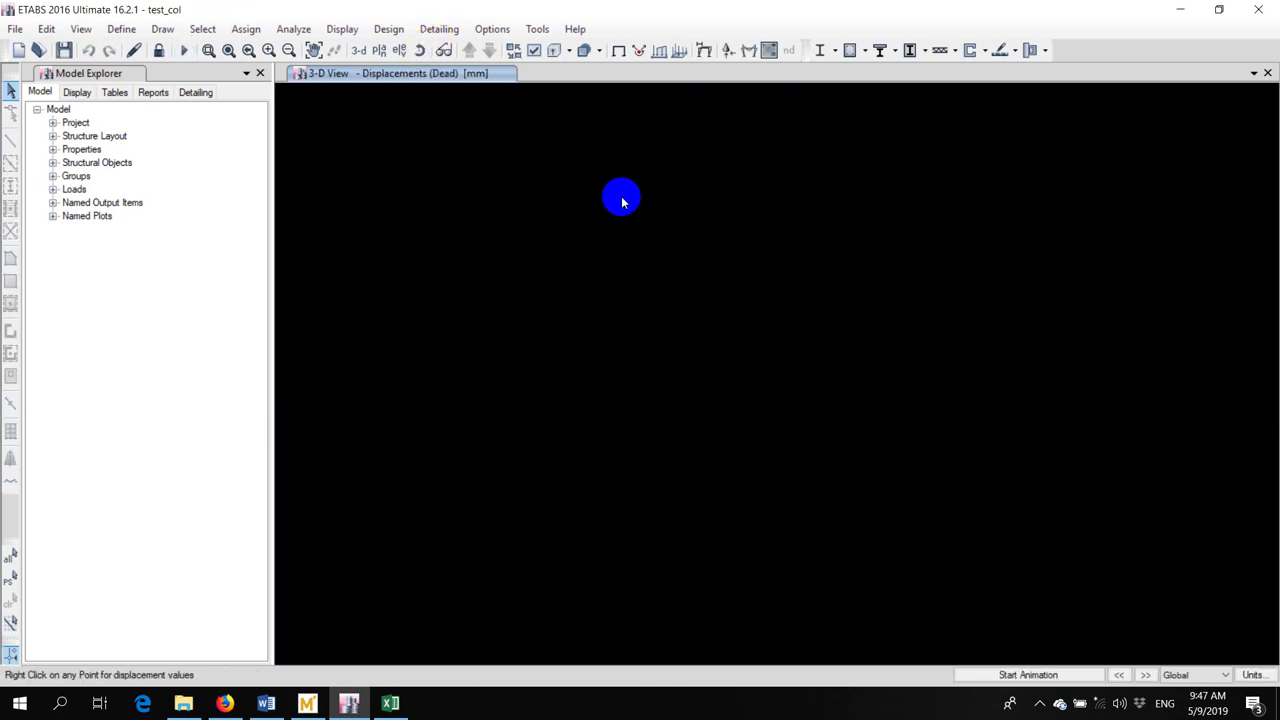
{"action": "left_click", "coordinate": [618, 53]}
Rerun the concrete frame design check with the C60X60 12DB25 columns
{"action": "scroll", "coordinate": [666, 394], "scroll_direction": "up", "scroll_amount": 3}
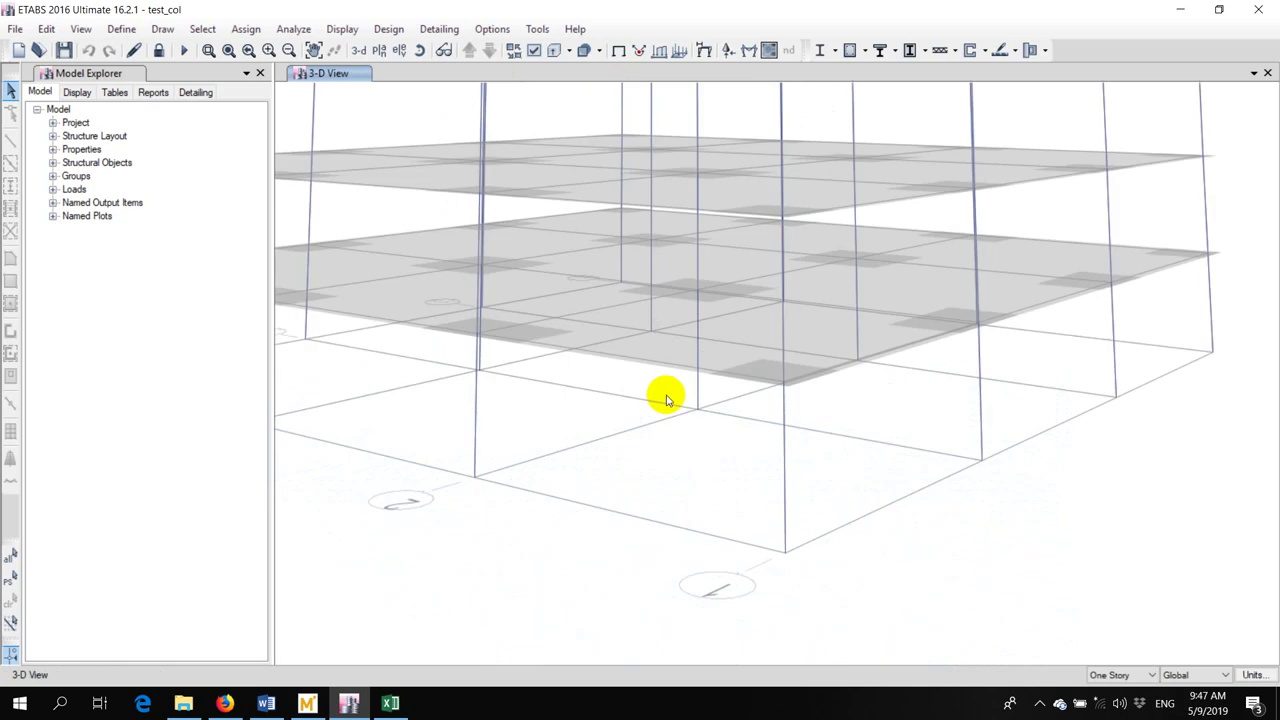
{"action": "scroll", "coordinate": [534, 166], "scroll_direction": "down", "scroll_amount": 4}
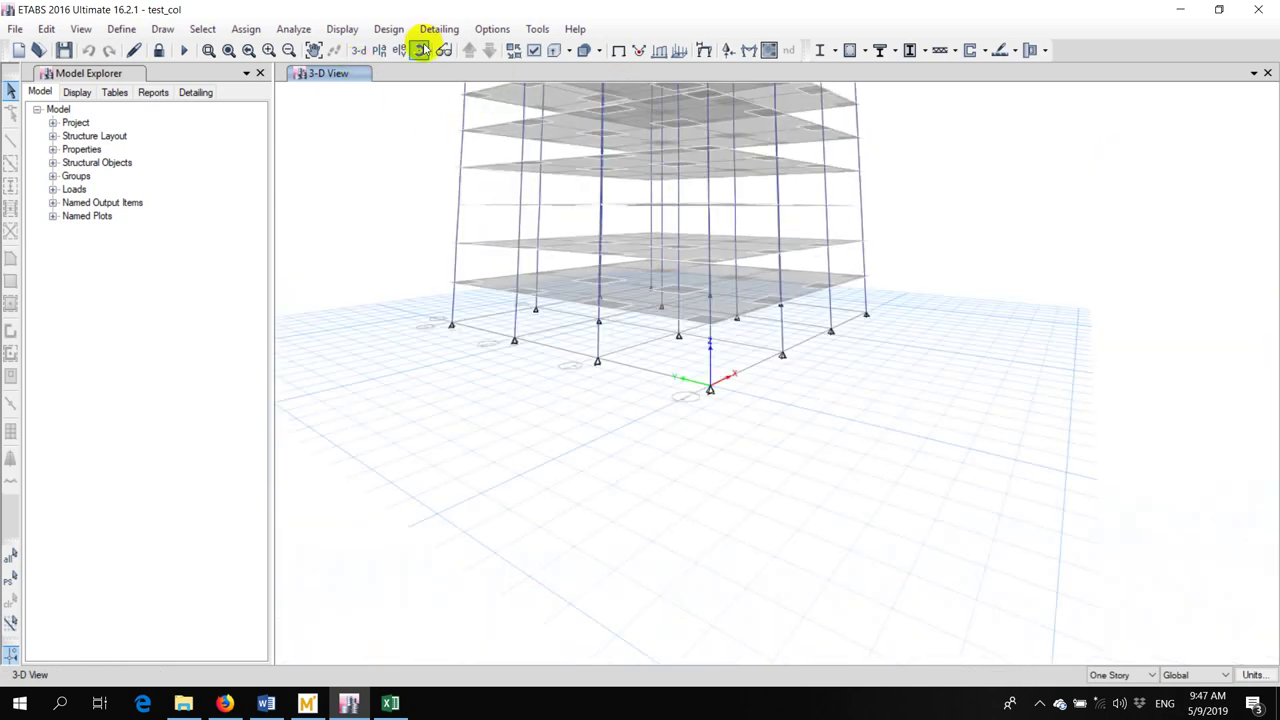
{"action": "left_click", "coordinate": [421, 52]}
{"action": "left_click_drag", "start_coordinate": [738, 322], "coordinate": [743, 291]}
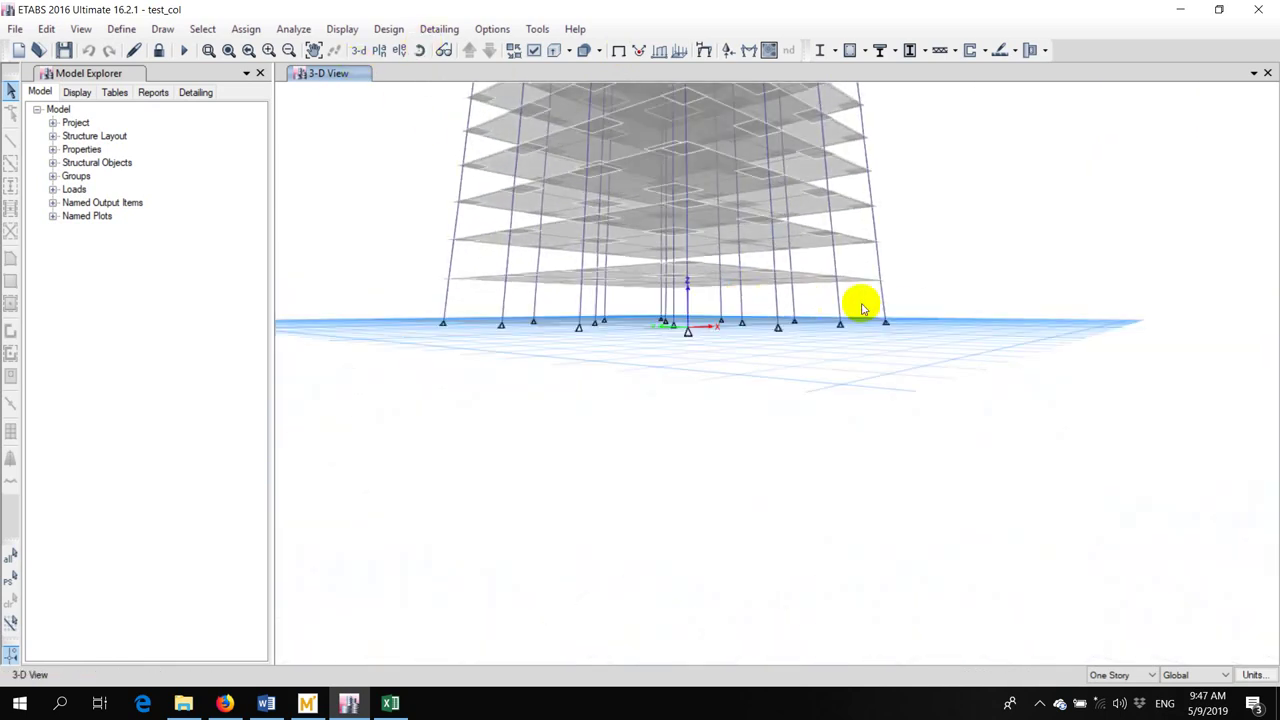
{"action": "left_click", "coordinate": [388, 28]}
{"action": "mouse_move", "coordinate": [440, 70]}
{"action": "left_click", "coordinate": [694, 216]}
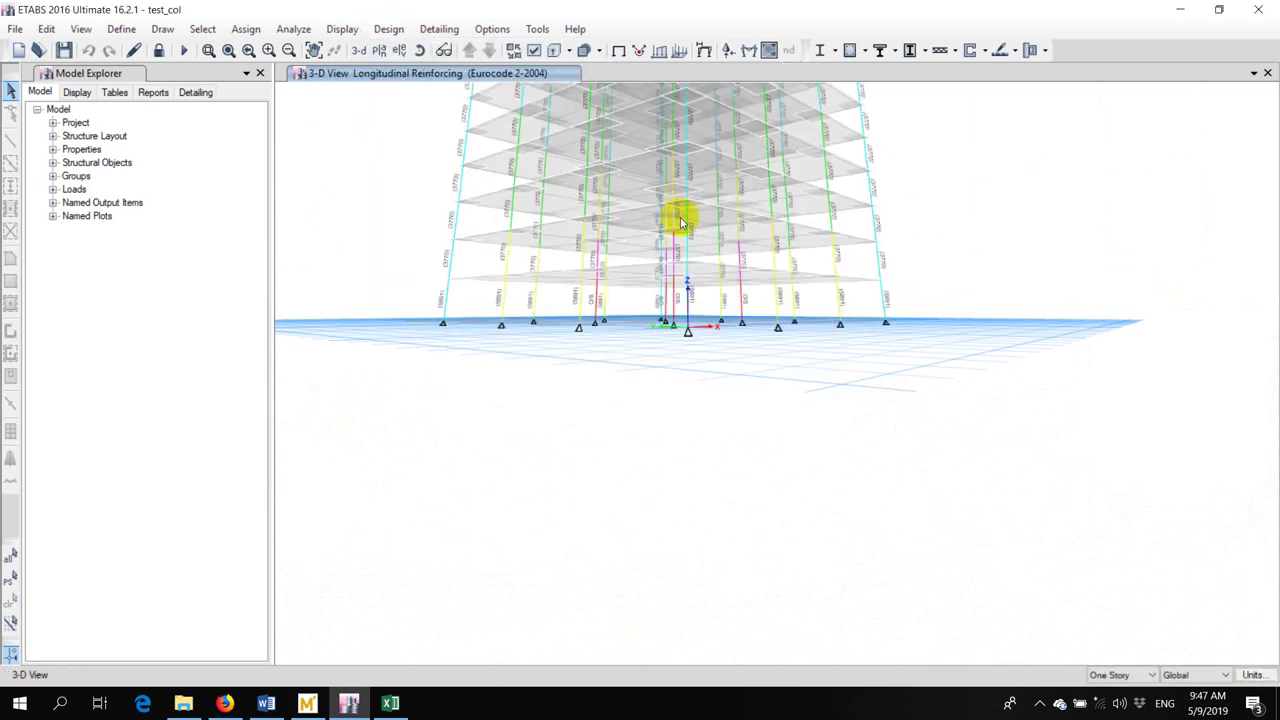
Review the rebar percentage and capacity ratio in the design summary of Story1 column C6 with section C60X60 12DB25
{"action": "left_click", "coordinate": [420, 50]}
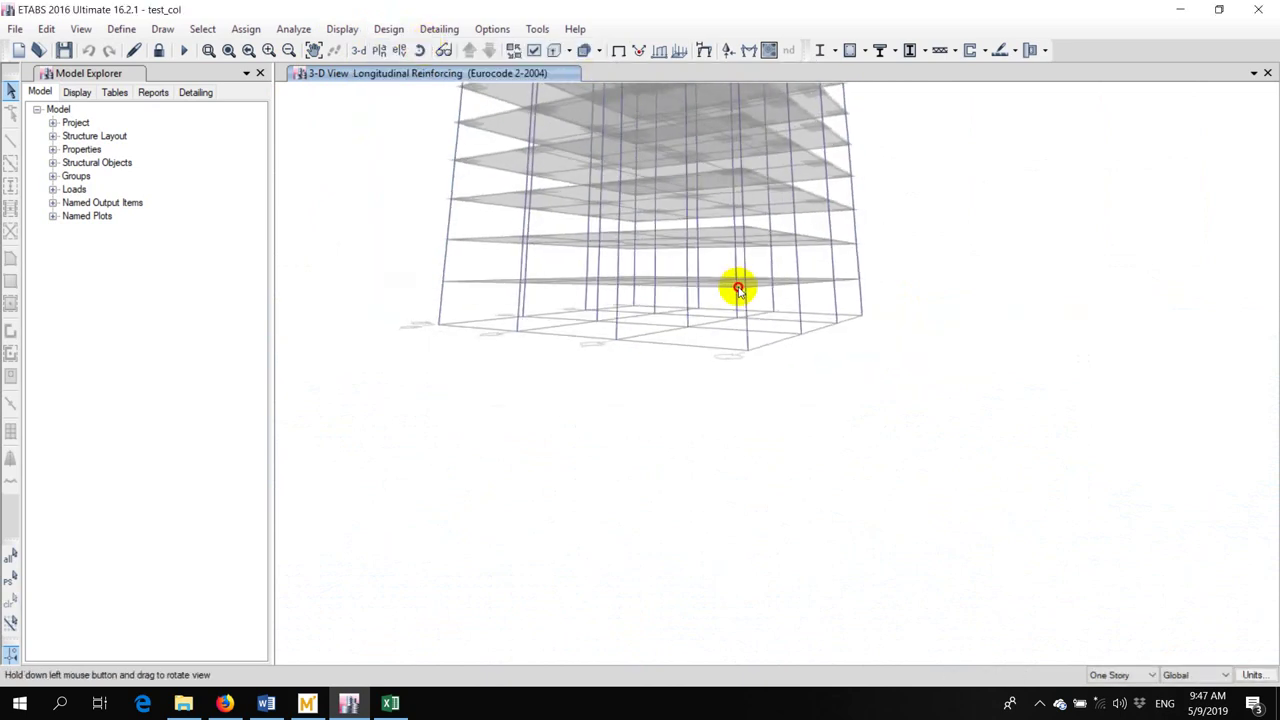
{"action": "left_click_drag", "start_coordinate": [737, 286], "coordinate": [691, 291]}
{"action": "scroll", "coordinate": [682, 305], "scroll_direction": "up", "scroll_amount": 3}
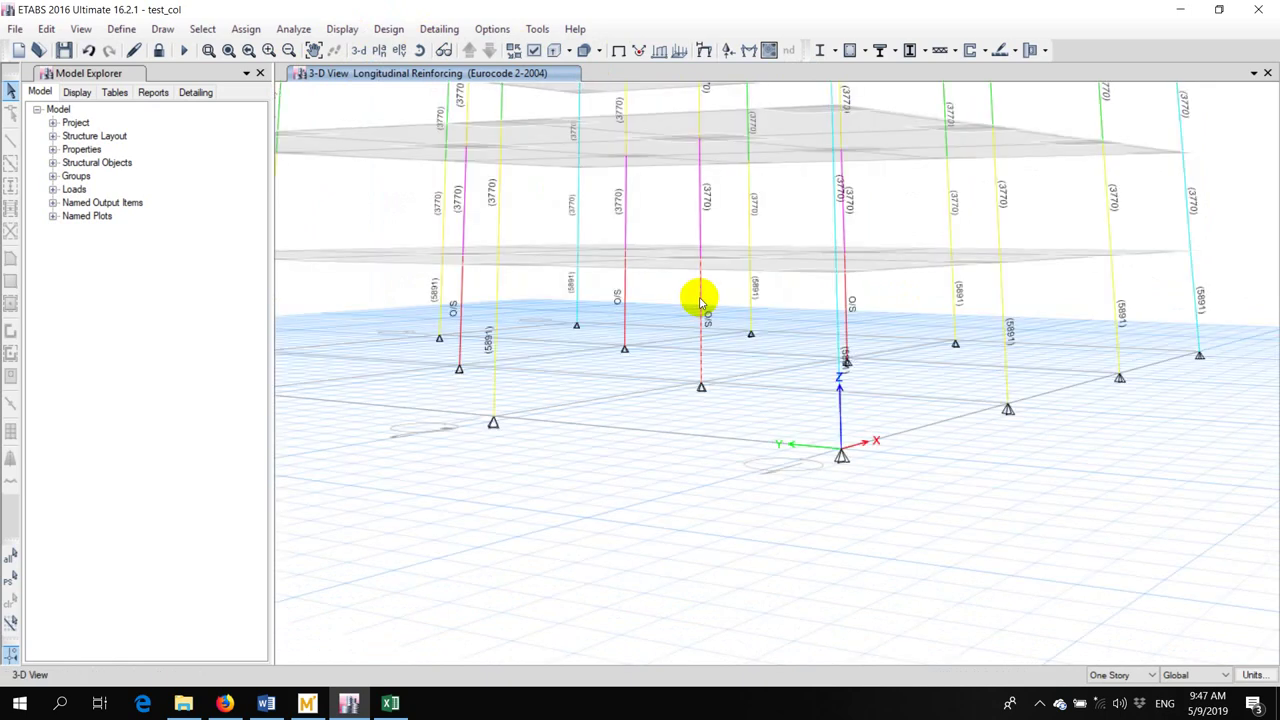
{"action": "right_click", "coordinate": [700, 300]}
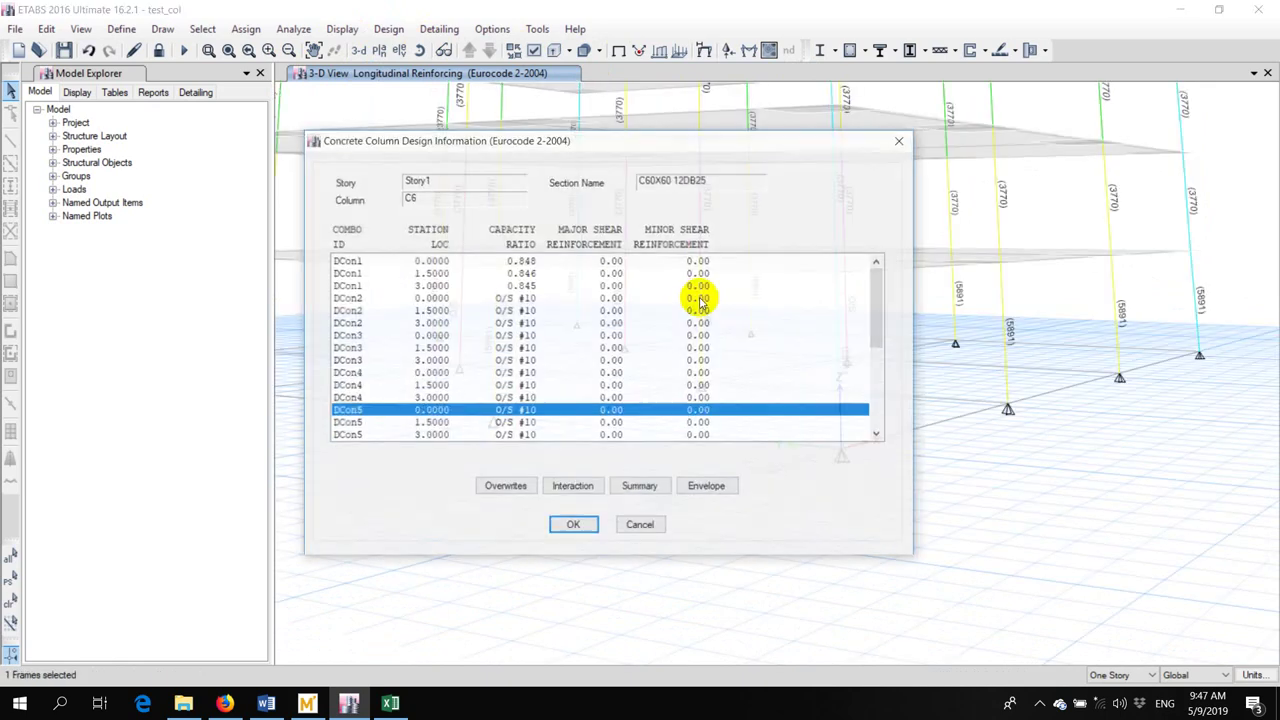
{"action": "left_click", "coordinate": [668, 490]}
{"action": "scroll", "coordinate": [743, 400], "scroll_direction": "down", "scroll_amount": 5}
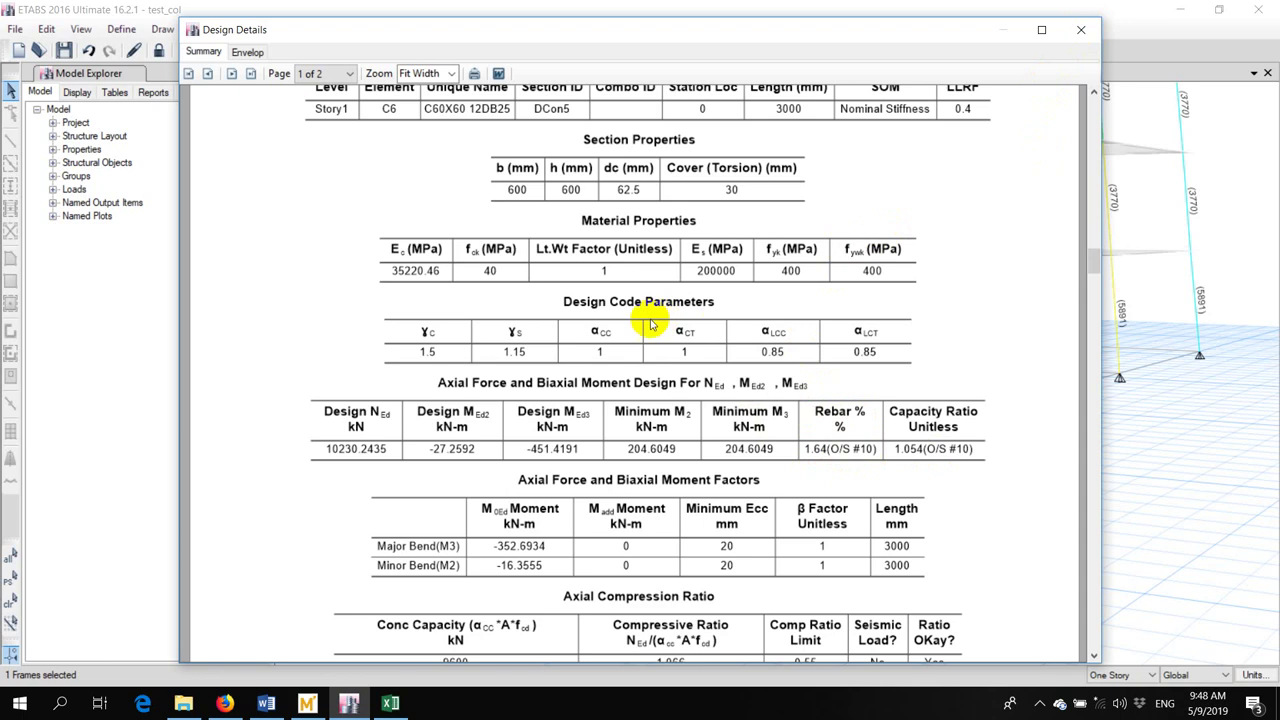
Examine the section layout, material properties and axial-moment results in the design summary of column C6, and close its design information
{"action": "scroll", "coordinate": [604, 320], "scroll_direction": "up", "scroll_amount": 3}
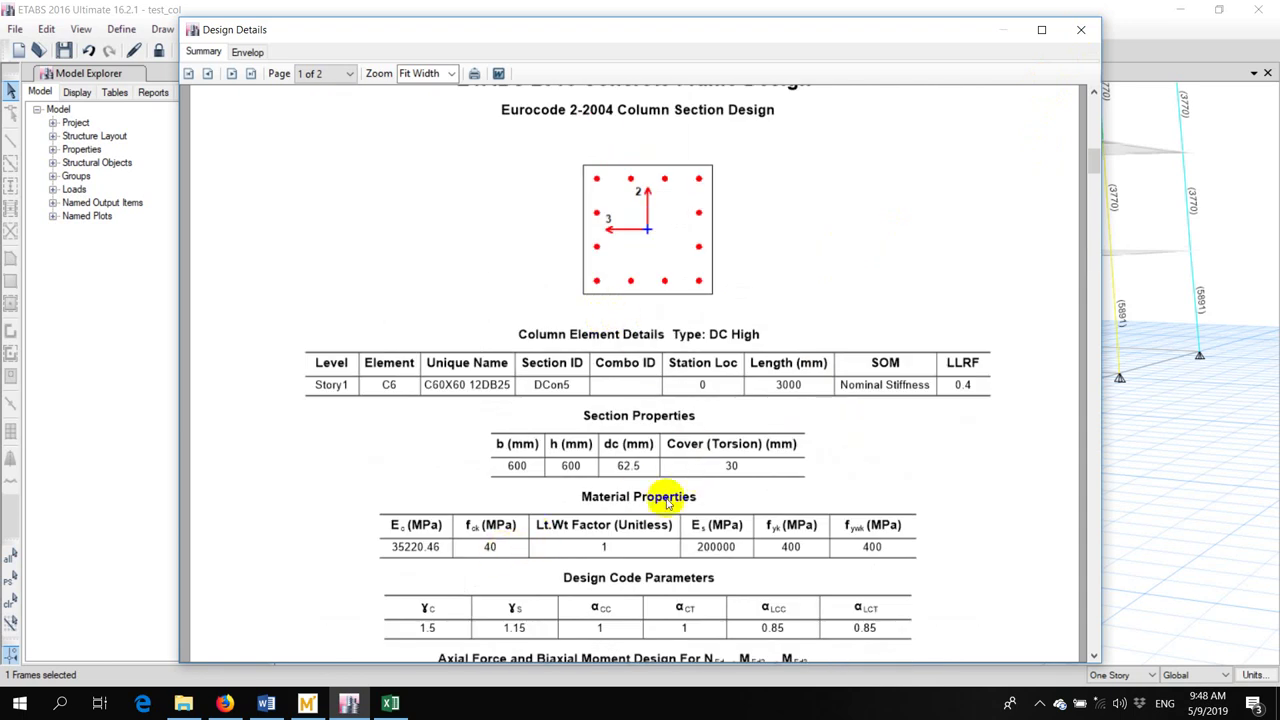
{"action": "scroll", "coordinate": [500, 389], "scroll_direction": "down", "scroll_amount": 2}
{"action": "scroll", "coordinate": [570, 330], "scroll_direction": "up", "scroll_amount": 1}
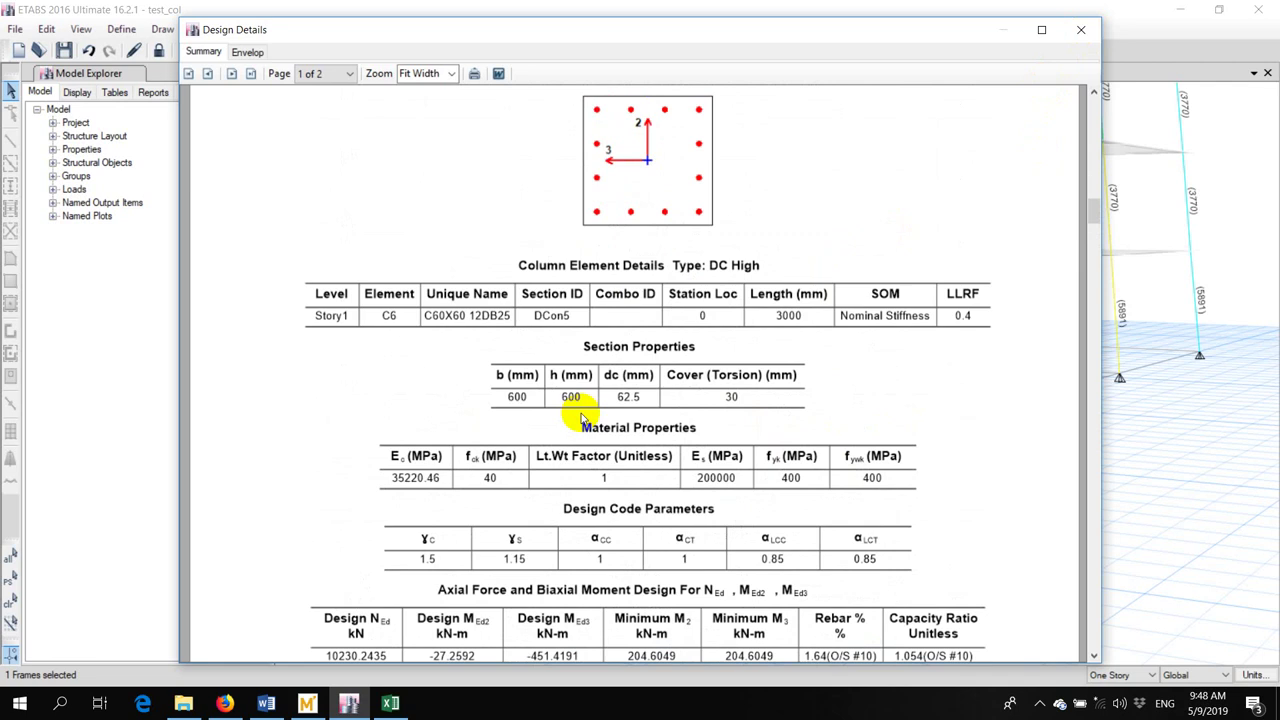
{"action": "scroll", "coordinate": [582, 418], "scroll_direction": "down", "scroll_amount": 5}
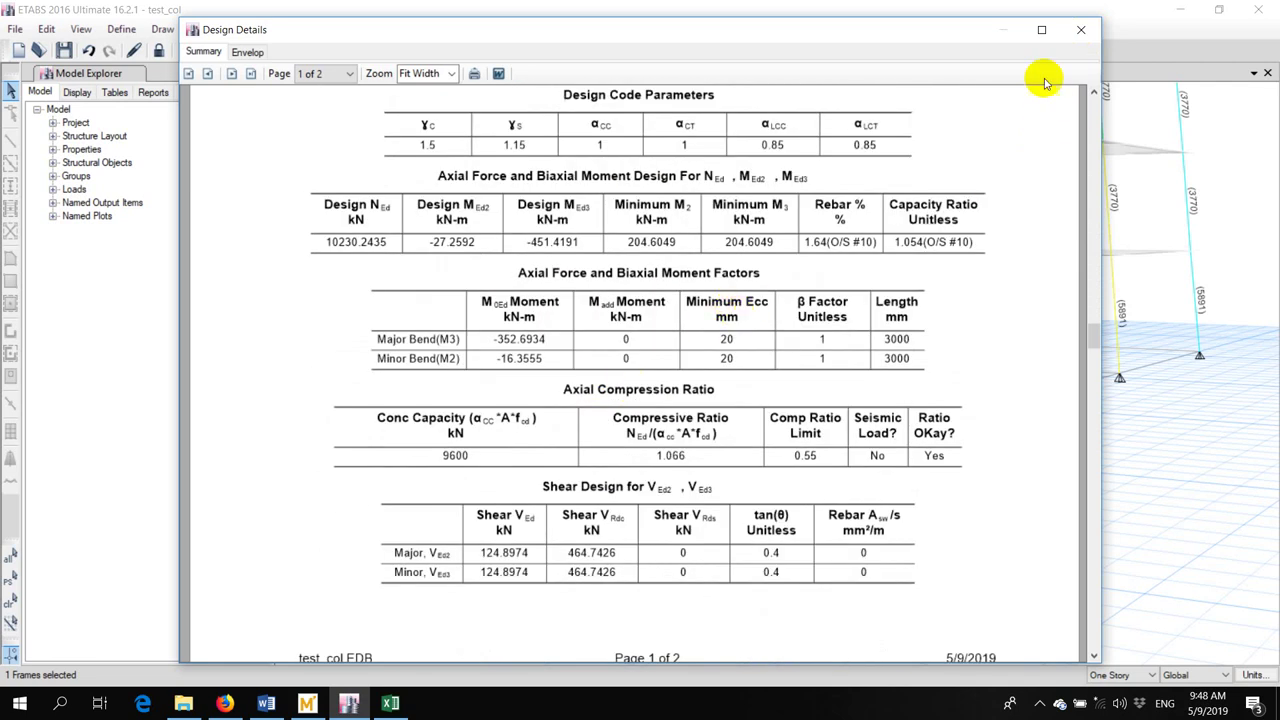
{"action": "left_click", "coordinate": [1080, 29]}
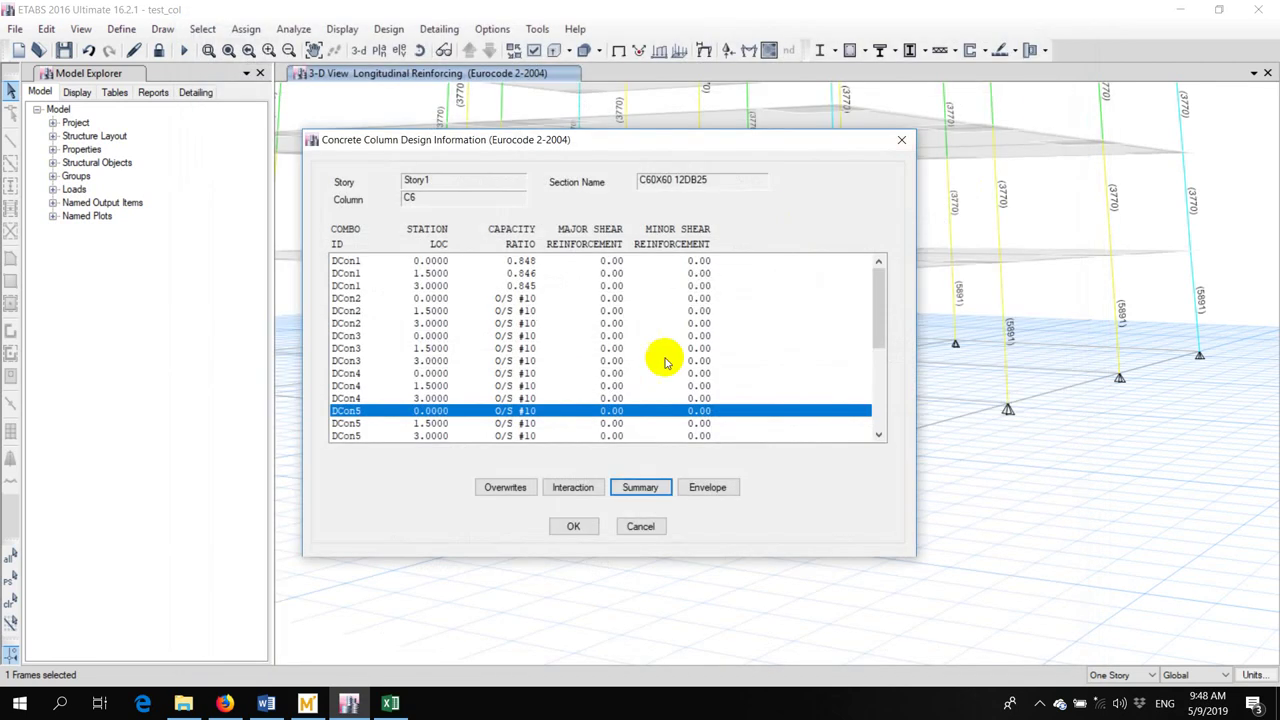
{"action": "left_click", "coordinate": [641, 526]}
{"action": "scroll", "coordinate": [749, 391], "scroll_direction": "down", "scroll_amount": 3}
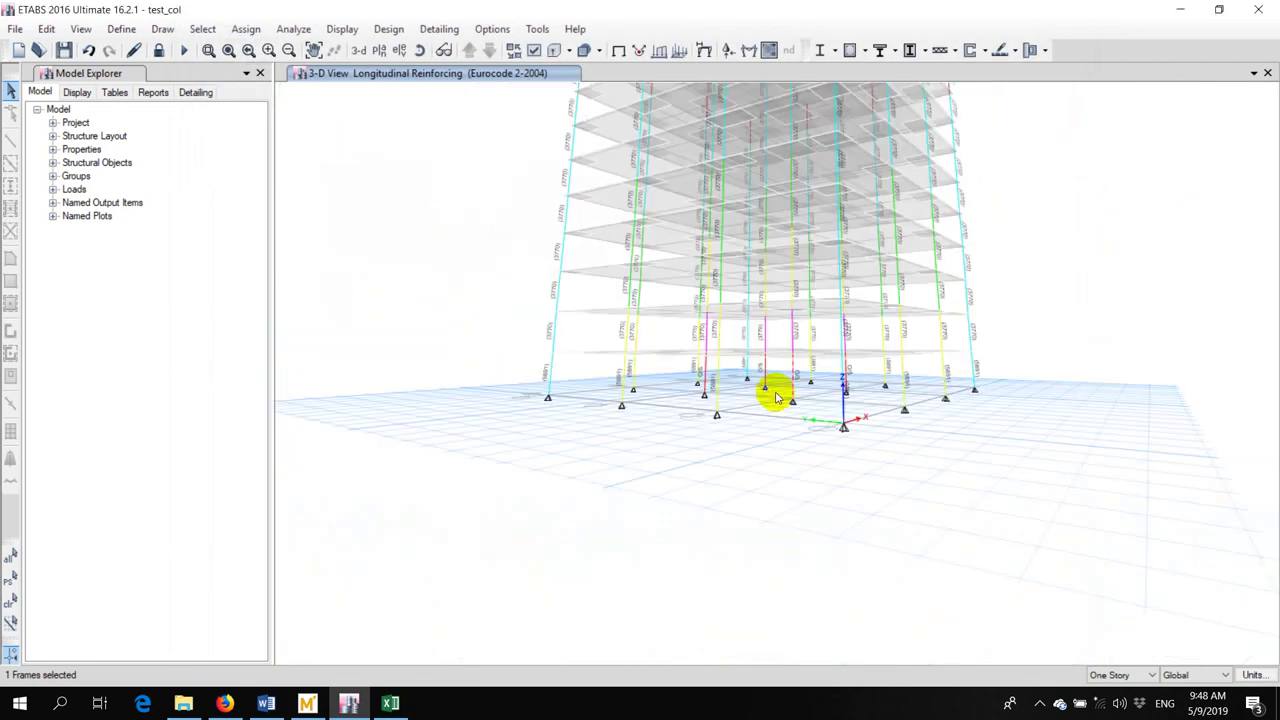
{"action": "scroll", "coordinate": [776, 398], "scroll_direction": "up", "scroll_amount": 3}
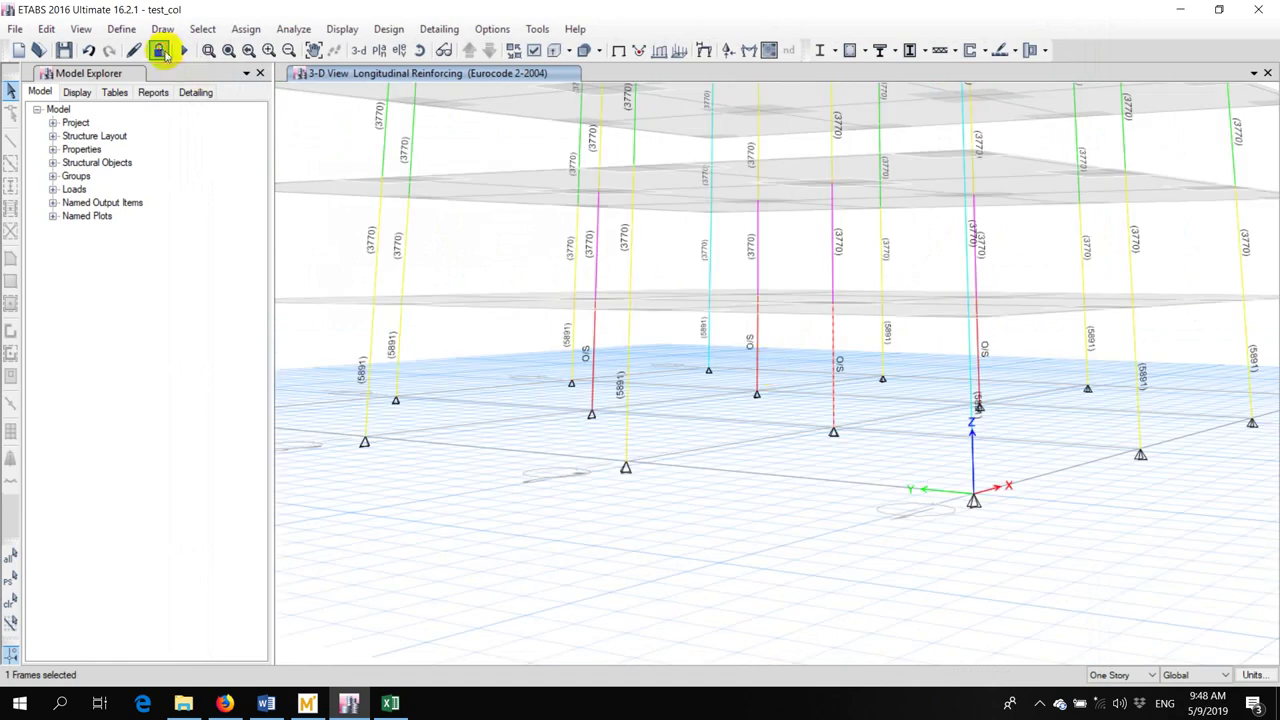
Unlock the model and add a copy of the frame section C60X60 12DB25 named C60X60 12DB32
{"action": "left_click", "coordinate": [160, 52]}
{"action": "left_click", "coordinate": [664, 408]}
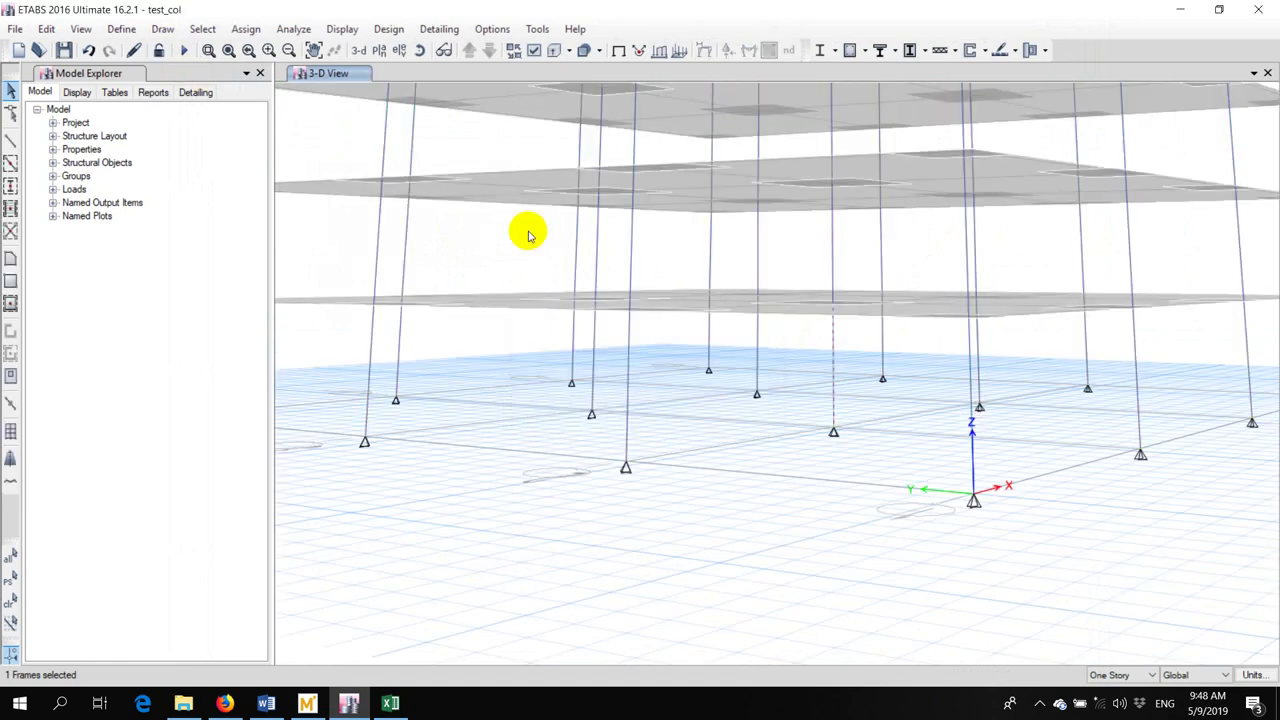
{"action": "left_click", "coordinate": [121, 29]}
{"action": "mouse_move", "coordinate": [200, 77]}
{"action": "left_click", "coordinate": [400, 77]}
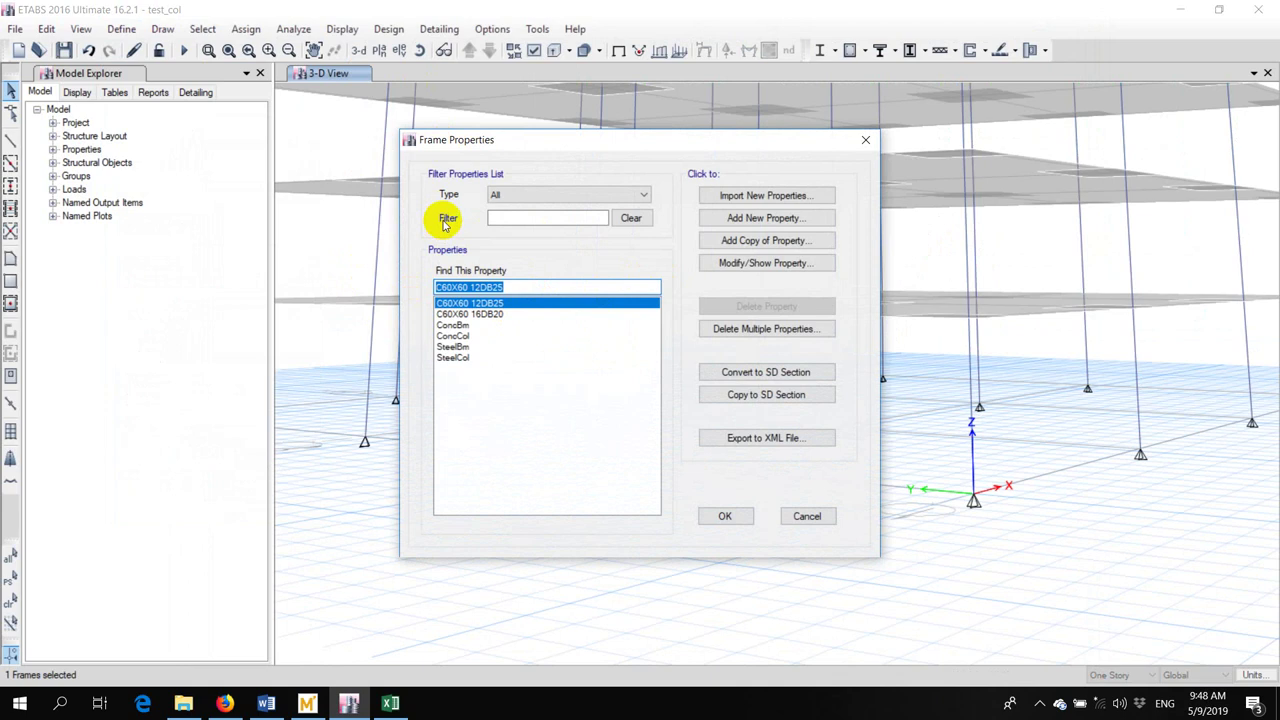
{"action": "left_click", "coordinate": [766, 240]}
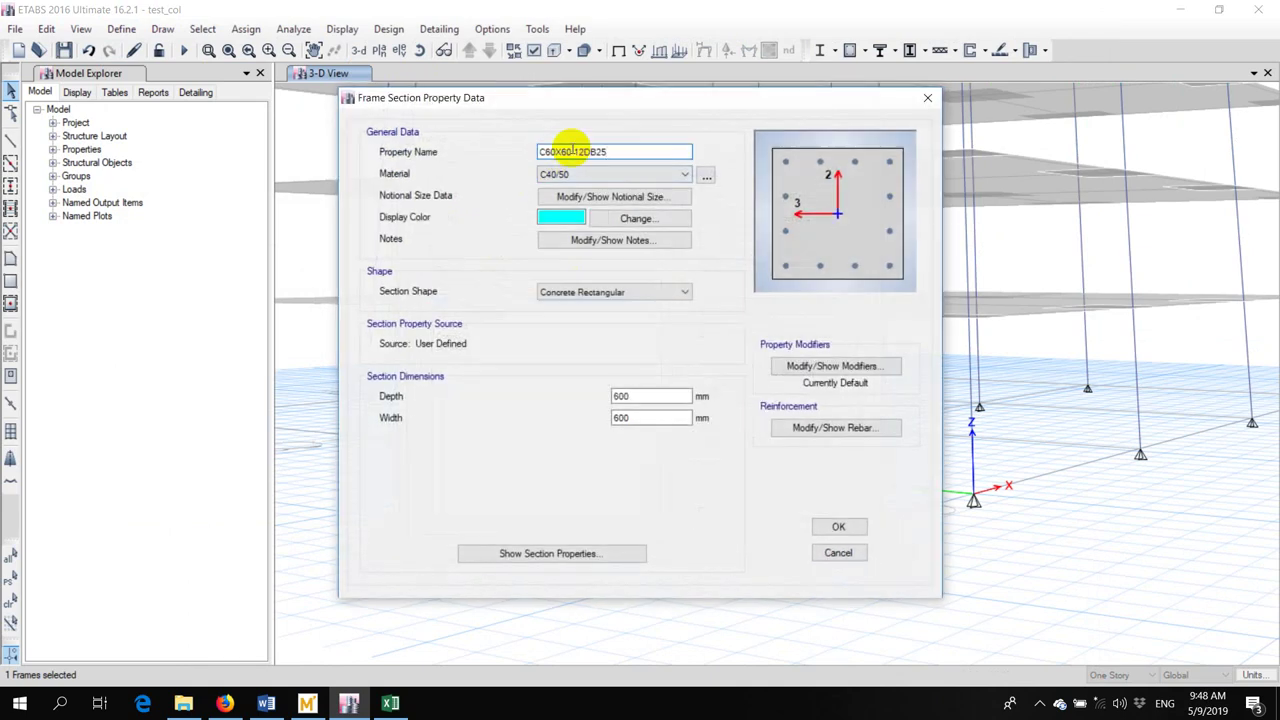
Set the longitudinal and corner bar sizes of the C60X60 12DB32 section to 32 and save the section definition
{"action": "left_click", "coordinate": [828, 428]}
{"action": "left_click", "coordinate": [682, 357]}
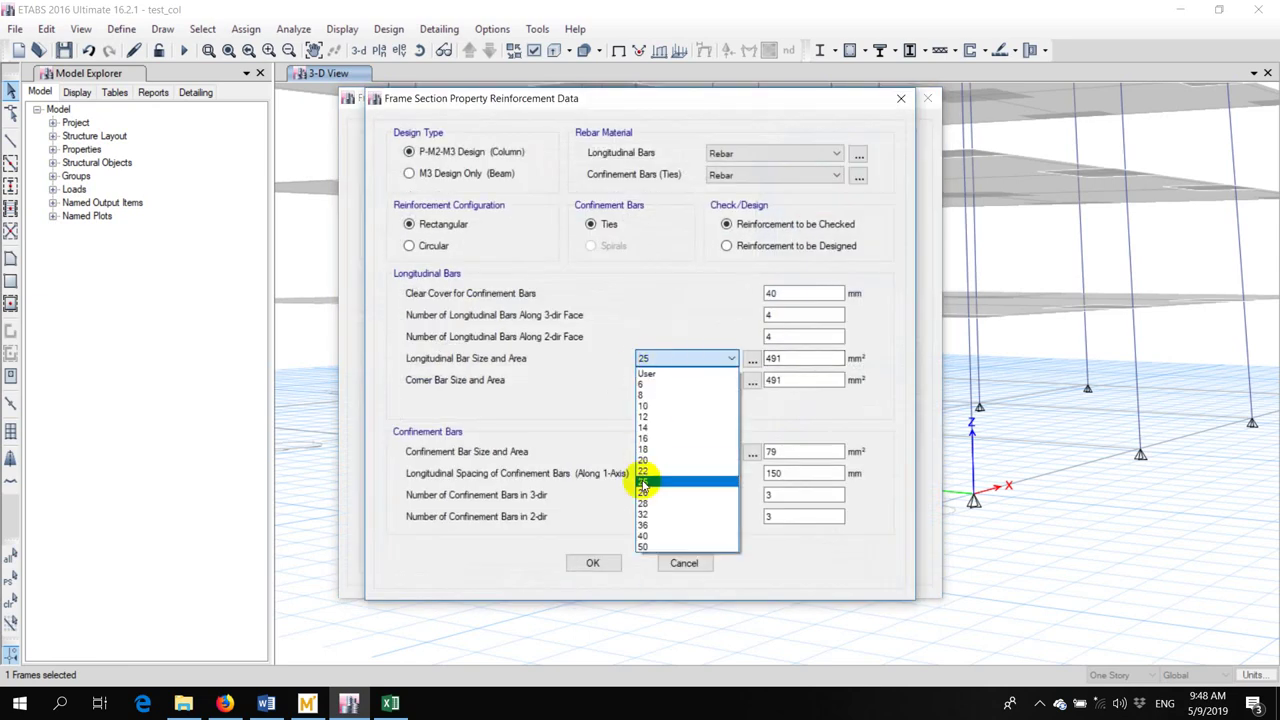
{"action": "left_click", "coordinate": [651, 512]}
{"action": "left_click", "coordinate": [673, 380]}
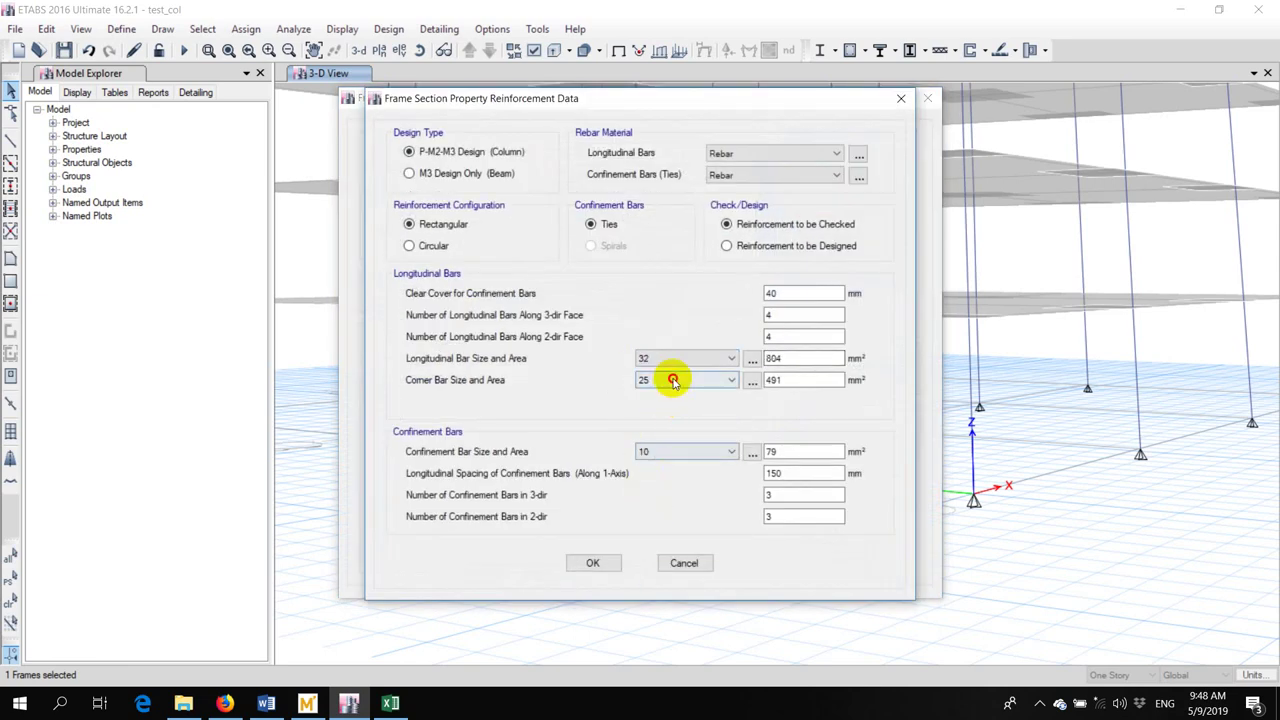
{"action": "left_click", "coordinate": [645, 535]}
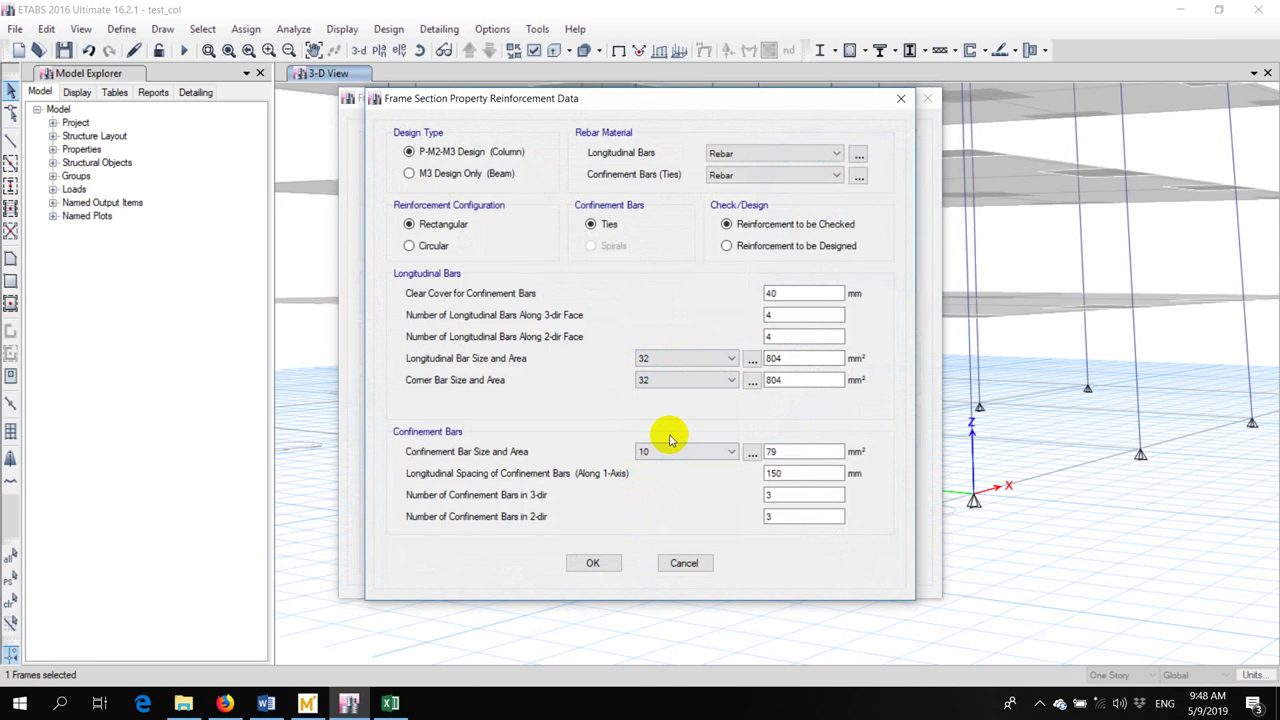
{"action": "left_click", "coordinate": [668, 360]}
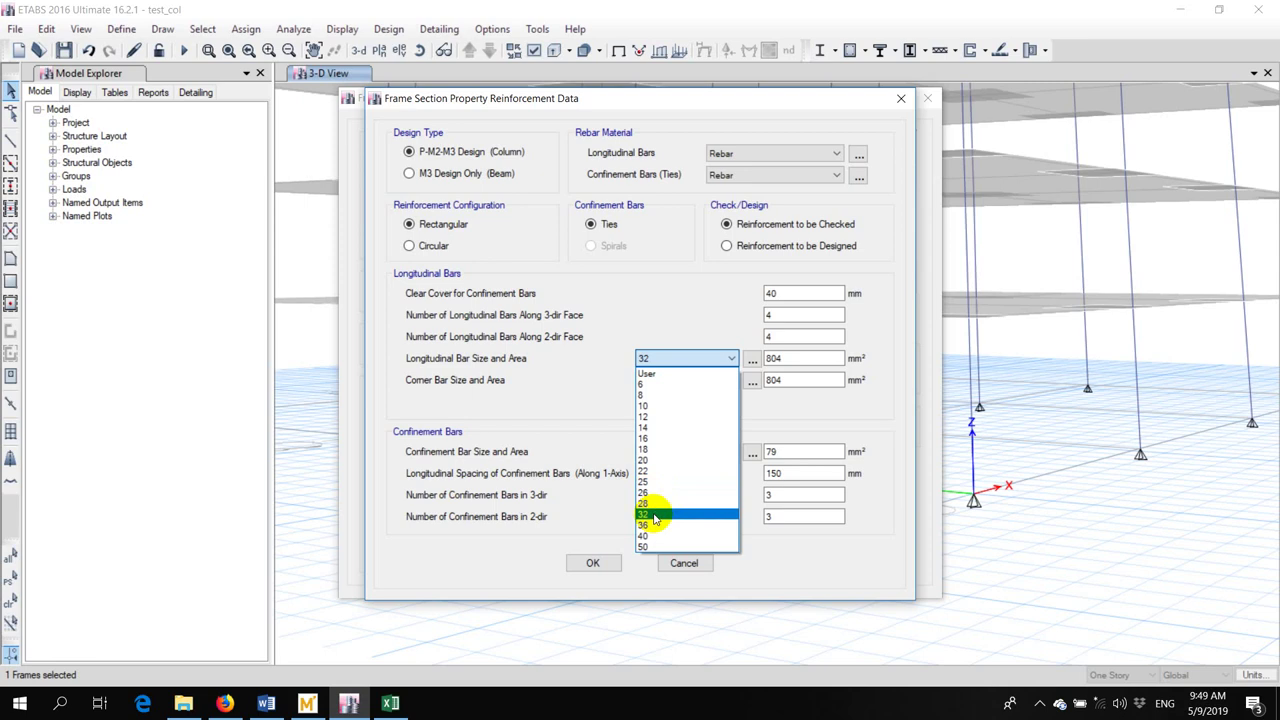
{"action": "left_click", "coordinate": [655, 516]}
{"action": "left_click", "coordinate": [592, 561]}
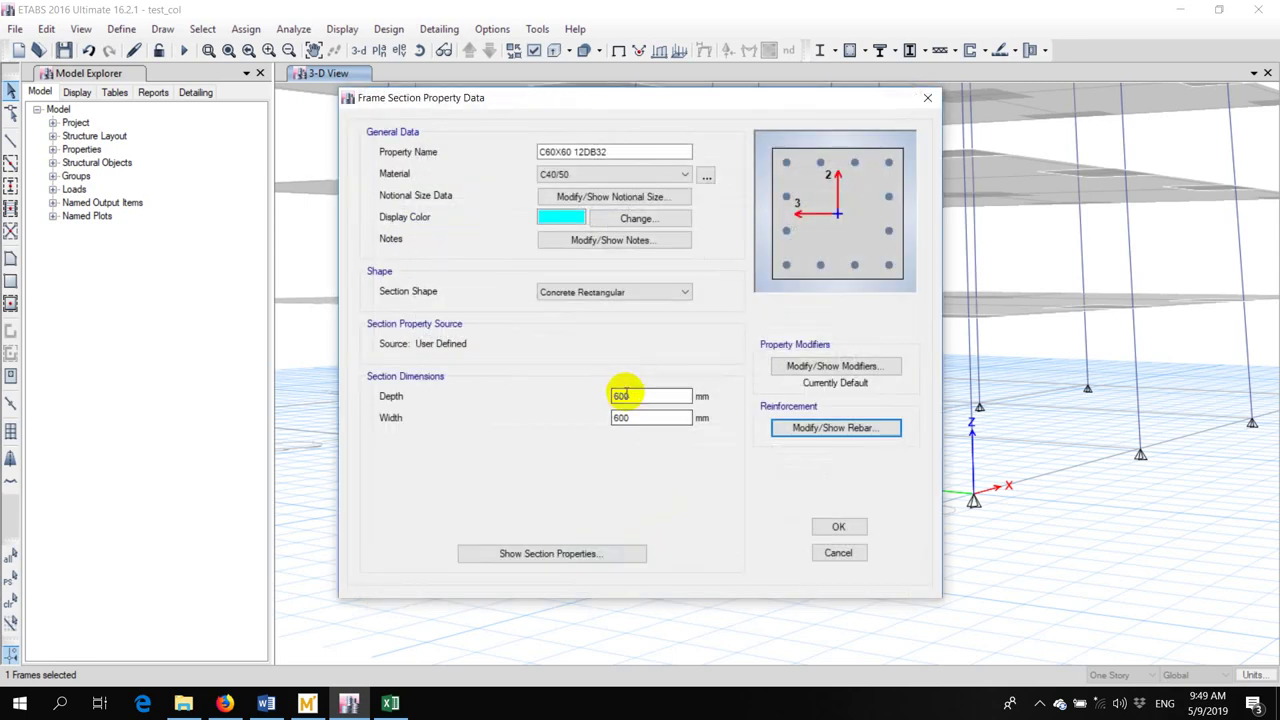
{"action": "left_click", "coordinate": [836, 526]}
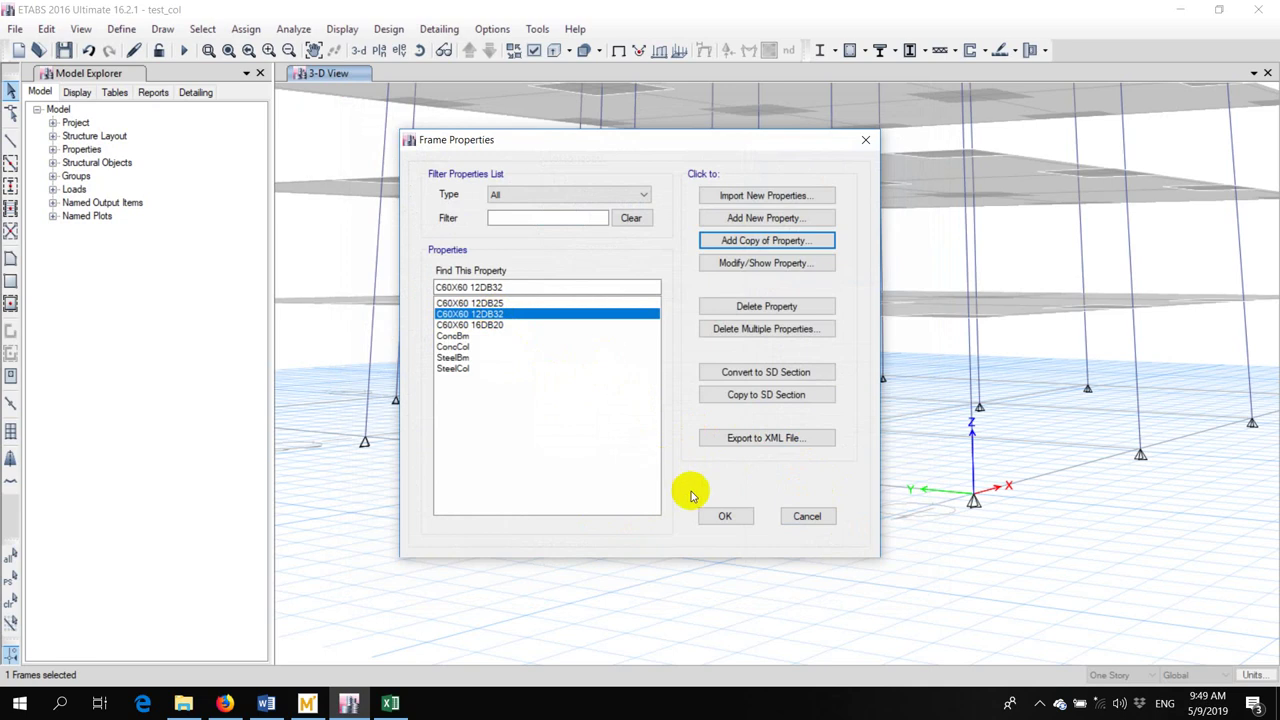
{"action": "left_click", "coordinate": [724, 516]}
Select all lowest-story columns and assign them the frame section C60X60 12DB32
{"action": "scroll", "coordinate": [800, 375], "scroll_direction": "down", "scroll_amount": 4}
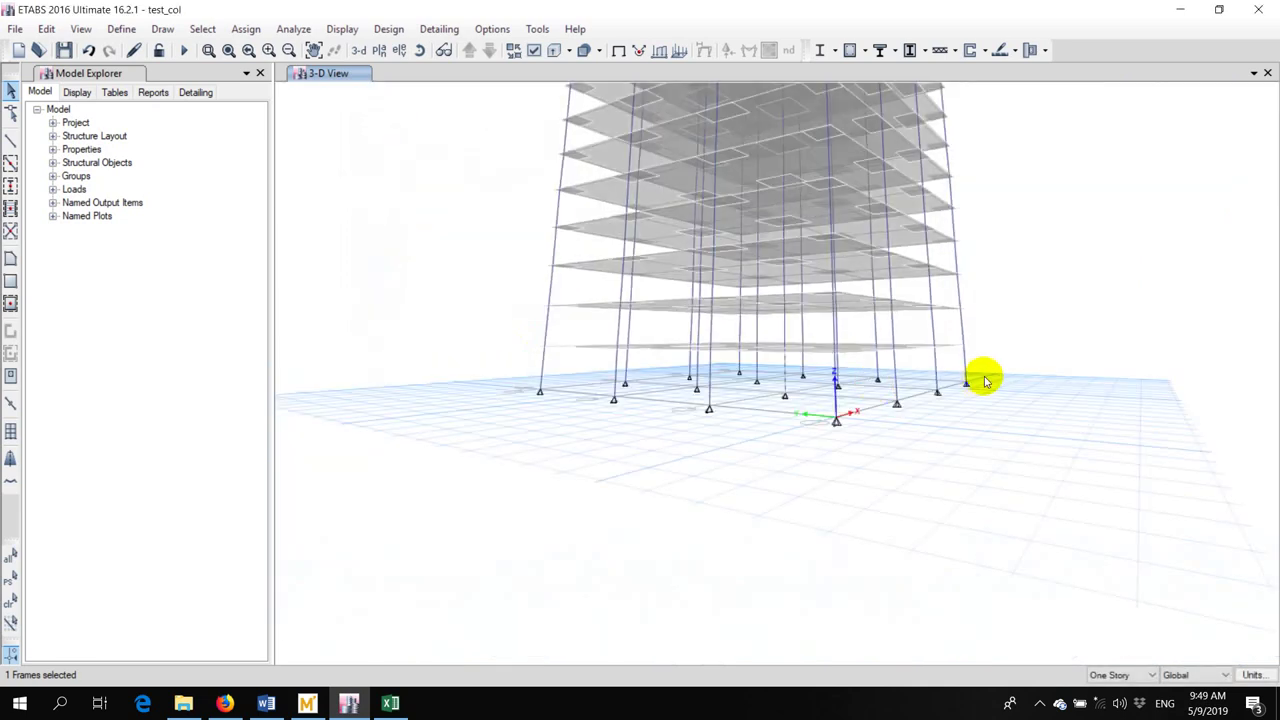
{"action": "left_click_drag", "start_coordinate": [980, 374], "coordinate": [492, 370]}
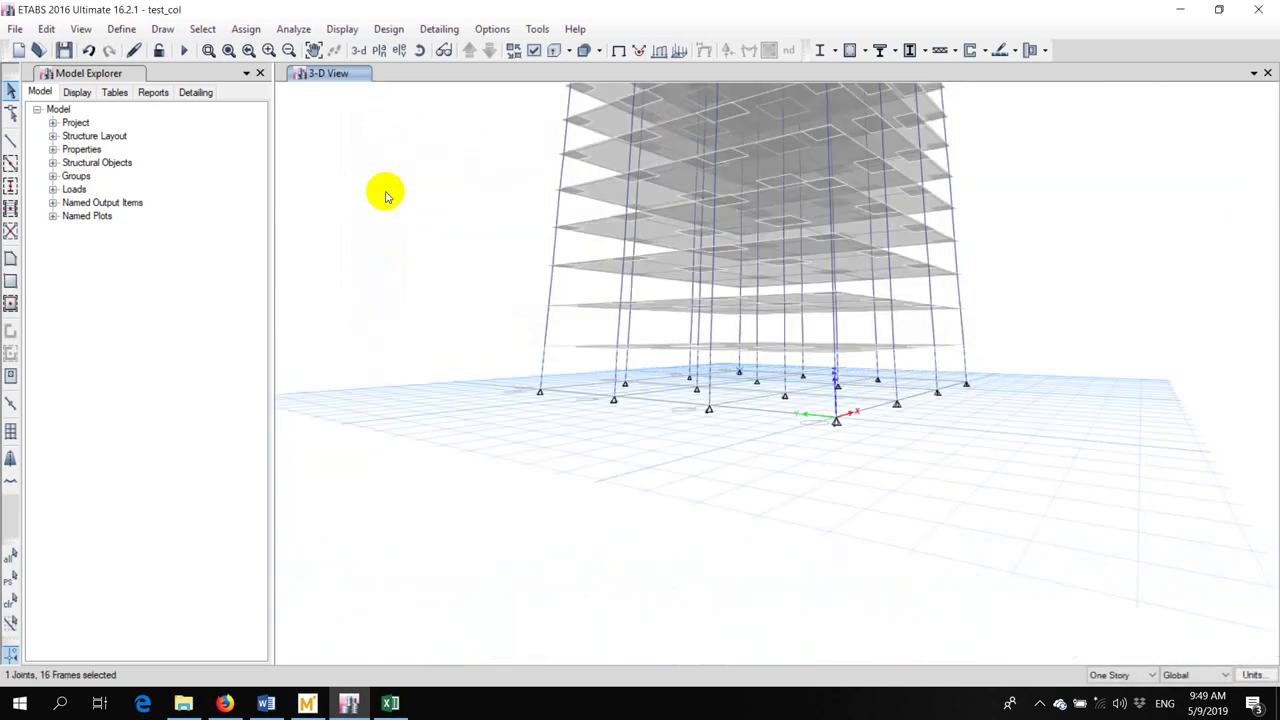
{"action": "left_click", "coordinate": [245, 28]}
{"action": "mouse_move", "coordinate": [262, 69]}
{"action": "left_click", "coordinate": [452, 71]}
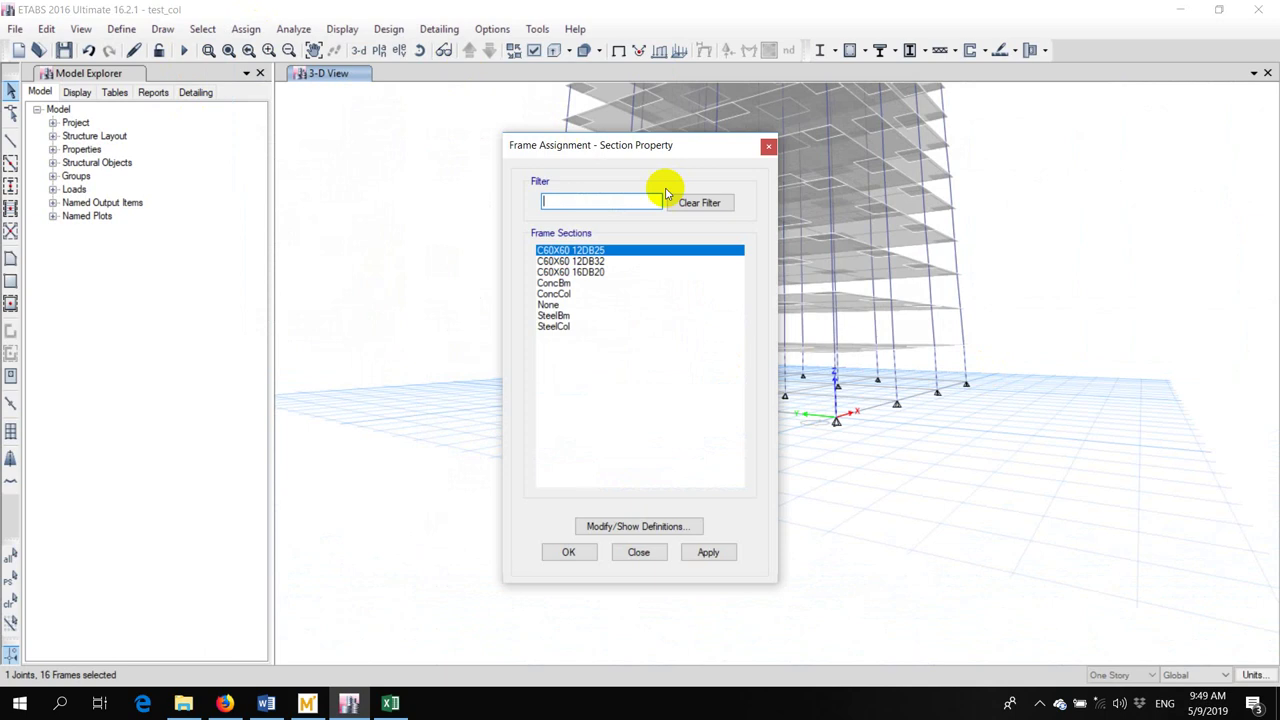
{"action": "left_click", "coordinate": [613, 261]}
{"action": "left_click", "coordinate": [700, 554]}
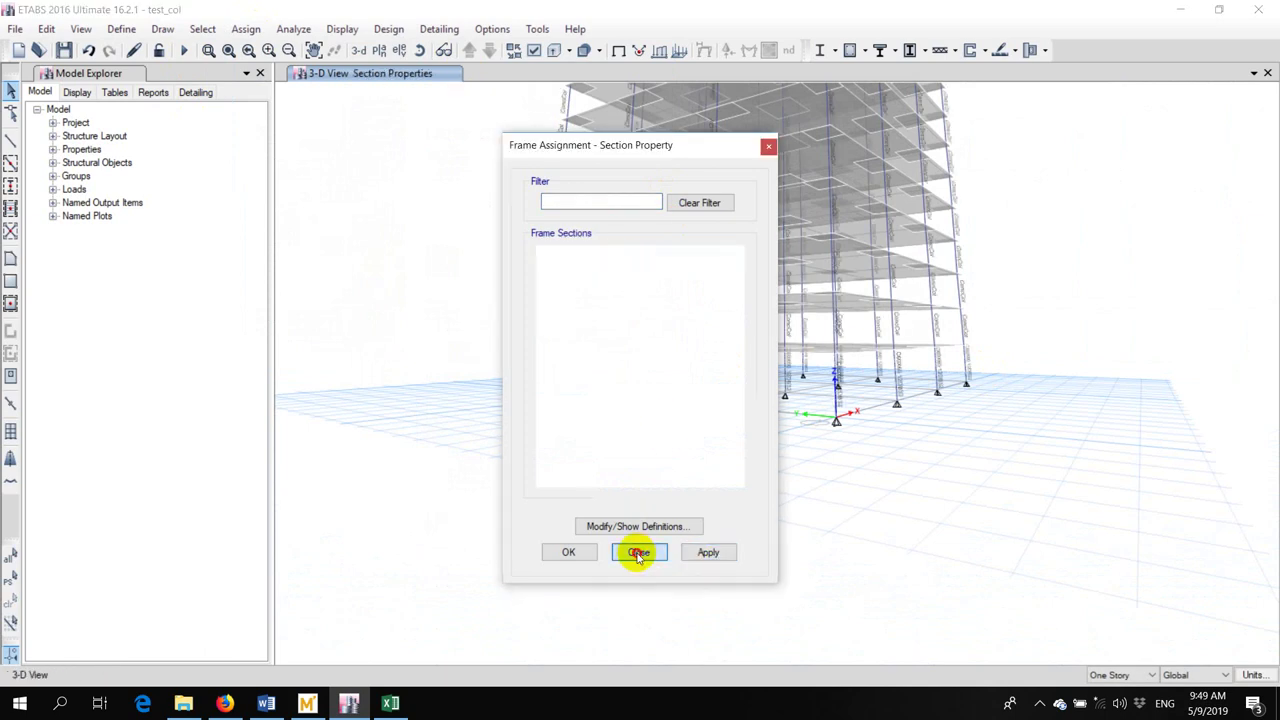
{"action": "left_click", "coordinate": [640, 553]}
Rerun the analysis with the C60X60 12DB32 columns and show the undeformed shape
{"action": "left_click", "coordinate": [183, 50]}
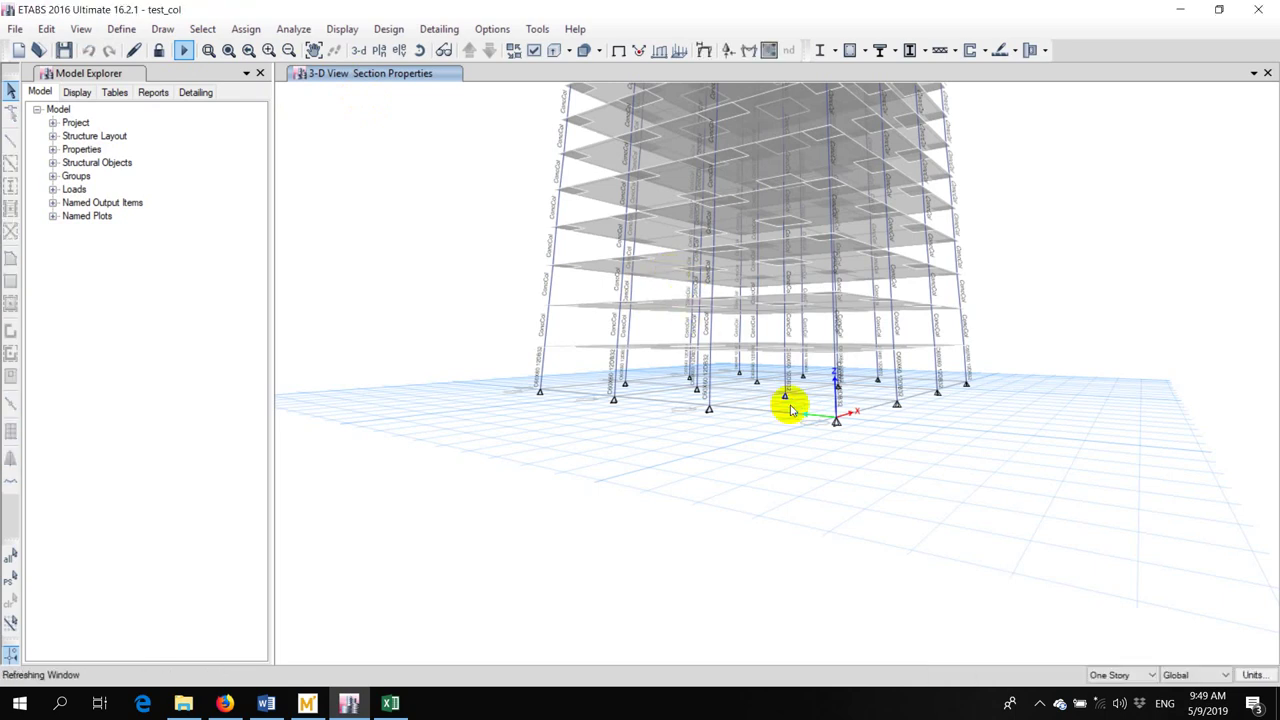
{"action": "left_click", "coordinate": [616, 50]}
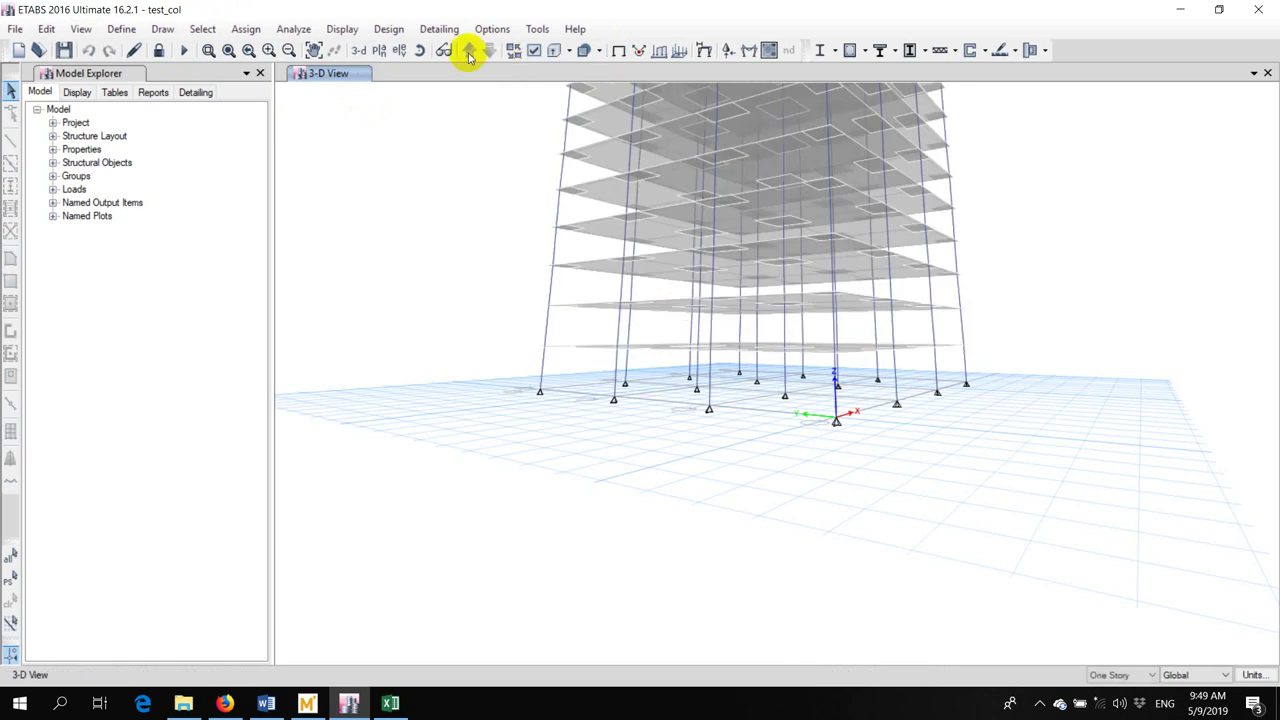
Select the lowest-story columns and run the concrete frame design check with the C60X60 12DB32 section
{"action": "left_click", "coordinate": [421, 50]}
{"action": "left_click_drag", "start_coordinate": [723, 249], "coordinate": [943, 380]}
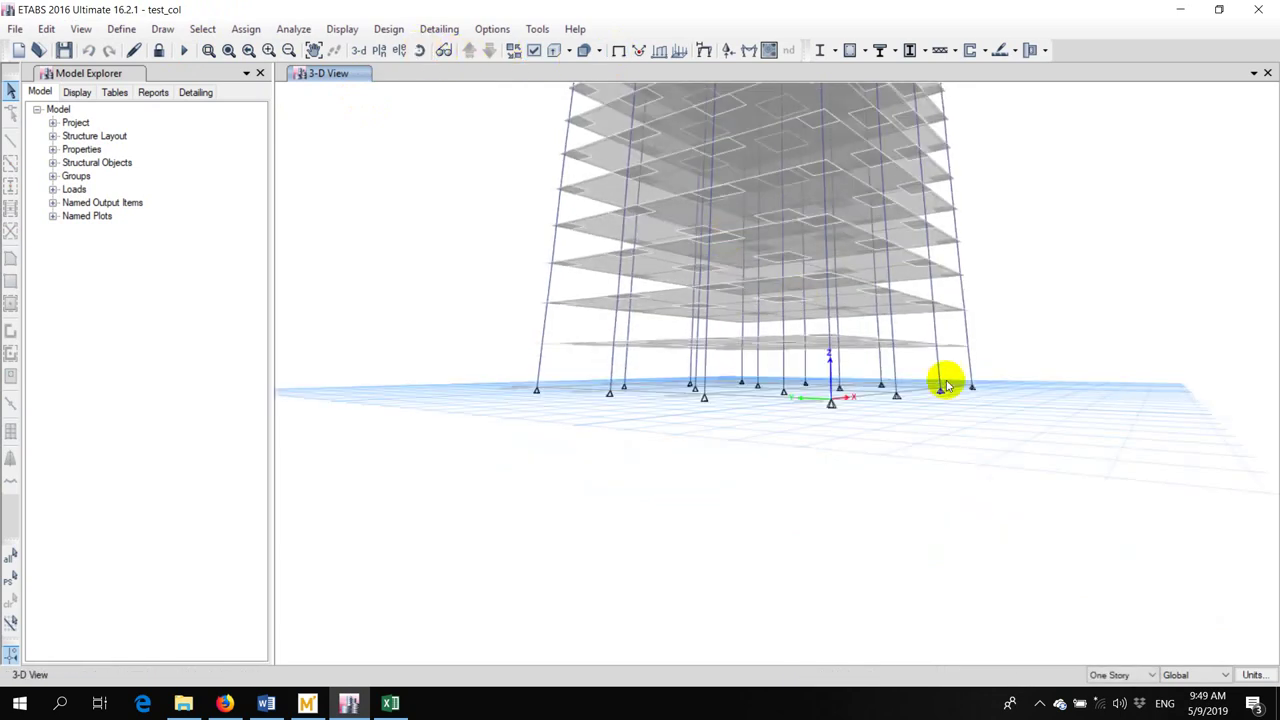
{"action": "left_click_drag", "start_coordinate": [688, 366], "coordinate": [503, 366]}
{"action": "left_click", "coordinate": [388, 29]}
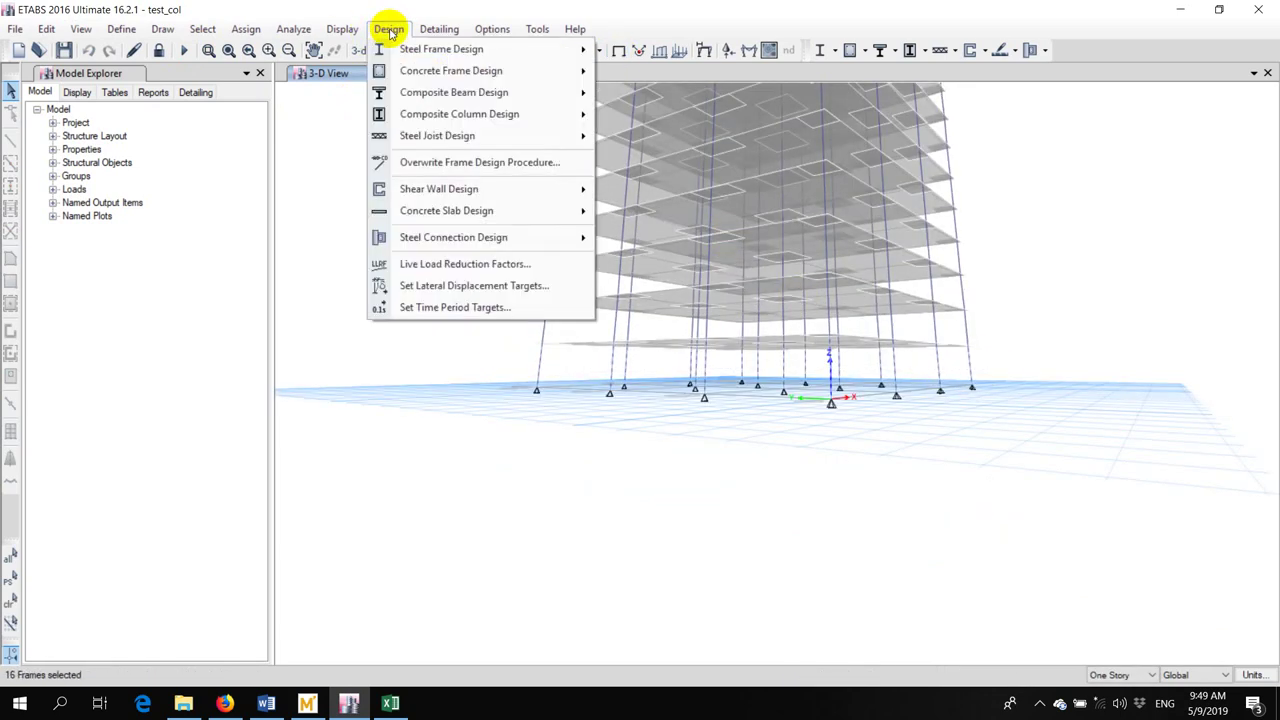
{"action": "mouse_move", "coordinate": [428, 72]}
{"action": "left_click", "coordinate": [675, 216]}
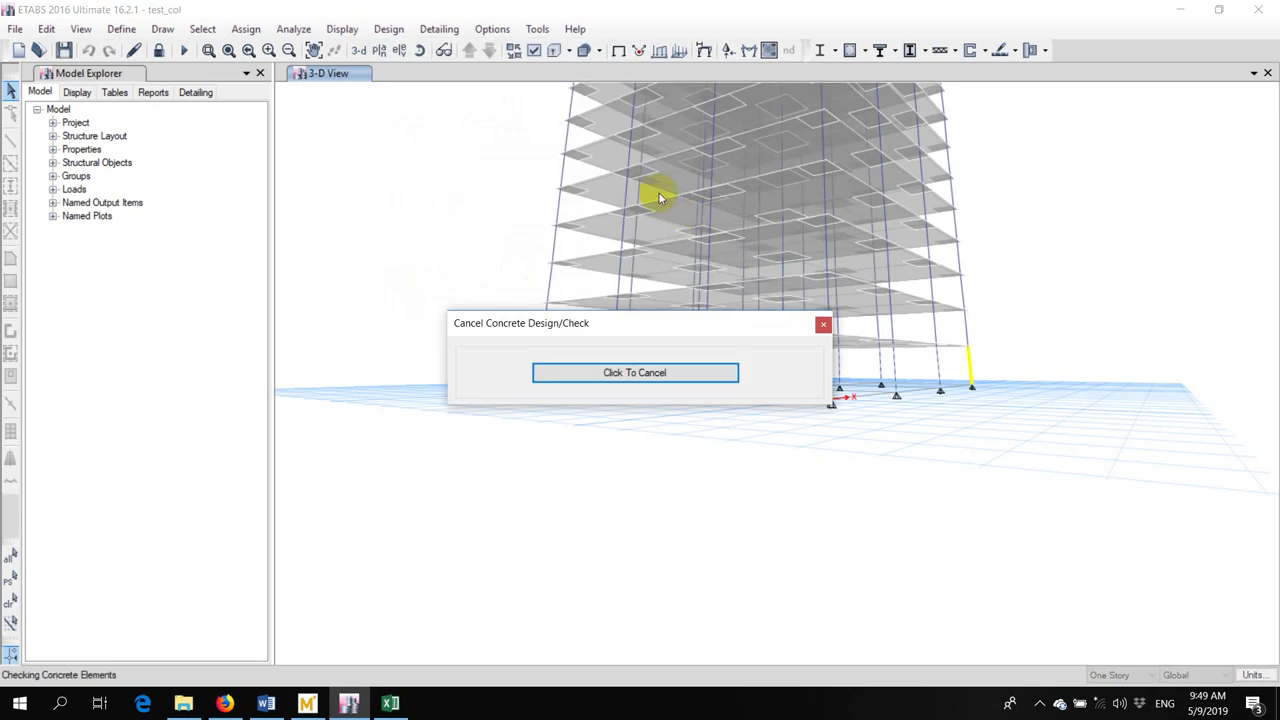
Display the Column P-M-M Interaction Ratios on the model and check the values of the lowest-story columns
{"action": "scroll", "coordinate": [791, 357], "scroll_direction": "up", "scroll_amount": 3}
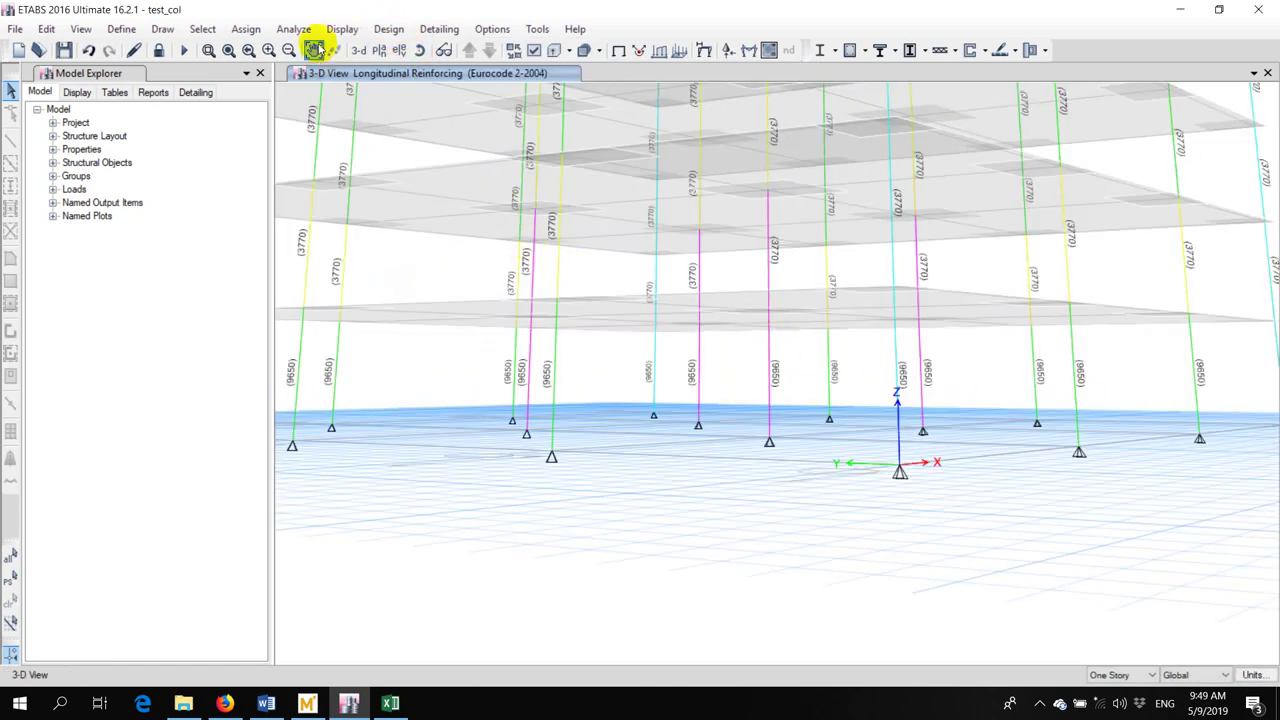
{"action": "left_click", "coordinate": [372, 33]}
{"action": "mouse_move", "coordinate": [590, 71]}
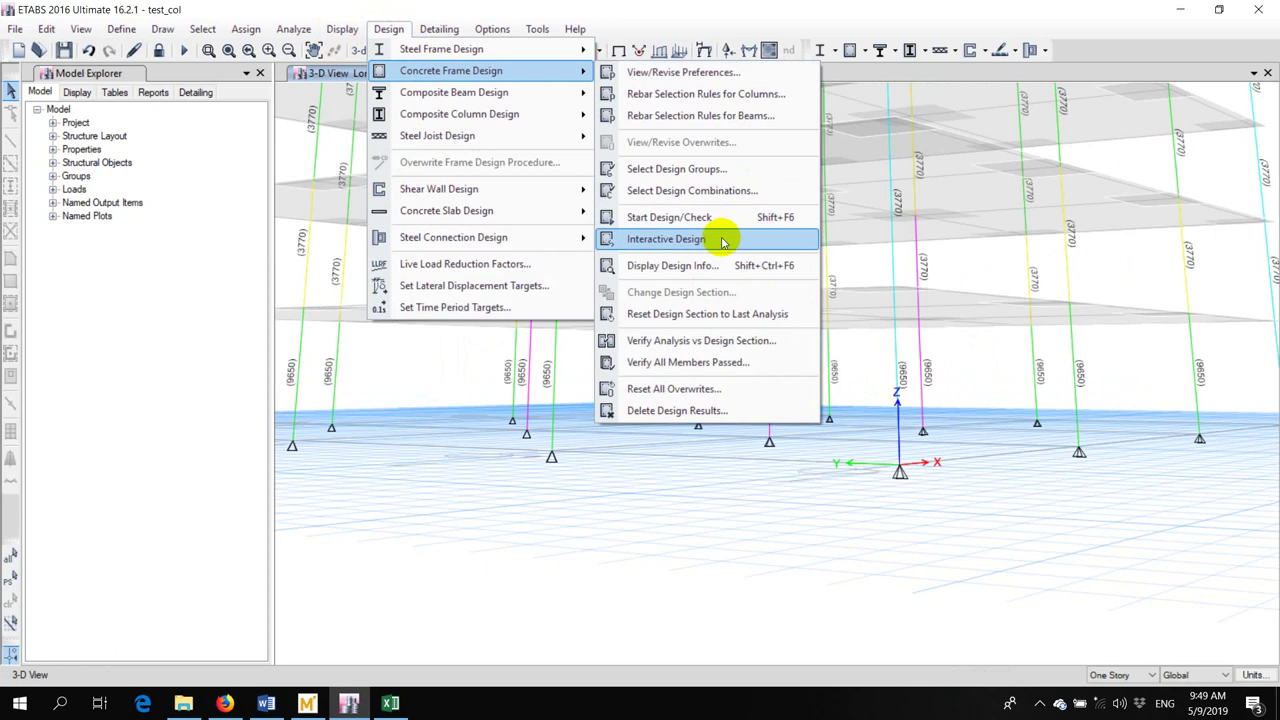
{"action": "left_click", "coordinate": [699, 265]}
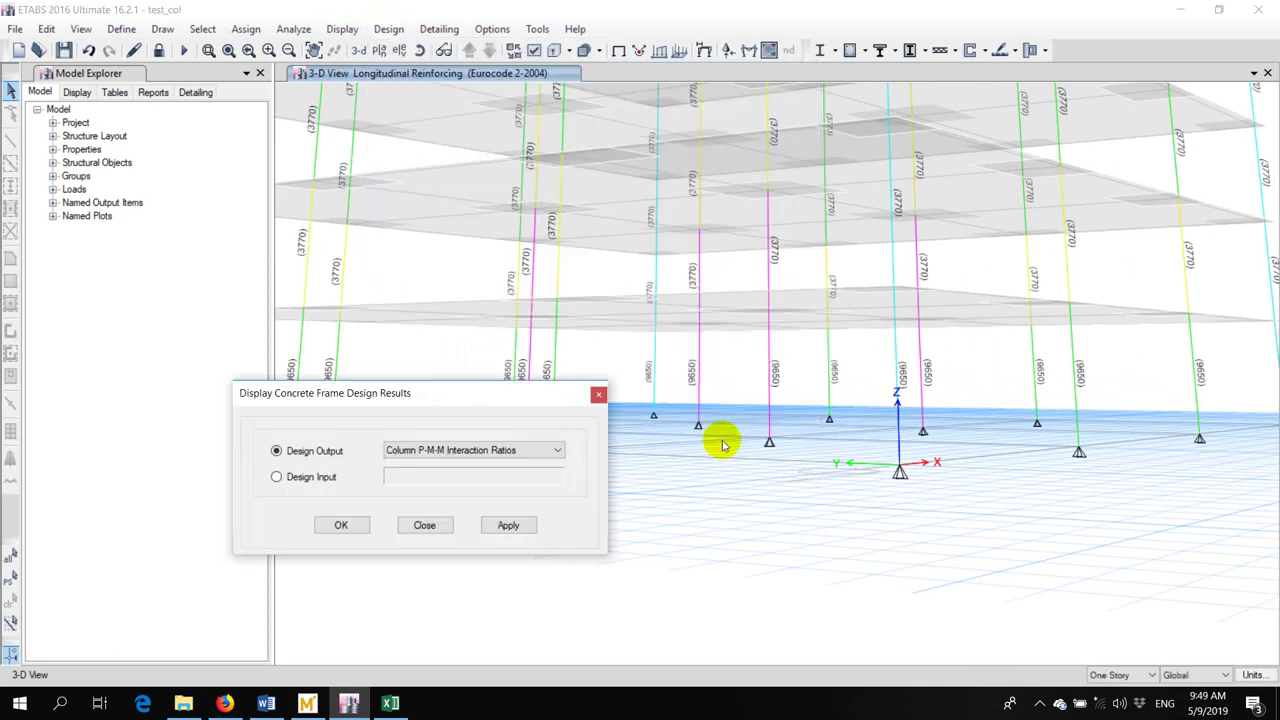
{"action": "left_click", "coordinate": [512, 526]}
{"action": "left_click_drag", "start_coordinate": [474, 395], "coordinate": [771, 531]}
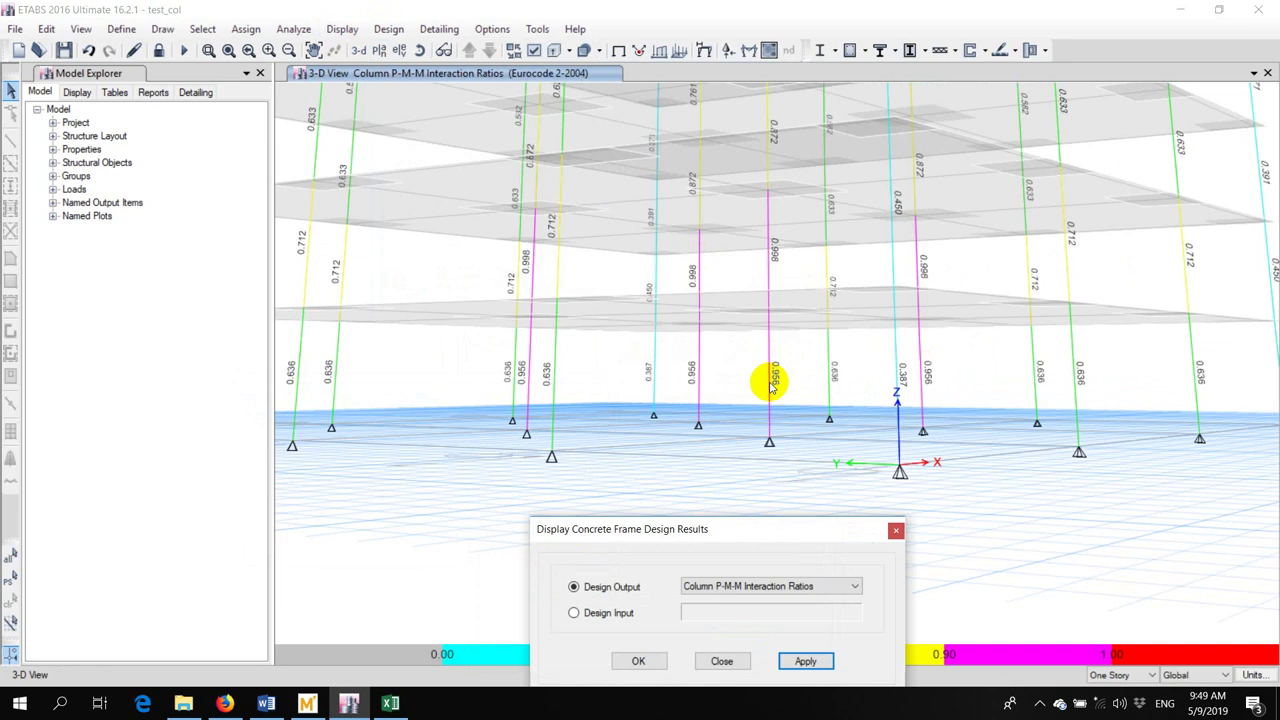
{"action": "middle_click_drag", "start_coordinate": [694, 414], "coordinate": [706, 409]}
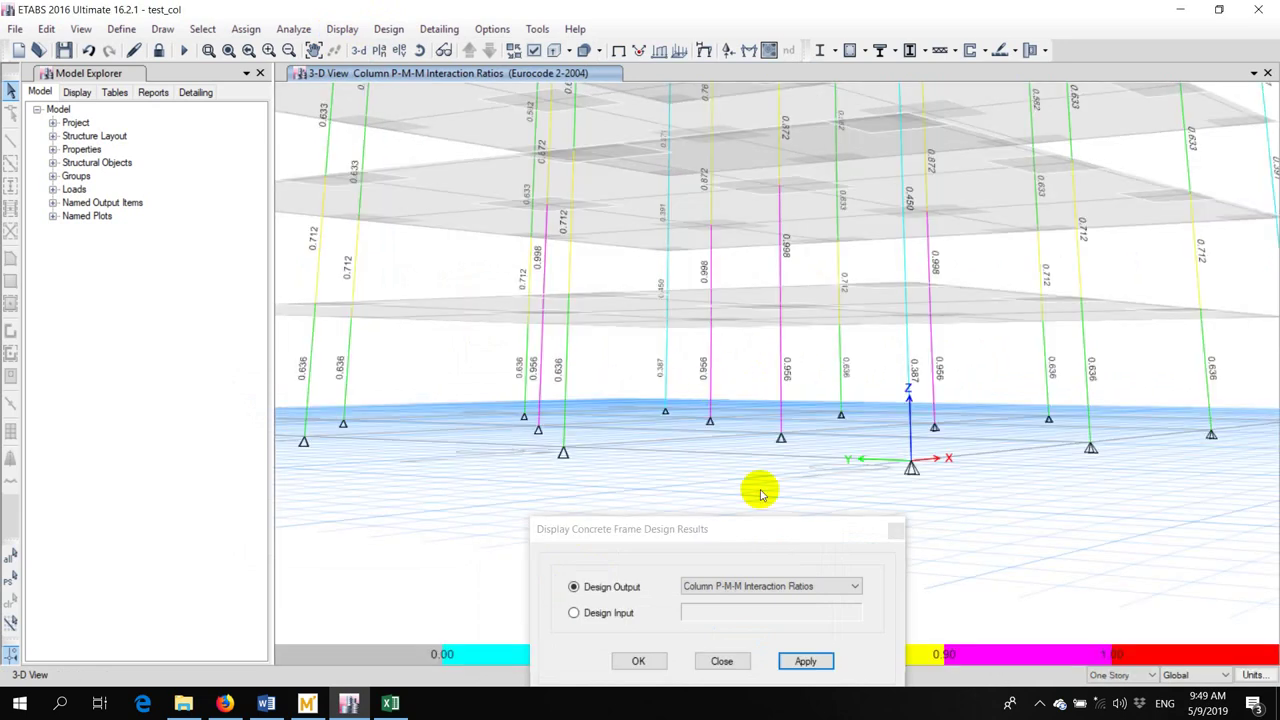
Display the Rebar Percentage design output on the columns and inspect the lowest-story values
{"action": "left_click_drag", "start_coordinate": [757, 524], "coordinate": [804, 406]}
{"action": "left_click", "coordinate": [805, 468]}
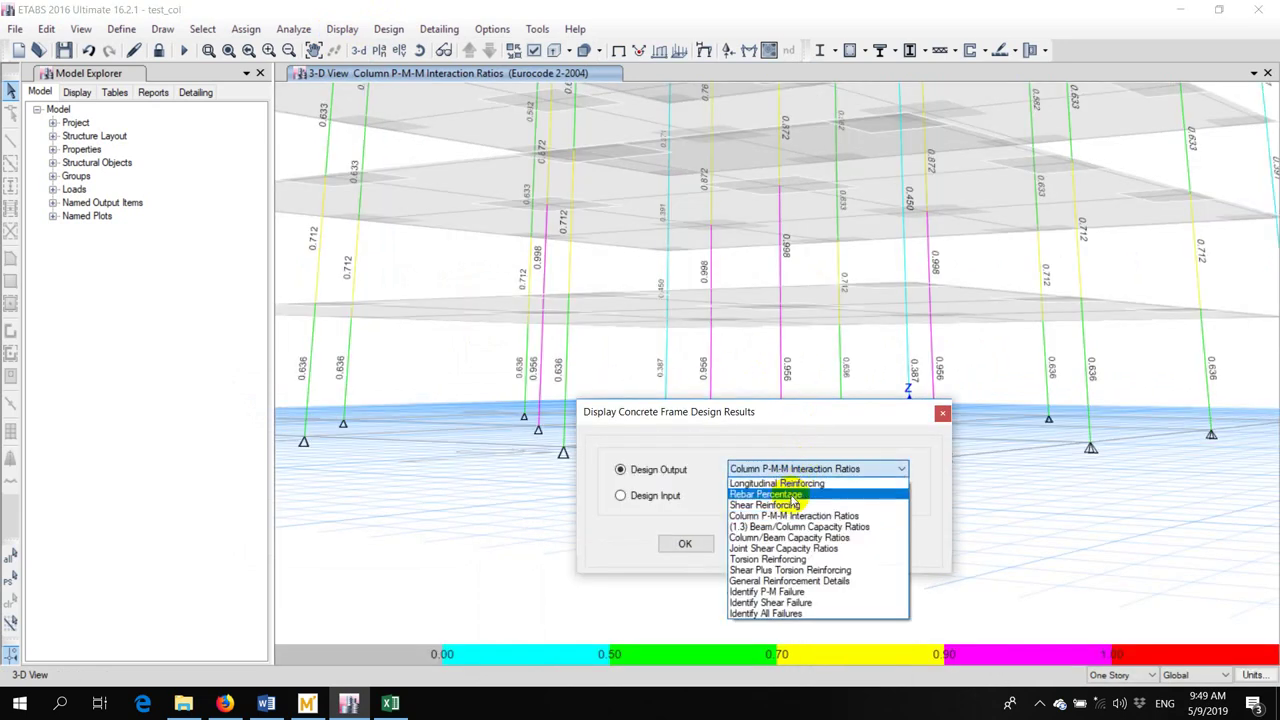
{"action": "left_click", "coordinate": [810, 495]}
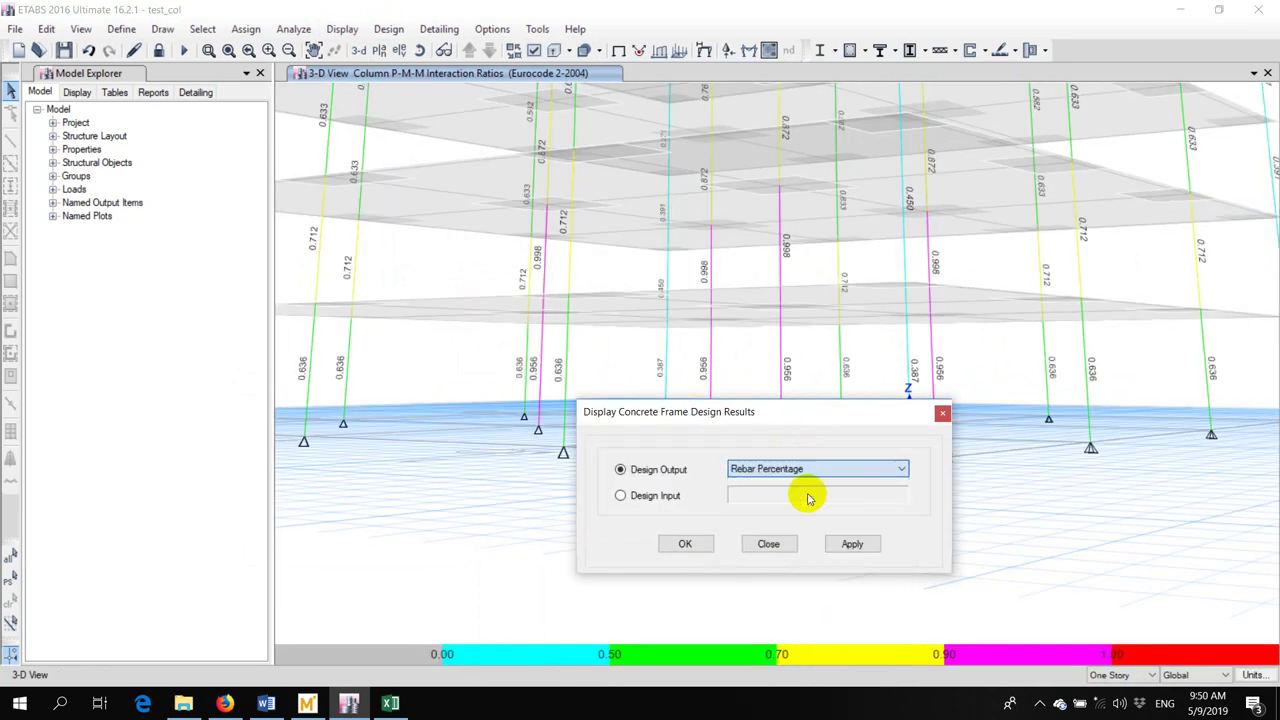
{"action": "left_click", "coordinate": [851, 543]}
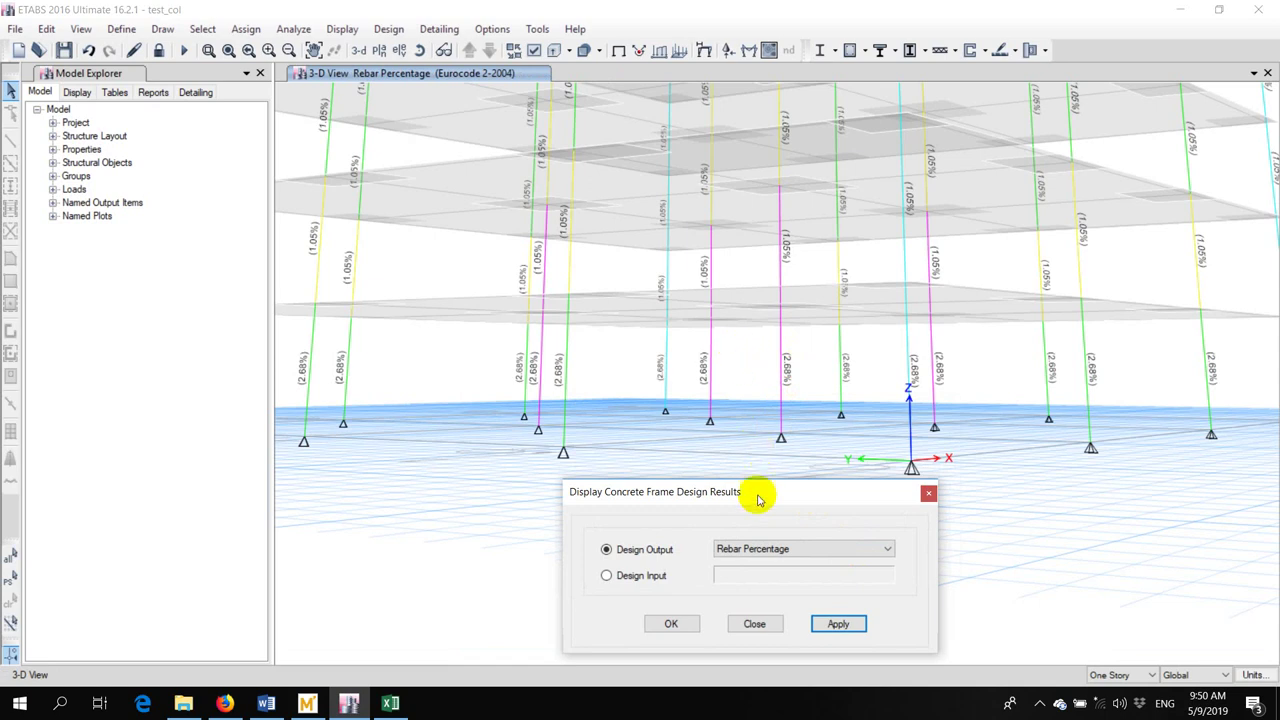
{"action": "left_click_drag", "start_coordinate": [757, 497], "coordinate": [893, 486]}
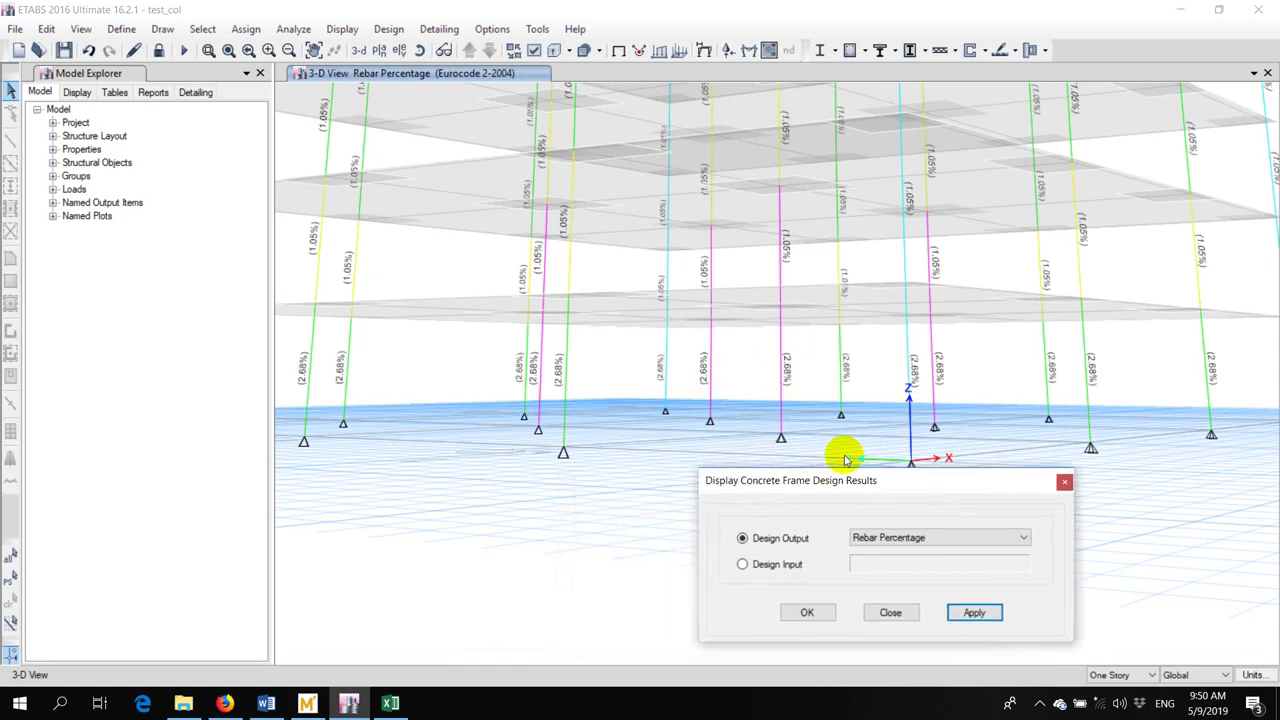
{"action": "left_click", "coordinate": [1064, 482]}
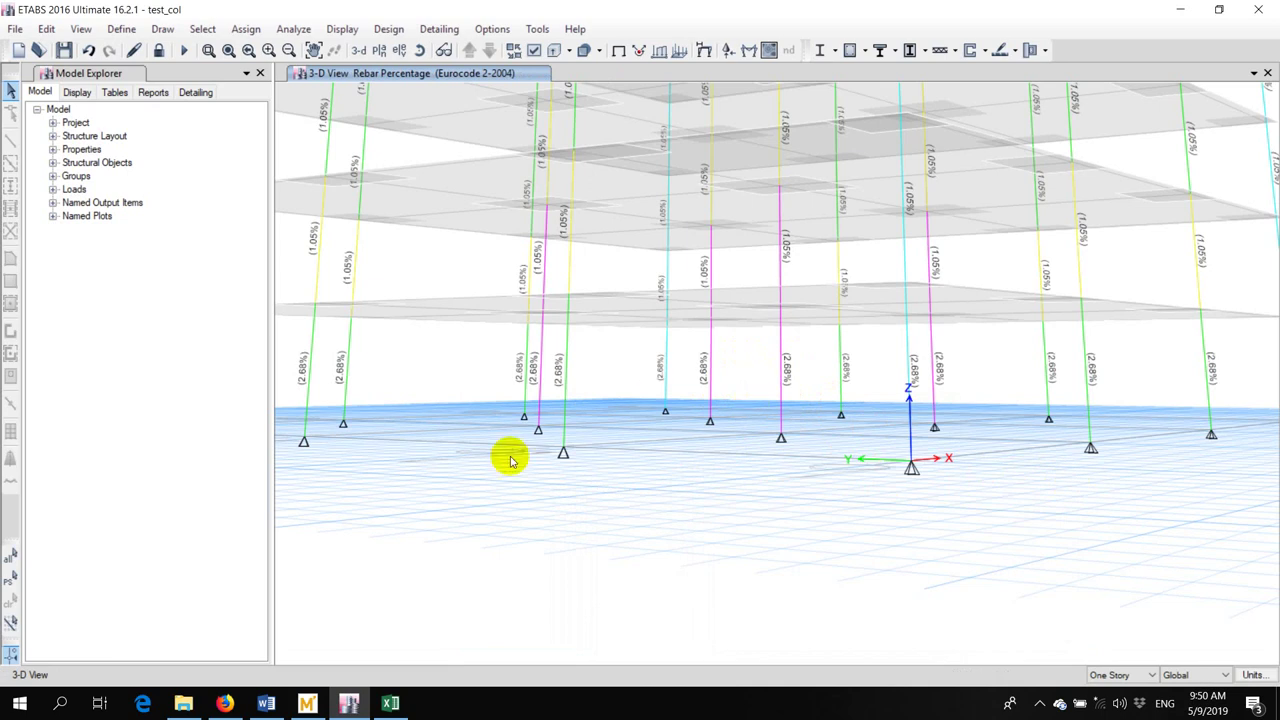
{"action": "scroll", "coordinate": [577, 440], "scroll_direction": "up", "scroll_amount": 3}
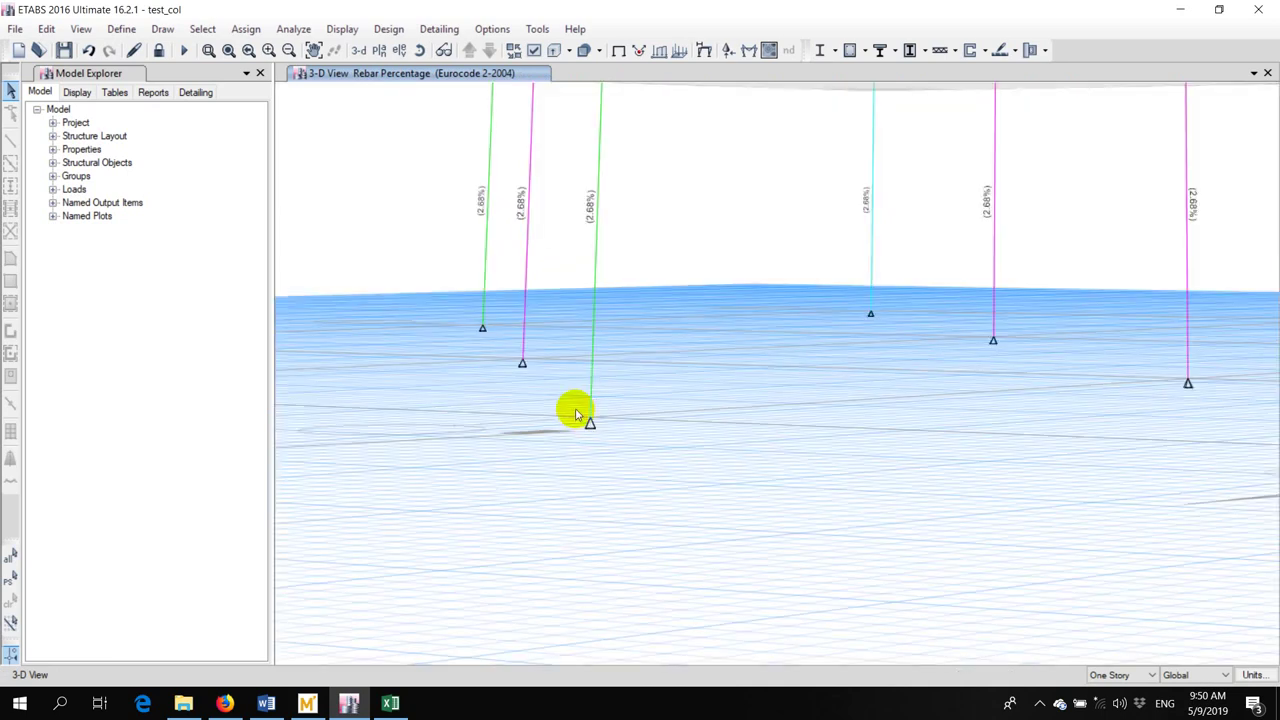
Show the undeformed shape and inspect the restraint assignments of the base joint under column C2
{"action": "left_click_drag", "start_coordinate": [576, 411], "coordinate": [621, 446]}
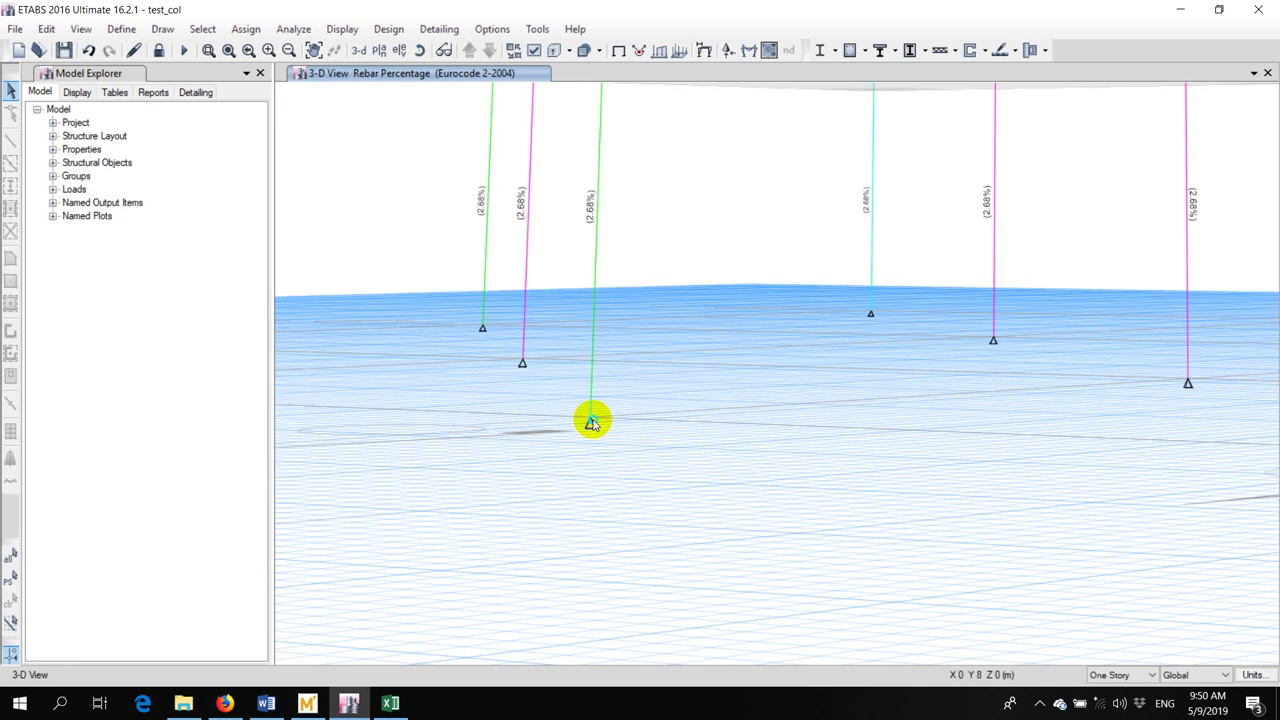
{"action": "right_click", "coordinate": [592, 420]}
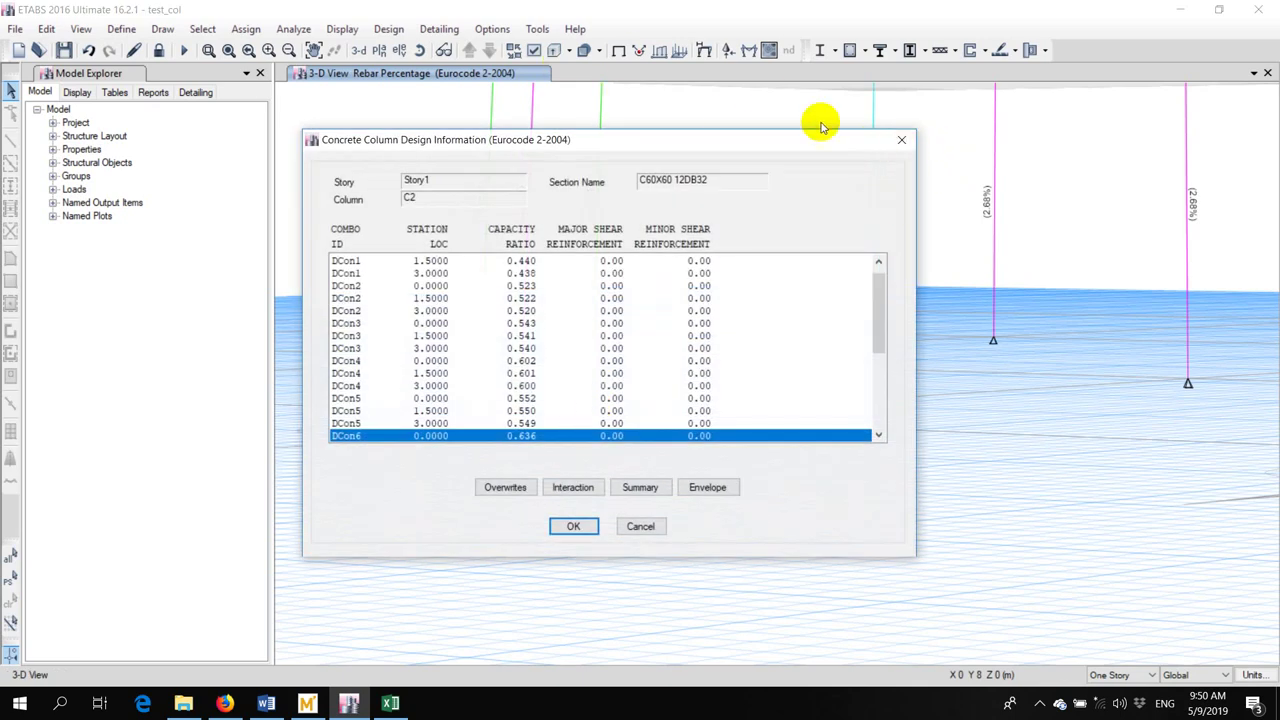
{"action": "left_click", "coordinate": [901, 139]}
{"action": "left_click", "coordinate": [618, 50]}
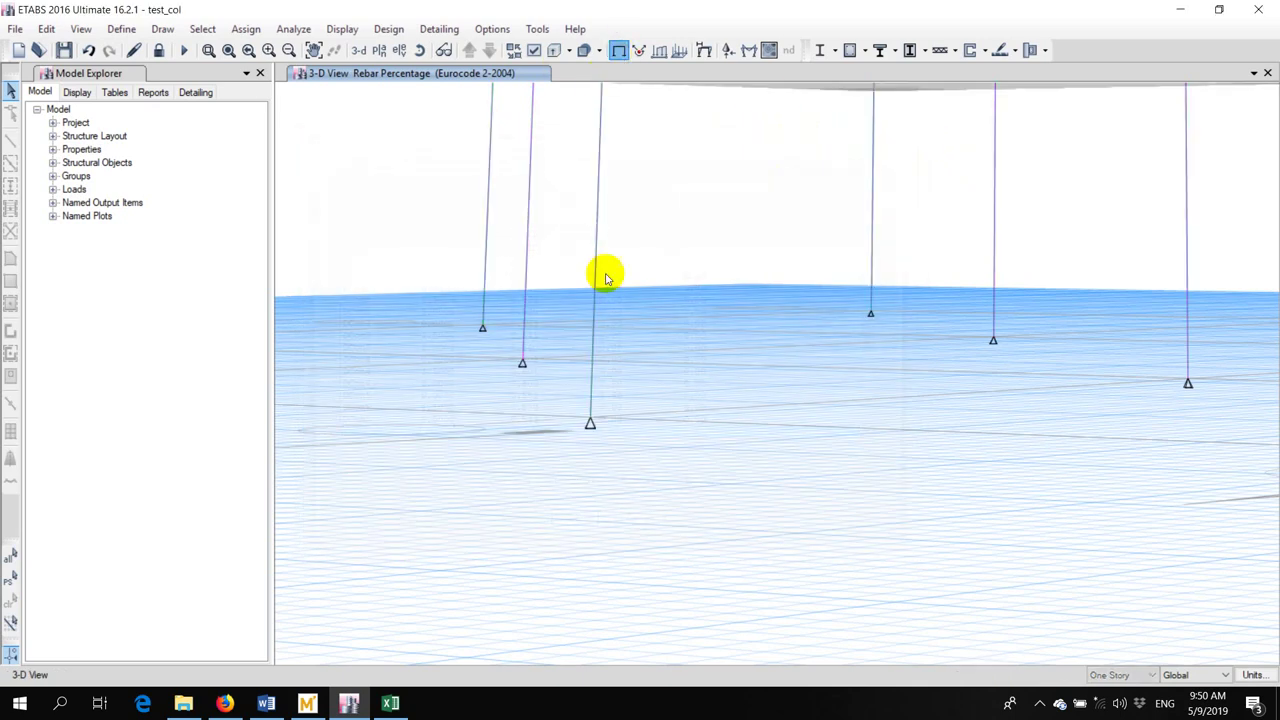
{"action": "right_click", "coordinate": [592, 420]}
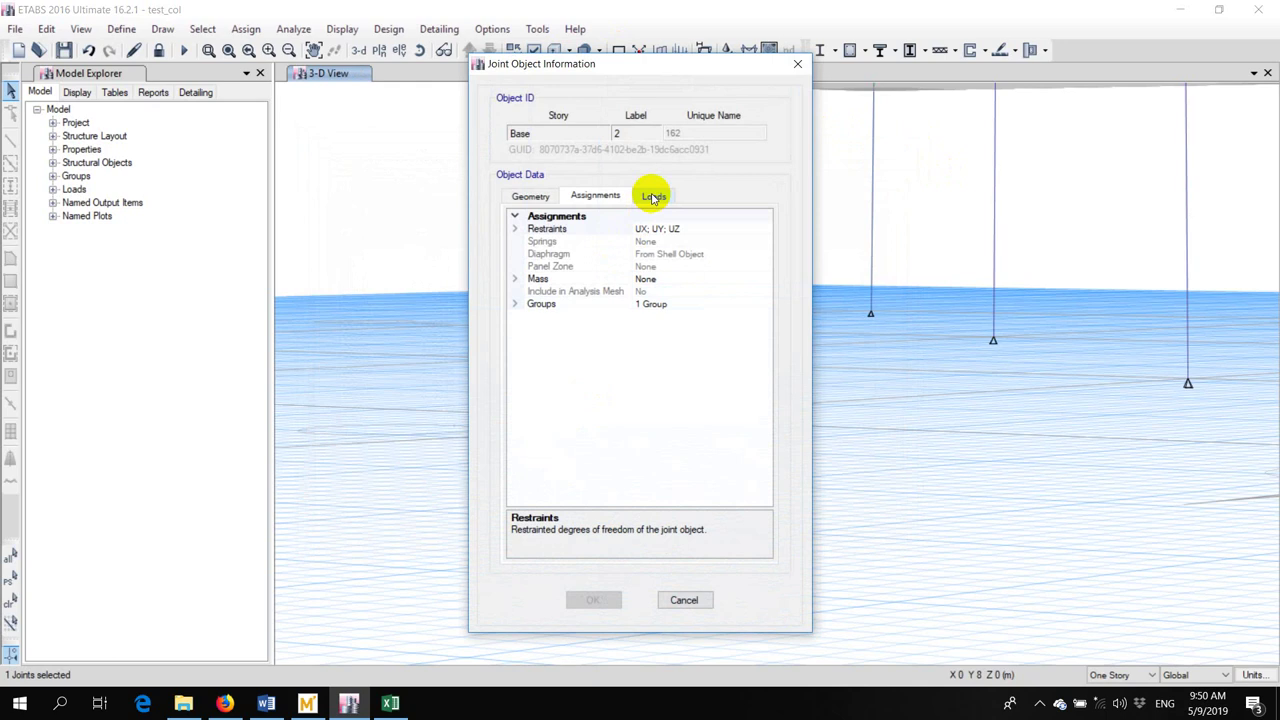
{"action": "double_click", "coordinate": [540, 230]}
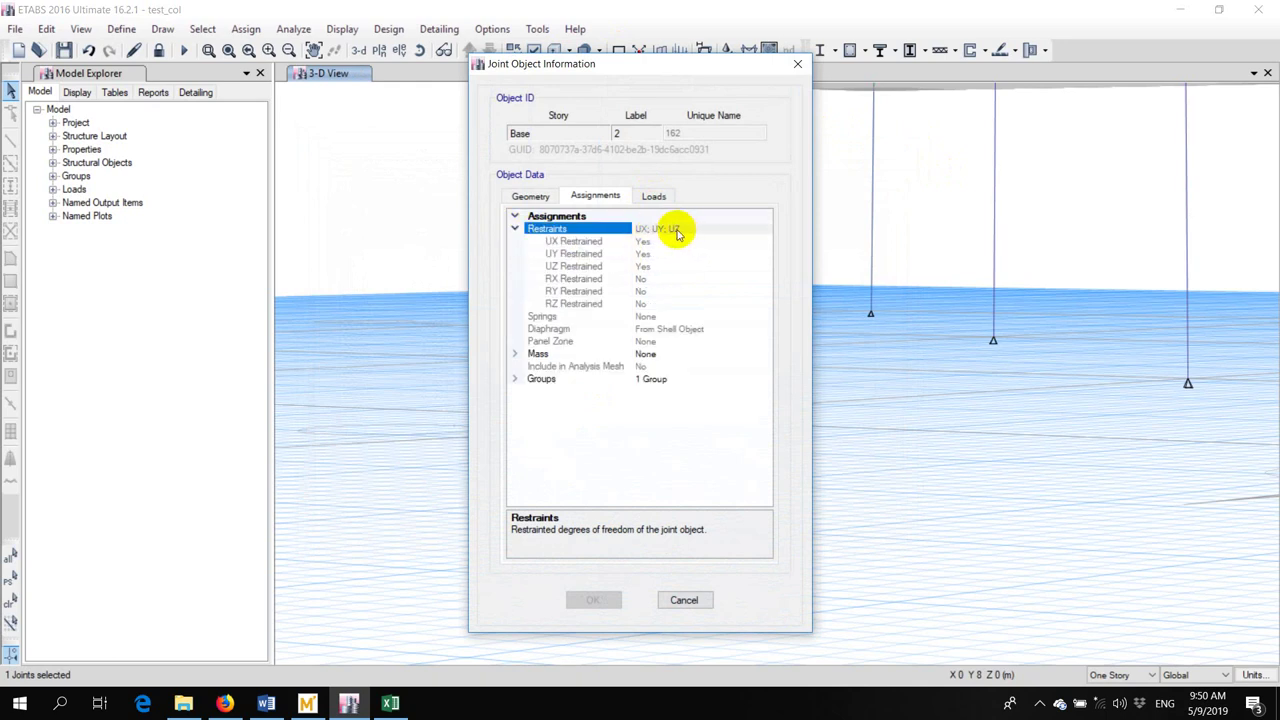
{"action": "left_click", "coordinate": [797, 63]}
Unlock the model and assign fixed restraints, with all translations and rotations restrained, to all base joints
{"action": "scroll", "coordinate": [612, 385], "scroll_direction": "down", "scroll_amount": 3}
{"action": "scroll", "coordinate": [612, 385], "scroll_direction": "down", "scroll_amount": 3}
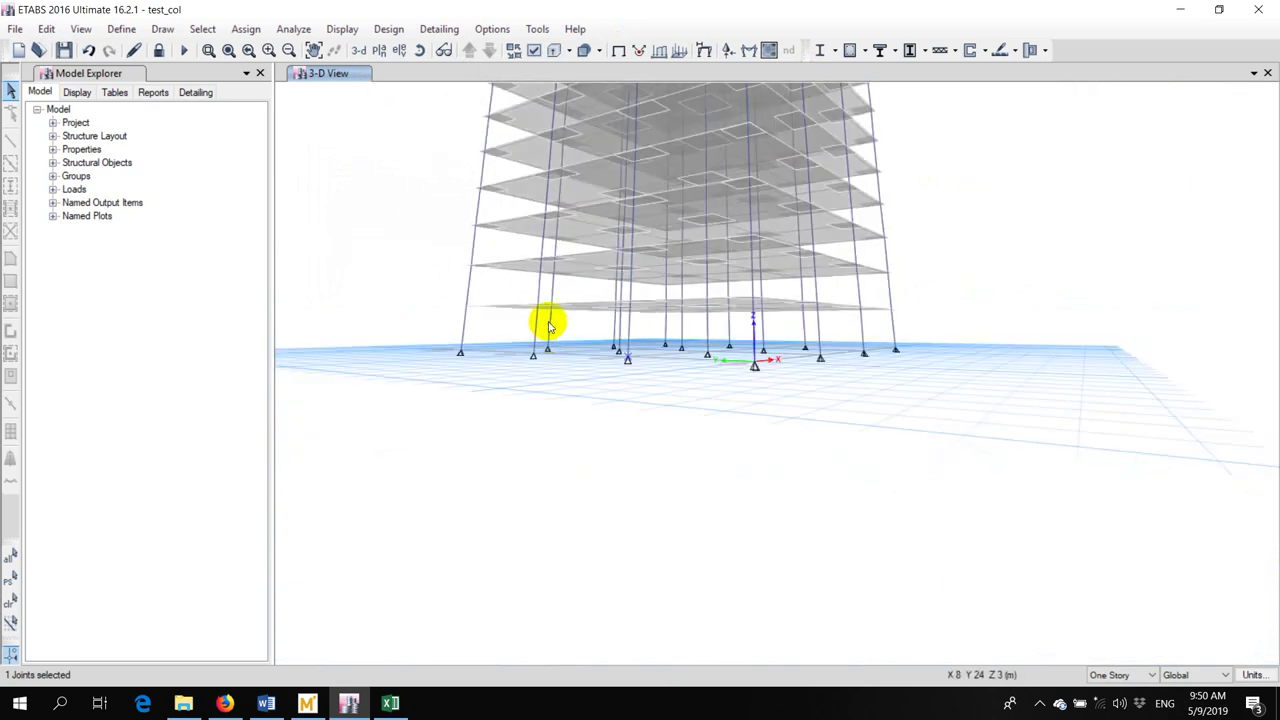
{"action": "left_click", "coordinate": [160, 52]}
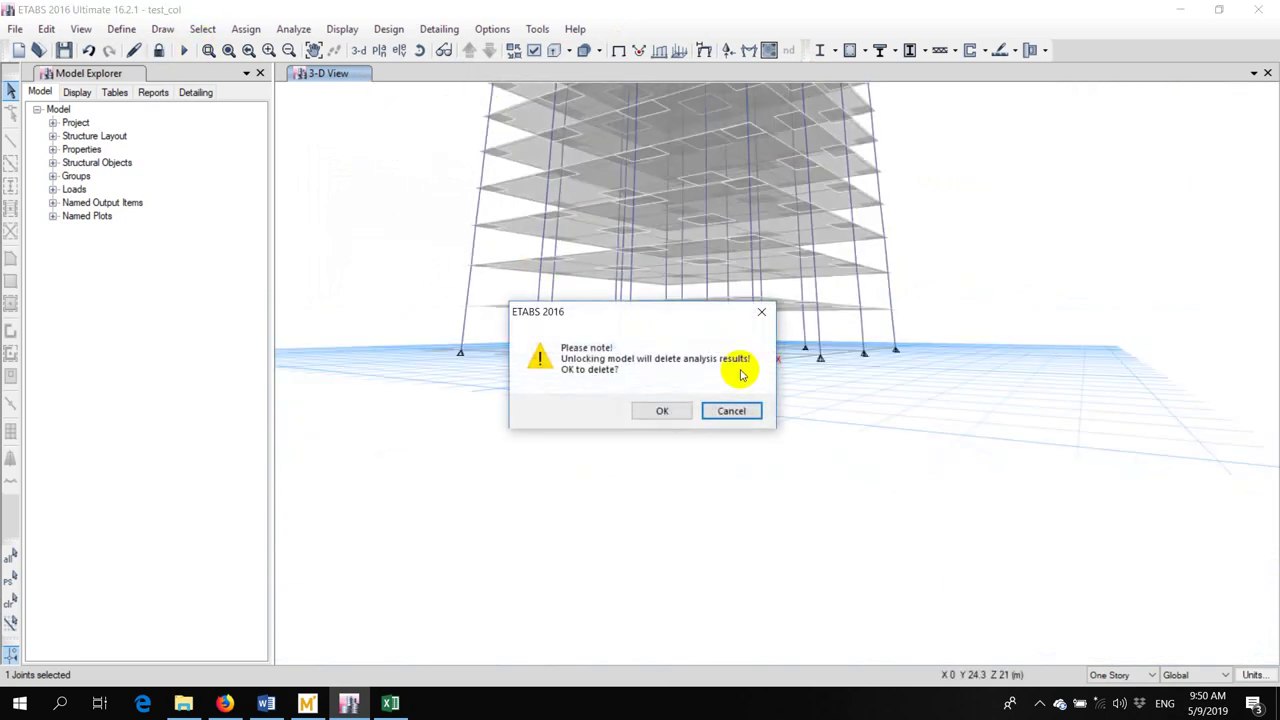
{"action": "left_click", "coordinate": [640, 406]}
{"action": "left_click_drag", "start_coordinate": [418, 338], "coordinate": [960, 436]}
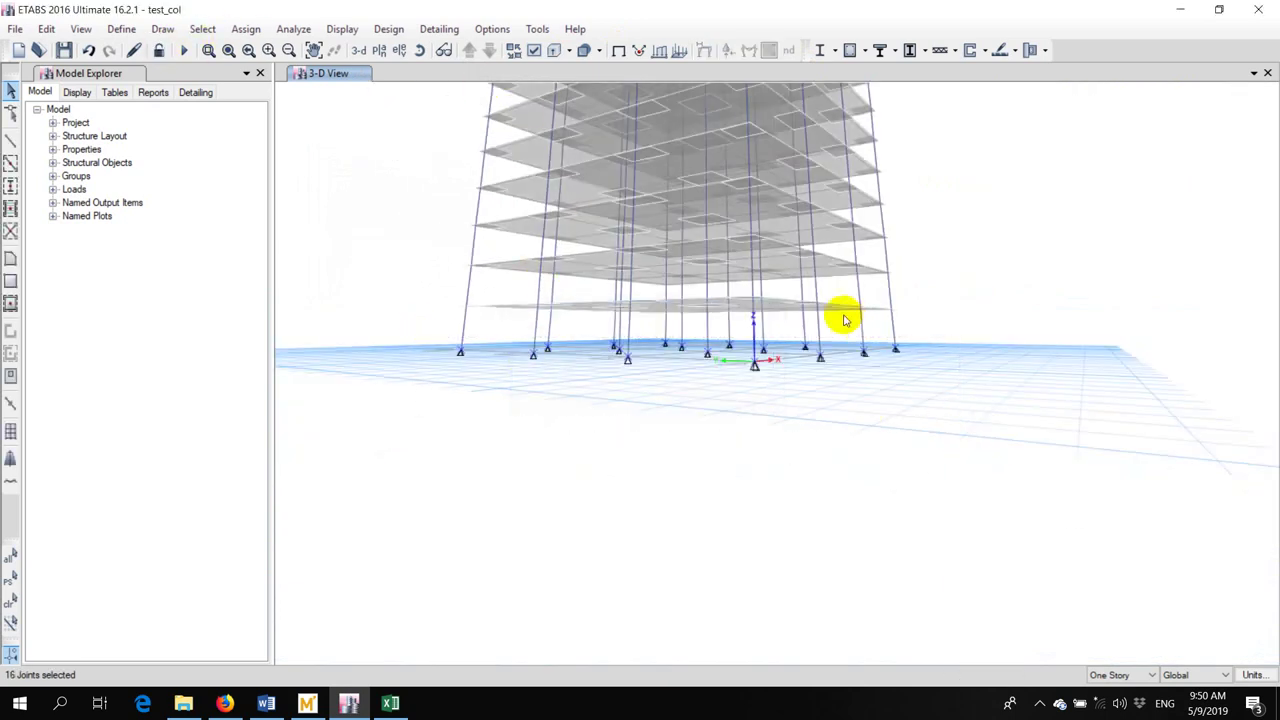
{"action": "left_click", "coordinate": [249, 30]}
{"action": "mouse_move", "coordinate": [314, 49]}
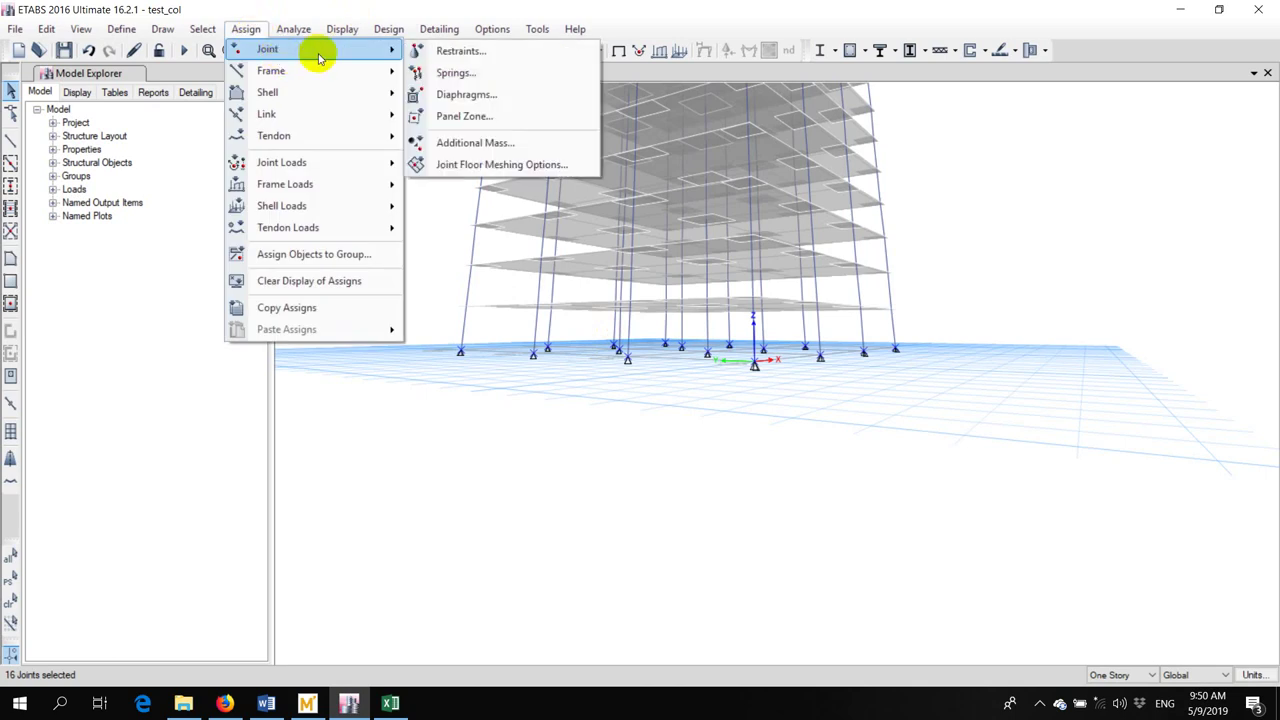
{"action": "left_click", "coordinate": [443, 49]}
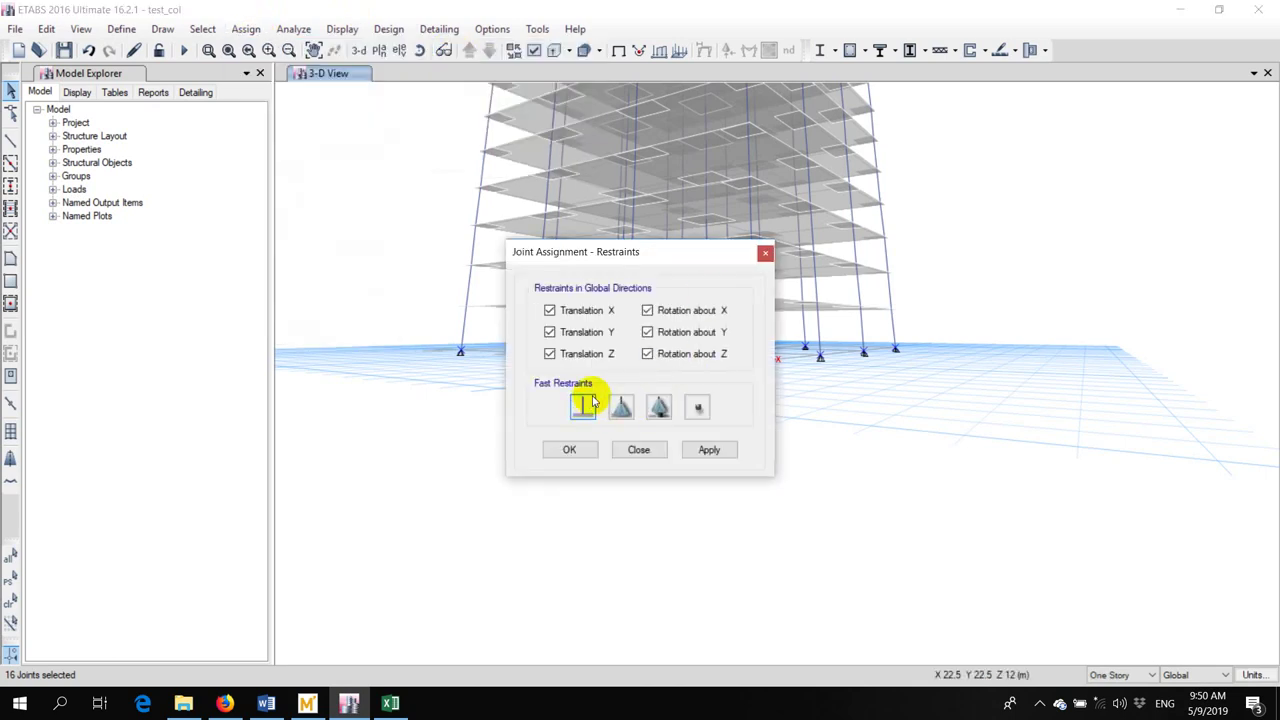
{"action": "left_click", "coordinate": [712, 452]}
{"action": "left_click", "coordinate": [645, 450]}
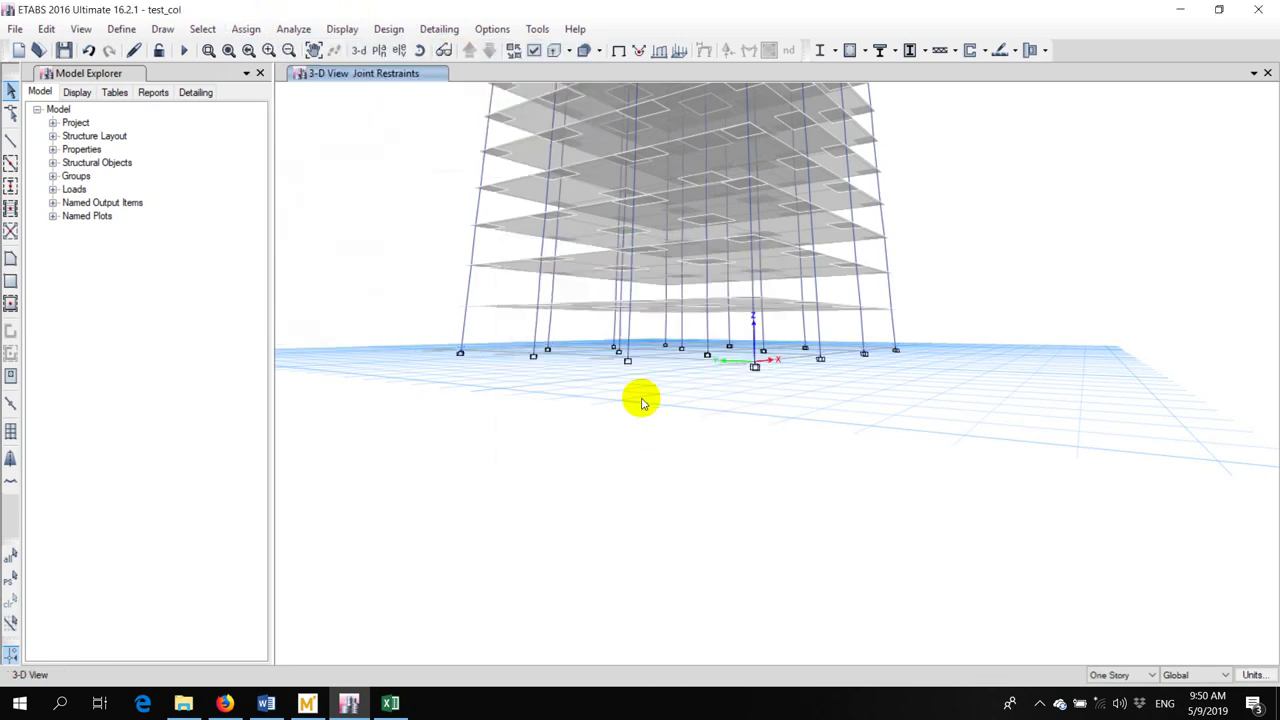
Rerun the analysis with the fixed base supports, look over the deformed model and return to the undeformed shape
{"action": "left_click", "coordinate": [184, 50]}
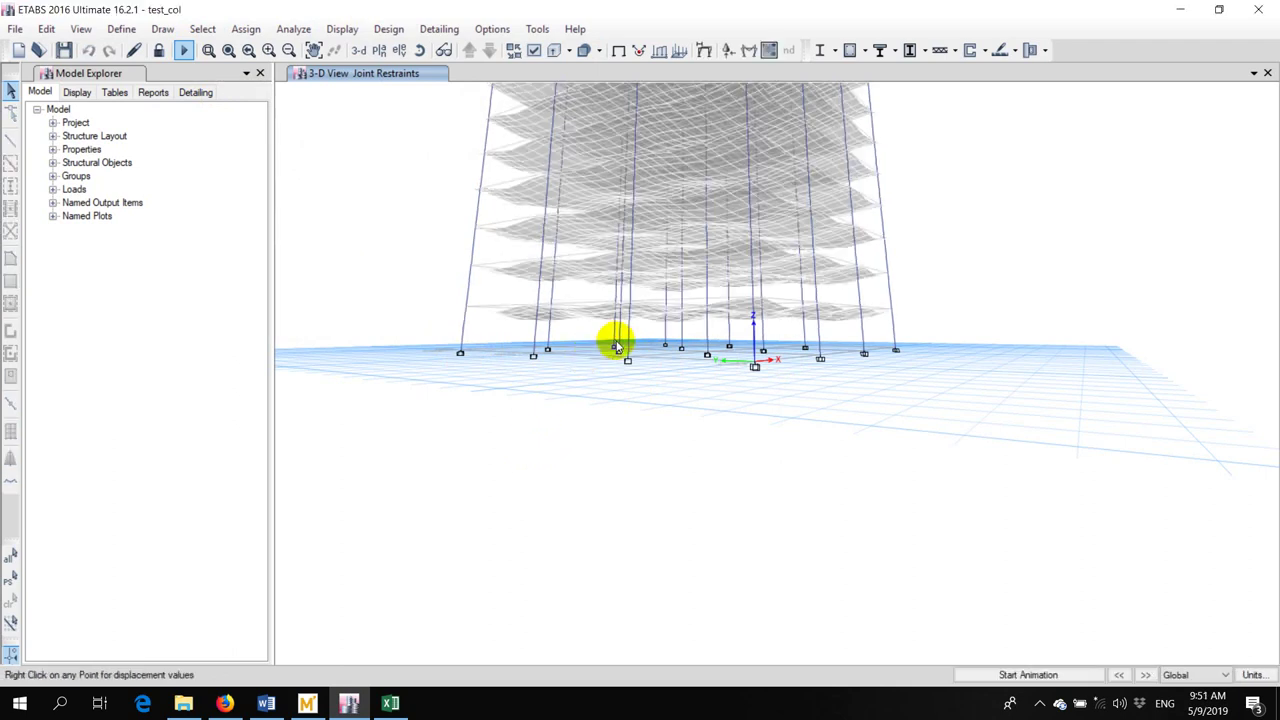
{"action": "scroll", "coordinate": [455, 352], "scroll_direction": "up", "scroll_amount": 3}
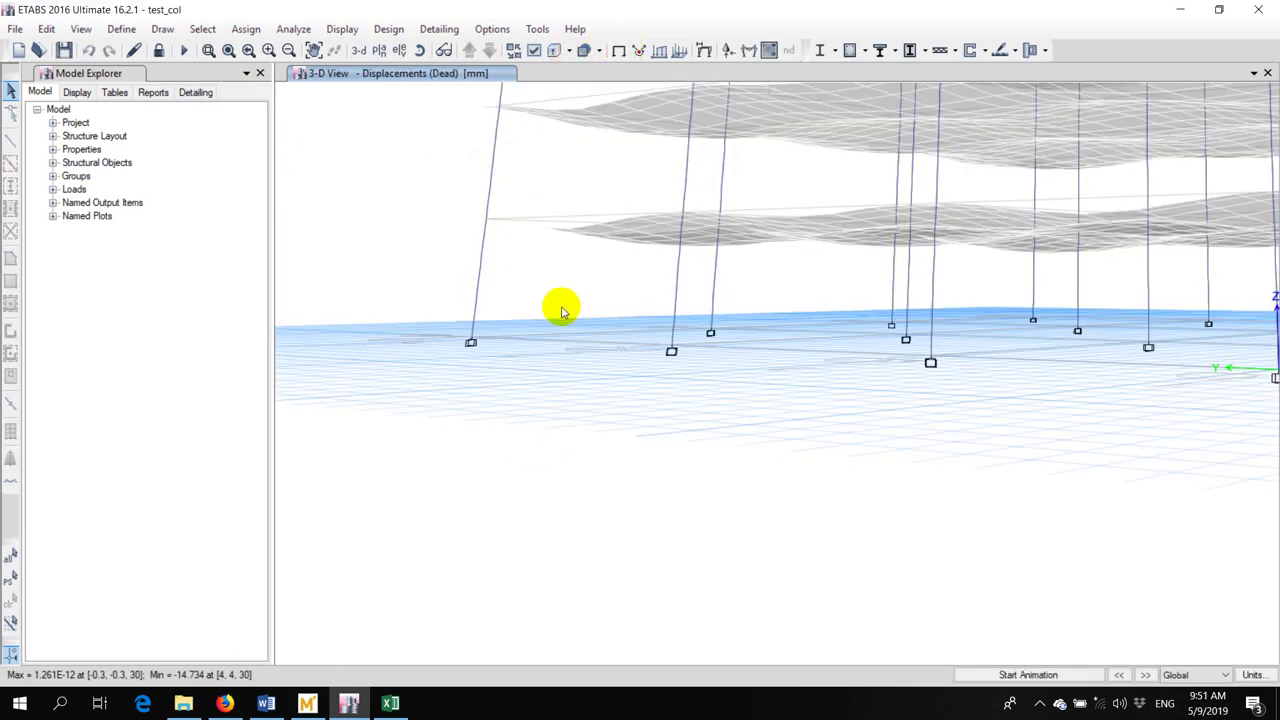
{"action": "scroll", "coordinate": [550, 312], "scroll_direction": "down", "scroll_amount": 3}
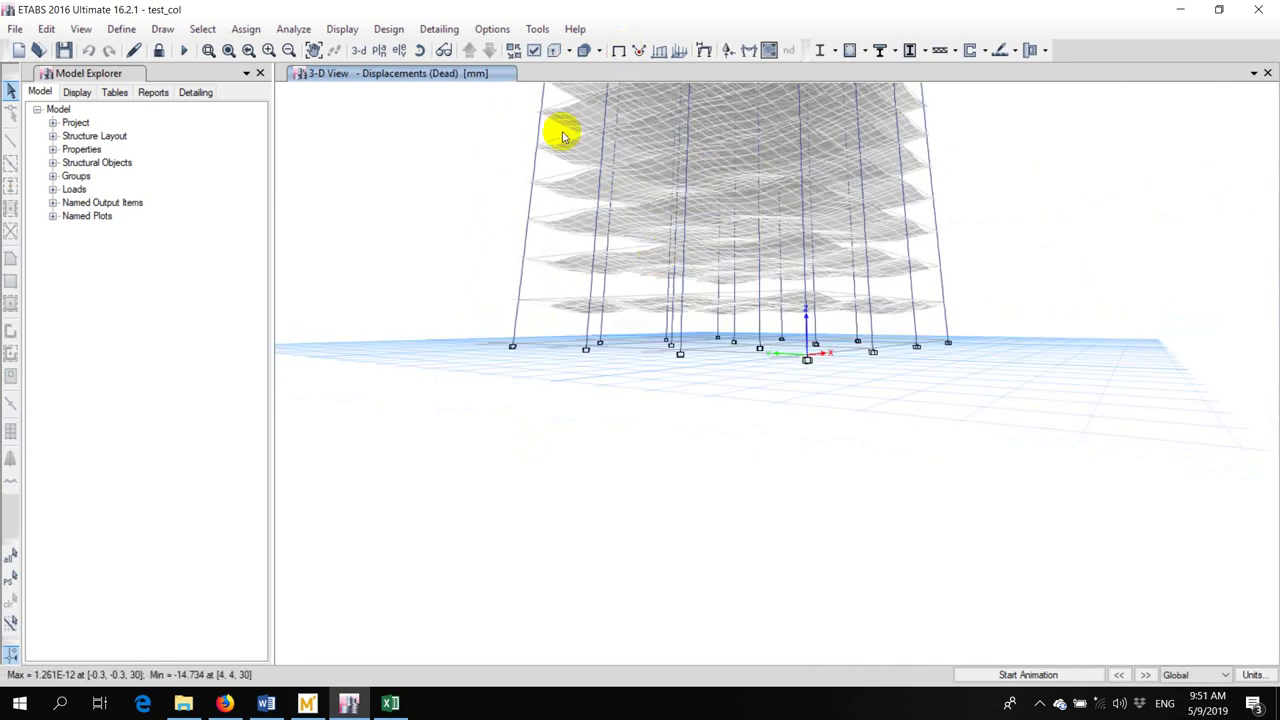
{"action": "left_click", "coordinate": [622, 52]}
Select all the lowest-story columns between the base and the first floor slab
{"action": "scroll", "coordinate": [720, 320], "scroll_direction": "up", "scroll_amount": 2}
{"action": "scroll", "coordinate": [714, 309], "scroll_direction": "down", "scroll_amount": 3}
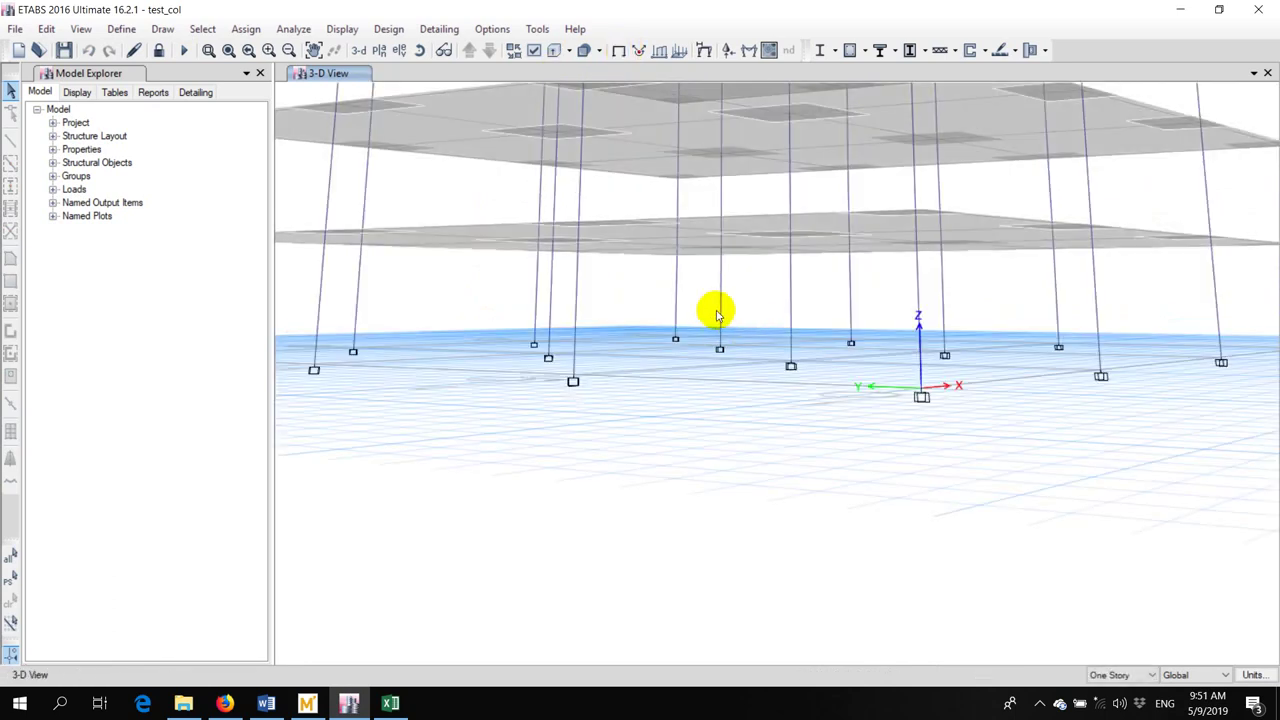
{"action": "left_click_drag", "start_coordinate": [930, 320], "coordinate": [452, 282]}
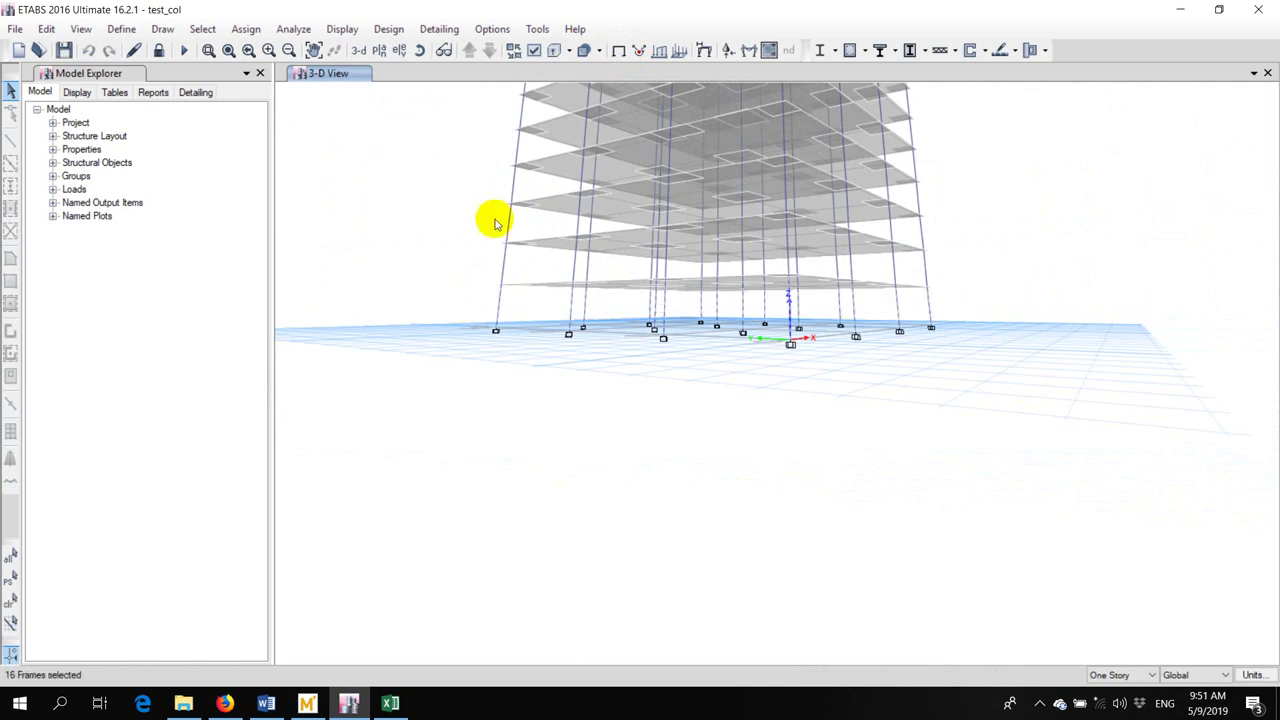